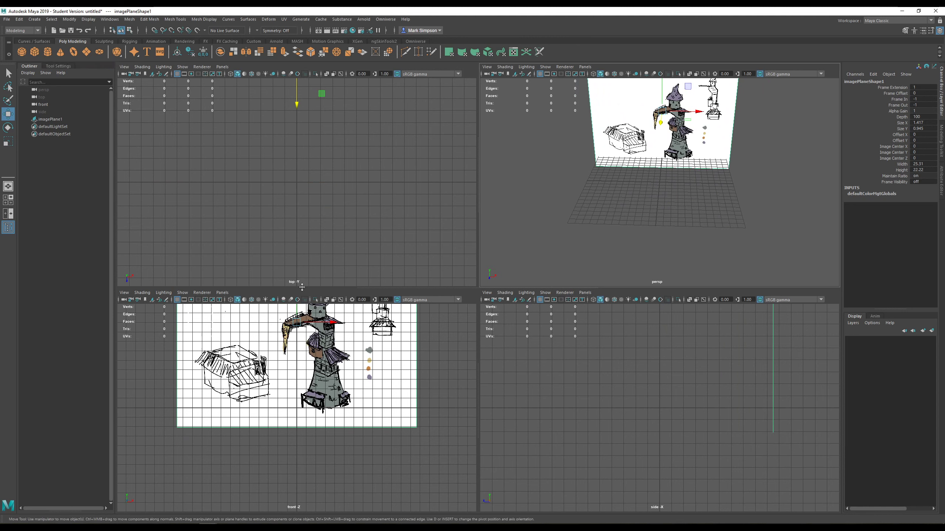
- Create a polygon cylinder at the origin and set its axis subdivisions to 12
{"action": "left_click", "coordinate": [51, 54]}
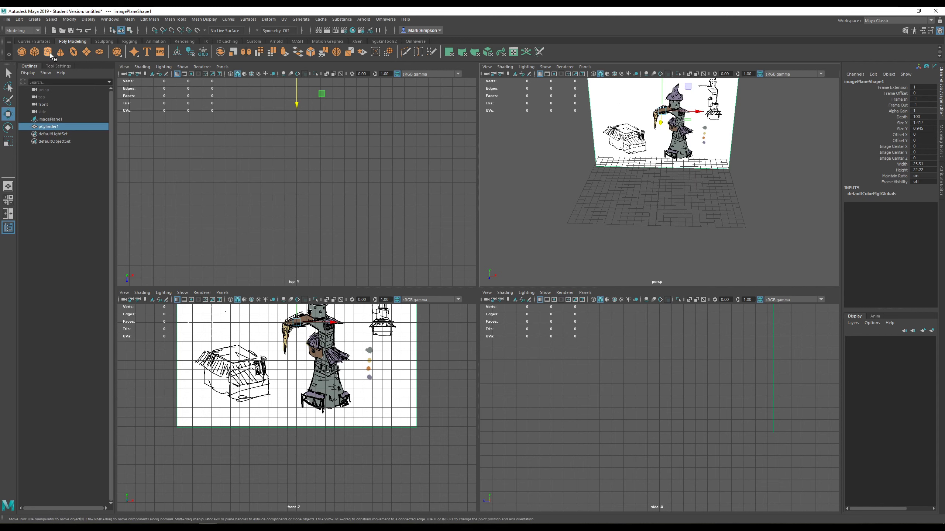
{"action": "key", "text": "f"}
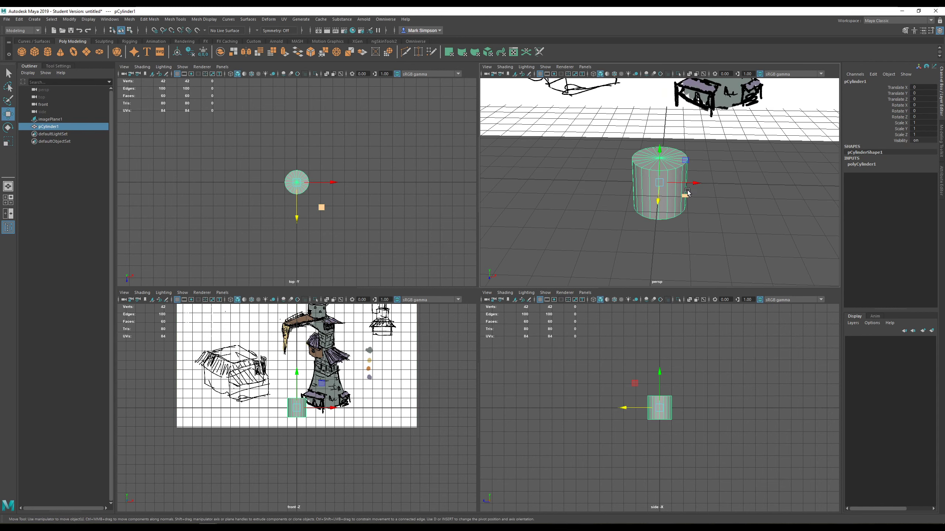
{"action": "left_click", "coordinate": [868, 167]}
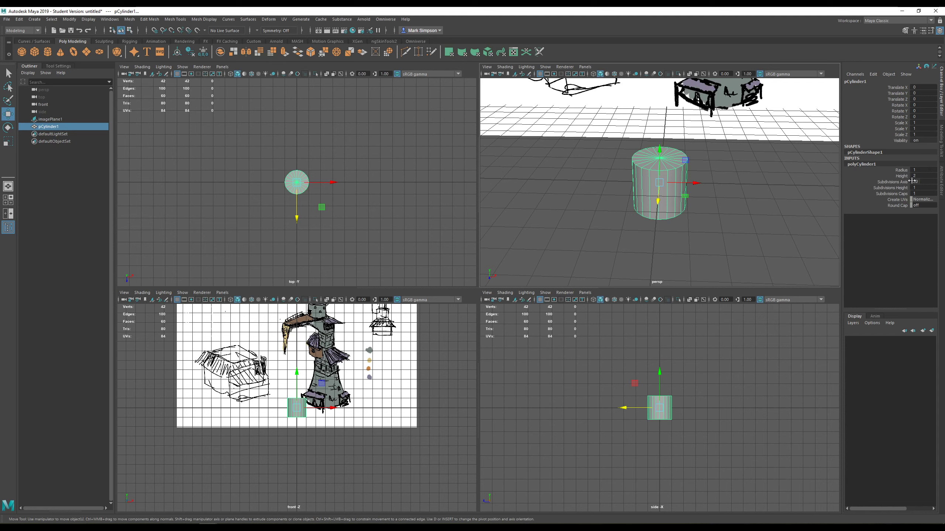
{"action": "middle_click_drag", "start_coordinate": [911, 181], "coordinate": [914, 182]}
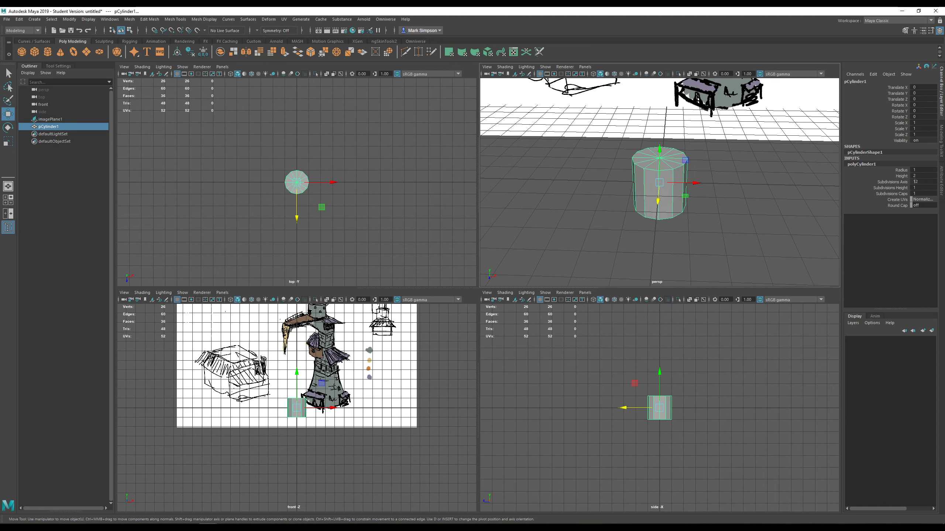
{"action": "left_click_drag", "start_coordinate": [670, 205], "coordinate": [739, 192], "text": "alt"}
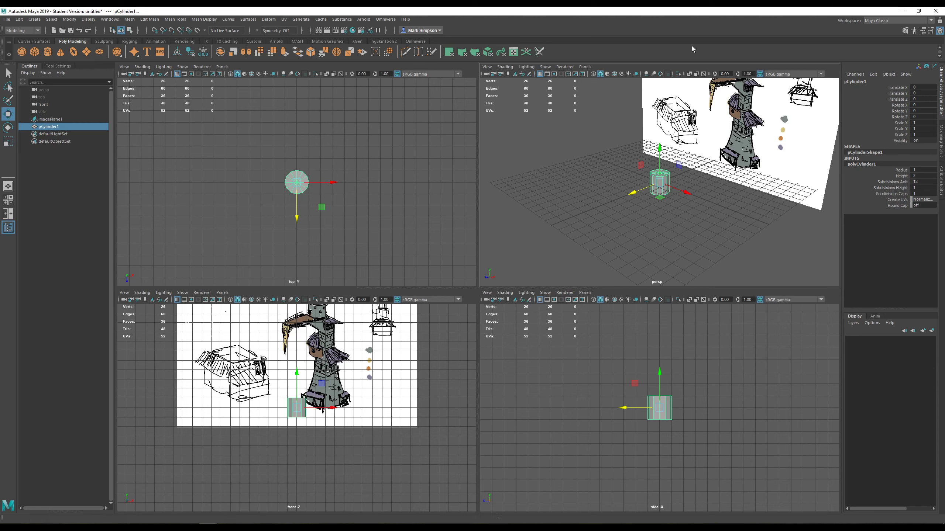
- Set the cylinder's axis subdivisions to 10 and its cap subdivisions to 0
{"action": "left_click_drag", "start_coordinate": [666, 165], "coordinate": [666, 198], "text": "alt"}
{"action": "scroll", "coordinate": [667, 198], "scroll_direction": "up", "scroll_amount": 3}
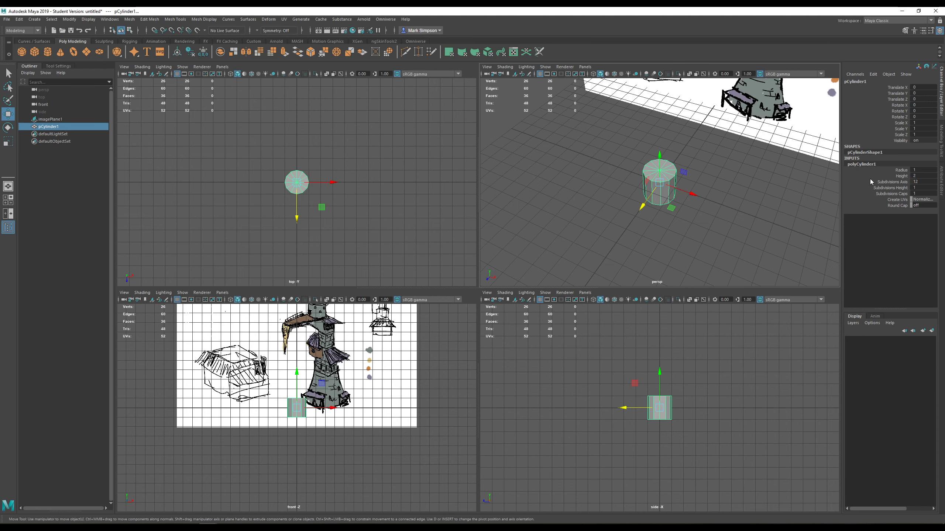
{"action": "left_click_drag", "start_coordinate": [757, 200], "coordinate": [707, 216], "text": "alt"}
{"action": "scroll", "coordinate": [707, 216], "scroll_direction": "up", "scroll_amount": 2}
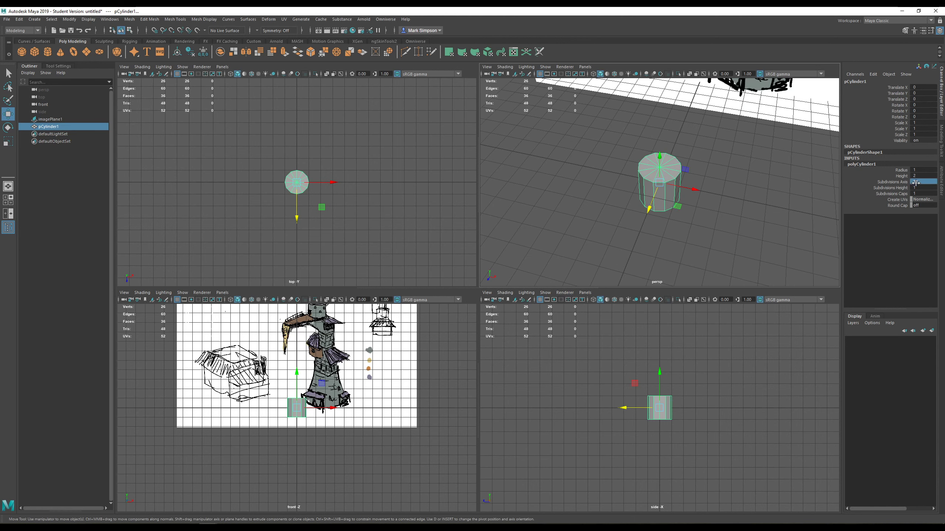
{"action": "middle_click_drag", "start_coordinate": [915, 182], "coordinate": [892, 182]}
{"action": "left_click_drag", "start_coordinate": [651, 231], "coordinate": [671, 167], "text": "alt"}
{"action": "key", "text": "f"}
{"action": "left_click_drag", "start_coordinate": [730, 191], "coordinate": [753, 190], "text": "alt"}
{"action": "left_click_drag", "start_coordinate": [914, 181], "coordinate": [918, 182], "text": "ctrl"}
{"action": "left_click_drag", "start_coordinate": [826, 201], "coordinate": [777, 211], "text": "alt"}
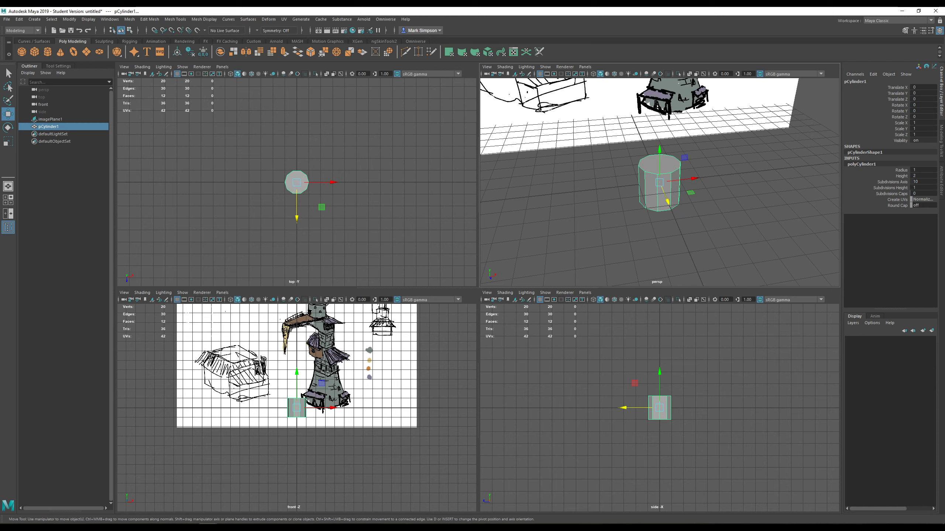
- Widen the cylinder uniformly in X and Z to a scale of about 1.908, keeping its height
{"action": "mouse_move", "coordinate": [673, 230]}
{"action": "left_mouse_down", "text": "alt"}
{"action": "mouse_move", "coordinate": [626, 227]}
{"action": "mouse_move", "coordinate": [649, 225]}
{"action": "left_mouse_up", "text": "alt"}
{"action": "scroll", "coordinate": [678, 205], "scroll_direction": "down", "scroll_amount": 5}
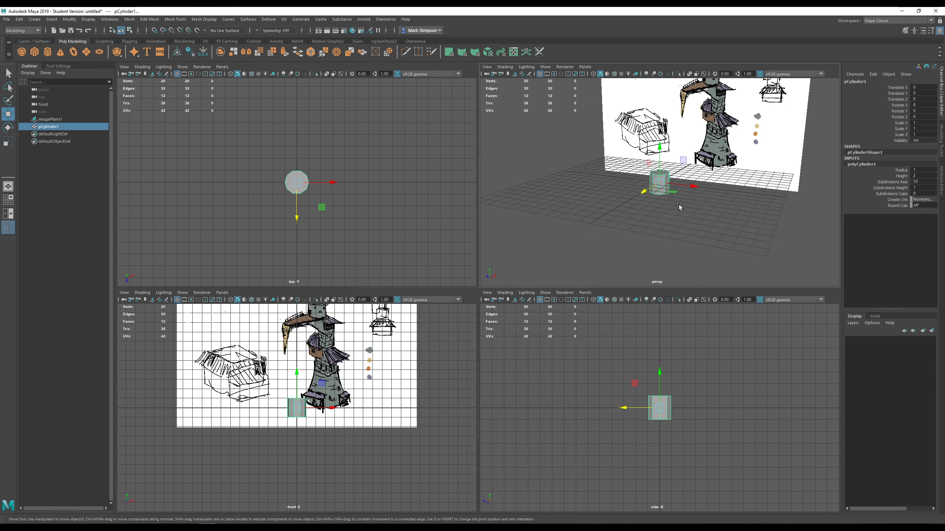
{"action": "key", "text": "r"}
{"action": "scroll", "coordinate": [664, 183], "scroll_direction": "up", "scroll_amount": 3}
{"action": "left_click_drag", "start_coordinate": [675, 203], "coordinate": [685, 211]}
{"action": "scroll", "coordinate": [665, 180], "scroll_direction": "up", "scroll_amount": 4}
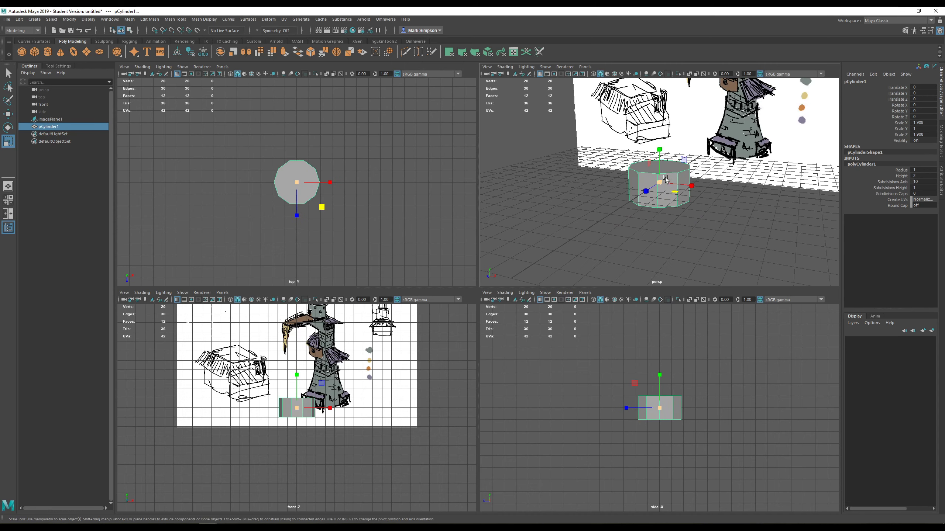
{"action": "right_click_drag", "start_coordinate": [671, 175], "coordinate": [670, 195]}
{"action": "left_click", "coordinate": [671, 186]}
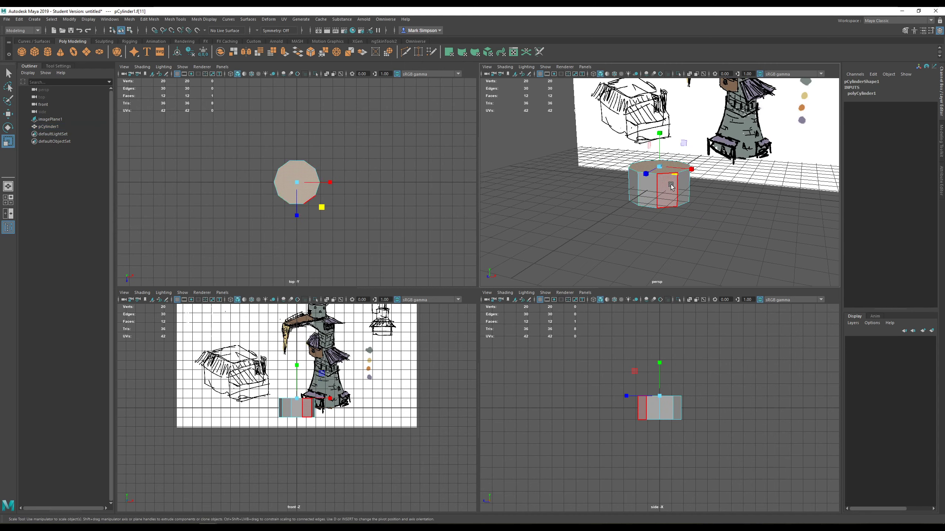
{"action": "right_click", "coordinate": [671, 187]}
{"action": "left_click", "coordinate": [707, 175]}
{"action": "left_click_drag", "start_coordinate": [675, 218], "coordinate": [721, 167], "text": "alt"}
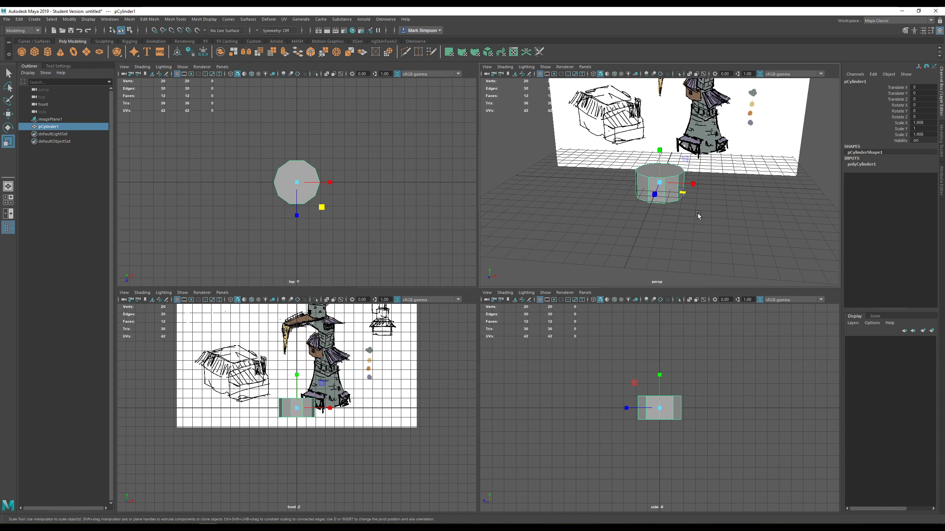
- Raise the cylinder vertically to a Translate Y of about 0.458
{"action": "mouse_move", "coordinate": [712, 208]}
{"action": "left_mouse_down", "text": "alt"}
{"action": "mouse_move", "coordinate": [707, 230]}
{"action": "mouse_move", "coordinate": [696, 212]}
{"action": "left_mouse_up", "text": "alt"}
{"action": "key", "text": "w"}
{"action": "left_click_drag", "start_coordinate": [660, 162], "coordinate": [660, 111]}
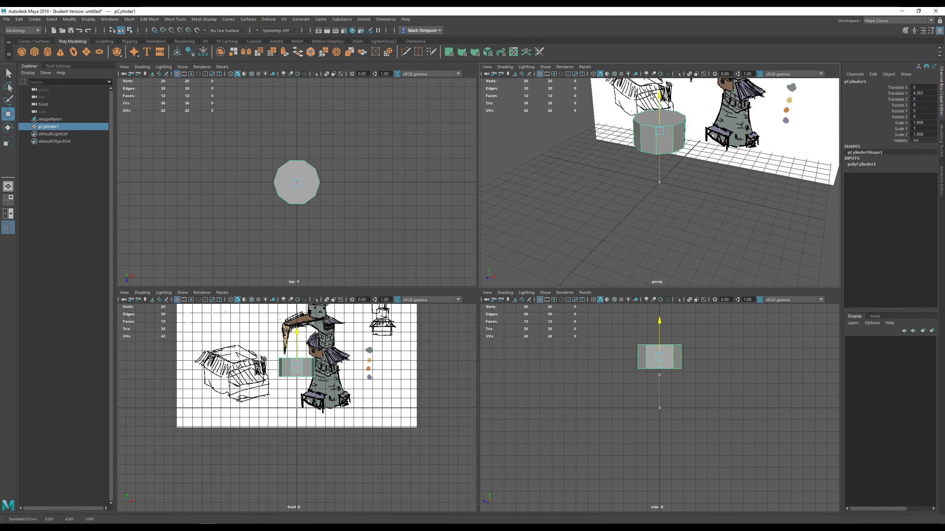
{"action": "left_click_drag", "start_coordinate": [650, 95], "coordinate": [649, 146]}
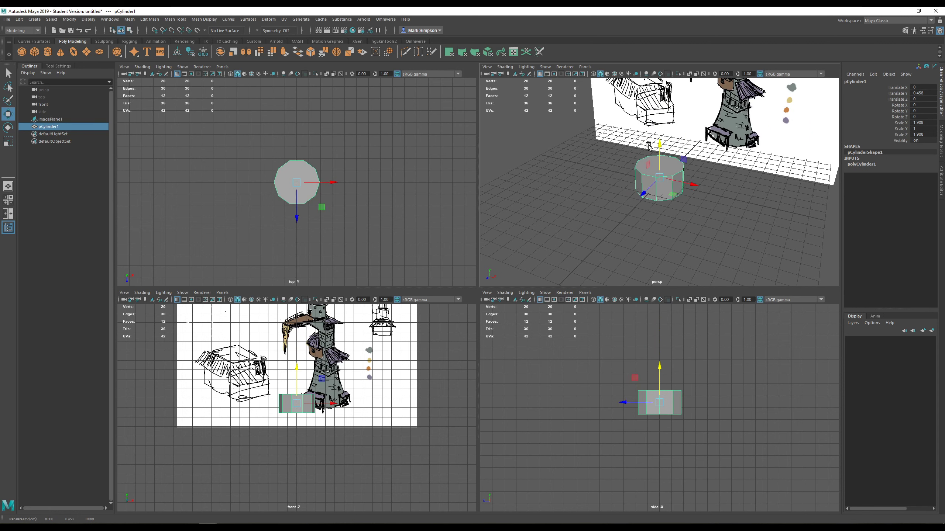
- Create a polygon plane at the origin and enlarge it into a square ground around the cylinder, and reselect the cylinder
{"action": "left_click", "coordinate": [86, 53]}
{"action": "key", "text": "r"}
{"action": "left_click_drag", "start_coordinate": [673, 195], "coordinate": [792, 270]}
{"action": "left_click", "coordinate": [675, 170]}
{"action": "left_click_drag", "start_coordinate": [730, 238], "coordinate": [692, 216], "text": "alt"}
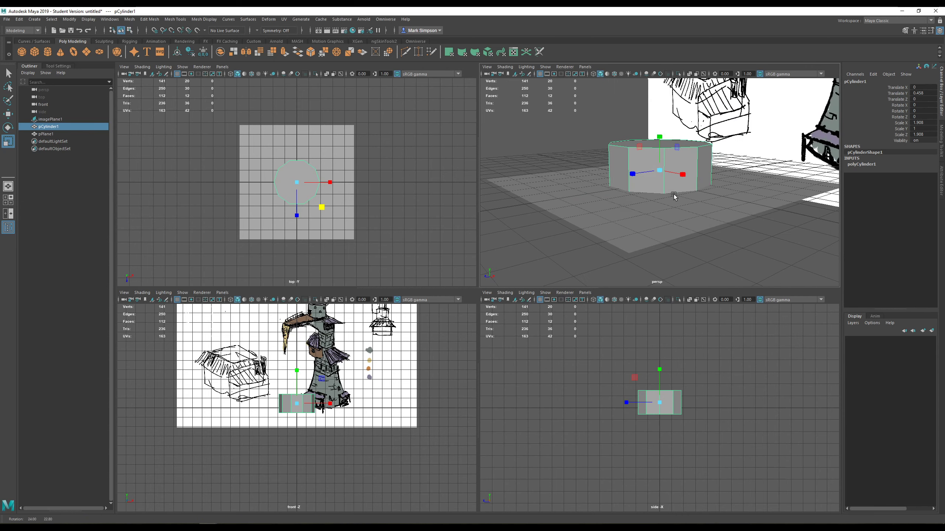
- Insert a horizontal edge loop around the cylinder near ground level with the Multi-Cut tool
{"action": "right_click", "coordinate": [693, 169]}
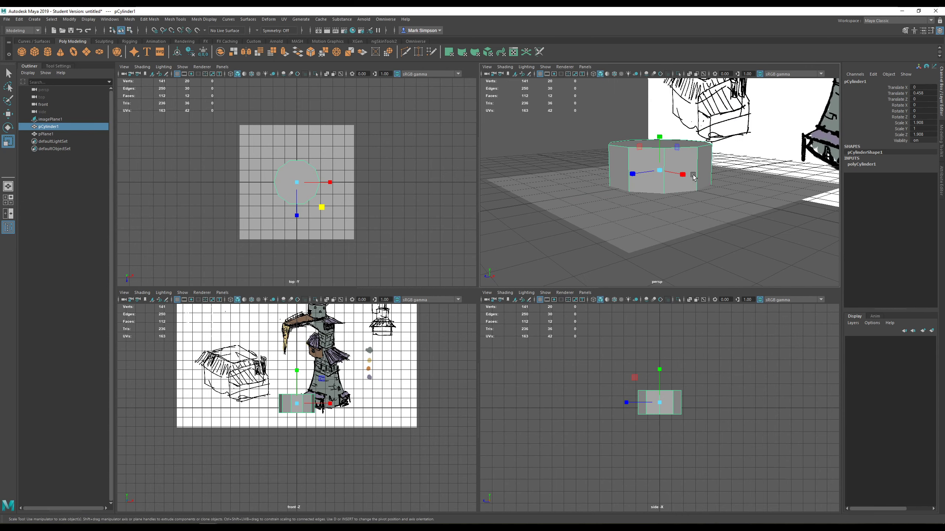
{"action": "right_click", "coordinate": [701, 161]}
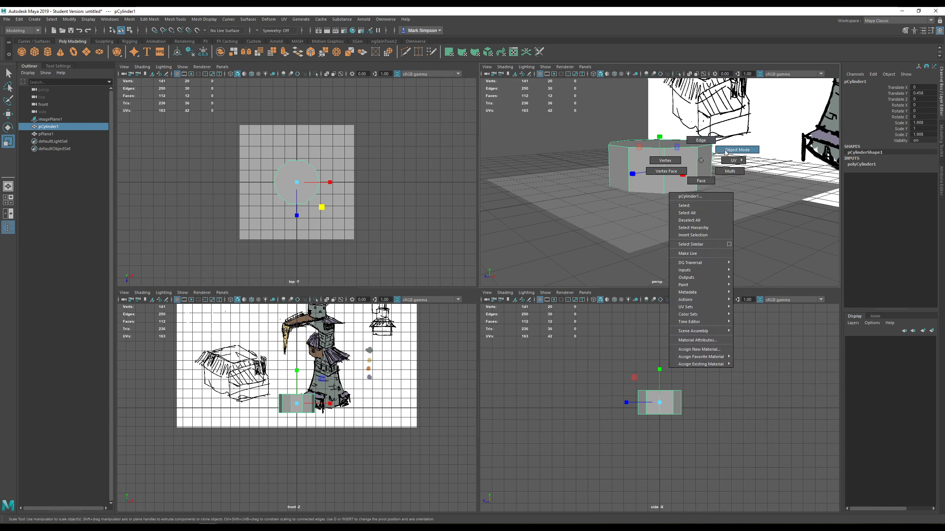
{"action": "left_click", "coordinate": [736, 150]}
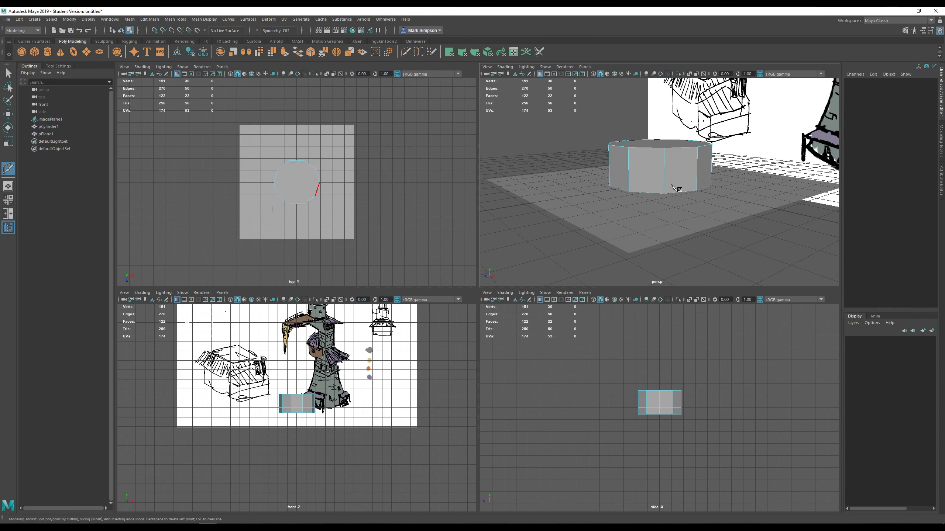
- Cut a five-point arched doorway outline into one side face, with its base on the new edge loop, and leave the Multi-Cut tool
{"action": "left_click", "coordinate": [676, 193]}
{"action": "left_click", "coordinate": [689, 177]}
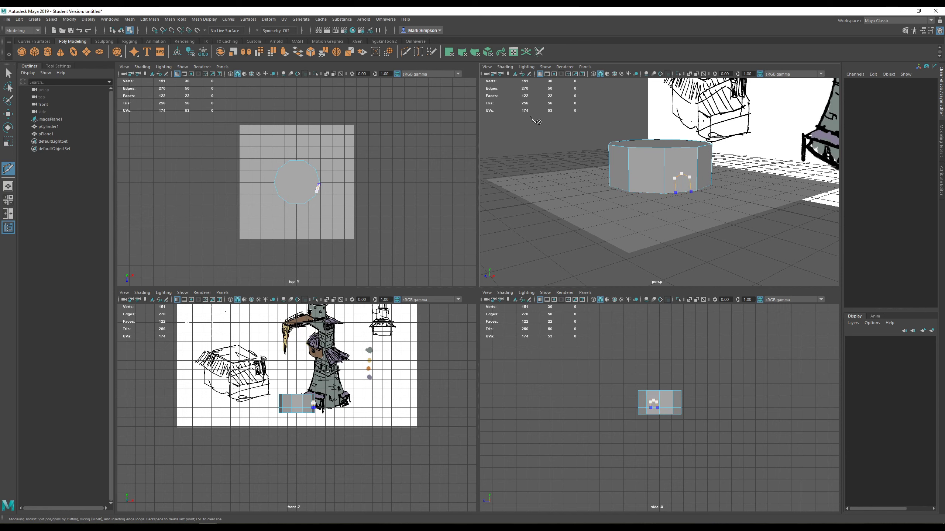
{"action": "key", "text": "Return"}
{"action": "mouse_move", "coordinate": [624, 190]}
{"action": "left_mouse_down", "text": "alt"}
{"action": "mouse_move", "coordinate": [636, 188]}
{"action": "mouse_move", "coordinate": [620, 185]}
{"action": "left_mouse_up", "text": "alt"}
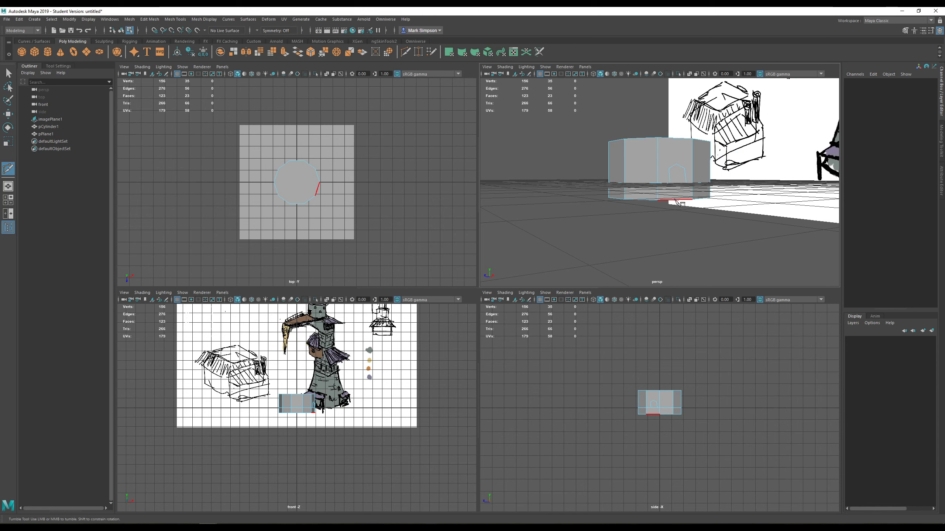
{"action": "left_click_drag", "start_coordinate": [698, 199], "coordinate": [670, 223], "text": "alt"}
{"action": "right_click_drag", "start_coordinate": [670, 222], "coordinate": [677, 234], "text": "alt"}
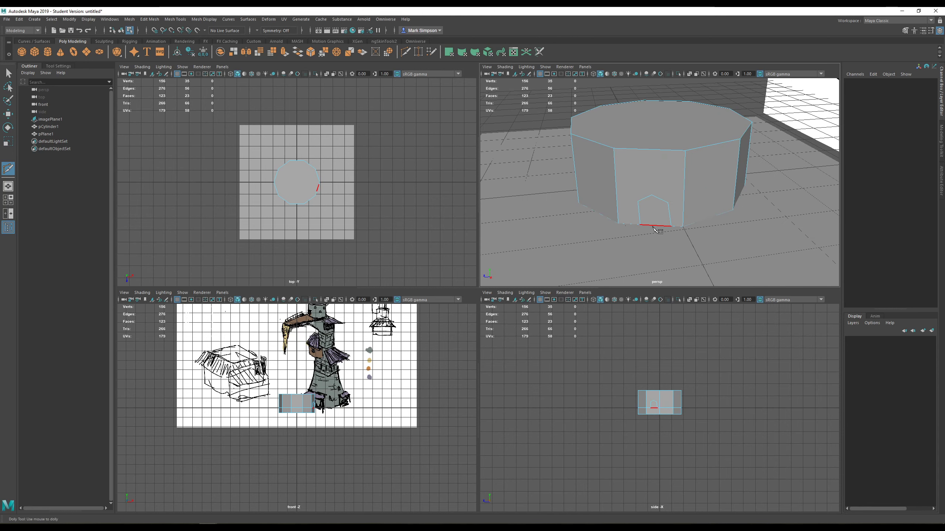
{"action": "left_click", "coordinate": [653, 228]}
{"action": "left_click_drag", "start_coordinate": [653, 227], "coordinate": [672, 210], "text": "alt"}
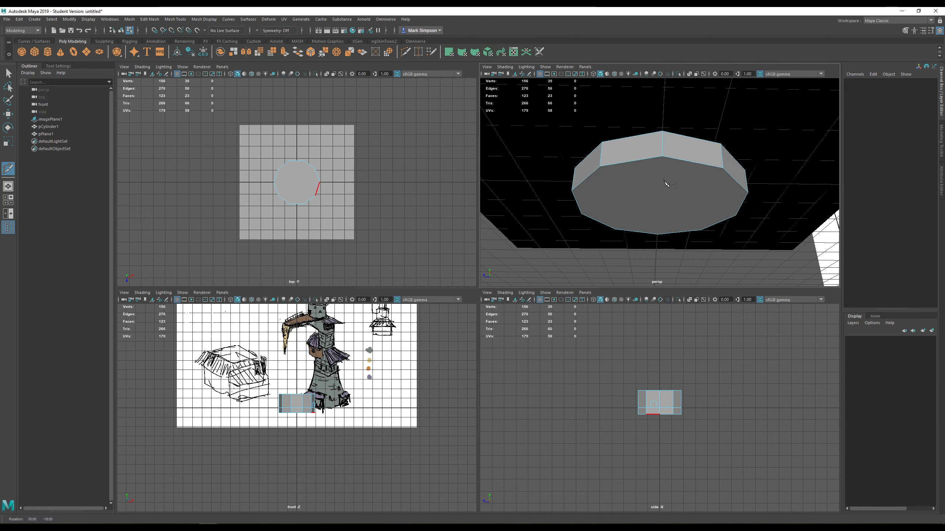
{"action": "left_click_drag", "start_coordinate": [727, 174], "coordinate": [662, 160], "text": "alt"}
{"action": "left_click", "coordinate": [8, 74]}
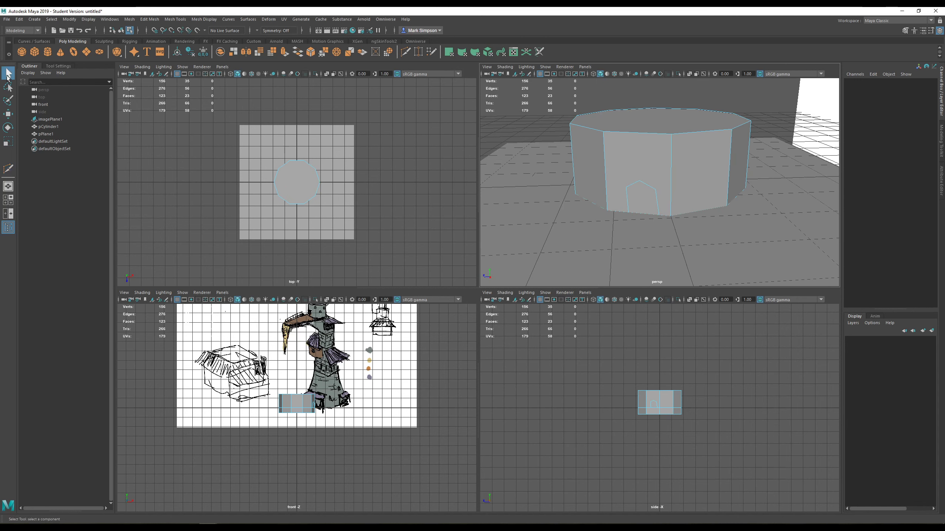
- Select the whole cylinder and raise it vertically to a Translate Y of about 0.858
{"action": "right_click_drag", "start_coordinate": [671, 155], "coordinate": [685, 149]}
{"action": "scroll", "coordinate": [684, 175], "scroll_direction": "down", "scroll_amount": 8}
{"action": "key", "text": "w"}
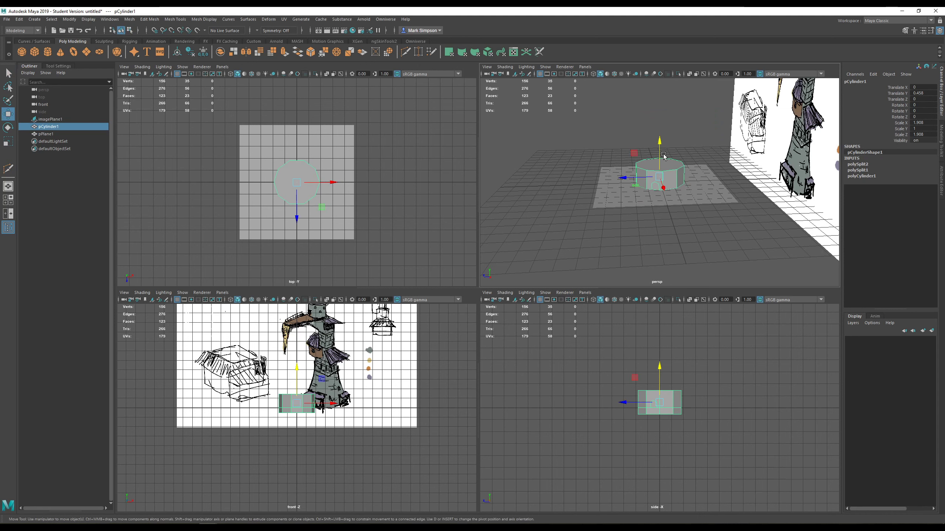
{"action": "mouse_move", "coordinate": [660, 147]}
{"action": "left_mouse_down"}
{"action": "mouse_move", "coordinate": [661, 138]}
{"action": "mouse_move", "coordinate": [667, 147]}
{"action": "left_mouse_up"}
{"action": "scroll", "coordinate": [663, 191], "scroll_direction": "up", "scroll_amount": 8}
{"action": "mouse_move", "coordinate": [639, 192]}
{"action": "left_mouse_down", "text": "alt"}
{"action": "mouse_move", "coordinate": [674, 187]}
{"action": "mouse_move", "coordinate": [643, 195]}
{"action": "mouse_move", "coordinate": [644, 183]}
{"action": "left_mouse_up", "text": "alt"}
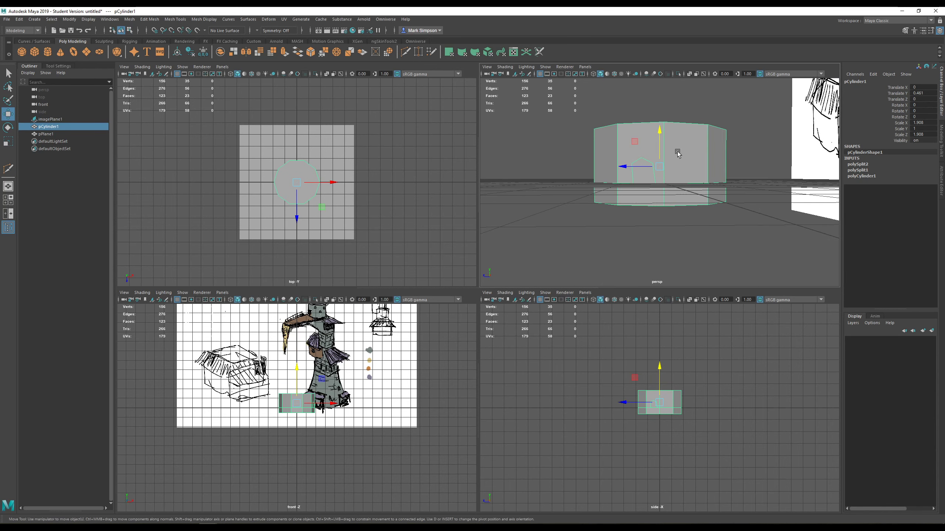
{"action": "left_click_drag", "start_coordinate": [660, 135], "coordinate": [660, 159]}
- Try to flare the cylinder's base by selecting and scaling its bottom edges
{"action": "right_click_drag", "start_coordinate": [660, 188], "coordinate": [661, 182]}
{"action": "left_click_drag", "start_coordinate": [661, 189], "coordinate": [660, 186], "text": "alt"}
{"action": "right_click_drag", "start_coordinate": [656, 187], "coordinate": [655, 183]}
{"action": "left_click", "coordinate": [655, 184]}
{"action": "left_click_drag", "start_coordinate": [656, 184], "coordinate": [613, 228], "text": "alt"}
{"action": "key", "text": "r"}
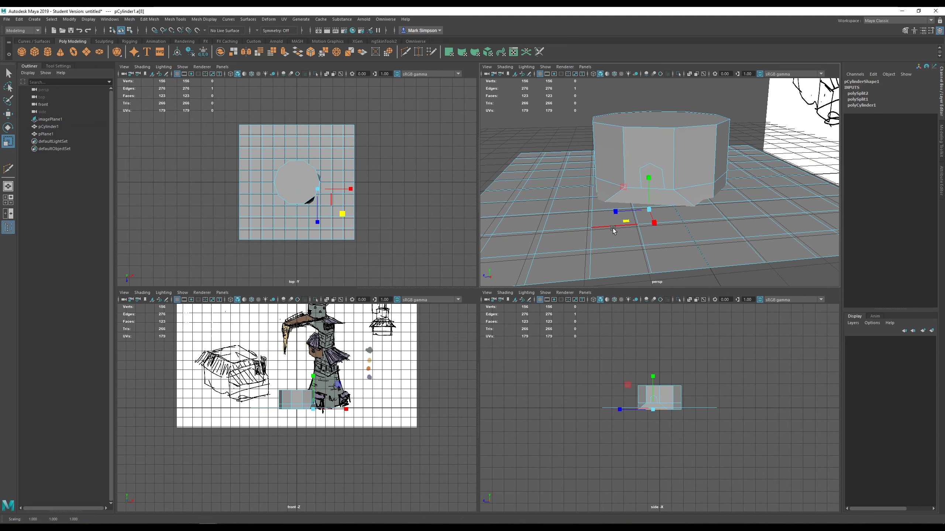
{"action": "left_click_drag", "start_coordinate": [710, 212], "coordinate": [649, 159], "text": "alt"}
{"action": "left_click", "coordinate": [702, 182]}
{"action": "left_click", "coordinate": [646, 153], "text": "shift"}
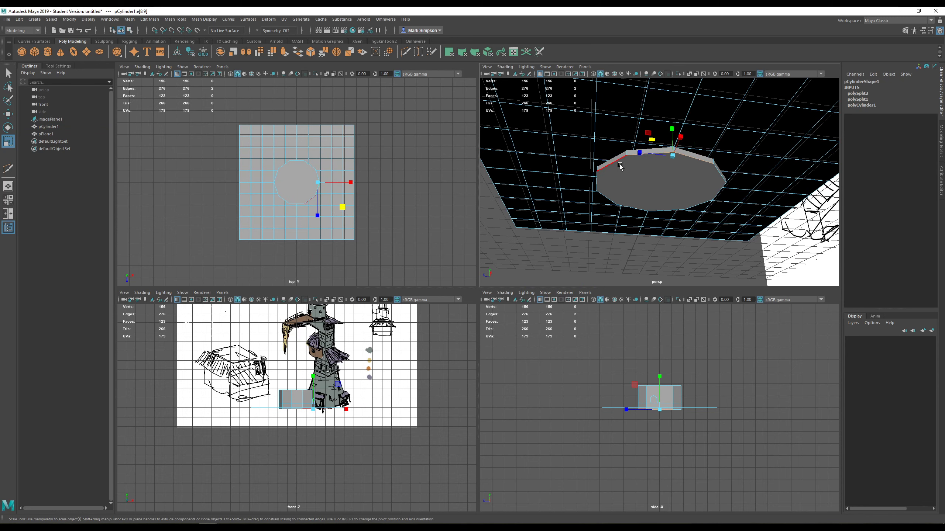
- Select the cylinder's bottom face and scale it outward horizontally to flare the base
{"action": "right_click_drag", "start_coordinate": [619, 166], "coordinate": [620, 182]}
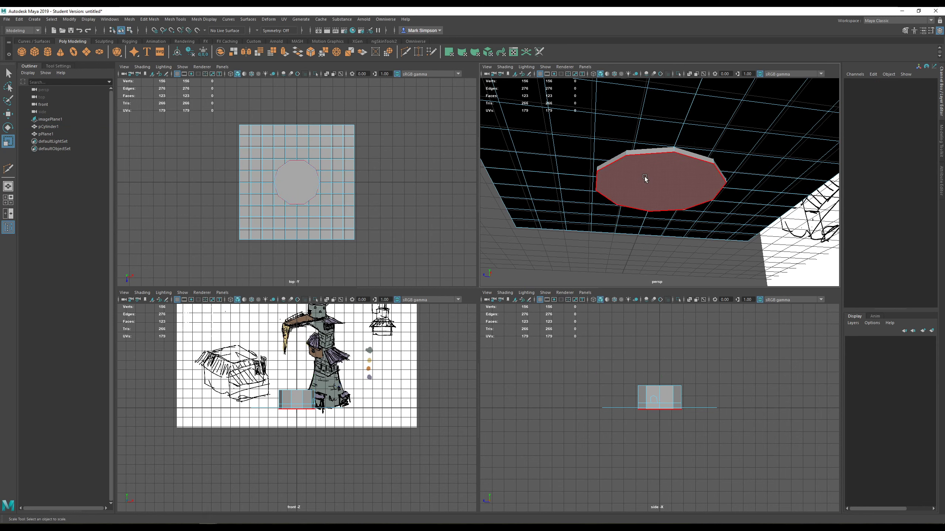
{"action": "left_click", "coordinate": [646, 179]}
{"action": "left_click_drag", "start_coordinate": [648, 180], "coordinate": [635, 201], "text": "alt"}
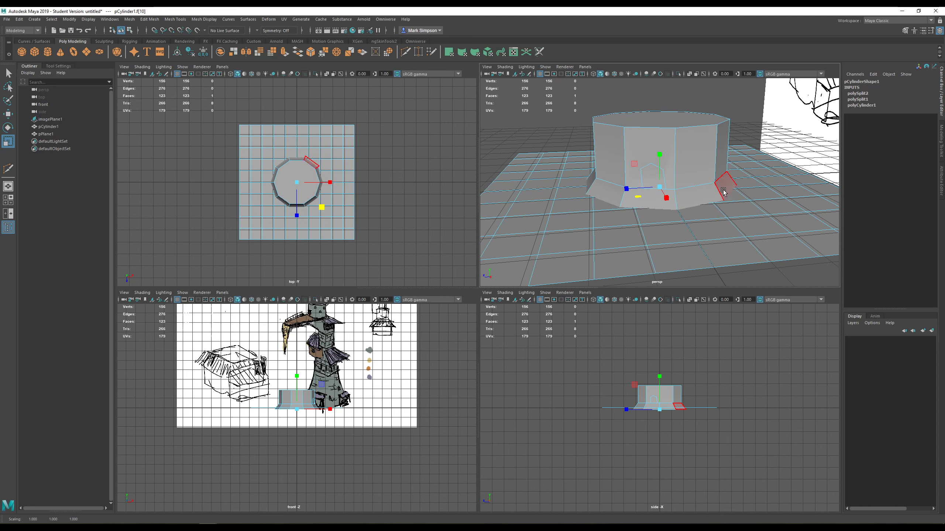
{"action": "mouse_move", "coordinate": [710, 203]}
{"action": "left_mouse_down", "text": "alt"}
{"action": "mouse_move", "coordinate": [681, 202]}
{"action": "mouse_move", "coordinate": [720, 202]}
{"action": "left_mouse_up", "text": "alt"}
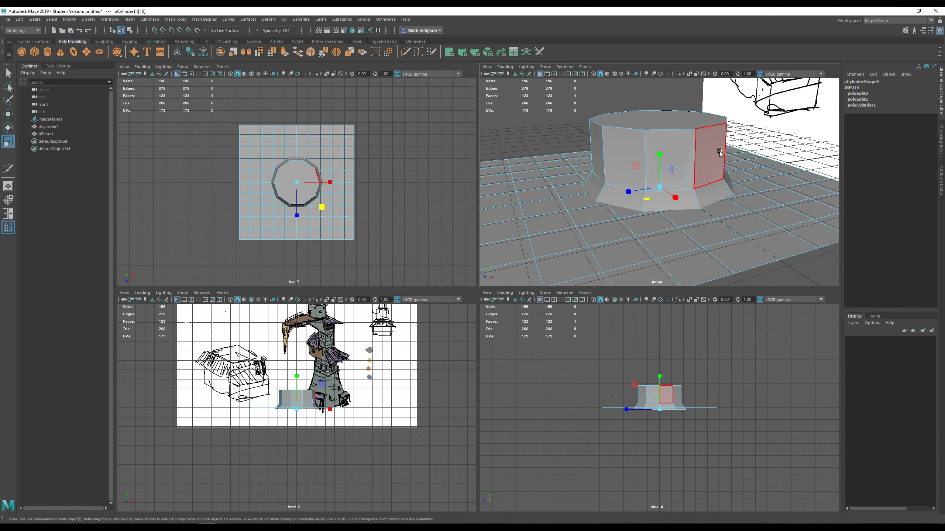
{"action": "left_click_drag", "start_coordinate": [720, 152], "coordinate": [686, 220], "text": "alt"}
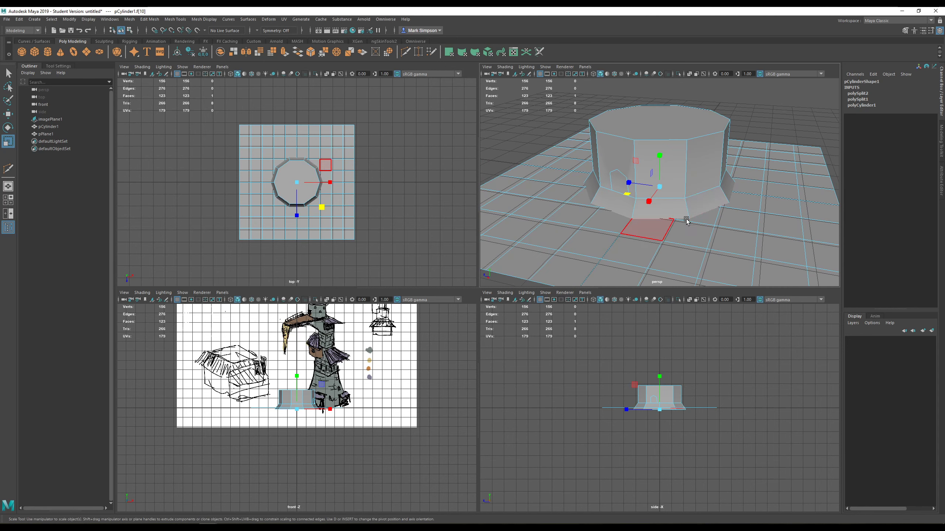
- Return to the whole cylinder and lower it to a Translate Y of about 0.736
{"action": "right_click_drag", "start_coordinate": [688, 201], "coordinate": [695, 201]}
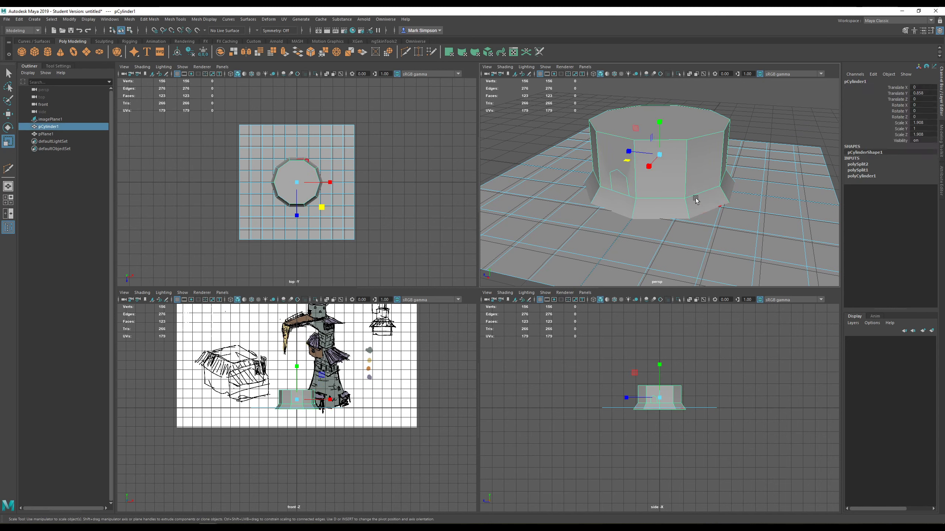
{"action": "left_click_drag", "start_coordinate": [696, 177], "coordinate": [676, 149], "text": "alt"}
{"action": "key", "text": "w"}
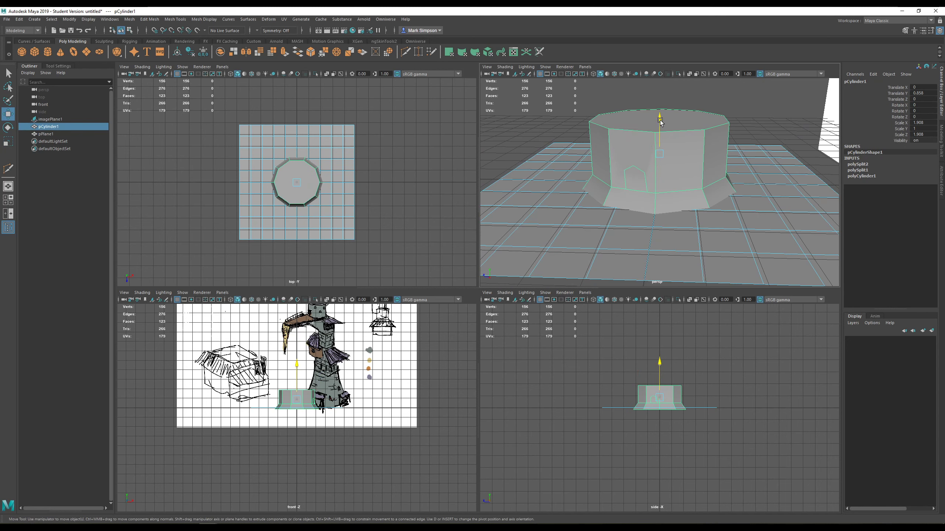
{"action": "mouse_move", "coordinate": [660, 118]}
{"action": "left_mouse_down"}
{"action": "mouse_move", "coordinate": [663, 135]}
{"action": "mouse_move", "coordinate": [663, 124]}
{"action": "left_mouse_up"}
{"action": "scroll", "coordinate": [711, 238], "scroll_direction": "up", "scroll_amount": 3}
{"action": "scroll", "coordinate": [711, 238], "scroll_direction": "down", "scroll_amount": 3}
- Delete the cylinder's flared lower faces and bottom cap below the edge loop, and return to object mode
{"action": "left_click_drag", "start_coordinate": [710, 238], "coordinate": [717, 206], "text": "alt"}
{"action": "left_click_drag", "start_coordinate": [776, 220], "coordinate": [563, 189]}
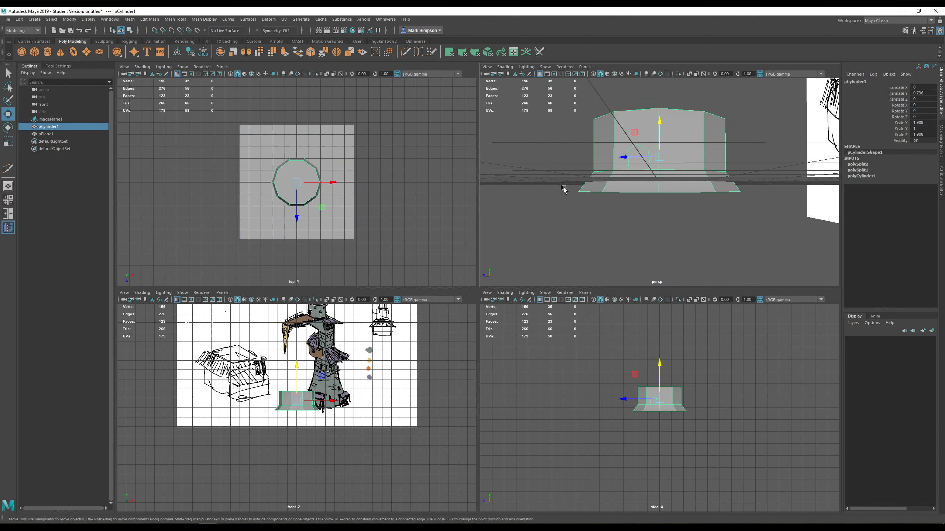
{"action": "right_click_drag", "start_coordinate": [690, 205], "coordinate": [690, 223]}
{"action": "left_click_drag", "start_coordinate": [763, 228], "coordinate": [562, 187]}
{"action": "key", "text": "Delete"}
{"action": "right_click_drag", "start_coordinate": [676, 144], "coordinate": [718, 132]}
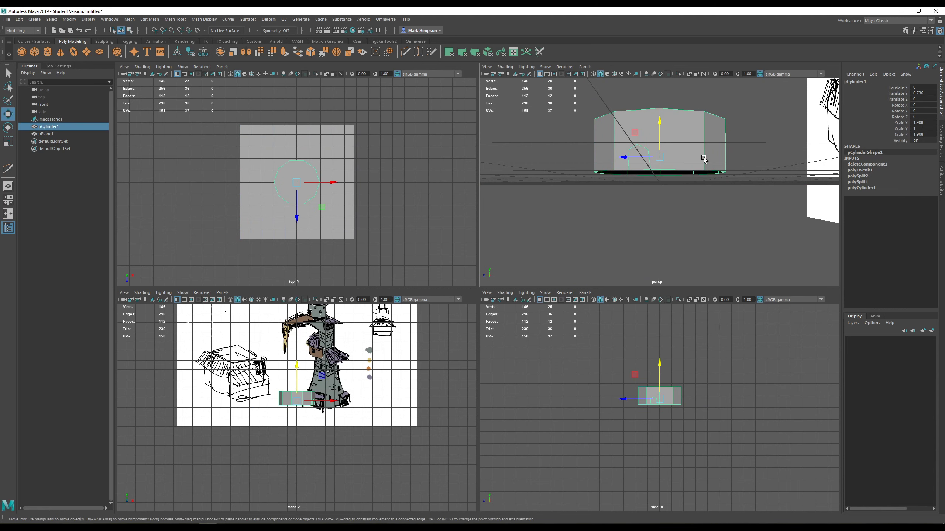
- Lower the cylinder so its bottom meets the ground plane, and select its bottom edge loop
{"action": "left_click_drag", "start_coordinate": [704, 157], "coordinate": [681, 193], "text": "alt"}
{"action": "mouse_move", "coordinate": [659, 105]}
{"action": "left_mouse_down"}
{"action": "mouse_move", "coordinate": [661, 135]}
{"action": "mouse_move", "coordinate": [661, 123]}
{"action": "left_mouse_up"}
{"action": "right_click_drag", "start_coordinate": [665, 185], "coordinate": [661, 161]}
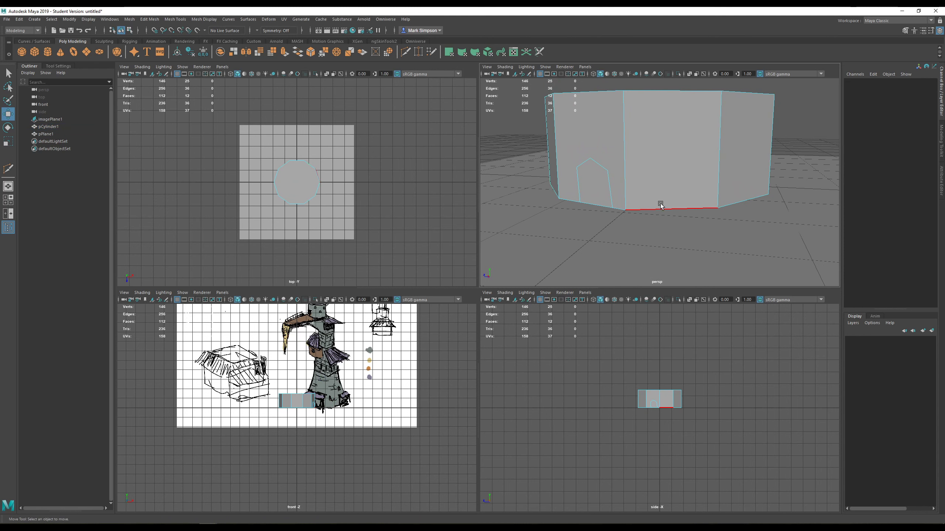
{"action": "double_click", "coordinate": [661, 207]}
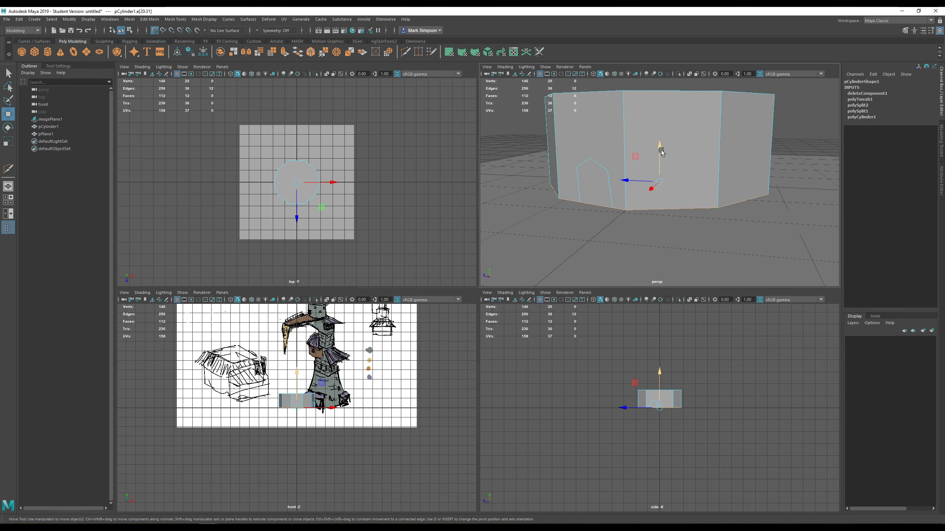
{"action": "left_click_drag", "start_coordinate": [661, 152], "coordinate": [541, 244]}
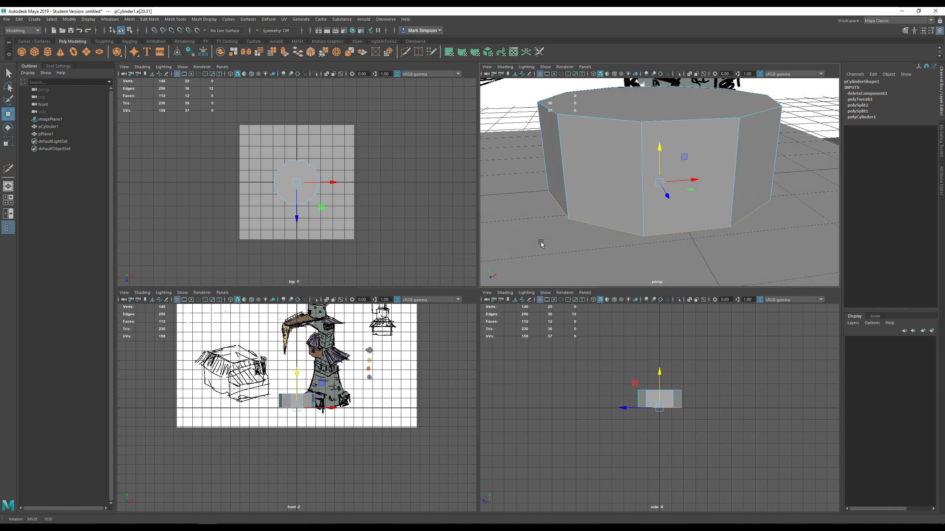
{"action": "left_click_drag", "start_coordinate": [740, 214], "coordinate": [672, 230], "text": "alt"}
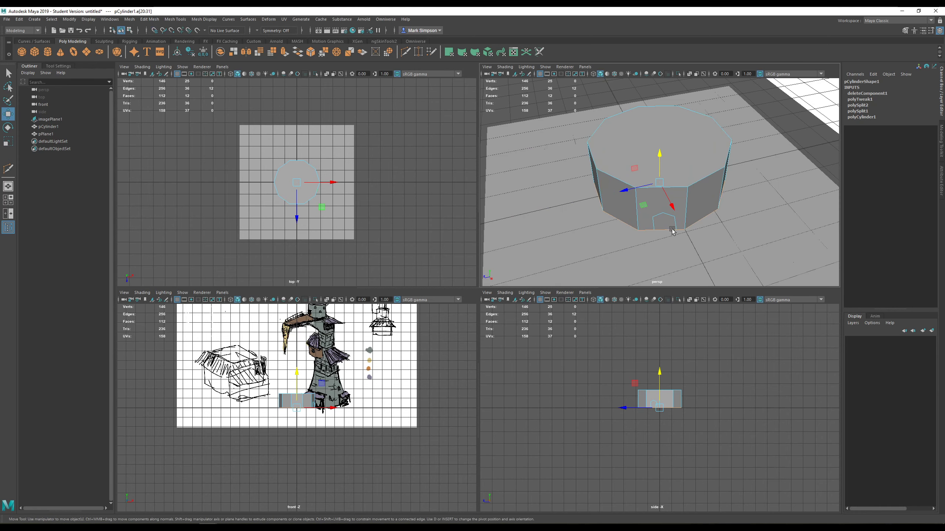
- Return to object mode, select the ground plane, and examine where the cylinder's lower edge meets it
{"action": "right_click_drag", "start_coordinate": [699, 167], "coordinate": [721, 156]}
{"action": "scroll", "coordinate": [729, 191], "scroll_direction": "down", "scroll_amount": 5}
{"action": "left_click", "coordinate": [721, 217]}
{"action": "scroll", "coordinate": [623, 238], "scroll_direction": "up", "scroll_amount": 5}
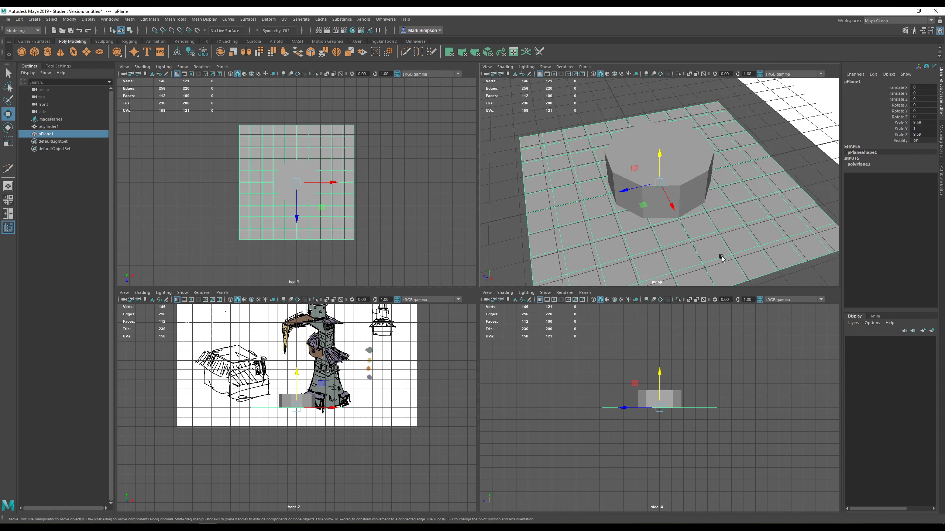
{"action": "scroll", "coordinate": [643, 232], "scroll_direction": "up", "scroll_amount": 6}
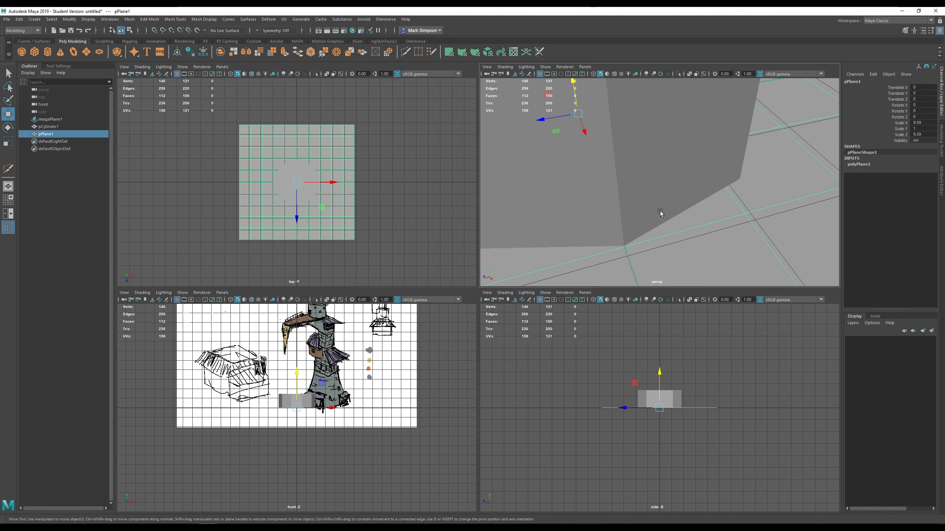
{"action": "scroll", "coordinate": [669, 238], "scroll_direction": "down", "scroll_amount": 6}
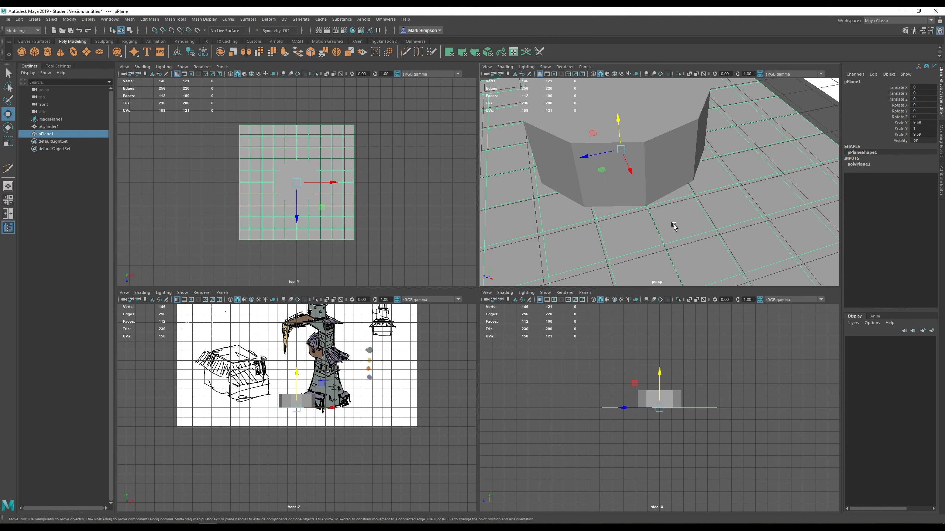
{"action": "left_click_drag", "start_coordinate": [671, 211], "coordinate": [662, 169], "text": "alt"}
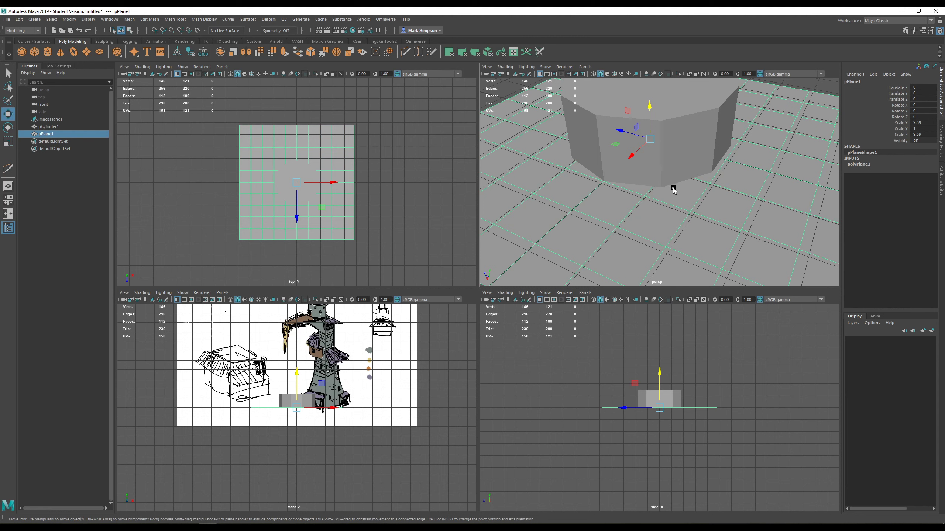
{"action": "left_click_drag", "start_coordinate": [676, 178], "coordinate": [614, 122], "text": "alt"}
{"action": "left_click_drag", "start_coordinate": [629, 182], "coordinate": [699, 179], "text": "alt"}
{"action": "left_click", "coordinate": [631, 172]}
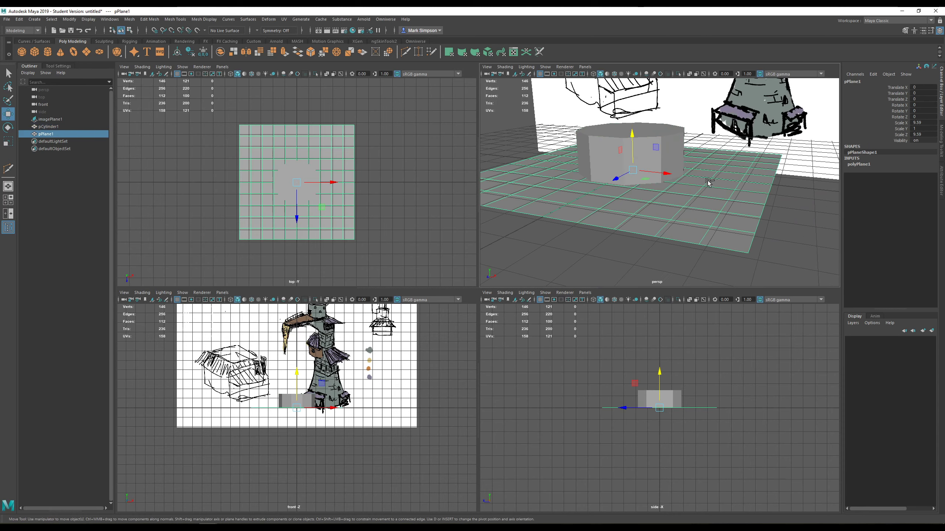
{"action": "left_click", "coordinate": [710, 180]}
- Undo the recent cylinder edits back through the deleted base, the flare and the doorway cut
{"action": "key", "text": "ctrl+z"}
{"action": "key", "text": "ctrl+z"}
{"action": "key", "text": "ctrl+z"}
{"action": "key", "text": "ctrl+z"}
{"action": "key", "text": "ctrl+z"}
{"action": "key", "text": "ctrl+z"}
{"action": "key", "text": "ctrl+z"}
{"action": "key", "text": "ctrl+z"}
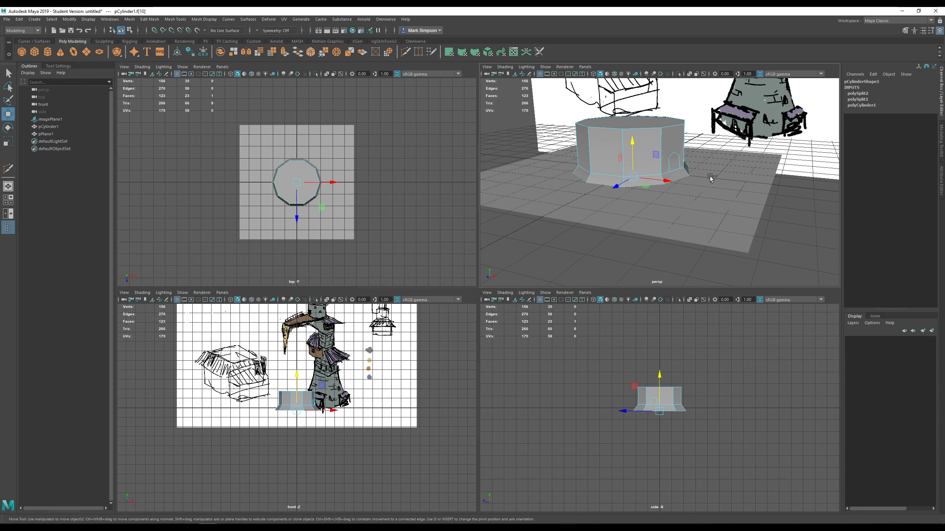
{"action": "key", "text": "ctrl+z"}
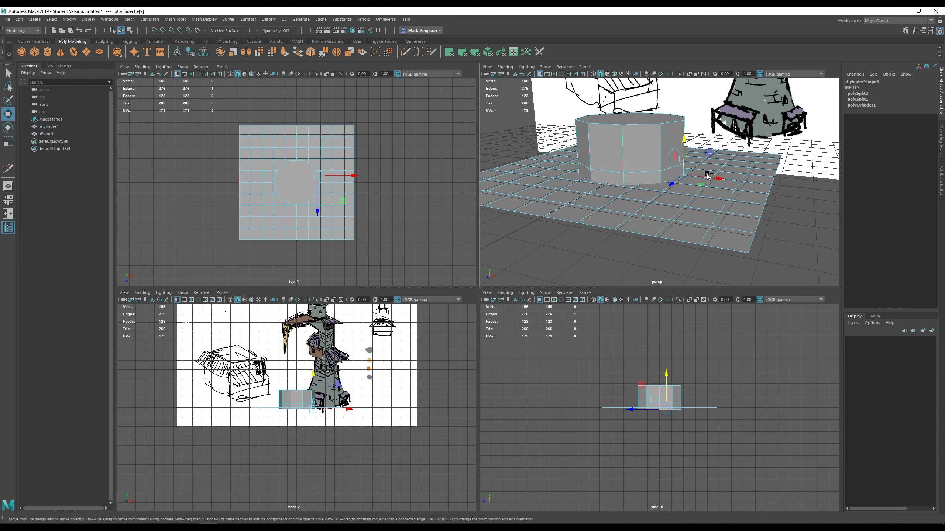
{"action": "key", "text": "ctrl+z"}
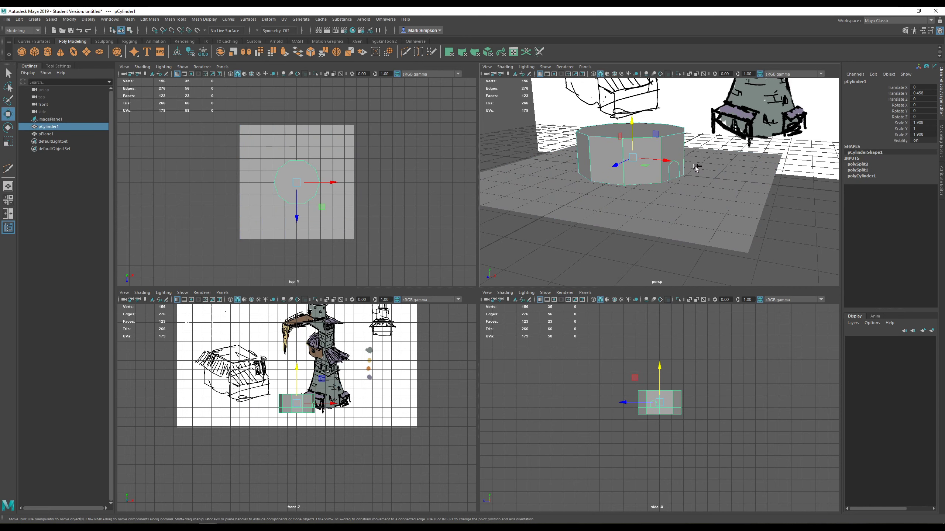
{"action": "key", "text": "ctrl+z"}
- Try to reposition the horizontal edge loop around the cylinder's lower part along the vertical axis
{"action": "right_click_drag", "start_coordinate": [667, 165], "coordinate": [667, 150]}
{"action": "double_click", "coordinate": [649, 181]}
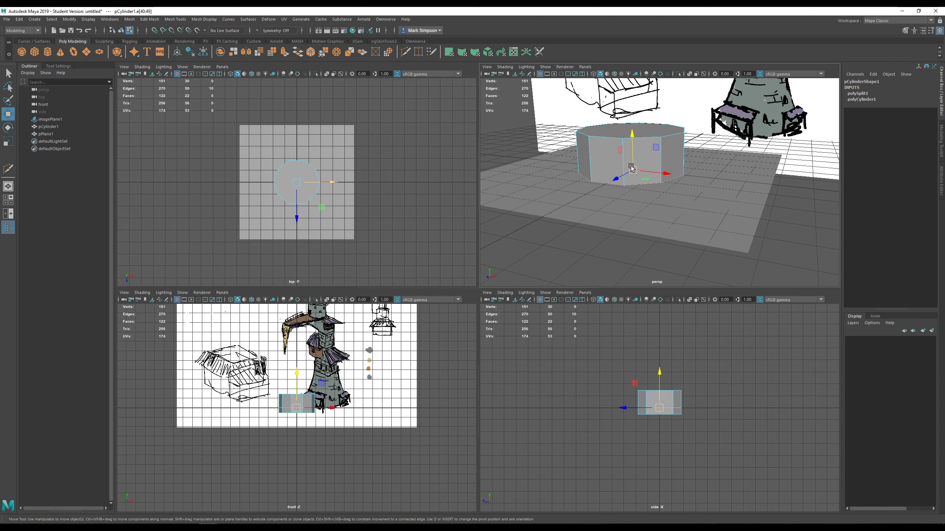
{"action": "left_click_drag", "start_coordinate": [632, 134], "coordinate": [631, 168]}
{"action": "mouse_move", "coordinate": [741, 179]}
{"action": "left_mouse_down", "text": "alt"}
{"action": "mouse_move", "coordinate": [668, 182]}
{"action": "mouse_move", "coordinate": [738, 175]}
{"action": "mouse_move", "coordinate": [711, 169]}
{"action": "mouse_move", "coordinate": [707, 190]}
{"action": "mouse_move", "coordinate": [681, 177]}
{"action": "mouse_move", "coordinate": [665, 185]}
{"action": "mouse_move", "coordinate": [681, 193]}
{"action": "left_mouse_up", "text": "alt"}
- Select the cylinder's top face and lower it to a height of about 1.12
{"action": "right_click_drag", "start_coordinate": [666, 154], "coordinate": [667, 166]}
{"action": "left_click", "coordinate": [666, 164]}
{"action": "left_click_drag", "start_coordinate": [681, 188], "coordinate": [668, 208], "text": "alt"}
{"action": "scroll", "coordinate": [677, 205], "scroll_direction": "down", "scroll_amount": 5}
{"action": "left_click_drag", "start_coordinate": [651, 147], "coordinate": [652, 148]}
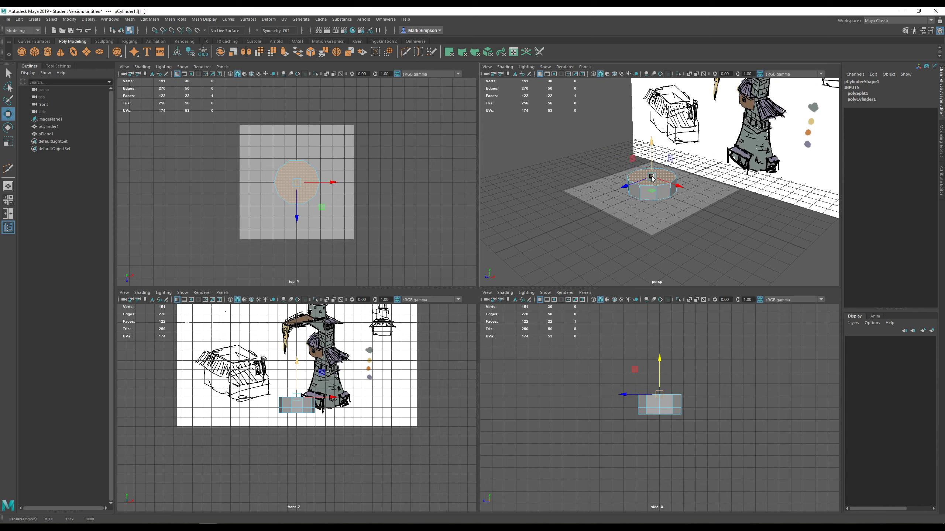
{"action": "scroll", "coordinate": [651, 179], "scroll_direction": "up", "scroll_amount": 3}
- Extrude the cylinder's top face upward to a height of about 1.88 and scale it inward
{"action": "key", "text": "ctrl+e"}
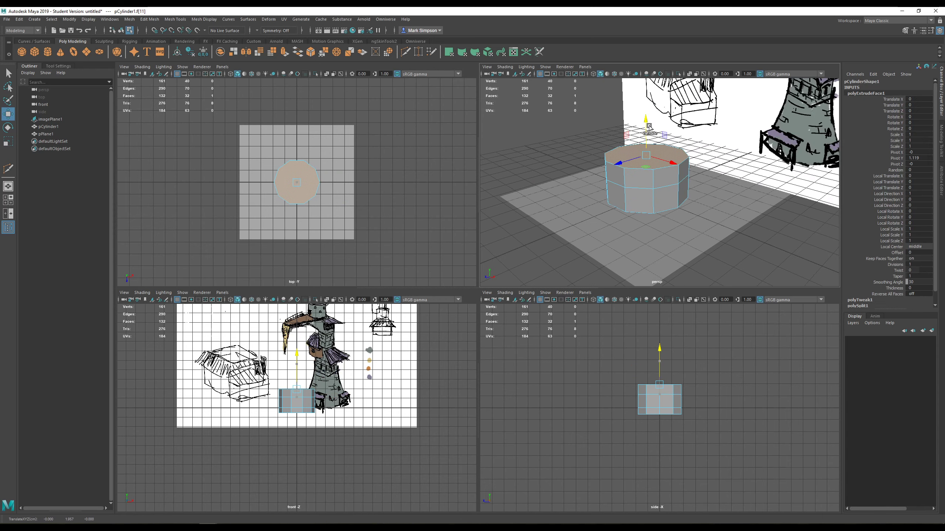
{"action": "key", "text": "r"}
{"action": "left_click_drag", "start_coordinate": [648, 164], "coordinate": [637, 199]}
{"action": "key", "text": "w"}
- Extrude the top face a second time to a height of about 2.5 and scale it inward to taper the tower
{"action": "left_click", "coordinate": [653, 200]}
{"action": "key", "text": "r"}
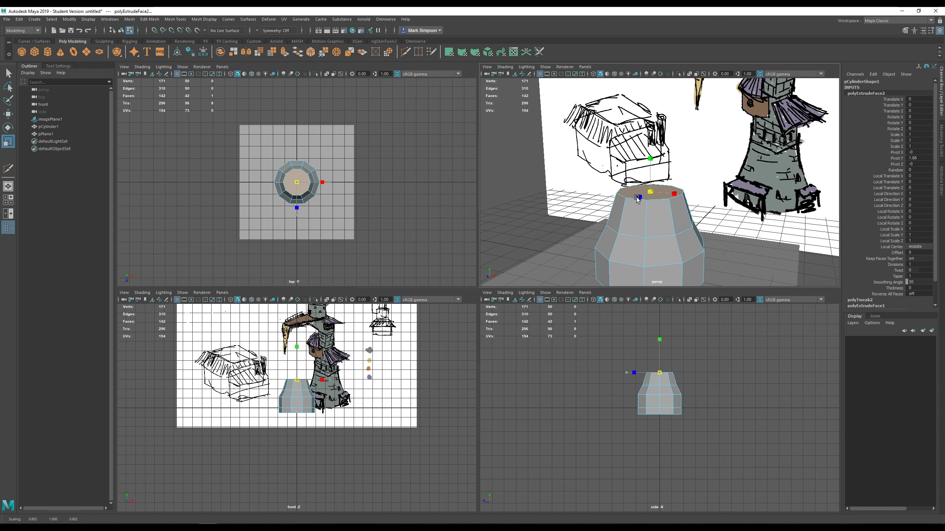
{"action": "key", "text": "w"}
{"action": "left_click_drag", "start_coordinate": [651, 160], "coordinate": [650, 165]}
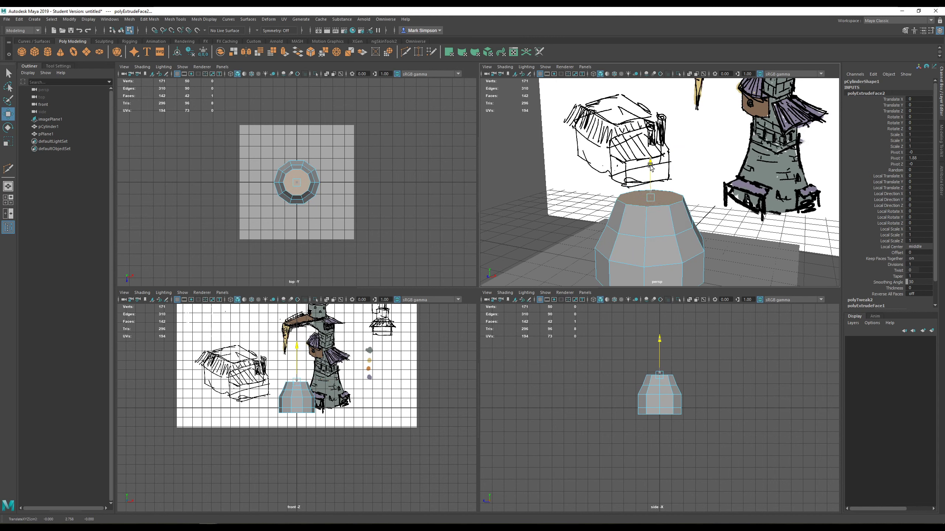
{"action": "key", "text": "r"}
- Extrude the top face a third time to a height of about 3.1, narrow it slightly, and return to object mode
{"action": "mouse_move", "coordinate": [665, 206]}
{"action": "left_mouse_down", "text": "alt"}
{"action": "mouse_move", "coordinate": [654, 208]}
{"action": "mouse_move", "coordinate": [671, 241]}
{"action": "mouse_move", "coordinate": [656, 155]}
{"action": "left_mouse_up", "text": "alt"}
{"action": "key", "text": "w"}
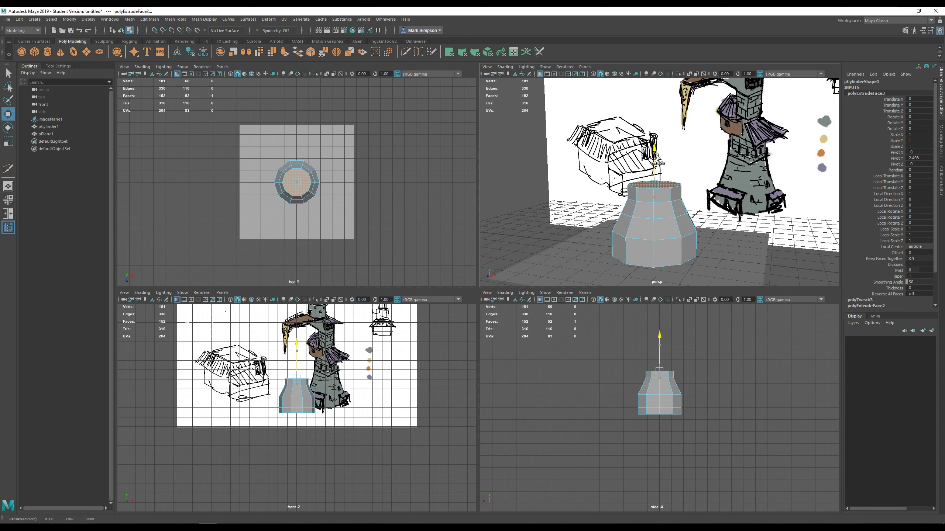
{"action": "key", "text": "r"}
{"action": "left_click_drag", "start_coordinate": [666, 194], "coordinate": [641, 223], "text": "alt"}
{"action": "right_click_drag", "start_coordinate": [641, 225], "coordinate": [658, 217]}
{"action": "scroll", "coordinate": [666, 232], "scroll_direction": "down", "scroll_amount": 3}
{"action": "middle_click_drag", "start_coordinate": [684, 237], "coordinate": [692, 213], "text": "alt"}
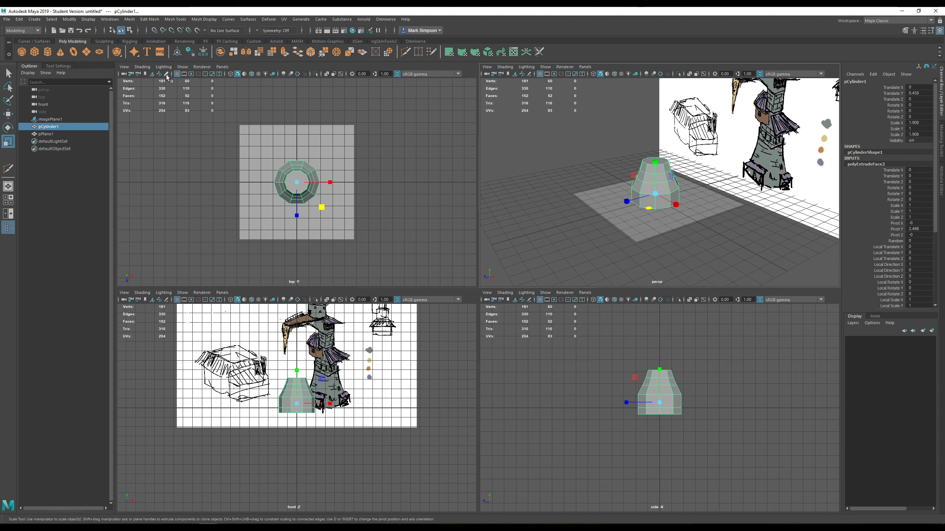
- Create a cube, move it in front of the tower to about Translate Z 5.469, and scale it uniformly to 3.6
{"action": "left_click", "coordinate": [35, 51]}
{"action": "key", "text": "w"}
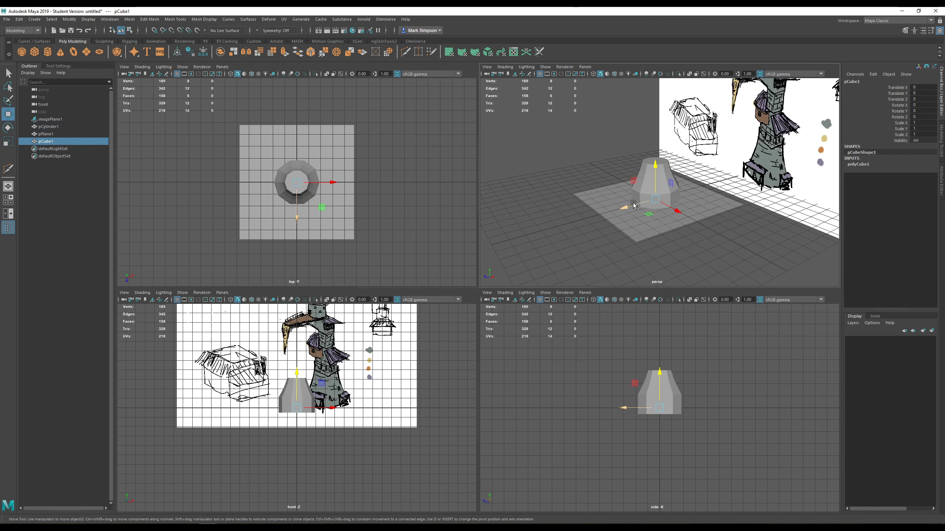
{"action": "left_click_drag", "start_coordinate": [620, 202], "coordinate": [578, 222]}
{"action": "key", "text": "r"}
- Create a second cube, place it on top of the first, and scale it uniformly to about 2.513
{"action": "left_click", "coordinate": [34, 51]}
{"action": "key", "text": "w"}
{"action": "mouse_move", "coordinate": [594, 189]}
{"action": "left_mouse_down"}
{"action": "mouse_move", "coordinate": [594, 160]}
{"action": "mouse_move", "coordinate": [619, 190]}
{"action": "mouse_move", "coordinate": [567, 227]}
{"action": "mouse_move", "coordinate": [595, 198]}
{"action": "mouse_move", "coordinate": [585, 201]}
{"action": "left_mouse_up"}
{"action": "key", "text": "r"}
{"action": "scroll", "coordinate": [585, 201], "scroll_direction": "up", "scroll_amount": 5}
{"action": "middle_click_drag", "start_coordinate": [585, 200], "coordinate": [669, 183], "text": "alt"}
- Duplicate the upper cube, resize the copy to about 2.064 by 4.019 by 2.064, and raise it to about Translate Y 5.143
{"action": "left_click", "coordinate": [639, 187]}
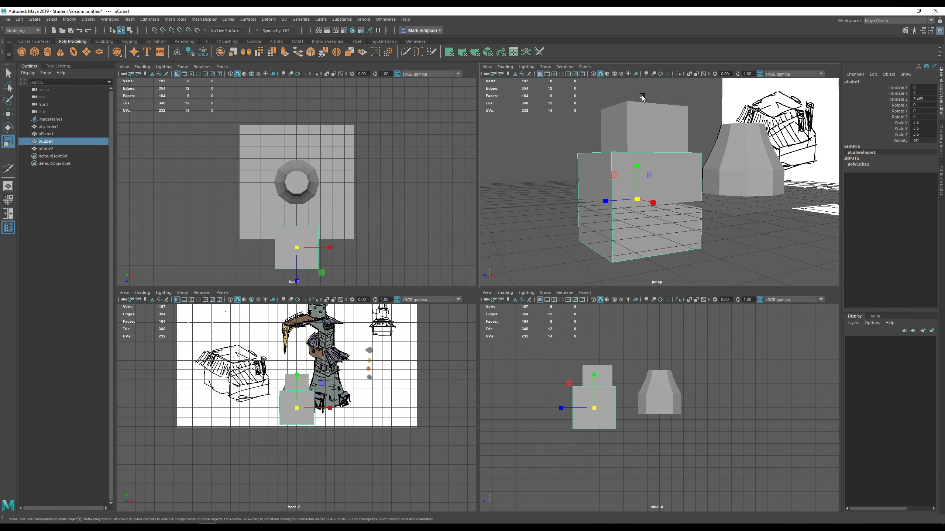
{"action": "left_click", "coordinate": [629, 121]}
{"action": "left_click_drag", "start_coordinate": [691, 181], "coordinate": [625, 145], "text": "alt"}
{"action": "key", "text": "ctrl+d"}
{"action": "key", "text": "w"}
{"action": "key", "text": "r"}
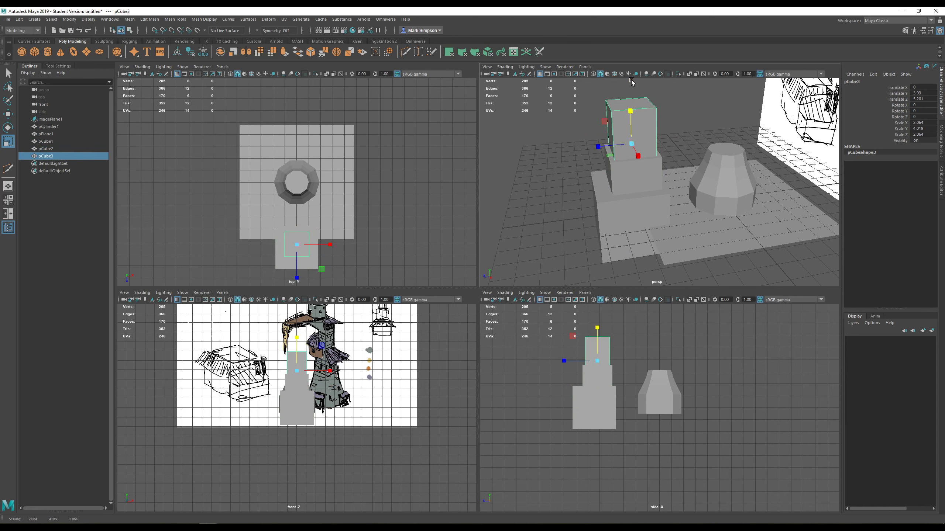
{"action": "key", "text": "w"}
{"action": "middle_click_drag", "start_coordinate": [631, 82], "coordinate": [631, 70]}
{"action": "left_click_drag", "start_coordinate": [631, 90], "coordinate": [641, 169], "text": "alt"}
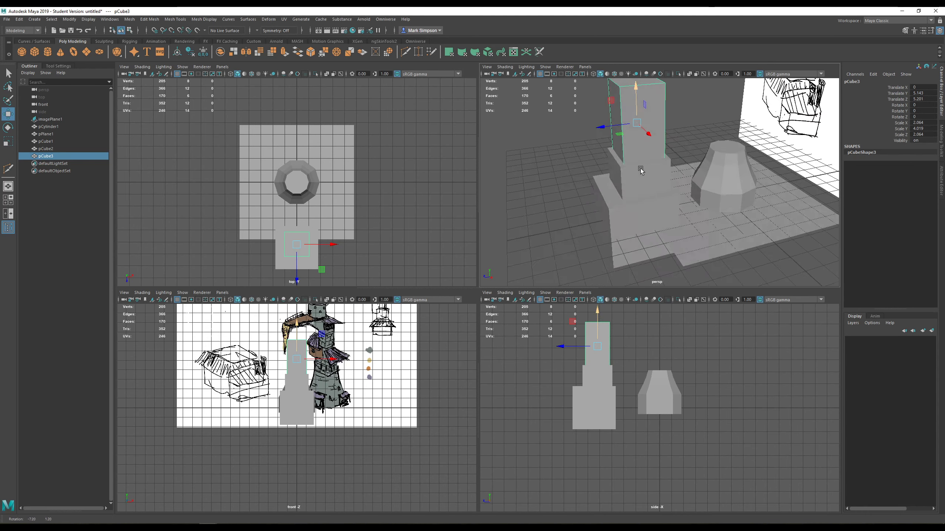
- Try deleting the middle cube's hidden top face from inside the stack, and undo the deletion
{"action": "scroll", "coordinate": [685, 218], "scroll_direction": "up", "scroll_amount": 6}
{"action": "scroll", "coordinate": [685, 254], "scroll_direction": "up", "scroll_amount": 2}
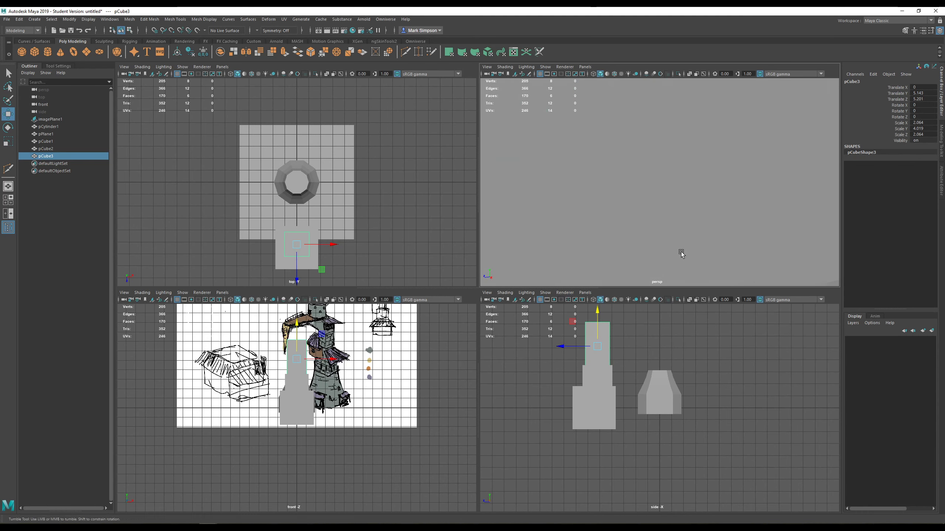
{"action": "left_click_drag", "start_coordinate": [681, 252], "coordinate": [688, 266], "text": "alt"}
{"action": "middle_click_drag", "start_coordinate": [688, 266], "coordinate": [701, 227], "text": "alt"}
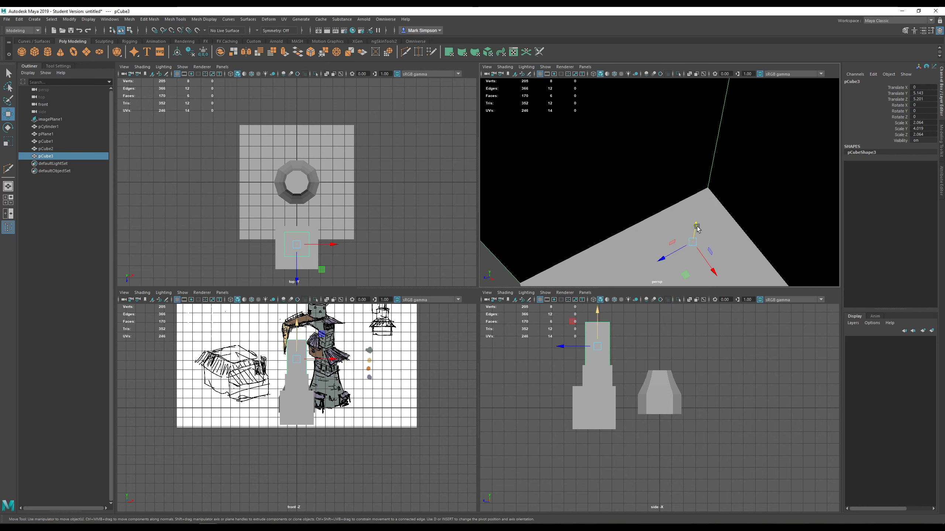
{"action": "right_click_drag", "start_coordinate": [702, 227], "coordinate": [703, 249]}
{"action": "left_click", "coordinate": [720, 235]}
{"action": "key", "text": "Delete"}
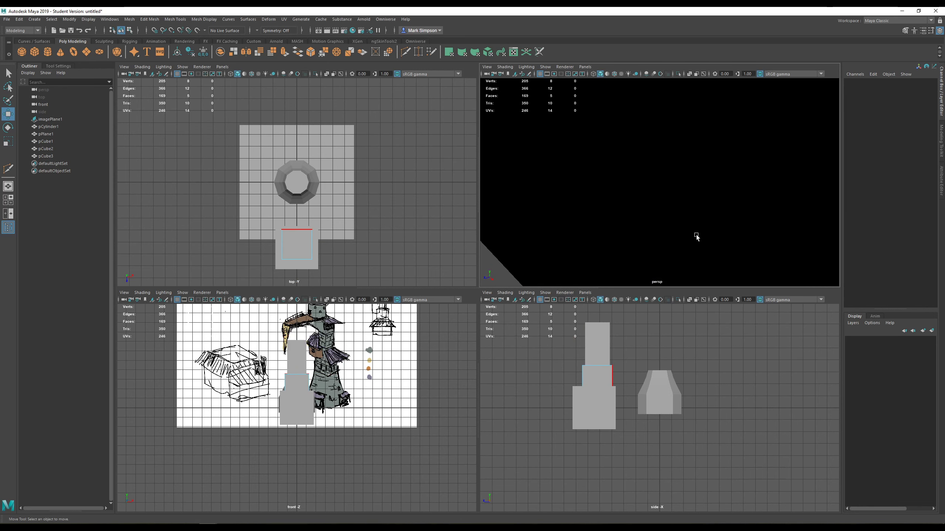
{"action": "scroll", "coordinate": [688, 228], "scroll_direction": "down", "scroll_amount": 2}
{"action": "left_click_drag", "start_coordinate": [688, 229], "coordinate": [682, 148], "text": "alt"}
{"action": "scroll", "coordinate": [691, 191], "scroll_direction": "up", "scroll_amount": 2}
{"action": "key", "text": "ctrl+z"}
- Return to object mode, select all three stacked cubes together, and clear the selection
{"action": "scroll", "coordinate": [647, 192], "scroll_direction": "down", "scroll_amount": 5}
{"action": "left_click_drag", "start_coordinate": [634, 96], "coordinate": [673, 190], "text": "alt"}
{"action": "right_click_drag", "start_coordinate": [656, 159], "coordinate": [679, 150]}
{"action": "scroll", "coordinate": [673, 173], "scroll_direction": "down", "scroll_amount": 5}
{"action": "left_click_drag", "start_coordinate": [673, 175], "coordinate": [690, 226], "text": "alt"}
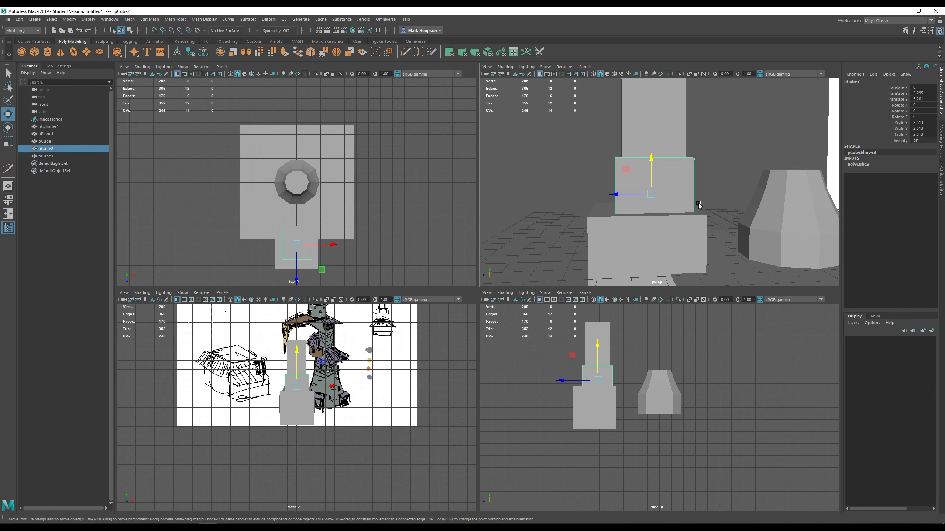
{"action": "left_click", "coordinate": [690, 226]}
{"action": "left_click", "coordinate": [658, 184], "text": "shift"}
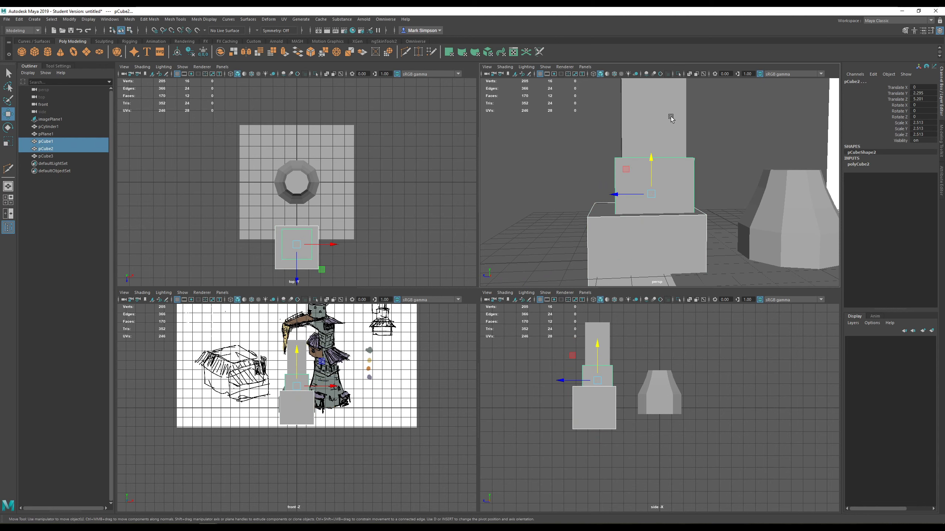
{"action": "left_click", "coordinate": [671, 117], "text": "shift"}
{"action": "mouse_move", "coordinate": [714, 169]}
{"action": "left_mouse_down", "text": "alt"}
{"action": "mouse_move", "coordinate": [750, 191]}
{"action": "mouse_move", "coordinate": [689, 214]}
{"action": "mouse_move", "coordinate": [724, 180]}
{"action": "left_mouse_up", "text": "alt"}
{"action": "left_click", "coordinate": [726, 132]}
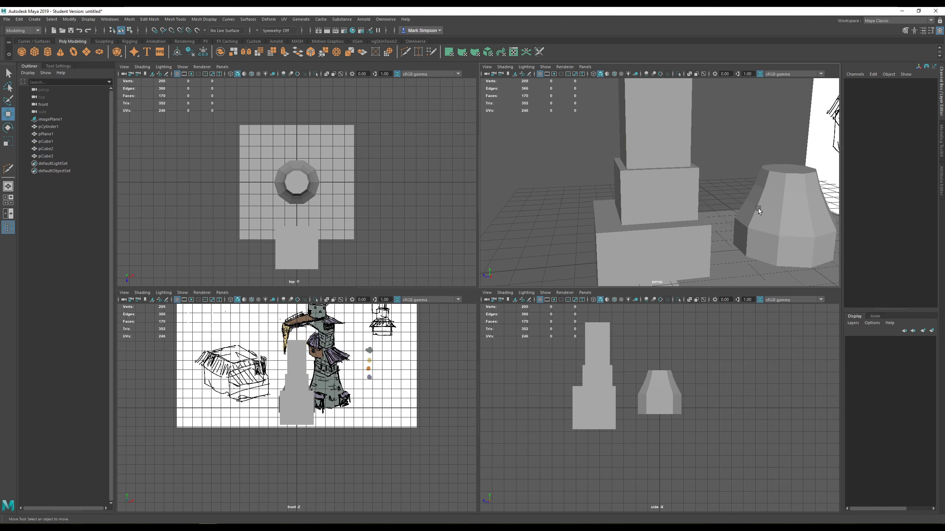
- Delete the three stacked cubes one after another
{"action": "left_click_drag", "start_coordinate": [758, 209], "coordinate": [657, 178], "text": "alt"}
{"action": "left_click", "coordinate": [603, 152]}
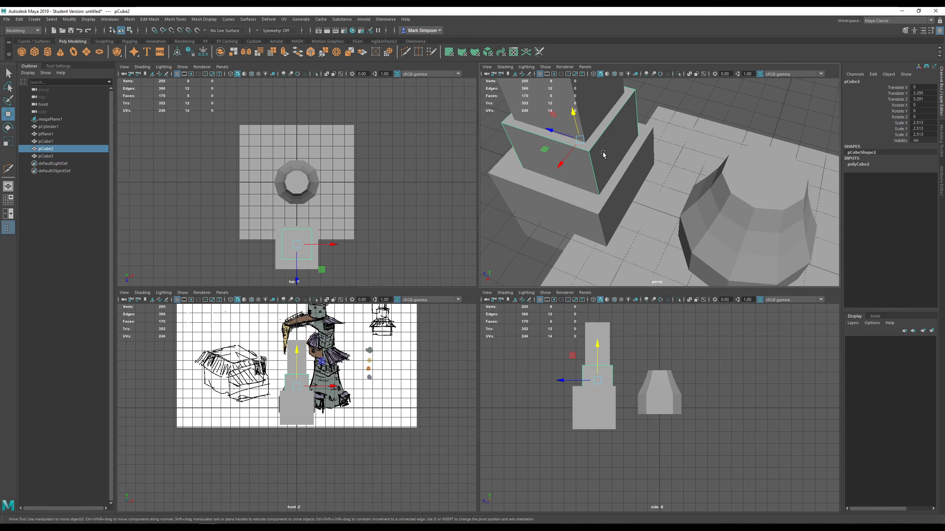
{"action": "key", "text": "Delete"}
{"action": "left_click", "coordinate": [612, 97]}
{"action": "key", "text": "Delete"}
{"action": "left_click", "coordinate": [632, 180]}
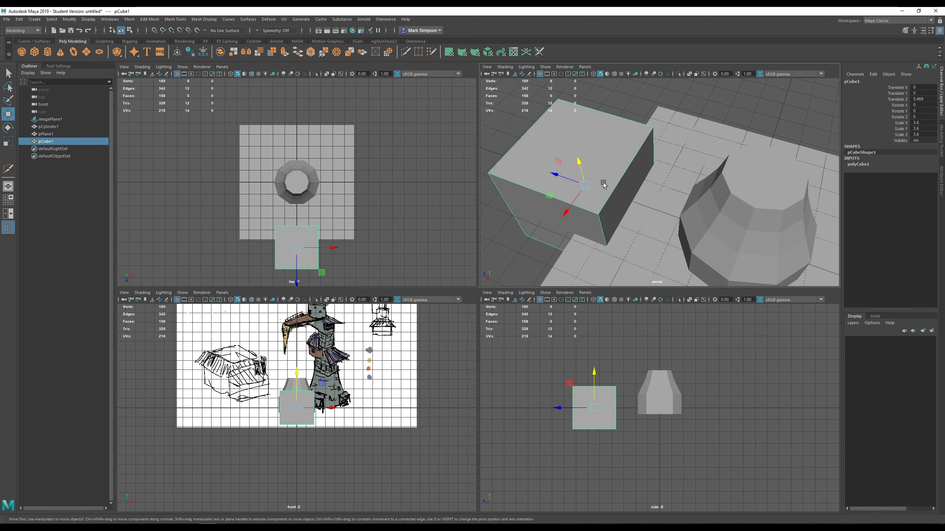
{"action": "key", "text": "Delete"}
- Select the tapered cylinder, open the UV Editor beside the model, and apply a cylindrical UV projection
{"action": "scroll", "coordinate": [710, 188], "scroll_direction": "down", "scroll_amount": 3}
{"action": "left_click_drag", "start_coordinate": [713, 191], "coordinate": [685, 227], "text": "alt"}
{"action": "left_click", "coordinate": [591, 208]}
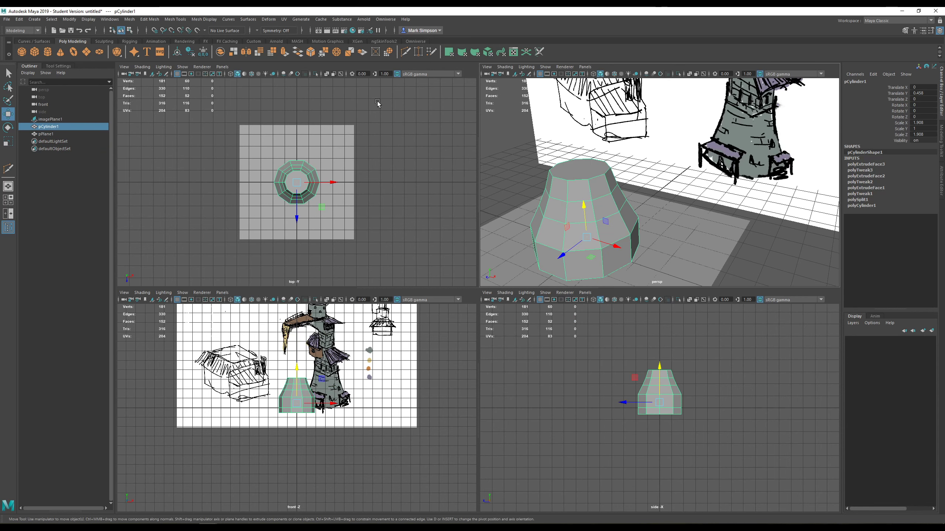
{"action": "left_click", "coordinate": [284, 19]}
{"action": "left_click", "coordinate": [309, 39]}
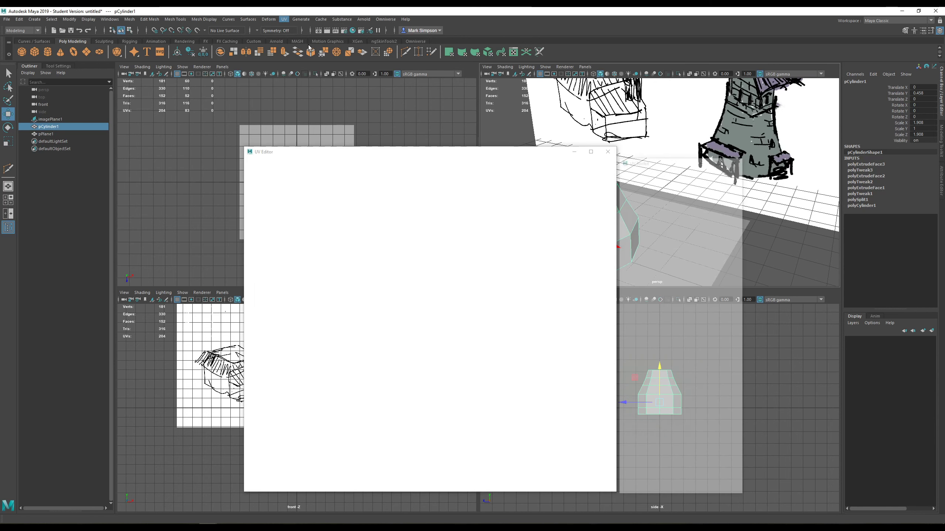
{"action": "left_click_drag", "start_coordinate": [416, 152], "coordinate": [281, 136]}
{"action": "left_click", "coordinate": [284, 19]}
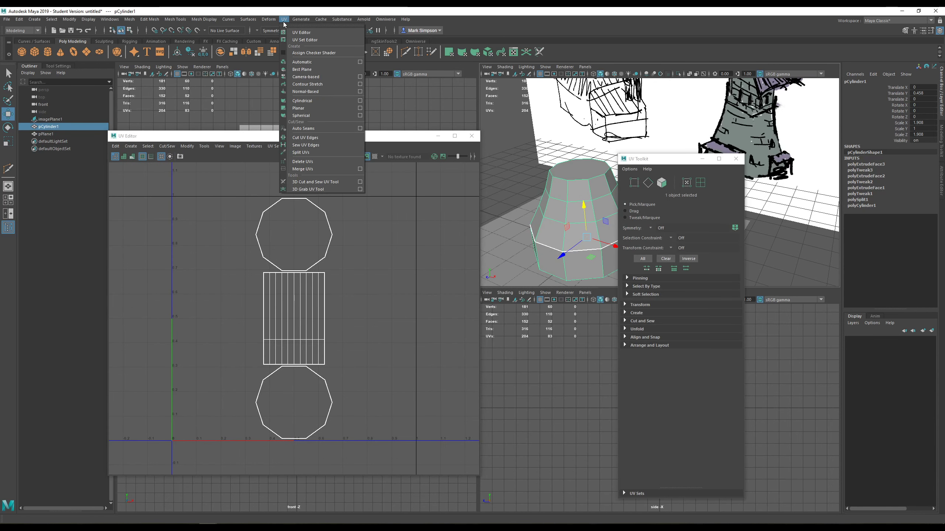
{"action": "left_click", "coordinate": [309, 101]}
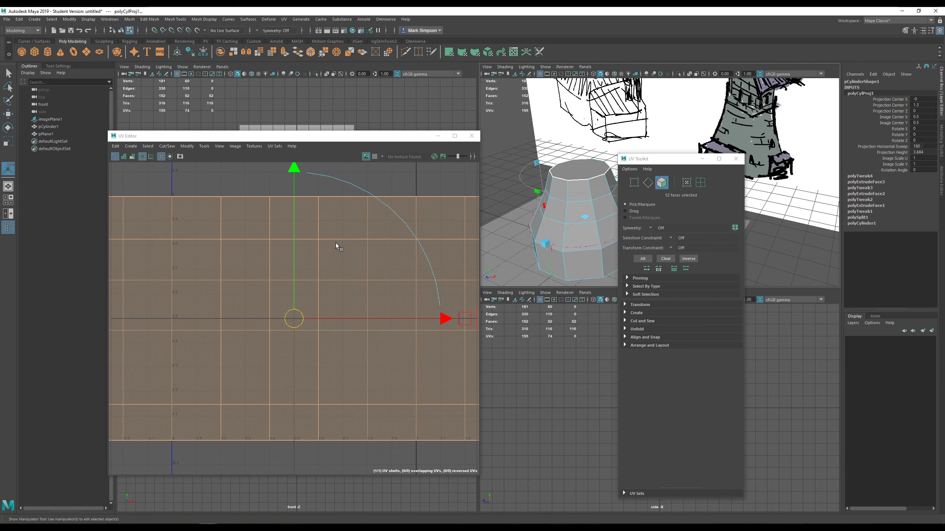
- Scale the tapered cylinder's whole UV shell down uniformly in the UV Editor
{"action": "scroll", "coordinate": [335, 247], "scroll_direction": "down", "scroll_amount": 6}
{"action": "key", "text": "r"}
{"action": "left_click_drag", "start_coordinate": [382, 270], "coordinate": [347, 277]}
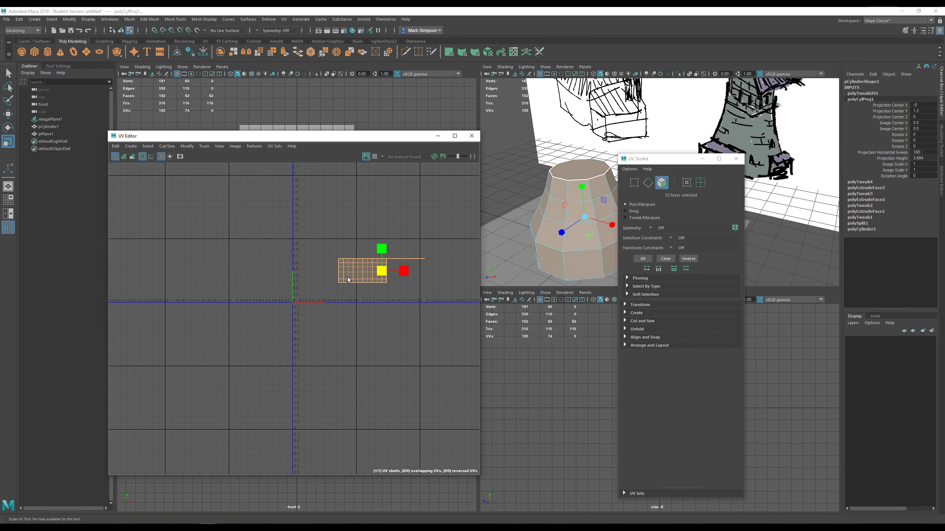
- Dock the UV Toolkit inside the UV Editor and move the combined window clear of the perspective view of the tower
{"action": "left_click_drag", "start_coordinate": [669, 162], "coordinate": [478, 171]}
{"action": "left_click_drag", "start_coordinate": [477, 138], "coordinate": [424, 128]}
{"action": "key", "text": "f"}
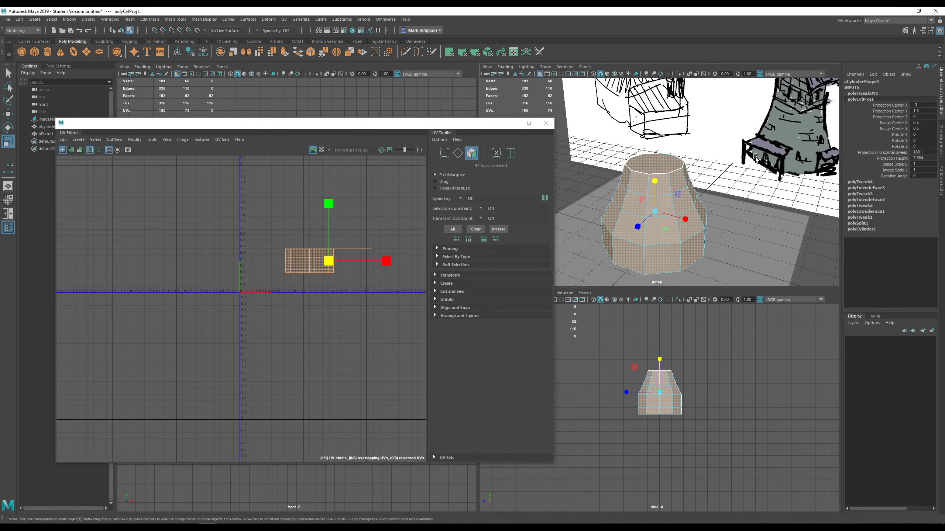
{"action": "scroll", "coordinate": [713, 180], "scroll_direction": "up", "scroll_amount": 3}
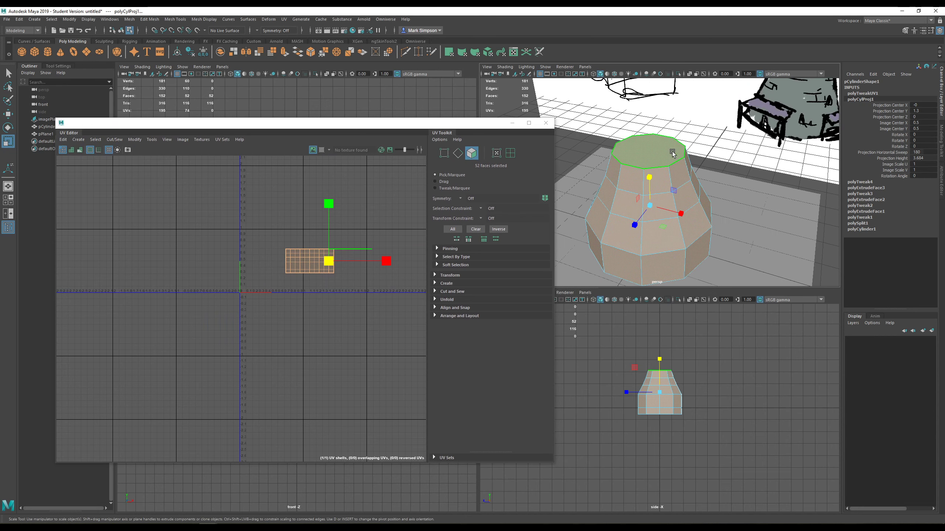
- Extrude the tower's top face a short way upward and scale it slightly inward to continue the taper
{"action": "left_click", "coordinate": [672, 154]}
{"action": "key", "text": "w"}
{"action": "left_click_drag", "start_coordinate": [672, 154], "coordinate": [645, 128], "text": "alt"}
{"action": "key", "text": "r"}
{"action": "left_click_drag", "start_coordinate": [662, 181], "coordinate": [661, 209], "text": "alt"}
- Try extruding the top face straight up into a tall ten-sided neck, and undo that extrusion
{"action": "left_click_drag", "start_coordinate": [660, 147], "coordinate": [645, 53]}
{"action": "key", "text": "w"}
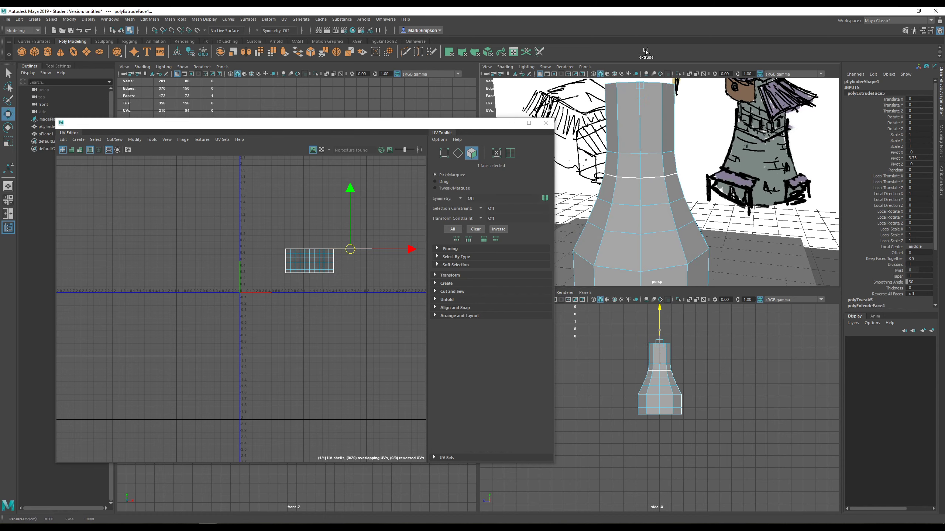
{"action": "key", "text": "alt+space"}
{"action": "middle_click_drag", "start_coordinate": [689, 86], "coordinate": [729, 146], "text": "alt"}
{"action": "left_click_drag", "start_coordinate": [707, 127], "coordinate": [640, 155], "text": "alt"}
{"action": "middle_click_drag", "start_coordinate": [641, 154], "coordinate": [668, 218], "text": "alt"}
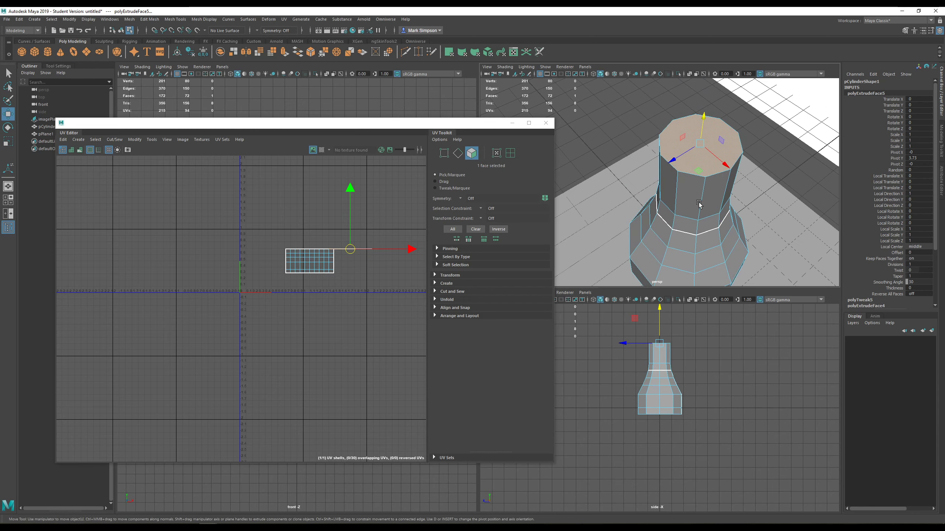
{"action": "mouse_move", "coordinate": [588, 206]}
{"action": "left_mouse_down", "text": "alt"}
{"action": "mouse_move", "coordinate": [689, 204]}
{"action": "mouse_move", "coordinate": [792, 184]}
{"action": "mouse_move", "coordinate": [790, 162]}
{"action": "mouse_move", "coordinate": [715, 160]}
{"action": "mouse_move", "coordinate": [722, 198]}
{"action": "mouse_move", "coordinate": [707, 188]}
{"action": "left_mouse_up", "text": "alt"}
{"action": "key", "text": "ctrl+z"}
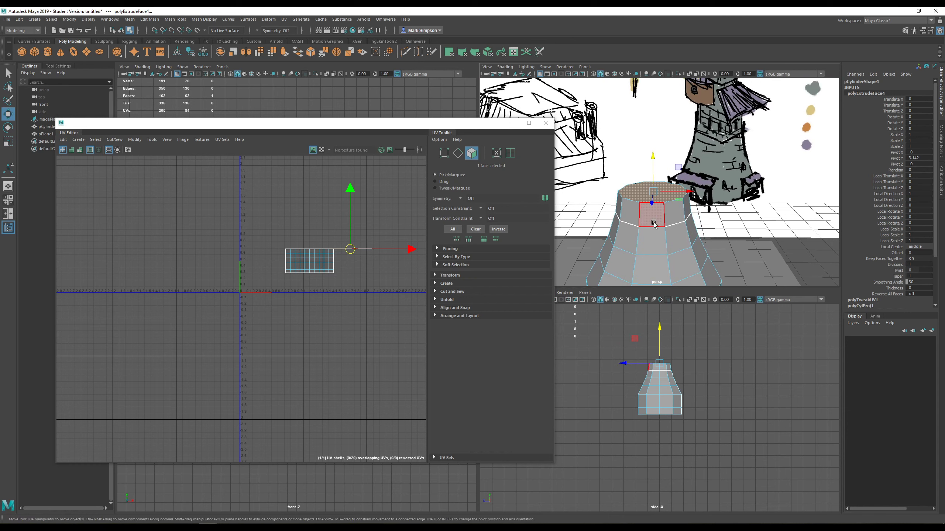
- Cut two parallel edges across the tower's top face with the Multi-Cut tool, from vertex to vertex
{"action": "key", "text": "r"}
{"action": "left_click_drag", "start_coordinate": [657, 171], "coordinate": [694, 207], "text": "alt"}
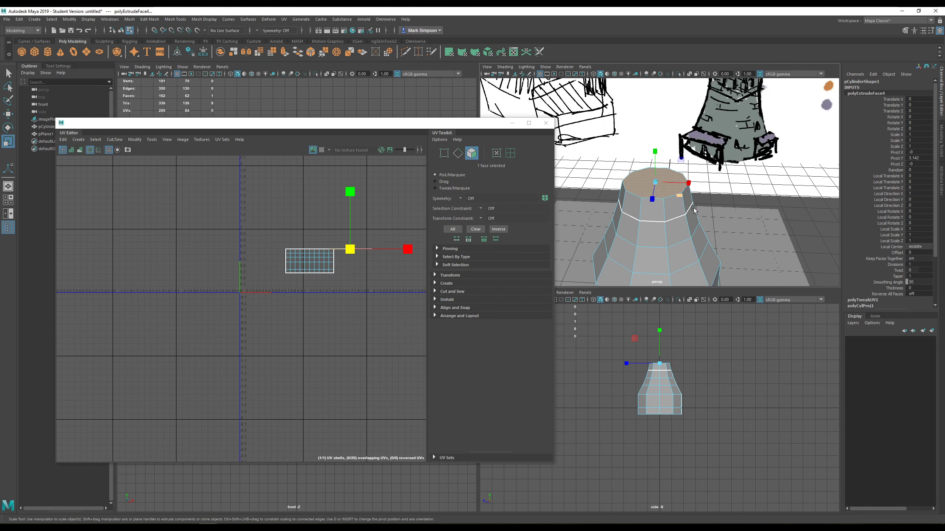
{"action": "right_click_drag", "start_coordinate": [671, 192], "coordinate": [699, 180]}
{"action": "left_click_drag", "start_coordinate": [690, 196], "coordinate": [606, 151], "text": "alt"}
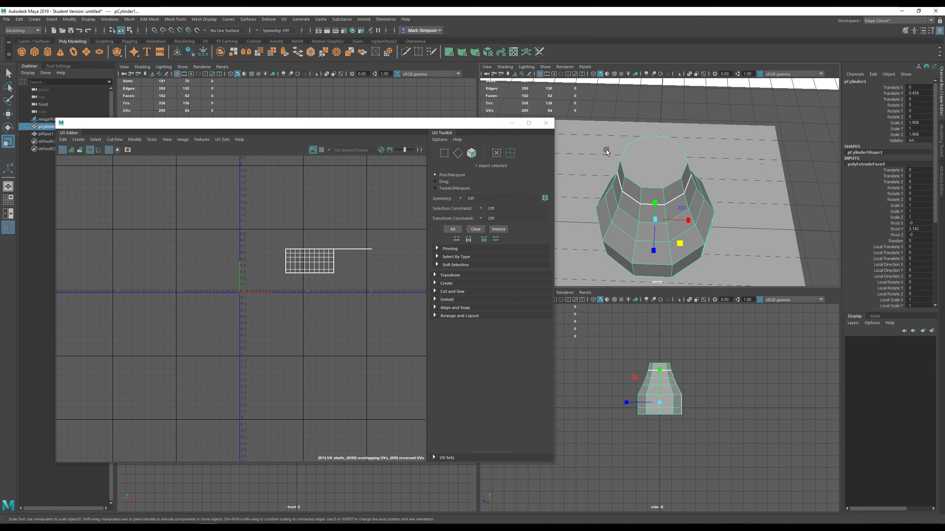
{"action": "left_click", "coordinate": [405, 52]}
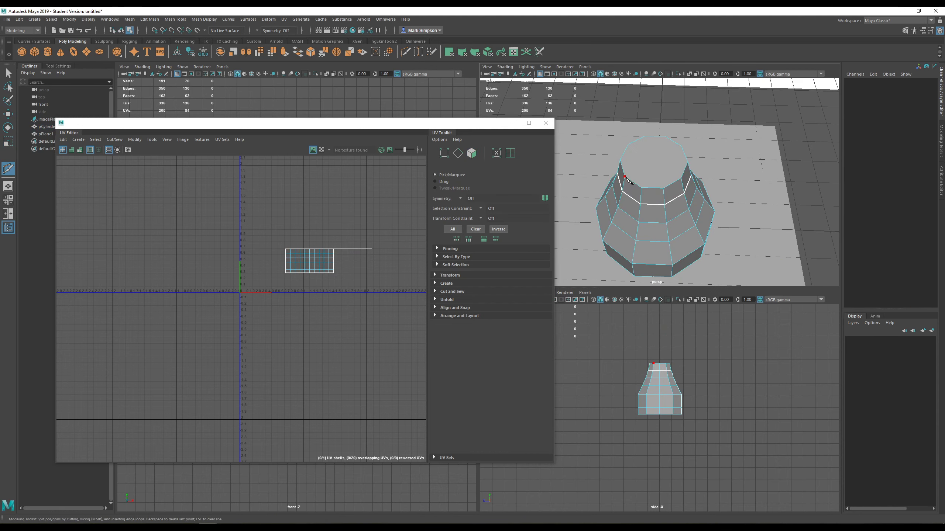
{"action": "left_click_drag", "start_coordinate": [721, 164], "coordinate": [716, 206], "text": "alt"}
{"action": "scroll", "coordinate": [717, 206], "scroll_direction": "up", "scroll_amount": 3}
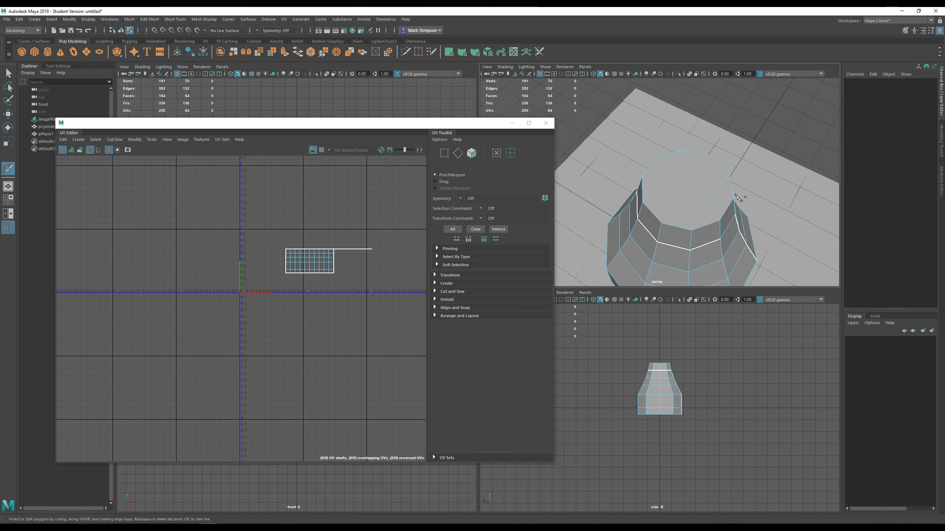
{"action": "left_click_drag", "start_coordinate": [738, 197], "coordinate": [760, 171], "text": "alt"}
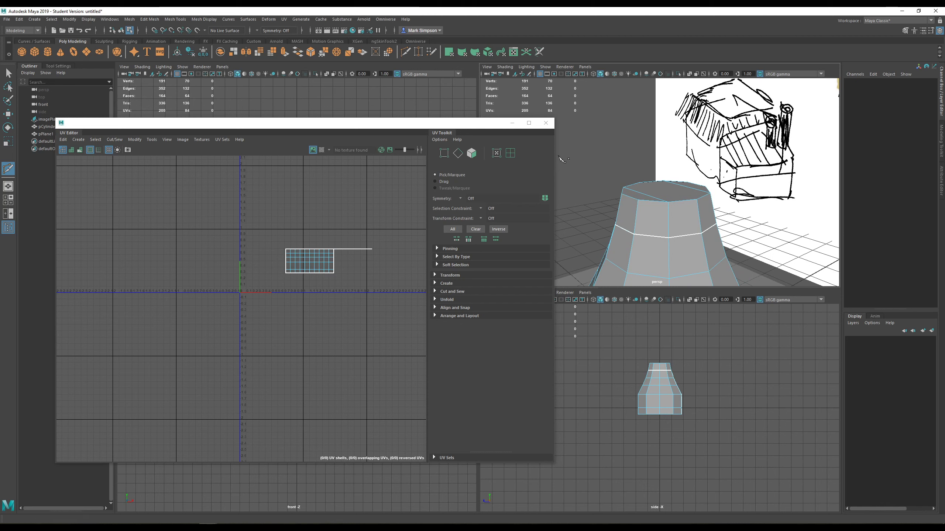
- Try extruding the middle face between the two cuts upward into a narrow neck
{"action": "right_click_drag", "start_coordinate": [643, 203], "coordinate": [664, 189], "text": "shift"}
{"action": "left_click", "coordinate": [664, 189]}
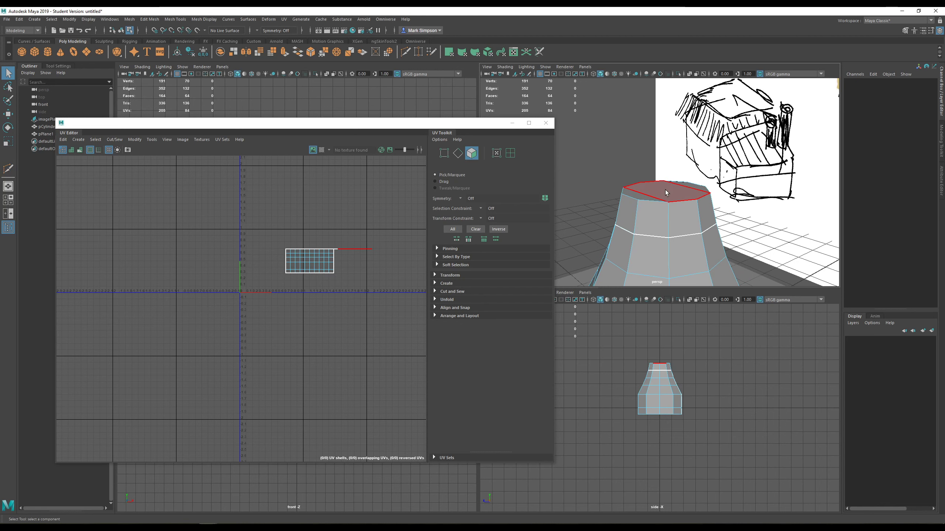
{"action": "left_click_drag", "start_coordinate": [664, 189], "coordinate": [664, 123], "text": "alt"}
{"action": "key", "text": "w"}
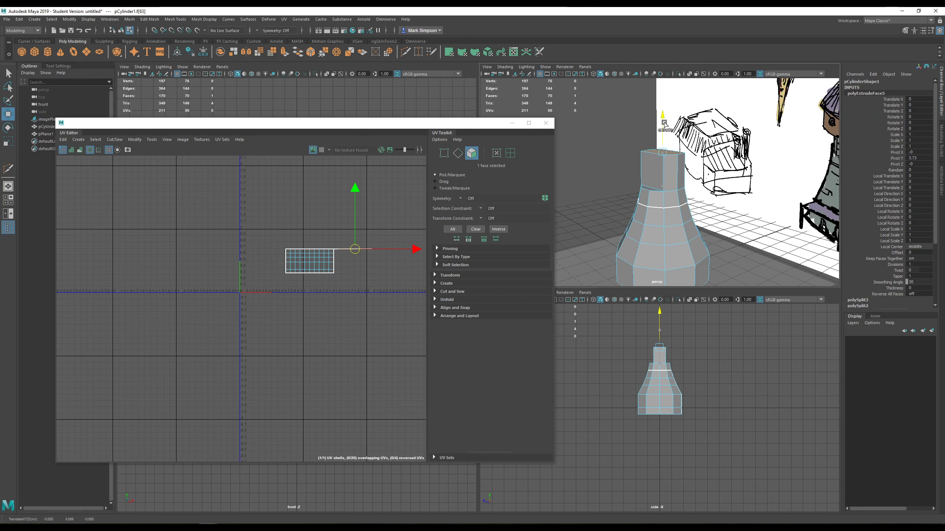
{"action": "mouse_move", "coordinate": [651, 200]}
{"action": "left_mouse_down", "text": "alt"}
{"action": "mouse_move", "coordinate": [663, 224]}
{"action": "mouse_move", "coordinate": [690, 190]}
{"action": "mouse_move", "coordinate": [558, 194]}
{"action": "mouse_move", "coordinate": [678, 164]}
{"action": "mouse_move", "coordinate": [556, 168]}
{"action": "mouse_move", "coordinate": [743, 222]}
{"action": "mouse_move", "coordinate": [744, 250]}
{"action": "mouse_move", "coordinate": [742, 240]}
{"action": "mouse_move", "coordinate": [619, 218]}
{"action": "mouse_move", "coordinate": [657, 227]}
{"action": "left_mouse_up", "text": "alt"}
- Try selecting edges on the extruded neck for scaling, and undo back to before the neck's extrusion
{"action": "right_click", "coordinate": [692, 187]}
{"action": "left_click", "coordinate": [692, 166]}
{"action": "left_click", "coordinate": [691, 183]}
{"action": "left_click", "coordinate": [606, 192], "text": "shift"}
{"action": "key", "text": "r"}
{"action": "key", "text": "ctrl+z"}
{"action": "key", "text": "ctrl+z"}
{"action": "key", "text": "ctrl+z"}
{"action": "key", "text": "ctrl+z"}
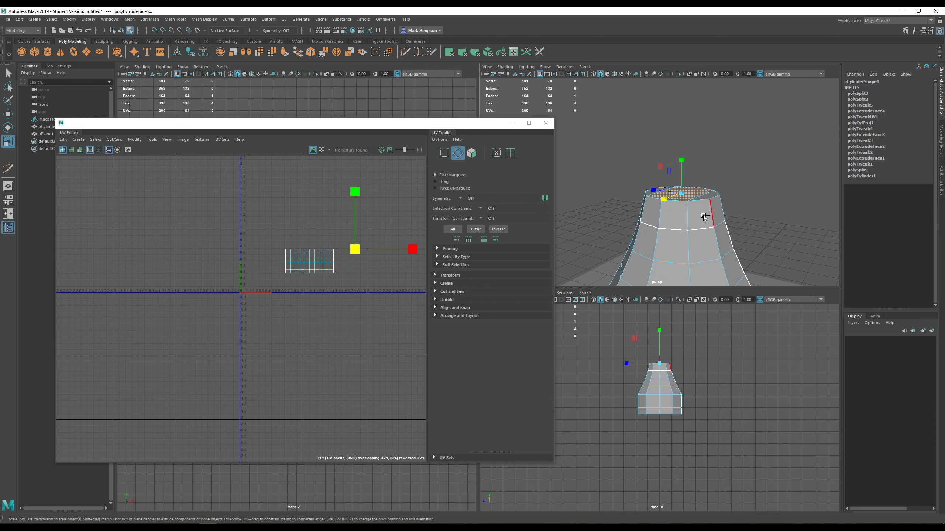
- Cut two more edges across the ends of the middle top face with Multi-Cut to leave a four-sided central face
{"action": "left_click_drag", "start_coordinate": [728, 197], "coordinate": [675, 236], "text": "alt"}
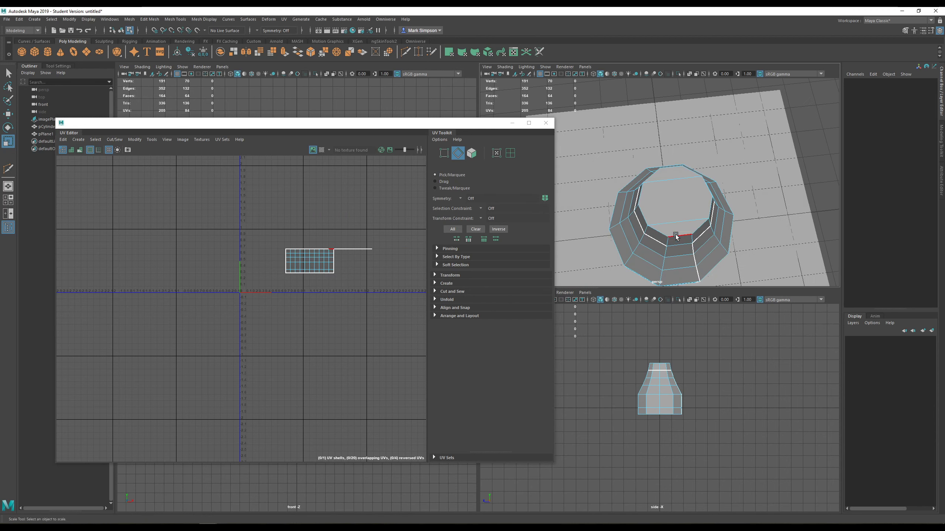
{"action": "left_click", "coordinate": [407, 53]}
{"action": "left_click", "coordinate": [643, 182]}
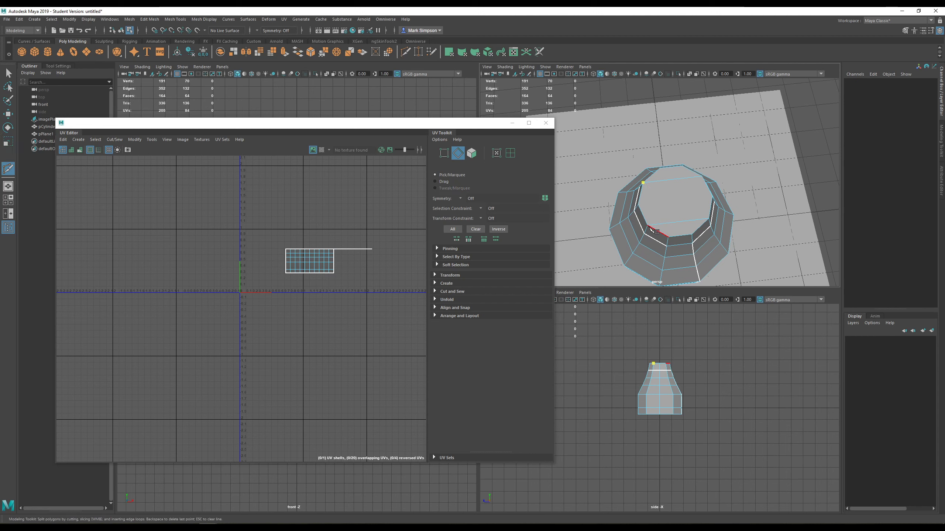
{"action": "left_click_drag", "start_coordinate": [681, 207], "coordinate": [712, 169], "text": "alt"}
{"action": "right_click_drag", "start_coordinate": [713, 169], "coordinate": [736, 190], "text": "alt"}
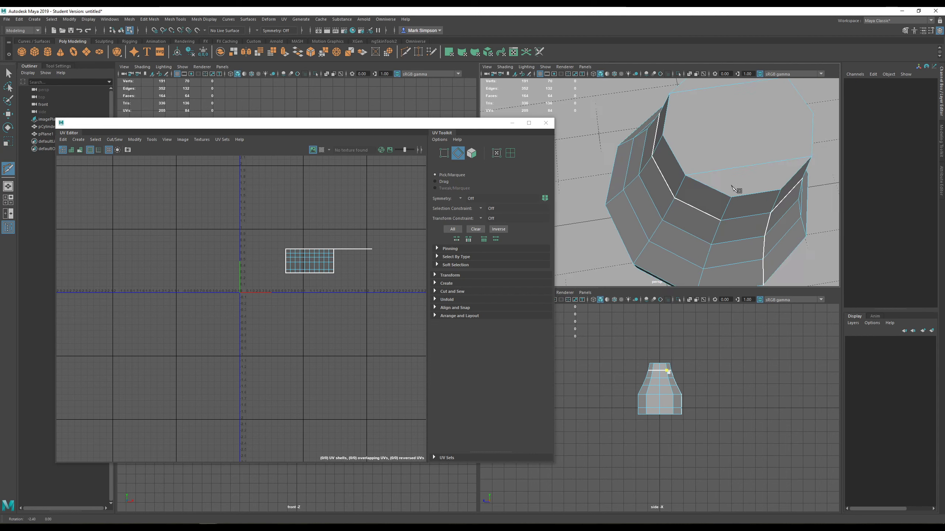
{"action": "left_click_drag", "start_coordinate": [736, 189], "coordinate": [688, 164], "text": "alt"}
{"action": "middle_click_drag", "start_coordinate": [688, 164], "coordinate": [714, 191], "text": "alt"}
{"action": "left_click_drag", "start_coordinate": [719, 192], "coordinate": [684, 162], "text": "alt"}
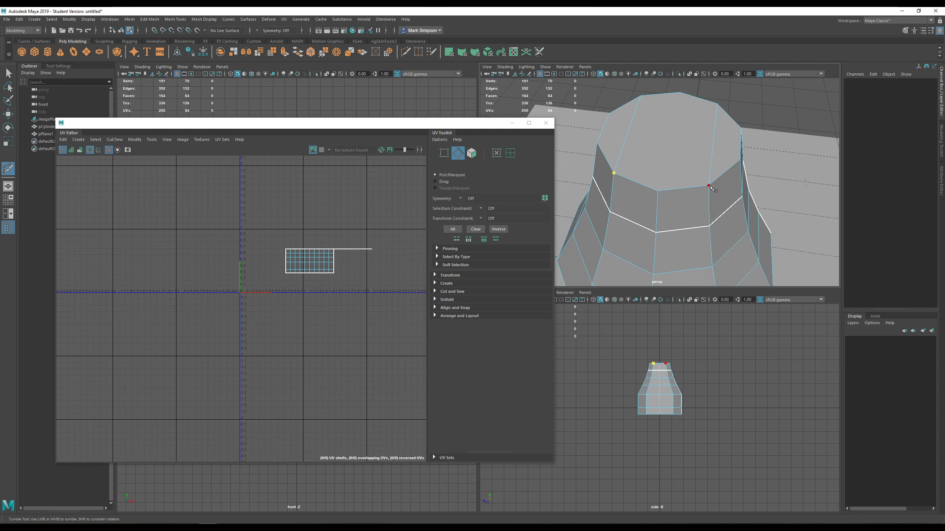
{"action": "left_click_drag", "start_coordinate": [753, 118], "coordinate": [742, 143], "text": "alt"}
{"action": "middle_click_drag", "start_coordinate": [742, 143], "coordinate": [732, 168], "text": "alt"}
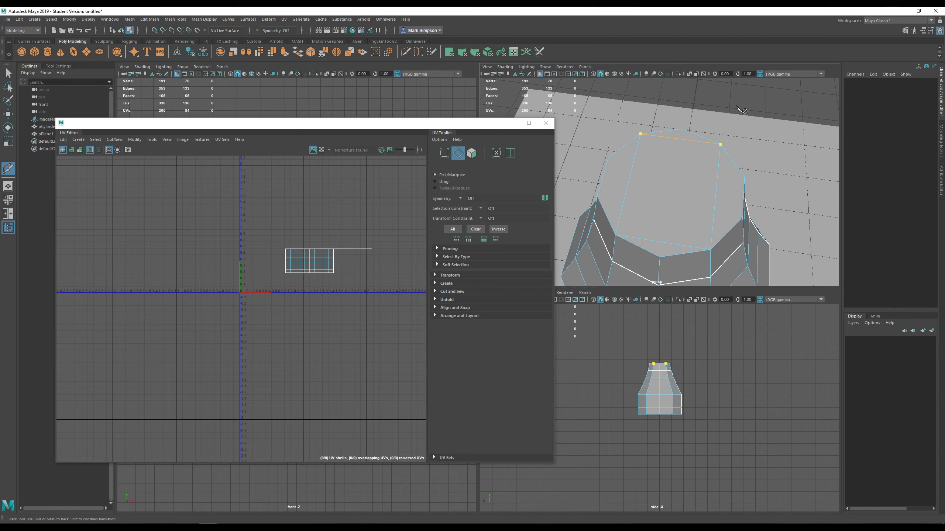
{"action": "left_click", "coordinate": [8, 73]}
- Select the central four-sided top face and extrude it upward into a tall square shaft
{"action": "mouse_move", "coordinate": [614, 224]}
{"action": "left_mouse_down", "text": "alt"}
{"action": "mouse_move", "coordinate": [654, 186]}
{"action": "mouse_move", "coordinate": [672, 203]}
{"action": "left_mouse_up", "text": "alt"}
{"action": "right_click_drag", "start_coordinate": [672, 200], "coordinate": [672, 220]}
{"action": "left_click", "coordinate": [669, 188]}
{"action": "key", "text": "w"}
{"action": "left_click_drag", "start_coordinate": [658, 163], "coordinate": [659, 103], "text": "shift"}
{"action": "scroll", "coordinate": [660, 112], "scroll_direction": "down", "scroll_amount": 3}
{"action": "left_click_drag", "start_coordinate": [648, 223], "coordinate": [713, 207], "text": "alt"}
{"action": "middle_click_drag", "start_coordinate": [712, 207], "coordinate": [734, 261], "text": "alt"}
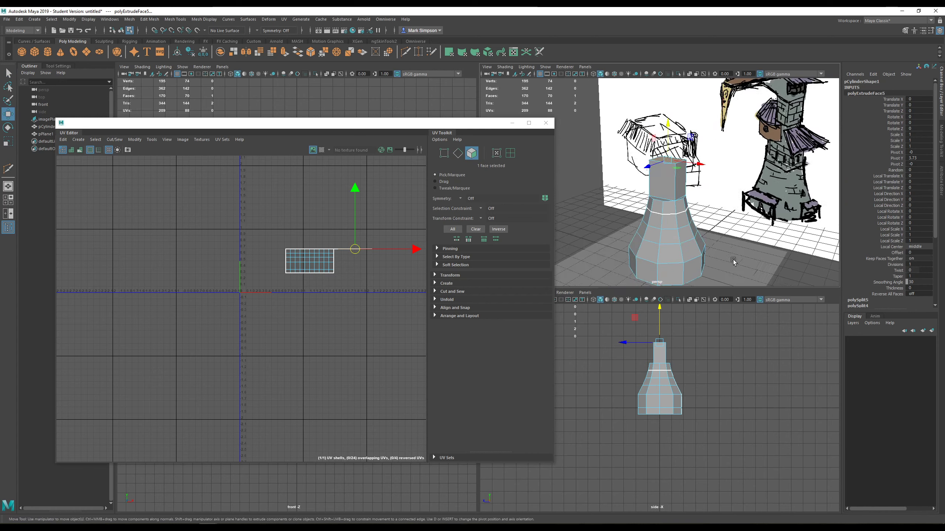
- Examine the square shaft and its junction with the tapered base from outside and from inside the mesh
{"action": "left_click_drag", "start_coordinate": [723, 245], "coordinate": [736, 264], "text": "alt"}
{"action": "scroll", "coordinate": [728, 259], "scroll_direction": "up", "scroll_amount": 4}
{"action": "scroll", "coordinate": [728, 218], "scroll_direction": "up", "scroll_amount": 3}
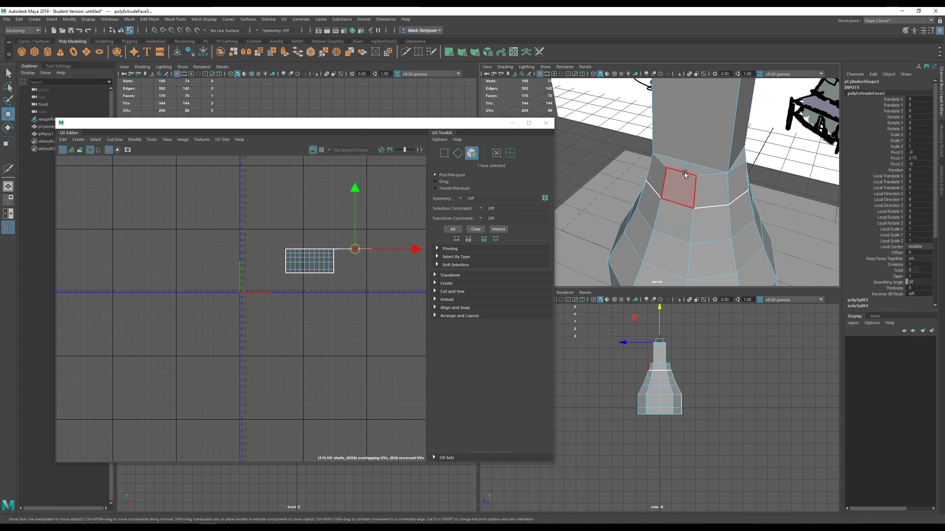
{"action": "scroll", "coordinate": [735, 163], "scroll_direction": "down", "scroll_amount": 3}
{"action": "left_click_drag", "start_coordinate": [736, 163], "coordinate": [740, 244], "text": "alt"}
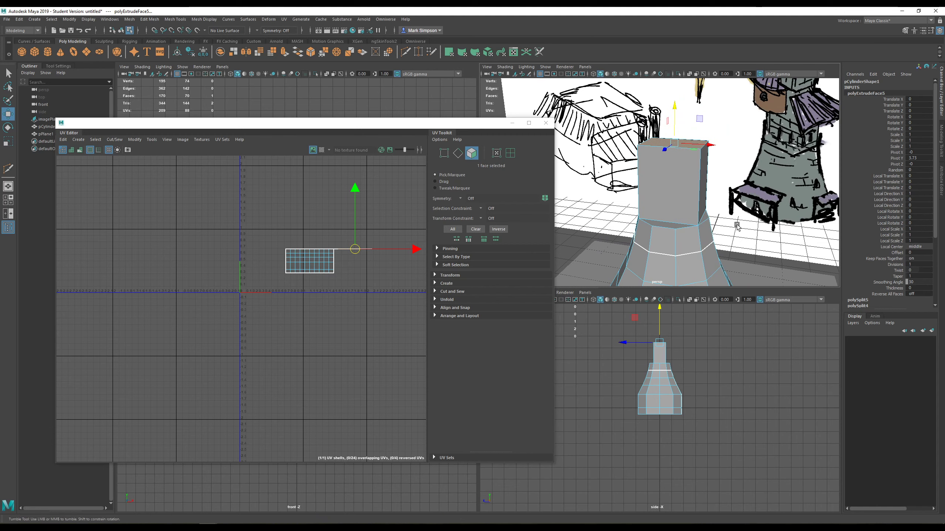
{"action": "scroll", "coordinate": [739, 244], "scroll_direction": "up", "scroll_amount": 5}
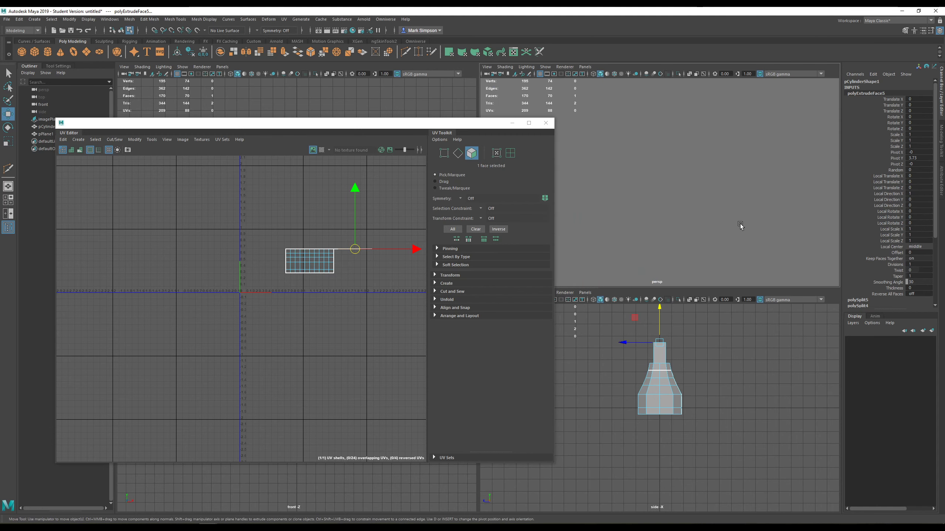
{"action": "left_click_drag", "start_coordinate": [757, 187], "coordinate": [753, 131], "text": "alt"}
{"action": "middle_click_drag", "start_coordinate": [756, 208], "coordinate": [742, 128], "text": "alt"}
{"action": "scroll", "coordinate": [725, 233], "scroll_direction": "down", "scroll_amount": 5}
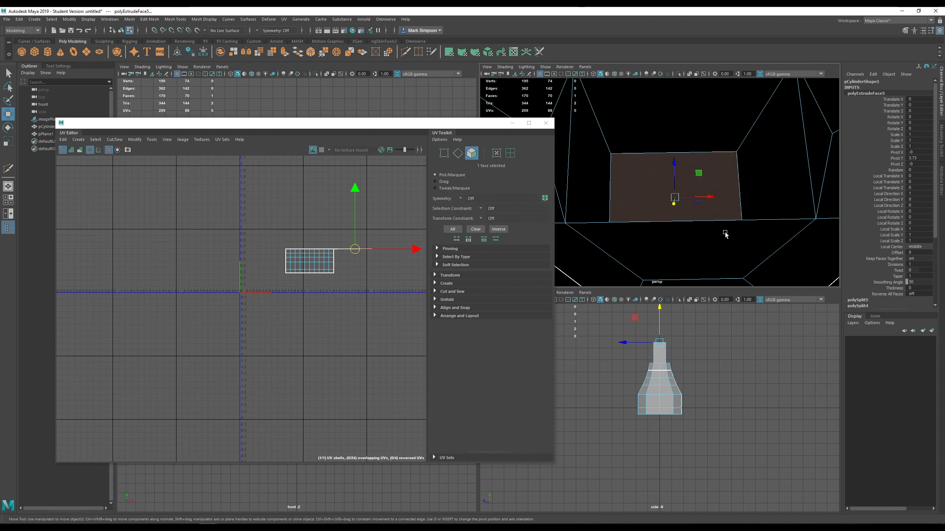
{"action": "left_click_drag", "start_coordinate": [729, 213], "coordinate": [730, 239], "text": "alt"}
{"action": "scroll", "coordinate": [729, 240], "scroll_direction": "up", "scroll_amount": 3}
{"action": "scroll", "coordinate": [729, 238], "scroll_direction": "down", "scroll_amount": 4}
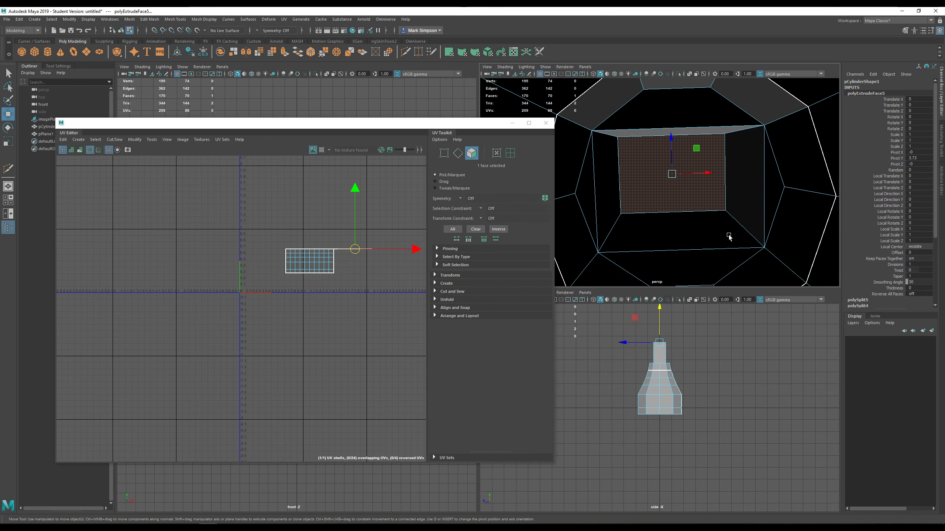
{"action": "mouse_move", "coordinate": [728, 186]}
{"action": "left_mouse_down", "text": "alt"}
{"action": "mouse_move", "coordinate": [726, 251]}
{"action": "mouse_move", "coordinate": [721, 210]}
{"action": "mouse_move", "coordinate": [750, 194]}
{"action": "mouse_move", "coordinate": [729, 214]}
{"action": "mouse_move", "coordinate": [728, 203]}
{"action": "mouse_move", "coordinate": [745, 210]}
{"action": "mouse_move", "coordinate": [696, 224]}
{"action": "mouse_move", "coordinate": [714, 208]}
{"action": "mouse_move", "coordinate": [690, 193]}
{"action": "left_mouse_up", "text": "alt"}
{"action": "scroll", "coordinate": [736, 206], "scroll_direction": "down", "scroll_amount": 4}
{"action": "scroll", "coordinate": [676, 174], "scroll_direction": "up", "scroll_amount": 3}
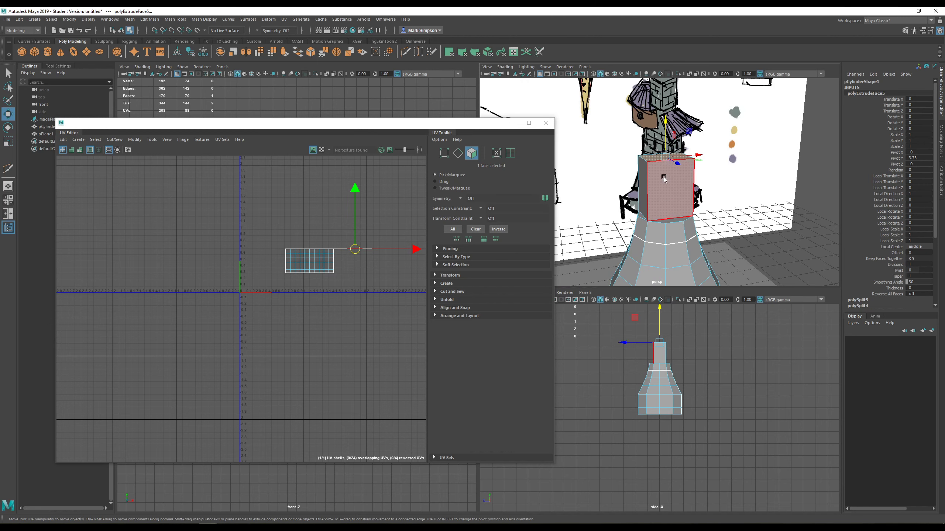
- Return to object mode, create a new polygon cylinder, and move it up beside the tower's square shaft
{"action": "right_click_drag", "start_coordinate": [664, 177], "coordinate": [688, 167]}
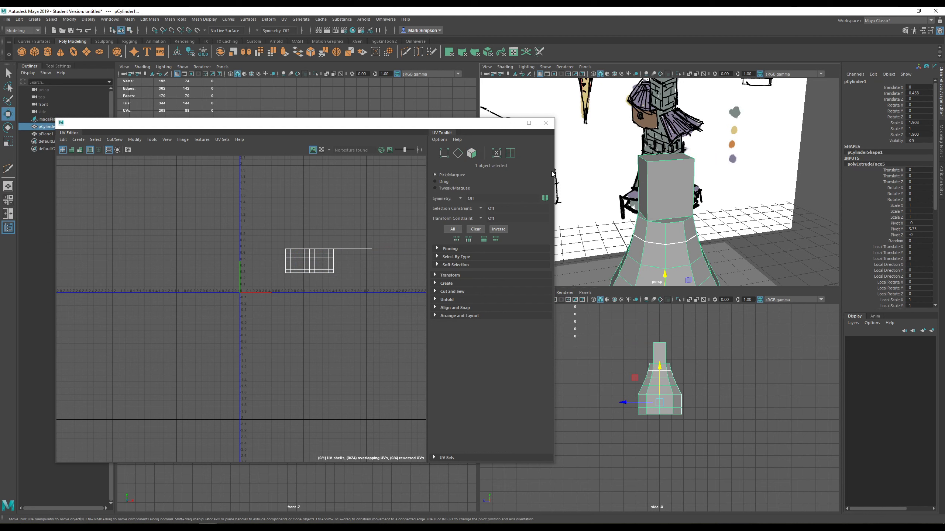
{"action": "left_click", "coordinate": [47, 51]}
{"action": "scroll", "coordinate": [664, 201], "scroll_direction": "down", "scroll_amount": 5}
{"action": "left_click_drag", "start_coordinate": [660, 215], "coordinate": [658, 152]}
{"action": "left_click_drag", "start_coordinate": [691, 192], "coordinate": [663, 191]}
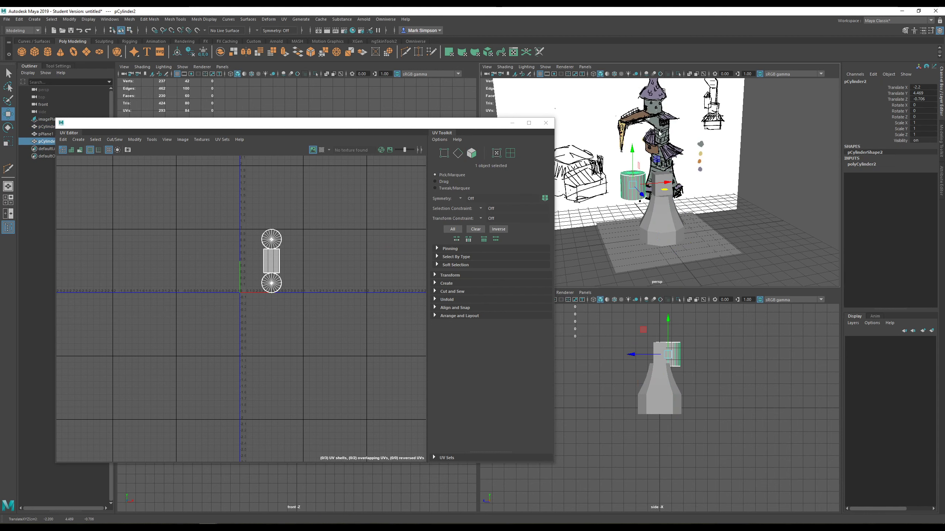
- Set the new cylinder's axis subdivisions to 12 and compare it with the tower from several angles
{"action": "left_click", "coordinate": [873, 166]}
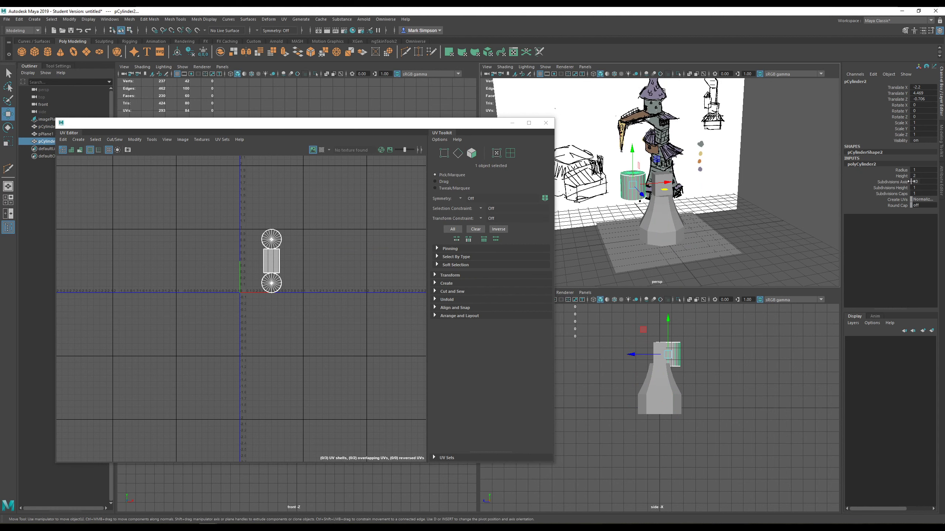
{"action": "left_click_drag", "start_coordinate": [911, 181], "coordinate": [914, 181], "text": "ctrl"}
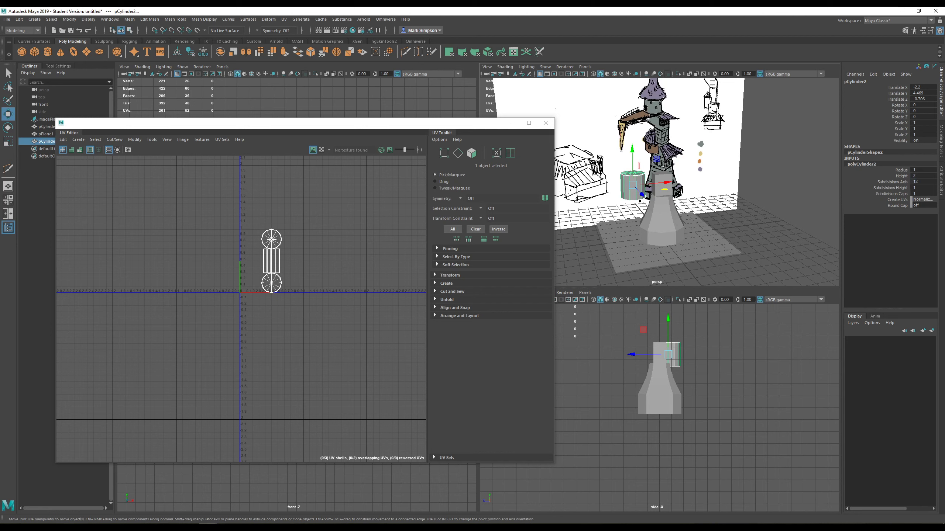
{"action": "left_click_drag", "start_coordinate": [682, 172], "coordinate": [669, 208], "text": "alt"}
{"action": "right_click_drag", "start_coordinate": [632, 164], "coordinate": [673, 168], "text": "alt"}
{"action": "middle_click_drag", "start_coordinate": [629, 144], "coordinate": [686, 163], "text": "alt"}
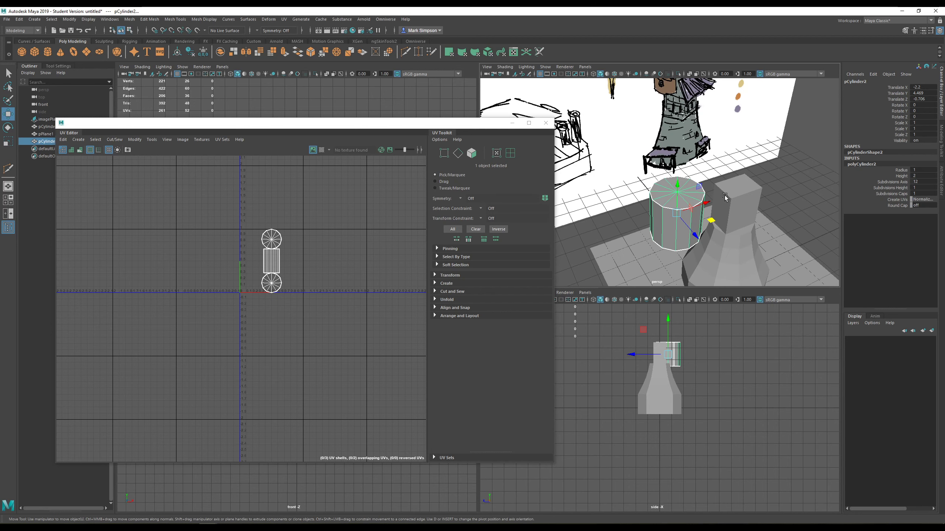
{"action": "left_click_drag", "start_coordinate": [686, 163], "coordinate": [654, 99], "text": "alt"}
{"action": "mouse_move", "coordinate": [733, 194]}
{"action": "left_mouse_down", "text": "alt"}
{"action": "mouse_move", "coordinate": [653, 173]}
{"action": "mouse_move", "coordinate": [702, 210]}
{"action": "mouse_move", "coordinate": [738, 190]}
{"action": "mouse_move", "coordinate": [723, 186]}
{"action": "mouse_move", "coordinate": [743, 190]}
{"action": "mouse_move", "coordinate": [717, 190]}
{"action": "left_mouse_up", "text": "alt"}
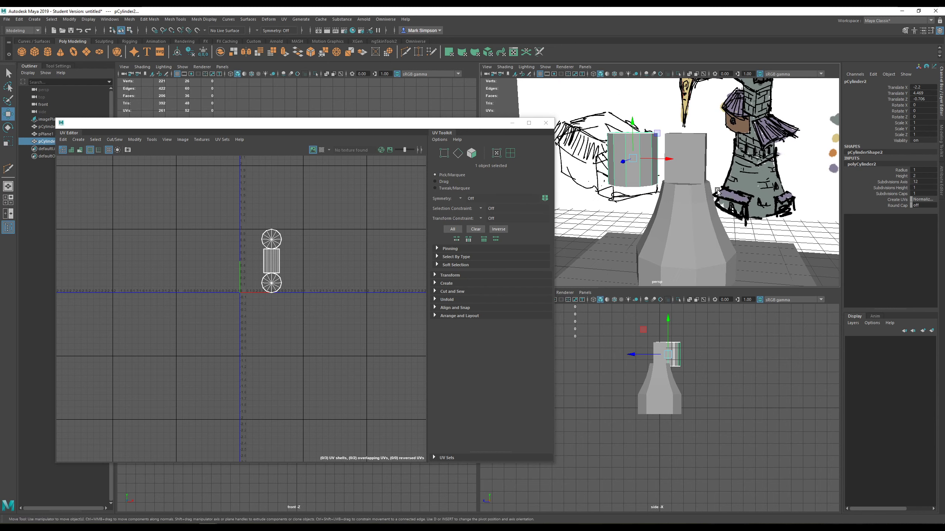
- Scale the new cylinder to 0.737 in Y and lower it to the ground against the side of the tower's base
{"action": "left_click_drag", "start_coordinate": [639, 126], "coordinate": [739, 209]}
{"action": "key", "text": "r"}
{"action": "key", "text": "w"}
{"action": "left_click_drag", "start_coordinate": [699, 108], "coordinate": [679, 226]}
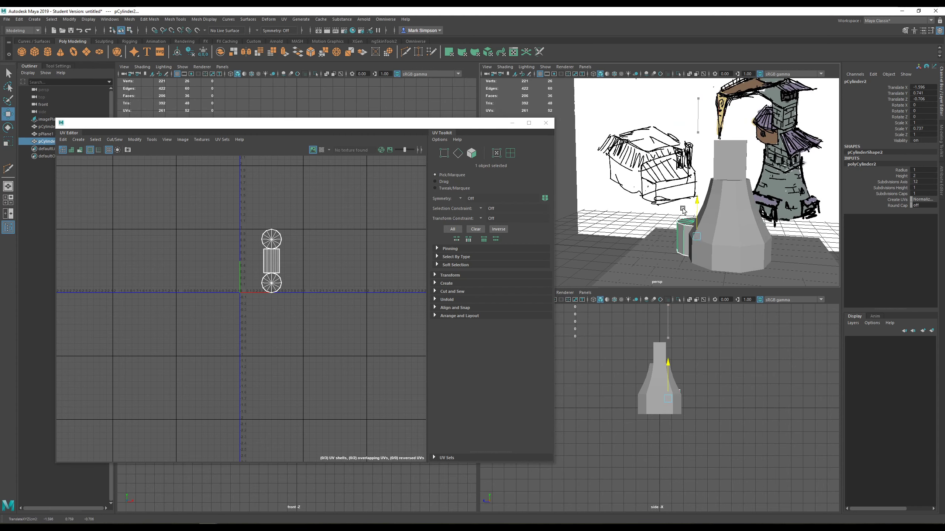
- Set the small cylinder's cap subdivisions to 0, check its undivided top face, and return to object mode
{"action": "mouse_move", "coordinate": [764, 269]}
{"action": "left_mouse_down", "text": "alt"}
{"action": "mouse_move", "coordinate": [798, 234]}
{"action": "mouse_move", "coordinate": [828, 234]}
{"action": "mouse_move", "coordinate": [716, 236]}
{"action": "left_mouse_up", "text": "alt"}
{"action": "right_click", "coordinate": [647, 225]}
{"action": "left_click", "coordinate": [646, 239]}
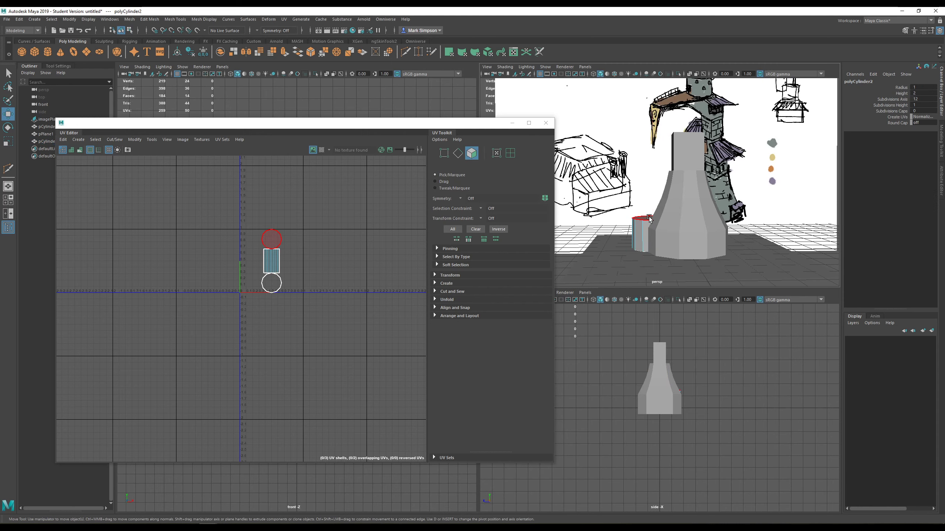
{"action": "left_click", "coordinate": [642, 222]}
{"action": "mouse_move", "coordinate": [654, 199]}
{"action": "left_mouse_down", "text": "alt"}
{"action": "mouse_move", "coordinate": [706, 264]}
{"action": "mouse_move", "coordinate": [647, 239]}
{"action": "mouse_move", "coordinate": [643, 256]}
{"action": "left_mouse_up", "text": "alt"}
{"action": "left_click", "coordinate": [646, 239]}
{"action": "right_click_drag", "start_coordinate": [641, 233], "coordinate": [674, 220]}
{"action": "scroll", "coordinate": [674, 256], "scroll_direction": "down", "scroll_amount": 3}
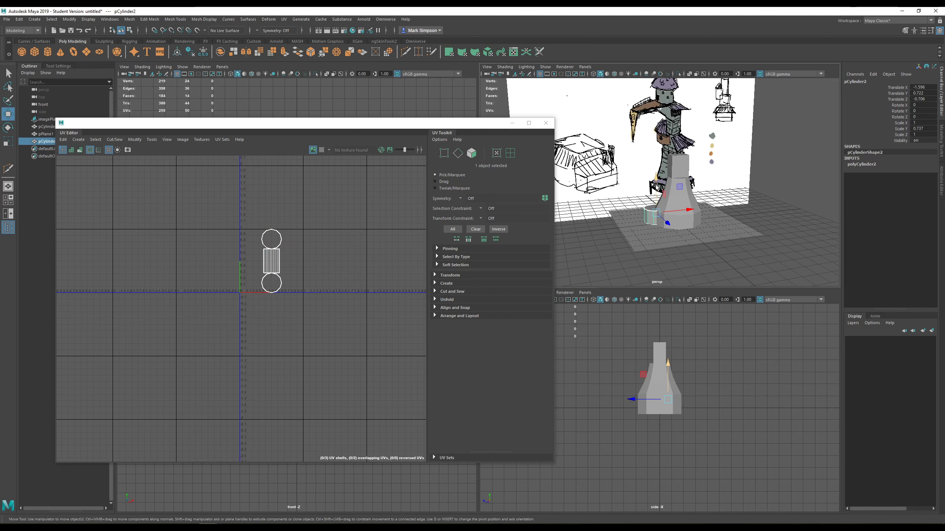
- Raise the small cylinder beside the tower's square shaft and scale it to 0.932 in X and Z
{"action": "left_click_drag", "start_coordinate": [655, 185], "coordinate": [703, 270]}
{"action": "key", "text": "r"}
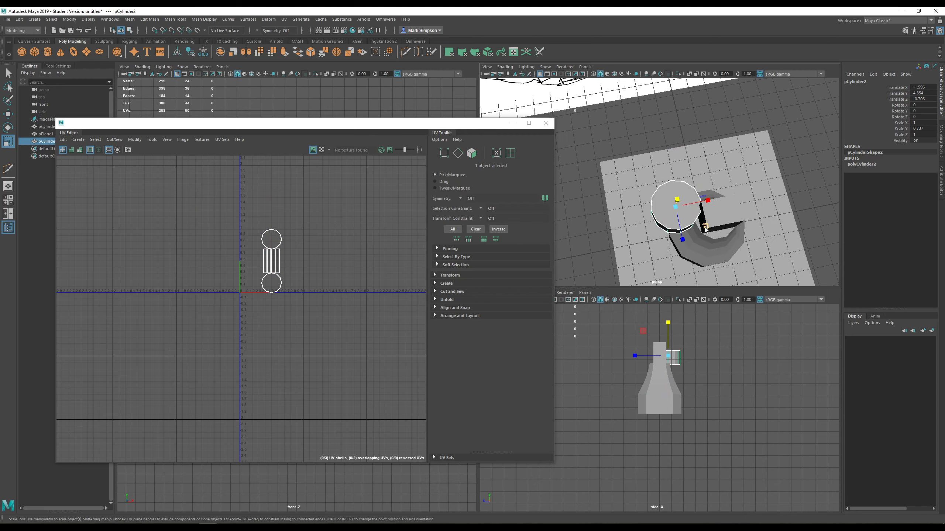
{"action": "mouse_move", "coordinate": [705, 228]}
{"action": "left_mouse_down"}
{"action": "mouse_move", "coordinate": [714, 188]}
{"action": "mouse_move", "coordinate": [717, 218]}
{"action": "mouse_move", "coordinate": [744, 213]}
{"action": "mouse_move", "coordinate": [726, 211]}
{"action": "left_mouse_up"}
{"action": "key", "text": "w"}
{"action": "left_click_drag", "start_coordinate": [683, 180], "coordinate": [684, 154]}
- Move the small cylinder against the shaft at X -1.02 and centre it by snapping to Z 0
{"action": "left_click_drag", "start_coordinate": [761, 229], "coordinate": [756, 268], "text": "alt"}
{"action": "mouse_move", "coordinate": [714, 207]}
{"action": "left_mouse_down"}
{"action": "mouse_move", "coordinate": [731, 214]}
{"action": "mouse_move", "coordinate": [730, 192]}
{"action": "mouse_move", "coordinate": [744, 188]}
{"action": "mouse_move", "coordinate": [729, 189]}
{"action": "mouse_move", "coordinate": [746, 192]}
{"action": "mouse_move", "coordinate": [740, 232]}
{"action": "mouse_move", "coordinate": [678, 247]}
{"action": "mouse_move", "coordinate": [646, 238]}
{"action": "mouse_move", "coordinate": [684, 231]}
{"action": "mouse_move", "coordinate": [695, 209]}
{"action": "mouse_move", "coordinate": [794, 216]}
{"action": "mouse_move", "coordinate": [710, 219]}
{"action": "mouse_move", "coordinate": [716, 240]}
{"action": "left_mouse_up"}
{"action": "right_click_drag", "start_coordinate": [716, 239], "coordinate": [717, 258], "text": "alt"}
{"action": "left_click_drag", "start_coordinate": [717, 257], "coordinate": [664, 276], "text": "alt"}
{"action": "middle_click_drag", "start_coordinate": [664, 276], "coordinate": [725, 215], "text": "alt"}
{"action": "left_click_drag", "start_coordinate": [724, 215], "coordinate": [725, 223], "text": "alt"}
{"action": "key", "text": "x"}
{"action": "left_click_drag", "start_coordinate": [655, 190], "coordinate": [692, 186]}
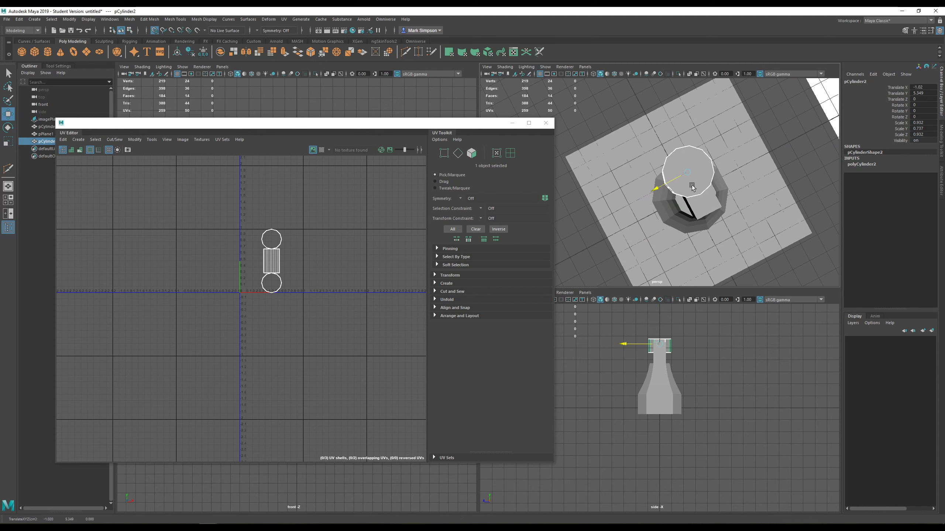
{"action": "mouse_move", "coordinate": [672, 242]}
{"action": "left_mouse_down", "text": "alt"}
{"action": "mouse_move", "coordinate": [753, 203]}
{"action": "mouse_move", "coordinate": [708, 173]}
{"action": "mouse_move", "coordinate": [721, 187]}
{"action": "left_mouse_up", "text": "alt"}
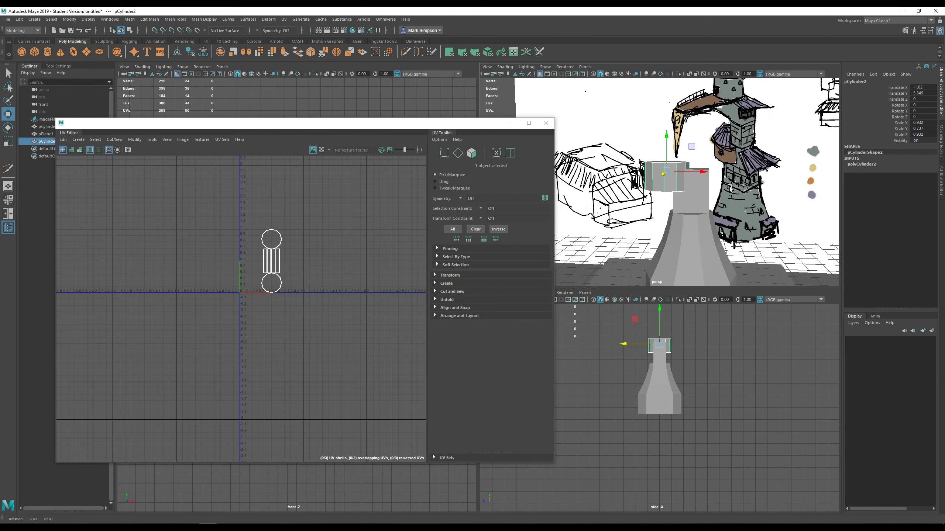
- Extrude the shaft's top face slightly upward, narrow it, and shift it sideways in X to form a small ledge
{"action": "left_click", "coordinate": [696, 195]}
{"action": "key", "text": "f"}
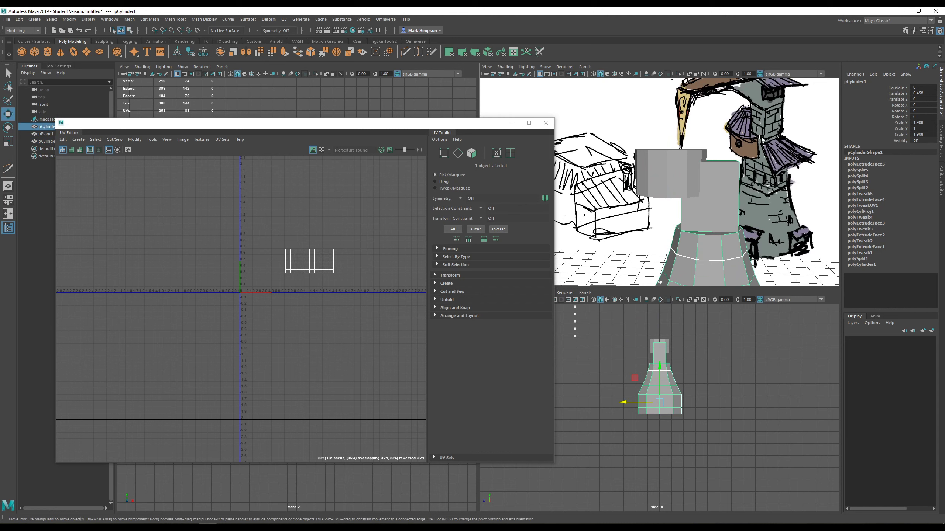
{"action": "left_click_drag", "start_coordinate": [744, 146], "coordinate": [717, 188], "text": "alt"}
{"action": "right_click_drag", "start_coordinate": [729, 151], "coordinate": [730, 170]}
{"action": "left_click", "coordinate": [729, 148]}
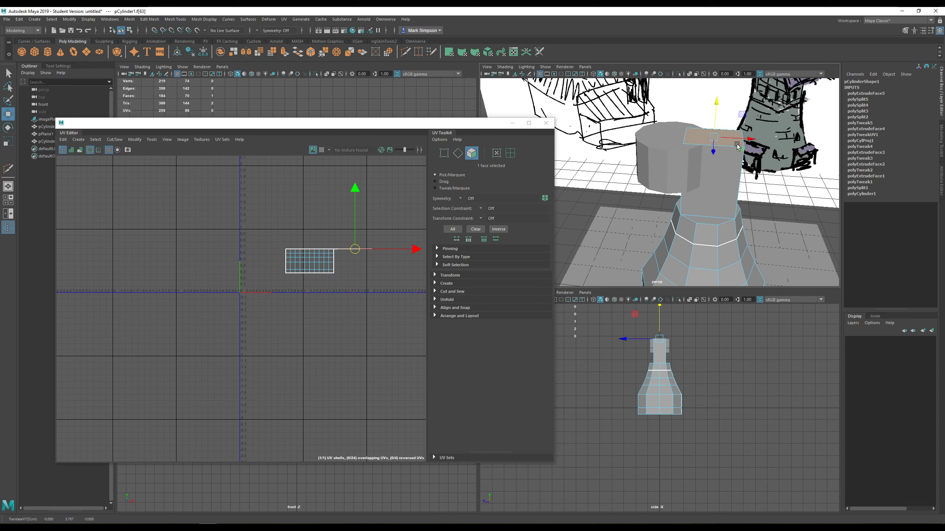
{"action": "left_click_drag", "start_coordinate": [737, 146], "coordinate": [685, 210], "text": "alt"}
{"action": "left_click_drag", "start_coordinate": [730, 236], "coordinate": [703, 232], "text": "alt"}
{"action": "left_click_drag", "start_coordinate": [774, 107], "coordinate": [684, 195], "text": "alt"}
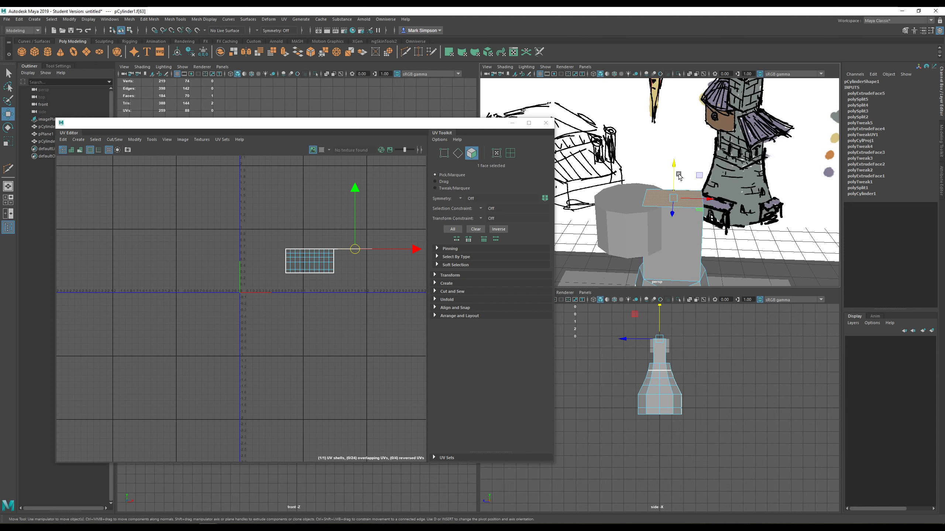
{"action": "left_click_drag", "start_coordinate": [673, 169], "coordinate": [676, 166], "text": "shift"}
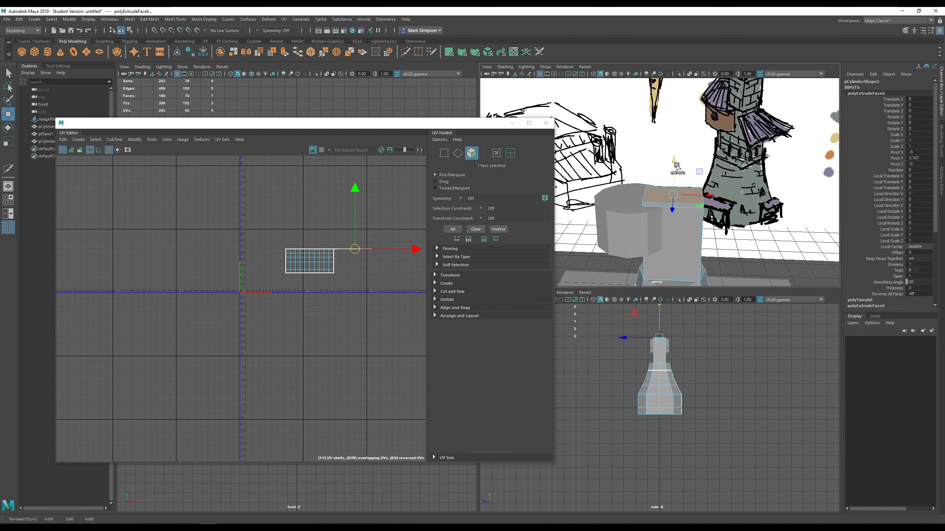
{"action": "key", "text": "r"}
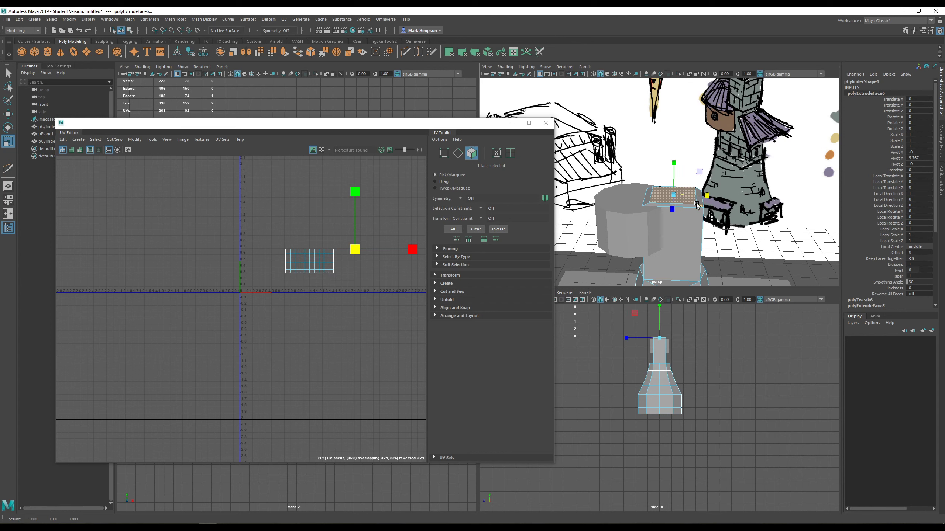
{"action": "key", "text": "w"}
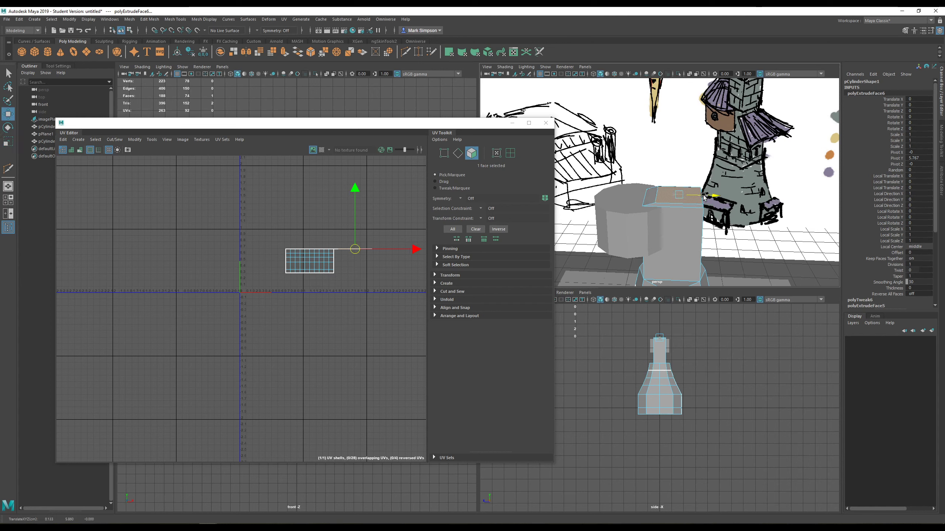
- Extrude the narrowed top face straight up to lengthen the tower's shaft above the ledge
{"action": "mouse_move", "coordinate": [703, 197]}
{"action": "left_mouse_down", "text": "alt"}
{"action": "mouse_move", "coordinate": [741, 179]}
{"action": "mouse_move", "coordinate": [705, 192]}
{"action": "mouse_move", "coordinate": [683, 214]}
{"action": "mouse_move", "coordinate": [688, 191]}
{"action": "mouse_move", "coordinate": [708, 183]}
{"action": "mouse_move", "coordinate": [686, 201]}
{"action": "mouse_move", "coordinate": [680, 189]}
{"action": "mouse_move", "coordinate": [700, 164]}
{"action": "mouse_move", "coordinate": [669, 166]}
{"action": "mouse_move", "coordinate": [675, 106]}
{"action": "left_mouse_up", "text": "alt"}
{"action": "key", "text": "r"}
{"action": "key", "text": "w"}
{"action": "key", "text": "r"}
{"action": "key", "text": "w"}
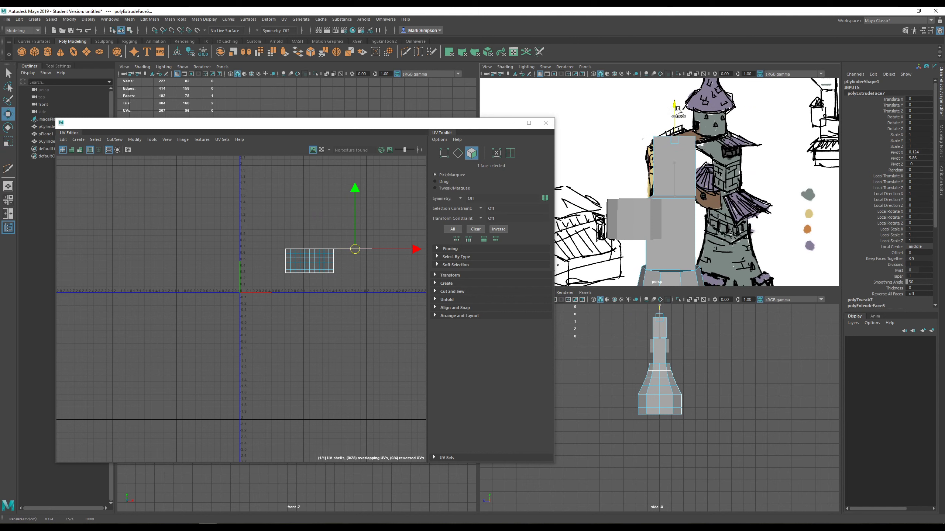
- Extrude the shaft's top face upward again as a shorter section and compare it with the sketch
{"action": "left_click_drag", "start_coordinate": [704, 153], "coordinate": [742, 182], "text": "alt"}
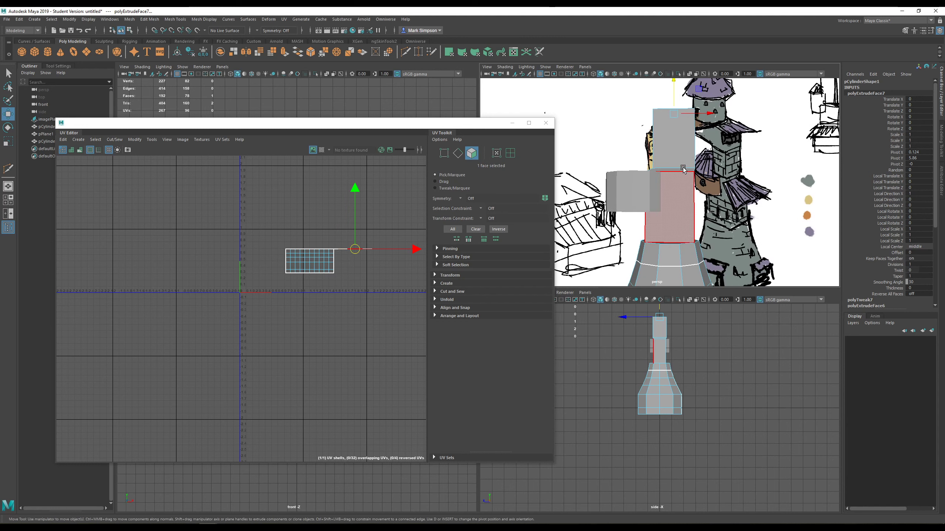
{"action": "right_click_drag", "start_coordinate": [674, 152], "coordinate": [709, 228], "text": "alt"}
{"action": "left_click_drag", "start_coordinate": [704, 236], "coordinate": [669, 129], "text": "alt"}
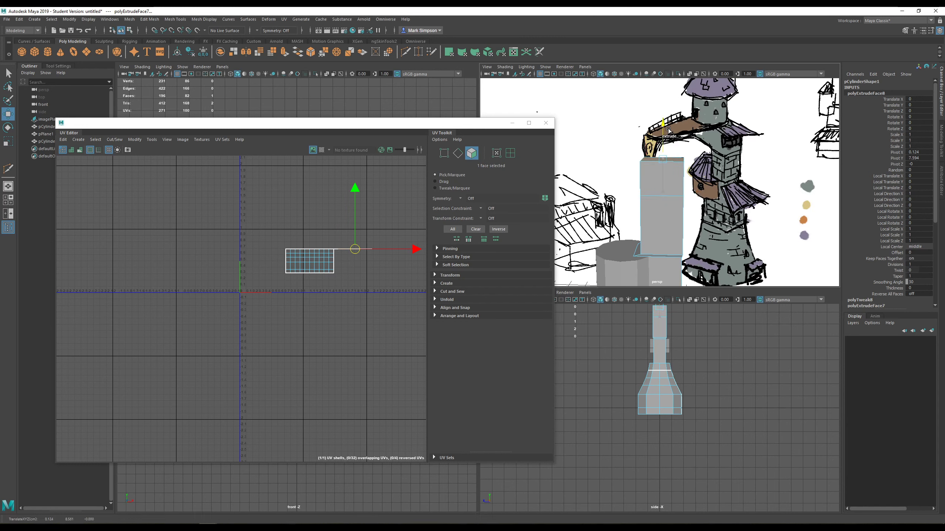
{"action": "left_click_drag", "start_coordinate": [675, 184], "coordinate": [639, 211], "text": "alt"}
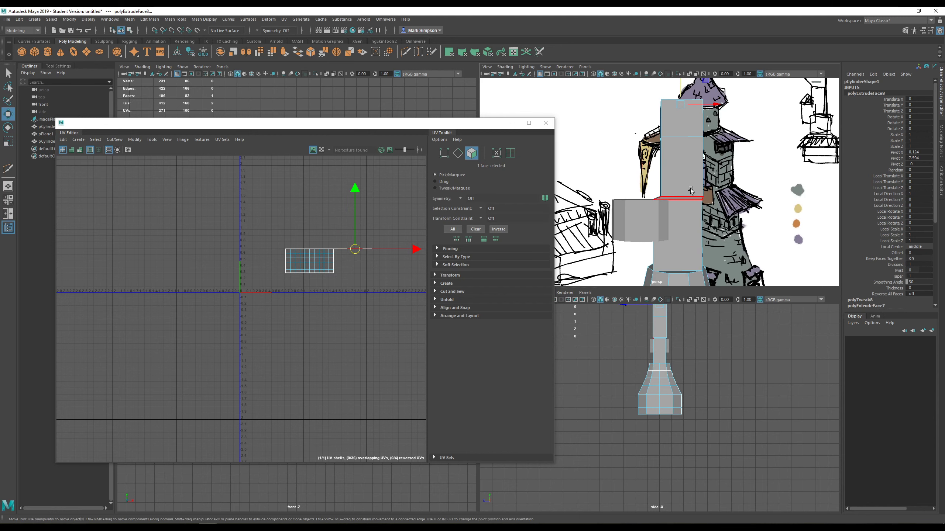
{"action": "left_click_drag", "start_coordinate": [701, 178], "coordinate": [663, 241], "text": "alt"}
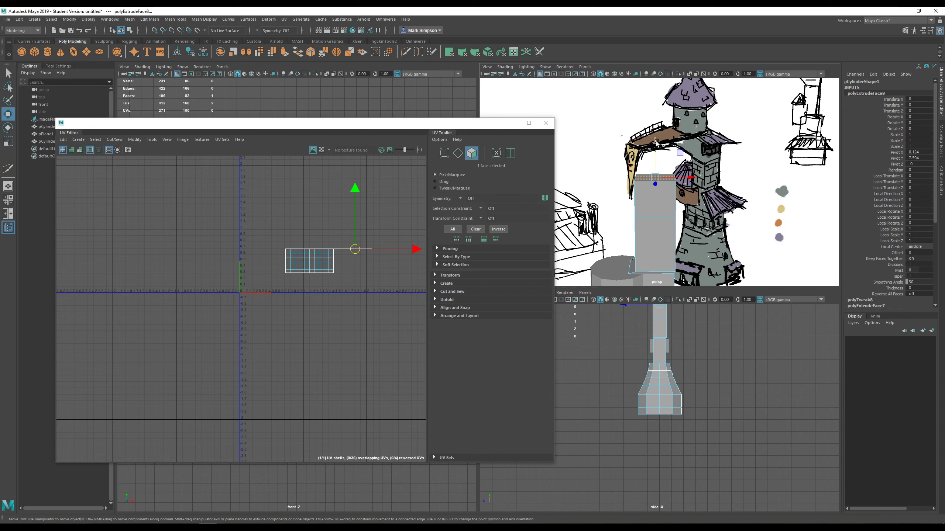
- Extrude the side face of the topmost shaft section outward above the small cylinder to form an overhanging block
{"action": "left_click_drag", "start_coordinate": [655, 142], "coordinate": [664, 223]}
{"action": "left_click", "coordinate": [647, 230], "text": "shift"}
{"action": "left_click_drag", "start_coordinate": [778, 261], "coordinate": [721, 247], "text": "alt"}
{"action": "left_click", "coordinate": [669, 197]}
{"action": "left_click_drag", "start_coordinate": [669, 197], "coordinate": [645, 196], "text": "alt"}
{"action": "left_click", "coordinate": [643, 259], "text": "shift"}
{"action": "key", "text": "r"}
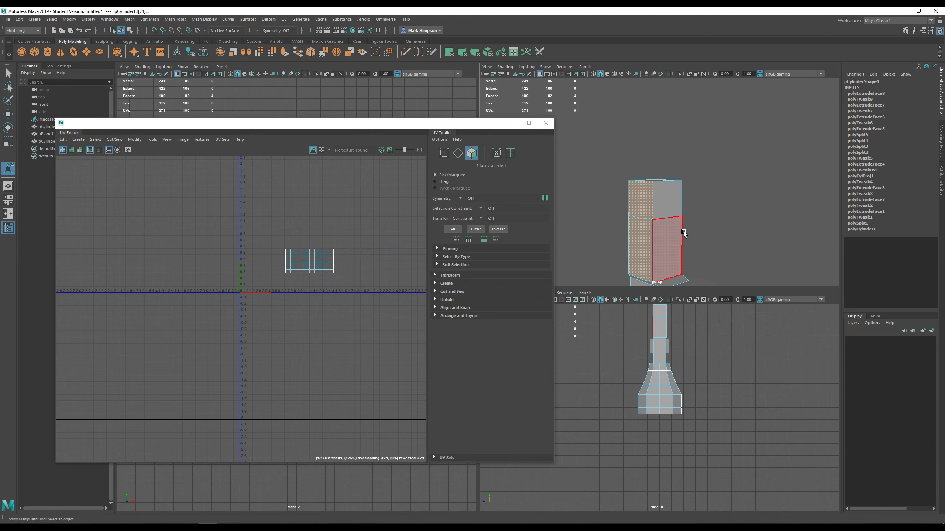
{"action": "mouse_move", "coordinate": [642, 259]}
{"action": "left_mouse_down", "text": "alt"}
{"action": "mouse_move", "coordinate": [587, 222]}
{"action": "mouse_move", "coordinate": [682, 229]}
{"action": "mouse_move", "coordinate": [647, 279]}
{"action": "mouse_move", "coordinate": [644, 262]}
{"action": "mouse_move", "coordinate": [659, 253]}
{"action": "mouse_move", "coordinate": [649, 209]}
{"action": "mouse_move", "coordinate": [663, 203]}
{"action": "mouse_move", "coordinate": [651, 192]}
{"action": "left_mouse_up", "text": "alt"}
{"action": "left_click", "coordinate": [647, 195]}
{"action": "key", "text": "w"}
{"action": "scroll", "coordinate": [656, 224], "scroll_direction": "up", "scroll_amount": 5}
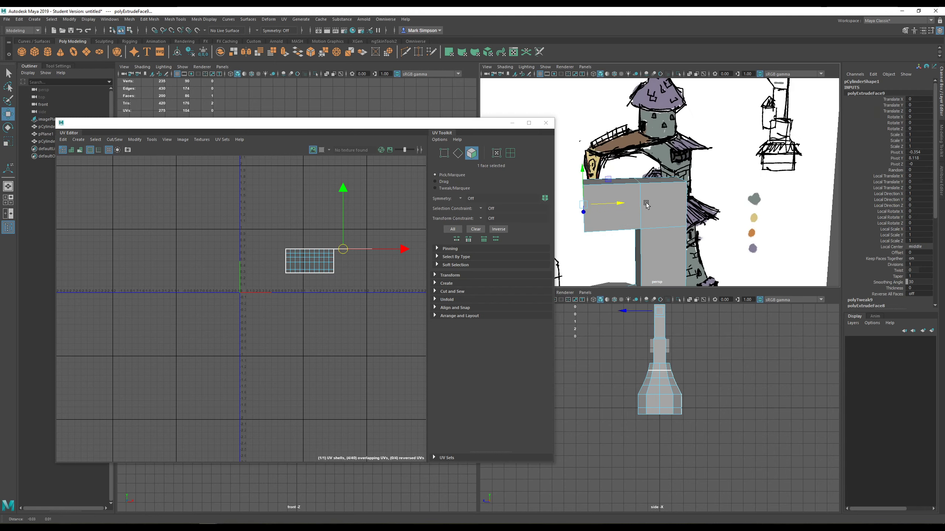
- Raise the overhang's lower outer edge to taper the block into a wedge, and return to object mode
{"action": "middle_click_drag", "start_coordinate": [649, 190], "coordinate": [688, 209], "text": "alt"}
{"action": "left_click_drag", "start_coordinate": [688, 209], "coordinate": [640, 224], "text": "alt"}
{"action": "right_click_drag", "start_coordinate": [640, 223], "coordinate": [625, 225]}
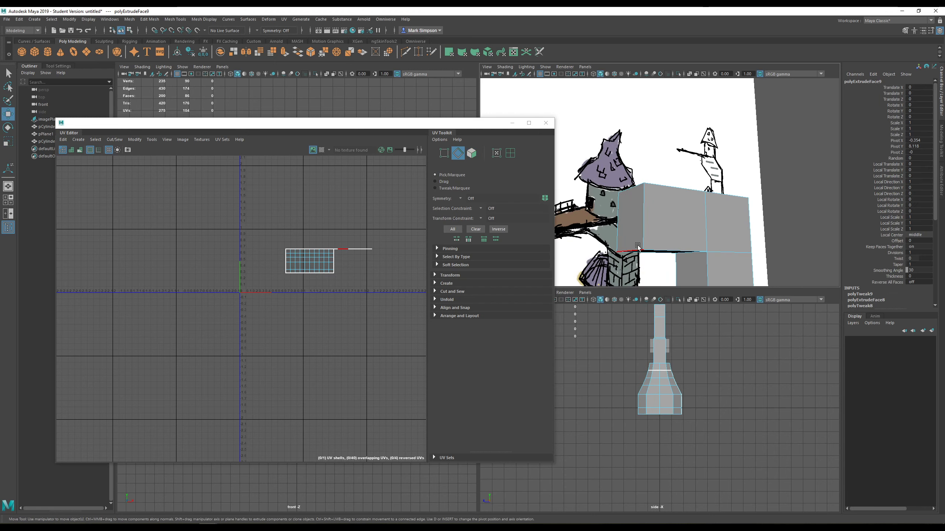
{"action": "left_click", "coordinate": [636, 231]}
{"action": "left_click_drag", "start_coordinate": [636, 231], "coordinate": [714, 279]}
{"action": "scroll", "coordinate": [644, 197], "scroll_direction": "down", "scroll_amount": 4}
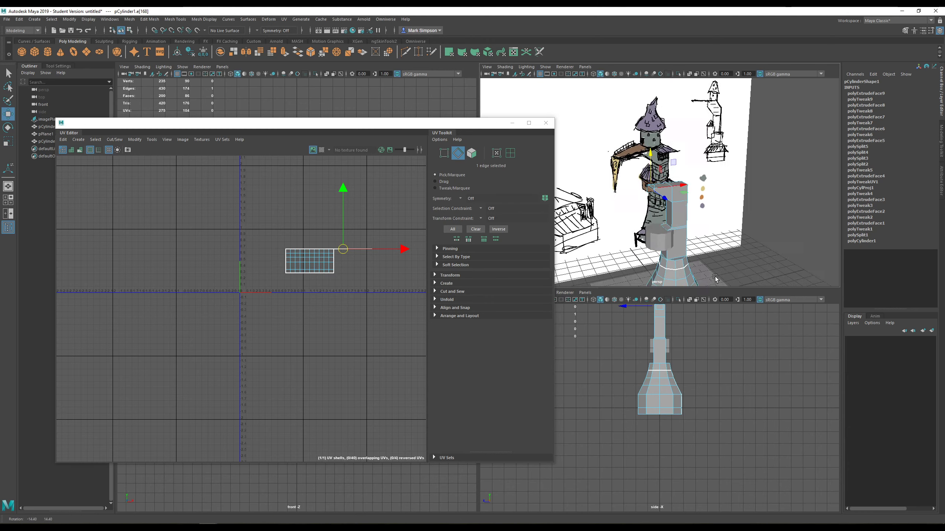
{"action": "scroll", "coordinate": [715, 278], "scroll_direction": "up", "scroll_amount": 5}
{"action": "right_click_drag", "start_coordinate": [695, 201], "coordinate": [703, 202]}
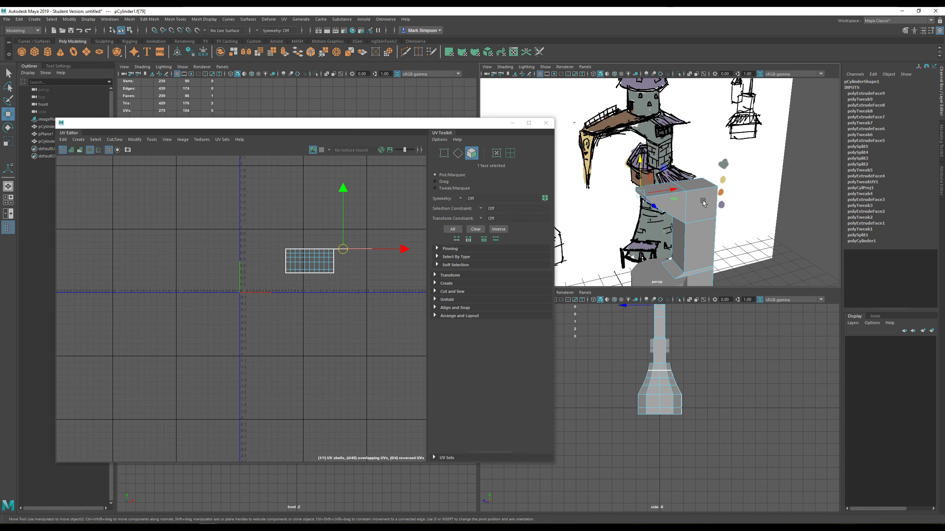
{"action": "right_click_drag", "start_coordinate": [714, 254], "coordinate": [712, 223]}
{"action": "key", "text": "f"}
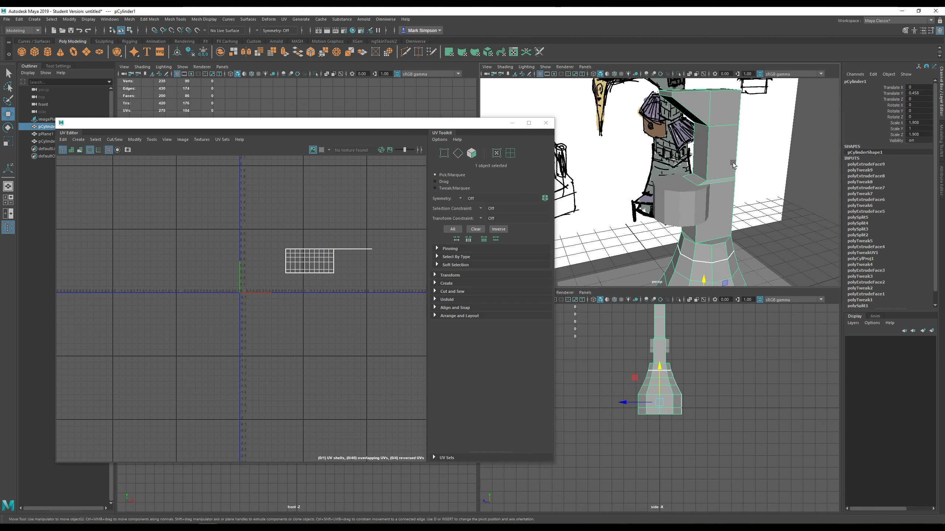
{"action": "left_click_drag", "start_coordinate": [725, 171], "coordinate": [705, 124], "text": "alt"}
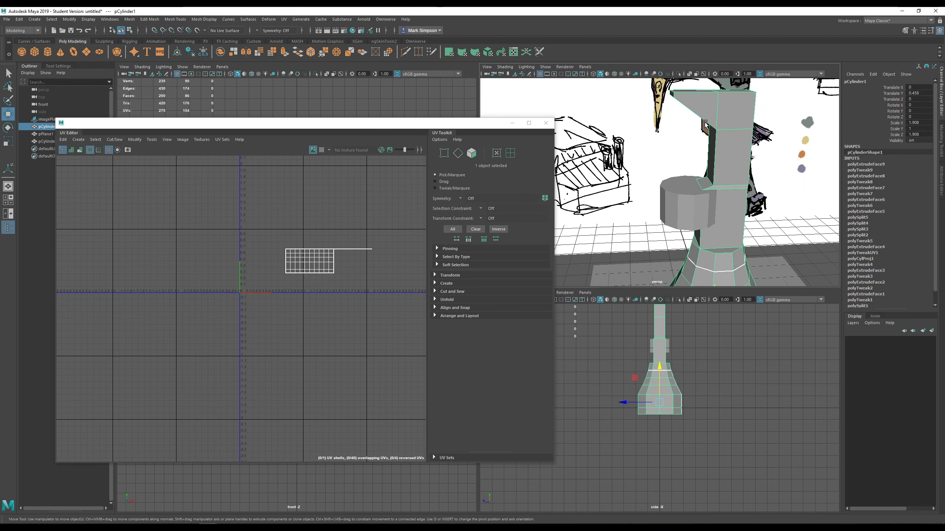
- Select the small cylinder's top face, extrude it, and scale it outward to start the roof's eaves
{"action": "left_click_drag", "start_coordinate": [720, 244], "coordinate": [691, 208], "text": "alt"}
{"action": "left_click", "coordinate": [691, 208]}
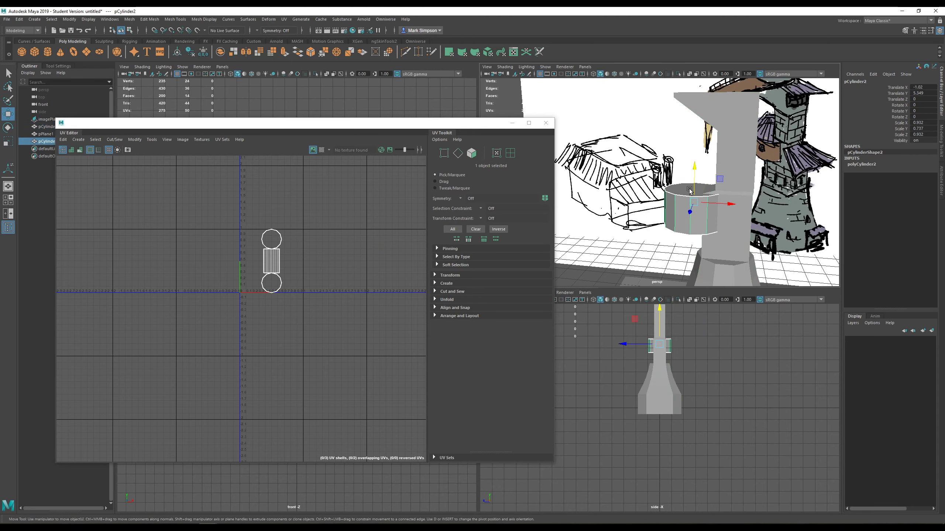
{"action": "key", "text": "f"}
{"action": "left_click_drag", "start_coordinate": [716, 255], "coordinate": [708, 248], "text": "alt"}
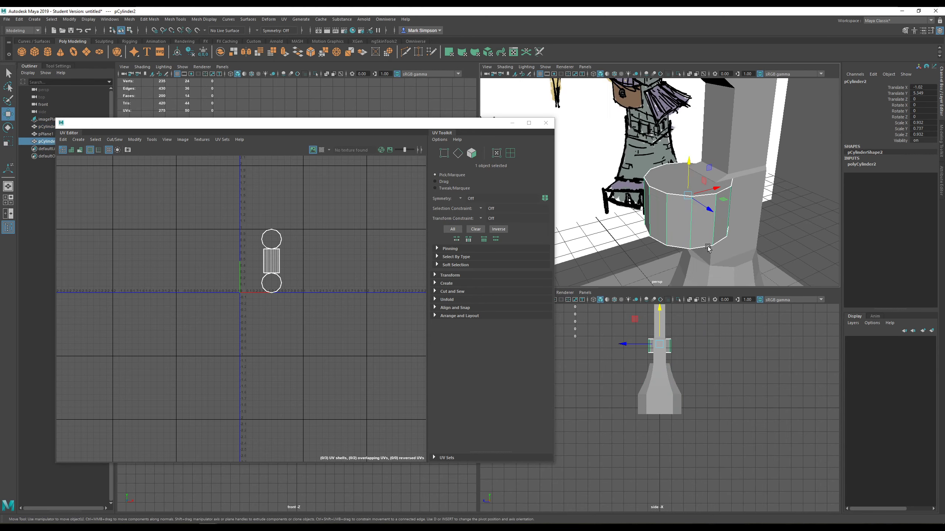
{"action": "right_click_drag", "start_coordinate": [707, 181], "coordinate": [705, 203]}
{"action": "left_click", "coordinate": [676, 189]}
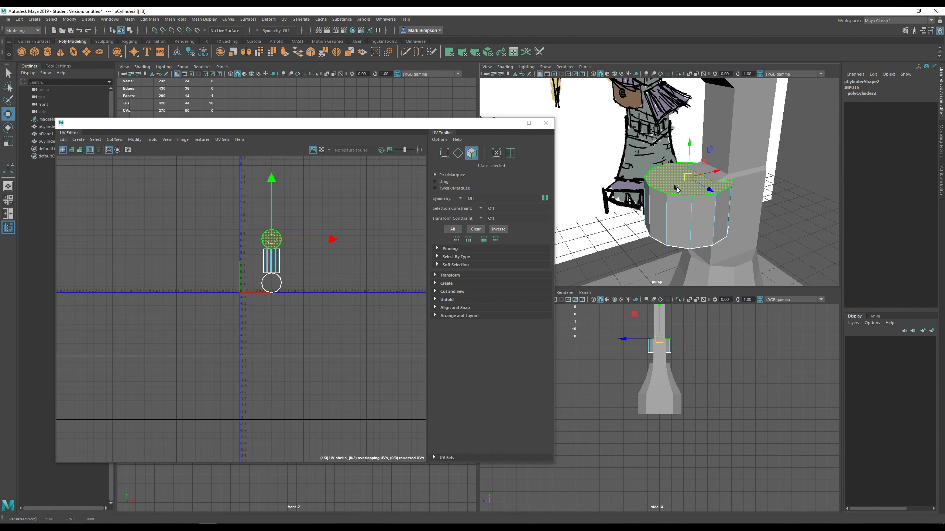
{"action": "left_click_drag", "start_coordinate": [704, 200], "coordinate": [701, 162], "text": "alt"}
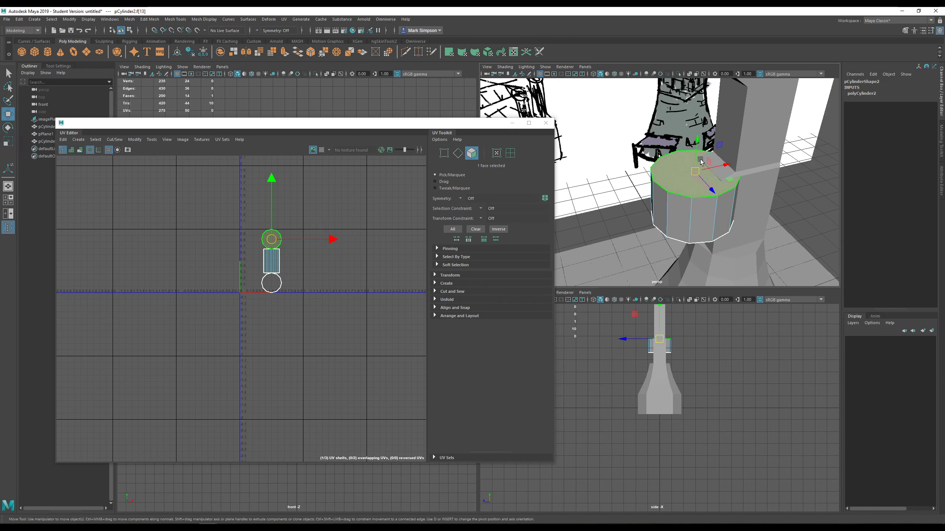
{"action": "right_click_drag", "start_coordinate": [698, 143], "coordinate": [698, 143], "text": "shift"}
{"action": "left_click_drag", "start_coordinate": [728, 182], "coordinate": [710, 116]}
- Extrude the widened top face upward and scale it inward to form a sloping roof on the small cylinder
{"action": "key", "text": "w"}
{"action": "key", "text": "r"}
{"action": "left_click_drag", "start_coordinate": [725, 148], "coordinate": [733, 172], "text": "alt"}
{"action": "left_click_drag", "start_coordinate": [699, 134], "coordinate": [642, 145]}
{"action": "left_click_drag", "start_coordinate": [660, 191], "coordinate": [701, 236], "text": "alt"}
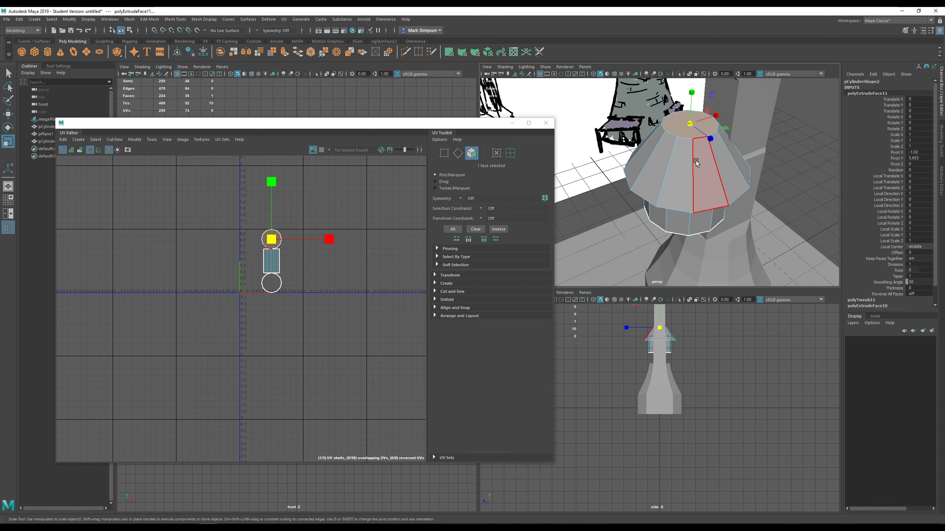
- Raise the small roof's top face slightly to steepen its slopes
{"action": "mouse_move", "coordinate": [696, 165]}
{"action": "left_mouse_down", "text": "alt"}
{"action": "mouse_move", "coordinate": [618, 152]}
{"action": "mouse_move", "coordinate": [740, 199]}
{"action": "mouse_move", "coordinate": [758, 186]}
{"action": "mouse_move", "coordinate": [720, 201]}
{"action": "mouse_move", "coordinate": [723, 175]}
{"action": "mouse_move", "coordinate": [703, 172]}
{"action": "left_mouse_up", "text": "alt"}
{"action": "middle_click_drag", "start_coordinate": [768, 163], "coordinate": [719, 157], "text": "alt"}
{"action": "scroll", "coordinate": [719, 157], "scroll_direction": "down", "scroll_amount": 4}
{"action": "mouse_move", "coordinate": [718, 156]}
{"action": "left_mouse_down", "text": "alt"}
{"action": "mouse_move", "coordinate": [705, 153]}
{"action": "mouse_move", "coordinate": [725, 151]}
{"action": "mouse_move", "coordinate": [721, 160]}
{"action": "left_mouse_up", "text": "alt"}
{"action": "scroll", "coordinate": [720, 160], "scroll_direction": "up", "scroll_amount": 3}
{"action": "key", "text": "w"}
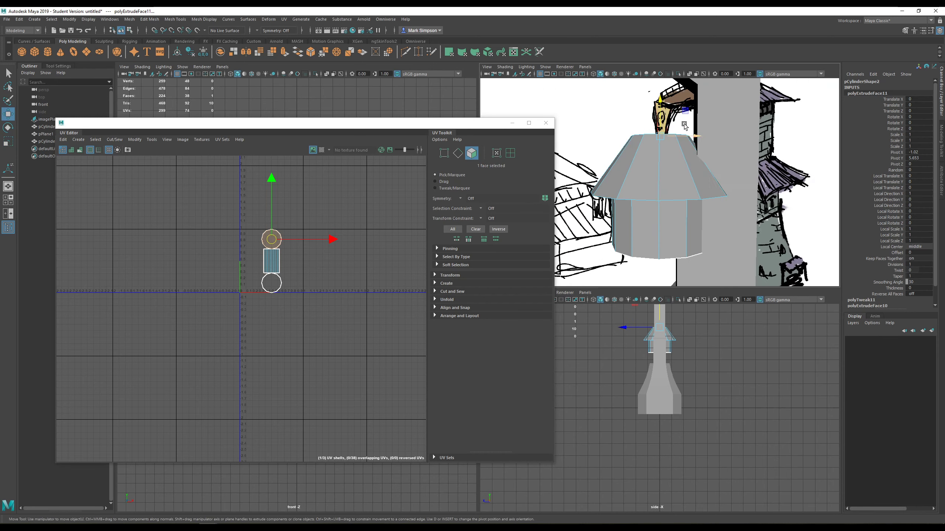
{"action": "key", "text": "r"}
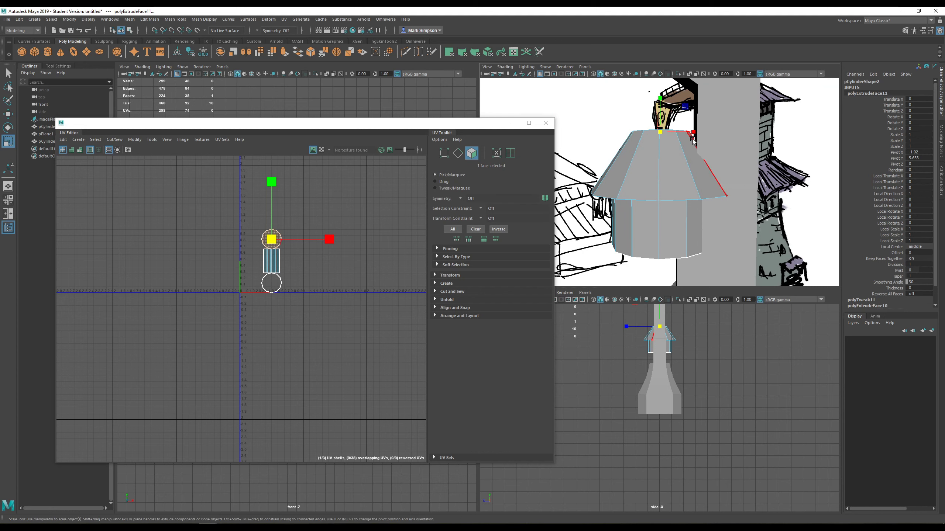
- Scale the small roof's top face down to narrow the peak
{"action": "left_click_drag", "start_coordinate": [663, 112], "coordinate": [695, 112], "text": "alt"}
{"action": "key", "text": "w"}
{"action": "right_click_drag", "start_coordinate": [695, 111], "coordinate": [694, 157], "text": "alt"}
{"action": "left_click_drag", "start_coordinate": [695, 157], "coordinate": [687, 209], "text": "alt"}
{"action": "key", "text": "r"}
{"action": "left_click_drag", "start_coordinate": [653, 160], "coordinate": [649, 161]}
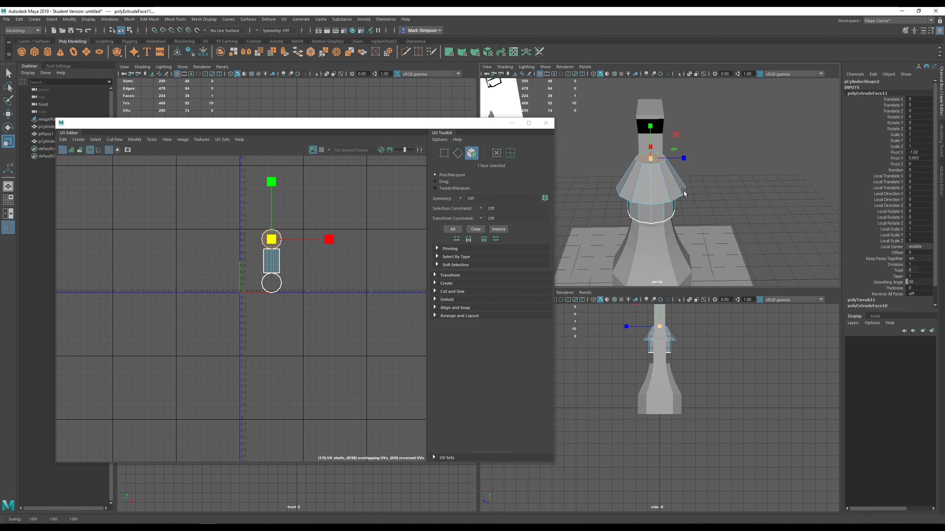
- Shift the small roof's top face along X toward the tower's shaft so the roof leans inward
{"action": "left_click_drag", "start_coordinate": [683, 191], "coordinate": [691, 195], "text": "alt"}
{"action": "right_click_drag", "start_coordinate": [692, 196], "coordinate": [709, 226], "text": "alt"}
{"action": "left_click_drag", "start_coordinate": [708, 226], "coordinate": [682, 224], "text": "alt"}
{"action": "right_click_drag", "start_coordinate": [682, 223], "coordinate": [674, 222], "text": "alt"}
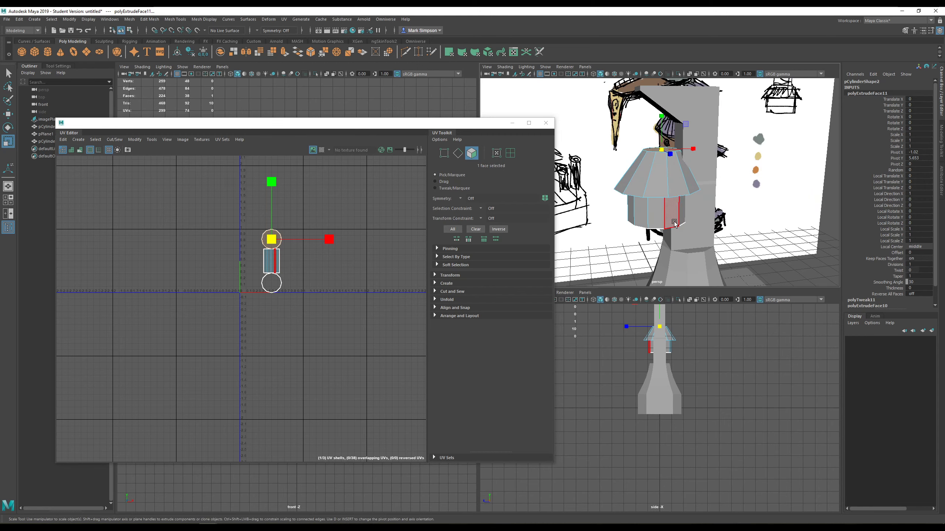
{"action": "mouse_move", "coordinate": [673, 222]}
{"action": "left_mouse_down", "text": "alt"}
{"action": "mouse_move", "coordinate": [668, 213]}
{"action": "mouse_move", "coordinate": [681, 216]}
{"action": "left_mouse_up", "text": "alt"}
{"action": "left_click_drag", "start_coordinate": [793, 161], "coordinate": [767, 143], "text": "alt"}
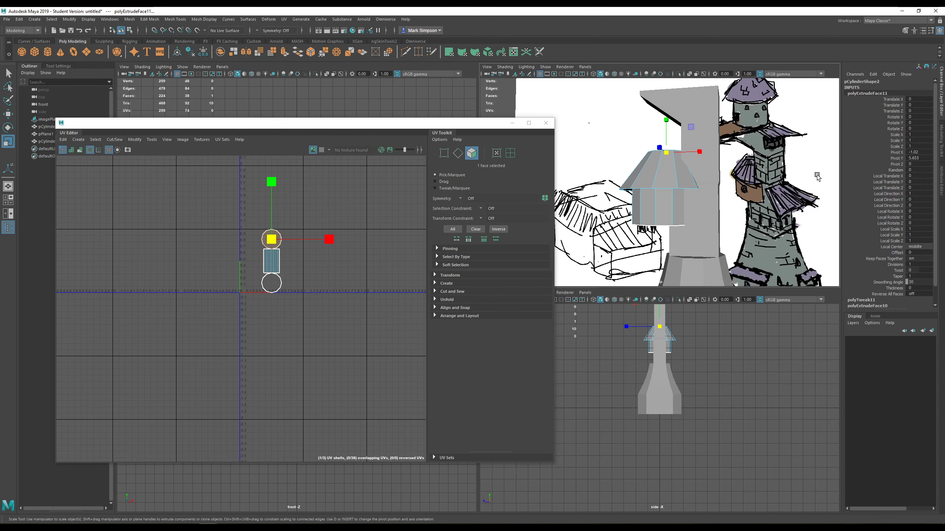
{"action": "left_click_drag", "start_coordinate": [816, 177], "coordinate": [822, 203], "text": "alt"}
{"action": "right_click_drag", "start_coordinate": [822, 203], "coordinate": [843, 208], "text": "alt"}
{"action": "key", "text": "w"}
{"action": "left_click_drag", "start_coordinate": [704, 129], "coordinate": [708, 130]}
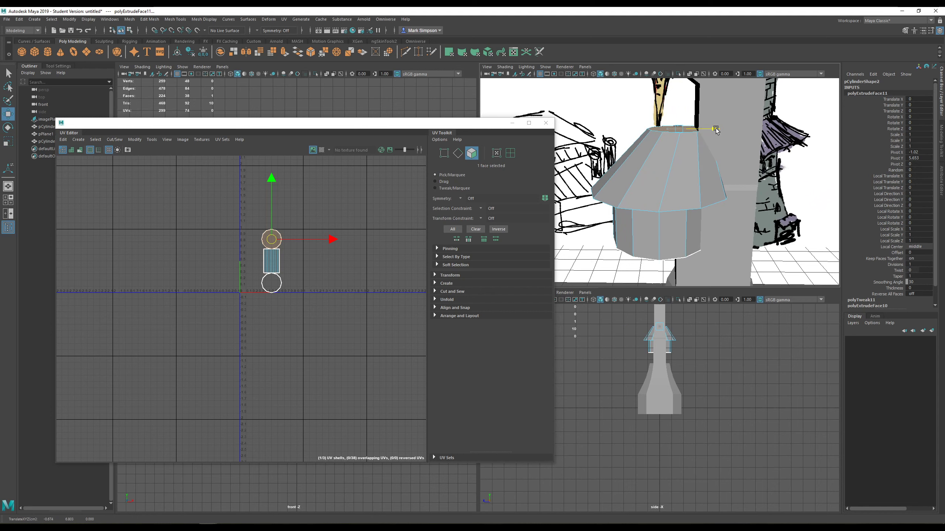
{"action": "left_click_drag", "start_coordinate": [715, 129], "coordinate": [717, 129]}
- Fine-tune the roof peak's X offset and compare the side turret with the sketch from several angles
{"action": "scroll", "coordinate": [730, 218], "scroll_direction": "down", "scroll_amount": 5}
{"action": "left_click_drag", "start_coordinate": [732, 219], "coordinate": [724, 213], "text": "alt"}
{"action": "scroll", "coordinate": [728, 223], "scroll_direction": "down", "scroll_amount": 6}
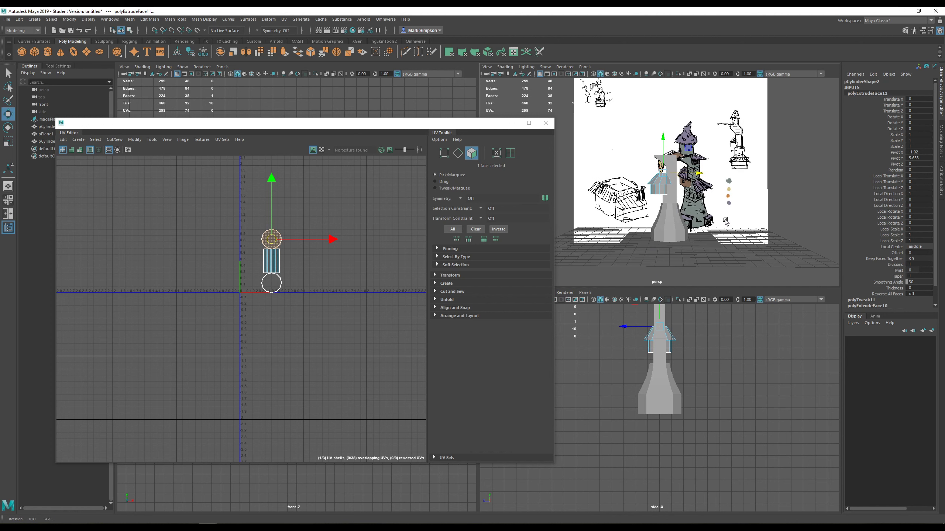
{"action": "left_click_drag", "start_coordinate": [705, 178], "coordinate": [700, 174]}
{"action": "scroll", "coordinate": [651, 232], "scroll_direction": "up", "scroll_amount": 10}
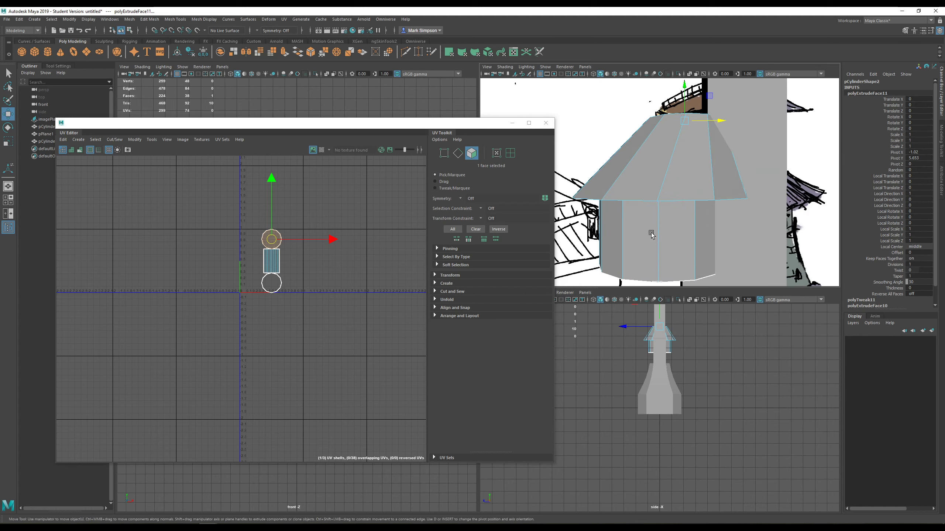
{"action": "mouse_move", "coordinate": [675, 240]}
{"action": "left_mouse_down", "text": "alt"}
{"action": "mouse_move", "coordinate": [677, 222]}
{"action": "mouse_move", "coordinate": [656, 238]}
{"action": "mouse_move", "coordinate": [675, 245]}
{"action": "mouse_move", "coordinate": [689, 227]}
{"action": "mouse_move", "coordinate": [714, 239]}
{"action": "mouse_move", "coordinate": [736, 212]}
{"action": "mouse_move", "coordinate": [727, 165]}
{"action": "left_mouse_up", "text": "alt"}
{"action": "scroll", "coordinate": [721, 234], "scroll_direction": "down", "scroll_amount": 5}
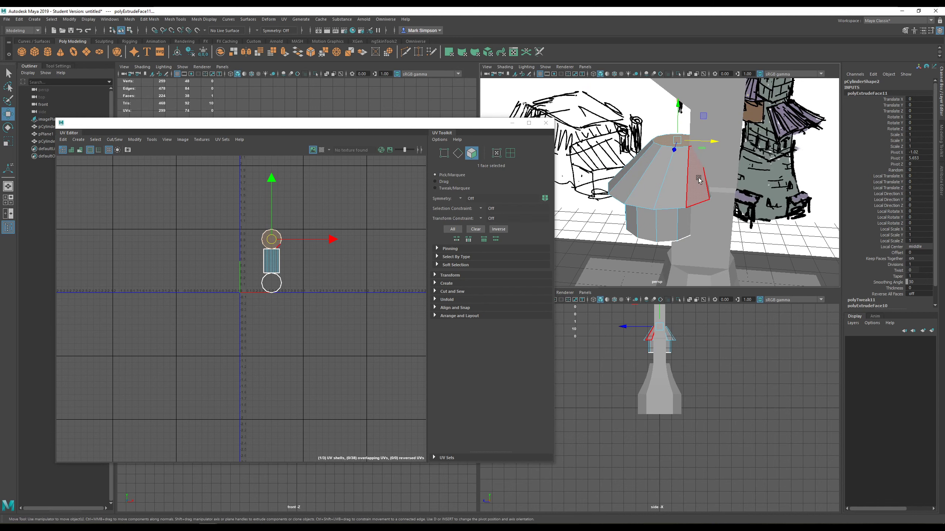
- Select the two opposite side edges of the shaft's ledge beside the turret and scale them inward along Z to about 0.81
{"action": "left_click", "coordinate": [710, 198]}
{"action": "right_click_drag", "start_coordinate": [711, 198], "coordinate": [711, 182]}
{"action": "key", "text": "4"}
{"action": "left_click", "coordinate": [740, 206]}
{"action": "left_click", "coordinate": [740, 207]}
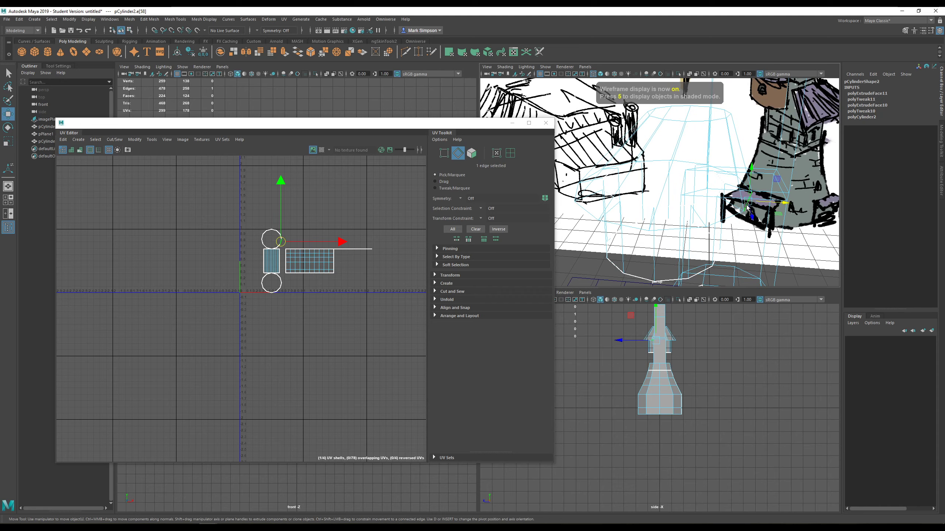
{"action": "left_click_drag", "start_coordinate": [740, 207], "coordinate": [759, 210], "text": "alt"}
{"action": "scroll", "coordinate": [761, 210], "scroll_direction": "up", "scroll_amount": 5}
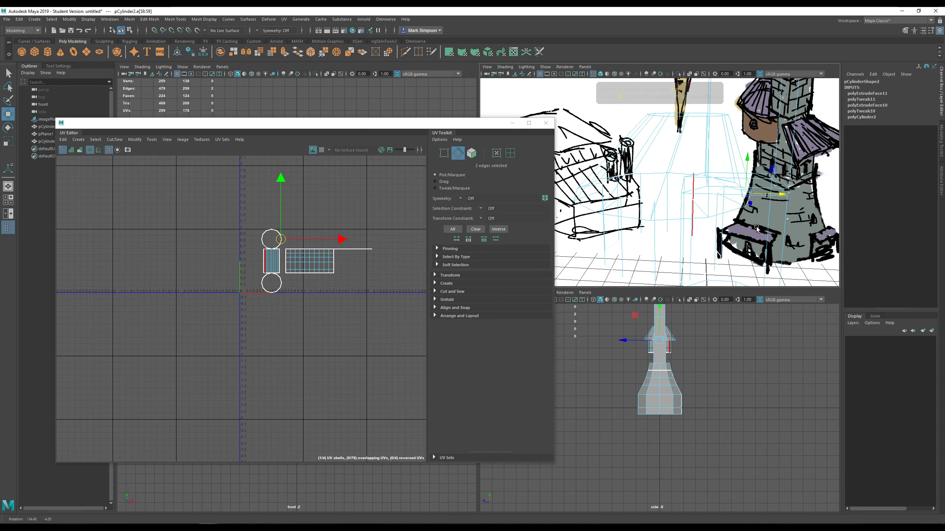
{"action": "key", "text": "5"}
{"action": "key", "text": "r"}
{"action": "left_click_drag", "start_coordinate": [774, 199], "coordinate": [711, 226]}
{"action": "key", "text": "w"}
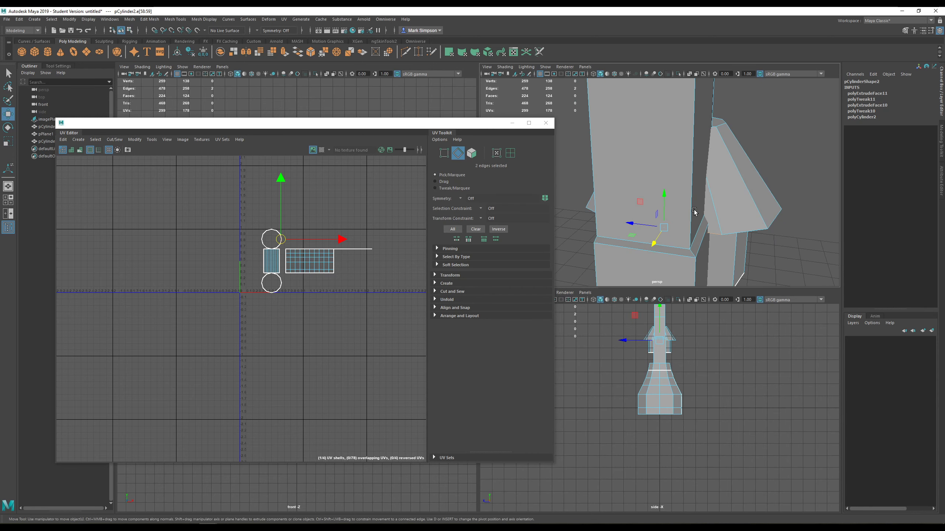
{"action": "key", "text": "r"}
{"action": "left_click_drag", "start_coordinate": [636, 223], "coordinate": [642, 224]}
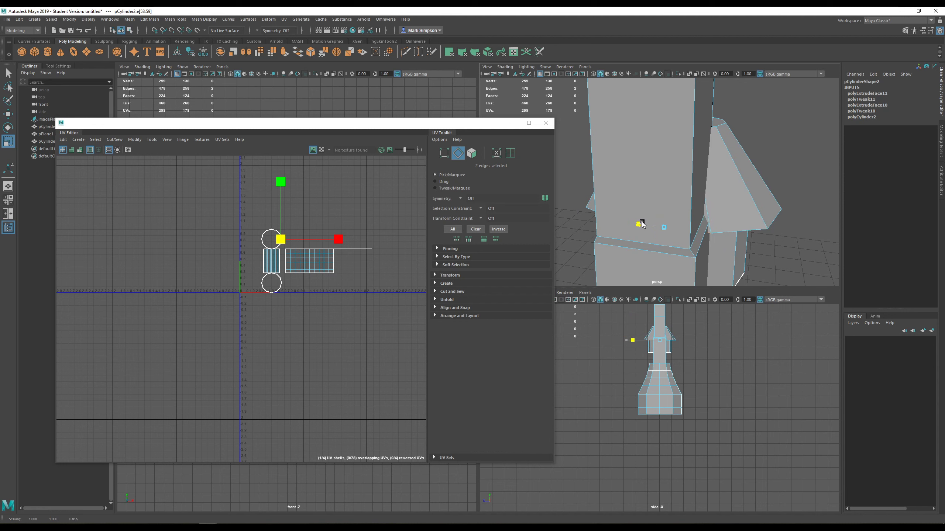
- Raise the two selected ledge edges slightly along Y to line up with the lower rim of the turret's roof
{"action": "left_click_drag", "start_coordinate": [648, 225], "coordinate": [753, 182], "text": "alt"}
{"action": "key", "text": "w"}
{"action": "left_click_drag", "start_coordinate": [691, 153], "coordinate": [693, 138]}
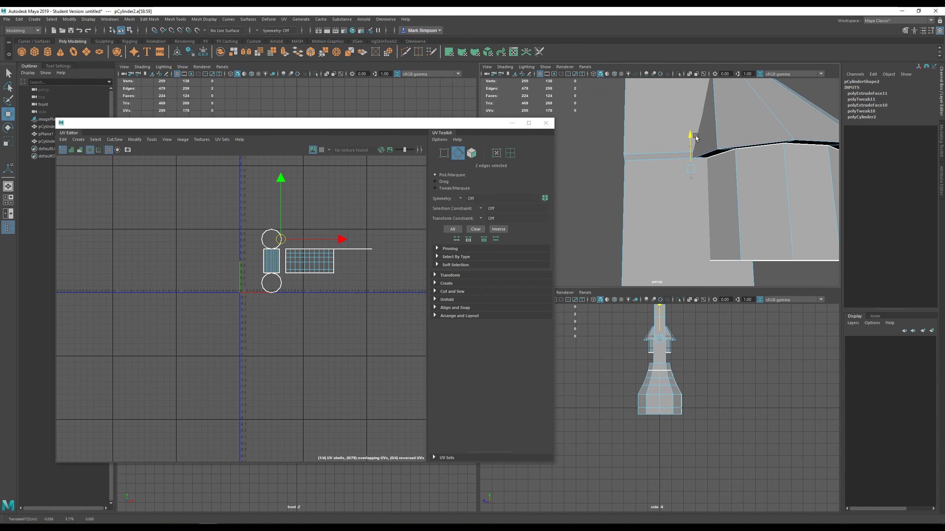
{"action": "mouse_move", "coordinate": [696, 144]}
{"action": "left_mouse_down", "text": "alt"}
{"action": "mouse_move", "coordinate": [729, 147]}
{"action": "mouse_move", "coordinate": [720, 132]}
{"action": "mouse_move", "coordinate": [699, 139]}
{"action": "left_mouse_up", "text": "alt"}
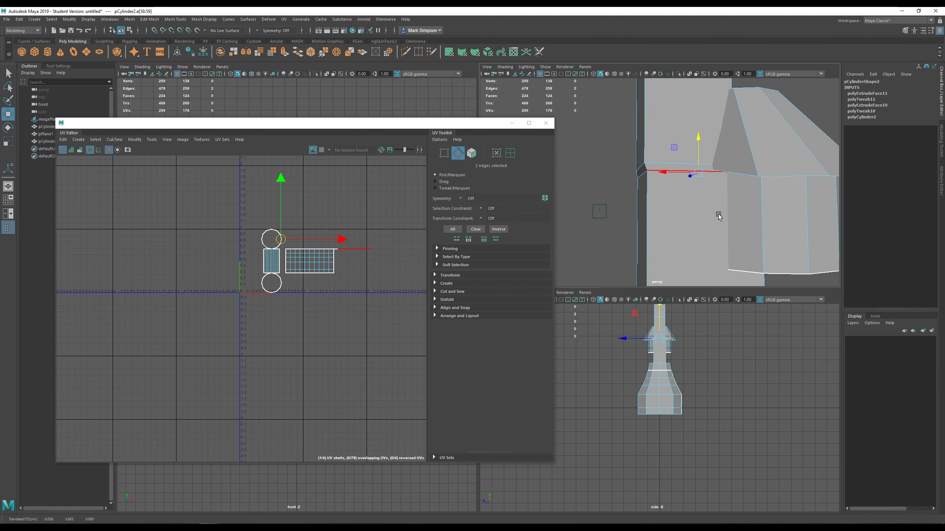
{"action": "right_click_drag", "start_coordinate": [718, 214], "coordinate": [738, 204]}
{"action": "scroll", "coordinate": [736, 224], "scroll_direction": "up", "scroll_amount": 3}
{"action": "key", "text": "ctrl+z"}
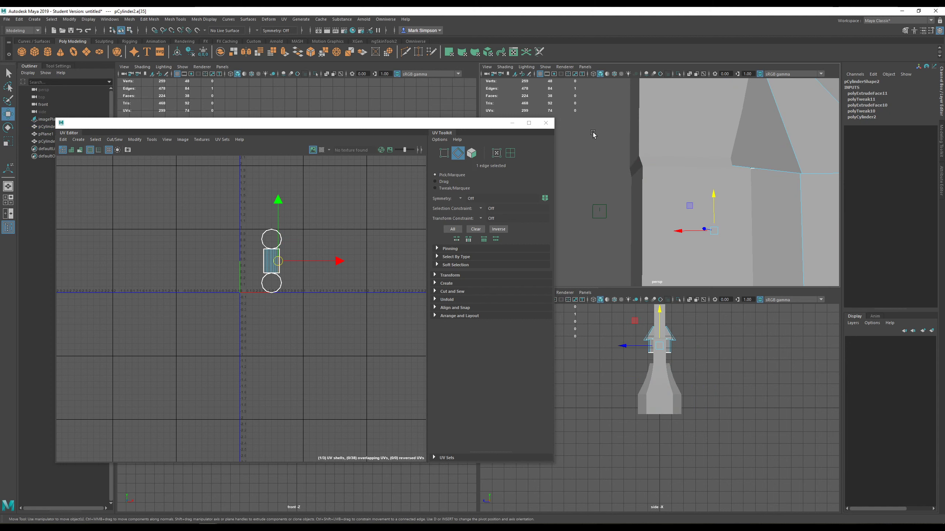
- Insert a horizontal edge loop around the tower's shaft with Multi-Cut, level with the side turret's underside
{"action": "left_click", "coordinate": [636, 137]}
{"action": "left_click_drag", "start_coordinate": [746, 167], "coordinate": [660, 167], "text": "alt"}
{"action": "scroll", "coordinate": [662, 168], "scroll_direction": "down", "scroll_amount": 6}
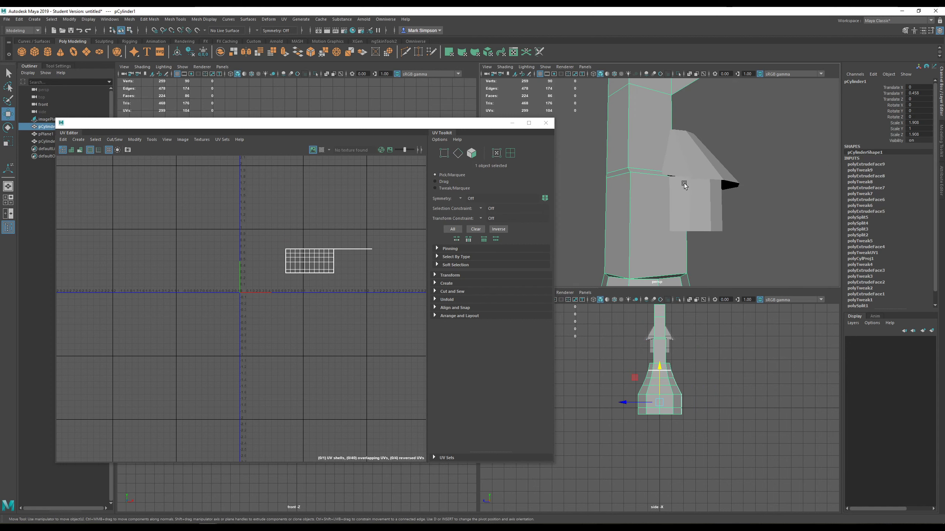
{"action": "middle_click_drag", "start_coordinate": [687, 201], "coordinate": [730, 150], "text": "alt"}
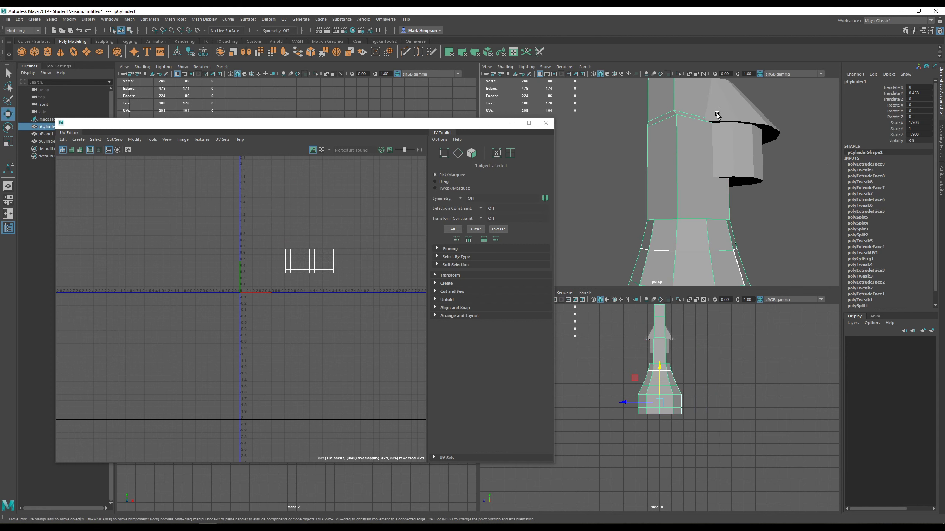
{"action": "left_click_drag", "start_coordinate": [694, 193], "coordinate": [623, 122], "text": "alt"}
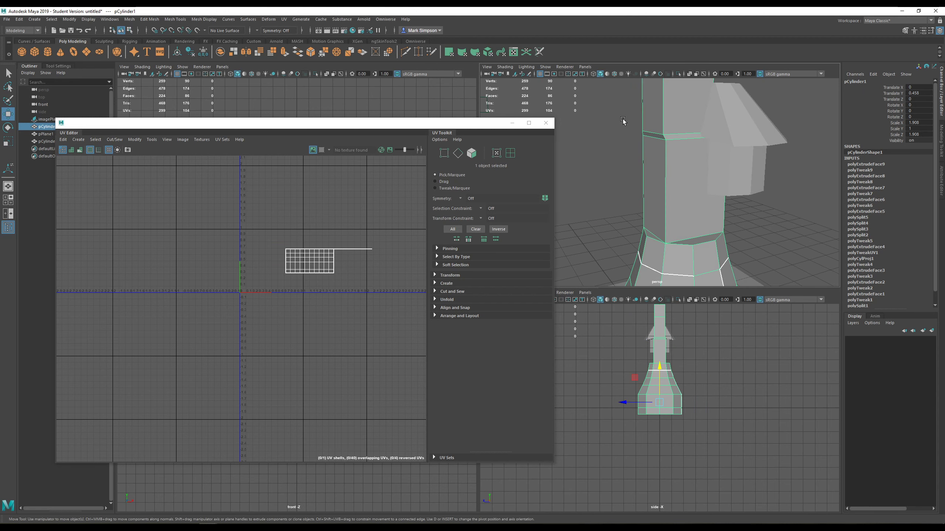
{"action": "left_click", "coordinate": [409, 54]}
{"action": "scroll", "coordinate": [687, 160], "scroll_direction": "up", "scroll_amount": 4}
{"action": "left_click_drag", "start_coordinate": [760, 170], "coordinate": [748, 155], "text": "alt"}
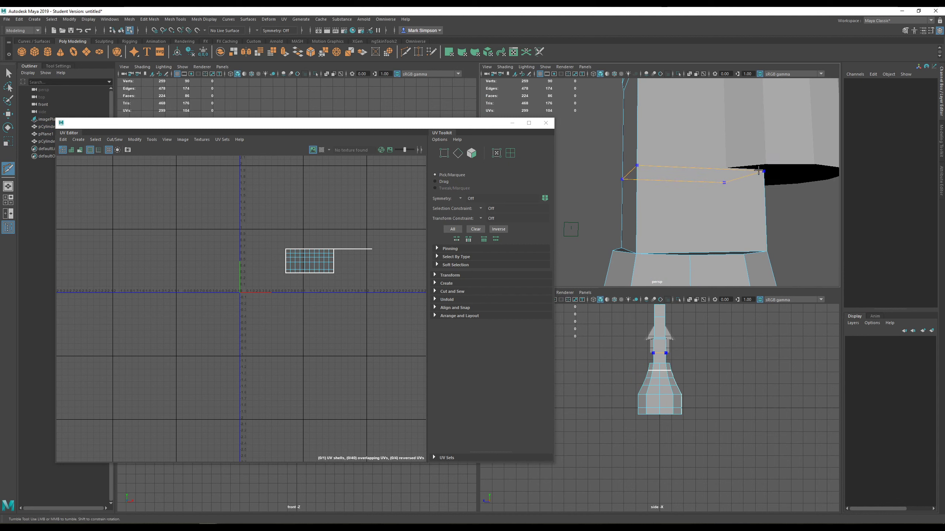
{"action": "left_click_drag", "start_coordinate": [759, 171], "coordinate": [579, 175], "text": "alt"}
{"action": "left_click", "coordinate": [665, 159]}
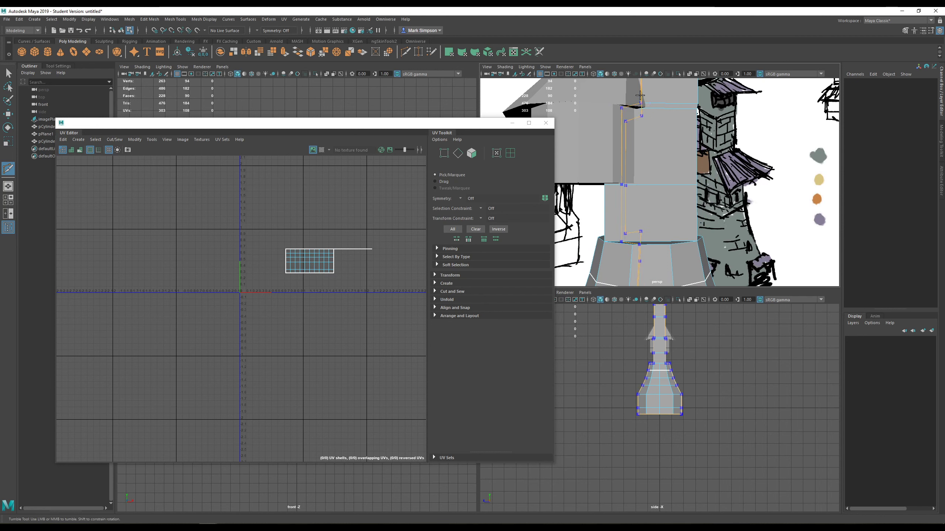
- Set modelling symmetry to Object Z so that cuts on one side of the tower mirror across it
{"action": "left_click_drag", "start_coordinate": [656, 209], "coordinate": [662, 233], "text": "alt"}
{"action": "scroll", "coordinate": [661, 234], "scroll_direction": "up", "scroll_amount": 2}
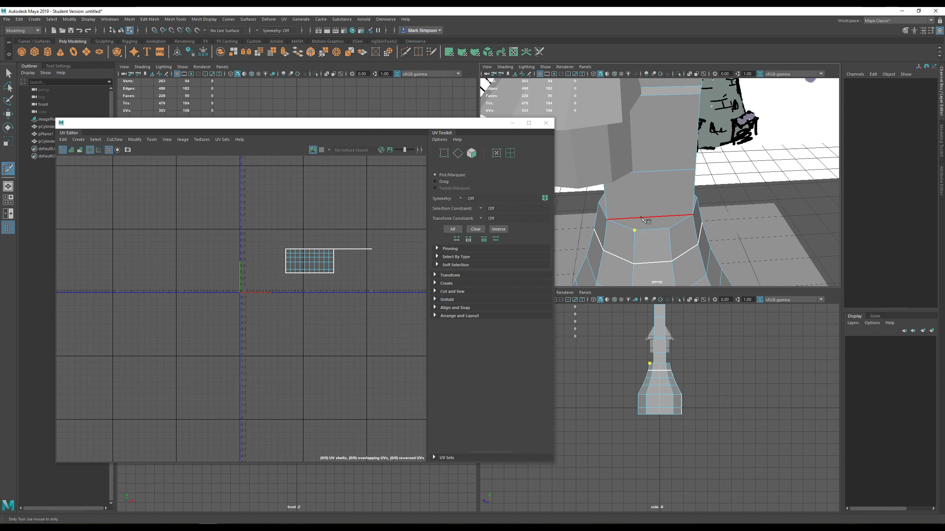
{"action": "mouse_move", "coordinate": [660, 216]}
{"action": "left_mouse_down", "text": "alt"}
{"action": "mouse_move", "coordinate": [703, 210]}
{"action": "mouse_move", "coordinate": [673, 202]}
{"action": "left_mouse_up", "text": "alt"}
{"action": "scroll", "coordinate": [673, 216], "scroll_direction": "down", "scroll_amount": 3}
{"action": "left_click", "coordinate": [257, 31]}
{"action": "left_click", "coordinate": [277, 54]}
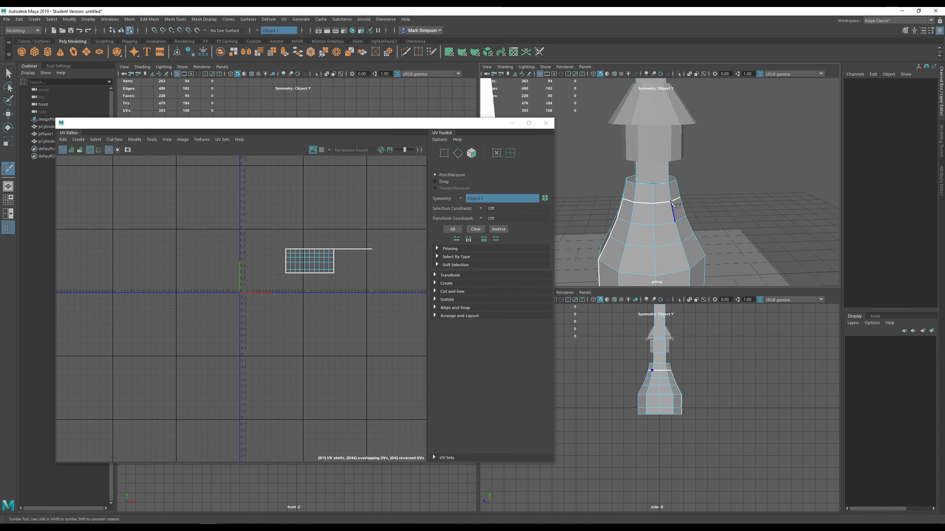
{"action": "left_click", "coordinate": [258, 31]}
{"action": "left_click", "coordinate": [265, 41]}
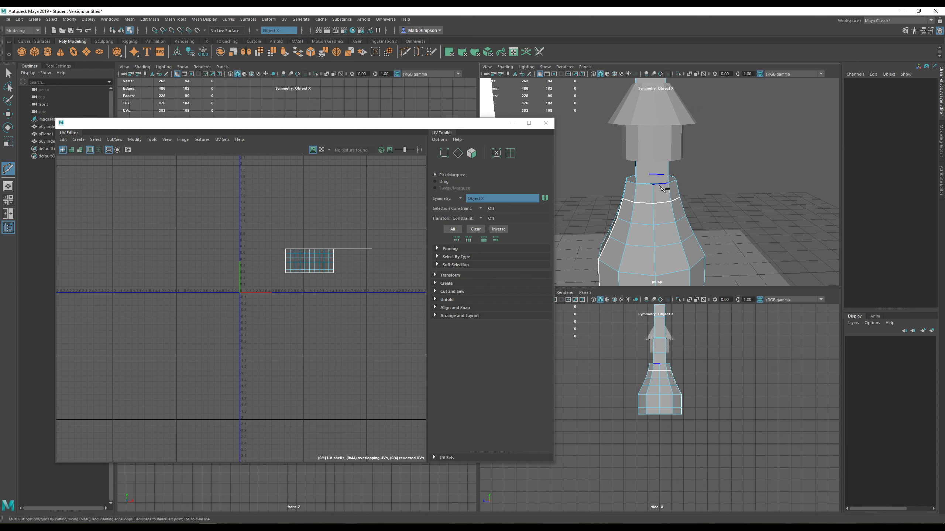
{"action": "left_click", "coordinate": [257, 32]}
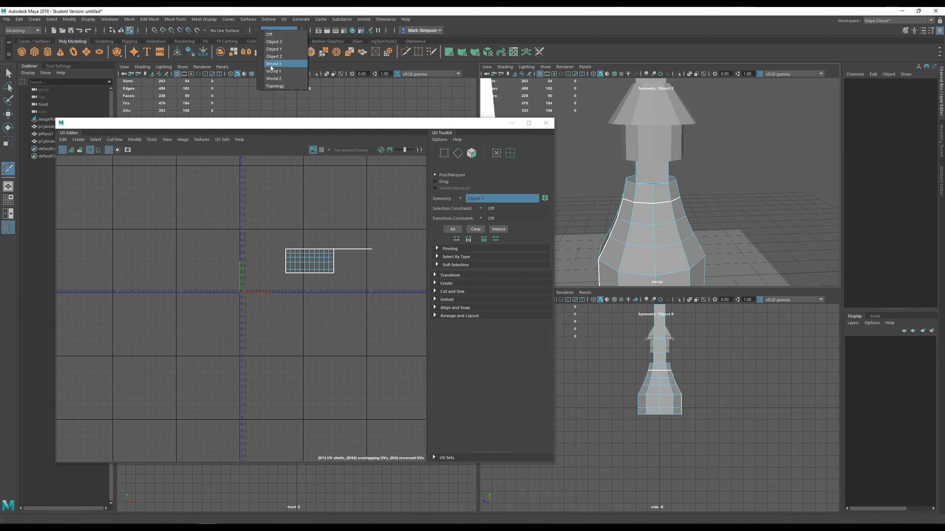
{"action": "left_click", "coordinate": [275, 58]}
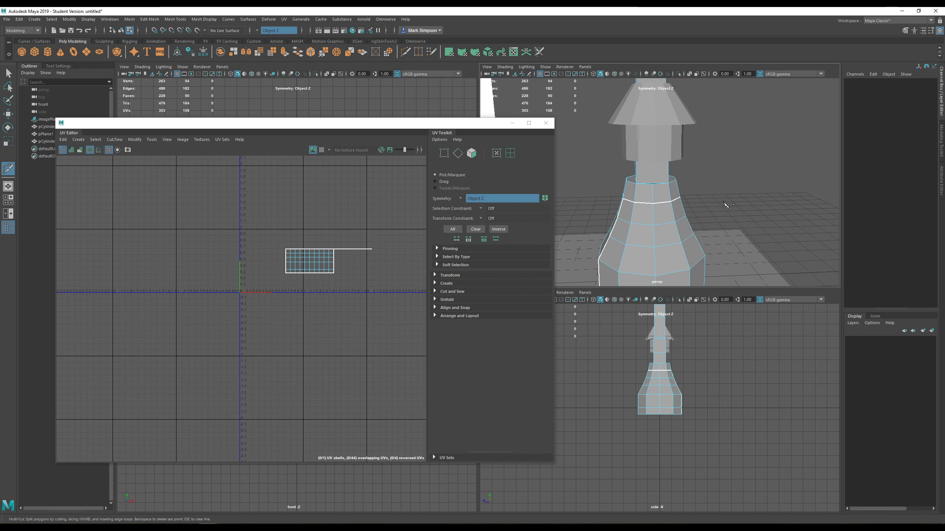
- Start a mirrored Multi-Cut at the top of the tower's base and carry it up the shaft's side along the turret wall
{"action": "right_click_drag", "start_coordinate": [726, 205], "coordinate": [751, 197], "text": "alt"}
{"action": "left_click_drag", "start_coordinate": [752, 197], "coordinate": [698, 156], "text": "alt"}
{"action": "left_click", "coordinate": [701, 197]}
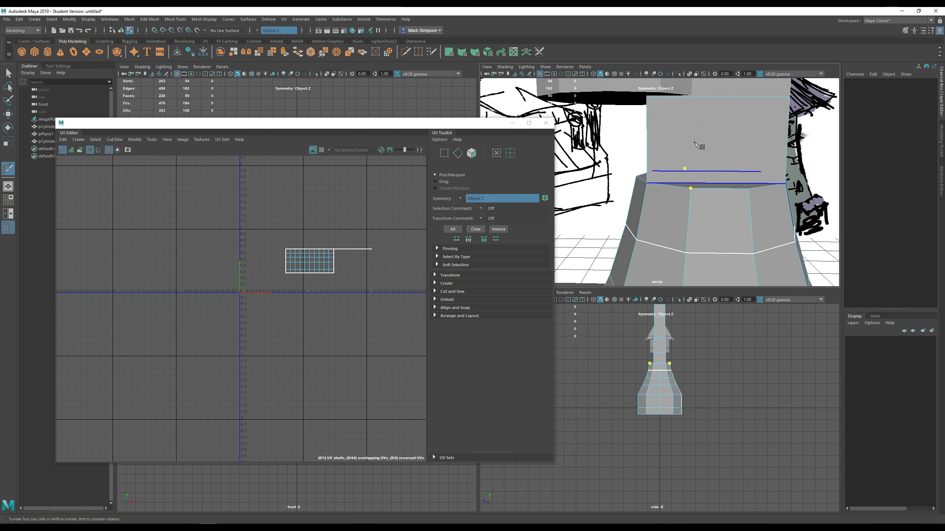
{"action": "left_click_drag", "start_coordinate": [693, 120], "coordinate": [701, 169], "text": "alt"}
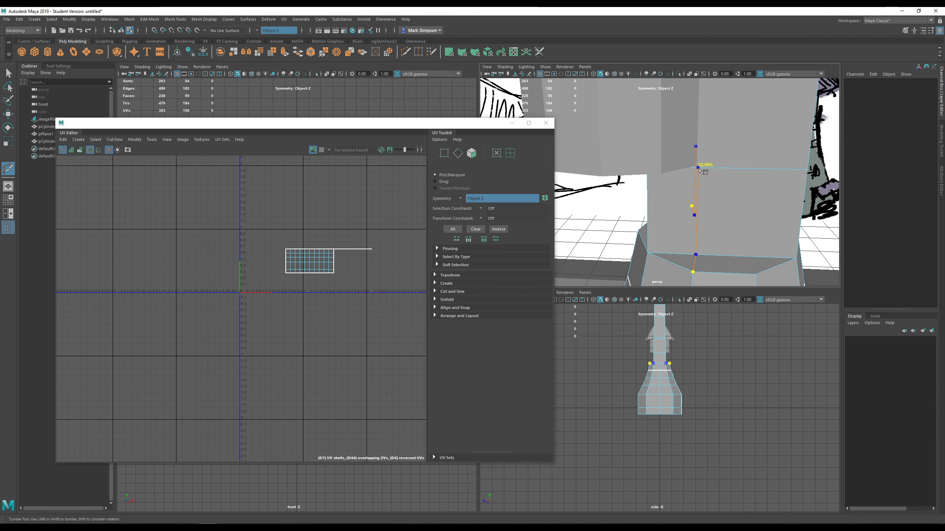
{"action": "middle_click_drag", "start_coordinate": [699, 169], "coordinate": [700, 201], "text": "alt"}
{"action": "scroll", "coordinate": [703, 184], "scroll_direction": "up", "scroll_amount": 6}
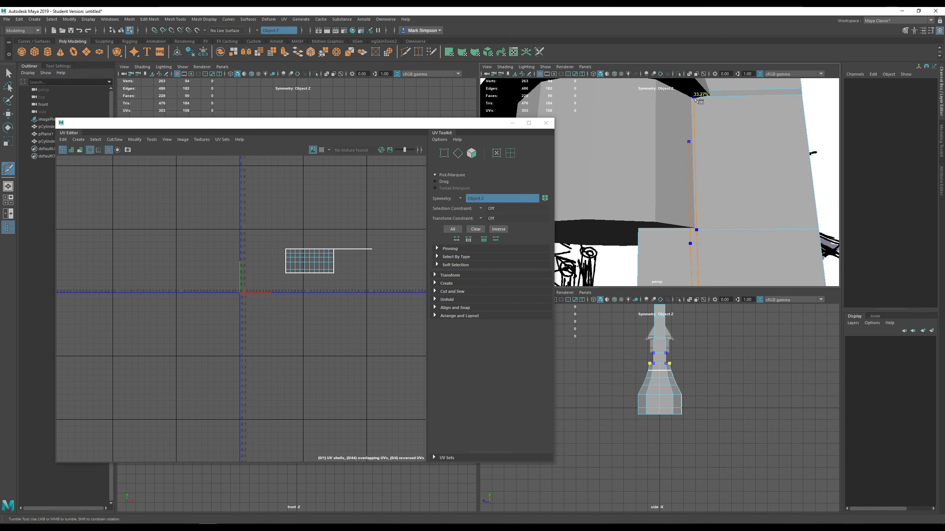
- Continue the mirrored cut over the shaft's ledge and along the turret roof's slope to the shaft's corner edge, and complete it
{"action": "left_click_drag", "start_coordinate": [738, 121], "coordinate": [686, 133], "text": "alt"}
{"action": "scroll", "coordinate": [700, 124], "scroll_direction": "down", "scroll_amount": 3}
{"action": "scroll", "coordinate": [684, 133], "scroll_direction": "up", "scroll_amount": 3}
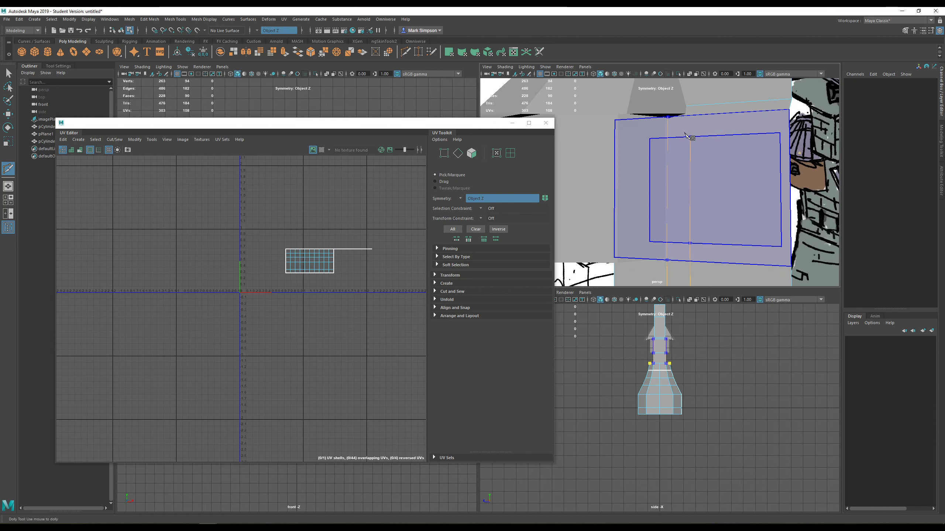
{"action": "left_click", "coordinate": [688, 107]}
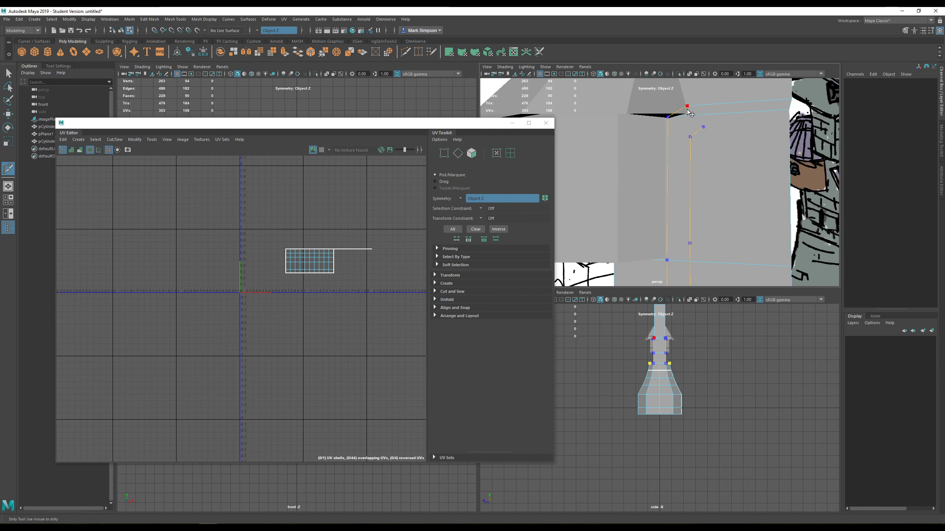
{"action": "left_click_drag", "start_coordinate": [688, 111], "coordinate": [692, 154], "text": "alt"}
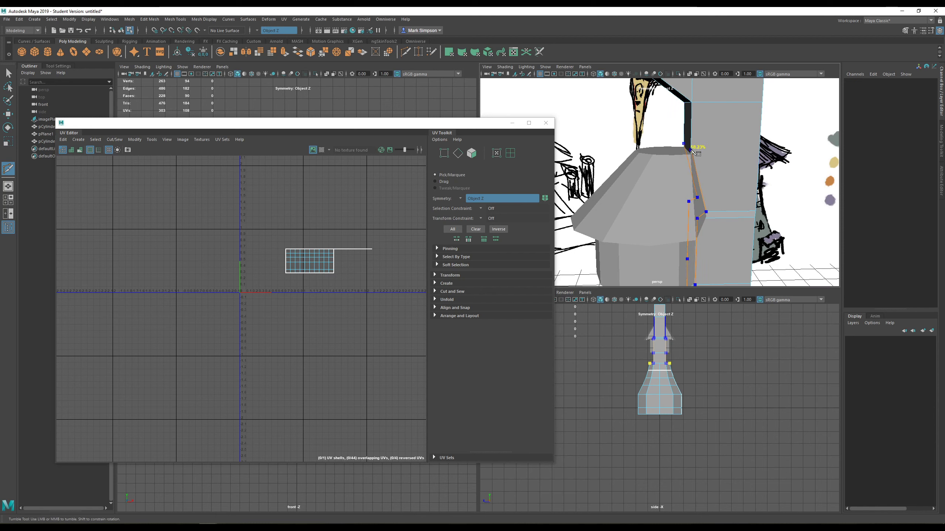
{"action": "left_click_drag", "start_coordinate": [694, 141], "coordinate": [668, 130], "text": "alt"}
{"action": "right_click", "coordinate": [753, 134]}
{"action": "left_click", "coordinate": [678, 150]}
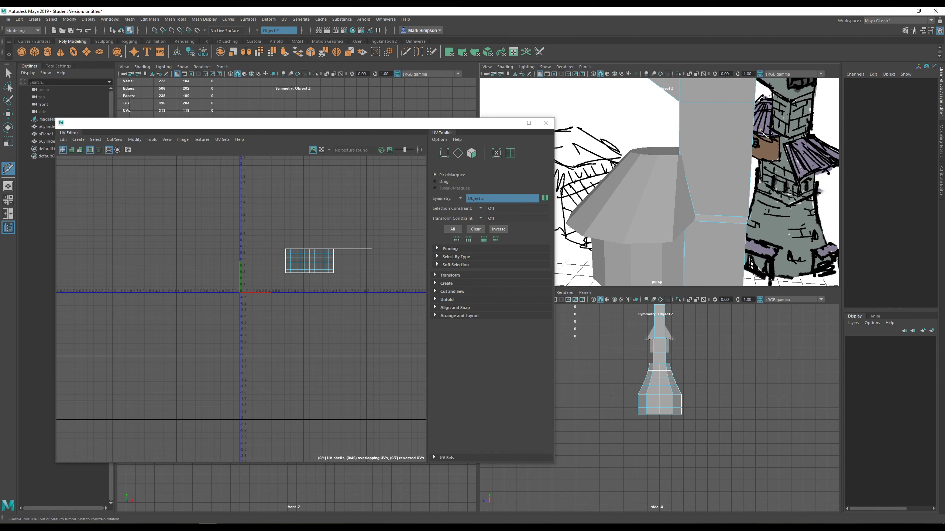
{"action": "scroll", "coordinate": [740, 158], "scroll_direction": "up", "scroll_amount": 5}
{"action": "left_click_drag", "start_coordinate": [740, 149], "coordinate": [731, 173], "text": "alt"}
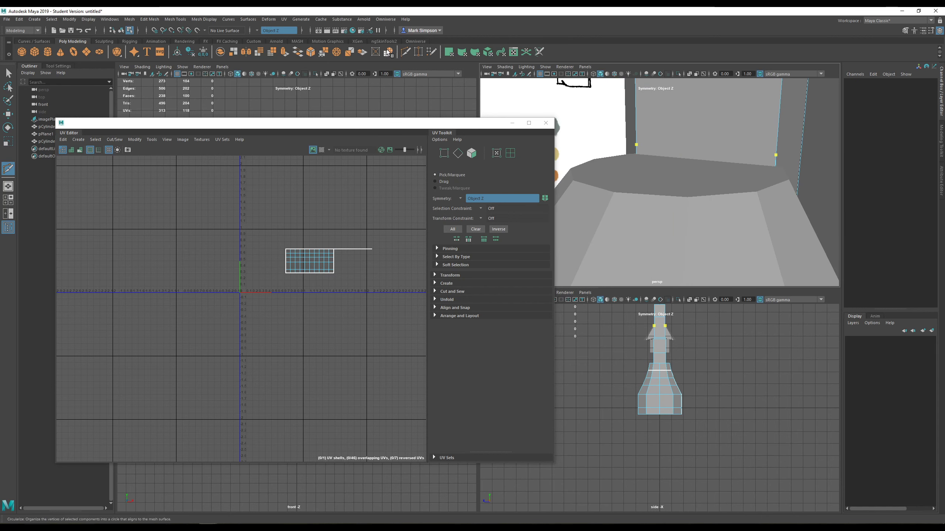
{"action": "key", "text": "Escape"}
- Cut a mirrored edge across the shaft's side faces at the height of the turret roof's peak
{"action": "left_click_drag", "start_coordinate": [777, 174], "coordinate": [699, 163], "text": "alt"}
{"action": "middle_click_drag", "start_coordinate": [698, 163], "coordinate": [761, 169], "text": "alt"}
{"action": "left_click_drag", "start_coordinate": [763, 172], "coordinate": [687, 169], "text": "alt"}
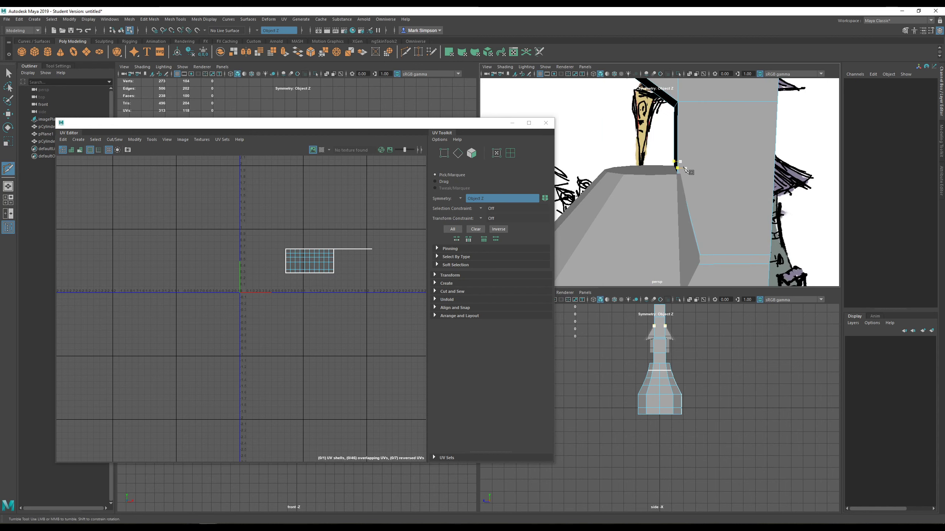
{"action": "left_click", "coordinate": [677, 168]}
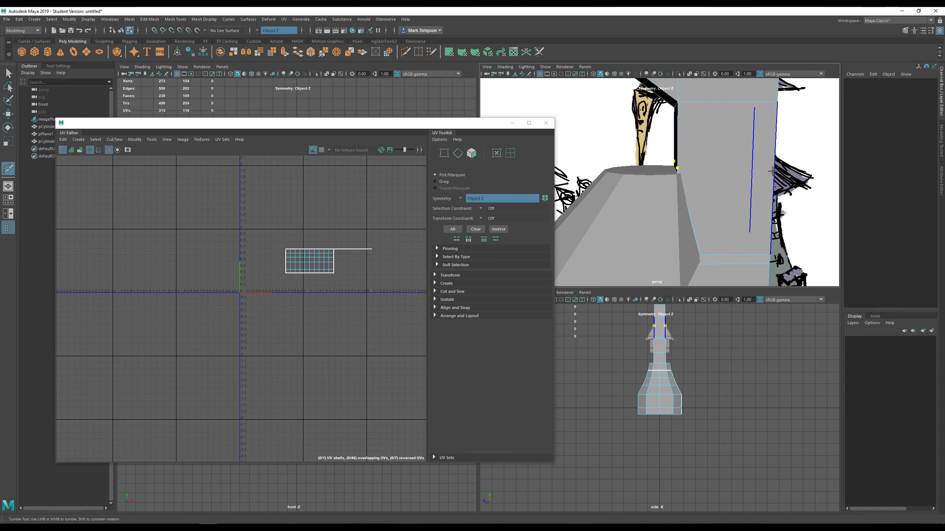
{"action": "scroll", "coordinate": [772, 174], "scroll_direction": "up", "scroll_amount": 4}
{"action": "left_click", "coordinate": [756, 178]}
{"action": "key", "text": "ctrl+z"}
{"action": "left_click_drag", "start_coordinate": [756, 178], "coordinate": [700, 183], "text": "alt"}
{"action": "scroll", "coordinate": [699, 183], "scroll_direction": "down", "scroll_amount": 3}
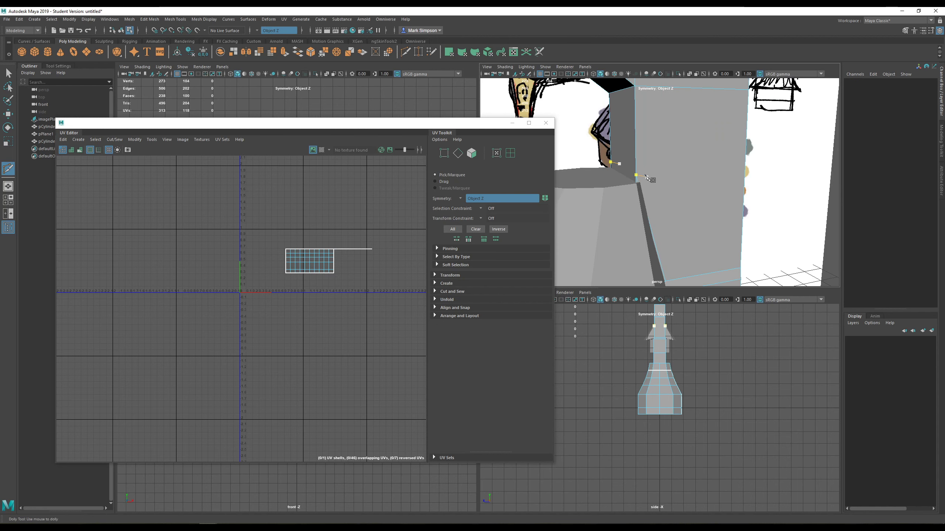
{"action": "left_click", "coordinate": [745, 168]}
{"action": "key", "text": "Return"}
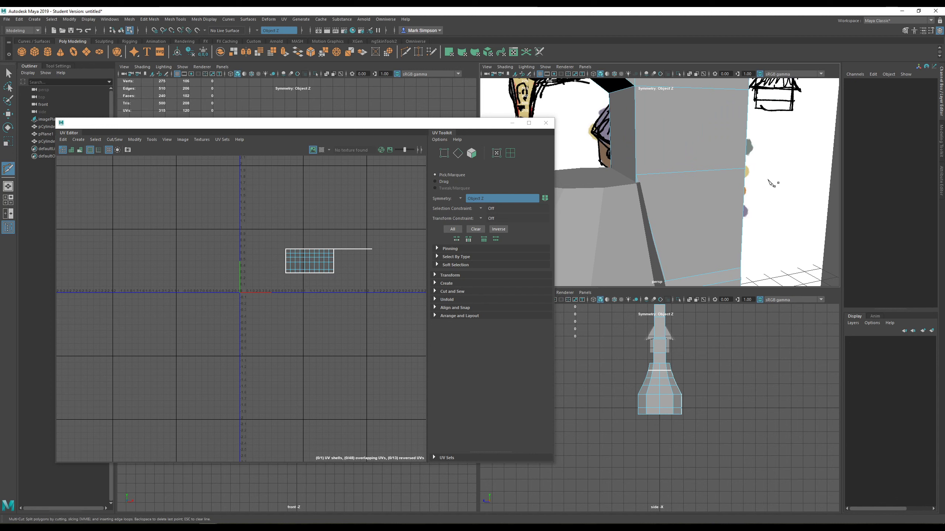
- Turn symmetry off and cut an edge across the shaft face opposite the turret, joining the two side cuts
{"action": "left_click", "coordinate": [259, 33]}
{"action": "left_click", "coordinate": [273, 37]}
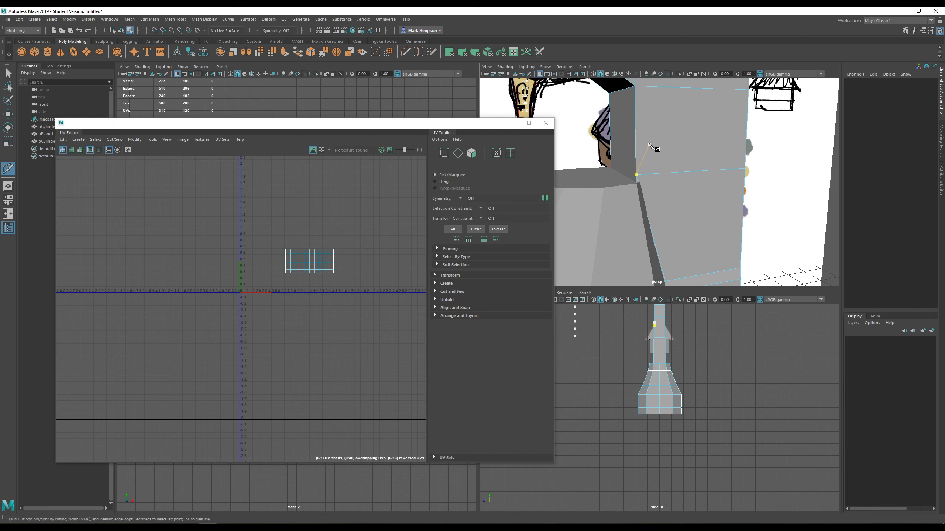
{"action": "mouse_move", "coordinate": [654, 147]}
{"action": "left_mouse_down", "text": "alt"}
{"action": "mouse_move", "coordinate": [587, 144]}
{"action": "mouse_move", "coordinate": [599, 182]}
{"action": "mouse_move", "coordinate": [647, 180]}
{"action": "left_mouse_up", "text": "alt"}
{"action": "left_click", "coordinate": [595, 185]}
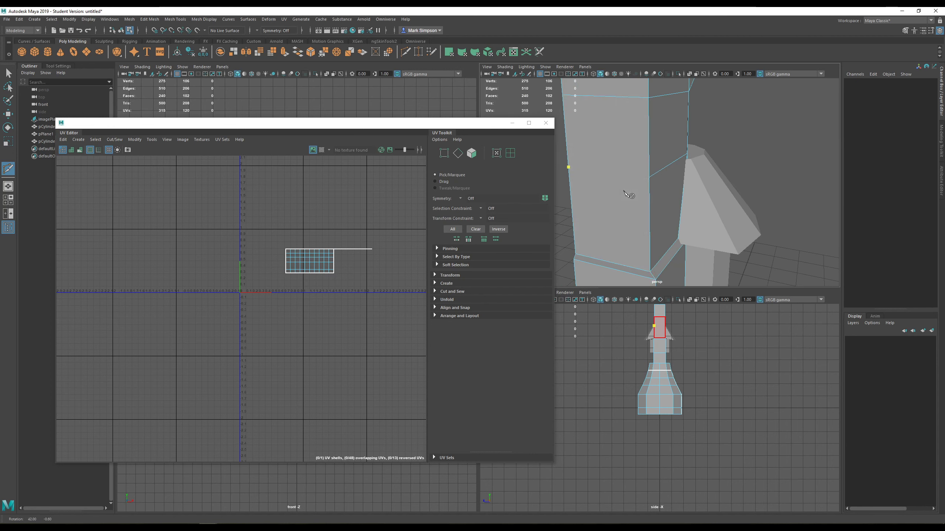
{"action": "key", "text": "Return"}
- Cut an edge across the shaft face just above the turret roof's peak to close the loop around the shaft
{"action": "left_click_drag", "start_coordinate": [742, 160], "coordinate": [670, 186], "text": "alt"}
{"action": "left_click", "coordinate": [662, 183]}
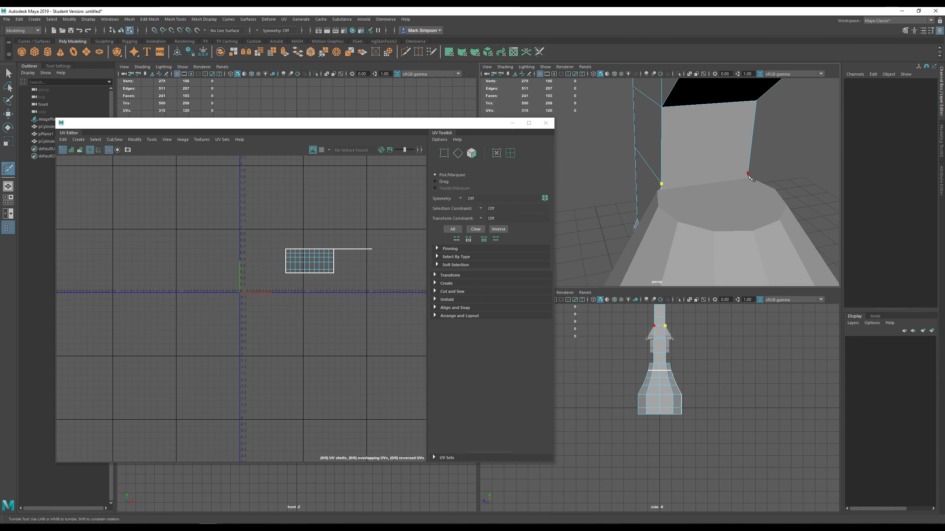
{"action": "left_click", "coordinate": [748, 173]}
{"action": "key", "text": "Return"}
{"action": "left_click_drag", "start_coordinate": [782, 175], "coordinate": [662, 193], "text": "alt"}
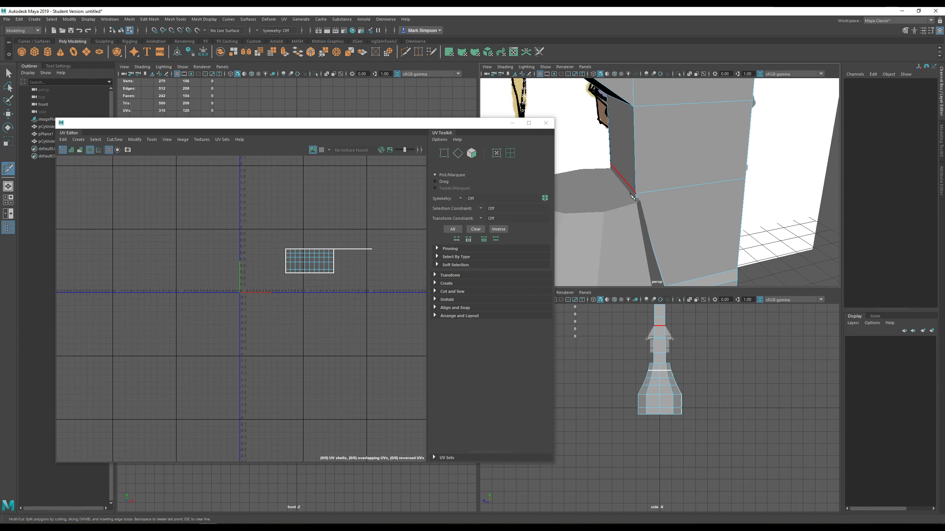
- Save the scene as raven_tower_RTS_building01 in the Troll project folder
{"action": "left_click", "coordinate": [10, 76]}
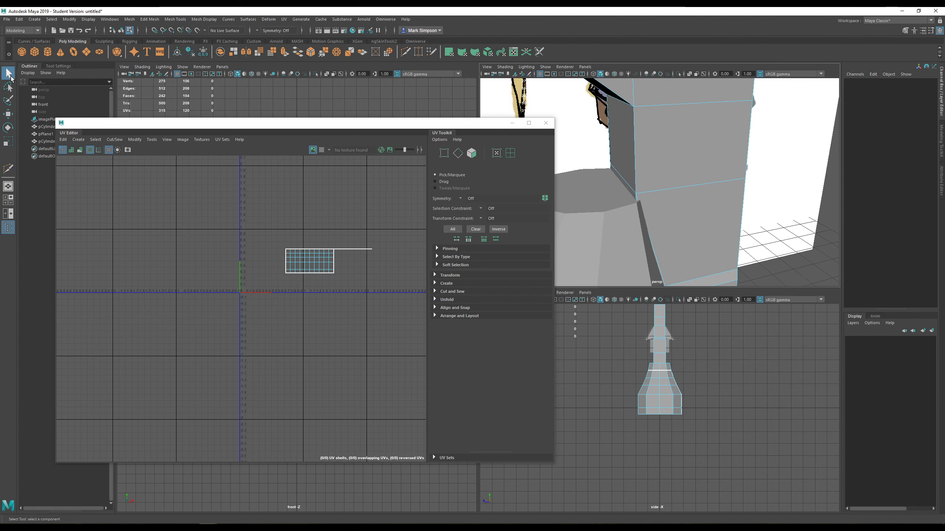
{"action": "left_click", "coordinate": [7, 19]}
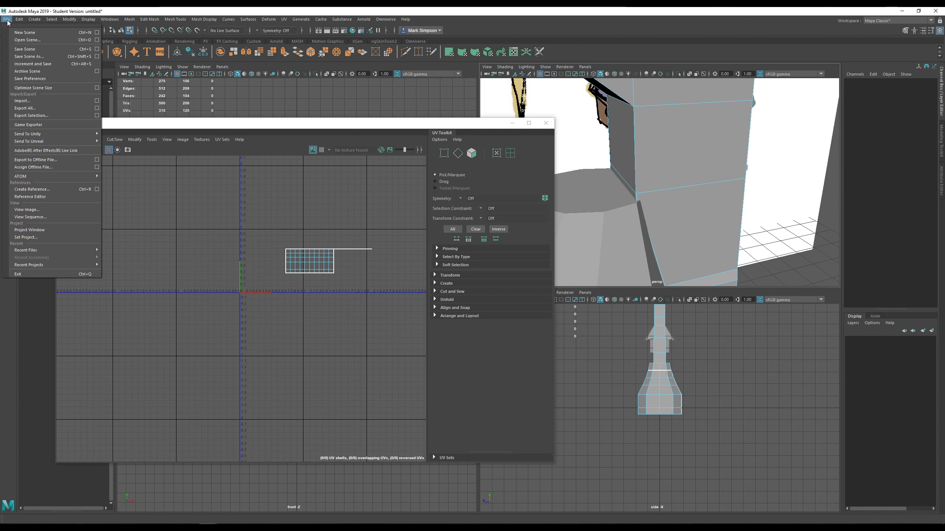
{"action": "left_click", "coordinate": [47, 56]}
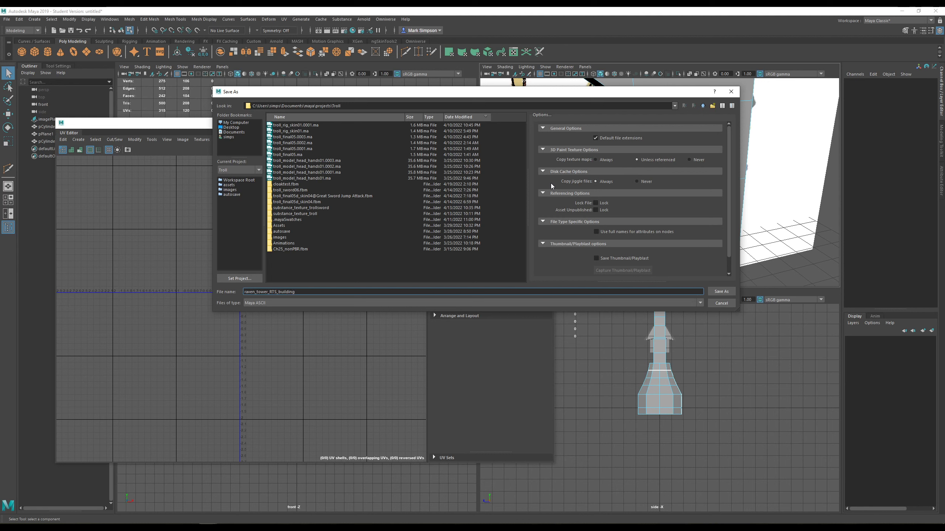
{"action": "key", "text": "Return"}
{"action": "left_click", "coordinate": [456, 276]}
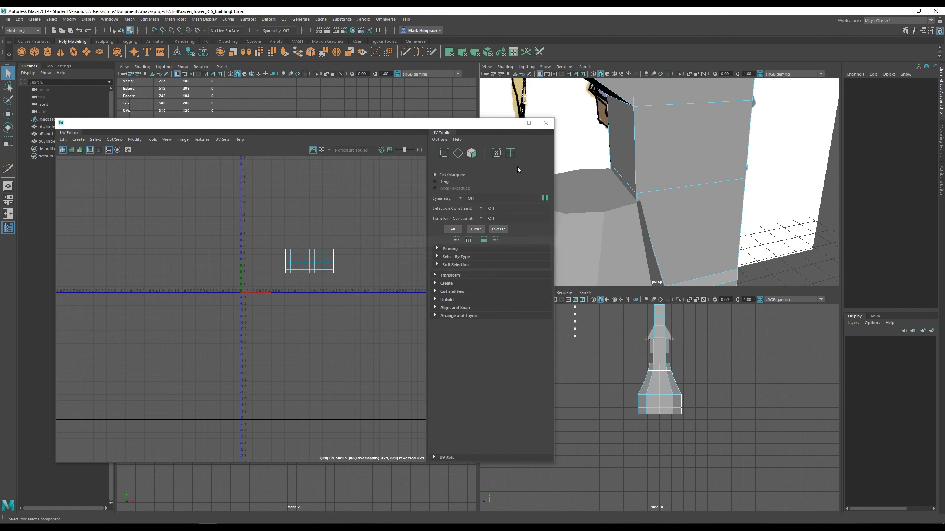
- Move the UV Editor out of the way and maximize the perspective view on the tower and turret
{"action": "left_click_drag", "start_coordinate": [536, 124], "coordinate": [19, 146]}
{"action": "left_click", "coordinate": [25, 144]}
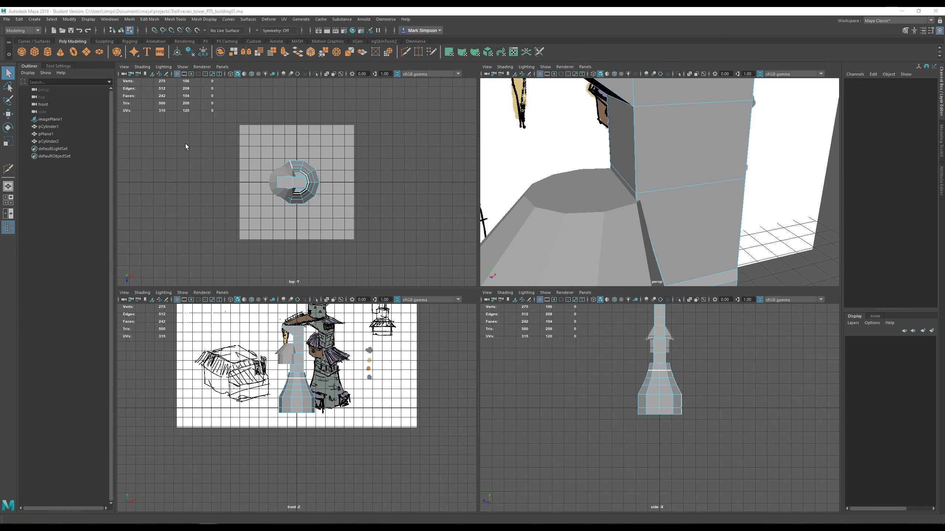
{"action": "middle_click", "coordinate": [632, 195]}
{"action": "key", "text": "space"}
{"action": "scroll", "coordinate": [531, 249], "scroll_direction": "down", "scroll_amount": 10}
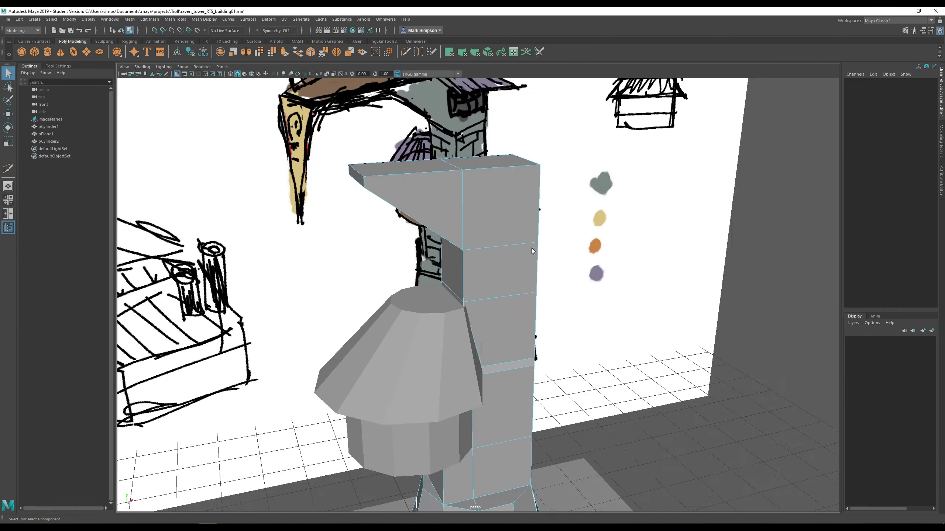
{"action": "middle_click_drag", "start_coordinate": [531, 249], "coordinate": [529, 219], "text": "alt"}
{"action": "mouse_move", "coordinate": [529, 220]}
{"action": "left_mouse_down", "text": "alt"}
{"action": "mouse_move", "coordinate": [547, 210]}
{"action": "mouse_move", "coordinate": [520, 203]}
{"action": "mouse_move", "coordinate": [536, 197]}
{"action": "mouse_move", "coordinate": [525, 193]}
{"action": "mouse_move", "coordinate": [622, 194]}
{"action": "mouse_move", "coordinate": [537, 206]}
{"action": "left_mouse_up", "text": "alt"}
- Select the tower shaft as an object, delete all construction history in the scene and freeze the shaft's transformations
{"action": "right_click_drag", "start_coordinate": [550, 216], "coordinate": [560, 225]}
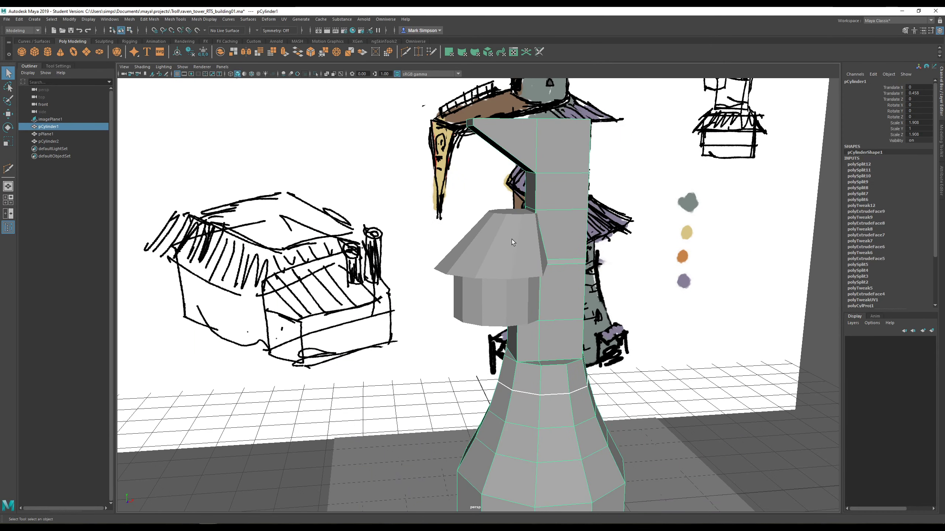
{"action": "left_click", "coordinate": [20, 19]}
{"action": "mouse_move", "coordinate": [85, 110]}
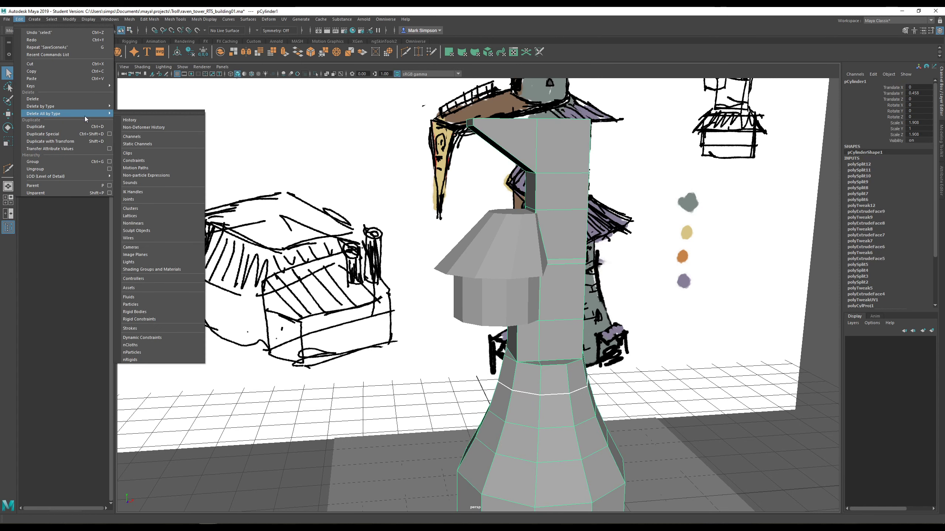
{"action": "left_click", "coordinate": [154, 123]}
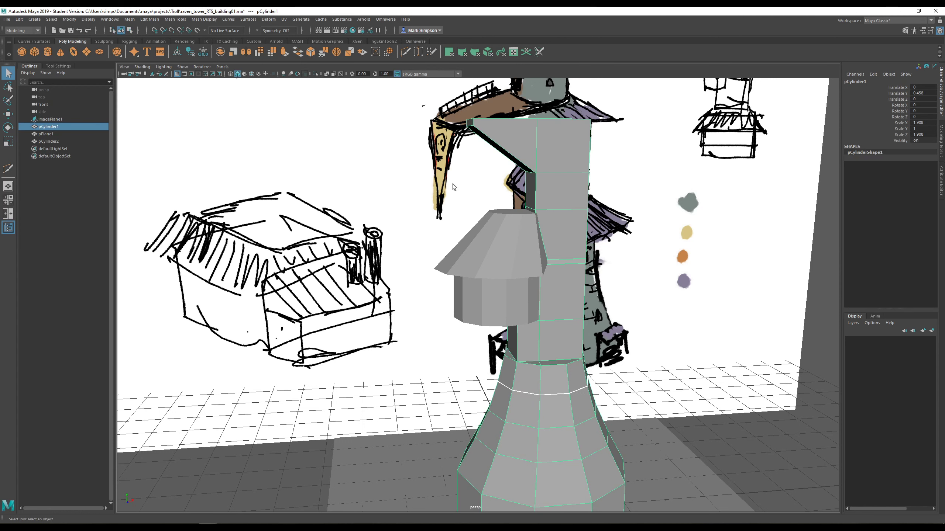
{"action": "left_click", "coordinate": [61, 20]}
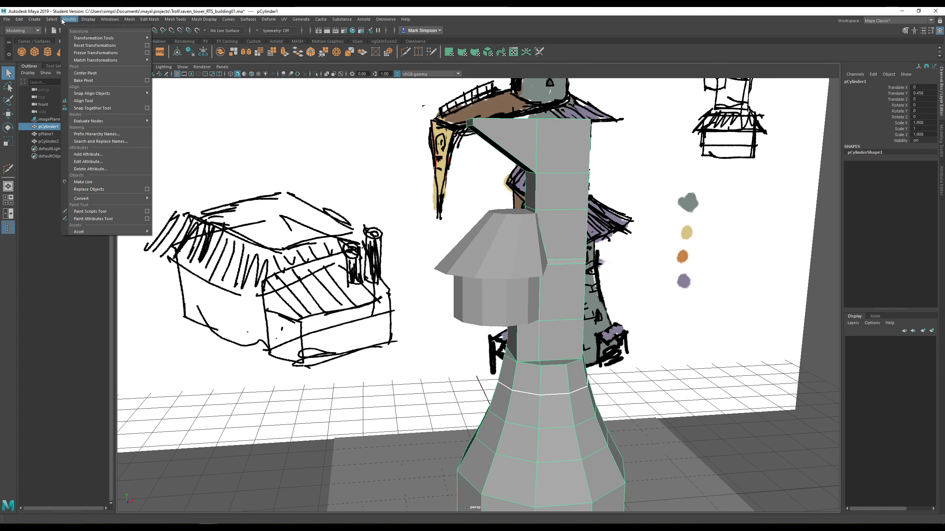
{"action": "left_click", "coordinate": [86, 50]}
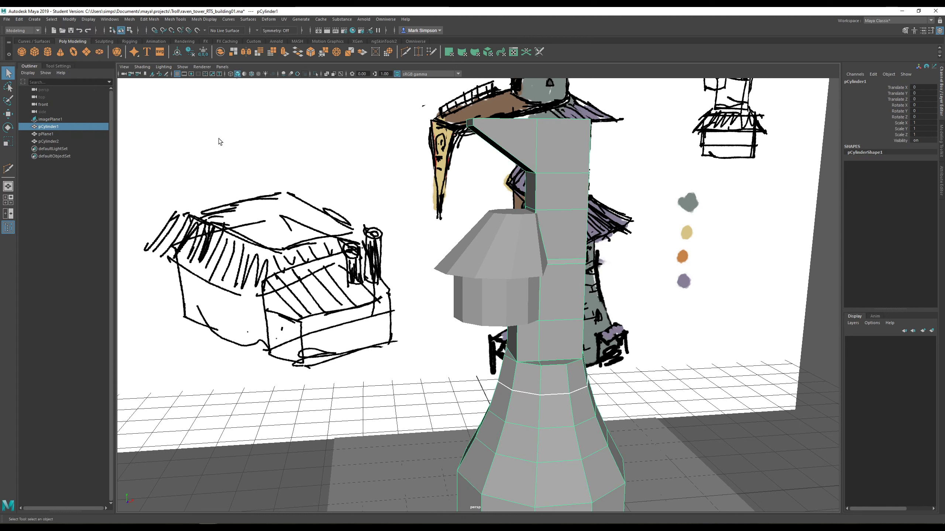
- Add the turret to the selected shaft and merge both into one mesh with a Boolean union
{"action": "left_click", "coordinate": [497, 244], "text": "shift"}
{"action": "left_click", "coordinate": [129, 19]}
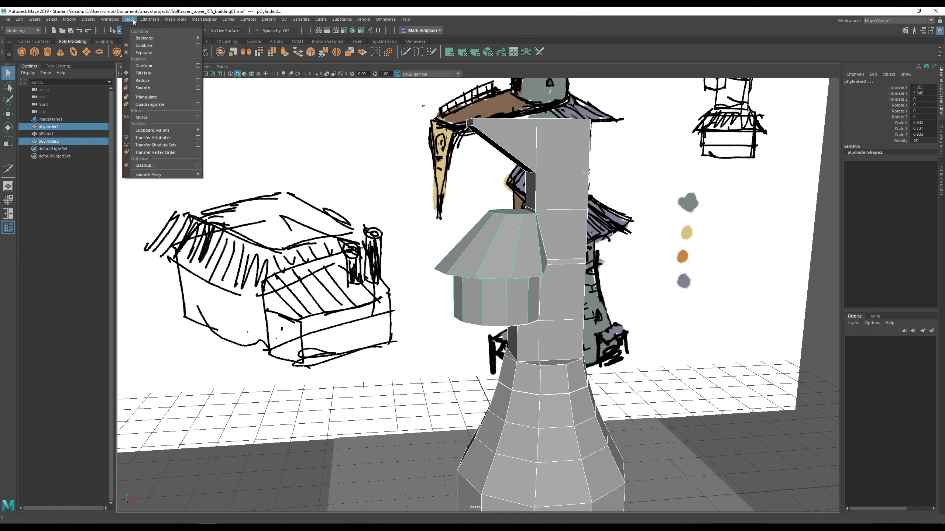
{"action": "mouse_move", "coordinate": [164, 38]}
{"action": "left_click", "coordinate": [235, 45]}
{"action": "left_click_drag", "start_coordinate": [484, 223], "coordinate": [573, 262], "text": "alt"}
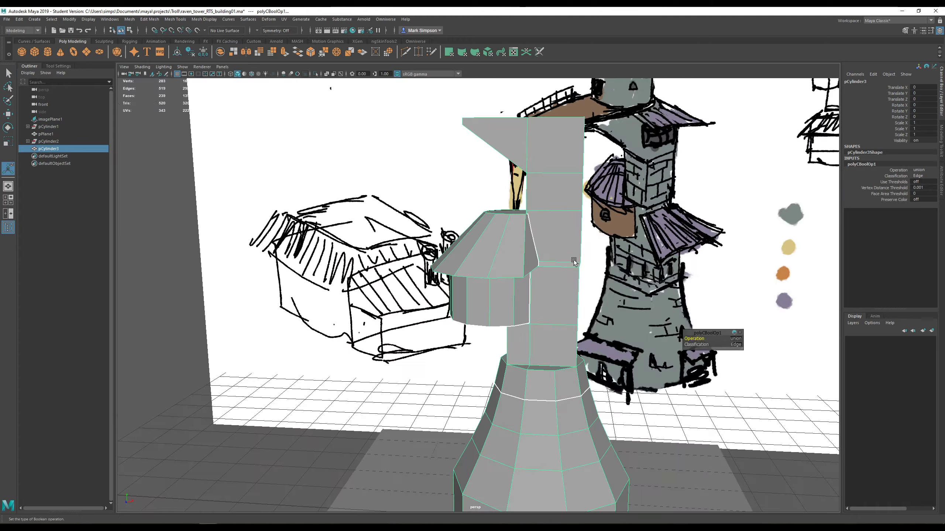
- Examine the vertices along the seam where the turret roof meets the shaft's ledge and side face
{"action": "scroll", "coordinate": [572, 263], "scroll_direction": "up", "scroll_amount": 4}
{"action": "middle_click_drag", "start_coordinate": [606, 231], "coordinate": [524, 283], "text": "alt"}
{"action": "scroll", "coordinate": [524, 283], "scroll_direction": "up", "scroll_amount": 2}
{"action": "scroll", "coordinate": [524, 282], "scroll_direction": "up", "scroll_amount": 4}
{"action": "left_click_drag", "start_coordinate": [552, 255], "coordinate": [481, 249], "text": "alt"}
{"action": "scroll", "coordinate": [538, 251], "scroll_direction": "up", "scroll_amount": 3}
{"action": "scroll", "coordinate": [431, 265], "scroll_direction": "up", "scroll_amount": 2}
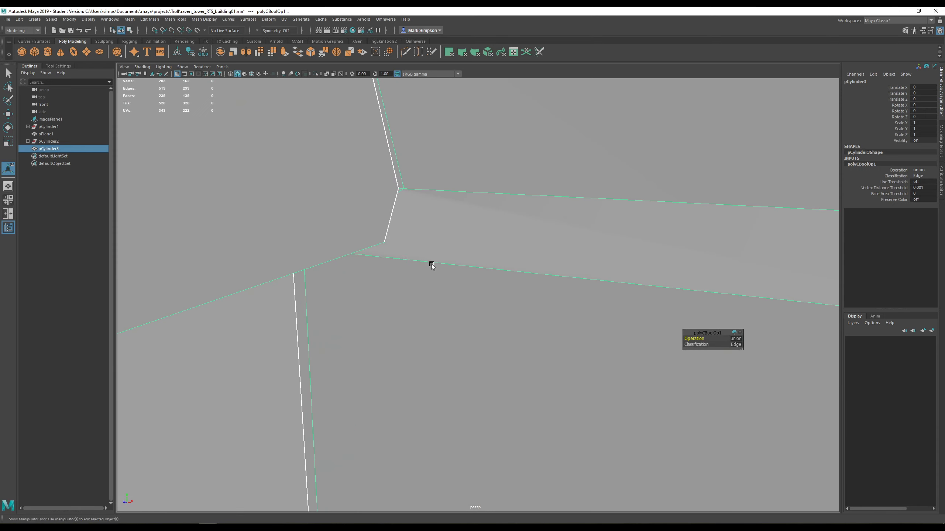
{"action": "right_click_drag", "start_coordinate": [392, 185], "coordinate": [355, 186]}
{"action": "left_click", "coordinate": [401, 189]}
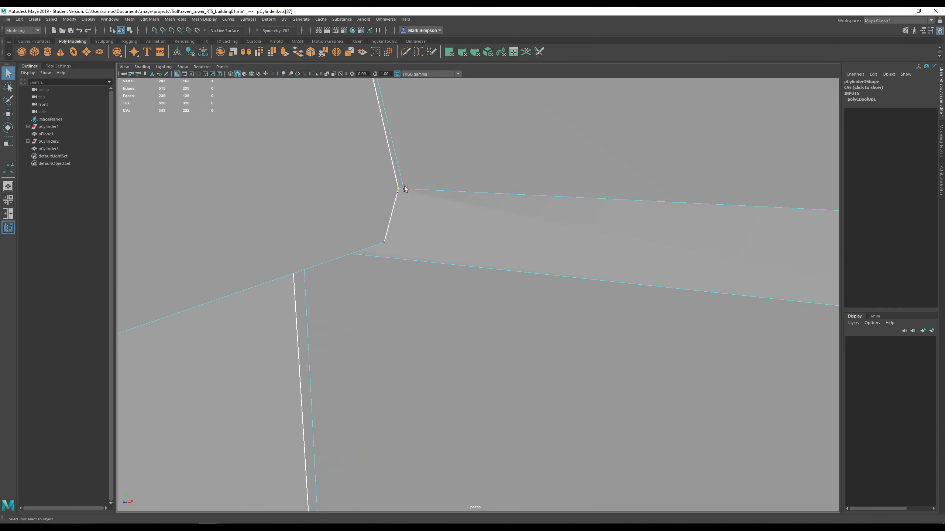
{"action": "middle_click_drag", "start_coordinate": [413, 201], "coordinate": [488, 257], "text": "alt"}
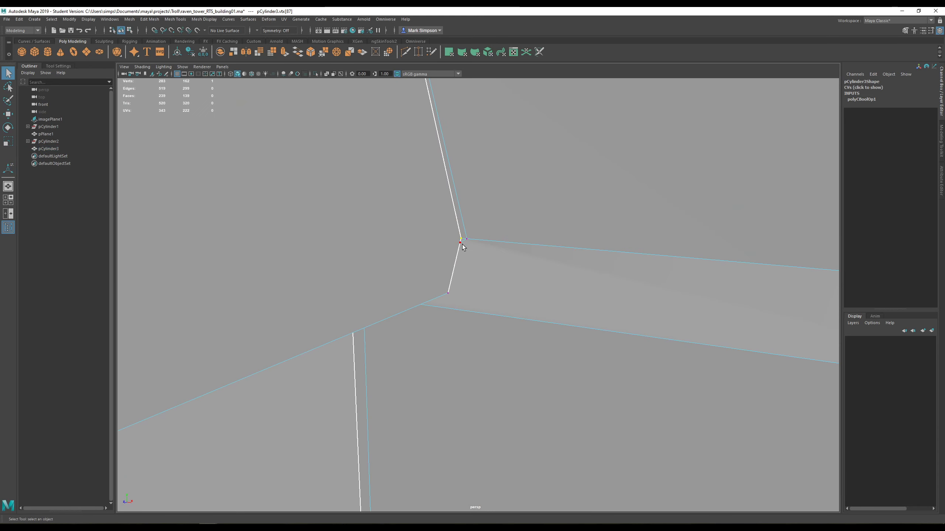
{"action": "key", "text": "ctrl+shift+a"}
{"action": "mouse_move", "coordinate": [471, 267]}
{"action": "left_mouse_down", "text": "alt"}
{"action": "mouse_move", "coordinate": [530, 229]}
{"action": "mouse_move", "coordinate": [525, 224]}
{"action": "mouse_move", "coordinate": [511, 276]}
{"action": "left_mouse_up", "text": "alt"}
{"action": "scroll", "coordinate": [506, 283], "scroll_direction": "up", "scroll_amount": 10}
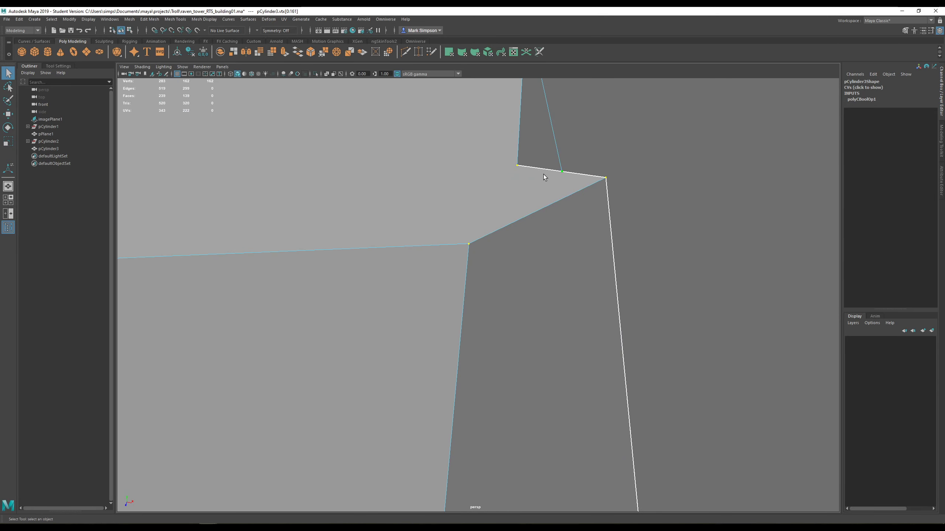
{"action": "scroll", "coordinate": [543, 213], "scroll_direction": "down", "scroll_amount": 5}
{"action": "scroll", "coordinate": [500, 227], "scroll_direction": "down", "scroll_amount": 3}
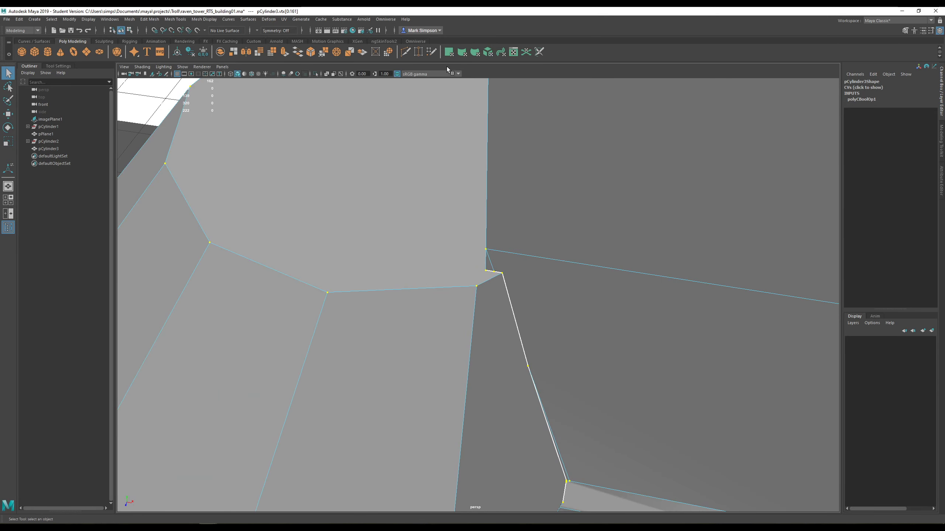
{"action": "left_click", "coordinate": [418, 51]}
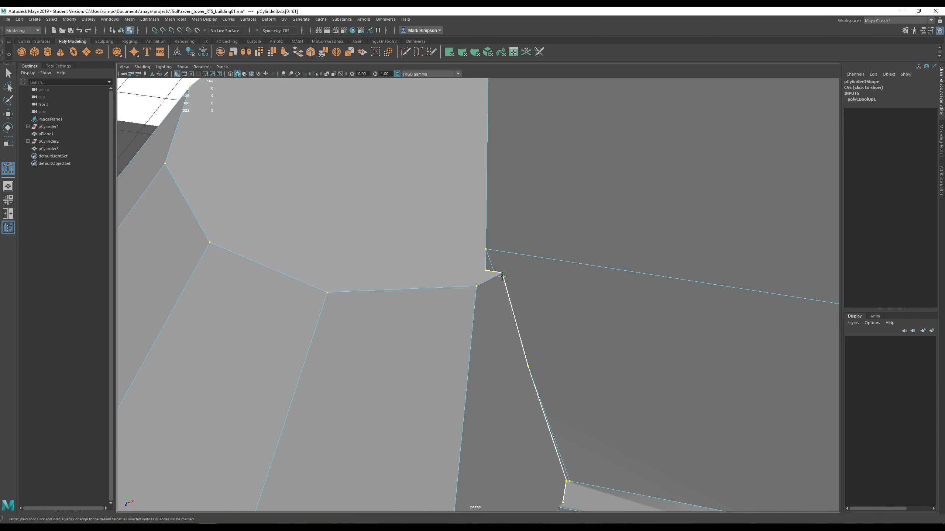
{"action": "left_click_drag", "start_coordinate": [502, 276], "coordinate": [497, 272]}
{"action": "left_click", "coordinate": [79, 30]}
{"action": "left_click", "coordinate": [7, 74]}
{"action": "left_click", "coordinate": [502, 273]}
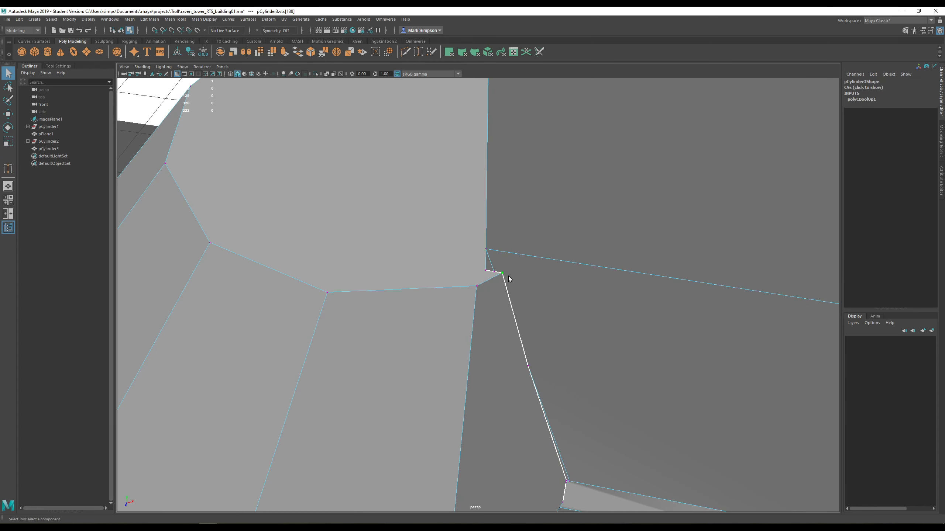
- Turn on Object Z symmetry and weld the two close vertices at the turret roof's upper corner against the shaft
{"action": "key", "text": "y"}
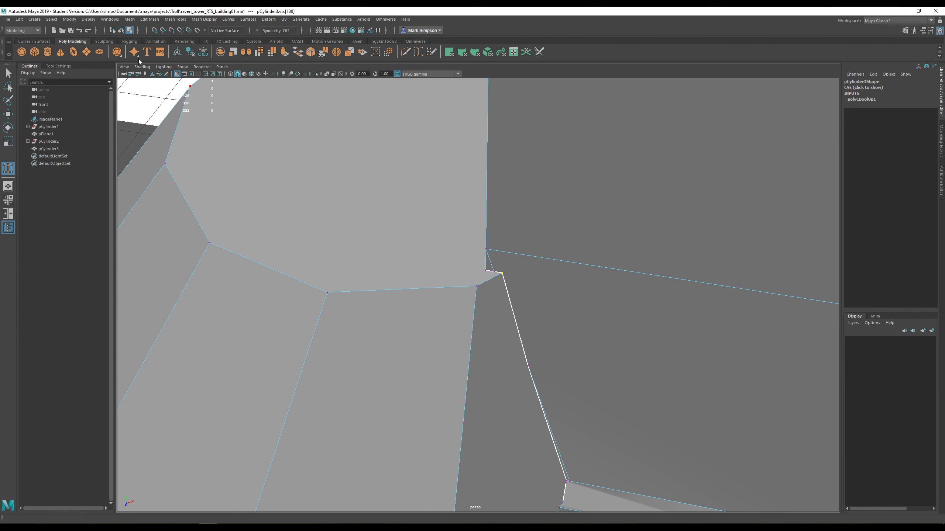
{"action": "left_click", "coordinate": [259, 30]}
{"action": "left_click", "coordinate": [275, 56]}
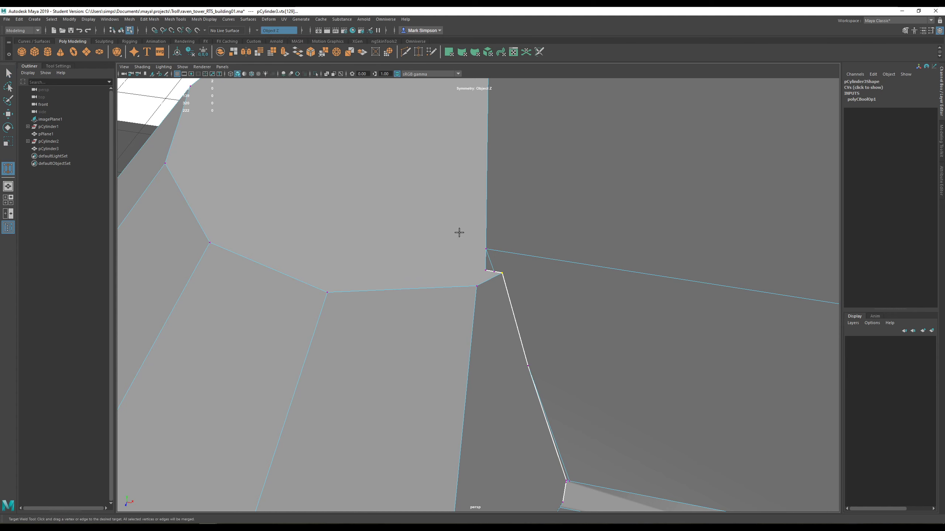
{"action": "left_click_drag", "start_coordinate": [501, 272], "coordinate": [522, 271]}
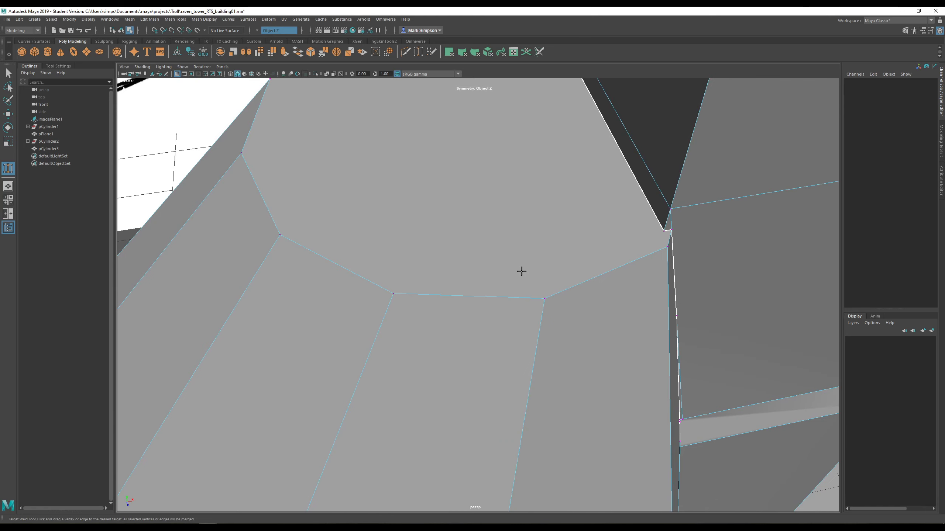
{"action": "left_click_drag", "start_coordinate": [658, 232], "coordinate": [629, 254]}
{"action": "scroll", "coordinate": [621, 252], "scroll_direction": "down", "scroll_amount": 4}
{"action": "left_click_drag", "start_coordinate": [547, 223], "coordinate": [599, 161], "text": "alt"}
{"action": "key", "text": "ctrl+z"}
{"action": "key", "text": "ctrl+z"}
{"action": "scroll", "coordinate": [547, 212], "scroll_direction": "up", "scroll_amount": 3}
{"action": "scroll", "coordinate": [535, 216], "scroll_direction": "up", "scroll_amount": 4}
{"action": "left_click_drag", "start_coordinate": [641, 216], "coordinate": [632, 228], "text": "alt"}
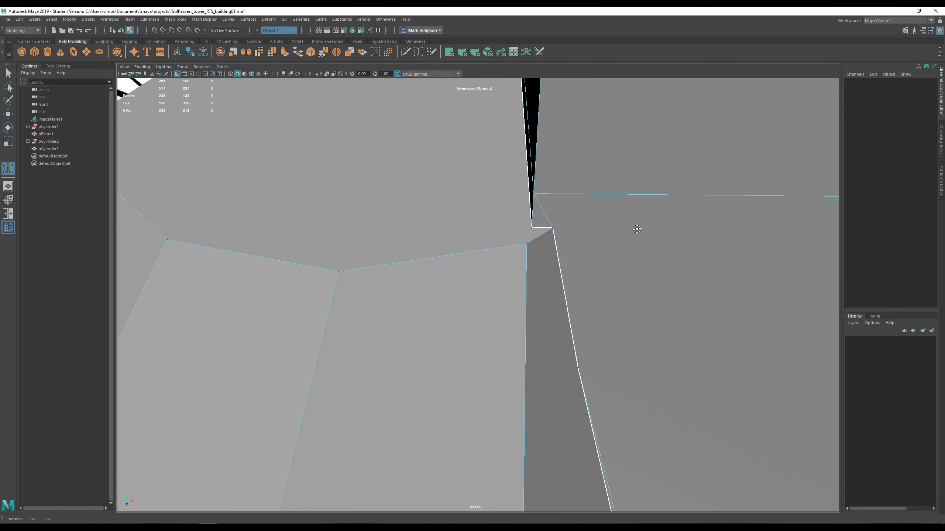
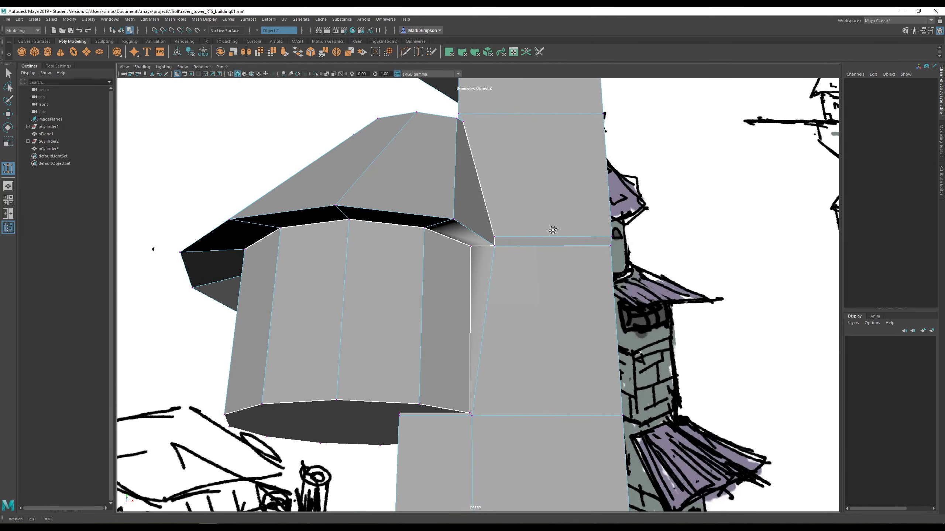
- Cut a mirrored edge from the turret wall's bottom corner to the nearby vertex on the shaft's horizontal edge
{"action": "middle_click_drag", "start_coordinate": [529, 289], "coordinate": [531, 159], "text": "alt"}
{"action": "scroll", "coordinate": [496, 282], "scroll_direction": "up", "scroll_amount": 5}
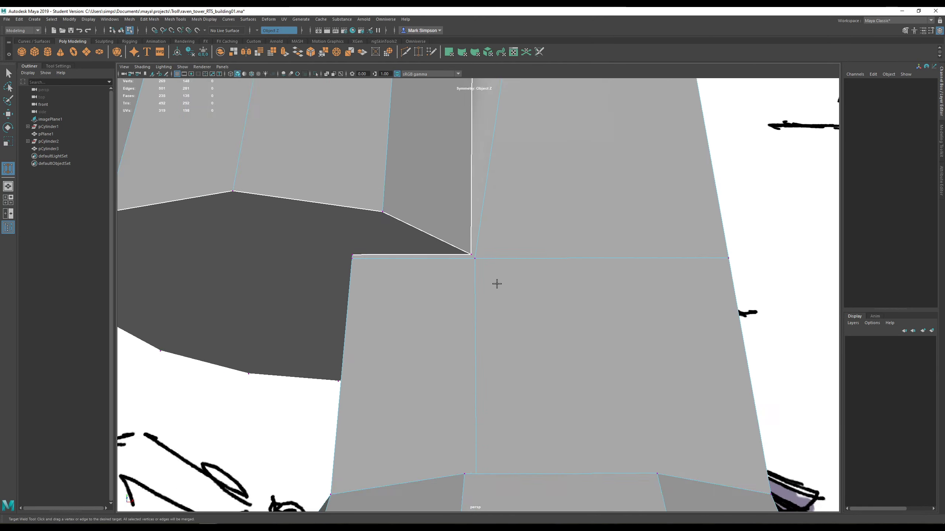
{"action": "scroll", "coordinate": [491, 276], "scroll_direction": "down", "scroll_amount": 5}
{"action": "scroll", "coordinate": [508, 298], "scroll_direction": "up", "scroll_amount": 6}
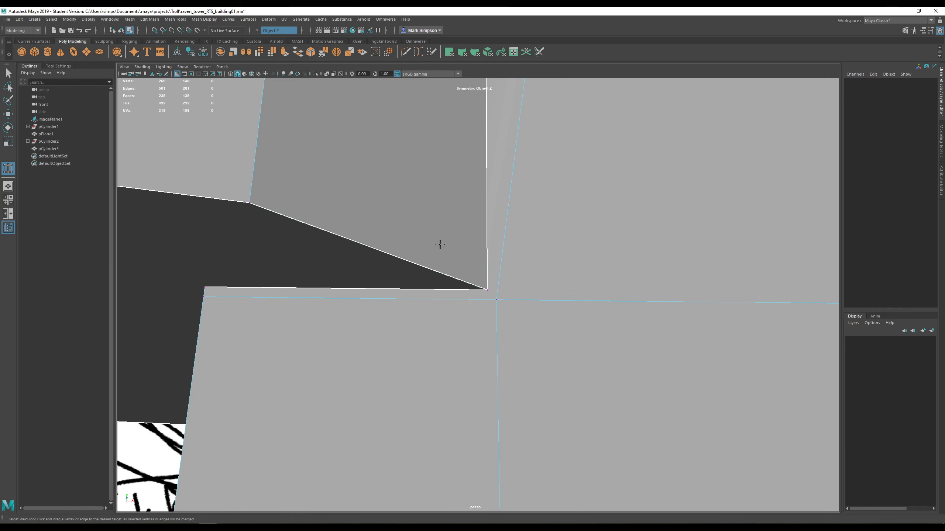
{"action": "left_click", "coordinate": [487, 290]}
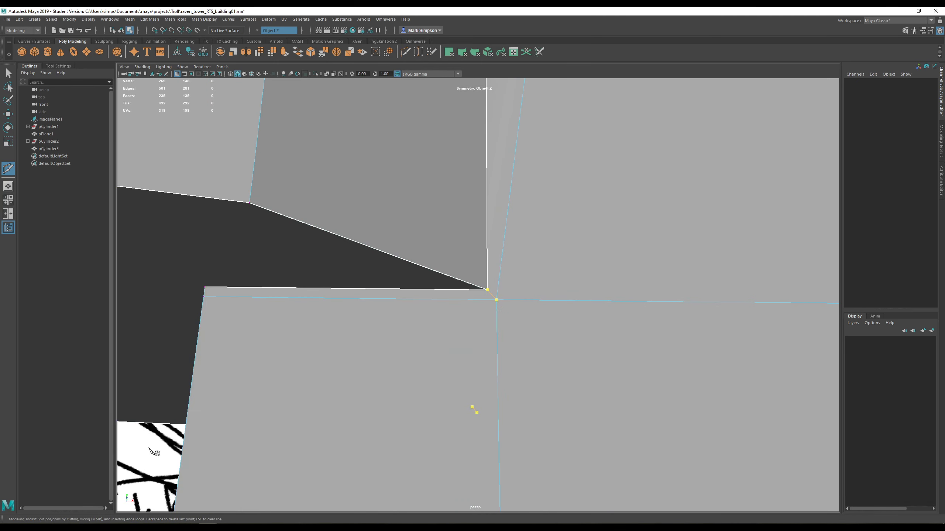
{"action": "left_click_drag", "start_coordinate": [420, 320], "coordinate": [498, 299], "text": "alt"}
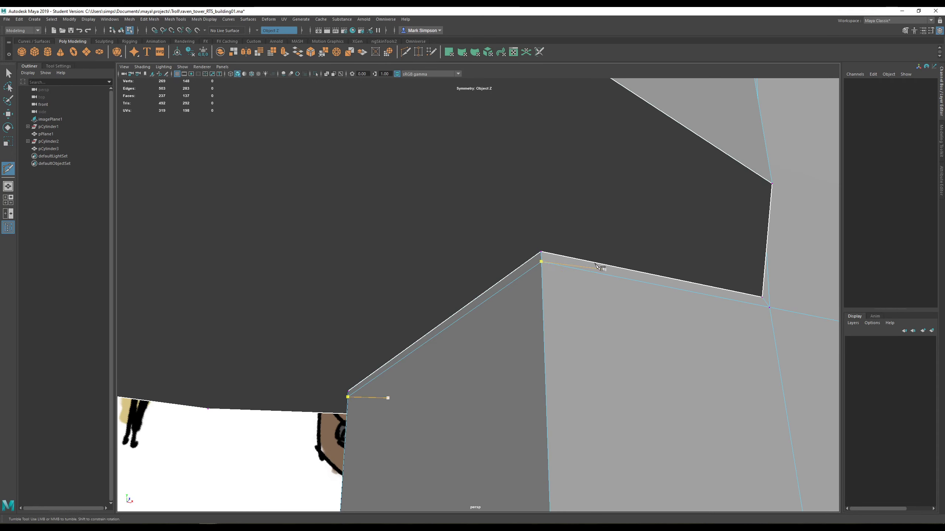
{"action": "right_click", "coordinate": [515, 274]}
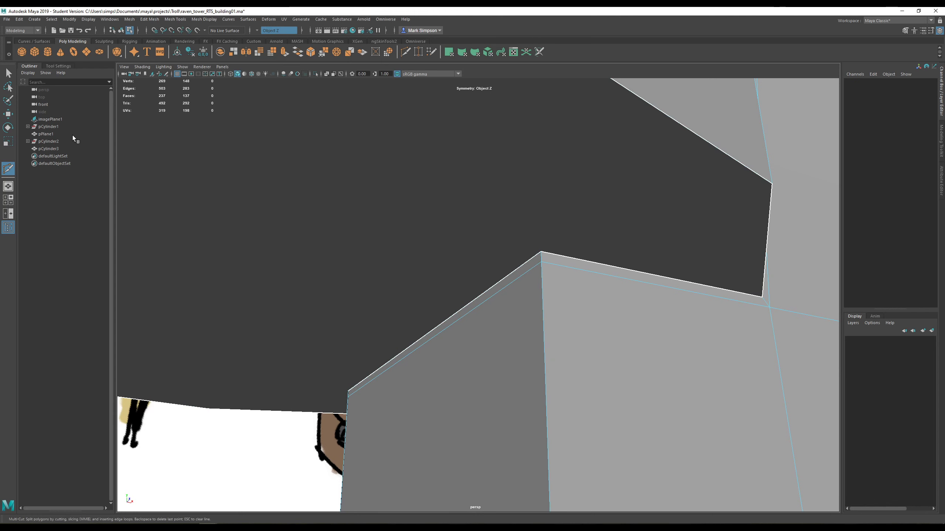
- Examine the narrow faces under and beside the turret and the roof's side face where they meet the shaft
{"action": "key", "text": "q"}
{"action": "left_click", "coordinate": [630, 277]}
{"action": "left_click", "coordinate": [630, 277]}
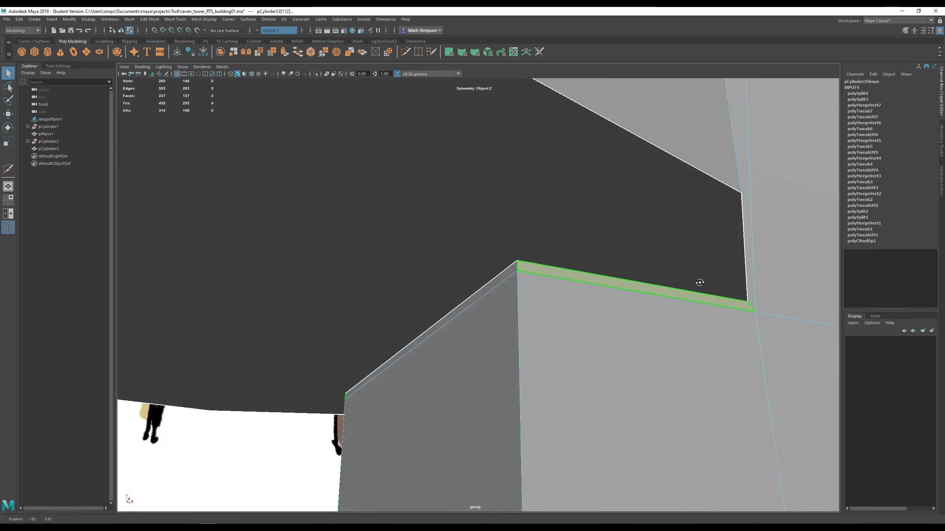
{"action": "left_click_drag", "start_coordinate": [630, 277], "coordinate": [504, 226], "text": "alt"}
{"action": "middle_click_drag", "start_coordinate": [504, 226], "coordinate": [510, 233], "text": "alt"}
{"action": "left_click_drag", "start_coordinate": [509, 233], "coordinate": [478, 288], "text": "alt"}
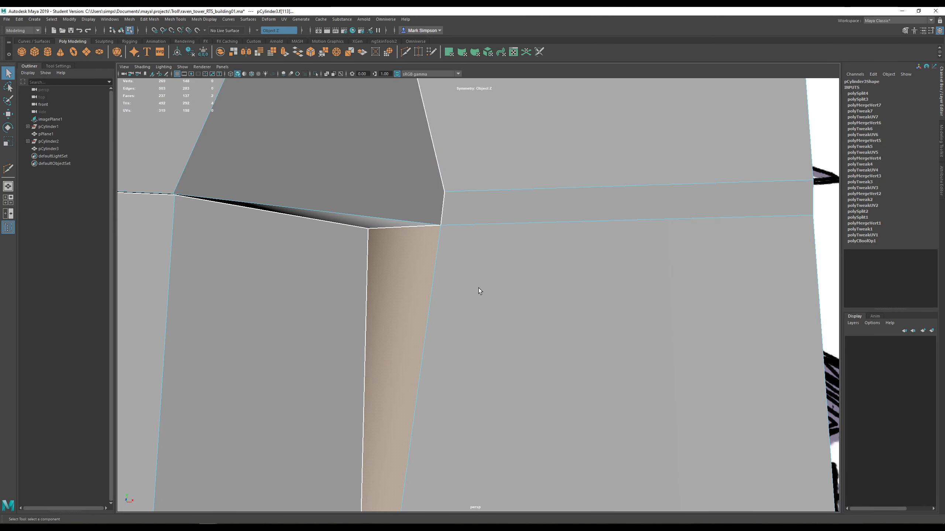
{"action": "left_click", "coordinate": [480, 208]}
{"action": "left_click_drag", "start_coordinate": [481, 208], "coordinate": [416, 200], "text": "alt"}
{"action": "middle_click_drag", "start_coordinate": [416, 201], "coordinate": [481, 283], "text": "alt"}
{"action": "left_click_drag", "start_coordinate": [480, 283], "coordinate": [397, 161], "text": "alt"}
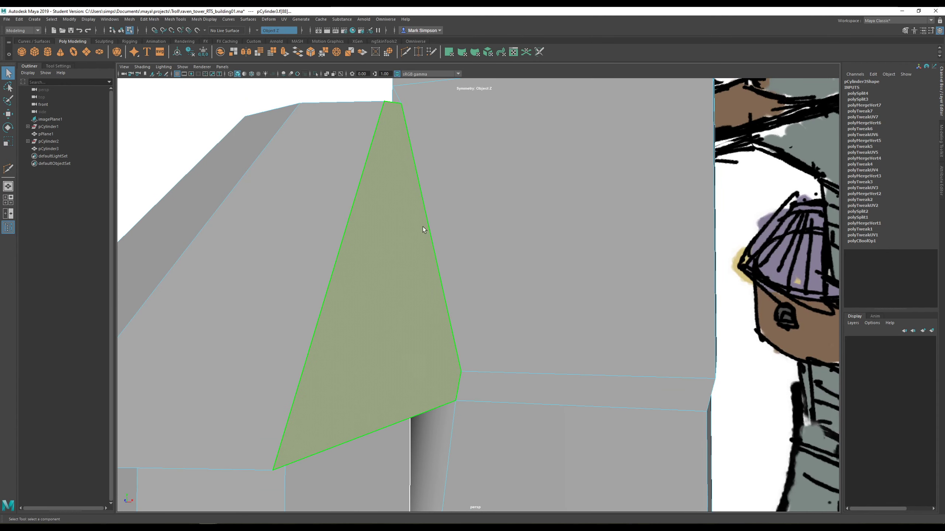
- Try to cut a mirrored edge line around the turret roof with Multi-Cut, level with the seam corner at the shaft's ledge
{"action": "left_click_drag", "start_coordinate": [480, 387], "coordinate": [510, 344], "text": "alt"}
{"action": "scroll", "coordinate": [510, 345], "scroll_direction": "down", "scroll_amount": 3}
{"action": "scroll", "coordinate": [510, 344], "scroll_direction": "down", "scroll_amount": 2}
{"action": "left_click", "coordinate": [405, 53]}
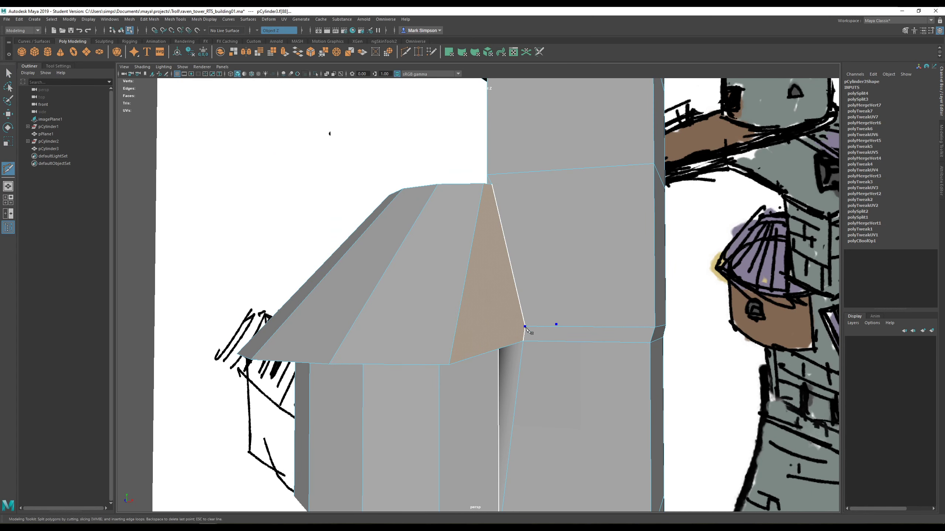
{"action": "left_click", "coordinate": [456, 332]}
{"action": "left_click_drag", "start_coordinate": [411, 356], "coordinate": [493, 363], "text": "alt"}
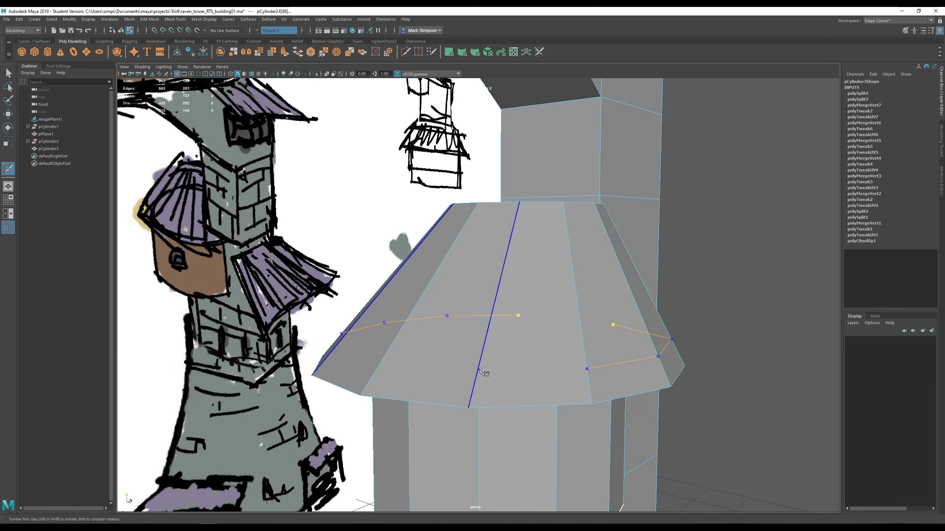
{"action": "mouse_move", "coordinate": [483, 372]}
{"action": "left_mouse_down", "text": "alt"}
{"action": "mouse_move", "coordinate": [463, 372]}
{"action": "mouse_move", "coordinate": [485, 374]}
{"action": "left_mouse_up", "text": "alt"}
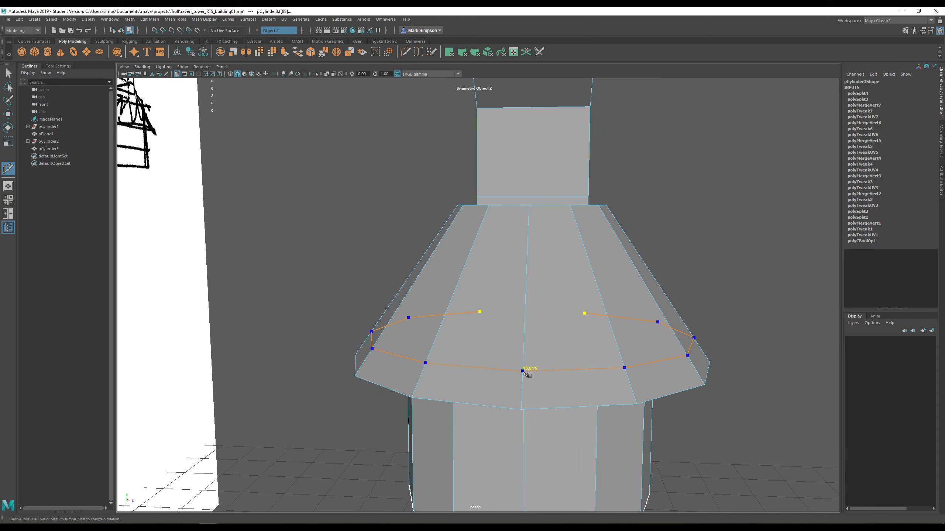
{"action": "key", "text": "Return"}
{"action": "left_click_drag", "start_coordinate": [763, 338], "coordinate": [366, 340], "text": "alt"}
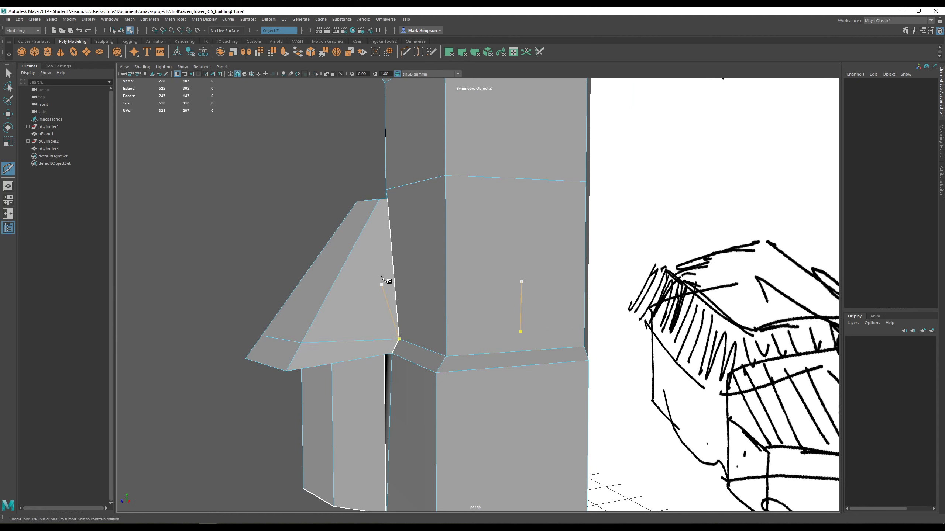
{"action": "middle_click_drag", "start_coordinate": [336, 340], "coordinate": [508, 312], "text": "alt"}
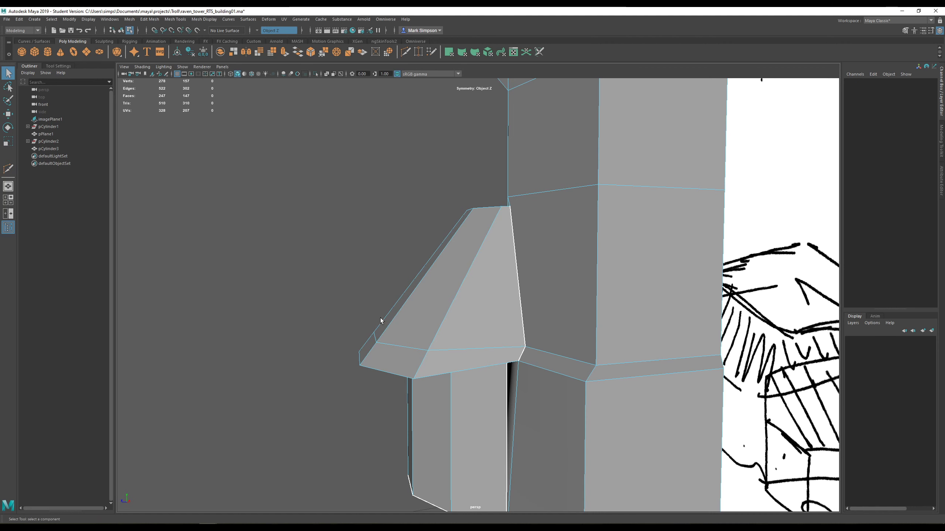
{"action": "key", "text": "ctrl+z"}
- Apply an automatic UV projection to the mirrored roof side faces beside the shaft and display the checker map on the model
{"action": "mouse_move", "coordinate": [380, 321]}
{"action": "left_mouse_down", "text": "alt"}
{"action": "mouse_move", "coordinate": [409, 320]}
{"action": "mouse_move", "coordinate": [383, 319]}
{"action": "left_mouse_up", "text": "alt"}
{"action": "left_click", "coordinate": [460, 330]}
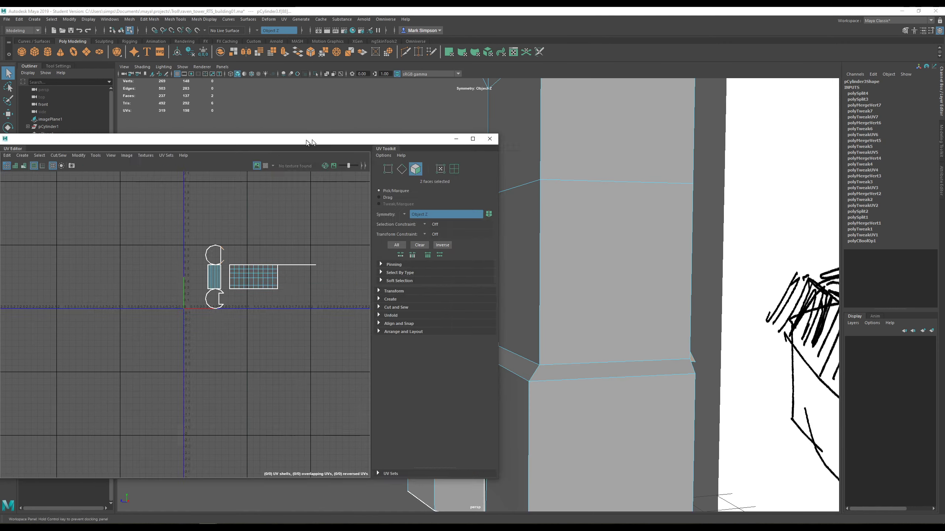
{"action": "left_click_drag", "start_coordinate": [308, 140], "coordinate": [833, 137]}
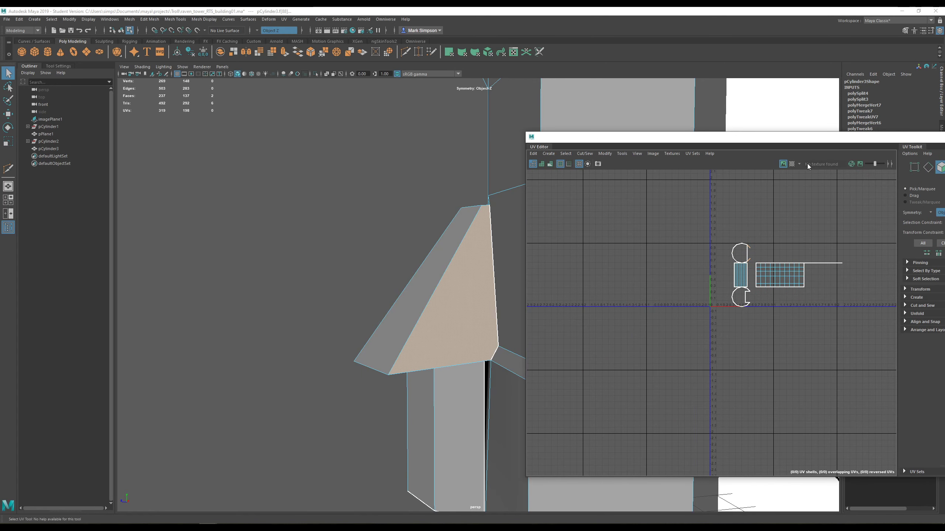
{"action": "left_click", "coordinate": [791, 163]}
{"action": "left_click", "coordinate": [284, 19]}
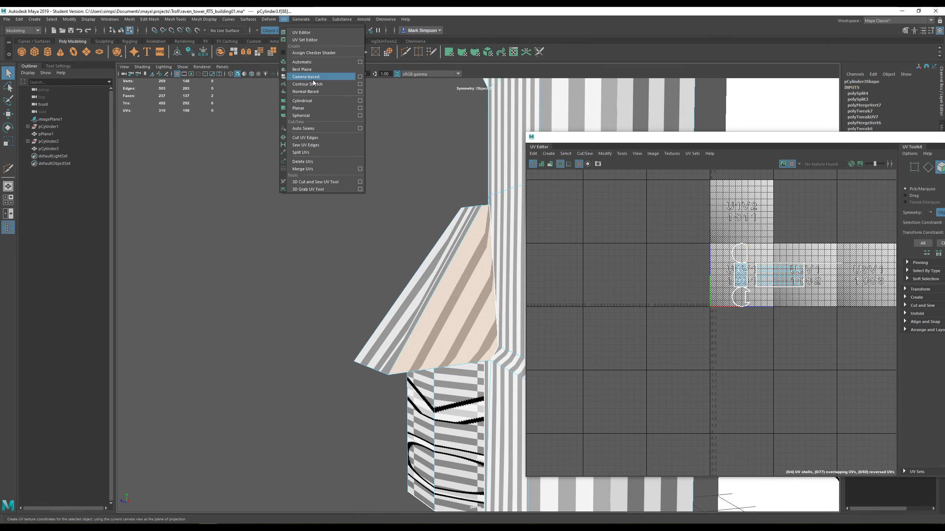
{"action": "left_click", "coordinate": [305, 76]}
- Select the UV at the projected roof side face's lower seam corner in the UV Editor
{"action": "scroll", "coordinate": [734, 308], "scroll_direction": "up", "scroll_amount": 5}
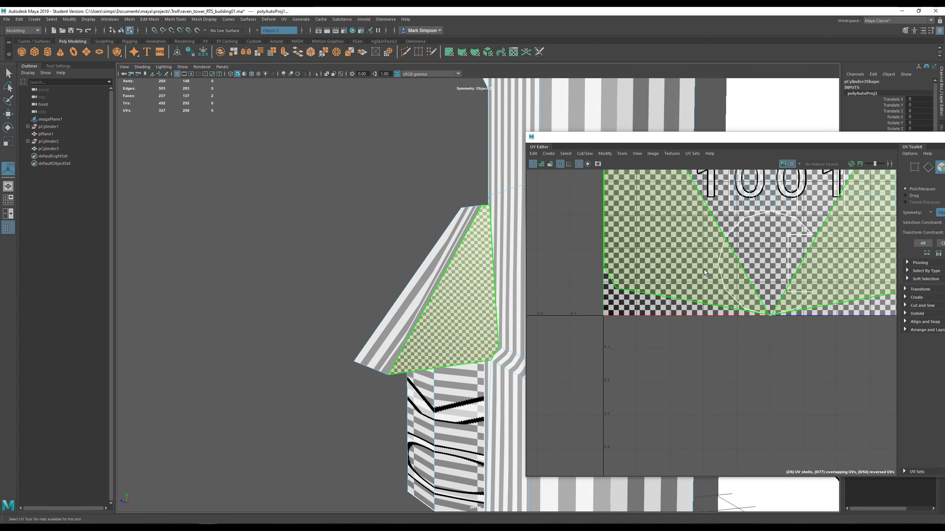
{"action": "right_click", "coordinate": [697, 266]}
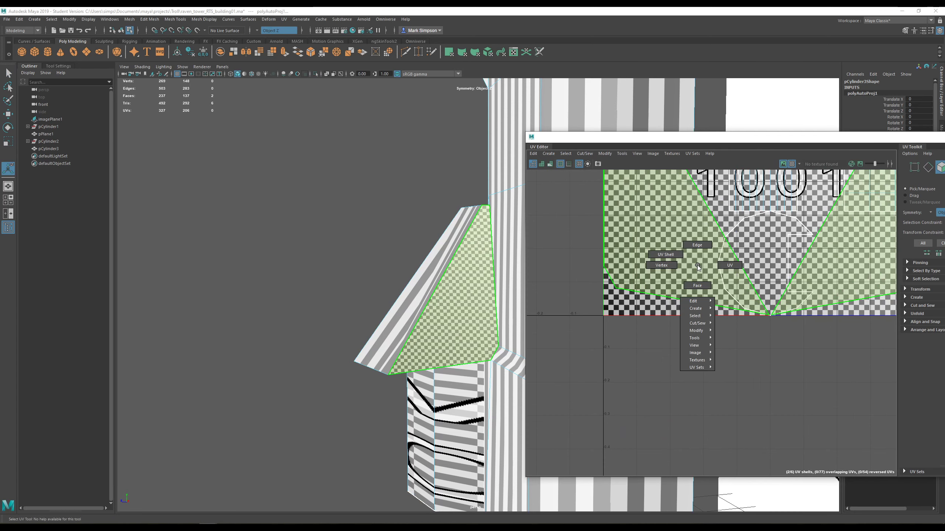
{"action": "left_click", "coordinate": [729, 266]}
{"action": "left_click", "coordinate": [613, 288]}
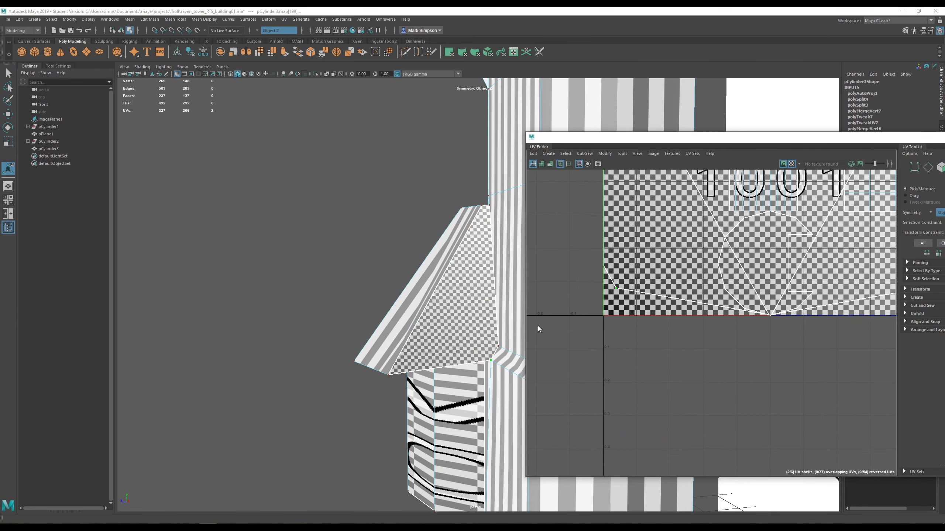
{"action": "left_click_drag", "start_coordinate": [437, 301], "coordinate": [382, 305], "text": "alt"}
{"action": "scroll", "coordinate": [607, 314], "scroll_direction": "up", "scroll_amount": 2}
{"action": "scroll", "coordinate": [610, 316], "scroll_direction": "up", "scroll_amount": 2}
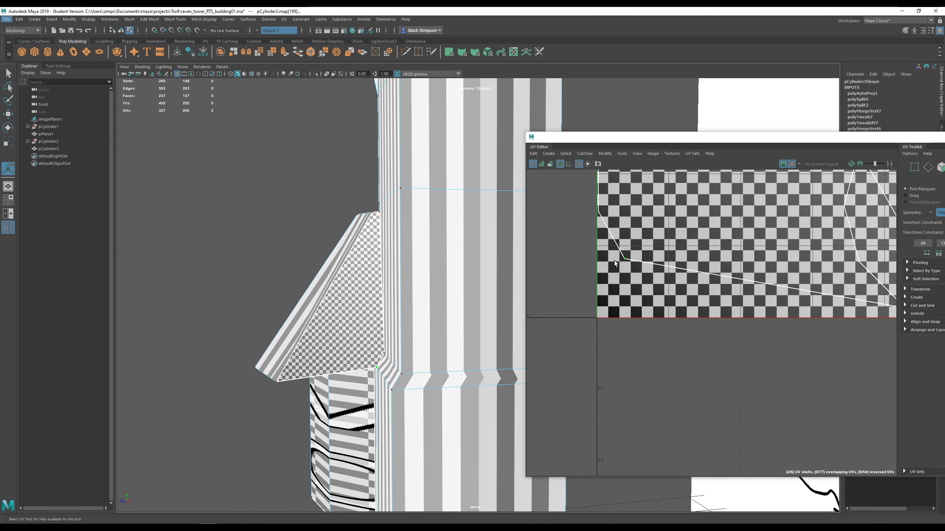
- Turn symmetry off and try to move the UV at the roof side face's lower seam corner
{"action": "key", "text": "w"}
{"action": "scroll", "coordinate": [630, 259], "scroll_direction": "down", "scroll_amount": 2}
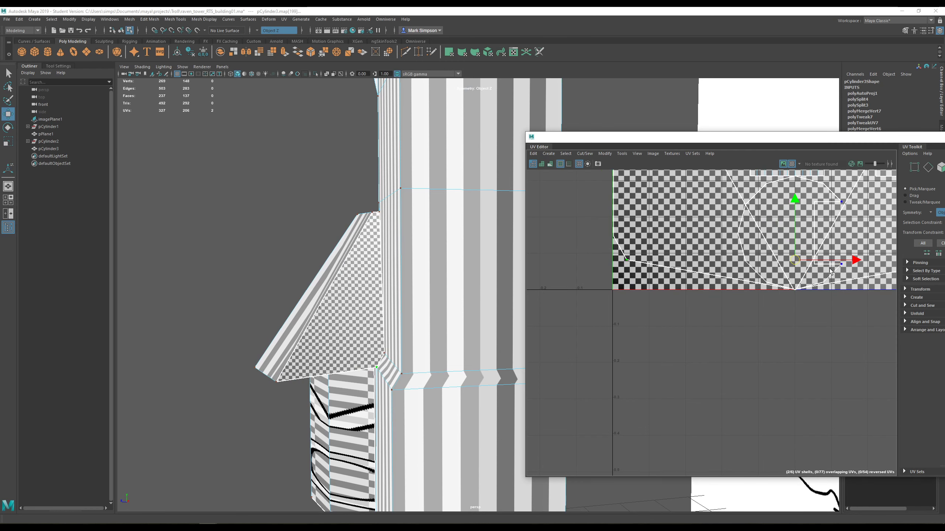
{"action": "left_click", "coordinate": [258, 30]}
{"action": "left_click", "coordinate": [266, 37]}
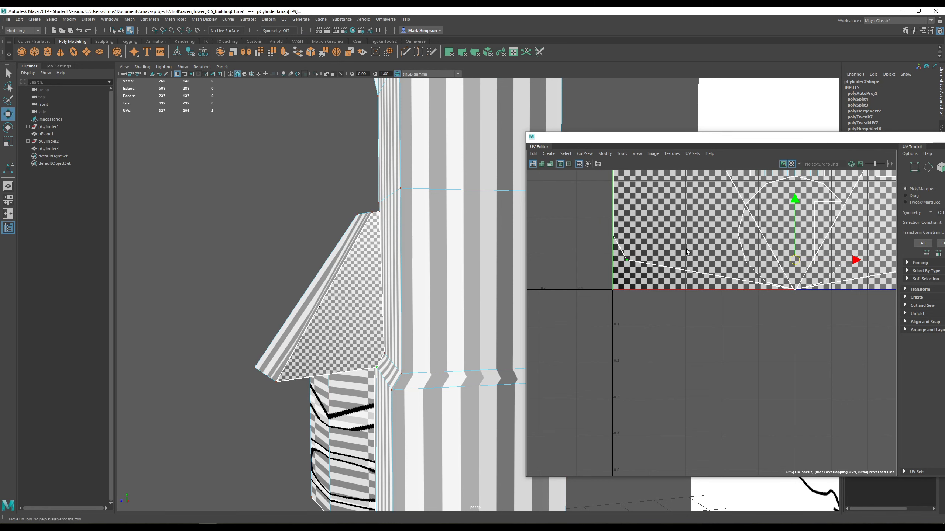
{"action": "left_click_drag", "start_coordinate": [619, 252], "coordinate": [655, 261]}
{"action": "key", "text": "ctrl+z"}
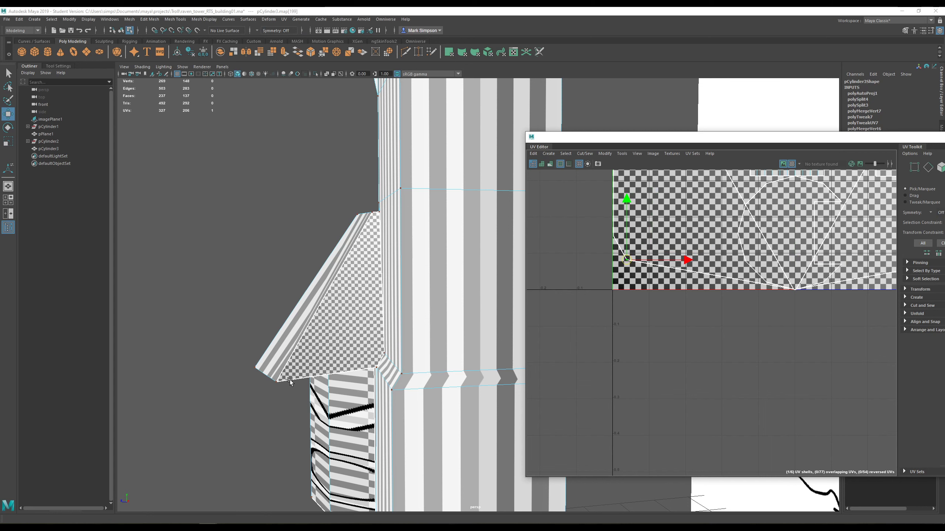
- Shift the UV of the roof side face's upper ledge corner inward in the UV layout, undoing the further outward shift
{"action": "left_click", "coordinate": [382, 353]}
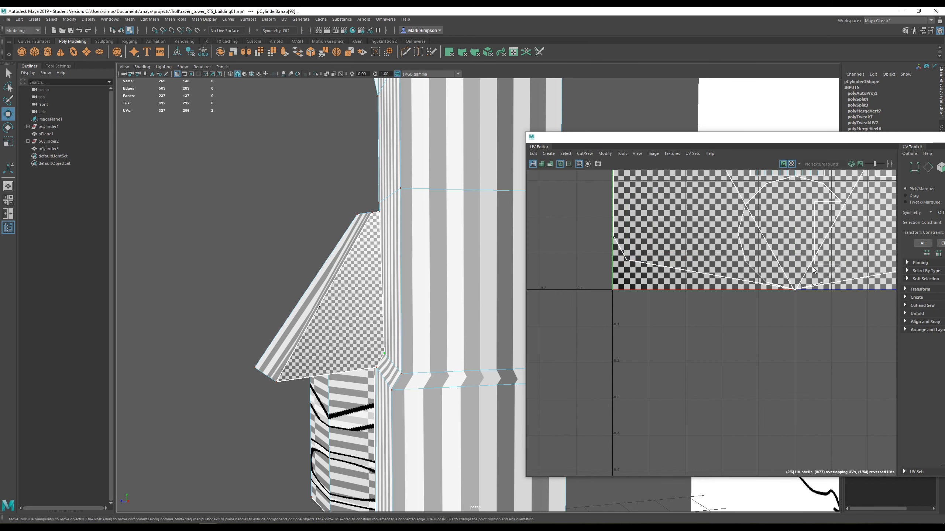
{"action": "middle_click_drag", "start_coordinate": [812, 270], "coordinate": [654, 300], "text": "alt"}
{"action": "left_click", "coordinate": [816, 268]}
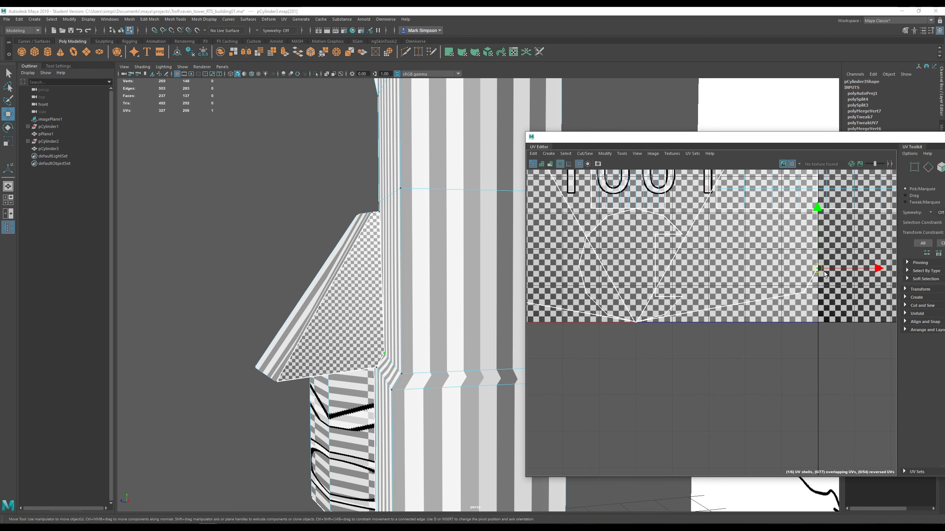
{"action": "left_click_drag", "start_coordinate": [817, 267], "coordinate": [785, 271]}
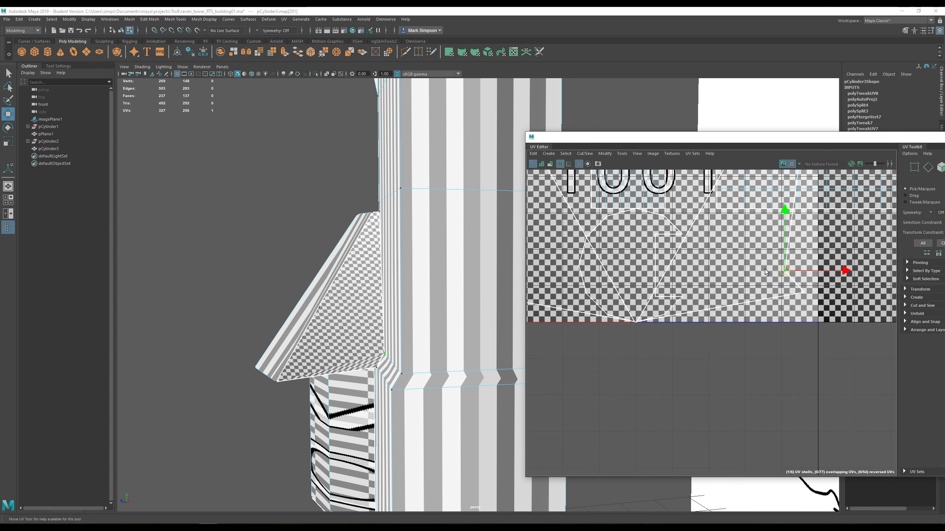
{"action": "left_click_drag", "start_coordinate": [788, 271], "coordinate": [828, 283]}
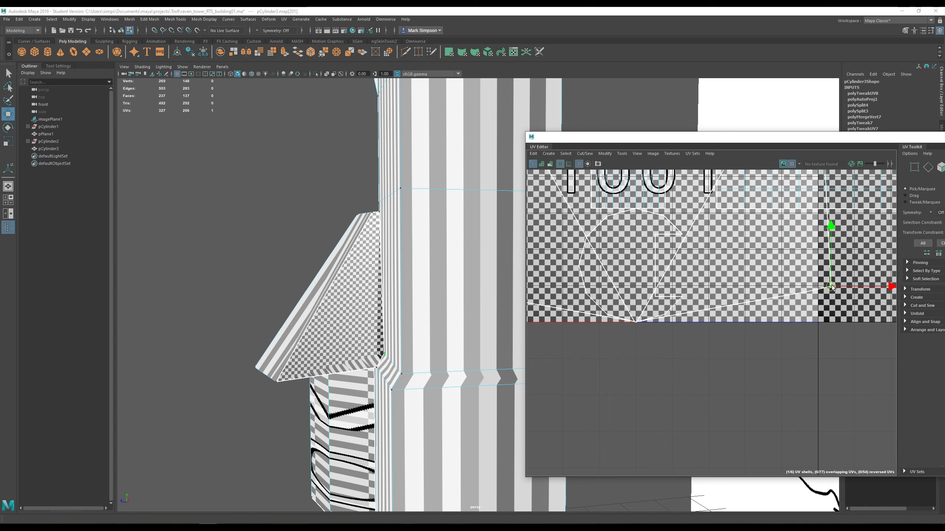
{"action": "key", "text": "ctrl+z"}
- Check the texture stretching on the roof side face, return to object selection and hide the checker map
{"action": "left_click_drag", "start_coordinate": [425, 386], "coordinate": [494, 370], "text": "alt"}
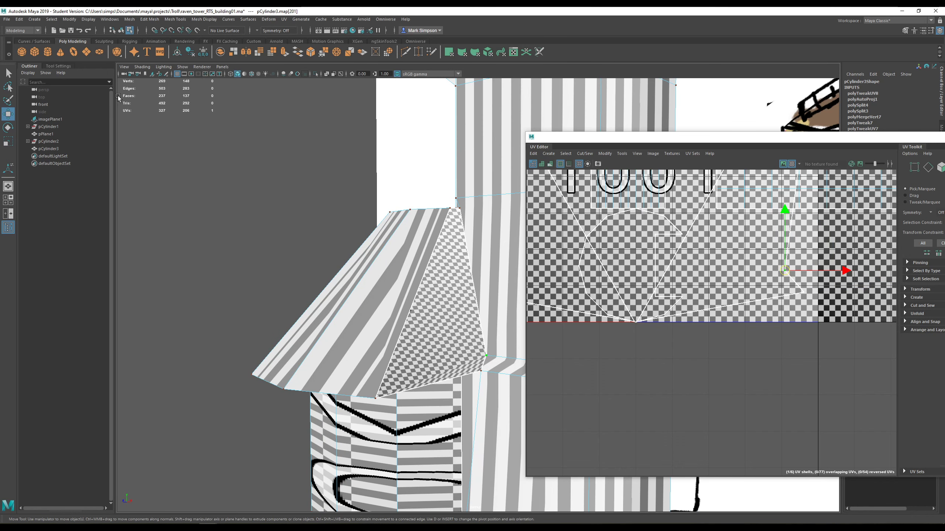
{"action": "middle_click_drag", "start_coordinate": [466, 370], "coordinate": [392, 293], "text": "alt"}
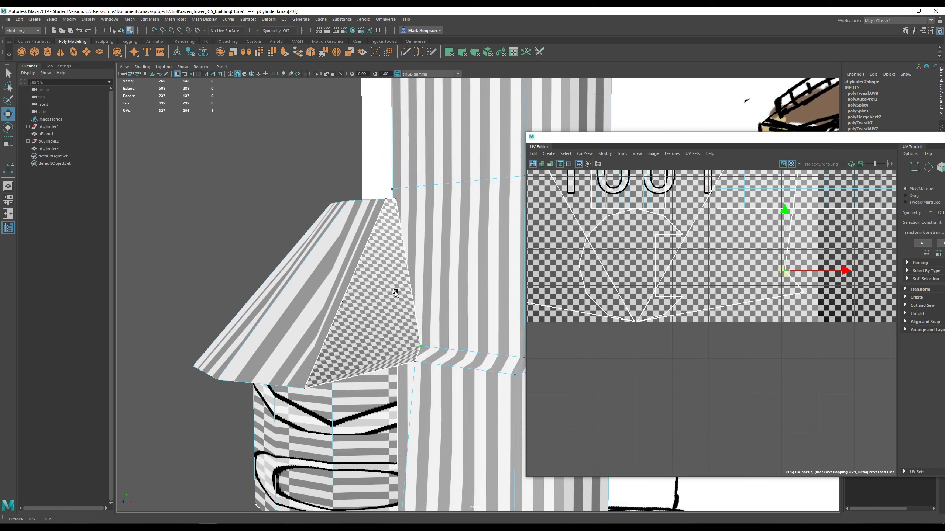
{"action": "right_click_drag", "start_coordinate": [363, 232], "coordinate": [374, 198]}
{"action": "scroll", "coordinate": [655, 312], "scroll_direction": "down", "scroll_amount": 3}
{"action": "left_click", "coordinate": [792, 164]}
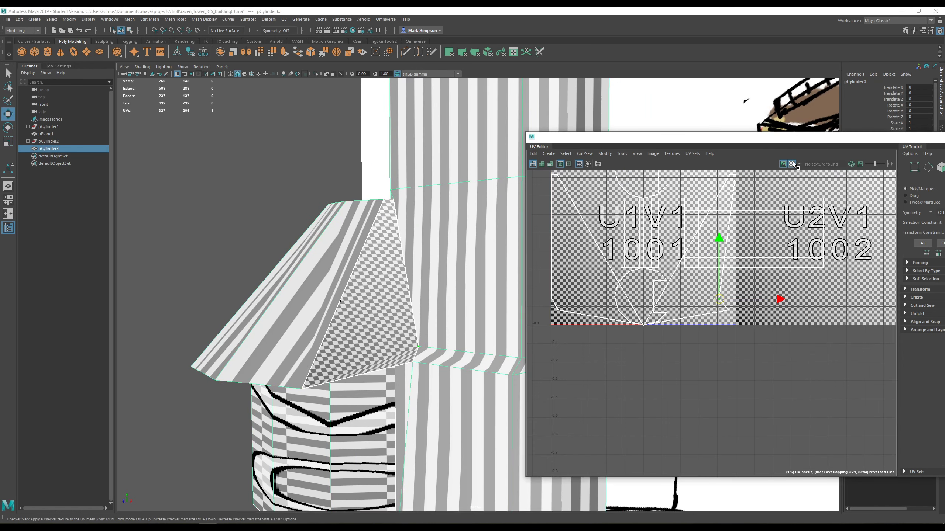
{"action": "scroll", "coordinate": [533, 307], "scroll_direction": "down", "scroll_amount": 2}
{"action": "scroll", "coordinate": [529, 308], "scroll_direction": "down", "scroll_amount": 1}
- Turn on Object Z symmetry and cut a mirrored edge line around the turret roof from the upper ledge corner with Multi-Cut
{"action": "left_click", "coordinate": [405, 52]}
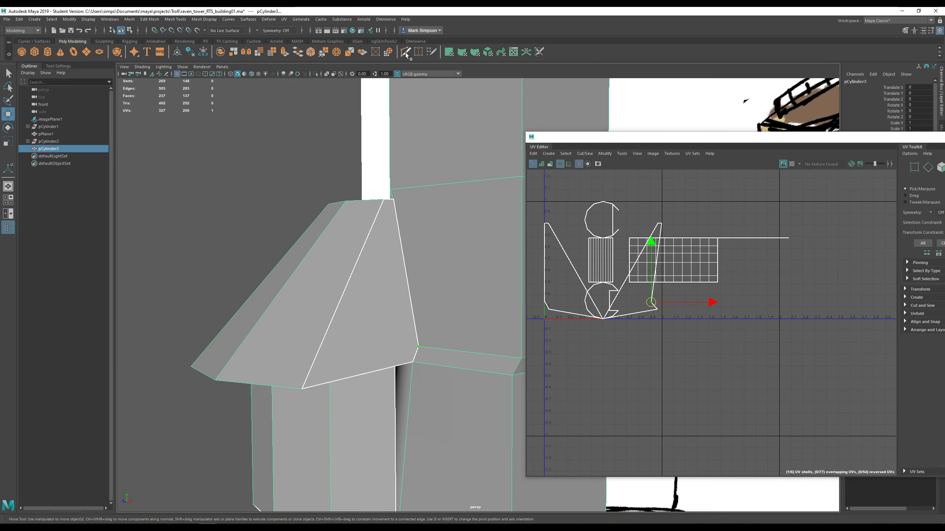
{"action": "left_click", "coordinate": [418, 347]}
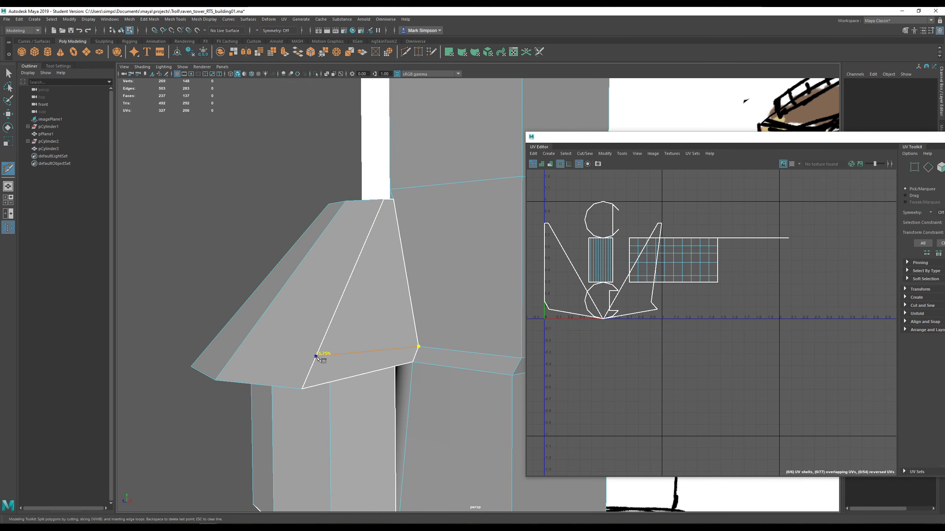
{"action": "left_click_drag", "start_coordinate": [316, 357], "coordinate": [407, 388], "text": "alt"}
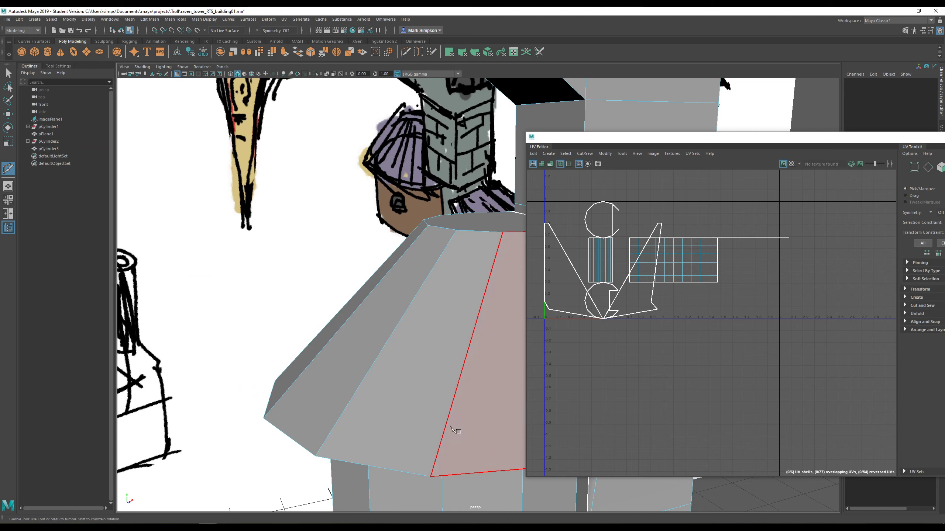
{"action": "left_click_drag", "start_coordinate": [483, 370], "coordinate": [346, 271], "text": "alt"}
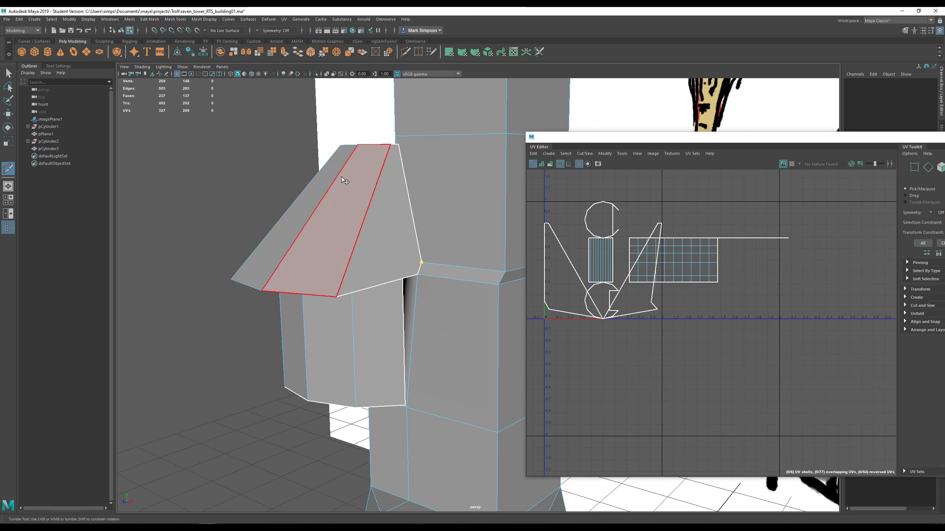
{"action": "left_click", "coordinate": [259, 30]}
{"action": "left_click", "coordinate": [279, 72]}
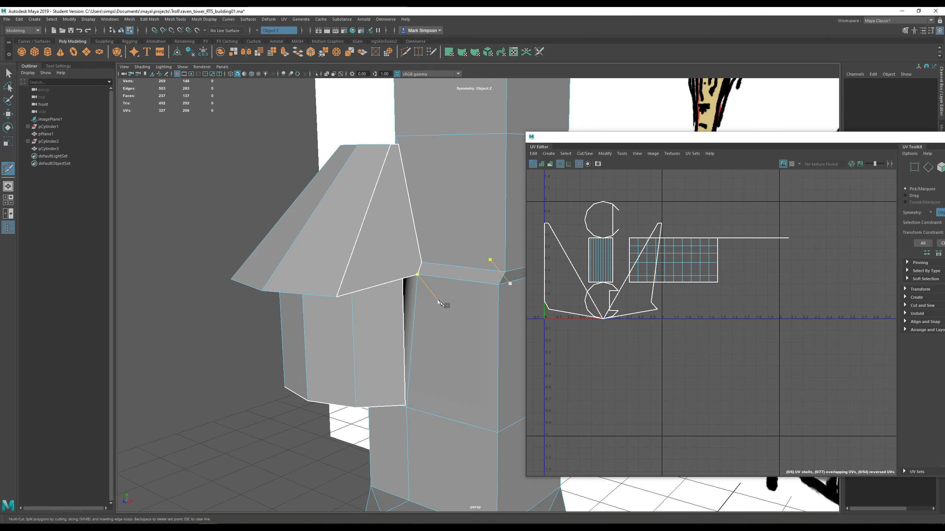
{"action": "left_click", "coordinate": [422, 263]}
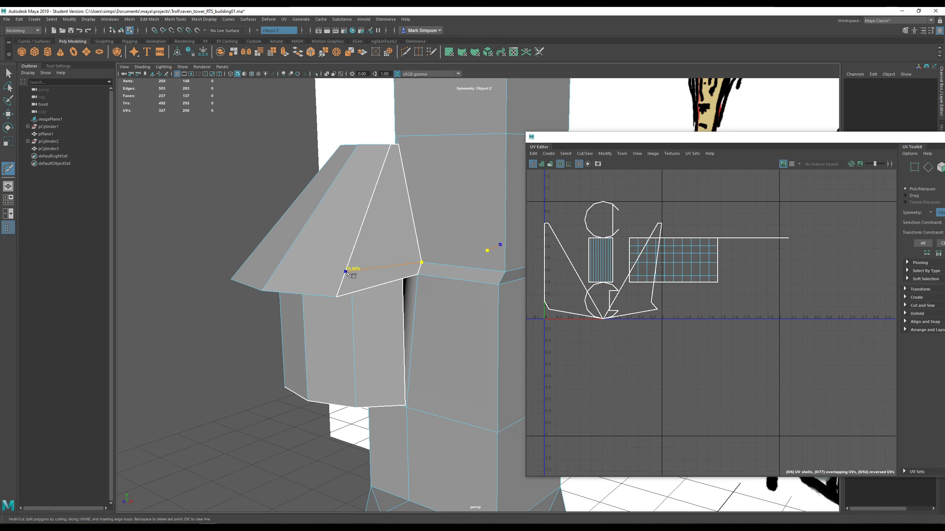
{"action": "left_click_drag", "start_coordinate": [333, 293], "coordinate": [357, 316], "text": "alt"}
{"action": "left_click", "coordinate": [322, 297]}
{"action": "left_click", "coordinate": [333, 319]}
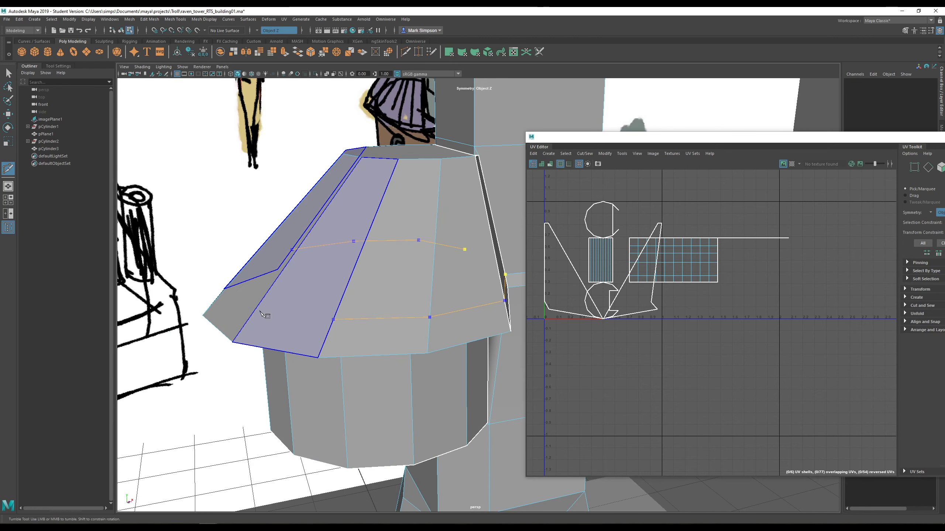
{"action": "left_click_drag", "start_coordinate": [259, 312], "coordinate": [347, 319], "text": "alt"}
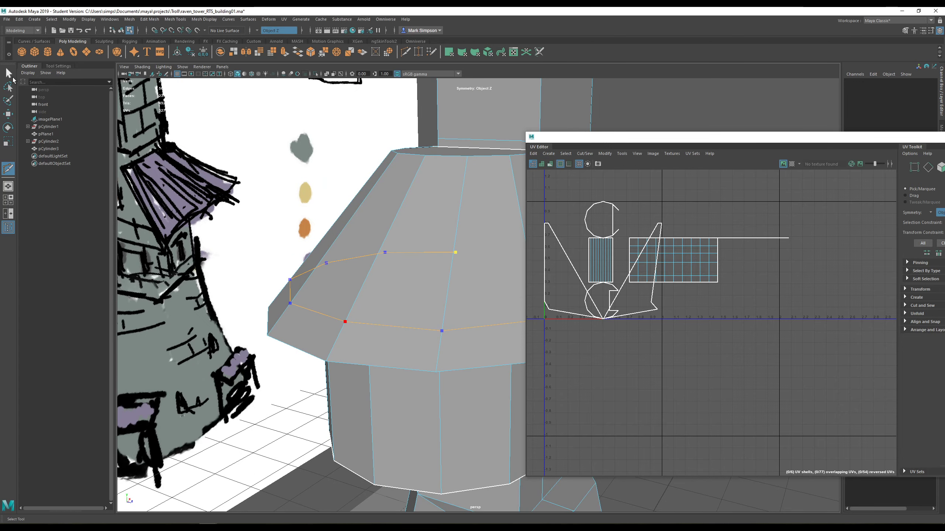
{"action": "left_click", "coordinate": [13, 78]}
- Select the new lower edge ring around the turret roof, leaving the tower's own edges out of the selection
{"action": "scroll", "coordinate": [466, 330], "scroll_direction": "down", "scroll_amount": 3}
{"action": "left_click_drag", "start_coordinate": [468, 329], "coordinate": [431, 339], "text": "alt"}
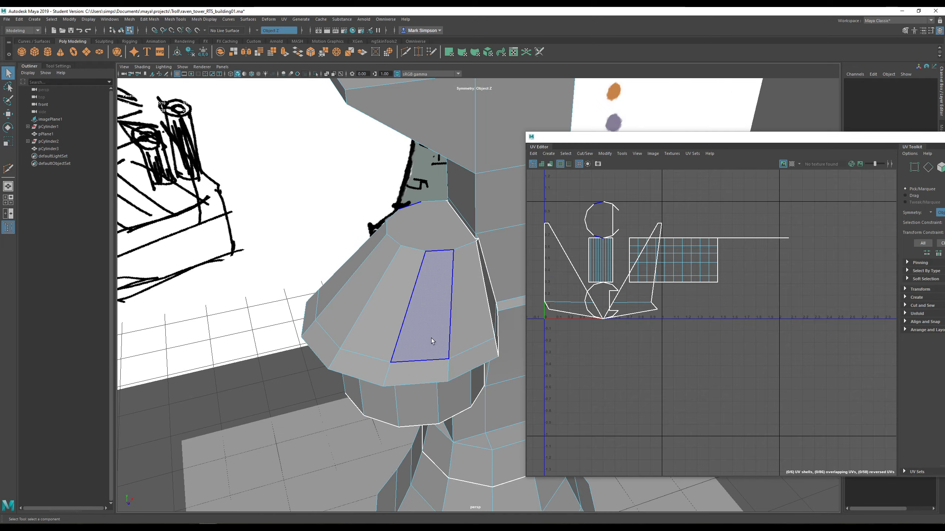
{"action": "right_click", "coordinate": [417, 307]}
{"action": "left_click", "coordinate": [416, 289]}
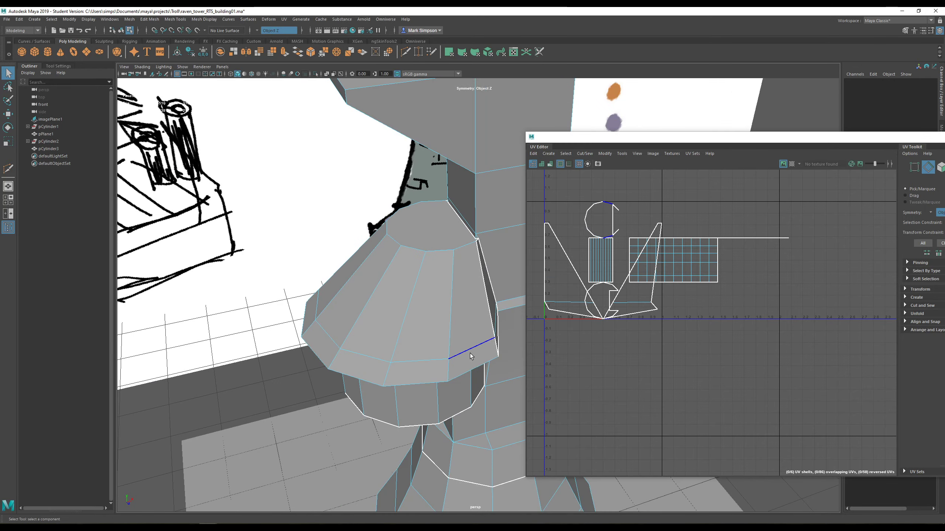
{"action": "left_click", "coordinate": [469, 352]}
{"action": "left_click_drag", "start_coordinate": [471, 349], "coordinate": [323, 298], "text": "alt"}
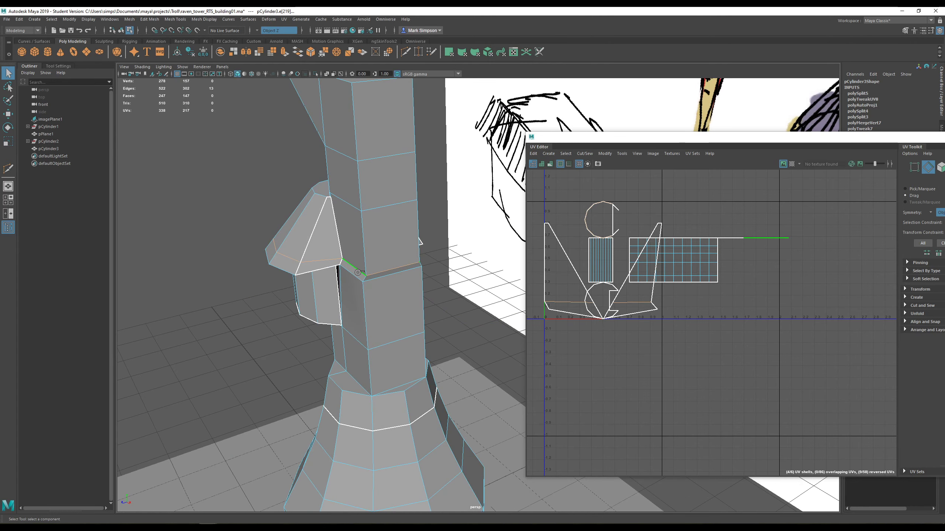
{"action": "double_click", "coordinate": [405, 266], "text": "ctrl"}
{"action": "left_click_drag", "start_coordinate": [405, 268], "coordinate": [124, 336], "text": "alt"}
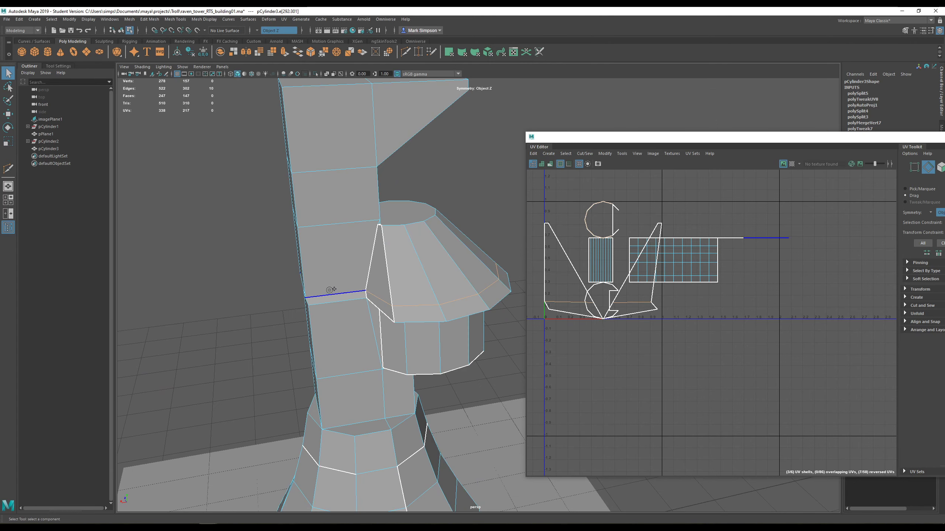
- Scale the turret roof's selected lower edge ring to adjust the flare above the eaves
{"action": "scroll", "coordinate": [427, 359], "scroll_direction": "up", "scroll_amount": 2}
{"action": "key", "text": "w"}
{"action": "key", "text": "r"}
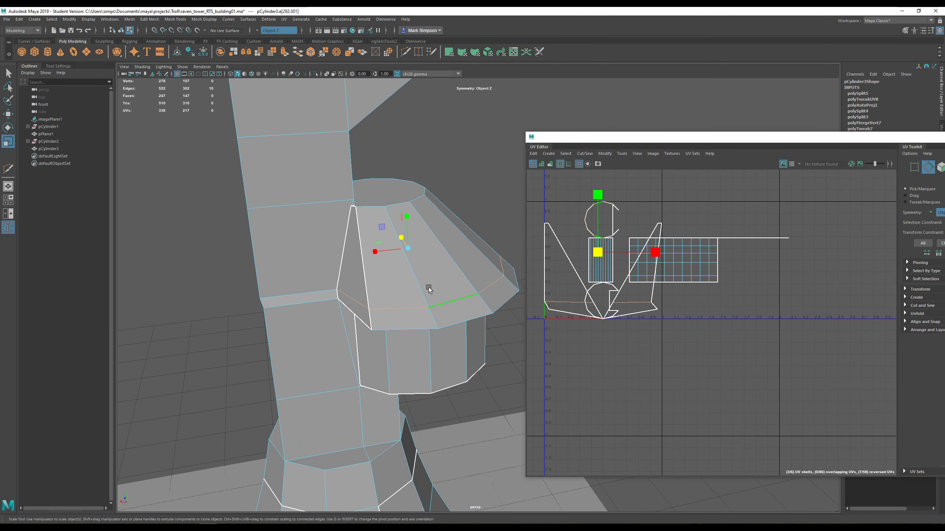
{"action": "left_click_drag", "start_coordinate": [408, 248], "coordinate": [447, 283]}
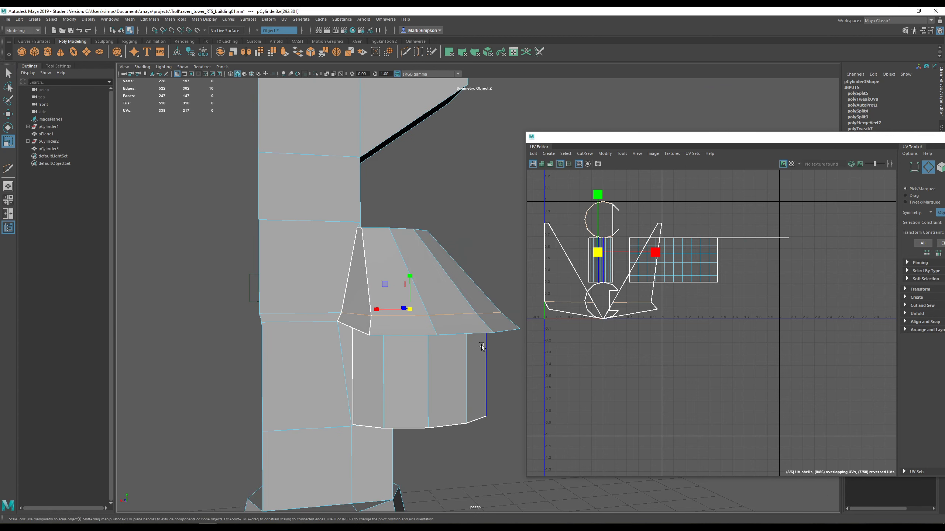
- Insert another edge loop around the turret roof about halfway up its slope with Multi-Cut
{"action": "left_click_drag", "start_coordinate": [483, 344], "coordinate": [277, 325], "text": "alt"}
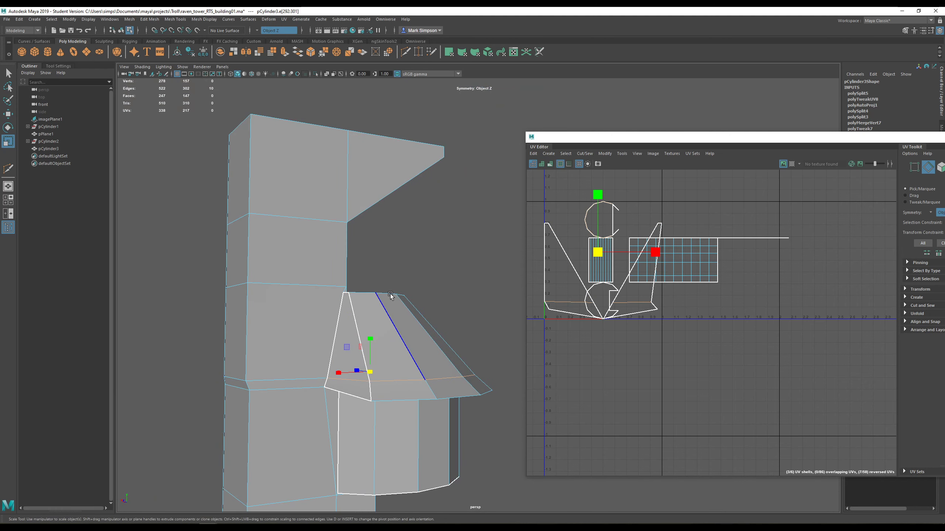
{"action": "left_click", "coordinate": [418, 52]}
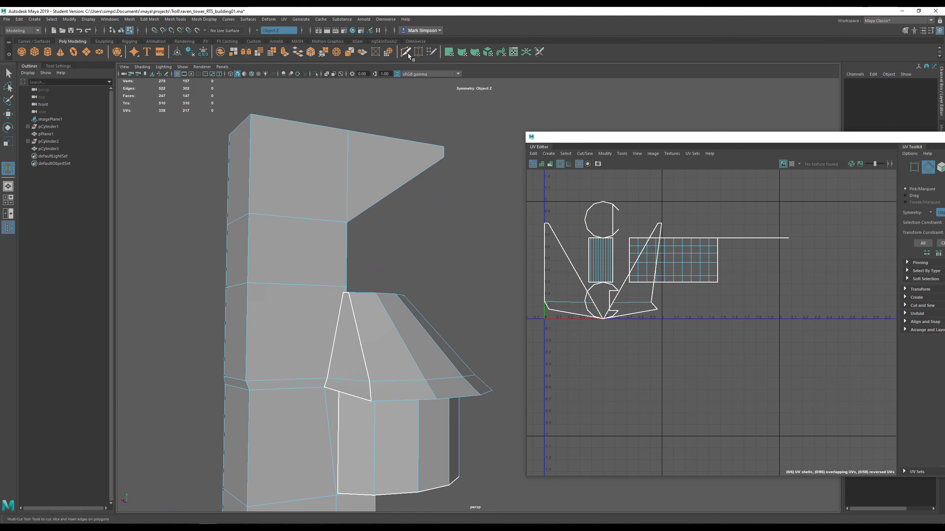
{"action": "left_click", "coordinate": [360, 335], "text": "ctrl"}
{"action": "left_click_drag", "start_coordinate": [360, 335], "coordinate": [423, 385], "text": "alt"}
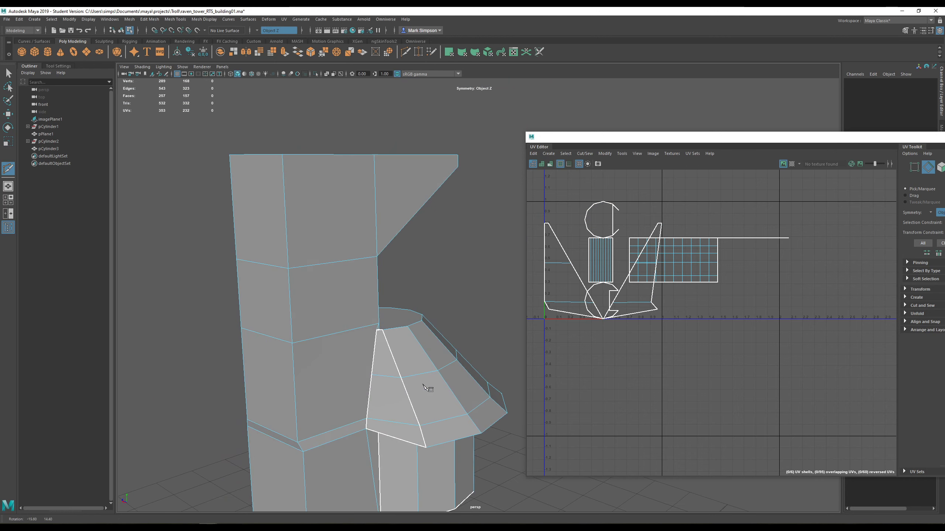
- Cut an edge from the roof's middle loop across the tower's side face, mirrored with Object Z symmetry
{"action": "left_click", "coordinate": [294, 393]}
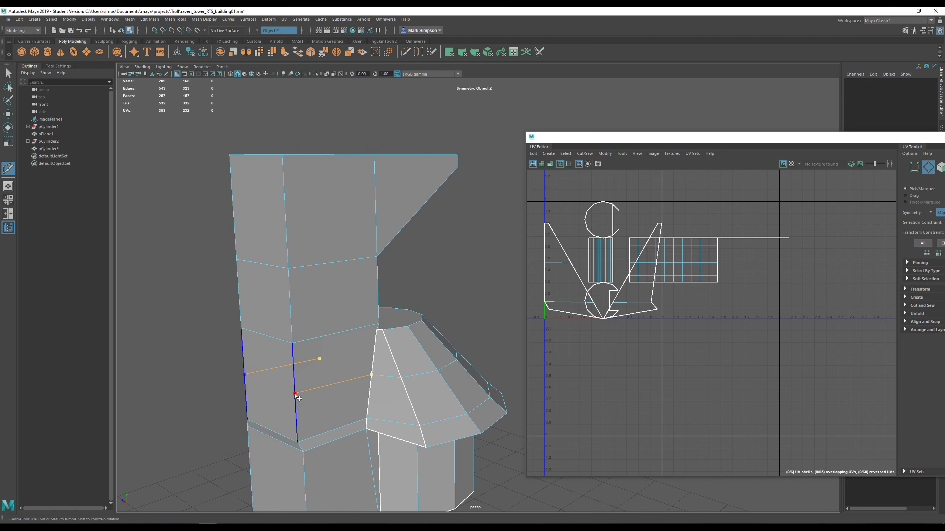
{"action": "left_click", "coordinate": [257, 31]}
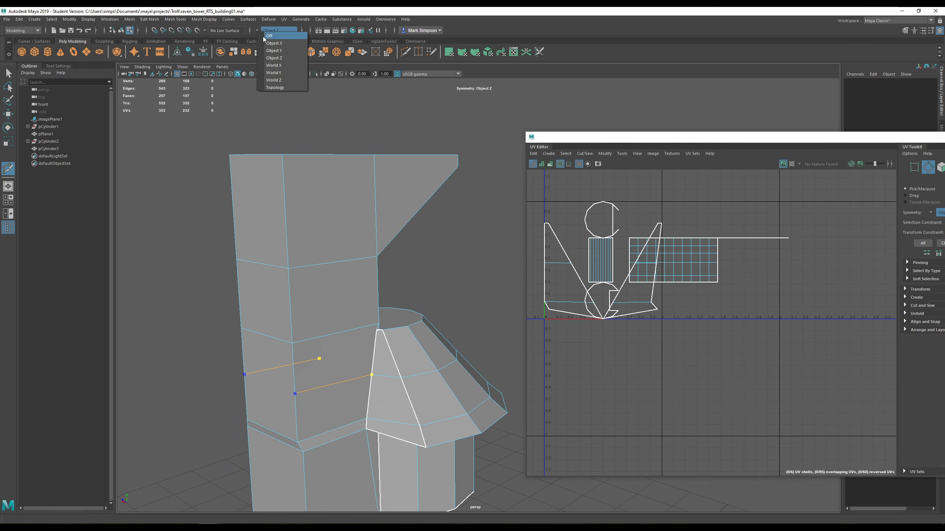
{"action": "left_click", "coordinate": [263, 36]}
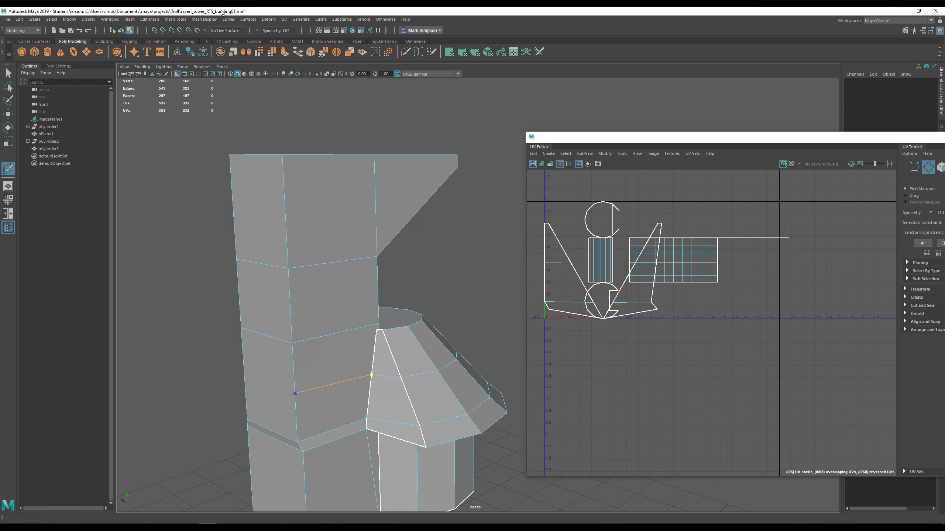
{"action": "left_click", "coordinate": [256, 31]}
{"action": "left_click", "coordinate": [261, 55]}
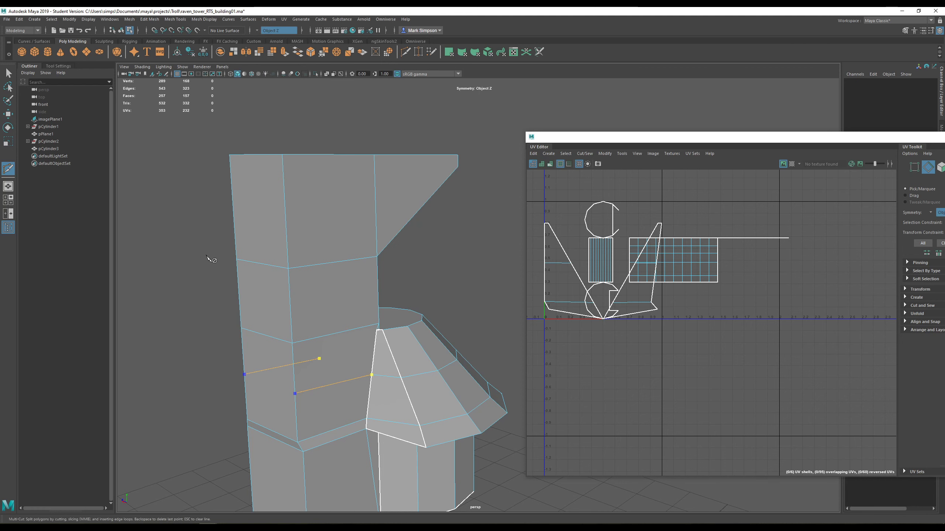
- Turn symmetry off and join the two side cuts with an edge across the tower's back face
{"action": "left_click", "coordinate": [256, 31]}
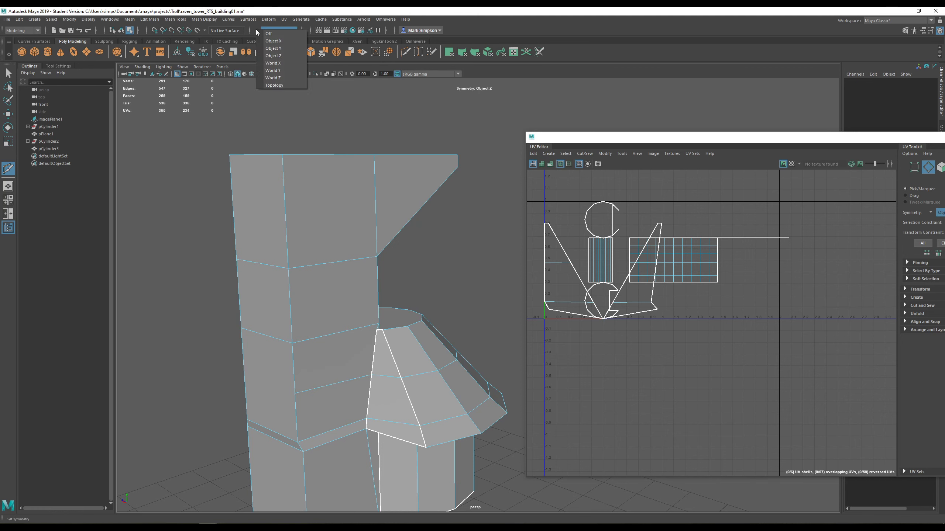
{"action": "left_click", "coordinate": [264, 37]}
{"action": "left_click_drag", "start_coordinate": [288, 294], "coordinate": [359, 273], "text": "alt"}
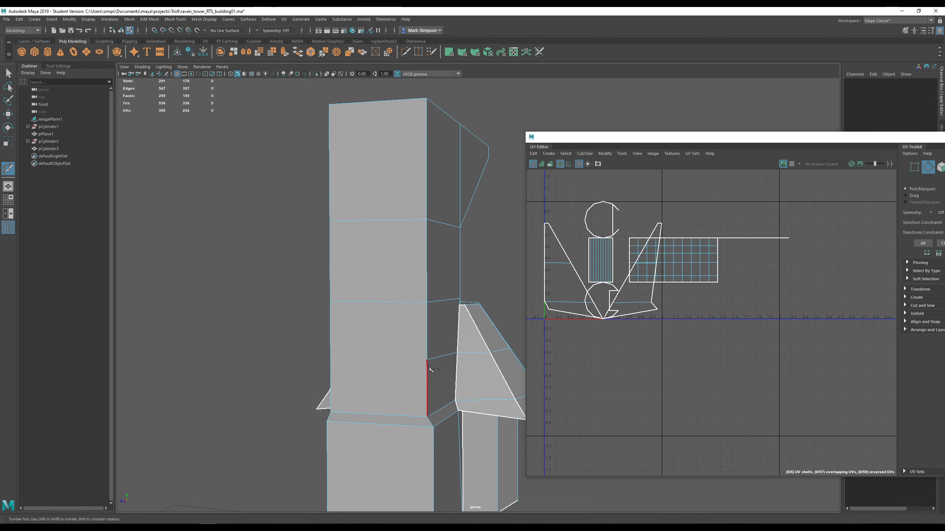
{"action": "left_click_drag", "start_coordinate": [442, 372], "coordinate": [476, 375], "text": "alt"}
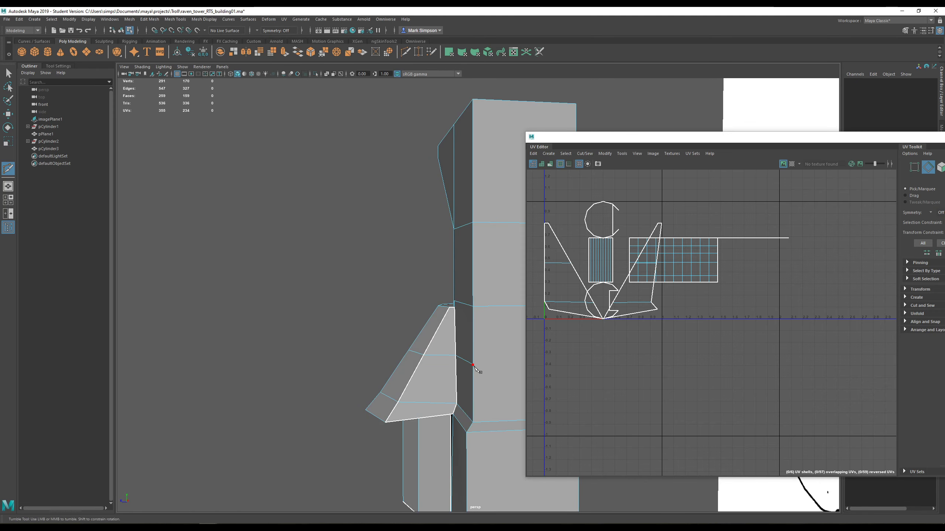
{"action": "left_click_drag", "start_coordinate": [432, 275], "coordinate": [254, 228], "text": "alt"}
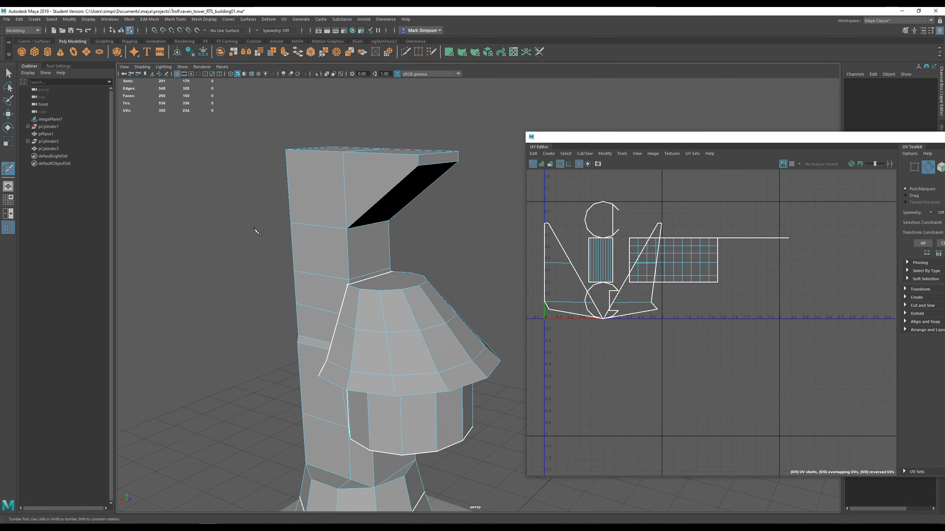
- Select the edge ring halfway up the turret roof and scale it slightly inward
{"action": "left_click", "coordinate": [363, 329]}
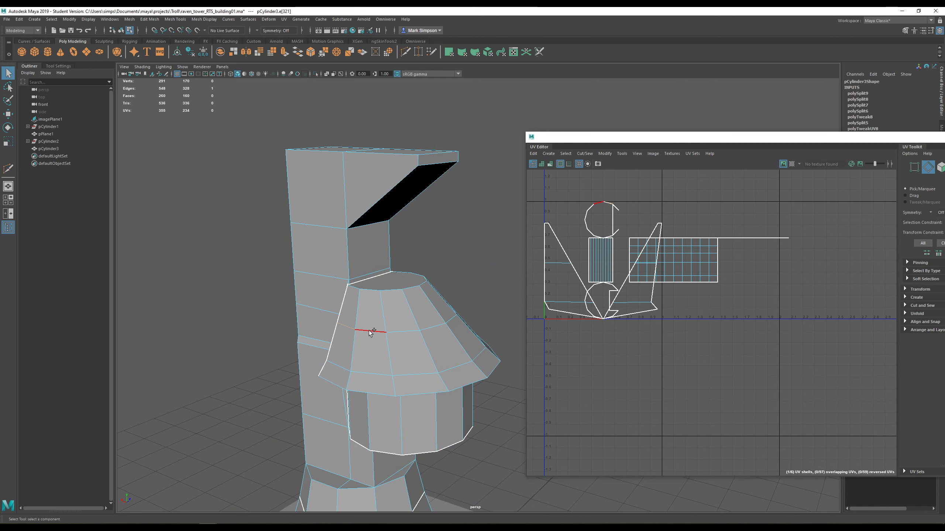
{"action": "mouse_move", "coordinate": [457, 321]}
{"action": "left_mouse_down", "text": "alt"}
{"action": "mouse_move", "coordinate": [442, 337]}
{"action": "mouse_move", "coordinate": [386, 330]}
{"action": "left_mouse_up", "text": "alt"}
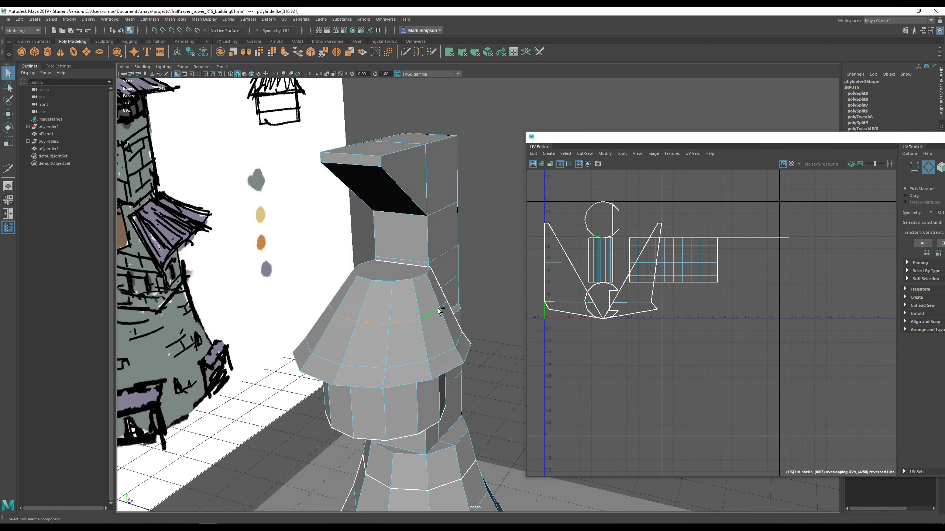
{"action": "key", "text": "r"}
{"action": "left_click_drag", "start_coordinate": [385, 308], "coordinate": [382, 309]}
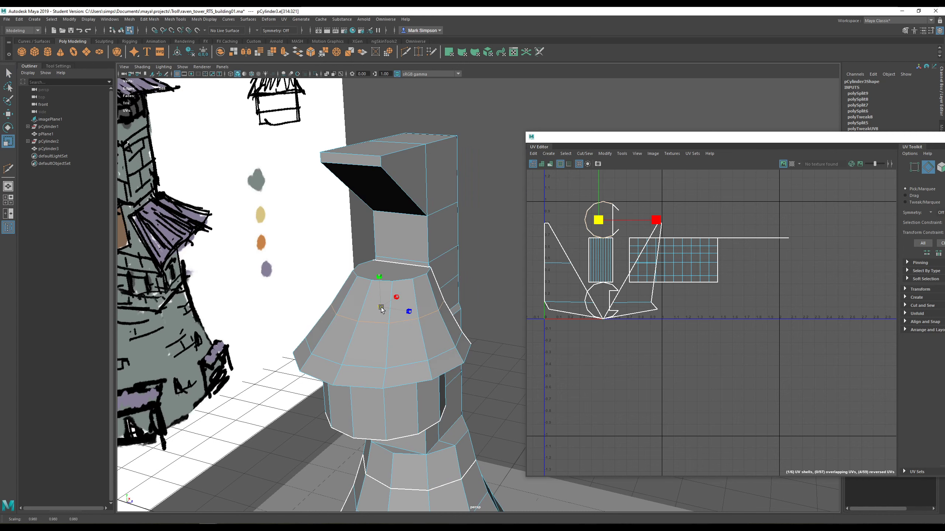
{"action": "mouse_move", "coordinate": [430, 326]}
{"action": "left_mouse_down", "text": "alt"}
{"action": "mouse_move", "coordinate": [392, 310]}
{"action": "mouse_move", "coordinate": [407, 320]}
{"action": "left_mouse_up", "text": "alt"}
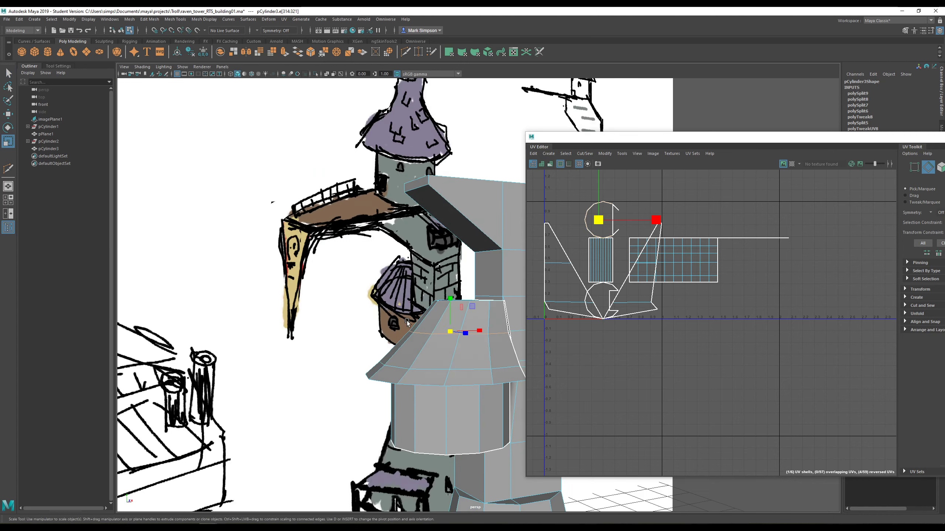
- Switch to face selection and save the scene as a new incremented version
{"action": "scroll", "coordinate": [407, 320], "scroll_direction": "down", "scroll_amount": 3}
{"action": "middle_click_drag", "start_coordinate": [468, 281], "coordinate": [374, 272], "text": "alt"}
{"action": "left_click_drag", "start_coordinate": [374, 273], "coordinate": [391, 316], "text": "alt"}
{"action": "middle_click_drag", "start_coordinate": [399, 239], "coordinate": [406, 293], "text": "alt"}
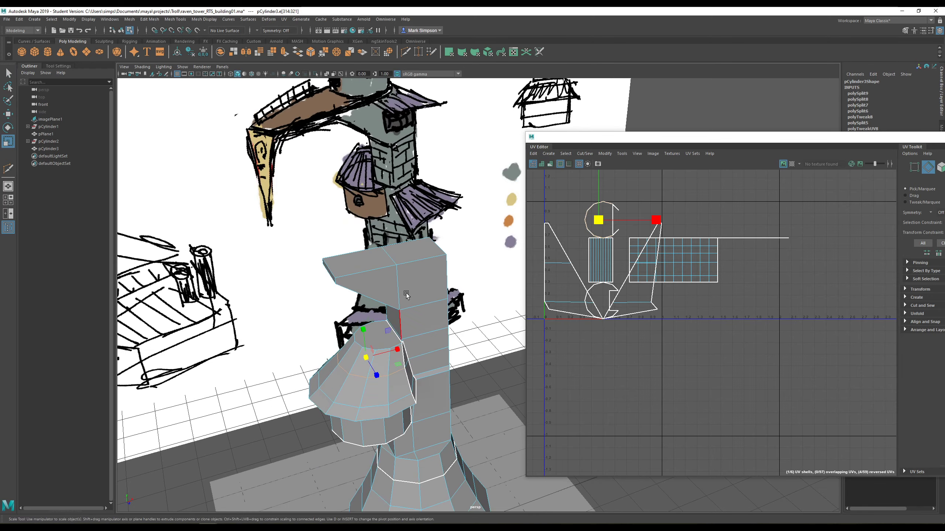
{"action": "right_click_drag", "start_coordinate": [419, 239], "coordinate": [420, 257]}
{"action": "scroll", "coordinate": [429, 270], "scroll_direction": "down", "scroll_amount": 2}
{"action": "scroll", "coordinate": [429, 270], "scroll_direction": "down", "scroll_amount": 3}
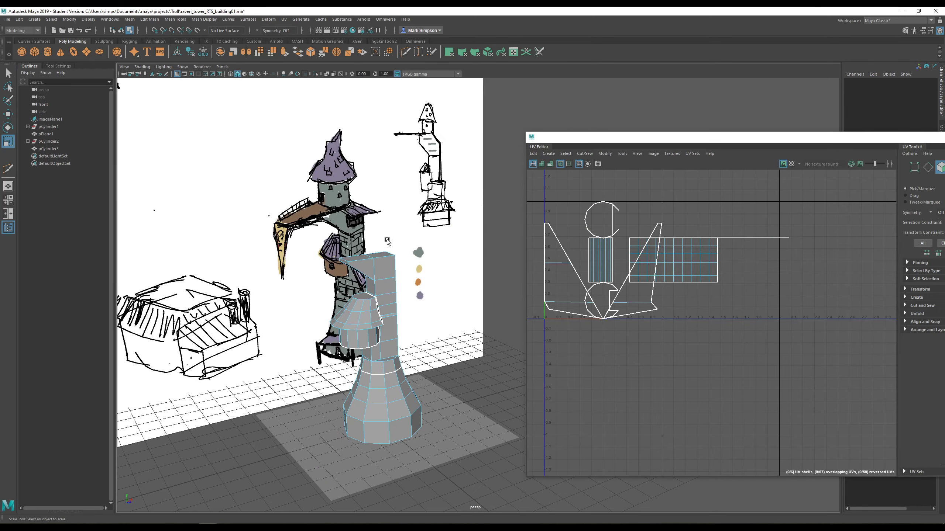
{"action": "left_click", "coordinate": [11, 19]}
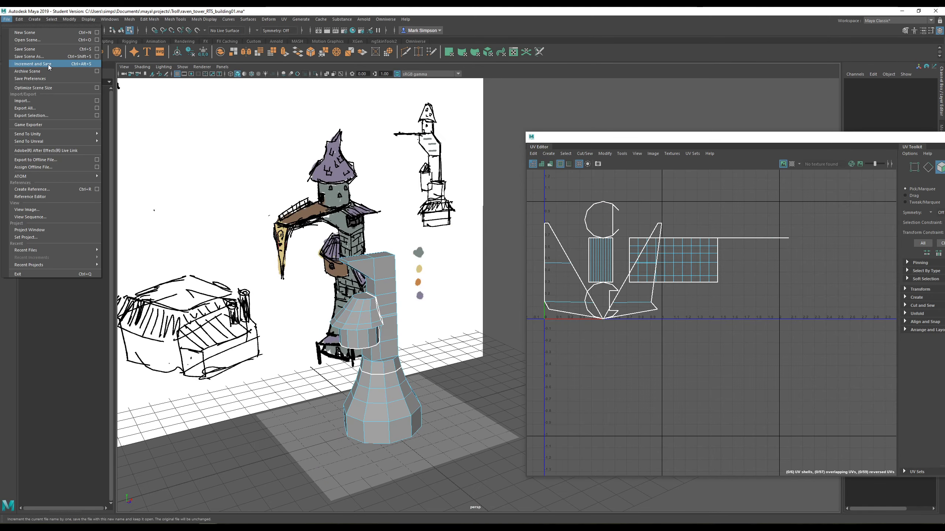
{"action": "left_click", "coordinate": [53, 64]}
{"action": "left_click", "coordinate": [456, 275]}
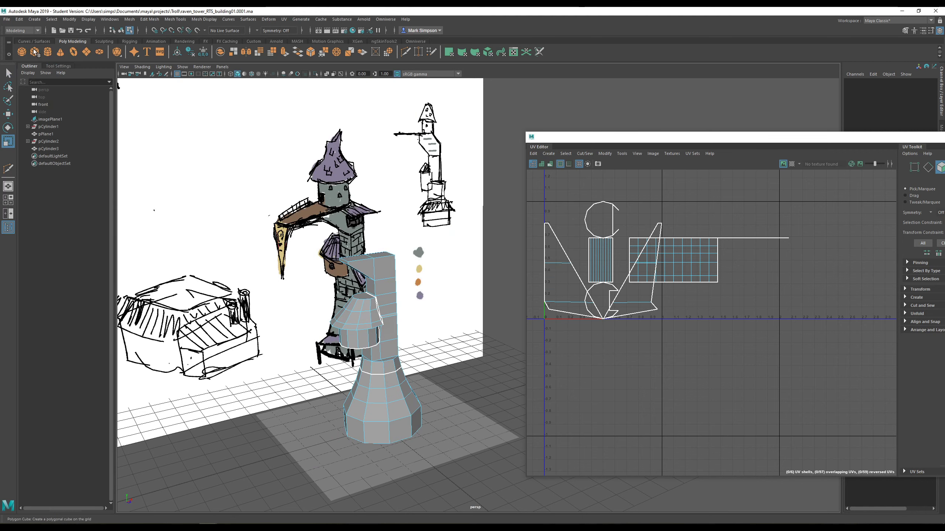
- Delete the construction history of all objects in the scene
{"action": "left_click", "coordinate": [22, 19]}
{"action": "mouse_move", "coordinate": [62, 115]}
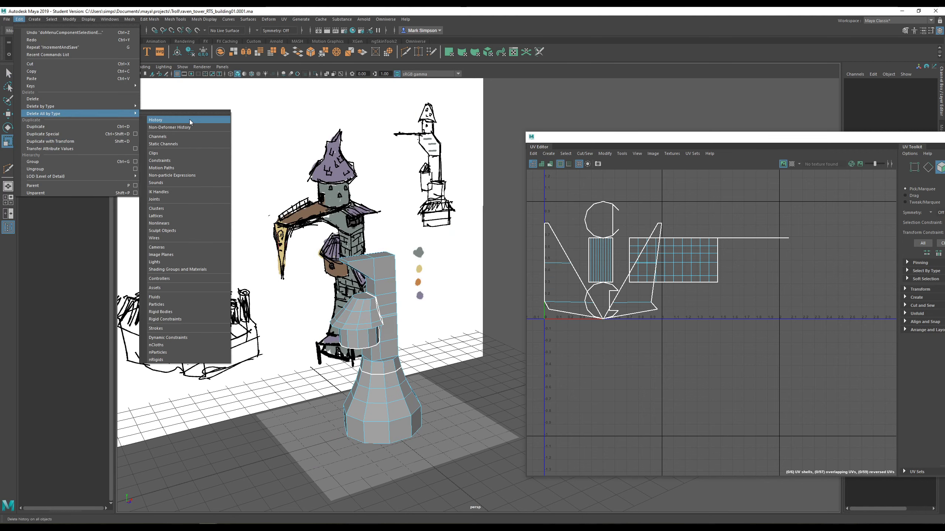
{"action": "left_click", "coordinate": [189, 120]}
- Select the top faces of the tower, including the one over the overhang
{"action": "scroll", "coordinate": [356, 288], "scroll_direction": "up", "scroll_amount": 3}
{"action": "middle_click_drag", "start_coordinate": [347, 281], "coordinate": [410, 272], "text": "alt"}
{"action": "mouse_move", "coordinate": [410, 271]}
{"action": "left_mouse_down", "text": "alt"}
{"action": "mouse_move", "coordinate": [401, 282]}
{"action": "mouse_move", "coordinate": [406, 260]}
{"action": "left_mouse_up", "text": "alt"}
{"action": "left_click", "coordinate": [407, 238]}
{"action": "left_click", "coordinate": [379, 239]}
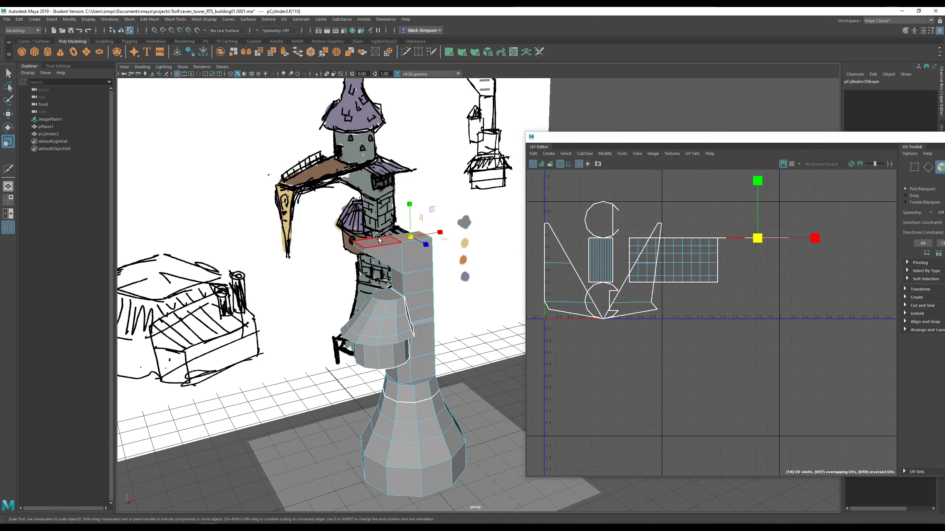
- Save the scene under its current file name, accepting the student version notice
{"action": "left_click", "coordinate": [7, 19]}
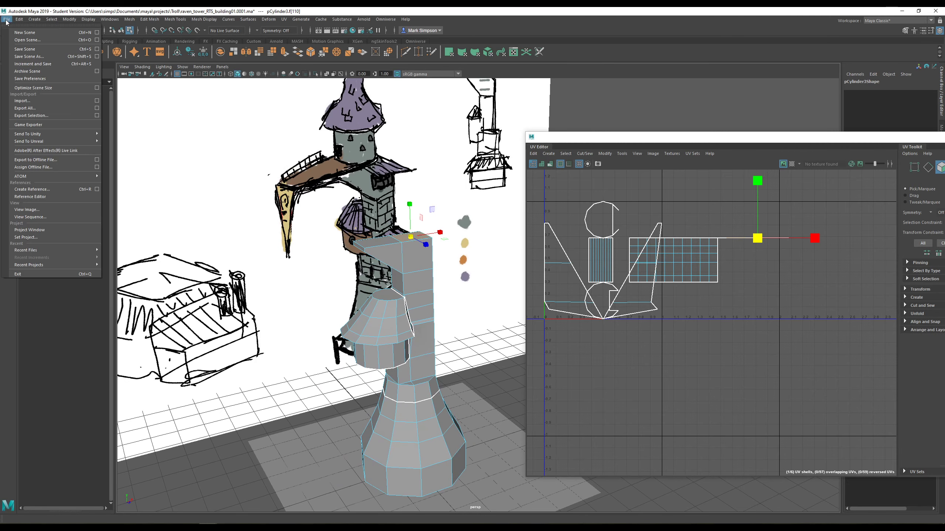
{"action": "left_click", "coordinate": [24, 49]}
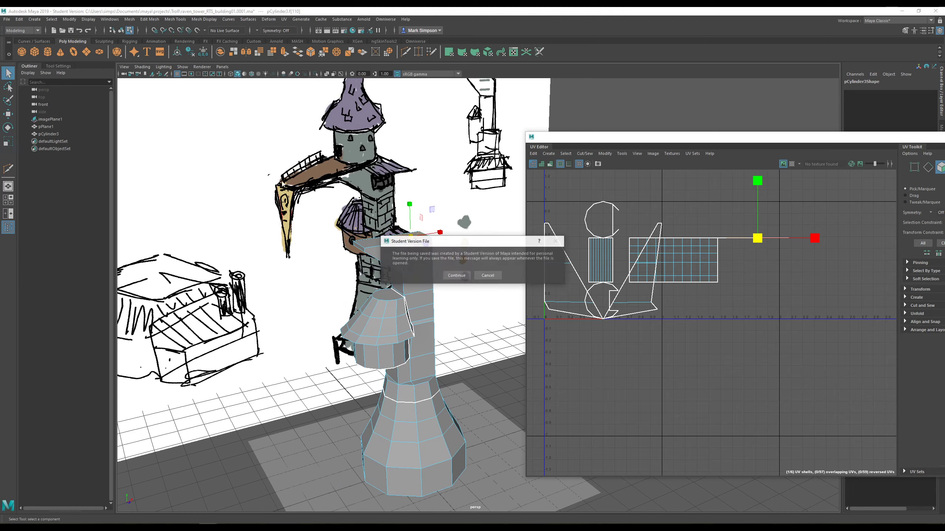
{"action": "left_click", "coordinate": [466, 278]}
- Compare the blocked-out tower's proportions and upper section with the concept drawing behind it
{"action": "left_click_drag", "start_coordinate": [465, 277], "coordinate": [425, 267], "text": "alt"}
{"action": "left_click_drag", "start_coordinate": [433, 265], "coordinate": [410, 267], "text": "alt"}
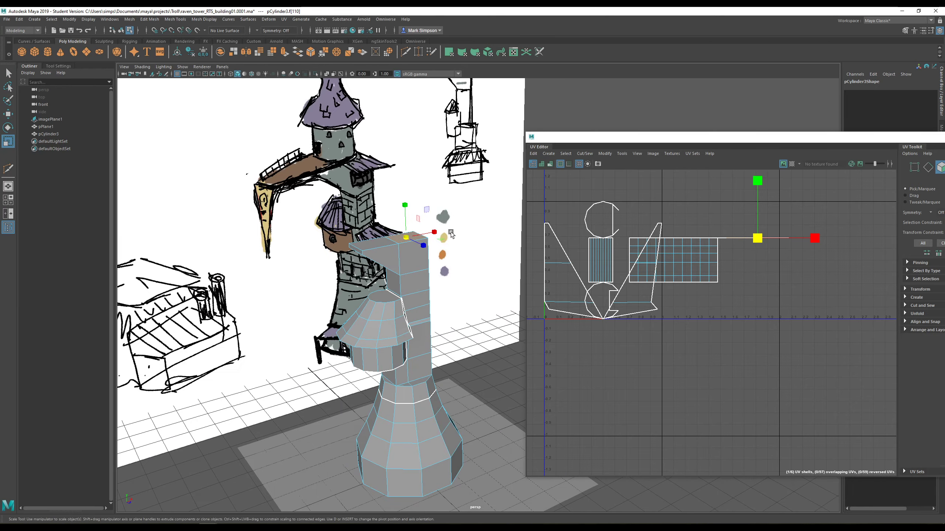
{"action": "left_click_drag", "start_coordinate": [493, 249], "coordinate": [443, 250], "text": "alt"}
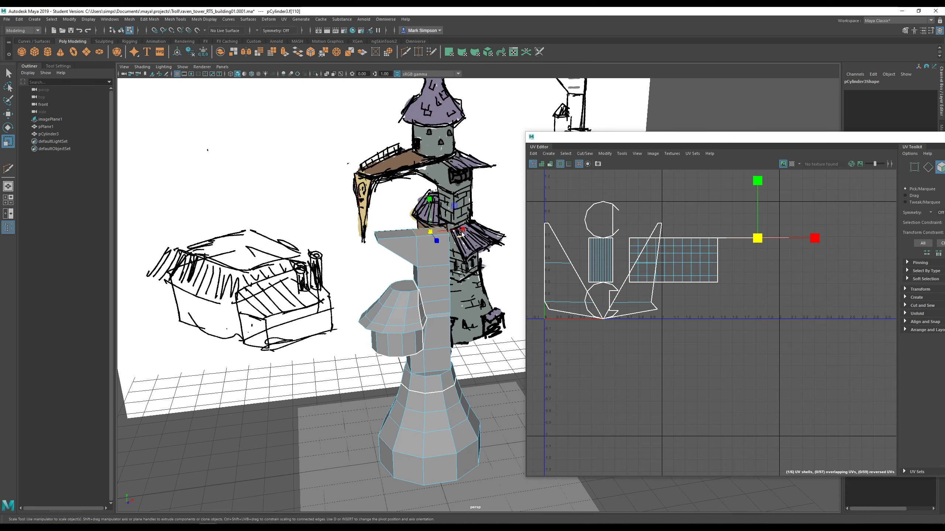
{"action": "middle_click_drag", "start_coordinate": [460, 241], "coordinate": [459, 290], "text": "alt"}
{"action": "scroll", "coordinate": [460, 290], "scroll_direction": "up", "scroll_amount": 3}
{"action": "left_click_drag", "start_coordinate": [459, 292], "coordinate": [435, 281], "text": "alt"}
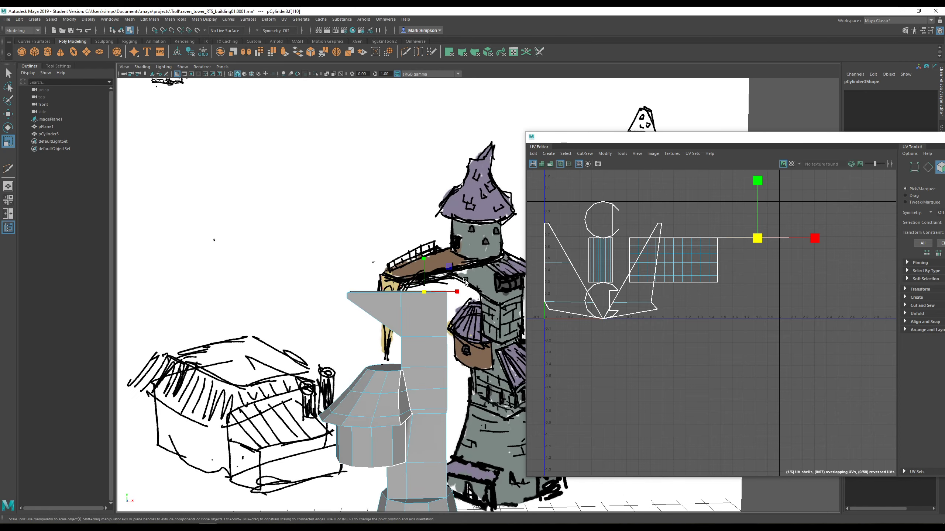
{"action": "middle_click_drag", "start_coordinate": [435, 281], "coordinate": [351, 244], "text": "alt"}
{"action": "scroll", "coordinate": [405, 262], "scroll_direction": "down", "scroll_amount": 3}
{"action": "middle_click_drag", "start_coordinate": [409, 260], "coordinate": [351, 250], "text": "alt"}
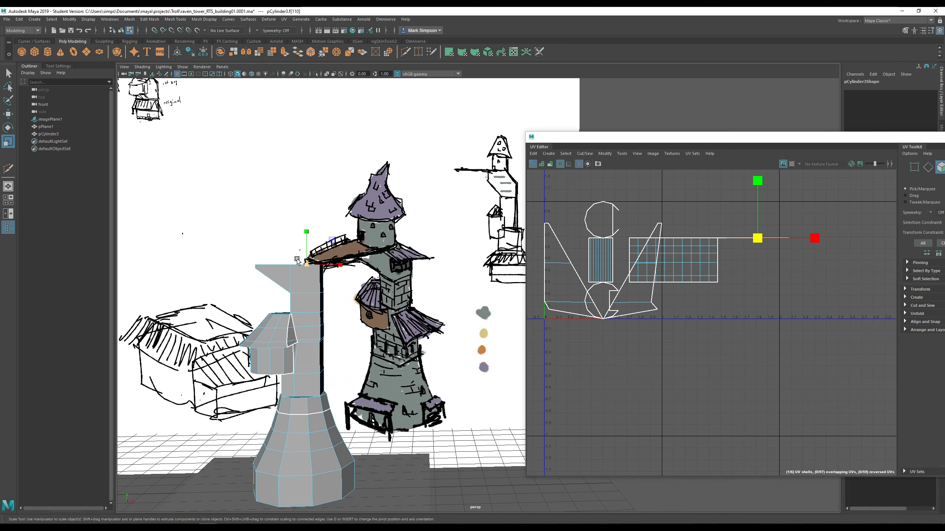
- Extrude the tower's selected top faces upward to add another section
{"action": "left_click_drag", "start_coordinate": [297, 260], "coordinate": [272, 251], "text": "alt"}
{"action": "left_click_drag", "start_coordinate": [332, 262], "coordinate": [289, 207], "text": "alt"}
{"action": "key", "text": "w"}
- Move the extruded section's top edges to slope its back side and raise the overhang's lower outer edge slightly
{"action": "right_click_drag", "start_coordinate": [289, 207], "coordinate": [257, 214]}
{"action": "double_click", "coordinate": [308, 212]}
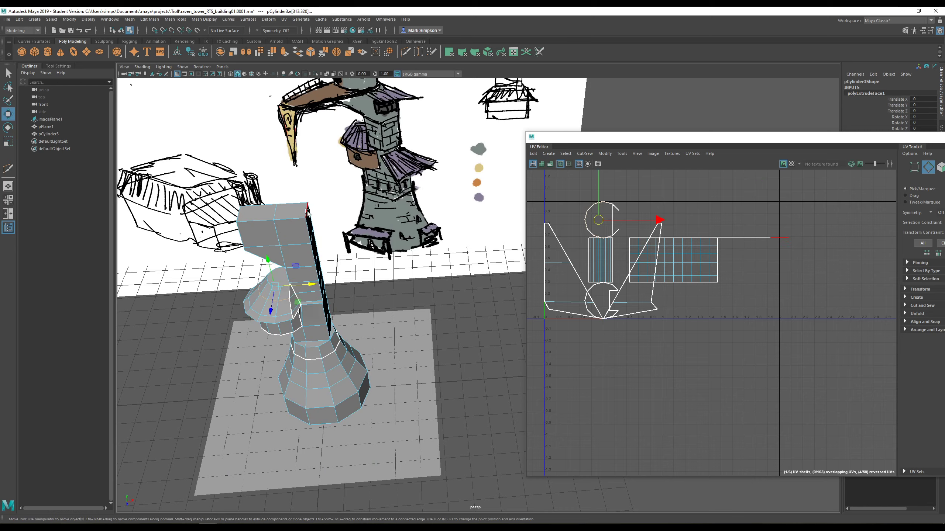
{"action": "left_click_drag", "start_coordinate": [307, 212], "coordinate": [318, 241], "text": "alt"}
{"action": "left_click", "coordinate": [336, 229]}
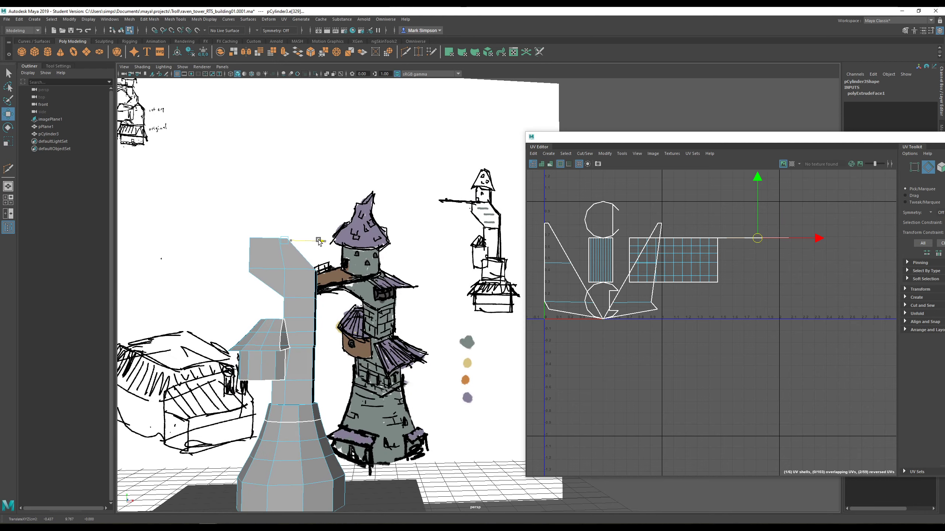
{"action": "mouse_move", "coordinate": [315, 244]}
{"action": "left_mouse_down", "text": "alt"}
{"action": "mouse_move", "coordinate": [266, 259]}
{"action": "mouse_move", "coordinate": [285, 257]}
{"action": "mouse_move", "coordinate": [250, 238]}
{"action": "left_mouse_up", "text": "alt"}
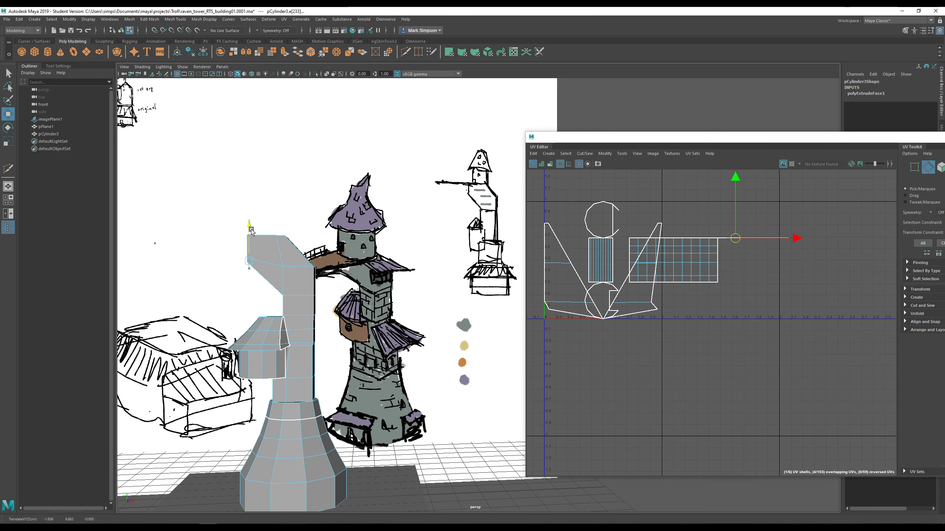
- Move the edge dividing the tower's top faces closer to the overhang's outer side
{"action": "left_click_drag", "start_coordinate": [323, 266], "coordinate": [356, 300], "text": "alt"}
{"action": "right_click_drag", "start_coordinate": [257, 266], "coordinate": [256, 286]}
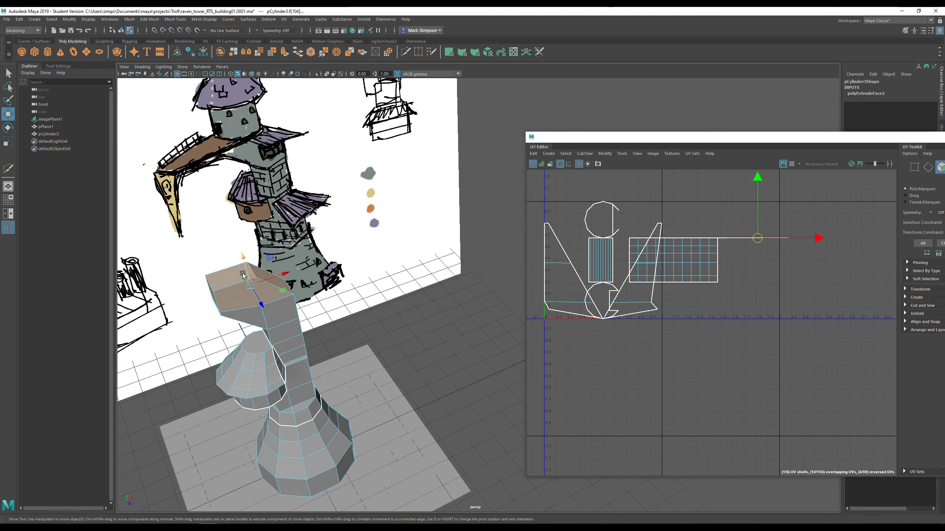
{"action": "left_click", "coordinate": [241, 268]}
{"action": "left_click_drag", "start_coordinate": [227, 275], "coordinate": [457, 337], "text": "alt"}
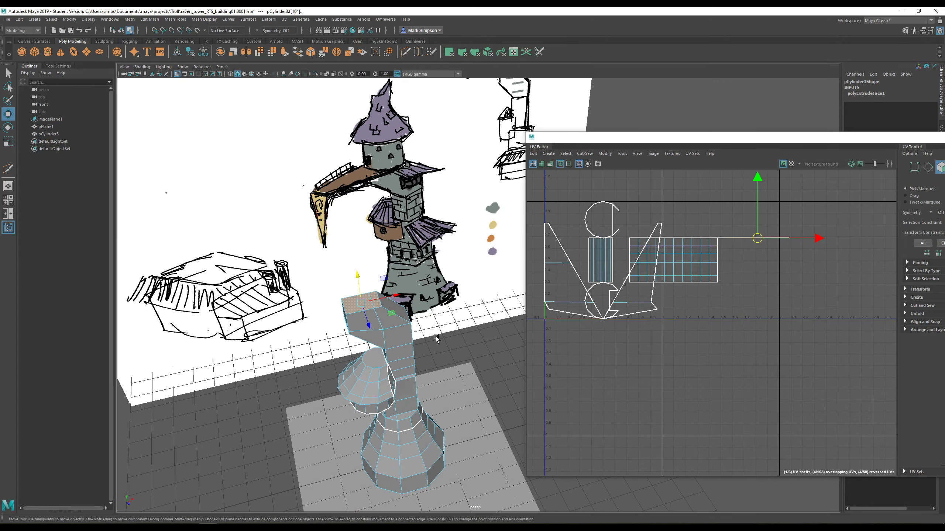
{"action": "scroll", "coordinate": [399, 337], "scroll_direction": "up", "scroll_amount": 4}
{"action": "middle_click_drag", "start_coordinate": [337, 329], "coordinate": [399, 287], "text": "alt"}
{"action": "mouse_move", "coordinate": [399, 287]}
{"action": "left_mouse_down", "text": "alt"}
{"action": "mouse_move", "coordinate": [408, 291]}
{"action": "mouse_move", "coordinate": [405, 269]}
{"action": "mouse_move", "coordinate": [398, 285]}
{"action": "left_mouse_up", "text": "alt"}
{"action": "right_click_drag", "start_coordinate": [400, 285], "coordinate": [396, 268]}
{"action": "left_click", "coordinate": [386, 273]}
{"action": "left_click_drag", "start_coordinate": [416, 265], "coordinate": [392, 277]}
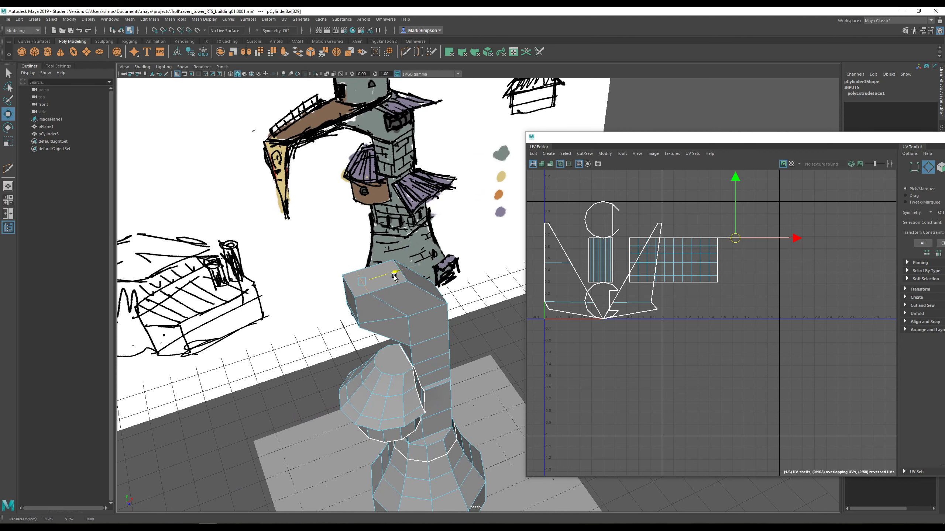
- Extrude the larger inner top face of the tower a short distance upward
{"action": "left_click_drag", "start_coordinate": [399, 290], "coordinate": [426, 312], "text": "alt"}
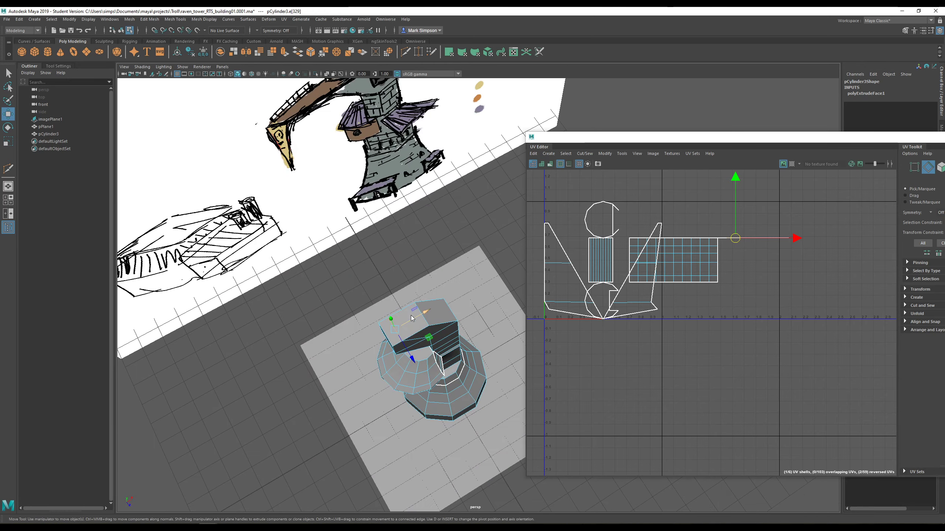
{"action": "right_click_drag", "start_coordinate": [426, 312], "coordinate": [422, 337]}
{"action": "left_click_drag", "start_coordinate": [422, 337], "coordinate": [426, 282], "text": "alt"}
{"action": "key", "text": "ctrl+e"}
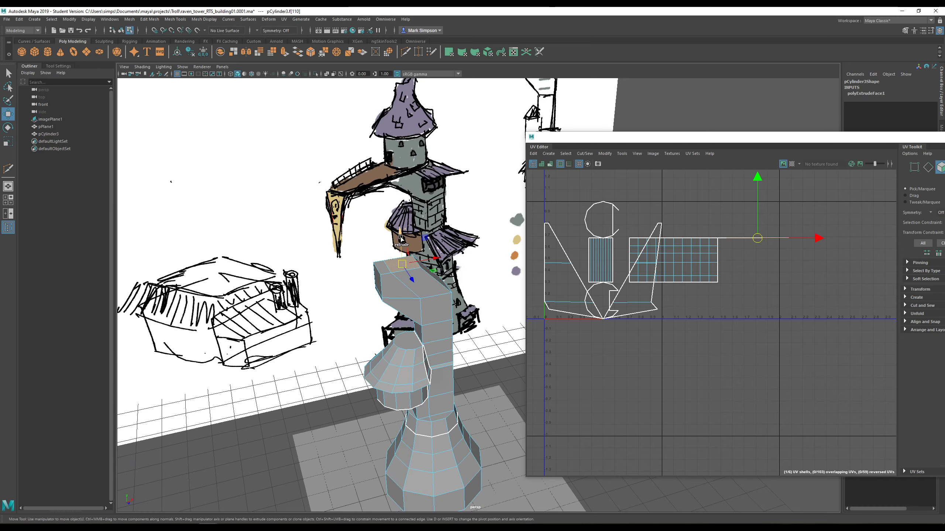
{"action": "mouse_move", "coordinate": [401, 242]}
{"action": "left_mouse_down"}
{"action": "mouse_move", "coordinate": [400, 234]}
{"action": "mouse_move", "coordinate": [406, 282]}
{"action": "mouse_move", "coordinate": [328, 235]}
{"action": "mouse_move", "coordinate": [364, 216]}
{"action": "mouse_move", "coordinate": [346, 298]}
{"action": "mouse_move", "coordinate": [345, 272]}
{"action": "mouse_move", "coordinate": [371, 247]}
{"action": "mouse_move", "coordinate": [367, 198]}
{"action": "mouse_move", "coordinate": [348, 219]}
{"action": "mouse_move", "coordinate": [372, 193]}
{"action": "mouse_move", "coordinate": [391, 245]}
{"action": "left_mouse_up"}
{"action": "left_click", "coordinate": [363, 420]}
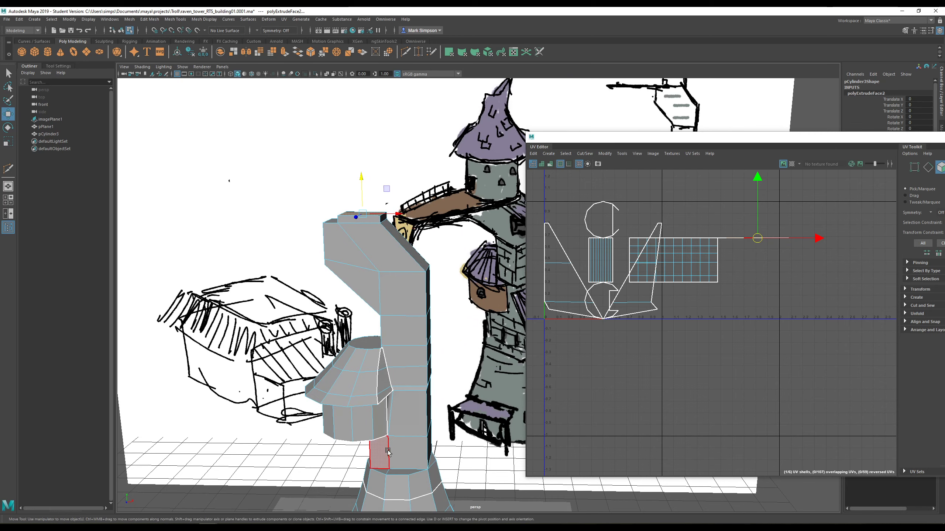
- Inspect the join between the side turret and the tower wall, picking the narrow turret face beside it
{"action": "left_click_drag", "start_coordinate": [397, 421], "coordinate": [381, 376], "text": "alt"}
{"action": "scroll", "coordinate": [360, 389], "scroll_direction": "up", "scroll_amount": 3}
{"action": "middle_click_drag", "start_coordinate": [360, 389], "coordinate": [422, 259], "text": "alt"}
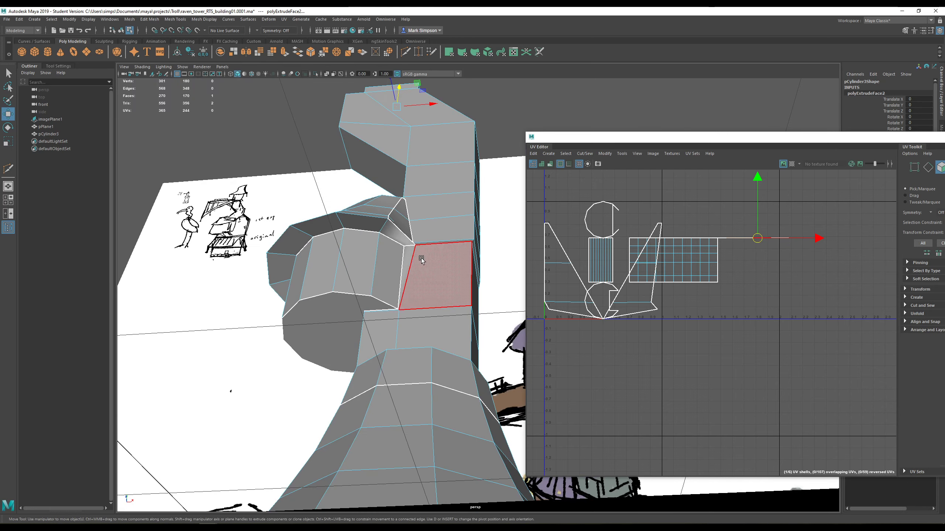
{"action": "left_click", "coordinate": [421, 259]}
{"action": "left_click_drag", "start_coordinate": [431, 270], "coordinate": [424, 331], "text": "alt"}
{"action": "scroll", "coordinate": [426, 351], "scroll_direction": "up", "scroll_amount": 4}
{"action": "middle_click_drag", "start_coordinate": [413, 352], "coordinate": [484, 236], "text": "alt"}
{"action": "scroll", "coordinate": [467, 254], "scroll_direction": "up", "scroll_amount": 3}
{"action": "middle_click_drag", "start_coordinate": [451, 192], "coordinate": [472, 238], "text": "alt"}
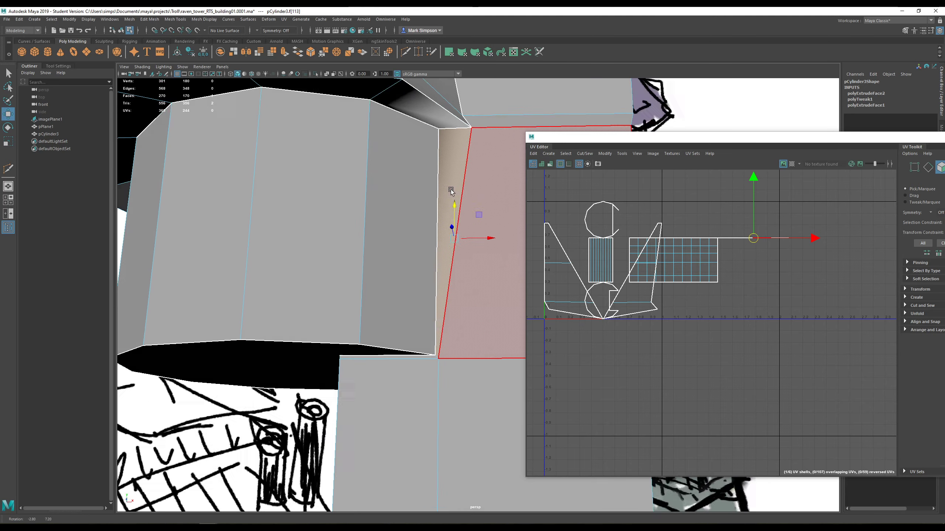
{"action": "left_click_drag", "start_coordinate": [451, 191], "coordinate": [452, 192], "text": "alt"}
{"action": "scroll", "coordinate": [438, 270], "scroll_direction": "down", "scroll_amount": 7}
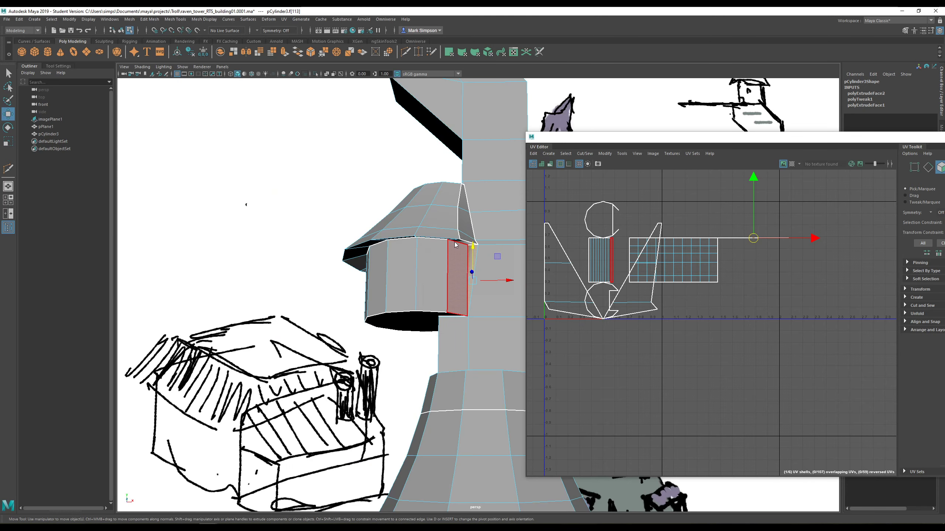
- Select the edge loop where the turret's wall meets the underside of its roof
{"action": "right_click_drag", "start_coordinate": [455, 245], "coordinate": [407, 211]}
{"action": "scroll", "coordinate": [407, 231], "scroll_direction": "up", "scroll_amount": 4}
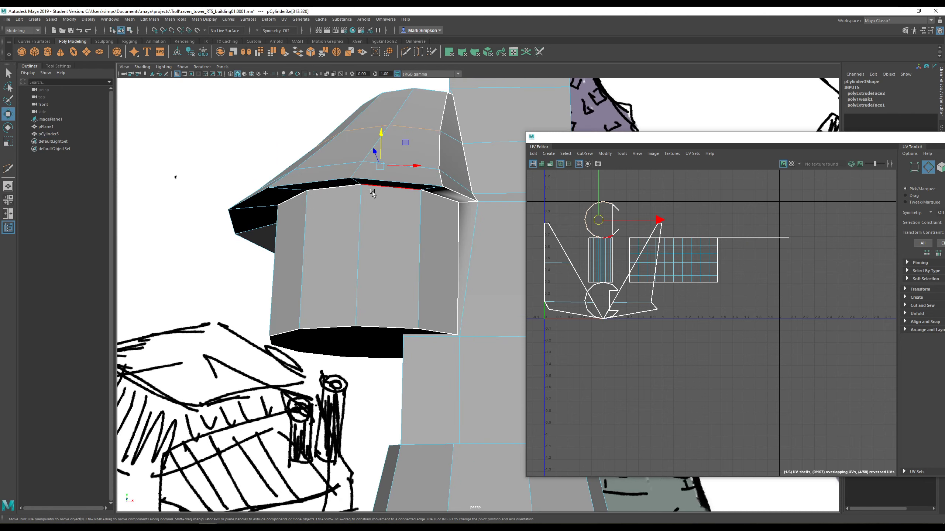
{"action": "double_click", "coordinate": [381, 175]}
{"action": "left_click_drag", "start_coordinate": [352, 199], "coordinate": [437, 180], "text": "alt"}
{"action": "middle_click_drag", "start_coordinate": [437, 180], "coordinate": [310, 207], "text": "alt"}
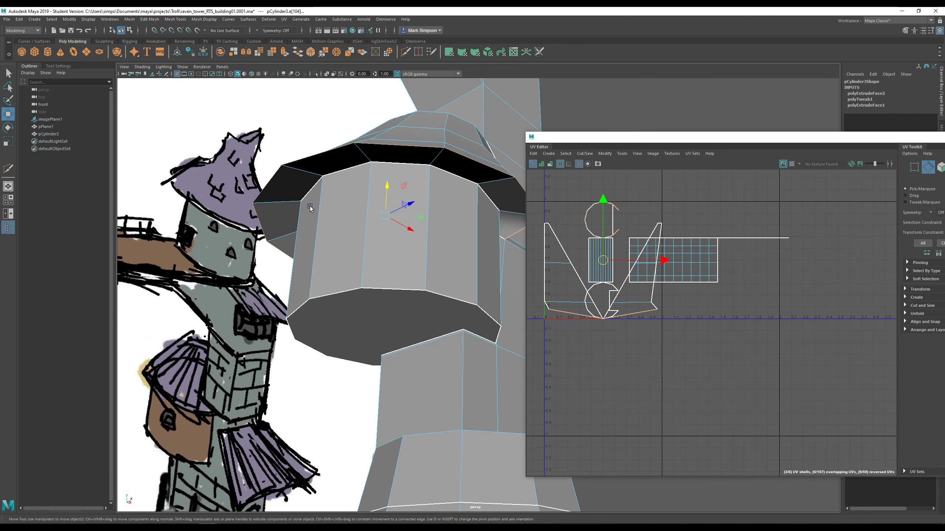
{"action": "left_click_drag", "start_coordinate": [310, 207], "coordinate": [304, 224], "text": "alt"}
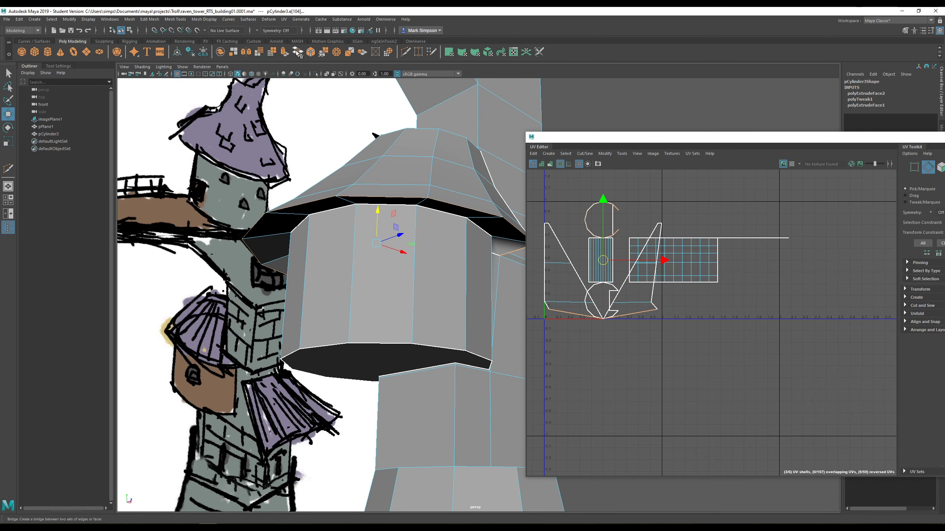
{"action": "left_click", "coordinate": [84, 20]}
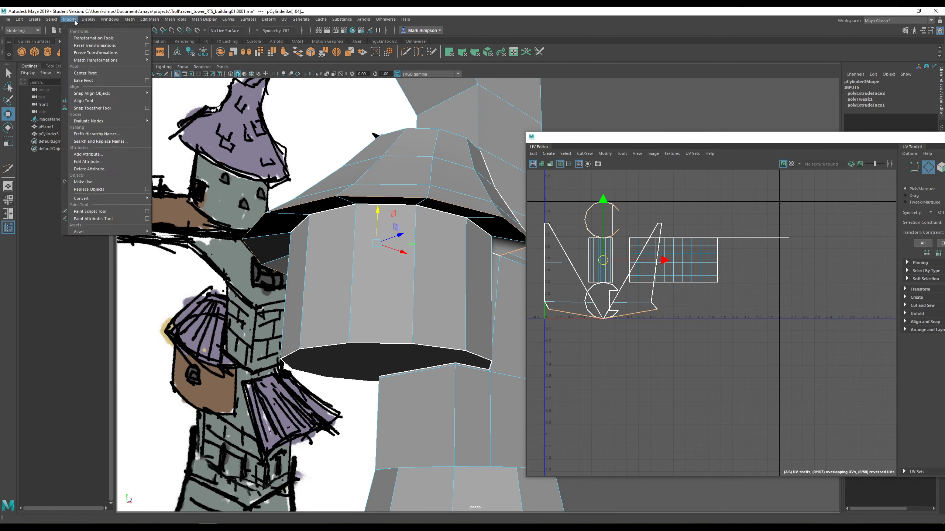
{"action": "mouse_move", "coordinate": [101, 69]}
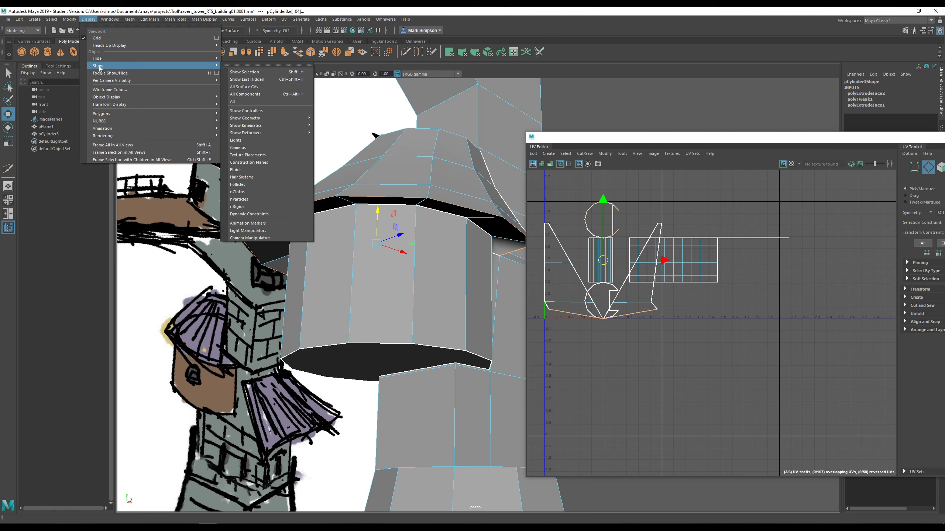
{"action": "mouse_move", "coordinate": [116, 47]}
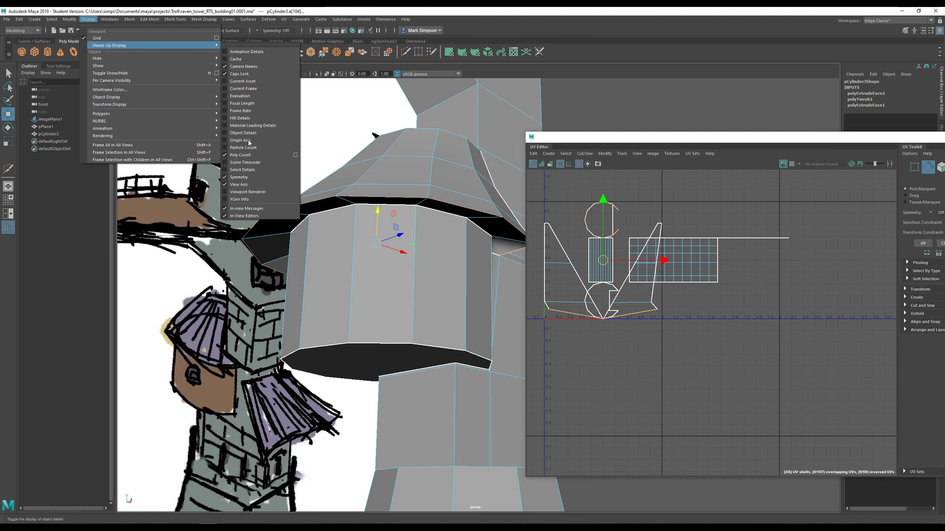
{"action": "left_click", "coordinate": [294, 11]}
- Return the tower to object selection and clear the selection
{"action": "scroll", "coordinate": [213, 201], "scroll_direction": "down", "scroll_amount": 5}
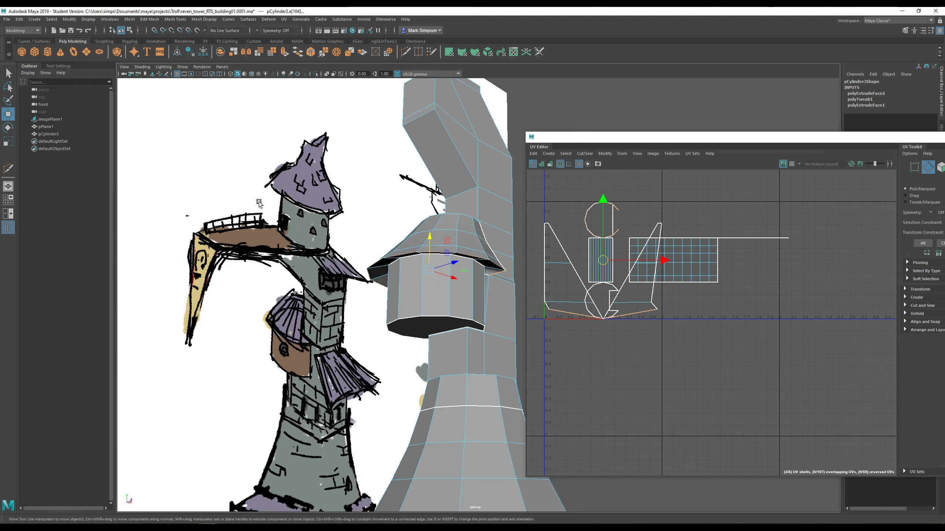
{"action": "left_click_drag", "start_coordinate": [297, 204], "coordinate": [206, 213], "text": "alt"}
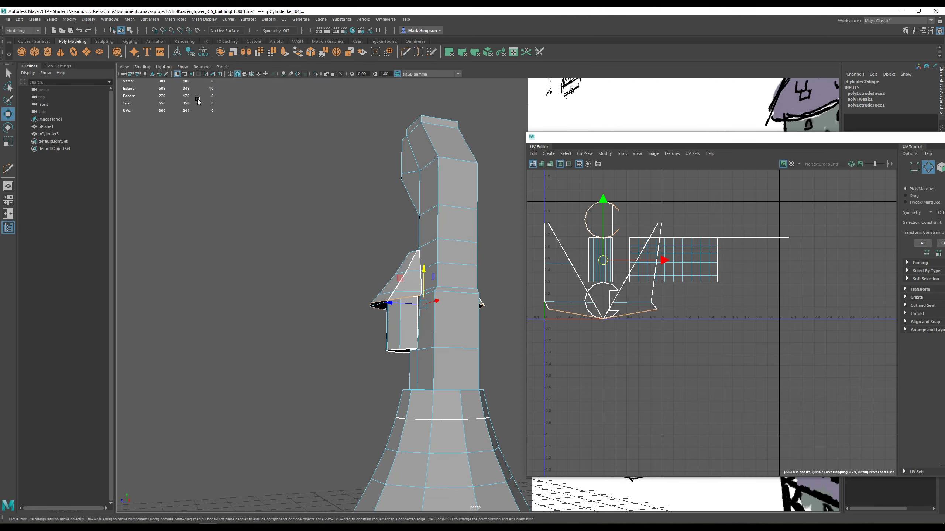
{"action": "mouse_move", "coordinate": [333, 210]}
{"action": "left_mouse_down", "text": "alt"}
{"action": "mouse_move", "coordinate": [369, 239]}
{"action": "mouse_move", "coordinate": [295, 242]}
{"action": "mouse_move", "coordinate": [293, 192]}
{"action": "mouse_move", "coordinate": [253, 204]}
{"action": "mouse_move", "coordinate": [270, 207]}
{"action": "mouse_move", "coordinate": [289, 247]}
{"action": "mouse_move", "coordinate": [425, 276]}
{"action": "left_mouse_up", "text": "alt"}
{"action": "right_click_drag", "start_coordinate": [404, 258], "coordinate": [437, 243]}
{"action": "scroll", "coordinate": [470, 270], "scroll_direction": "down", "scroll_amount": 4}
{"action": "left_click", "coordinate": [512, 278]}
{"action": "scroll", "coordinate": [481, 303], "scroll_direction": "up", "scroll_amount": 2}
{"action": "scroll", "coordinate": [481, 303], "scroll_direction": "up", "scroll_amount": 2}
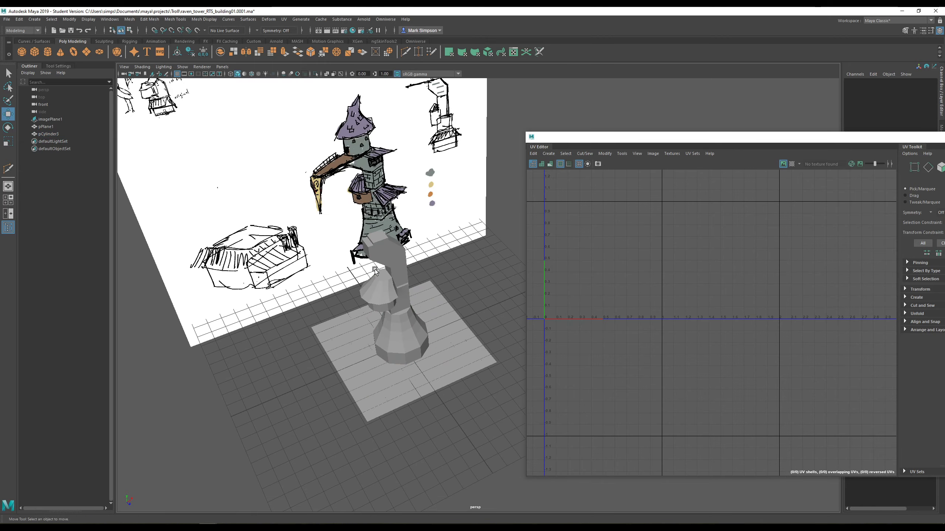
- Examine the tower, the turret's underside and its wall join from several angles against the concept drawing
{"action": "left_click_drag", "start_coordinate": [434, 300], "coordinate": [428, 258], "text": "alt"}
{"action": "scroll", "coordinate": [393, 284], "scroll_direction": "up", "scroll_amount": 3}
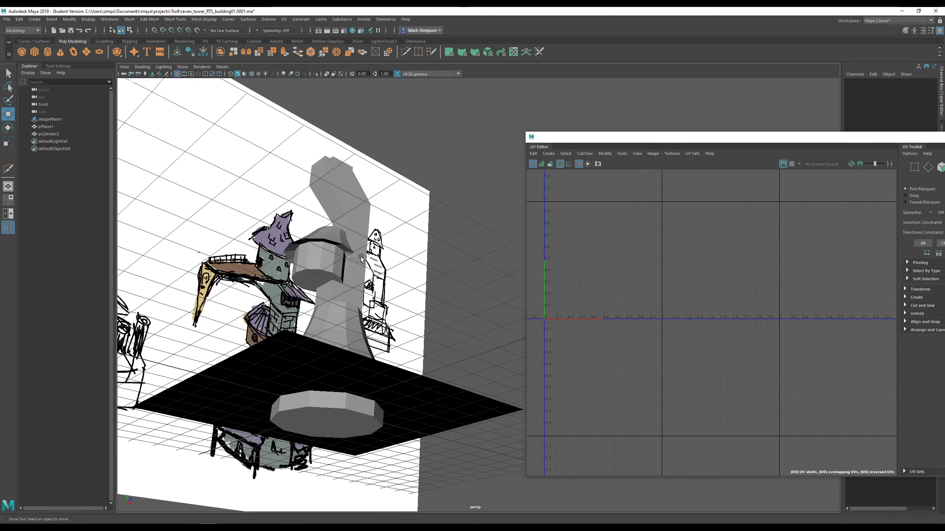
{"action": "left_click_drag", "start_coordinate": [394, 285], "coordinate": [348, 259], "text": "alt"}
{"action": "middle_click_drag", "start_coordinate": [347, 260], "coordinate": [381, 276], "text": "alt"}
{"action": "left_click_drag", "start_coordinate": [381, 276], "coordinate": [475, 342], "text": "alt"}
{"action": "scroll", "coordinate": [428, 319], "scroll_direction": "up", "scroll_amount": 3}
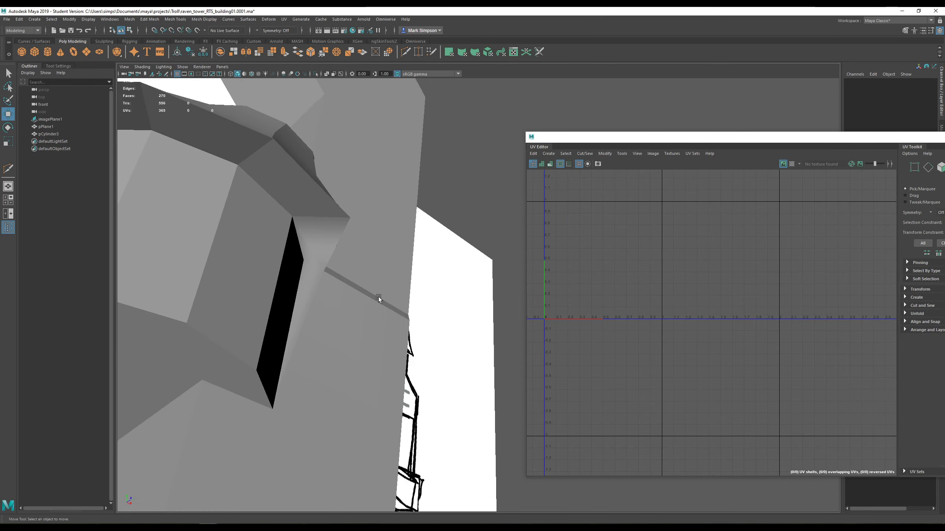
{"action": "left_click_drag", "start_coordinate": [379, 297], "coordinate": [311, 314], "text": "alt"}
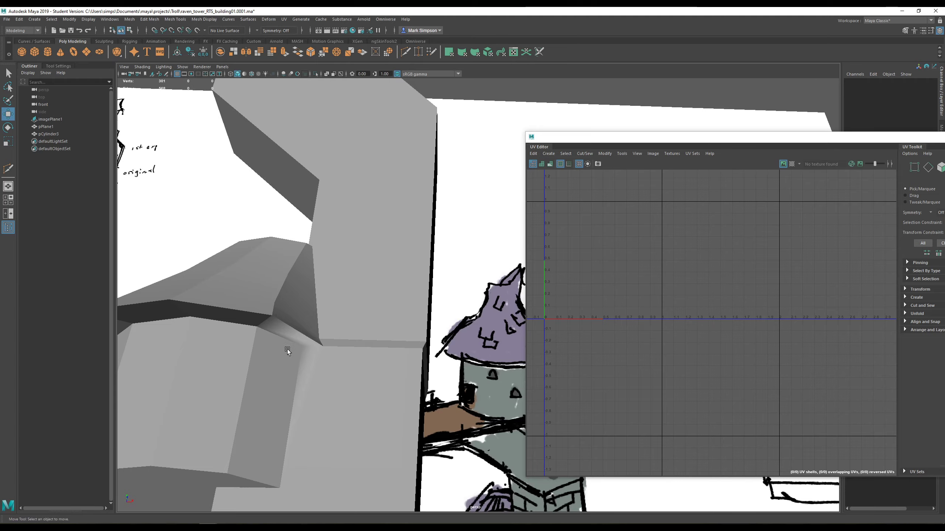
{"action": "scroll", "coordinate": [344, 341], "scroll_direction": "down", "scroll_amount": 5}
{"action": "mouse_move", "coordinate": [441, 255]}
{"action": "left_mouse_down", "text": "alt"}
{"action": "mouse_move", "coordinate": [441, 290]}
{"action": "mouse_move", "coordinate": [514, 284]}
{"action": "mouse_move", "coordinate": [474, 276]}
{"action": "mouse_move", "coordinate": [482, 279]}
{"action": "left_mouse_up", "text": "alt"}
{"action": "scroll", "coordinate": [446, 287], "scroll_direction": "down", "scroll_amount": 5}
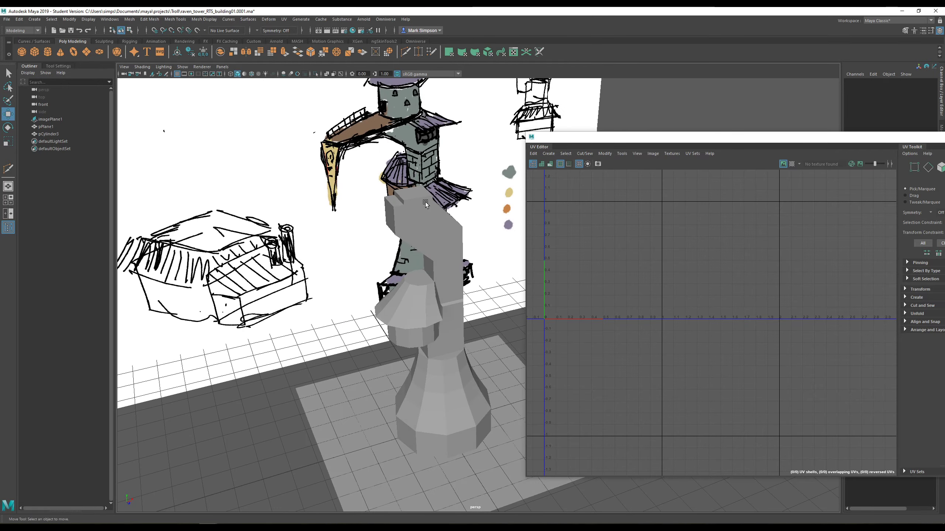
{"action": "mouse_move", "coordinate": [452, 232]}
{"action": "left_mouse_down", "text": "alt"}
{"action": "mouse_move", "coordinate": [441, 234]}
{"action": "mouse_move", "coordinate": [427, 208]}
{"action": "left_mouse_up", "text": "alt"}
{"action": "middle_click_drag", "start_coordinate": [427, 208], "coordinate": [376, 158], "text": "alt"}
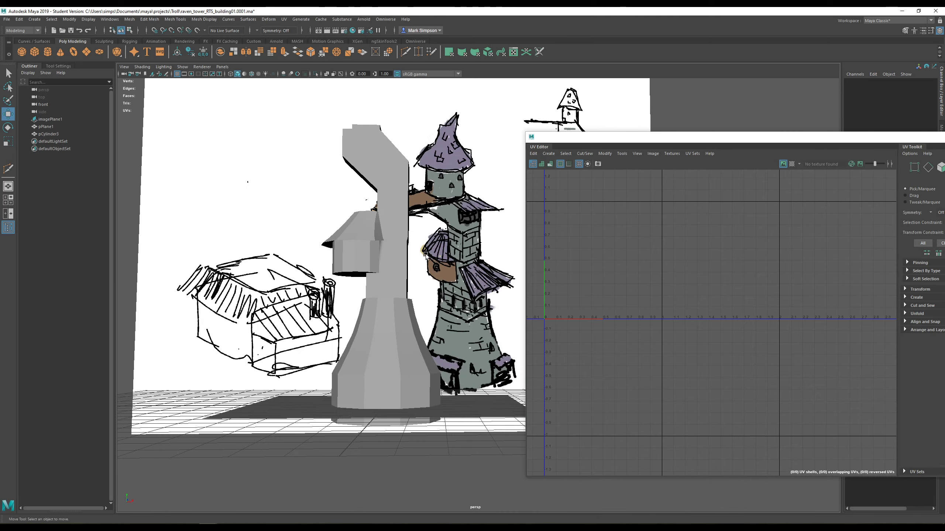
{"action": "scroll", "coordinate": [426, 251], "scroll_direction": "down", "scroll_amount": 3}
{"action": "mouse_move", "coordinate": [426, 251]}
{"action": "left_mouse_down", "text": "alt"}
{"action": "mouse_move", "coordinate": [421, 262]}
{"action": "mouse_move", "coordinate": [436, 261]}
{"action": "mouse_move", "coordinate": [409, 271]}
{"action": "mouse_move", "coordinate": [465, 261]}
{"action": "mouse_move", "coordinate": [413, 270]}
{"action": "left_mouse_up", "text": "alt"}
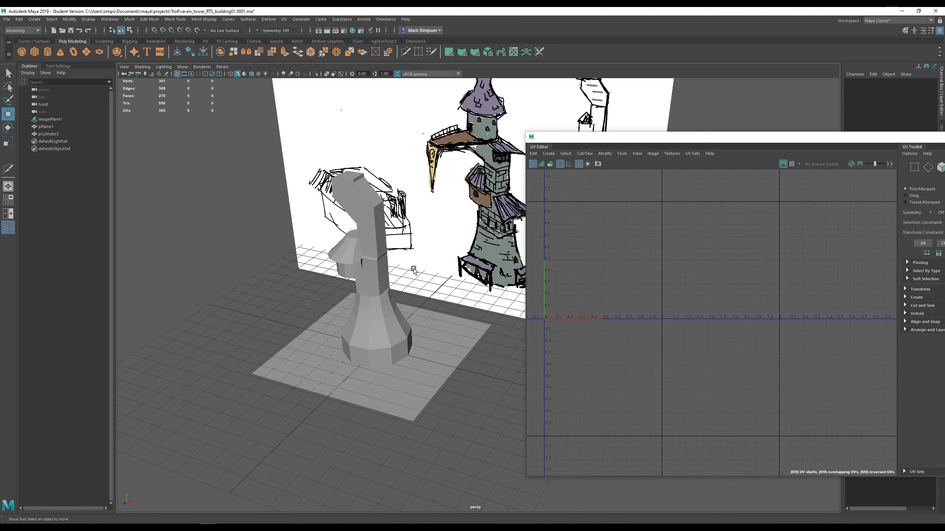
- Select the vertices of the tower's upper section
{"action": "left_click_drag", "start_coordinate": [379, 222], "coordinate": [342, 205], "text": "alt"}
{"action": "right_click_drag", "start_coordinate": [342, 206], "coordinate": [317, 207]}
{"action": "left_click_drag", "start_coordinate": [341, 207], "coordinate": [279, 154], "text": "alt"}
{"action": "left_click_drag", "start_coordinate": [373, 245], "coordinate": [416, 253]}
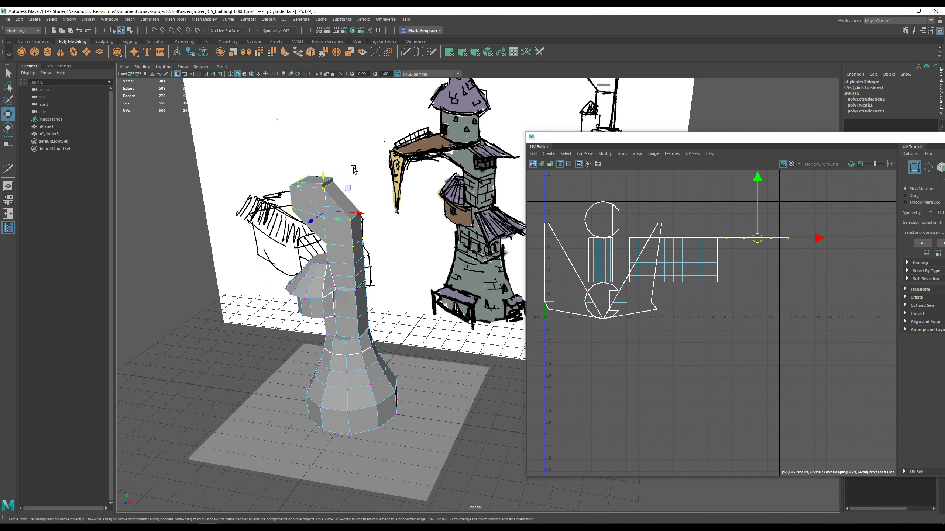
- Select the raised face on top of the tower and extrude it upward again
{"action": "left_click_drag", "start_coordinate": [353, 170], "coordinate": [373, 226], "text": "alt"}
{"action": "right_click", "coordinate": [373, 226]}
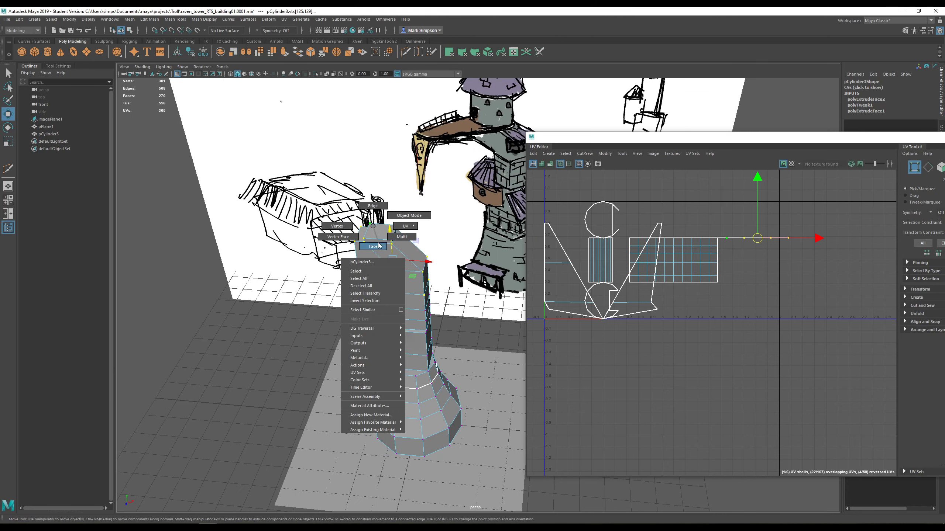
{"action": "right_click_drag", "start_coordinate": [378, 243], "coordinate": [379, 243]}
{"action": "scroll", "coordinate": [379, 242], "scroll_direction": "up", "scroll_amount": 3}
{"action": "left_click", "coordinate": [332, 200]}
{"action": "left_click_drag", "start_coordinate": [332, 200], "coordinate": [368, 168], "text": "alt"}
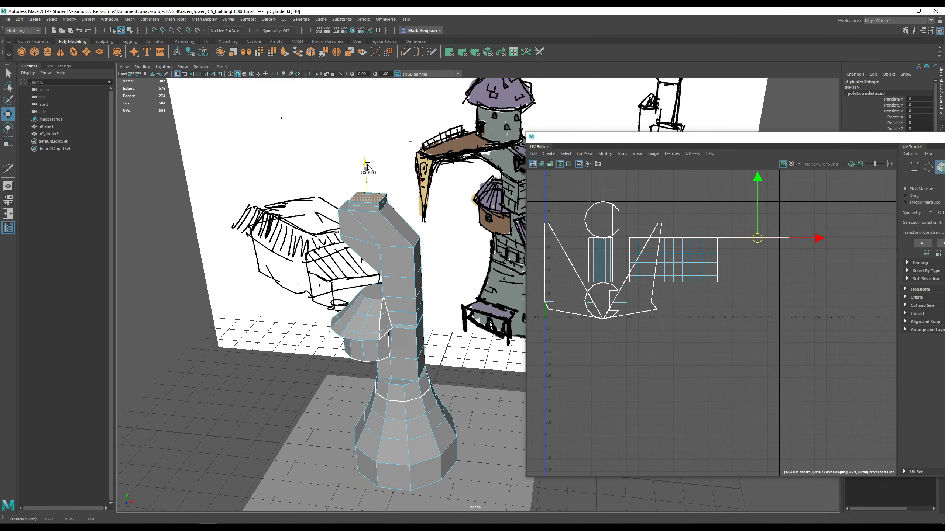
- Undo both upward extrusions of the top face and the earlier shift of its dividing edge
{"action": "key", "text": "ctrl+z"}
{"action": "key", "text": "ctrl+z"}
{"action": "scroll", "coordinate": [383, 197], "scroll_direction": "up", "scroll_amount": 4}
{"action": "middle_click_drag", "start_coordinate": [333, 183], "coordinate": [431, 246], "text": "alt"}
{"action": "scroll", "coordinate": [431, 247], "scroll_direction": "up", "scroll_amount": 3}
{"action": "left_click_drag", "start_coordinate": [409, 212], "coordinate": [408, 224], "text": "alt"}
{"action": "key", "text": "ctrl+z"}
{"action": "key", "text": "ctrl+z"}
{"action": "key", "text": "ctrl+z"}
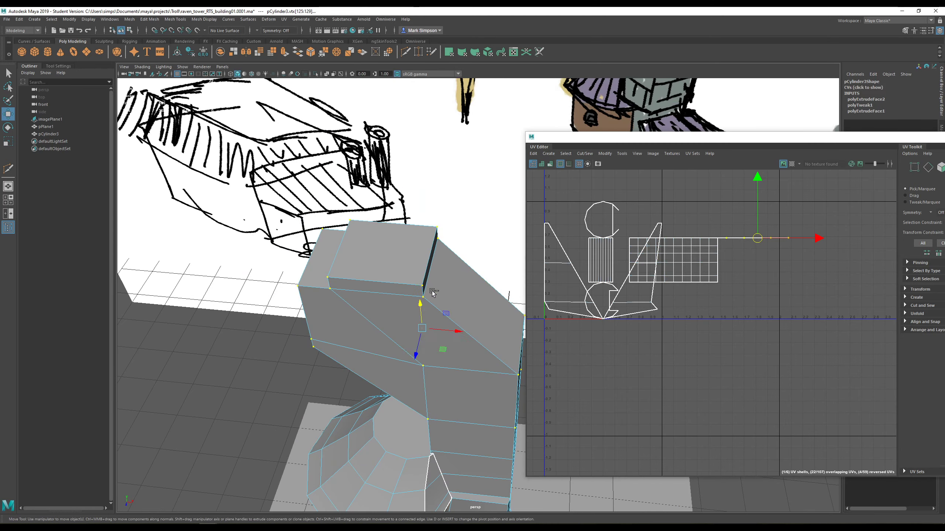
{"action": "key", "text": "ctrl+z"}
{"action": "key", "text": "ctrl+z"}
{"action": "key", "text": "ctrl+z"}
{"action": "key", "text": "ctrl+z"}
{"action": "key", "text": "ctrl+z"}
{"action": "key", "text": "ctrl+z"}
{"action": "key", "text": "ctrl+z"}
{"action": "key", "text": "ctrl+z"}
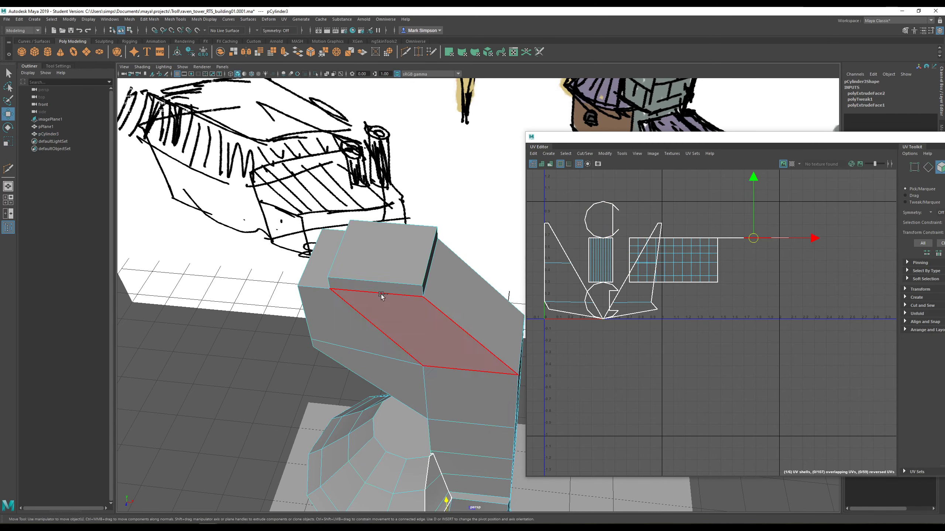
{"action": "key", "text": "ctrl+z"}
{"action": "key", "text": "ctrl+z"}
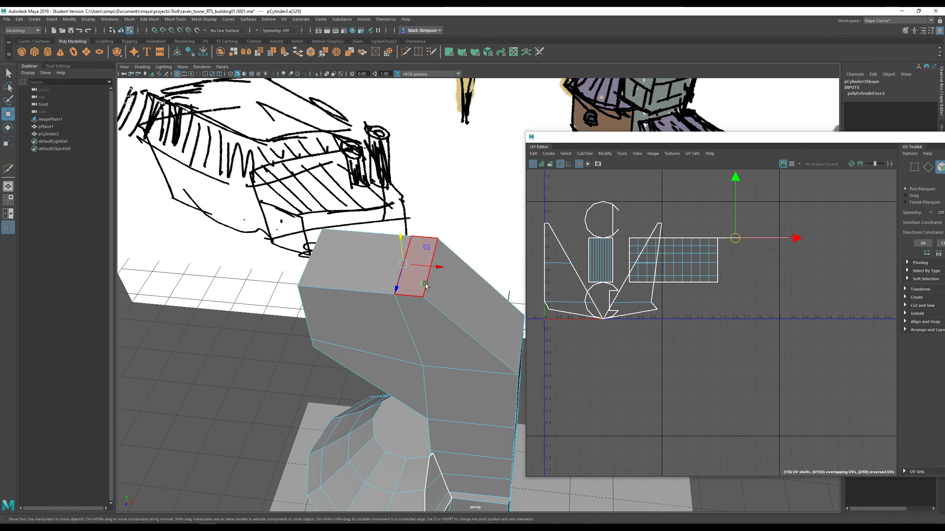
- Move the dividing edge of the tower's top to the middle and scale it wider so the top outline becomes six-sided
{"action": "right_click_drag", "start_coordinate": [380, 270], "coordinate": [380, 252]}
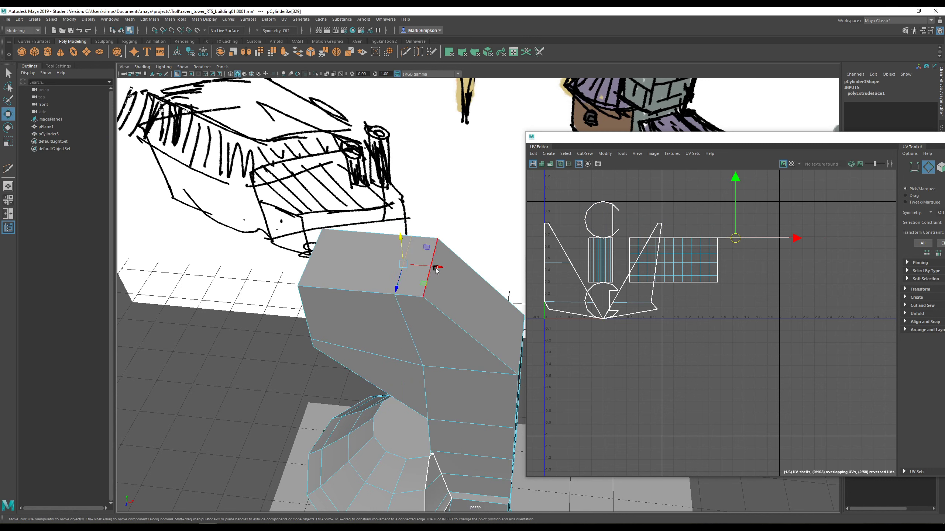
{"action": "left_click_drag", "start_coordinate": [436, 269], "coordinate": [395, 332]}
{"action": "key", "text": "r"}
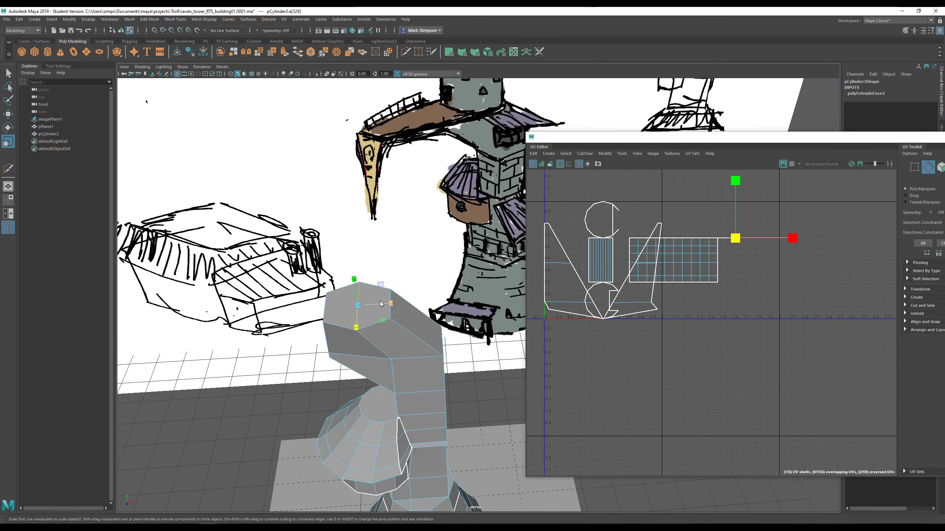
- Select the faces on top of the tower and extrude them upward into a new vertical section
{"action": "right_click_drag", "start_coordinate": [379, 302], "coordinate": [379, 322]}
{"action": "left_click", "coordinate": [369, 300]}
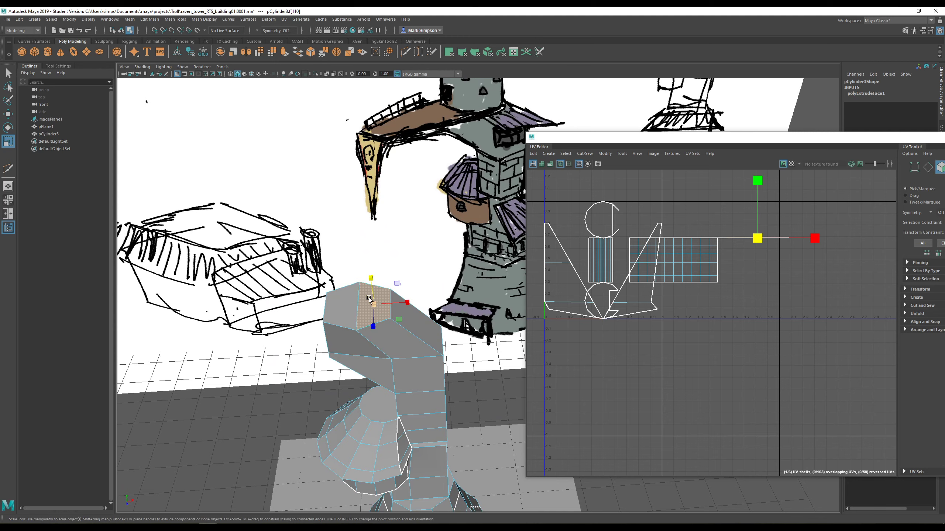
{"action": "mouse_move", "coordinate": [409, 311]}
{"action": "left_mouse_down", "text": "alt"}
{"action": "mouse_move", "coordinate": [324, 289]}
{"action": "mouse_move", "coordinate": [351, 288]}
{"action": "mouse_move", "coordinate": [376, 261]}
{"action": "left_mouse_up", "text": "alt"}
{"action": "key", "text": "ctrl+e"}
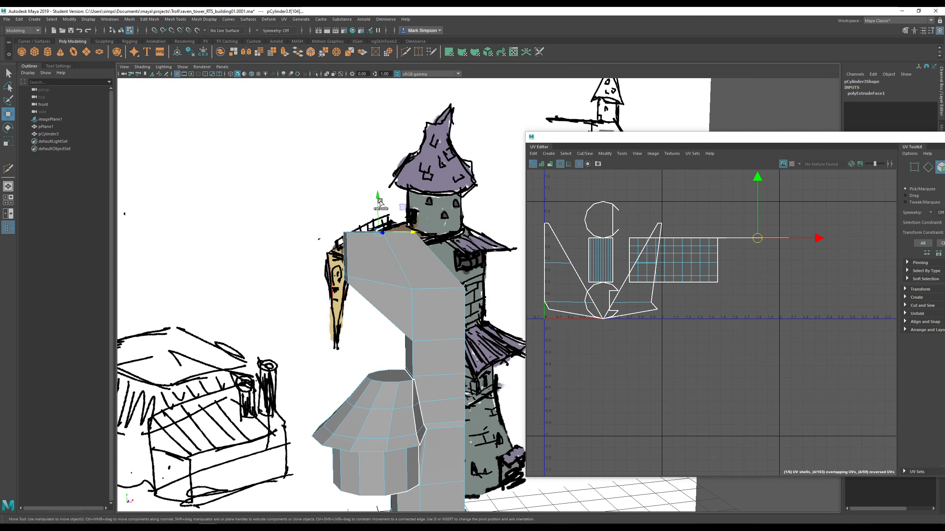
{"action": "mouse_move", "coordinate": [374, 205]}
{"action": "left_mouse_down"}
{"action": "mouse_move", "coordinate": [369, 144]}
{"action": "mouse_move", "coordinate": [383, 186]}
{"action": "mouse_move", "coordinate": [378, 245]}
{"action": "mouse_move", "coordinate": [414, 235]}
{"action": "left_mouse_up"}
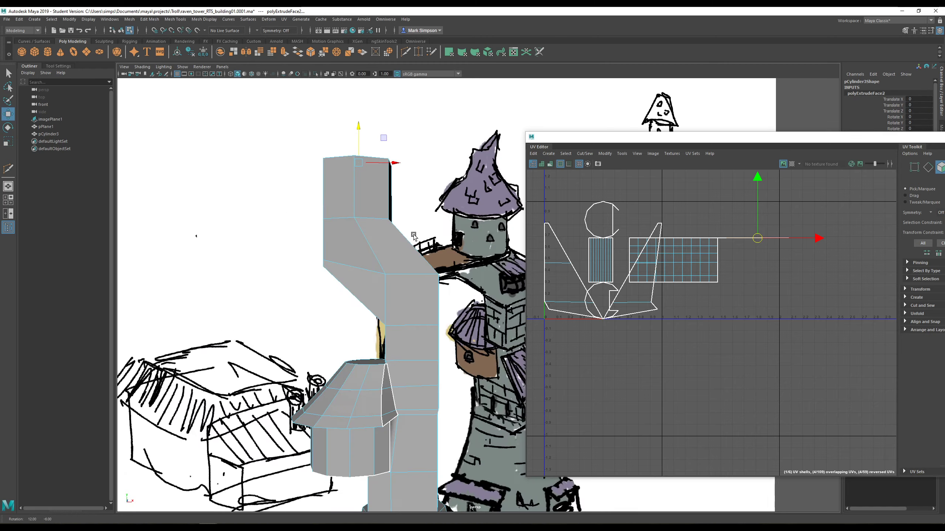
{"action": "scroll", "coordinate": [462, 291], "scroll_direction": "down", "scroll_amount": 3}
{"action": "left_click_drag", "start_coordinate": [471, 298], "coordinate": [371, 345], "text": "alt"}
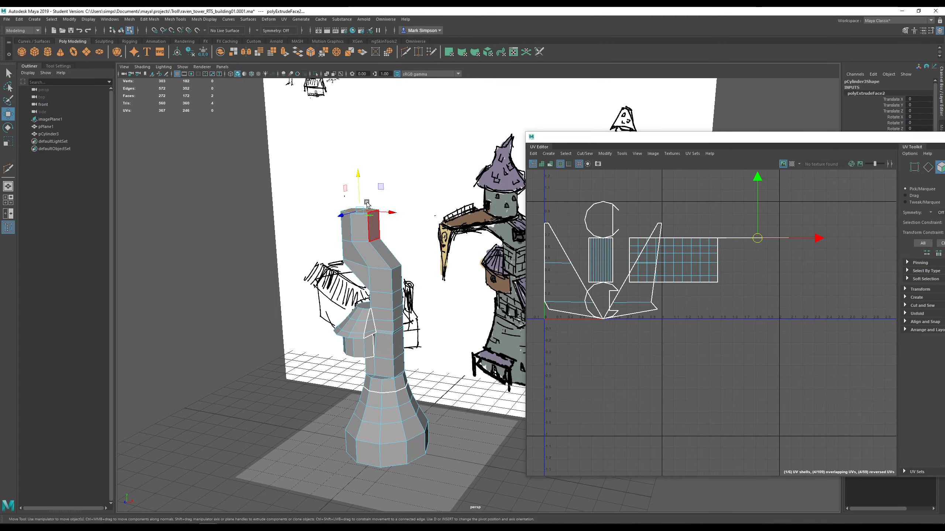
{"action": "left_click_drag", "start_coordinate": [359, 179], "coordinate": [358, 179]}
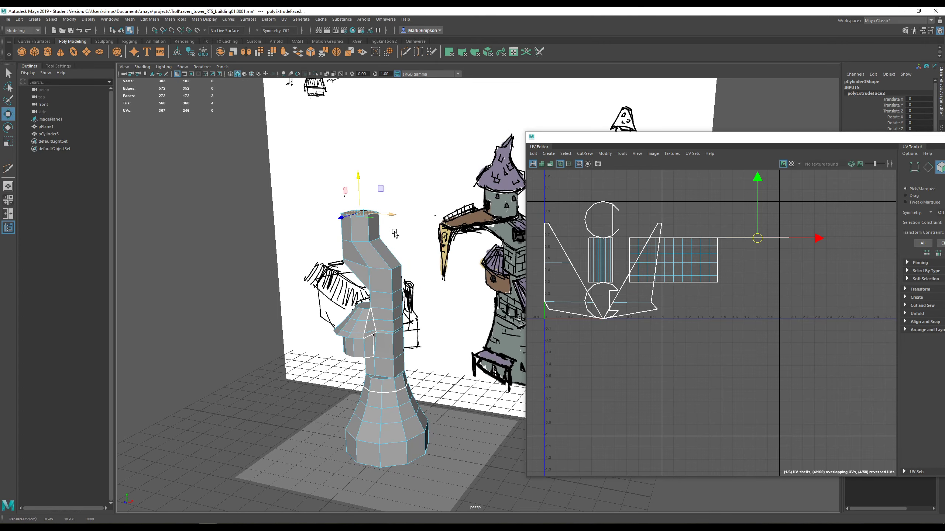
- Insert a vertical edge loop with Multi-Cut through the half of the tower's upper section facing away from the turret
{"action": "left_click_drag", "start_coordinate": [394, 233], "coordinate": [464, 353], "text": "alt"}
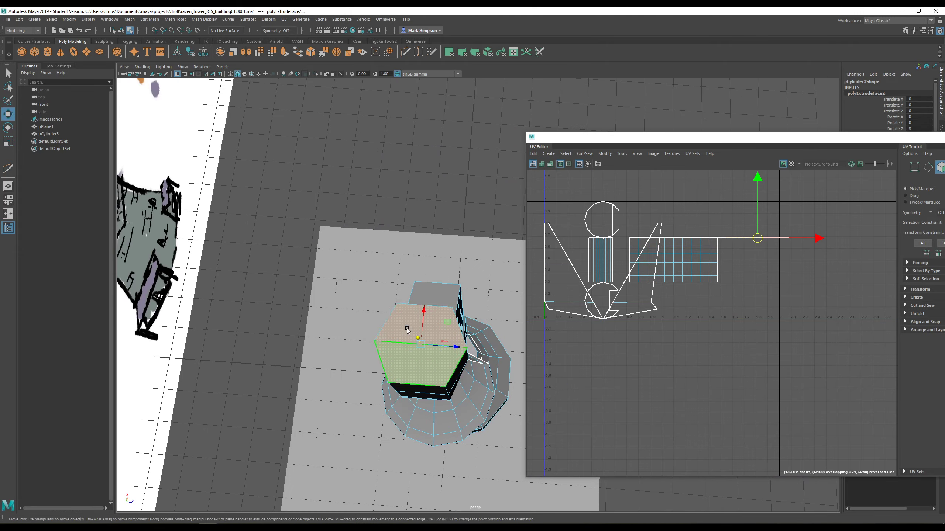
{"action": "left_click_drag", "start_coordinate": [407, 329], "coordinate": [434, 212], "text": "alt"}
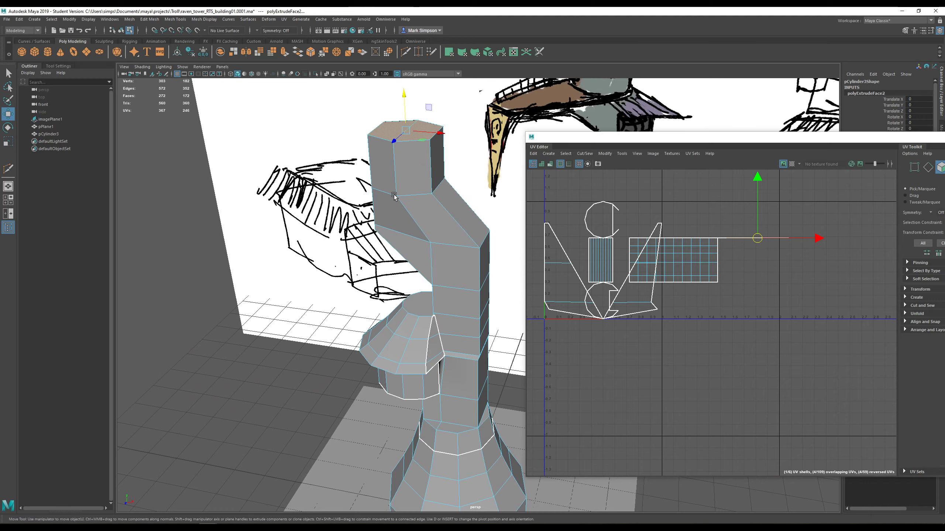
{"action": "left_click_drag", "start_coordinate": [416, 167], "coordinate": [393, 142], "text": "alt"}
{"action": "mouse_move", "coordinate": [449, 170]}
{"action": "left_mouse_down", "text": "alt"}
{"action": "mouse_move", "coordinate": [427, 260]}
{"action": "mouse_move", "coordinate": [418, 377]}
{"action": "mouse_move", "coordinate": [411, 304]}
{"action": "mouse_move", "coordinate": [445, 339]}
{"action": "mouse_move", "coordinate": [405, 325]}
{"action": "mouse_move", "coordinate": [451, 309]}
{"action": "mouse_move", "coordinate": [394, 431]}
{"action": "mouse_move", "coordinate": [399, 319]}
{"action": "mouse_move", "coordinate": [379, 225]}
{"action": "left_mouse_up", "text": "alt"}
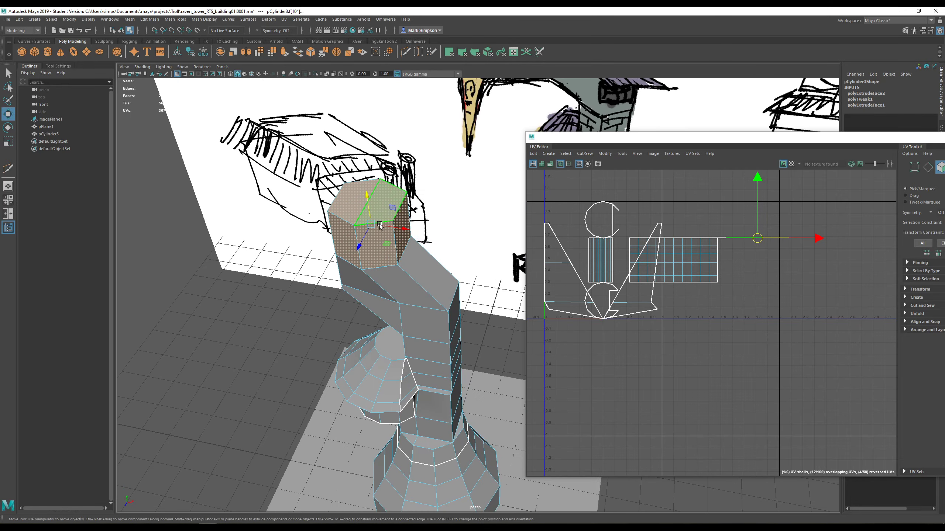
{"action": "left_click", "coordinate": [406, 52]}
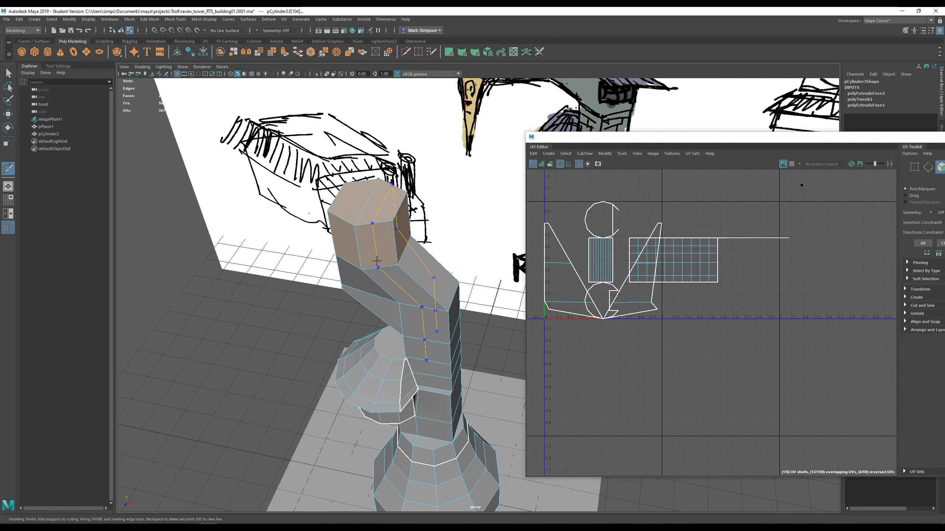
{"action": "left_click", "coordinate": [377, 261], "text": "ctrl"}
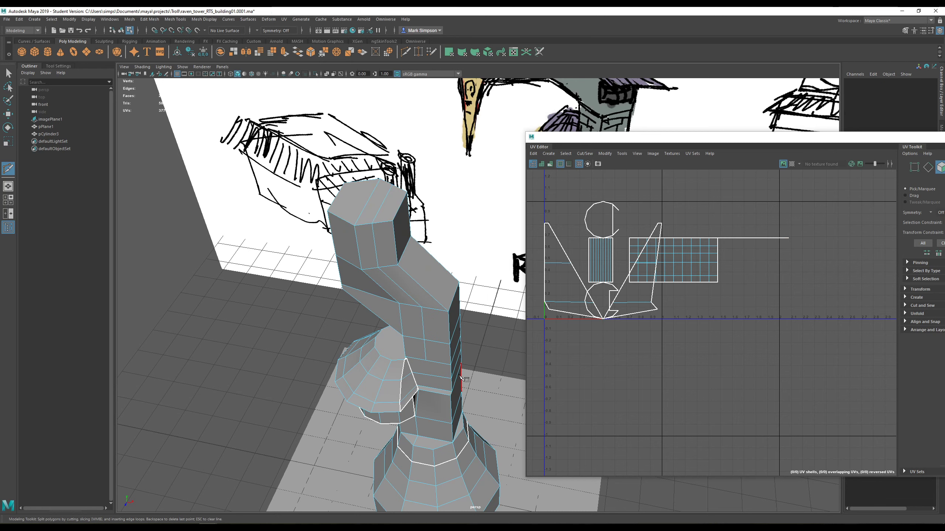
- Cut edges joining both lower ends of the new loop to the points where the turret roof's upper rim meets the wall
{"action": "left_click_drag", "start_coordinate": [460, 377], "coordinate": [462, 364], "text": "alt"}
{"action": "middle_click_drag", "start_coordinate": [462, 364], "coordinate": [451, 357], "text": "alt"}
{"action": "scroll", "coordinate": [439, 352], "scroll_direction": "up", "scroll_amount": 6}
{"action": "left_click_drag", "start_coordinate": [354, 348], "coordinate": [354, 360], "text": "alt"}
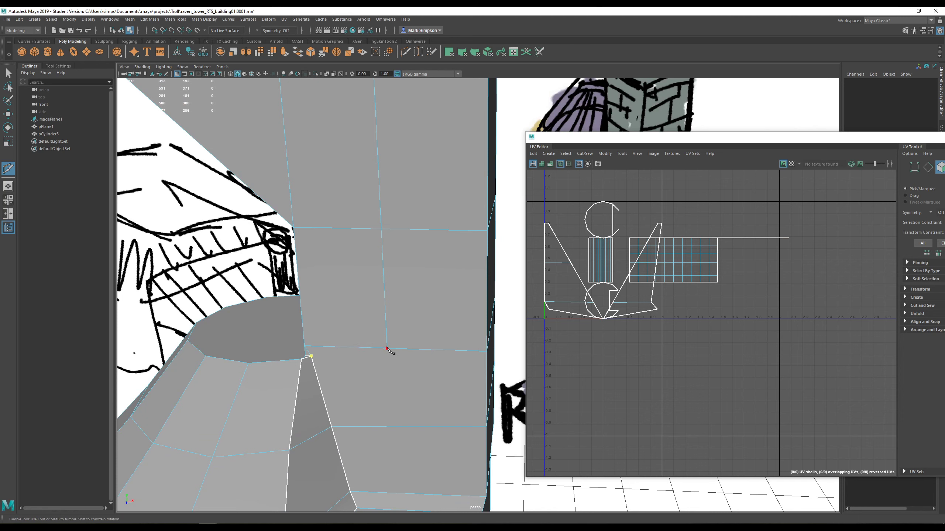
{"action": "right_click", "coordinate": [282, 300]}
{"action": "scroll", "coordinate": [334, 316], "scroll_direction": "down", "scroll_amount": 6}
{"action": "mouse_move", "coordinate": [352, 322]}
{"action": "left_mouse_down", "text": "alt"}
{"action": "mouse_move", "coordinate": [408, 317]}
{"action": "mouse_move", "coordinate": [369, 326]}
{"action": "left_mouse_up", "text": "alt"}
{"action": "scroll", "coordinate": [408, 317], "scroll_direction": "up", "scroll_amount": 2}
{"action": "left_click", "coordinate": [458, 343]}
{"action": "left_click_drag", "start_coordinate": [458, 345], "coordinate": [448, 352], "text": "alt"}
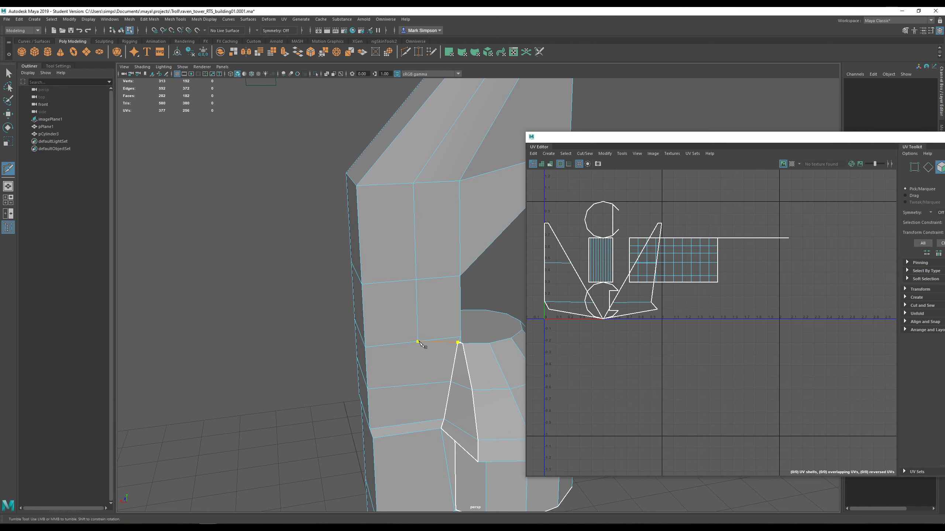
{"action": "right_click_drag", "start_coordinate": [316, 309], "coordinate": [425, 294], "text": "alt"}
{"action": "scroll", "coordinate": [472, 277], "scroll_direction": "down", "scroll_amount": 5}
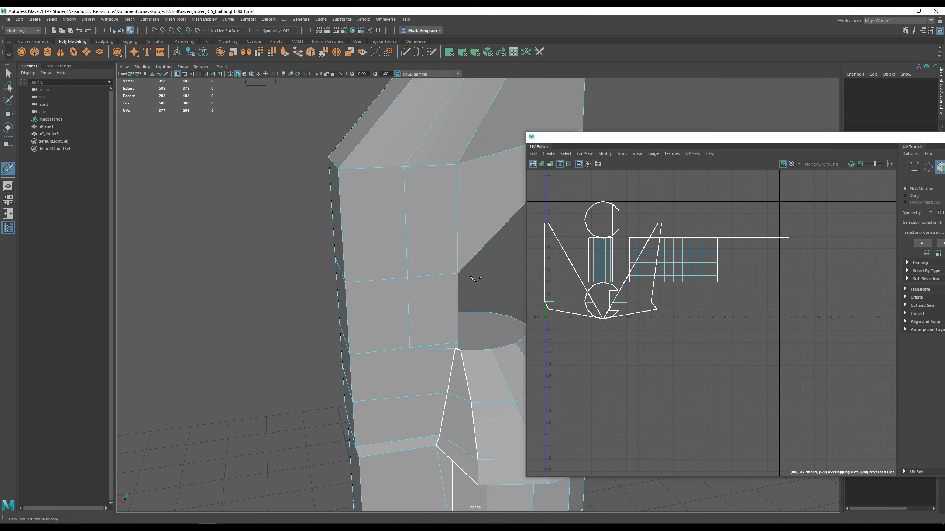
- Continue the cuts on both sides from the loop's lower ends down the wall to the turret roof's eave corners
{"action": "mouse_move", "coordinate": [471, 277]}
{"action": "left_mouse_down", "text": "alt"}
{"action": "mouse_move", "coordinate": [469, 291]}
{"action": "mouse_move", "coordinate": [458, 279]}
{"action": "mouse_move", "coordinate": [468, 261]}
{"action": "left_mouse_up", "text": "alt"}
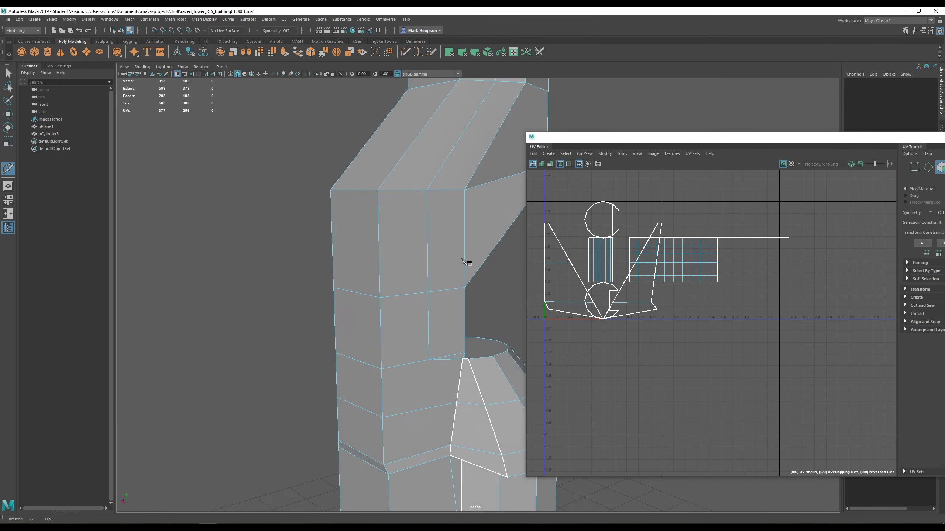
{"action": "middle_click_drag", "start_coordinate": [442, 365], "coordinate": [445, 318], "text": "alt"}
{"action": "mouse_move", "coordinate": [443, 318]}
{"action": "left_mouse_down", "text": "alt"}
{"action": "mouse_move", "coordinate": [432, 320]}
{"action": "mouse_move", "coordinate": [434, 308]}
{"action": "left_mouse_up", "text": "alt"}
{"action": "left_click", "coordinate": [456, 345]}
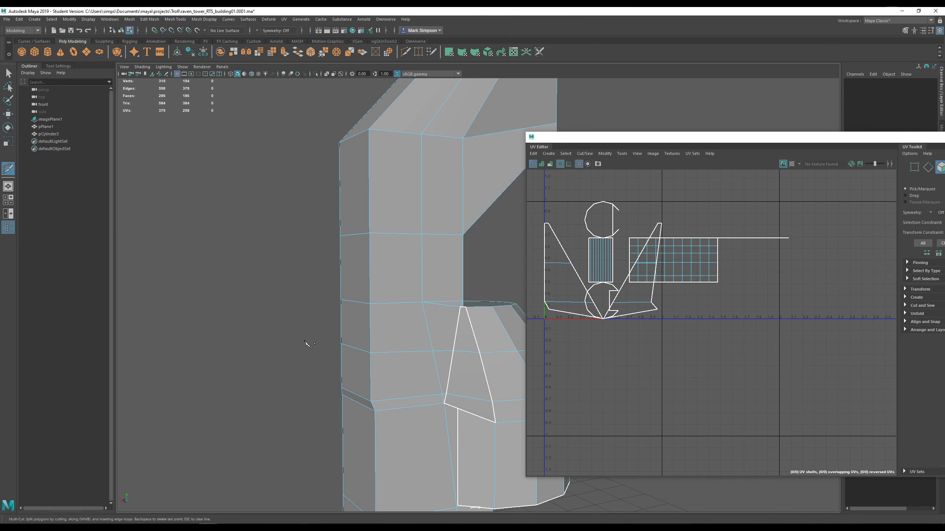
{"action": "left_click_drag", "start_coordinate": [304, 340], "coordinate": [448, 341], "text": "alt"}
{"action": "middle_click_drag", "start_coordinate": [448, 341], "coordinate": [378, 320], "text": "alt"}
{"action": "left_click_drag", "start_coordinate": [379, 320], "coordinate": [424, 317], "text": "alt"}
{"action": "left_click", "coordinate": [448, 277]}
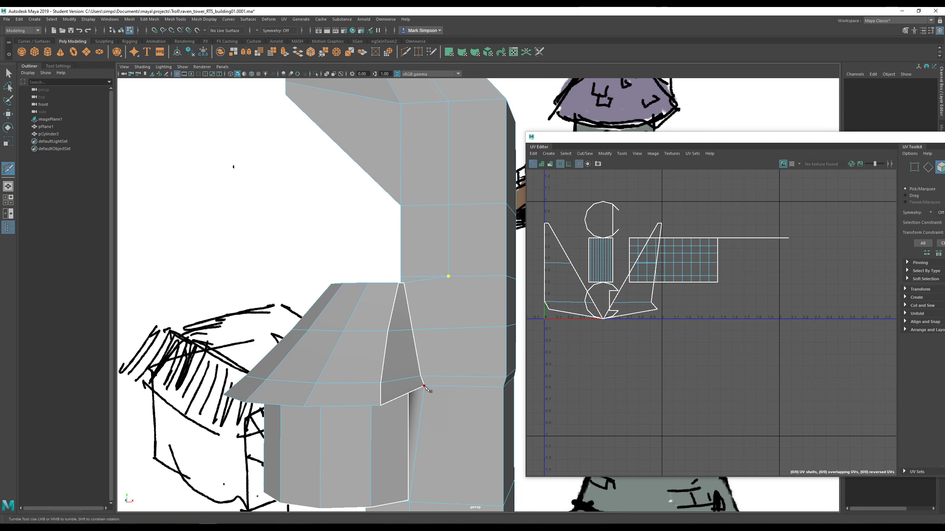
- Insert a matching vertical edge loop through the half of the upper section on the turret side
{"action": "mouse_move", "coordinate": [410, 315]}
{"action": "left_mouse_down", "text": "alt"}
{"action": "mouse_move", "coordinate": [481, 326]}
{"action": "mouse_move", "coordinate": [356, 328]}
{"action": "mouse_move", "coordinate": [376, 337]}
{"action": "mouse_move", "coordinate": [390, 372]}
{"action": "mouse_move", "coordinate": [422, 401]}
{"action": "mouse_move", "coordinate": [395, 342]}
{"action": "mouse_move", "coordinate": [454, 327]}
{"action": "mouse_move", "coordinate": [407, 264]}
{"action": "mouse_move", "coordinate": [351, 263]}
{"action": "mouse_move", "coordinate": [339, 289]}
{"action": "left_mouse_up", "text": "alt"}
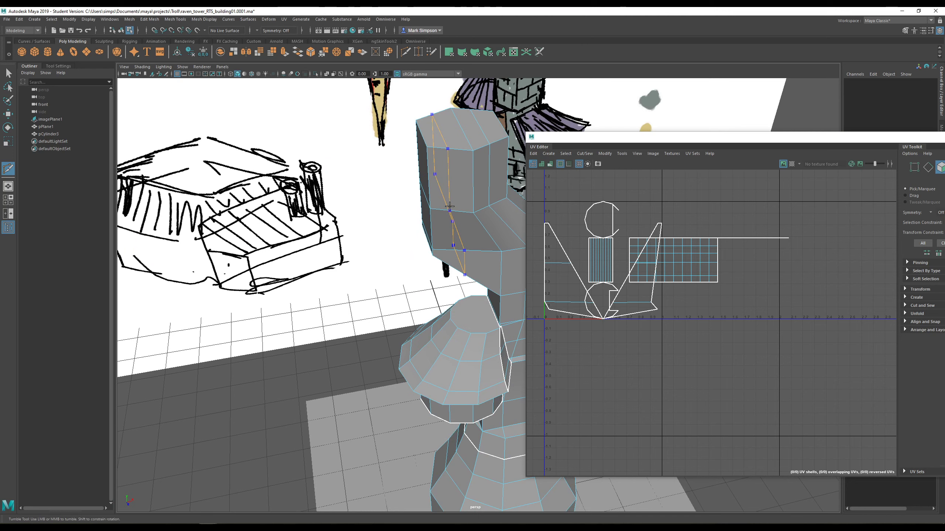
{"action": "left_click", "coordinate": [452, 206], "text": "ctrl"}
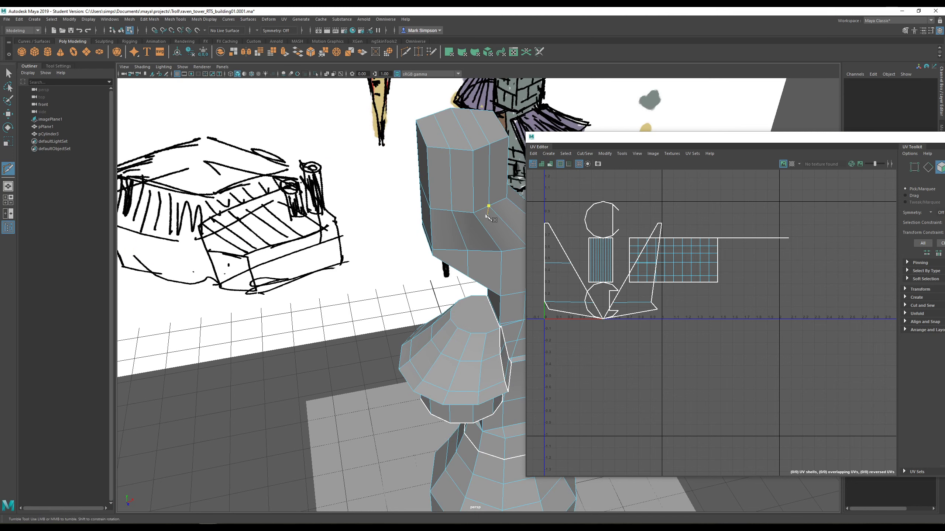
{"action": "left_click_drag", "start_coordinate": [488, 210], "coordinate": [415, 268], "text": "alt"}
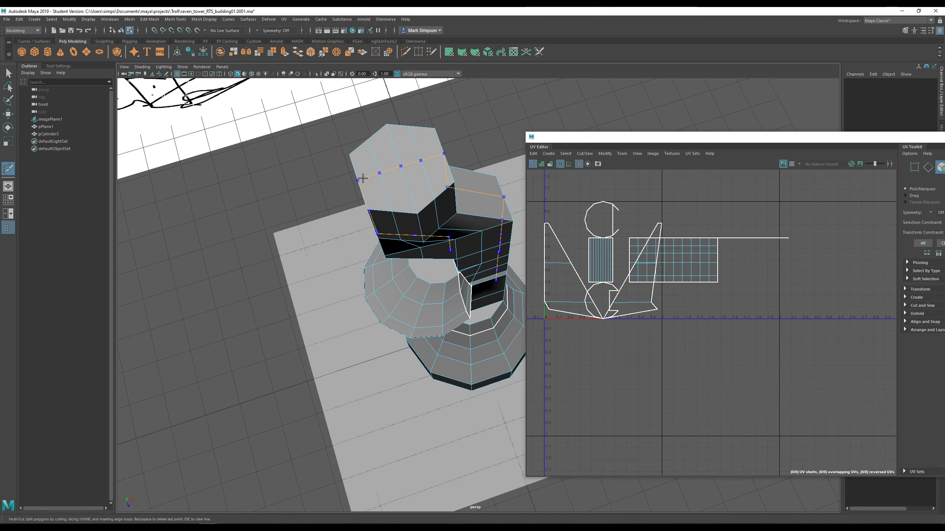
- Cut a centre line up the turret-side face of the tower, from the turret's roof to the rim of the top section
{"action": "left_click_drag", "start_coordinate": [437, 201], "coordinate": [463, 225], "text": "alt"}
{"action": "middle_click_drag", "start_coordinate": [463, 225], "coordinate": [452, 245], "text": "alt"}
{"action": "left_click_drag", "start_coordinate": [452, 245], "coordinate": [429, 326], "text": "alt"}
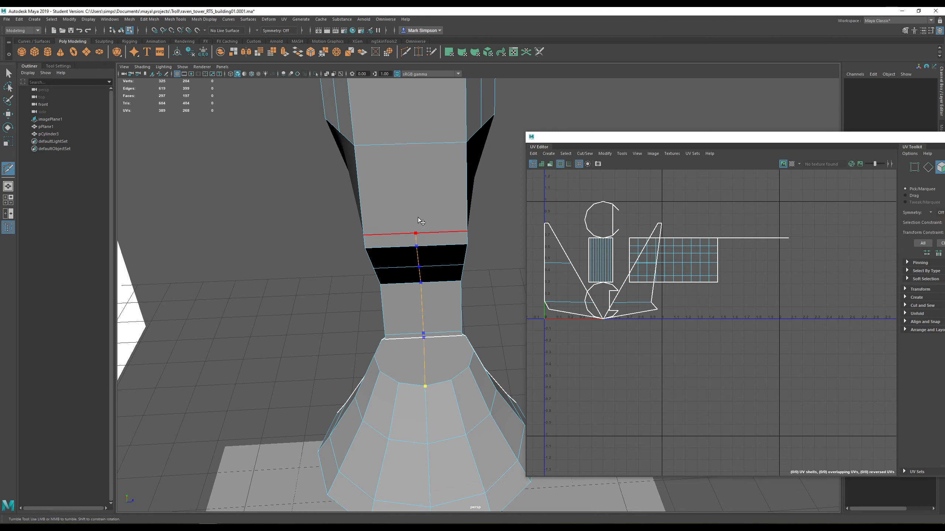
{"action": "scroll", "coordinate": [443, 250], "scroll_direction": "down", "scroll_amount": 5}
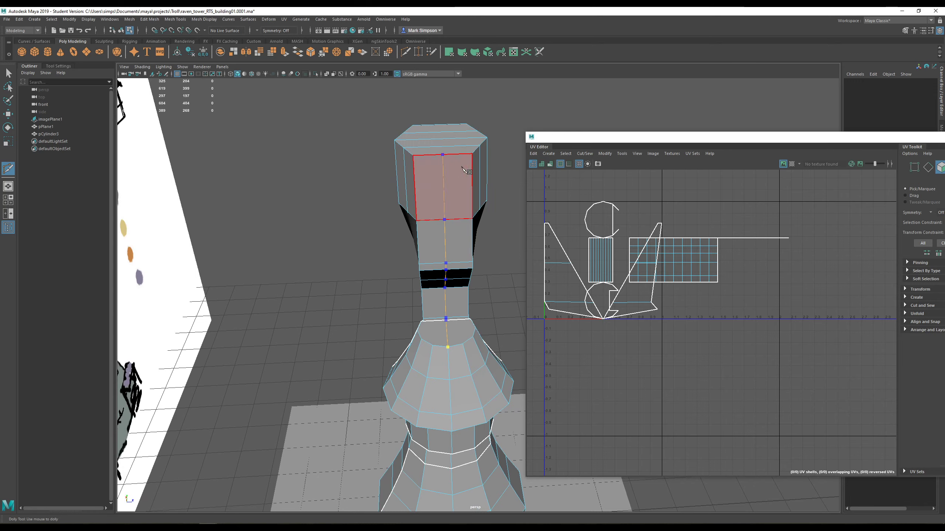
{"action": "left_click_drag", "start_coordinate": [463, 170], "coordinate": [457, 244], "text": "alt"}
{"action": "middle_click_drag", "start_coordinate": [457, 245], "coordinate": [393, 291], "text": "alt"}
{"action": "left_click_drag", "start_coordinate": [394, 290], "coordinate": [406, 257], "text": "alt"}
- Cut a centre line up the tower's back face, from the base neck to the rim of the top section
{"action": "scroll", "coordinate": [436, 356], "scroll_direction": "down", "scroll_amount": 3}
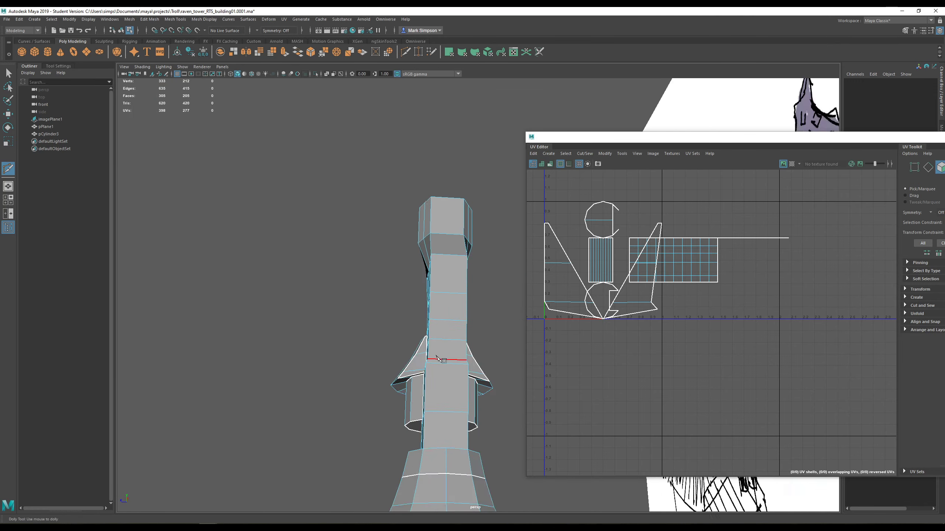
{"action": "scroll", "coordinate": [436, 356], "scroll_direction": "down", "scroll_amount": 3}
{"action": "left_click_drag", "start_coordinate": [436, 356], "coordinate": [415, 403], "text": "alt"}
{"action": "scroll", "coordinate": [415, 402], "scroll_direction": "up", "scroll_amount": 3}
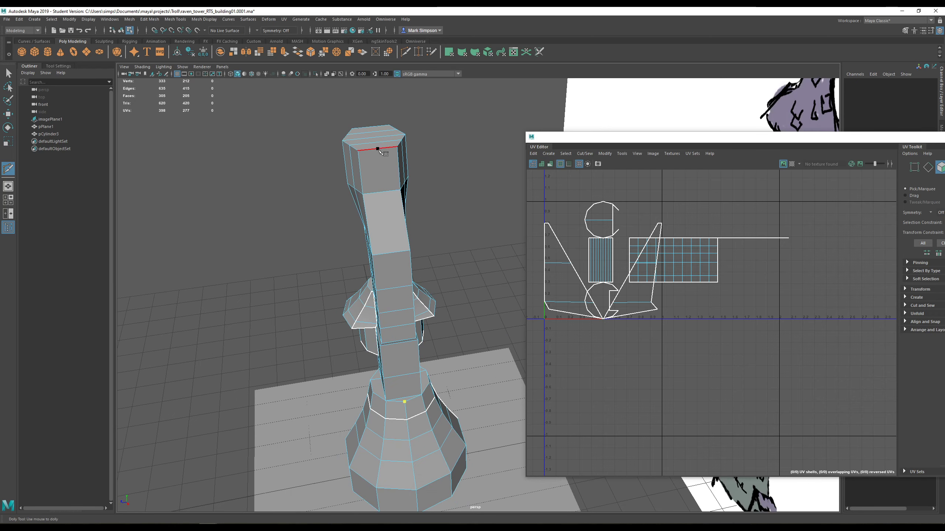
{"action": "key", "text": "Return"}
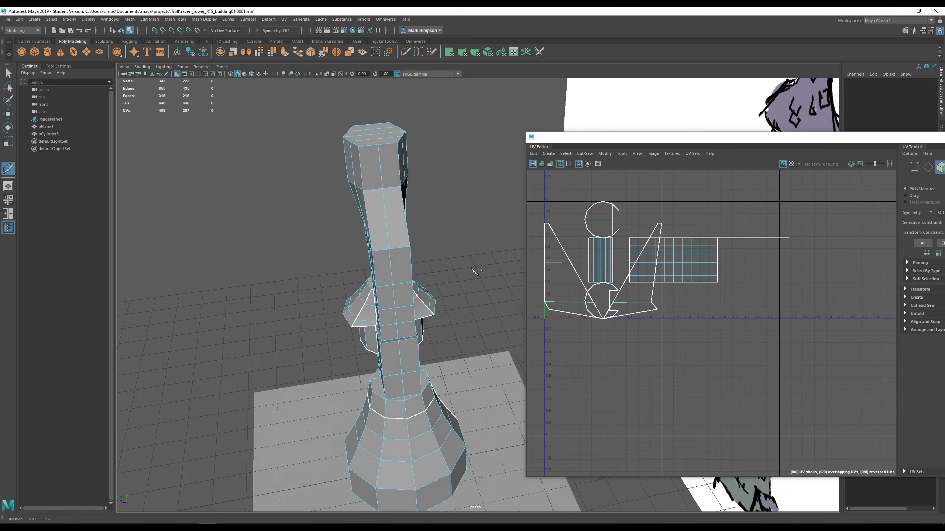
- Select the centre vertical edges on the front and back of the top section and bevel them with a fraction of 0.4
{"action": "left_click_drag", "start_coordinate": [469, 274], "coordinate": [394, 261], "text": "alt"}
{"action": "middle_click_drag", "start_coordinate": [391, 259], "coordinate": [369, 333], "text": "alt"}
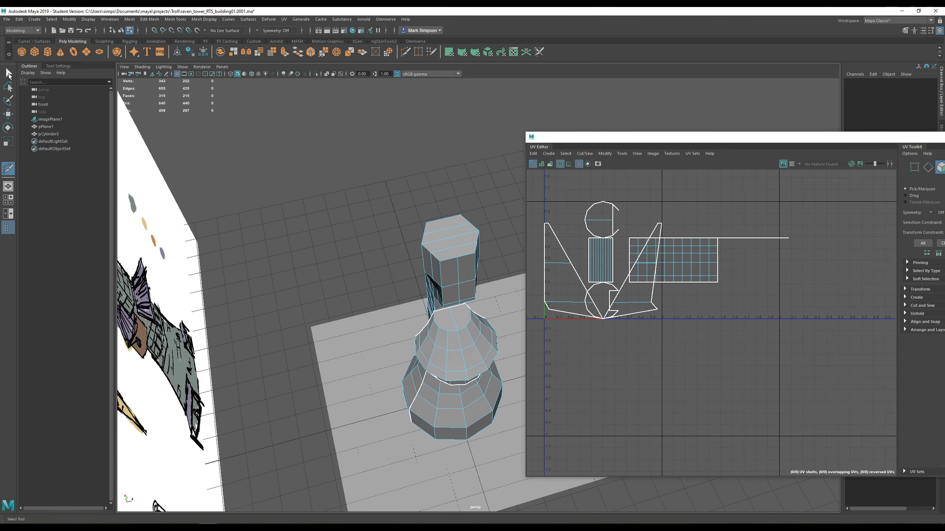
{"action": "left_click", "coordinate": [9, 74]}
{"action": "right_click_drag", "start_coordinate": [456, 269], "coordinate": [461, 253]}
{"action": "left_click", "coordinate": [458, 270]}
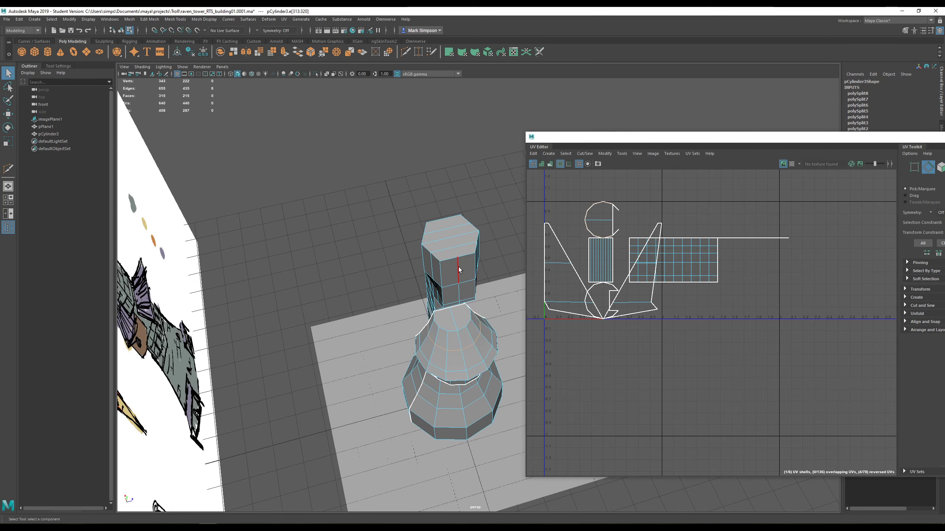
{"action": "left_click", "coordinate": [453, 259]}
{"action": "mouse_move", "coordinate": [452, 260]}
{"action": "left_mouse_down", "text": "alt"}
{"action": "mouse_move", "coordinate": [331, 243]}
{"action": "mouse_move", "coordinate": [431, 296]}
{"action": "mouse_move", "coordinate": [522, 297]}
{"action": "mouse_move", "coordinate": [424, 291]}
{"action": "left_mouse_up", "text": "alt"}
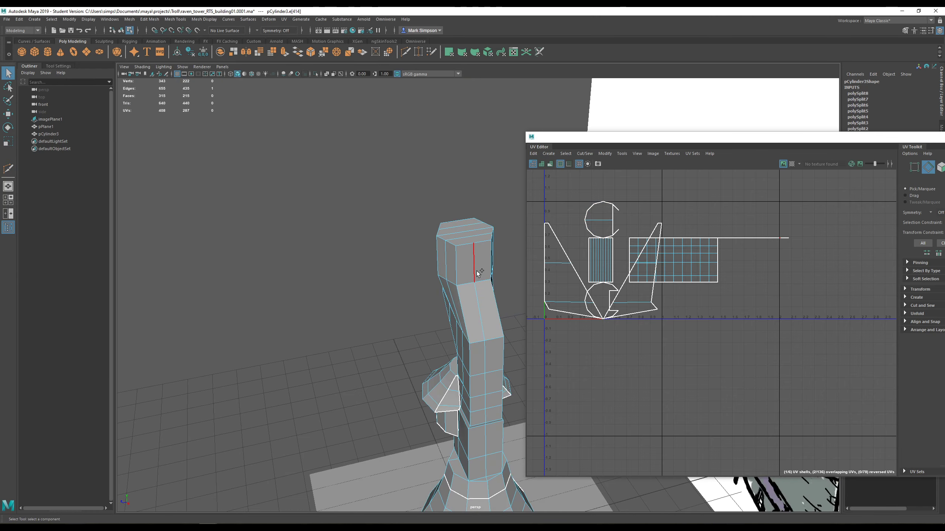
{"action": "left_click_drag", "start_coordinate": [477, 271], "coordinate": [376, 273], "text": "alt"}
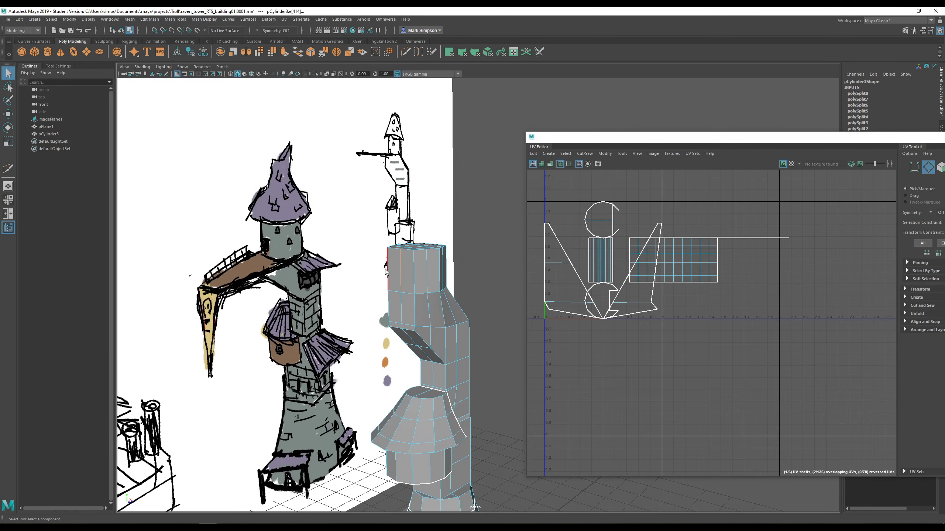
{"action": "left_click", "coordinate": [310, 52]}
{"action": "left_click_drag", "start_coordinate": [378, 223], "coordinate": [436, 277], "text": "alt"}
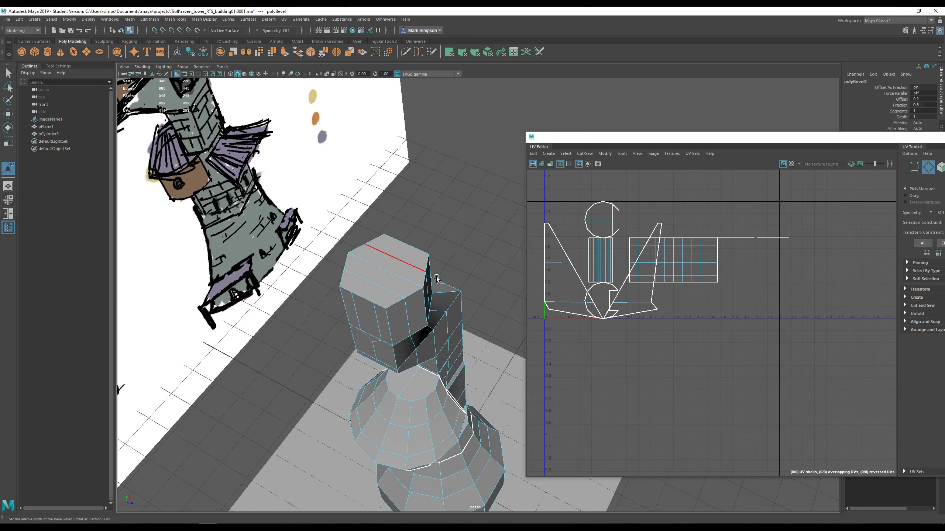
{"action": "left_click_drag", "start_coordinate": [575, 138], "coordinate": [835, 184]}
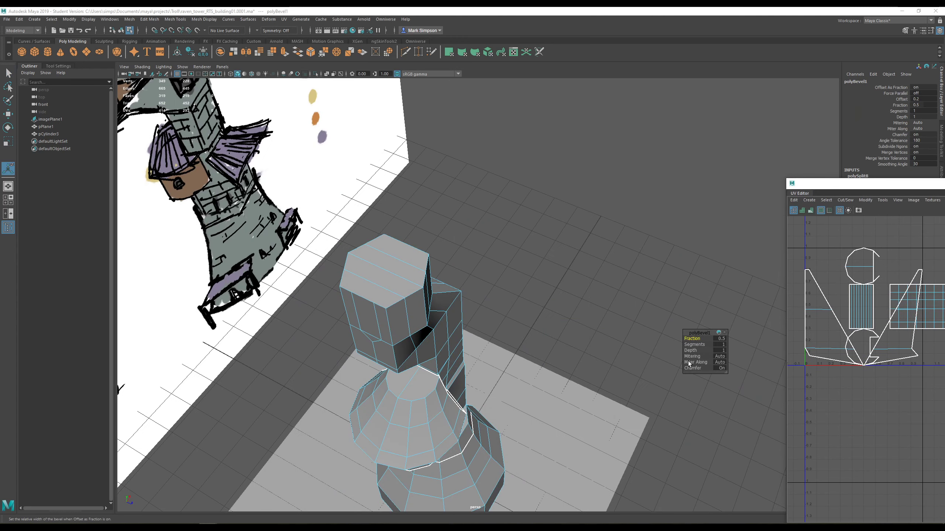
{"action": "left_click_drag", "start_coordinate": [693, 342], "coordinate": [688, 339]}
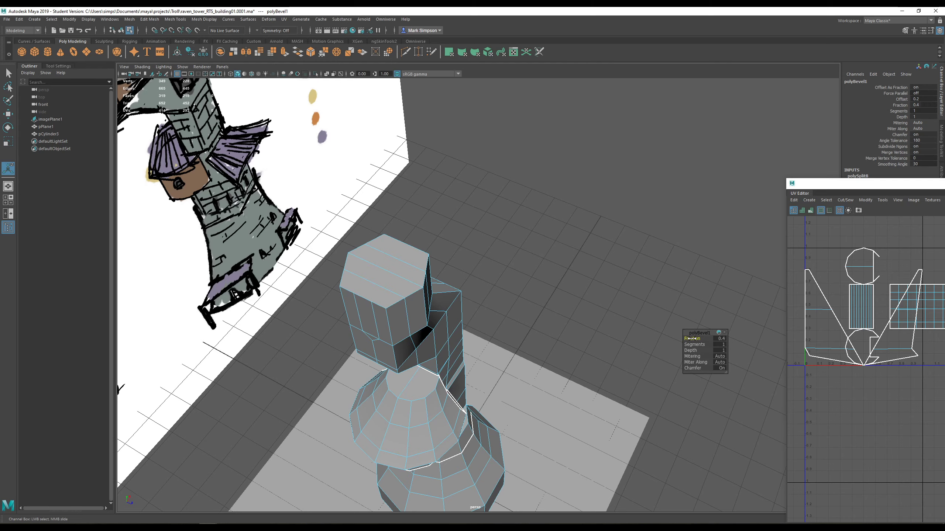
- Select the vertical edges around the top section and scale them outward to round its outline
{"action": "mouse_move", "coordinate": [432, 303]}
{"action": "left_mouse_down", "text": "alt"}
{"action": "mouse_move", "coordinate": [398, 304]}
{"action": "mouse_move", "coordinate": [447, 319]}
{"action": "mouse_move", "coordinate": [350, 290]}
{"action": "mouse_move", "coordinate": [485, 287]}
{"action": "mouse_move", "coordinate": [519, 320]}
{"action": "mouse_move", "coordinate": [474, 275]}
{"action": "left_mouse_up", "text": "alt"}
{"action": "right_click_drag", "start_coordinate": [469, 232], "coordinate": [469, 212]}
{"action": "left_click", "coordinate": [432, 241]}
{"action": "left_click_drag", "start_coordinate": [447, 248], "coordinate": [493, 233], "text": "alt"}
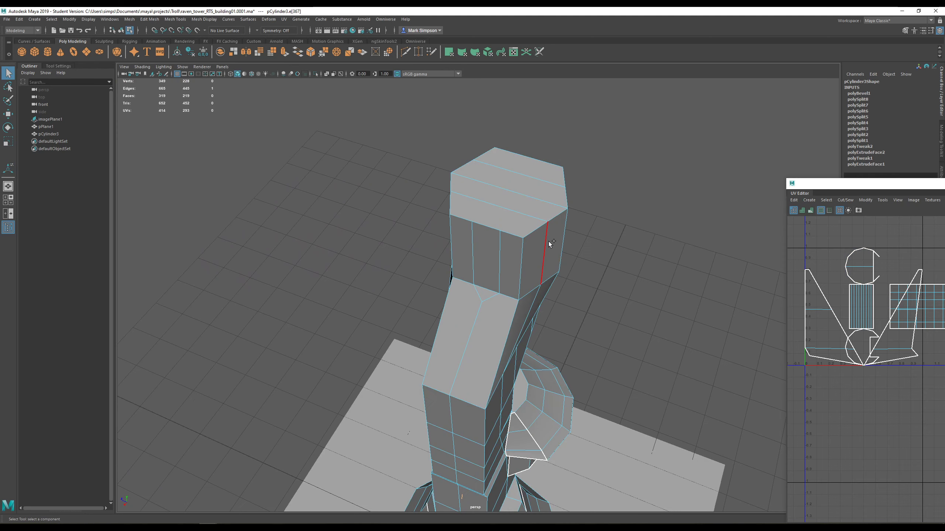
{"action": "mouse_move", "coordinate": [549, 242]}
{"action": "left_mouse_down", "text": "alt"}
{"action": "mouse_move", "coordinate": [525, 245]}
{"action": "mouse_move", "coordinate": [489, 307]}
{"action": "left_mouse_up", "text": "alt"}
{"action": "mouse_move", "coordinate": [572, 306]}
{"action": "left_mouse_down", "text": "alt"}
{"action": "mouse_move", "coordinate": [474, 311]}
{"action": "mouse_move", "coordinate": [463, 284]}
{"action": "mouse_move", "coordinate": [467, 297]}
{"action": "mouse_move", "coordinate": [452, 285]}
{"action": "mouse_move", "coordinate": [476, 267]}
{"action": "mouse_move", "coordinate": [437, 248]}
{"action": "mouse_move", "coordinate": [558, 231]}
{"action": "mouse_move", "coordinate": [421, 274]}
{"action": "left_mouse_up", "text": "alt"}
{"action": "key", "text": "r"}
{"action": "left_click", "coordinate": [469, 242], "text": "shift"}
{"action": "left_click", "coordinate": [390, 266], "text": "shift"}
{"action": "left_click_drag", "start_coordinate": [469, 257], "coordinate": [460, 284], "text": "alt"}
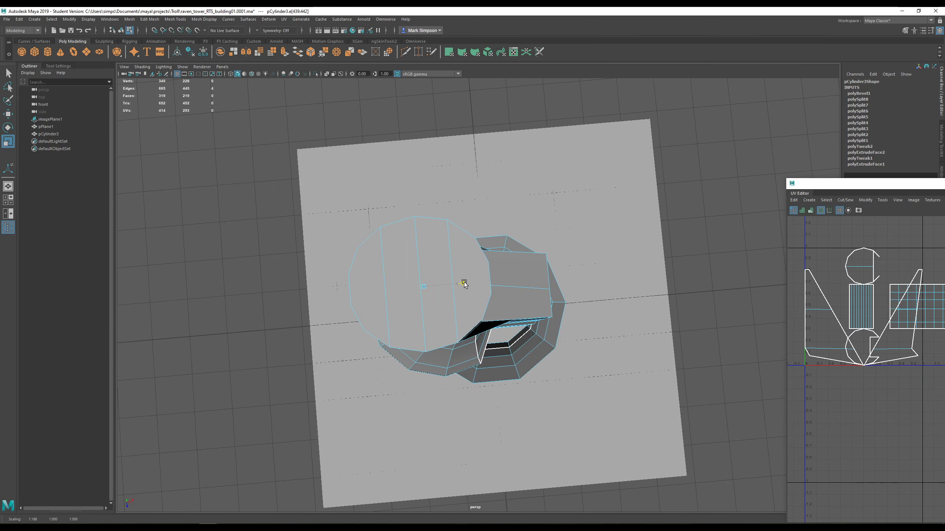
- Select the four cap faces of the tower's top section and save the scene as a new incremental version
{"action": "left_click_drag", "start_coordinate": [461, 286], "coordinate": [533, 263], "text": "alt"}
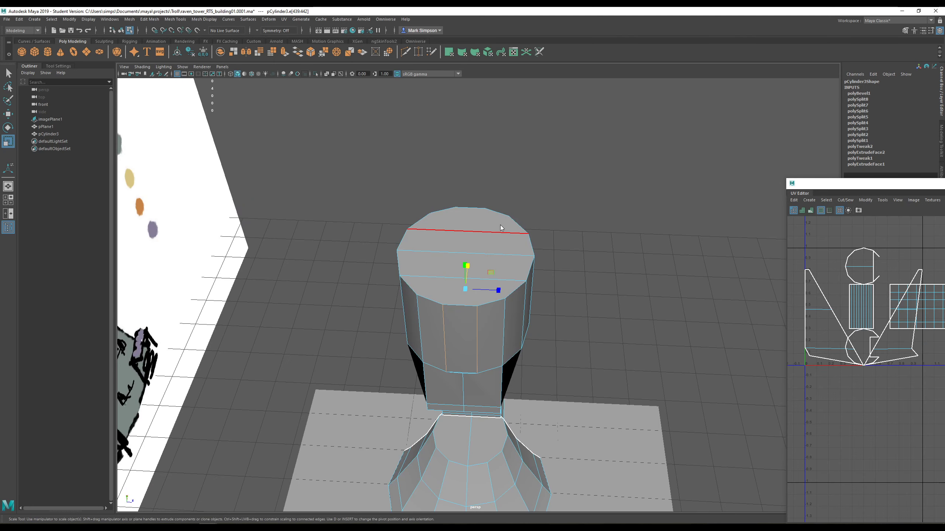
{"action": "right_click_drag", "start_coordinate": [501, 226], "coordinate": [500, 241]}
{"action": "left_click", "coordinate": [482, 220]}
{"action": "left_click", "coordinate": [456, 244], "text": "shift"}
{"action": "left_click", "coordinate": [447, 263], "text": "shift"}
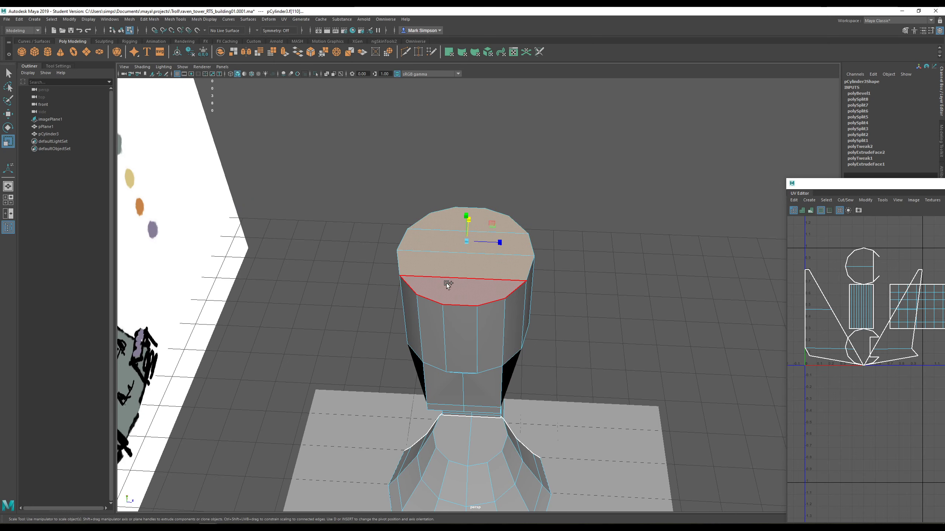
{"action": "left_click", "coordinate": [447, 284], "text": "shift"}
{"action": "left_click", "coordinate": [7, 19]}
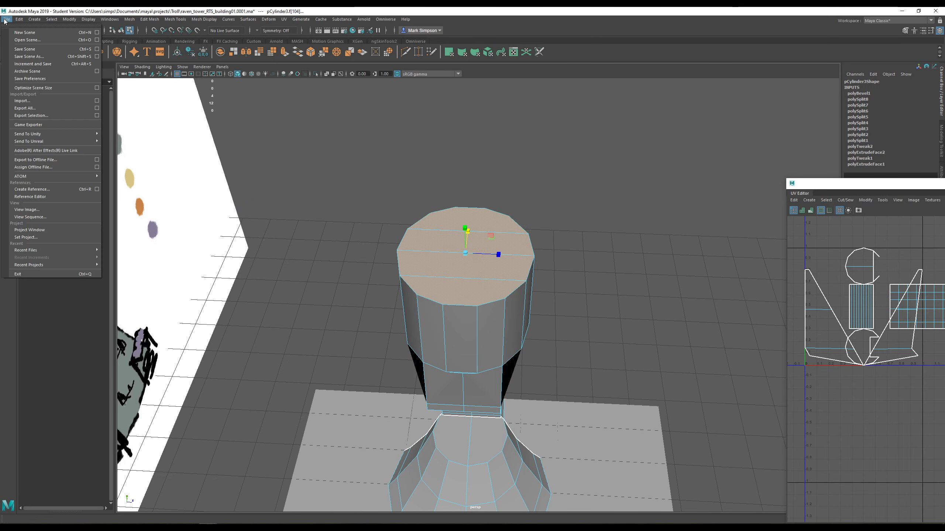
{"action": "left_click", "coordinate": [41, 58]}
{"action": "left_click", "coordinate": [452, 275]}
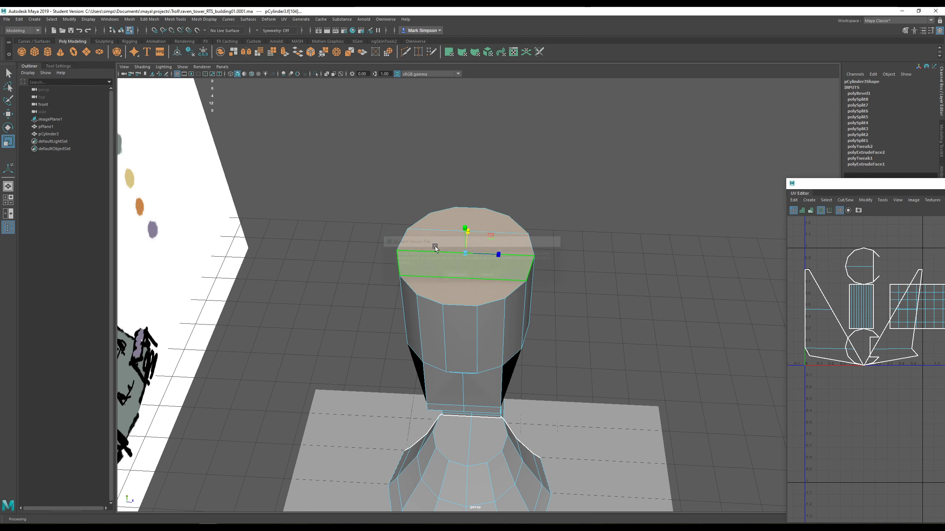
{"action": "key", "text": "r"}
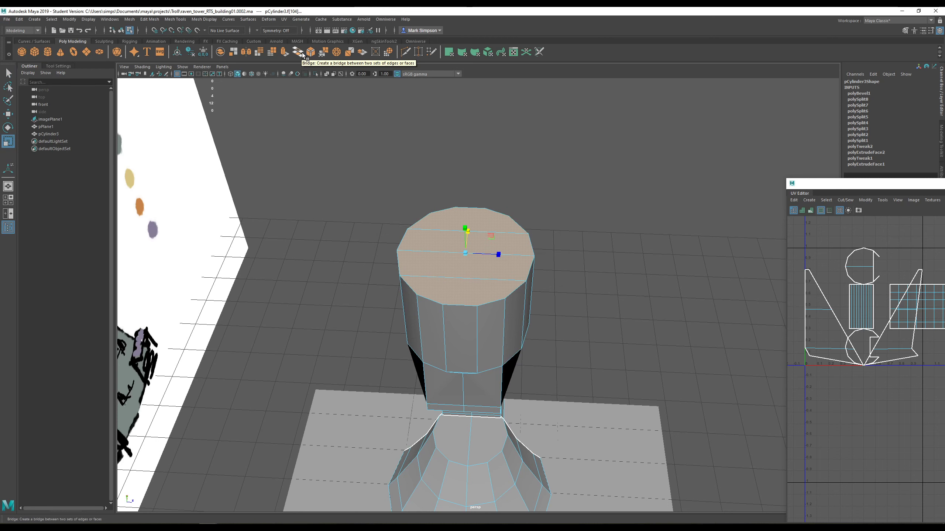
- Try circularizing the selected cap faces of the top section
{"action": "left_click", "coordinate": [388, 52]}
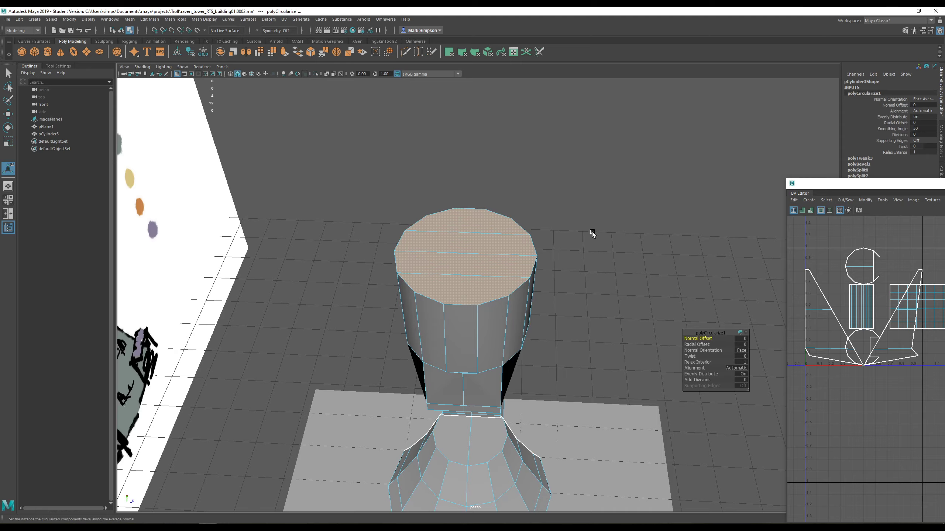
{"action": "left_click_drag", "start_coordinate": [592, 234], "coordinate": [458, 240], "text": "alt"}
{"action": "key", "text": "ctrl+z"}
- Try circularizing the edge loop at the base of the top section
{"action": "right_click_drag", "start_coordinate": [439, 199], "coordinate": [440, 181]}
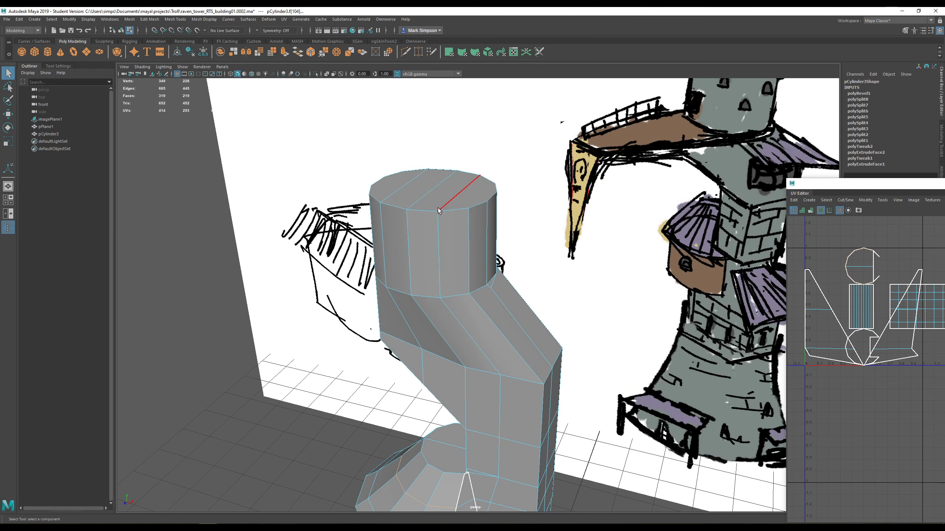
{"action": "double_click", "coordinate": [428, 295]}
{"action": "left_click_drag", "start_coordinate": [428, 295], "coordinate": [410, 224], "text": "alt"}
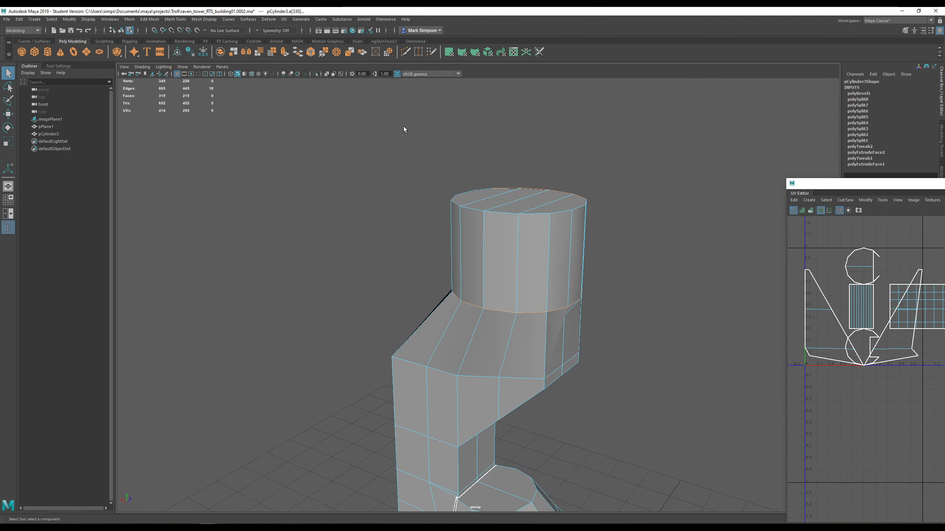
{"action": "left_click", "coordinate": [388, 53]}
{"action": "mouse_move", "coordinate": [575, 201]}
{"action": "left_mouse_down", "text": "alt"}
{"action": "mouse_move", "coordinate": [586, 253]}
{"action": "mouse_move", "coordinate": [589, 226]}
{"action": "mouse_move", "coordinate": [468, 265]}
{"action": "left_mouse_up", "text": "alt"}
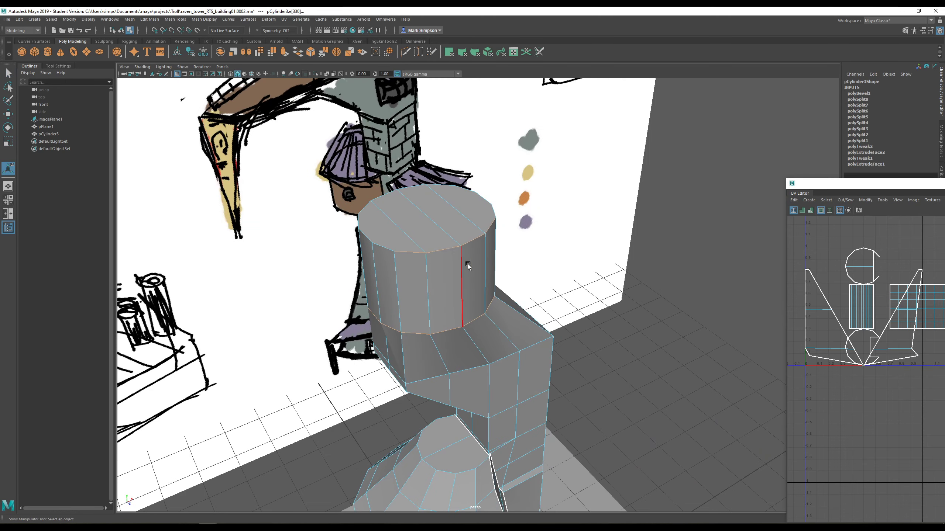
- Select the edge loop along the upper rim of the top section and circularize it
{"action": "double_click", "coordinate": [445, 253]}
{"action": "left_click_drag", "start_coordinate": [365, 240], "coordinate": [409, 334], "text": "alt"}
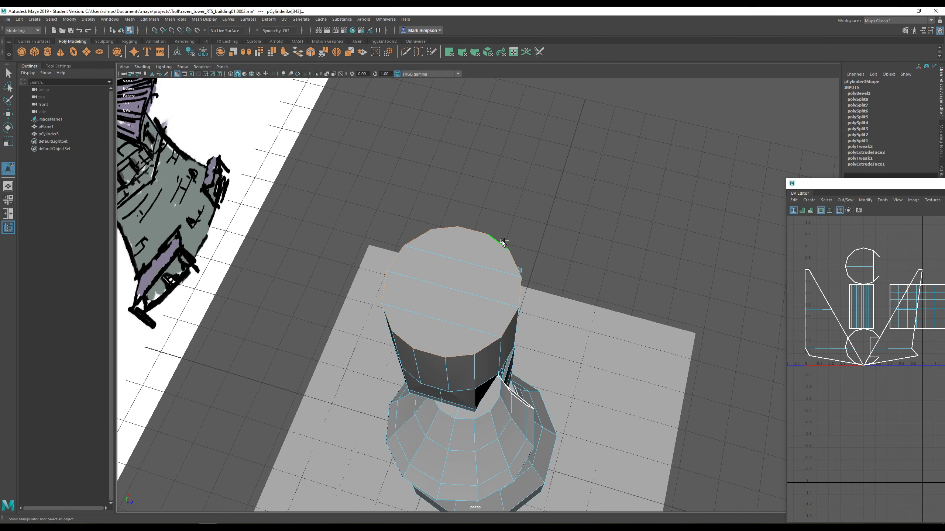
{"action": "left_click", "coordinate": [388, 52]}
{"action": "left_click_drag", "start_coordinate": [547, 283], "coordinate": [501, 253], "text": "alt"}
- Select the ring of edges where the top section meets the sloped part and circularize it
{"action": "left_click", "coordinate": [464, 282]}
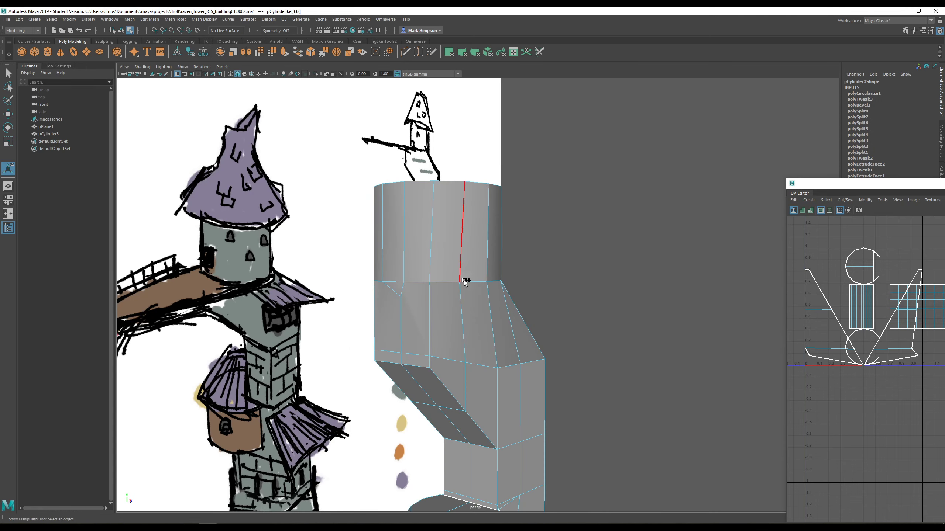
{"action": "left_click", "coordinate": [415, 282], "text": "shift"}
{"action": "left_click_drag", "start_coordinate": [413, 312], "coordinate": [523, 338], "text": "alt"}
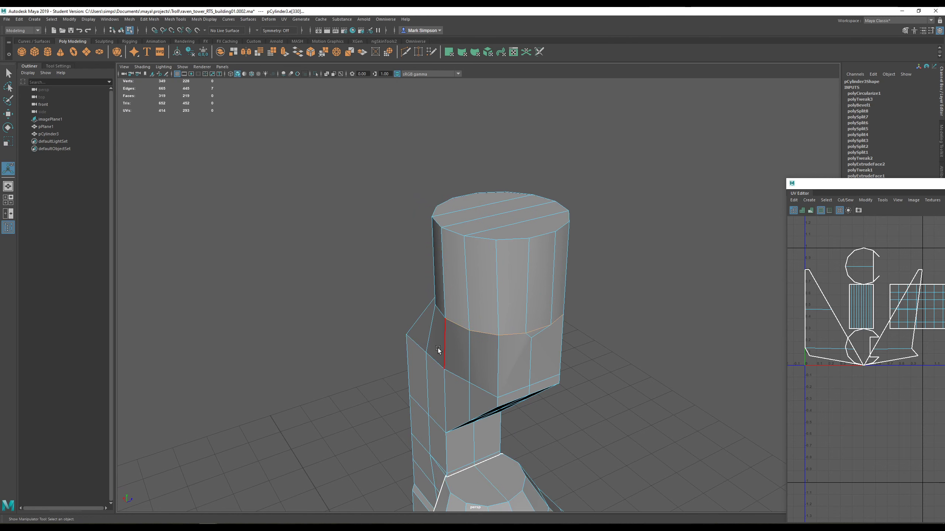
{"action": "left_click_drag", "start_coordinate": [438, 349], "coordinate": [552, 338], "text": "alt"}
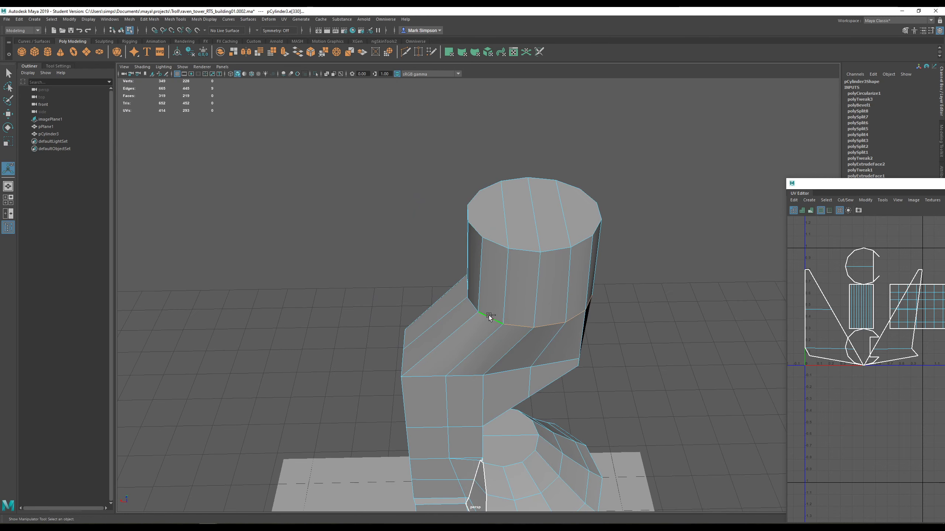
{"action": "left_click_drag", "start_coordinate": [432, 315], "coordinate": [512, 295], "text": "alt"}
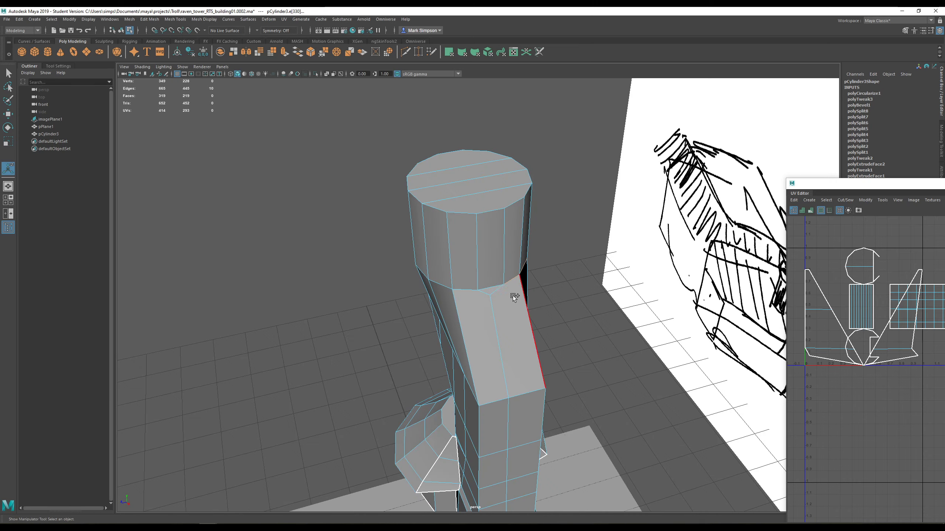
{"action": "left_click_drag", "start_coordinate": [423, 315], "coordinate": [500, 314], "text": "alt"}
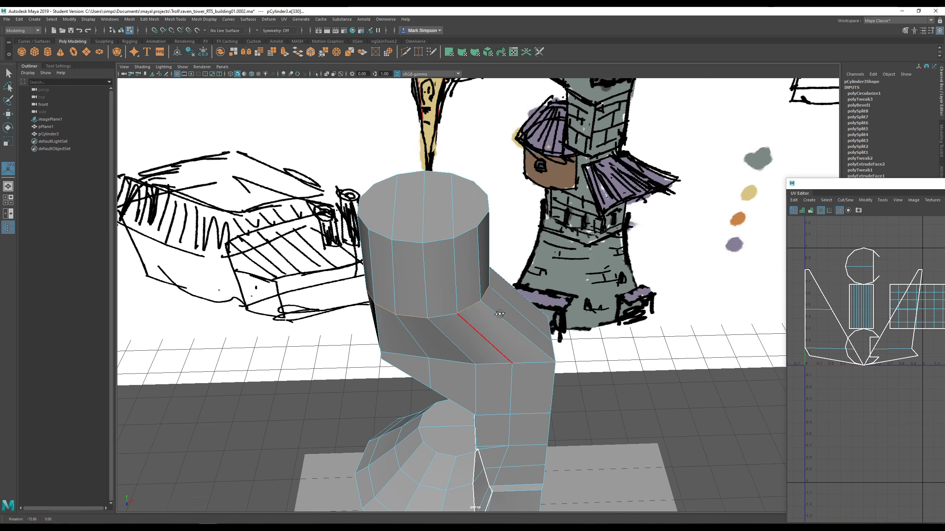
{"action": "left_click", "coordinate": [389, 54]}
{"action": "mouse_move", "coordinate": [446, 224]}
{"action": "left_mouse_down", "text": "alt"}
{"action": "mouse_move", "coordinate": [583, 221]}
{"action": "mouse_move", "coordinate": [327, 226]}
{"action": "mouse_move", "coordinate": [535, 264]}
{"action": "mouse_move", "coordinate": [447, 258]}
{"action": "mouse_move", "coordinate": [295, 278]}
{"action": "mouse_move", "coordinate": [509, 249]}
{"action": "mouse_move", "coordinate": [479, 263]}
{"action": "left_mouse_up", "text": "alt"}
- Move the vertex just below the round section on the overhanging side slightly outward and down
{"action": "right_click_drag", "start_coordinate": [436, 274], "coordinate": [417, 262]}
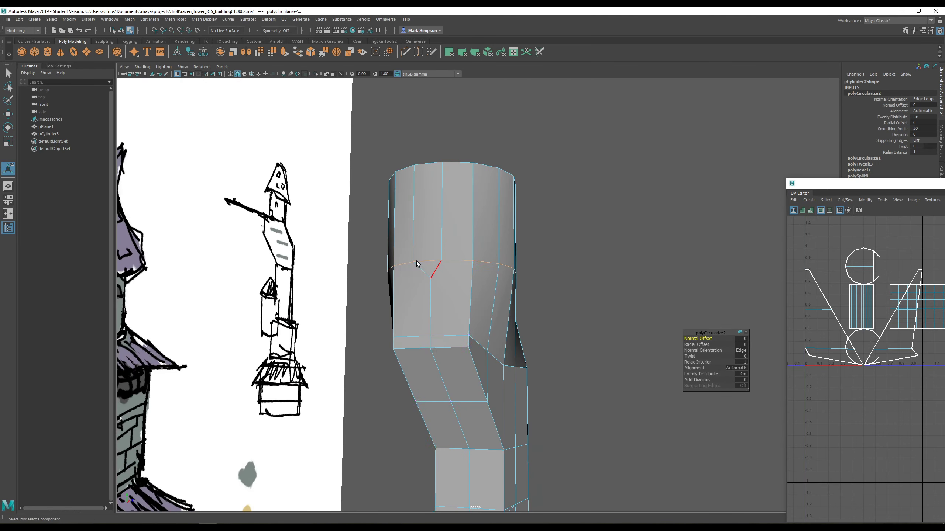
{"action": "key", "text": "q"}
{"action": "left_click", "coordinate": [431, 278]}
{"action": "mouse_move", "coordinate": [433, 281]}
{"action": "left_mouse_down", "text": "alt"}
{"action": "mouse_move", "coordinate": [481, 287]}
{"action": "mouse_move", "coordinate": [435, 291]}
{"action": "left_mouse_up", "text": "alt"}
{"action": "key", "text": "w"}
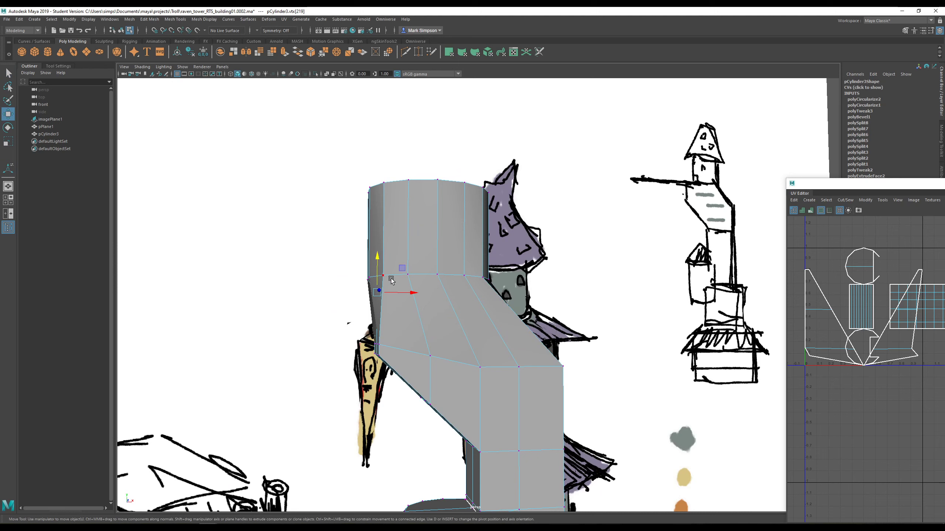
{"action": "middle_click_drag", "start_coordinate": [399, 269], "coordinate": [392, 277]}
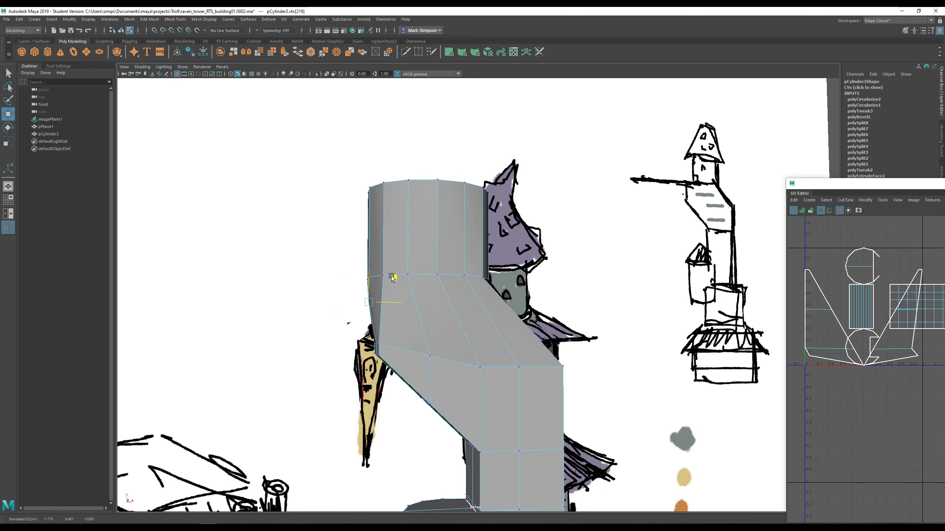
- Move the matching vertex on the opposite sloped side outward from the tower, below the round section
{"action": "left_click_drag", "start_coordinate": [389, 286], "coordinate": [470, 290], "text": "alt"}
{"action": "left_click", "coordinate": [465, 289]}
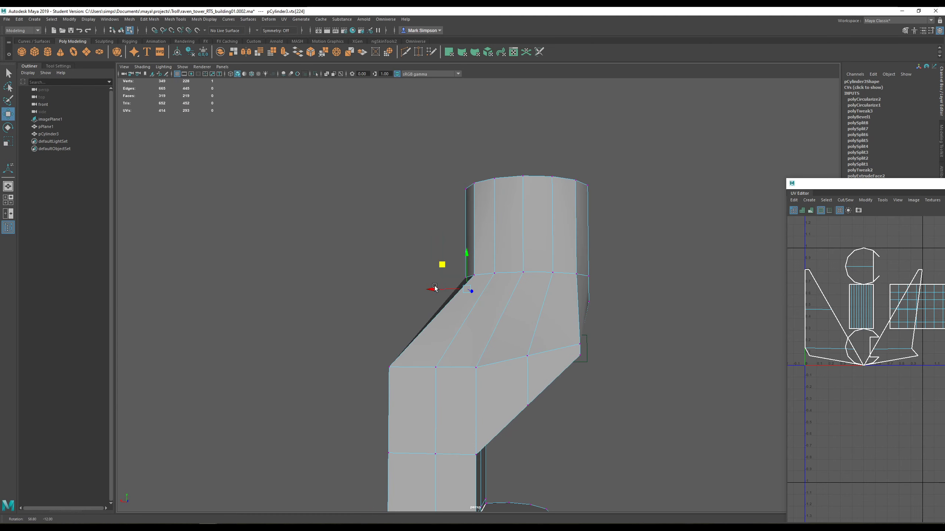
{"action": "middle_click_drag", "start_coordinate": [435, 289], "coordinate": [424, 288]}
{"action": "mouse_move", "coordinate": [423, 288]}
{"action": "left_mouse_down", "text": "alt"}
{"action": "mouse_move", "coordinate": [479, 312]}
{"action": "mouse_move", "coordinate": [640, 309]}
{"action": "left_mouse_up", "text": "alt"}
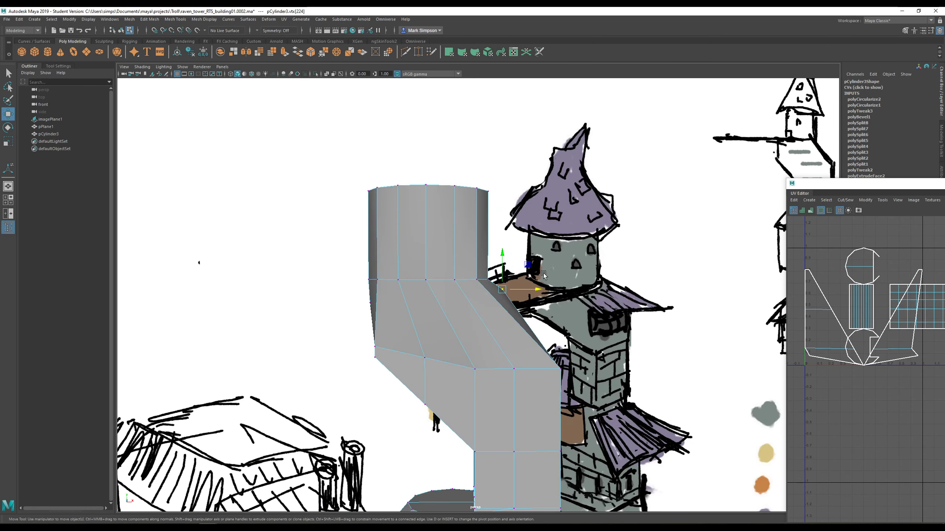
{"action": "mouse_move", "coordinate": [527, 265]}
{"action": "left_mouse_down"}
{"action": "mouse_move", "coordinate": [528, 273]}
{"action": "mouse_move", "coordinate": [343, 222]}
{"action": "mouse_move", "coordinate": [416, 318]}
{"action": "mouse_move", "coordinate": [481, 317]}
{"action": "mouse_move", "coordinate": [526, 338]}
{"action": "mouse_move", "coordinate": [500, 305]}
{"action": "mouse_move", "coordinate": [633, 287]}
{"action": "mouse_move", "coordinate": [589, 287]}
{"action": "left_mouse_up"}
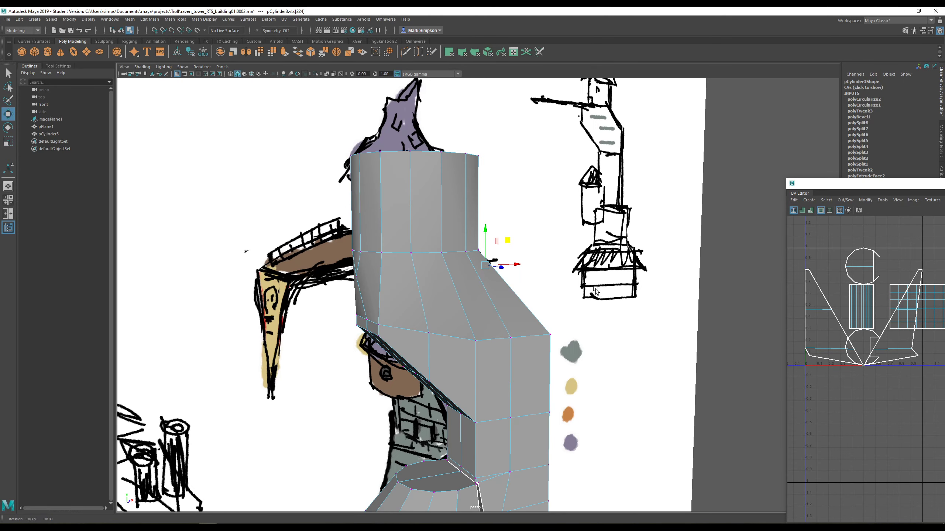
- Turn on Object Z symmetry and cut an edge loop around the sloped part, through the vertices just below the round section
{"action": "left_click", "coordinate": [406, 53]}
{"action": "left_click", "coordinate": [356, 277]}
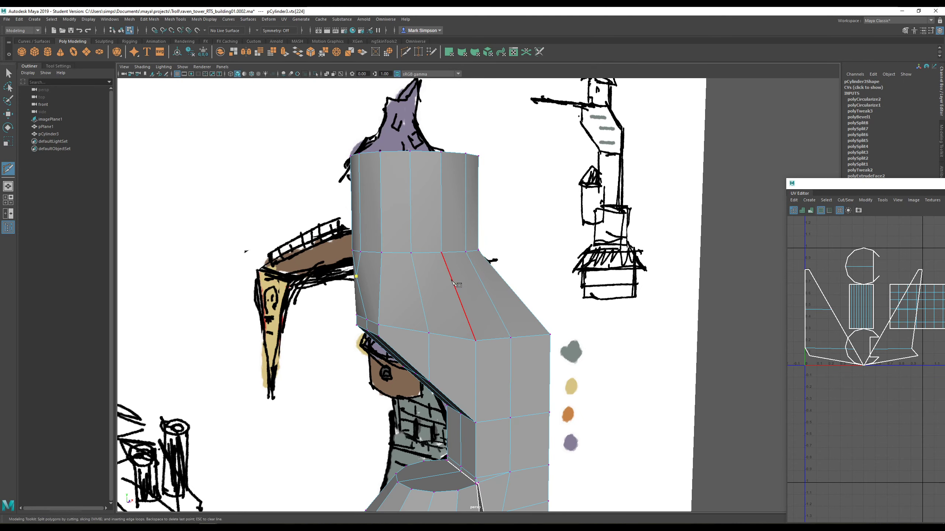
{"action": "left_click_drag", "start_coordinate": [454, 280], "coordinate": [455, 279], "text": "alt"}
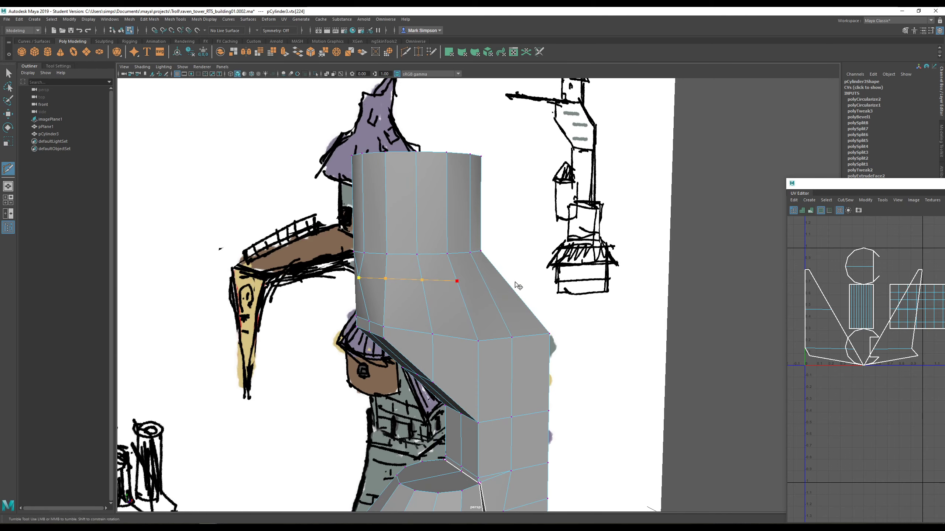
{"action": "left_click_drag", "start_coordinate": [518, 286], "coordinate": [436, 289], "text": "alt"}
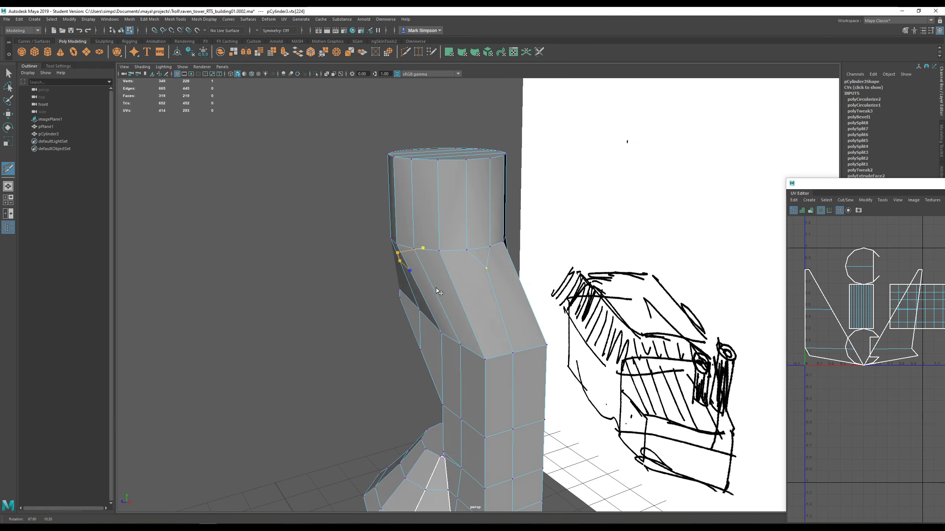
{"action": "left_click", "coordinate": [489, 270]}
{"action": "left_click", "coordinate": [275, 31]}
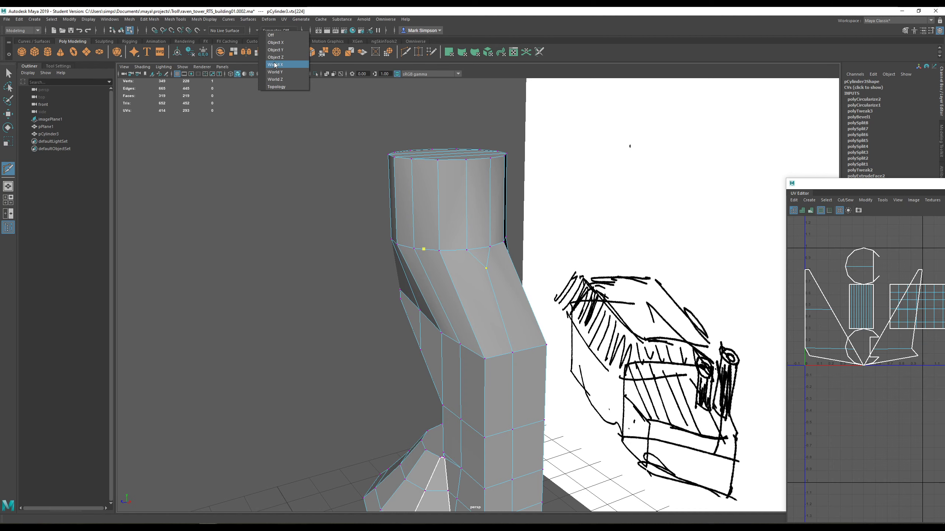
{"action": "left_click", "coordinate": [285, 63]}
{"action": "mouse_move", "coordinate": [383, 252]}
{"action": "left_mouse_down", "text": "alt"}
{"action": "mouse_move", "coordinate": [467, 286]}
{"action": "mouse_move", "coordinate": [491, 273]}
{"action": "left_mouse_up", "text": "alt"}
{"action": "left_click_drag", "start_coordinate": [557, 235], "coordinate": [584, 262], "text": "alt"}
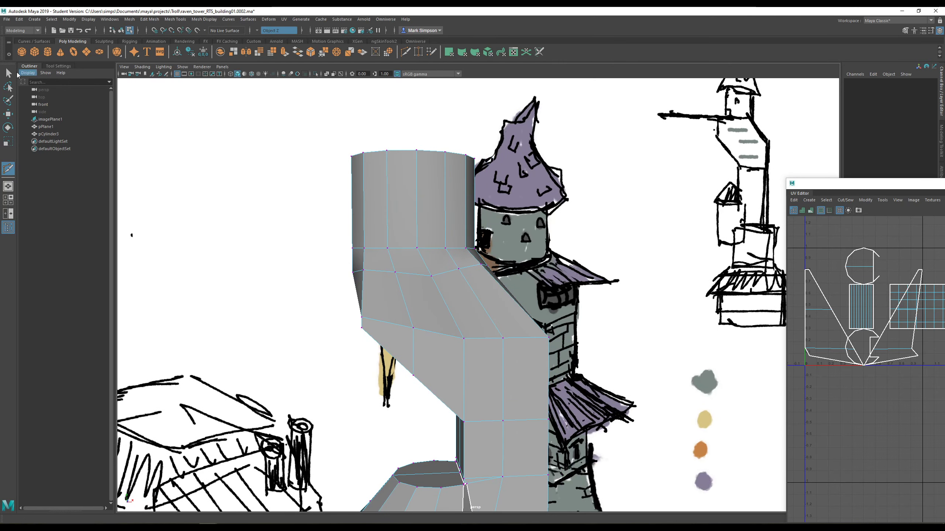
- Select all vertices of the cut loop below the round section in wireframe and scale them vertically to level the loop
{"action": "left_click", "coordinate": [8, 73]}
{"action": "left_click_drag", "start_coordinate": [351, 260], "coordinate": [507, 292]}
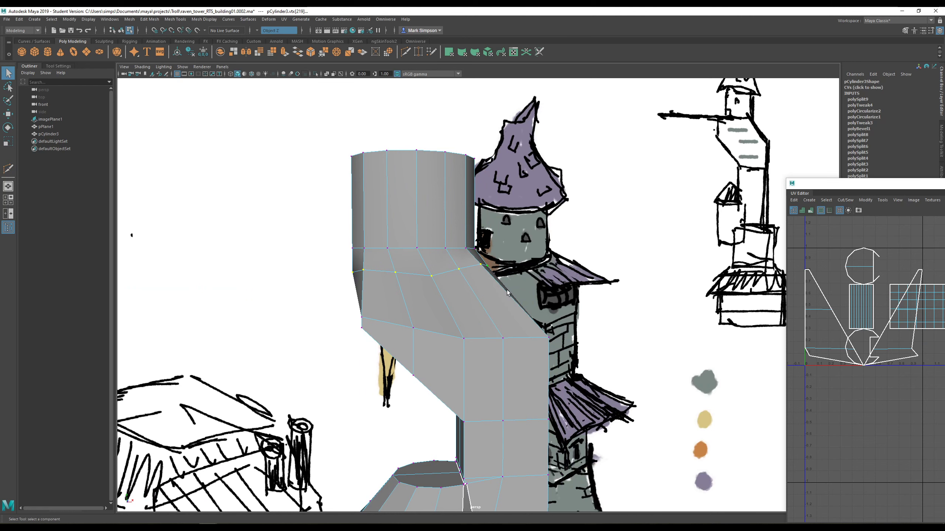
{"action": "key", "text": "4"}
{"action": "key", "text": "r"}
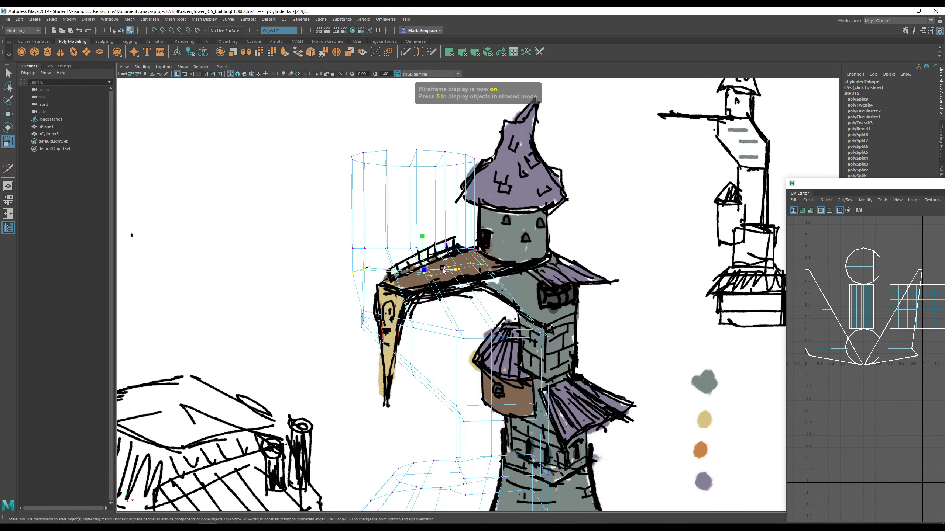
{"action": "mouse_move", "coordinate": [424, 239]}
{"action": "left_mouse_down"}
{"action": "mouse_move", "coordinate": [424, 291]}
{"action": "mouse_move", "coordinate": [507, 276]}
{"action": "mouse_move", "coordinate": [411, 268]}
{"action": "mouse_move", "coordinate": [439, 272]}
{"action": "mouse_move", "coordinate": [399, 285]}
{"action": "mouse_move", "coordinate": [454, 276]}
{"action": "mouse_move", "coordinate": [228, 276]}
{"action": "mouse_move", "coordinate": [373, 263]}
{"action": "mouse_move", "coordinate": [346, 254]}
{"action": "mouse_move", "coordinate": [215, 262]}
{"action": "mouse_move", "coordinate": [458, 348]}
{"action": "mouse_move", "coordinate": [570, 338]}
{"action": "mouse_move", "coordinate": [554, 352]}
{"action": "mouse_move", "coordinate": [537, 342]}
{"action": "mouse_move", "coordinate": [540, 365]}
{"action": "mouse_move", "coordinate": [530, 330]}
{"action": "mouse_move", "coordinate": [544, 328]}
{"action": "left_mouse_up"}
{"action": "key", "text": "5"}
- Delete the three edges crossing the top cap so that it becomes a single face
{"action": "right_click_drag", "start_coordinate": [438, 215], "coordinate": [443, 242]}
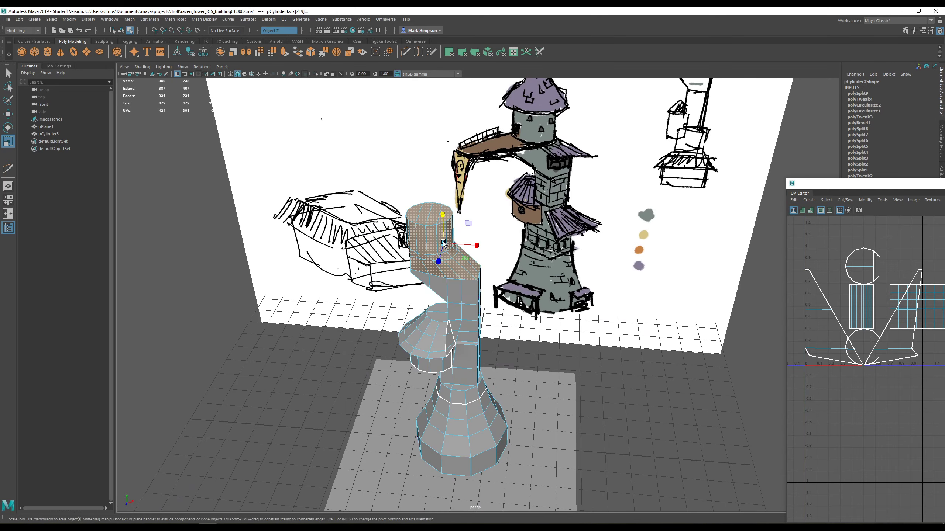
{"action": "scroll", "coordinate": [469, 267], "scroll_direction": "down", "scroll_amount": 2}
{"action": "left_click_drag", "start_coordinate": [469, 269], "coordinate": [500, 220], "text": "alt"}
{"action": "scroll", "coordinate": [476, 270], "scroll_direction": "up", "scroll_amount": 3}
{"action": "scroll", "coordinate": [573, 304], "scroll_direction": "up", "scroll_amount": 5}
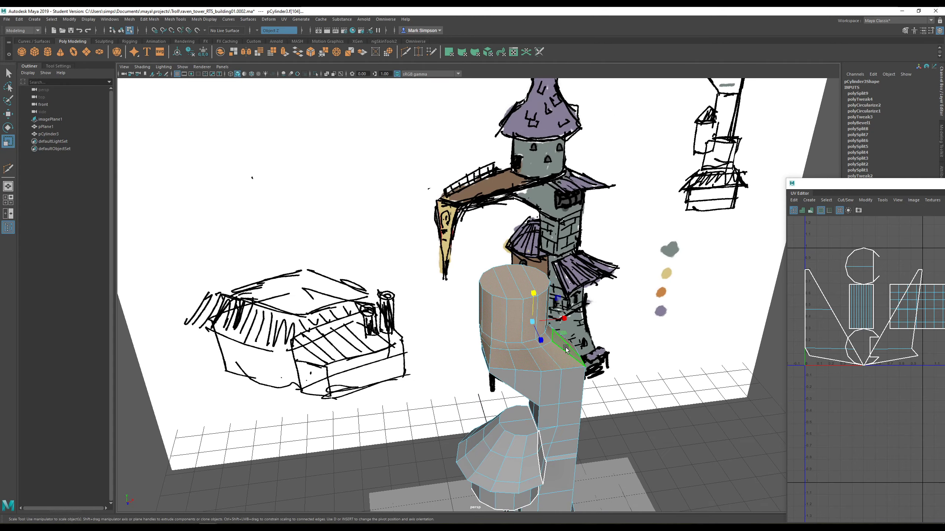
{"action": "left_click", "coordinate": [559, 277]}
{"action": "middle_click_drag", "start_coordinate": [553, 279], "coordinate": [503, 311], "text": "alt"}
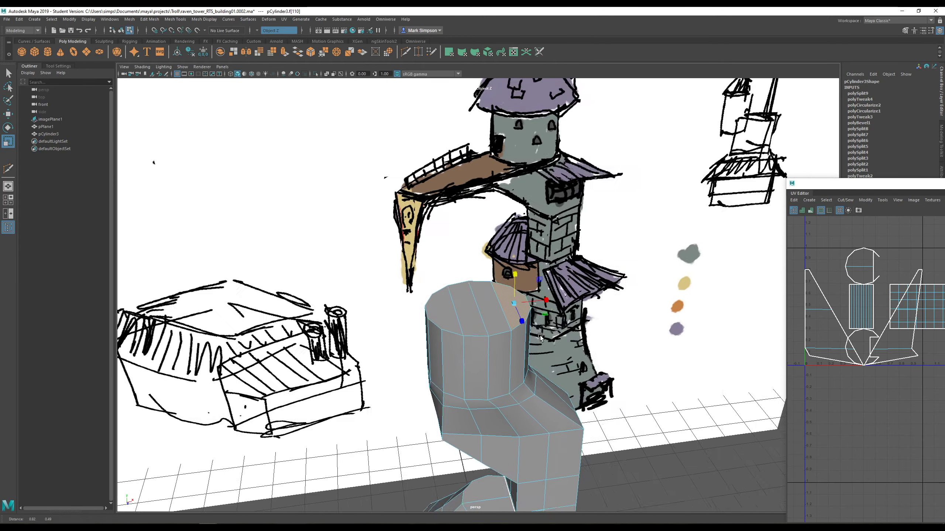
{"action": "scroll", "coordinate": [507, 313], "scroll_direction": "up", "scroll_amount": 4}
{"action": "right_click_drag", "start_coordinate": [495, 301], "coordinate": [498, 285]}
{"action": "left_click", "coordinate": [506, 297]}
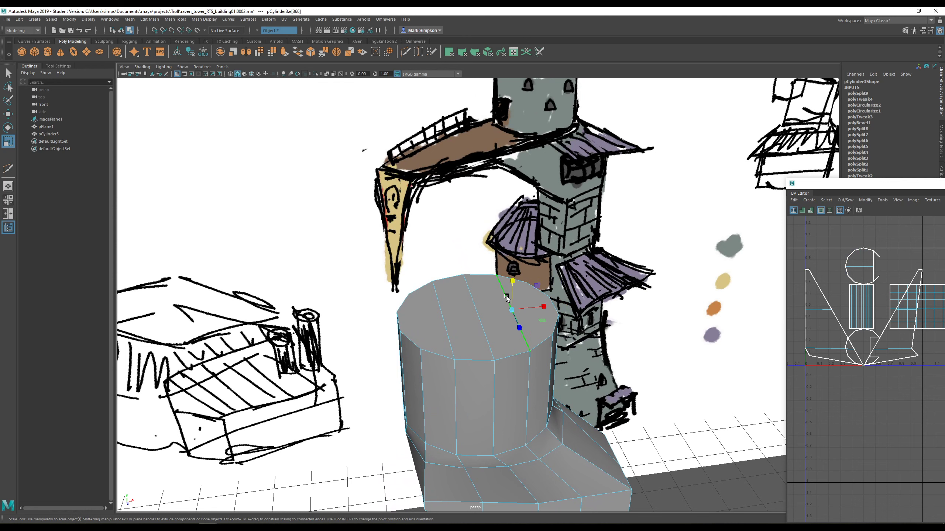
{"action": "key", "text": "Delete"}
{"action": "left_click", "coordinate": [443, 318]}
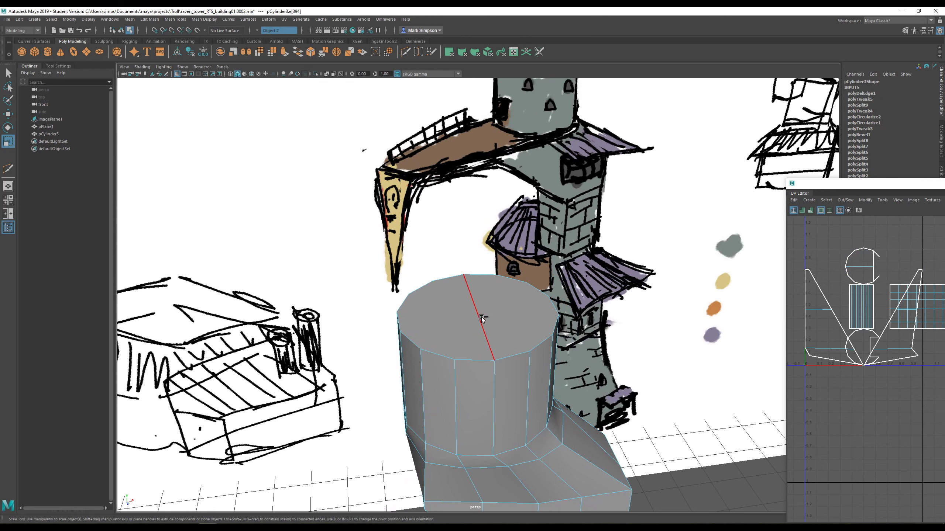
{"action": "key", "text": "Delete"}
{"action": "left_click", "coordinate": [483, 318]}
{"action": "key", "text": "Delete"}
- Select the single top cap face of the tower's round section and turn symmetry off
{"action": "key", "text": "q"}
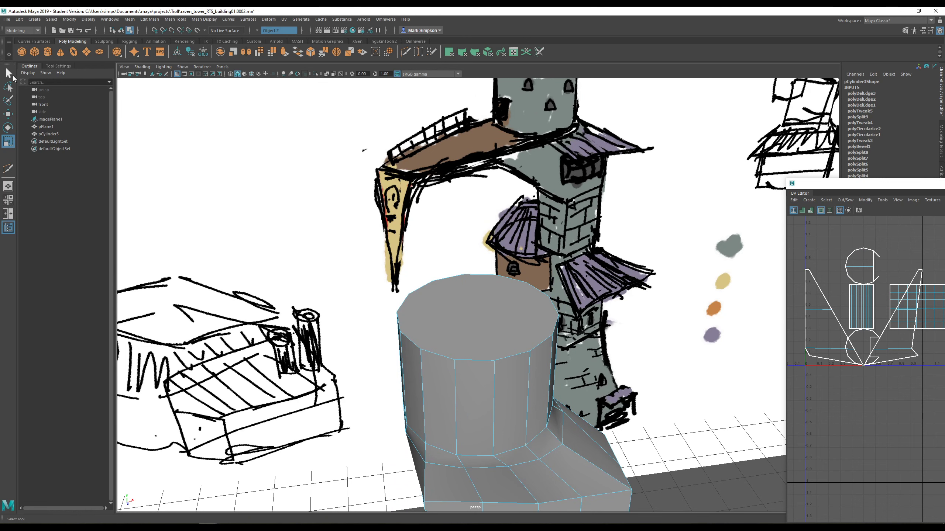
{"action": "right_click_drag", "start_coordinate": [487, 321], "coordinate": [486, 337]}
{"action": "left_click", "coordinate": [486, 322]}
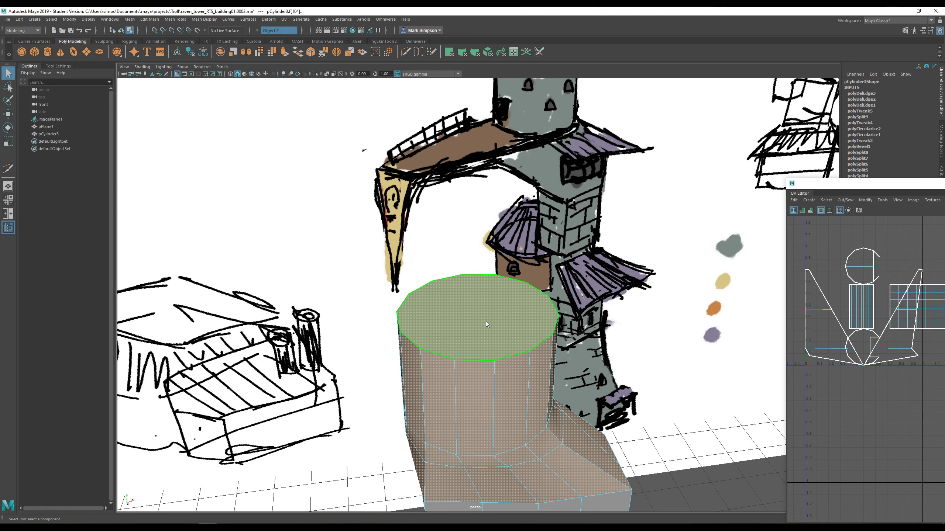
{"action": "left_click", "coordinate": [290, 31]}
{"action": "left_click", "coordinate": [282, 33]}
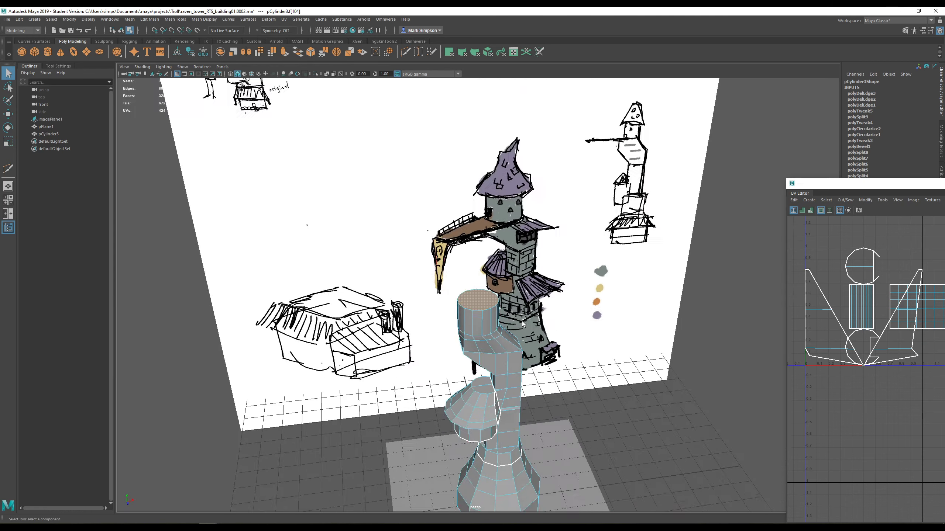
- Extrude the top cap face and scale it outward past the walls, lowering it slightly to form a thin overhanging eave
{"action": "scroll", "coordinate": [523, 323], "scroll_direction": "up", "scroll_amount": 5}
{"action": "key", "text": "ctrl+e"}
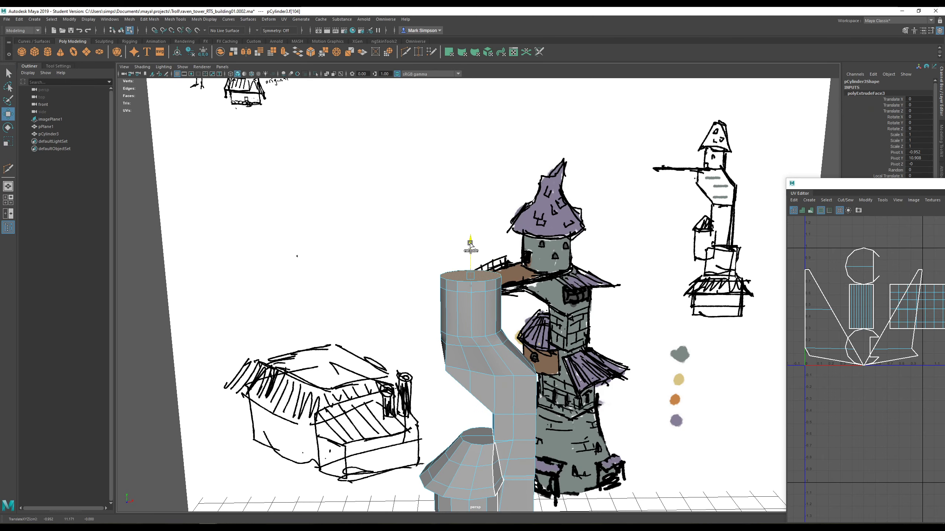
{"action": "left_click_drag", "start_coordinate": [470, 244], "coordinate": [469, 250]}
{"action": "key", "text": "r"}
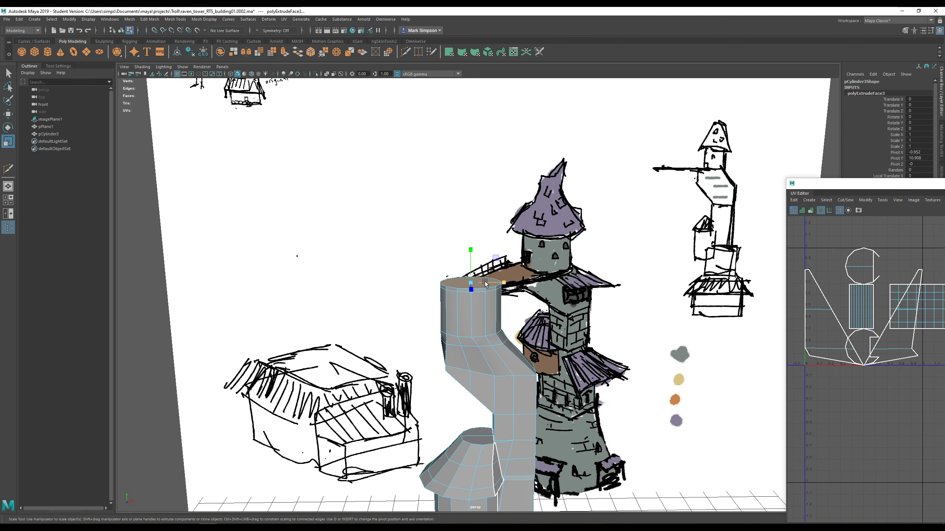
{"action": "left_click_drag", "start_coordinate": [476, 287], "coordinate": [500, 295], "text": "alt"}
{"action": "scroll", "coordinate": [491, 283], "scroll_direction": "up", "scroll_amount": 3}
{"action": "key", "text": "w"}
{"action": "left_click_drag", "start_coordinate": [471, 251], "coordinate": [472, 255]}
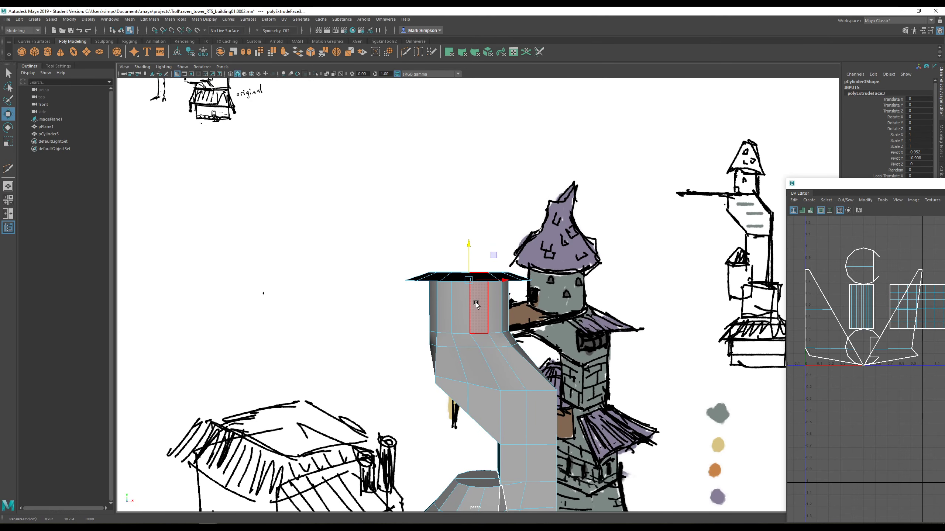
- Extrude the eave's top face upward and scale it inward to form the first sloped tier of the conical roof
{"action": "scroll", "coordinate": [481, 339], "scroll_direction": "down", "scroll_amount": 3}
{"action": "middle_click_drag", "start_coordinate": [494, 349], "coordinate": [514, 271], "text": "alt"}
{"action": "left_click_drag", "start_coordinate": [515, 271], "coordinate": [503, 244], "text": "alt"}
{"action": "middle_click_drag", "start_coordinate": [502, 244], "coordinate": [481, 307], "text": "alt"}
{"action": "left_click_drag", "start_coordinate": [475, 254], "coordinate": [476, 228], "text": "shift"}
{"action": "key", "text": "r"}
{"action": "key", "text": "w"}
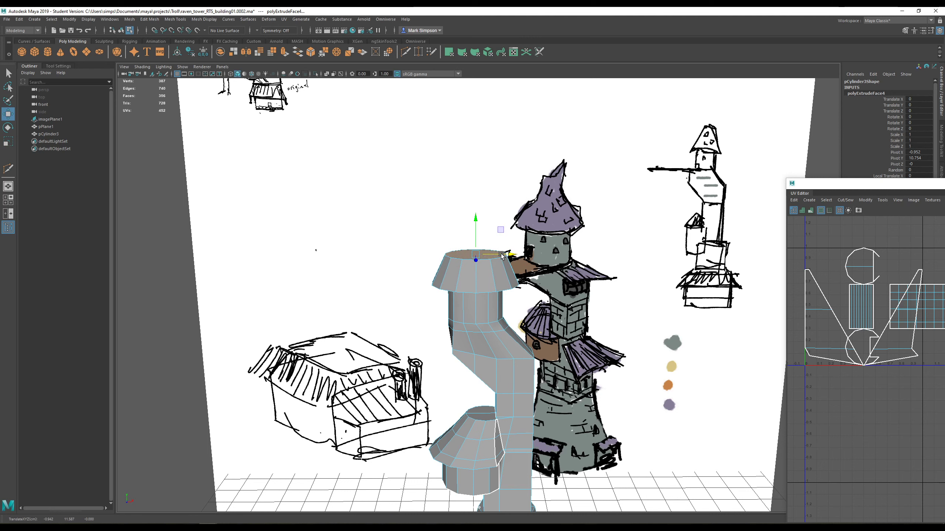
- Extrude the roof's top face upward for a second tier, scaling it narrower and adjusting its height
{"action": "key", "text": "ctrl+e"}
{"action": "mouse_move", "coordinate": [477, 223]}
{"action": "left_mouse_down"}
{"action": "mouse_move", "coordinate": [476, 200]}
{"action": "mouse_move", "coordinate": [477, 230]}
{"action": "mouse_move", "coordinate": [461, 231]}
{"action": "mouse_move", "coordinate": [481, 233]}
{"action": "mouse_move", "coordinate": [466, 233]}
{"action": "left_mouse_up"}
{"action": "key", "text": "r"}
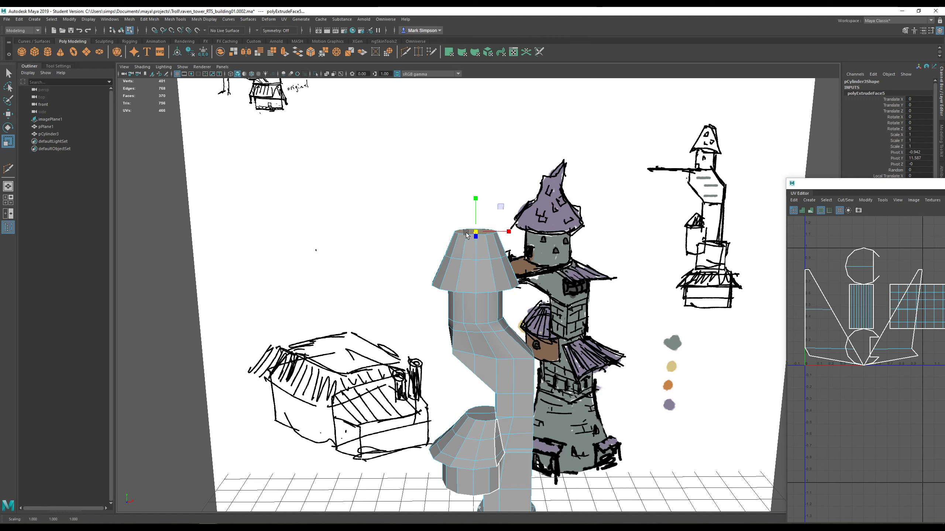
{"action": "left_click", "coordinate": [473, 237]}
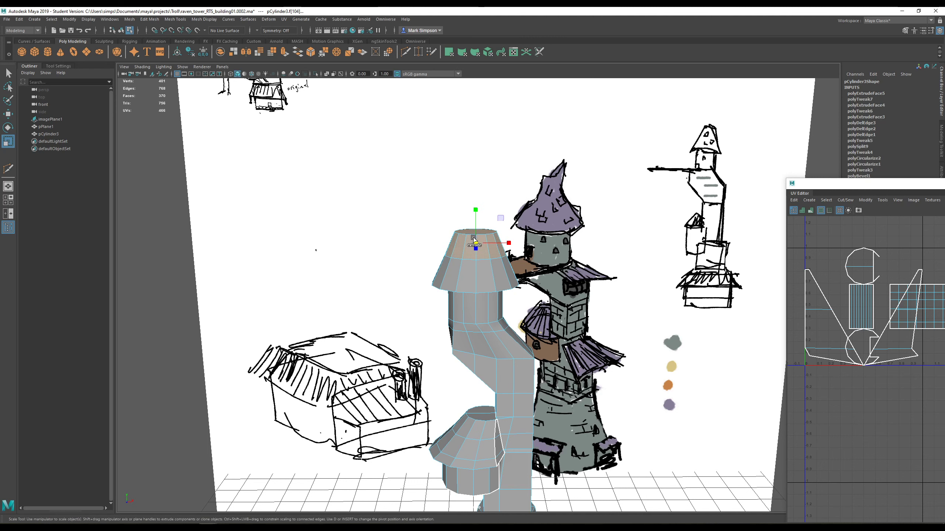
{"action": "key", "text": "w"}
{"action": "left_click_drag", "start_coordinate": [475, 210], "coordinate": [476, 216]}
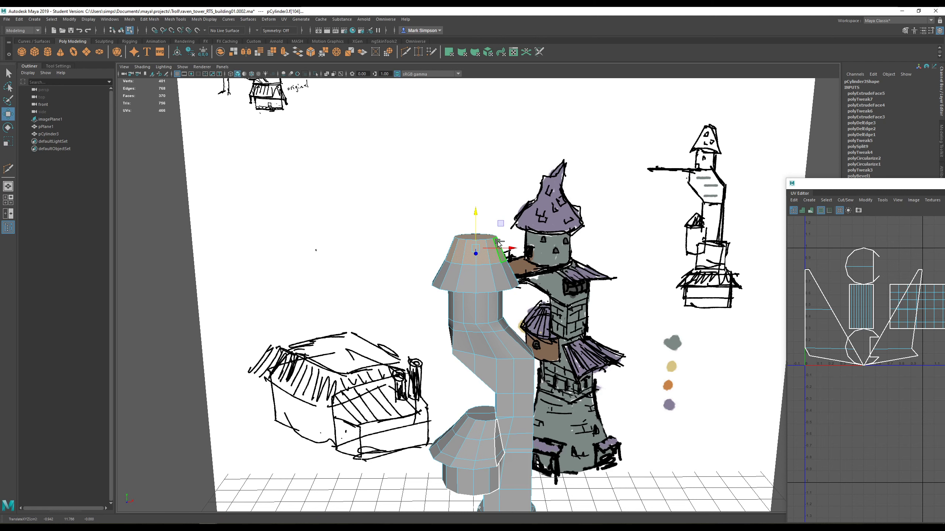
{"action": "key", "text": "ctrl+z"}
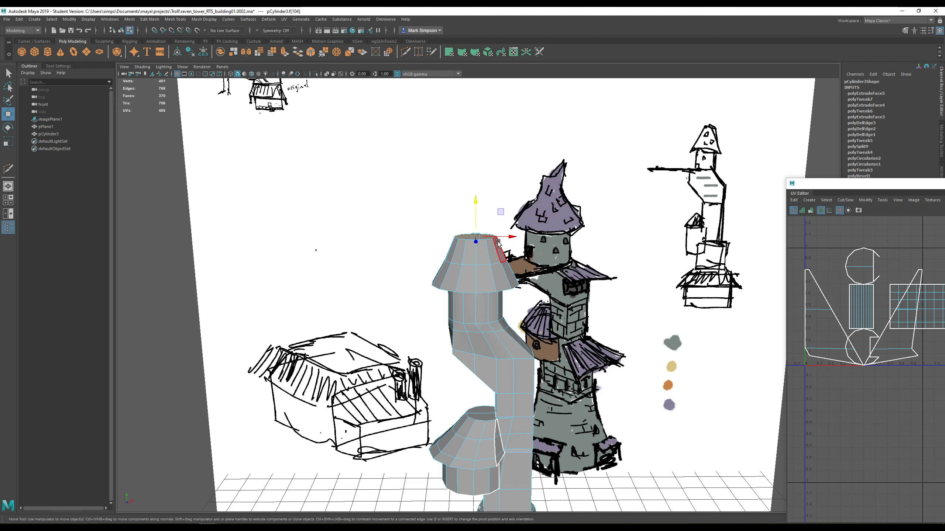
- Extrude the roof's top face upward twice more, shrinking it to a narrow tip that leans to one side
{"action": "mouse_move", "coordinate": [515, 245]}
{"action": "left_mouse_down", "text": "alt"}
{"action": "mouse_move", "coordinate": [497, 250]}
{"action": "mouse_move", "coordinate": [517, 246]}
{"action": "mouse_move", "coordinate": [518, 236]}
{"action": "left_mouse_up", "text": "alt"}
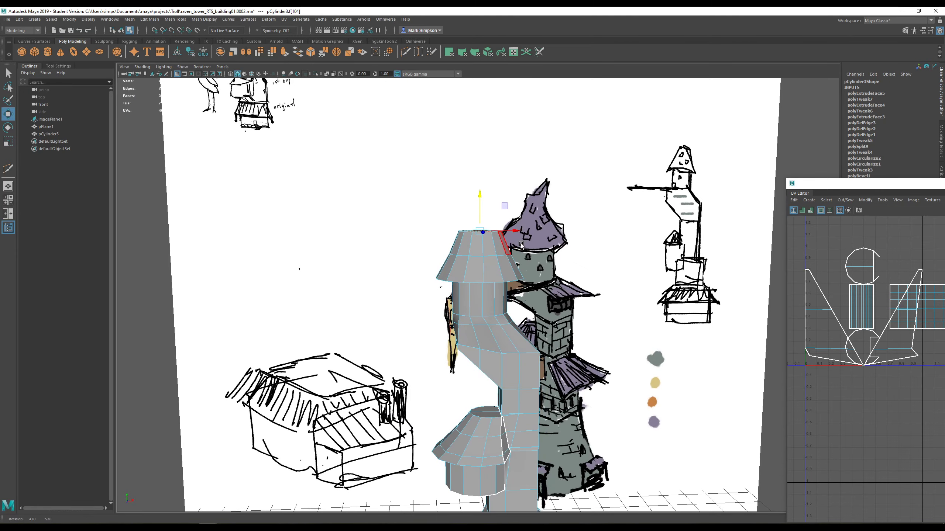
{"action": "left_click_drag", "start_coordinate": [480, 196], "coordinate": [519, 264], "text": "shift"}
{"action": "key", "text": "r"}
{"action": "key", "text": "w"}
{"action": "key", "text": "r"}
{"action": "key", "text": "w"}
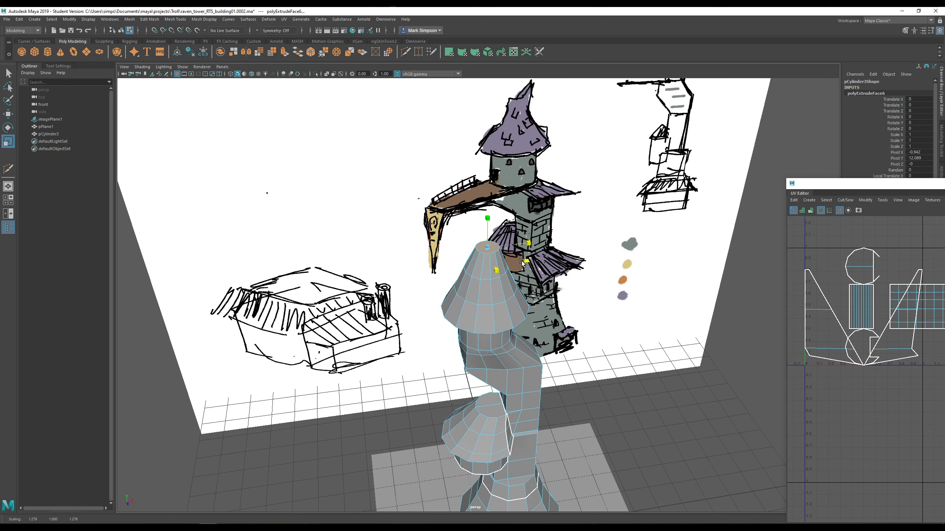
{"action": "left_click_drag", "start_coordinate": [484, 216], "coordinate": [615, 389], "text": "shift"}
{"action": "key", "text": "r"}
- Reshape the conical roof's taper by scaling its lower edge loop and lowering the loop around its middle
{"action": "right_click_drag", "start_coordinate": [483, 266], "coordinate": [482, 246]}
{"action": "double_click", "coordinate": [482, 290]}
{"action": "left_click_drag", "start_coordinate": [485, 285], "coordinate": [480, 285]}
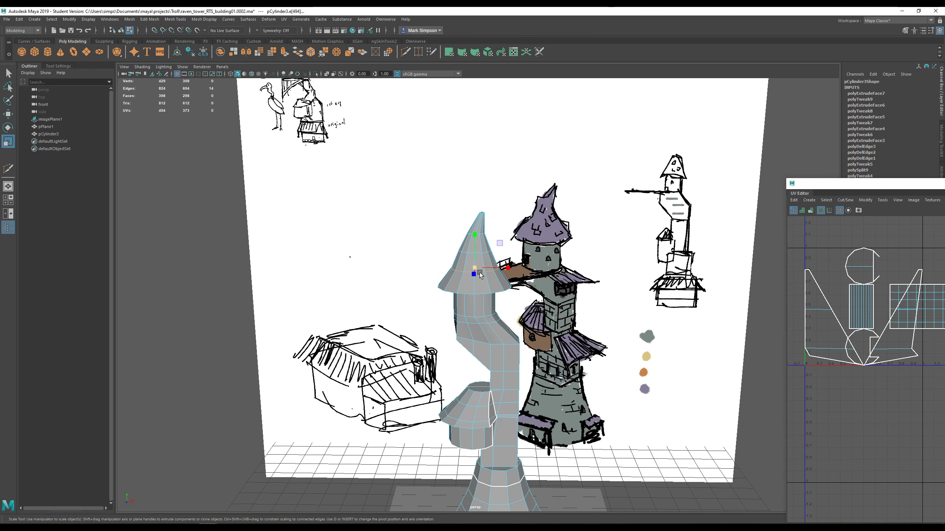
{"action": "double_click", "coordinate": [480, 269]}
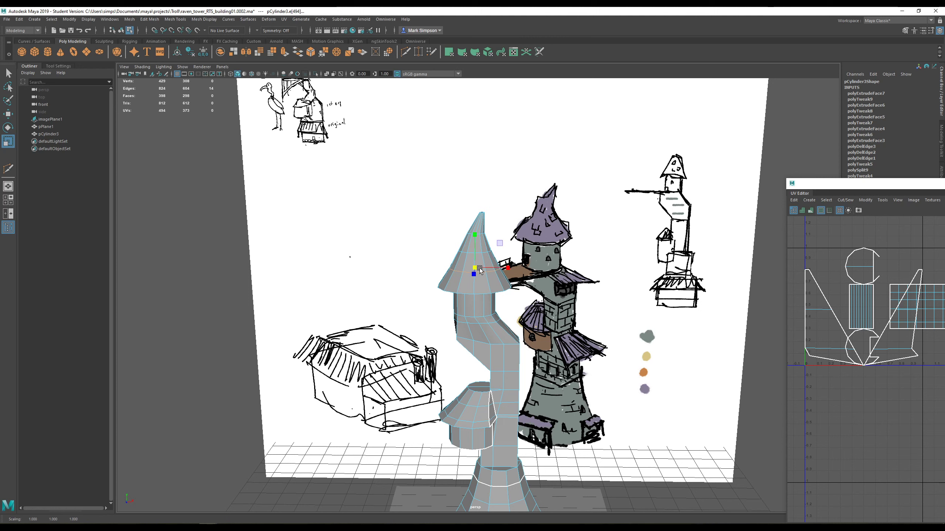
{"action": "double_click", "coordinate": [479, 251]}
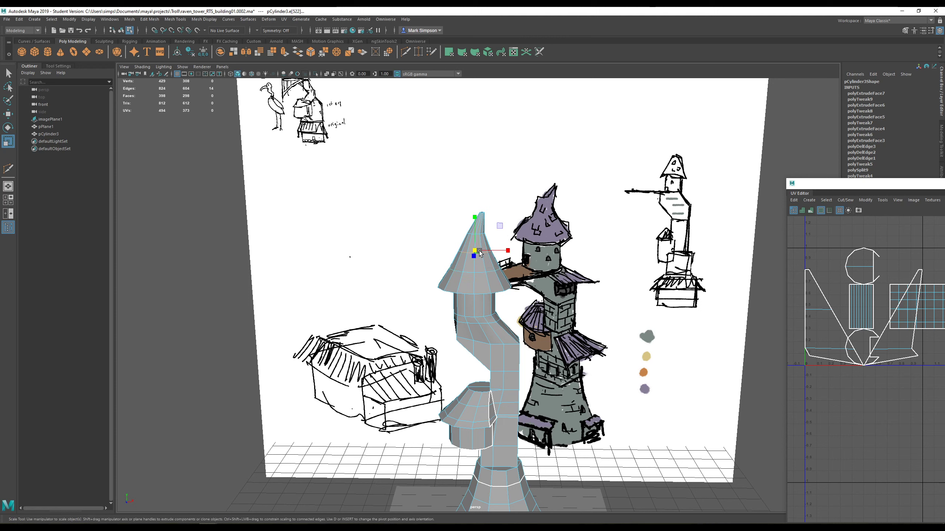
{"action": "key", "text": "w"}
{"action": "left_click_drag", "start_coordinate": [475, 222], "coordinate": [475, 226]}
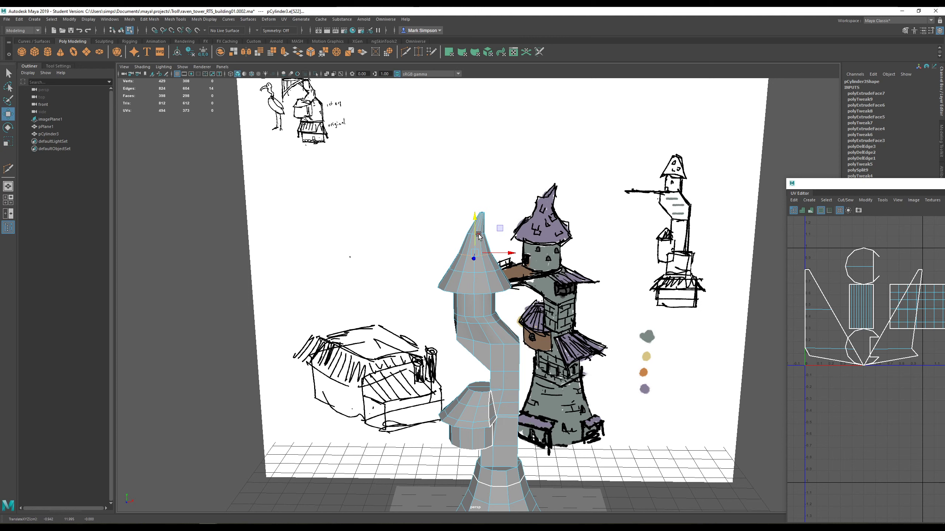
- Select the edge loop at the roof's tip and convert it to a vertex selection
{"action": "double_click", "coordinate": [478, 217]}
{"action": "right_click_drag", "start_coordinate": [481, 214], "coordinate": [483, 187], "text": "ctrl"}
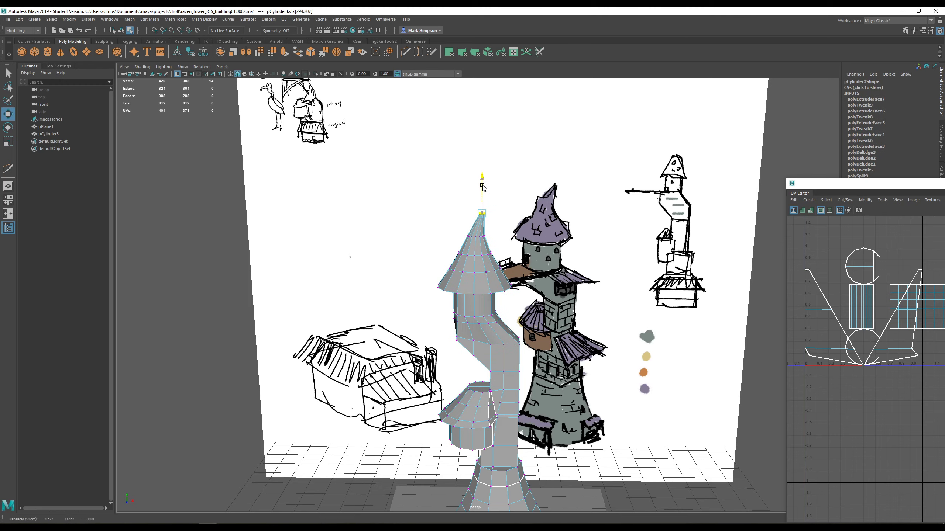
- Select the adjacent faces of the thin band beneath the tower's upper room, on its overhanging side
{"action": "left_click_drag", "start_coordinate": [483, 193], "coordinate": [591, 372], "text": "alt"}
{"action": "right_click_drag", "start_coordinate": [480, 261], "coordinate": [474, 260], "text": "ctrl"}
{"action": "left_click", "coordinate": [474, 261]}
{"action": "left_click_drag", "start_coordinate": [560, 358], "coordinate": [508, 280], "text": "alt"}
{"action": "scroll", "coordinate": [508, 280], "scroll_direction": "up", "scroll_amount": 3}
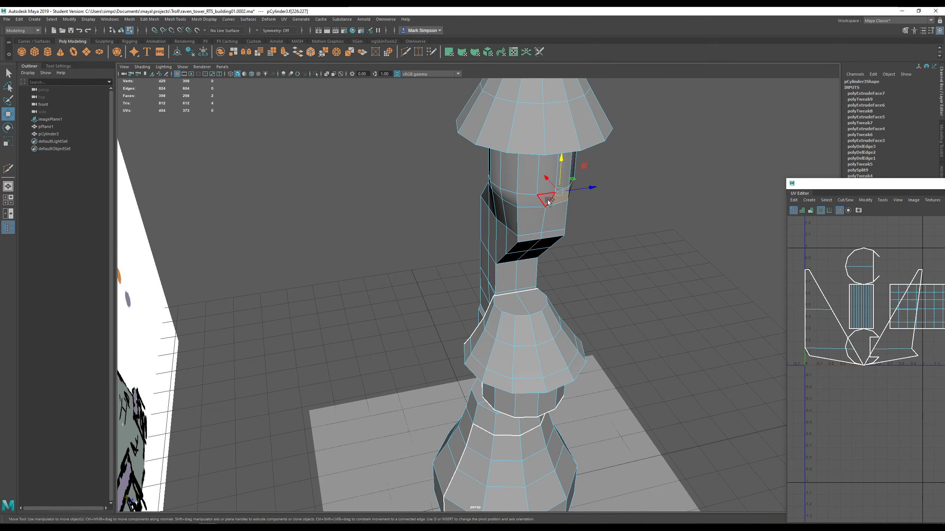
{"action": "left_click", "coordinate": [544, 195], "text": "shift"}
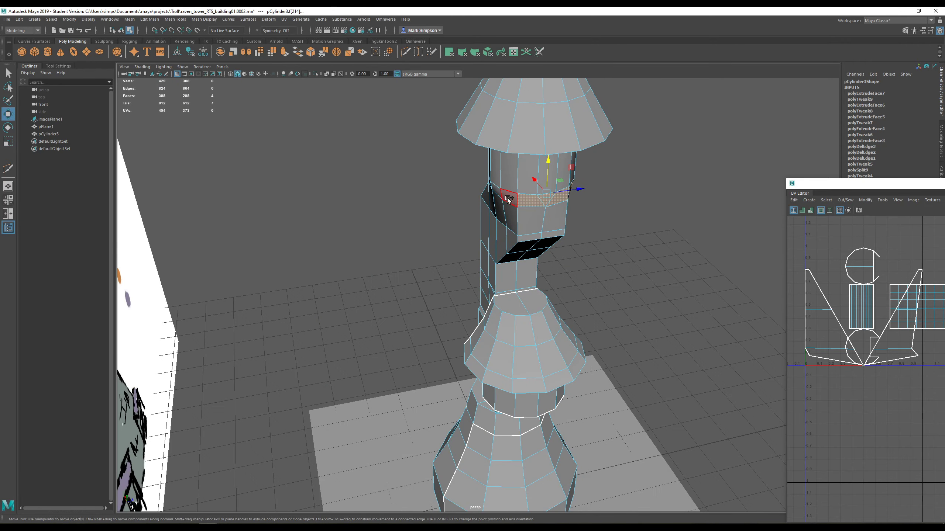
{"action": "mouse_move", "coordinate": [503, 210]}
{"action": "left_mouse_down", "text": "alt"}
{"action": "mouse_move", "coordinate": [497, 220]}
{"action": "mouse_move", "coordinate": [598, 211]}
{"action": "left_mouse_up", "text": "alt"}
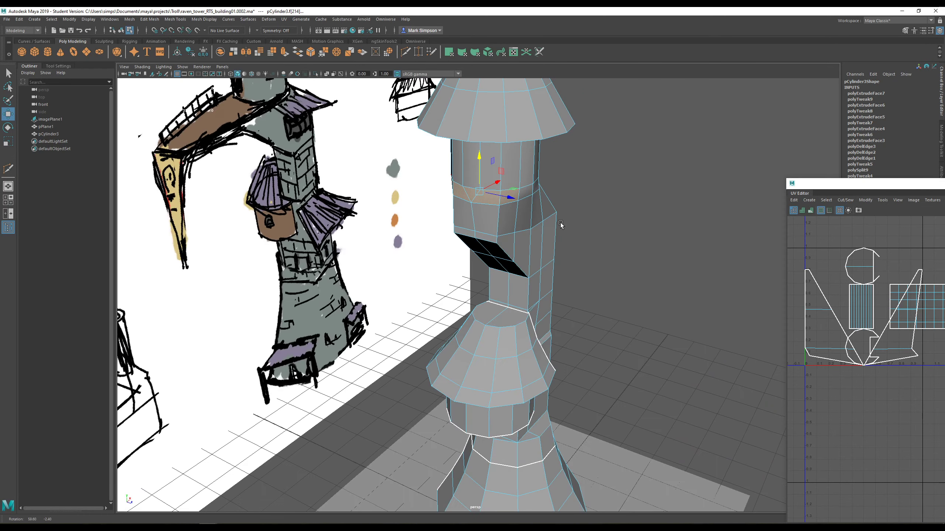
{"action": "left_click_drag", "start_coordinate": [560, 223], "coordinate": [556, 310], "text": "alt"}
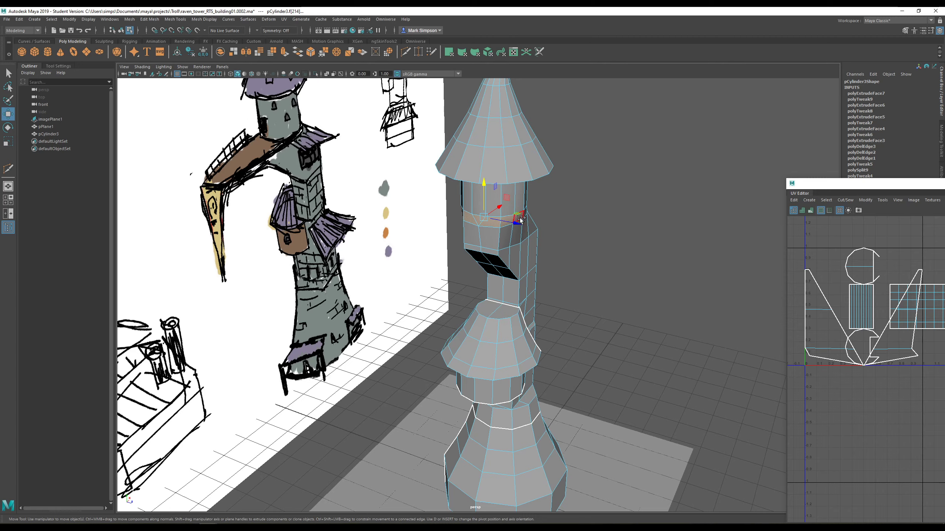
{"action": "mouse_move", "coordinate": [520, 219]}
{"action": "left_mouse_down", "text": "alt"}
{"action": "mouse_move", "coordinate": [504, 203]}
{"action": "mouse_move", "coordinate": [531, 316]}
{"action": "left_mouse_up", "text": "alt"}
{"action": "left_click_drag", "start_coordinate": [495, 238], "coordinate": [483, 237], "text": "shift"}
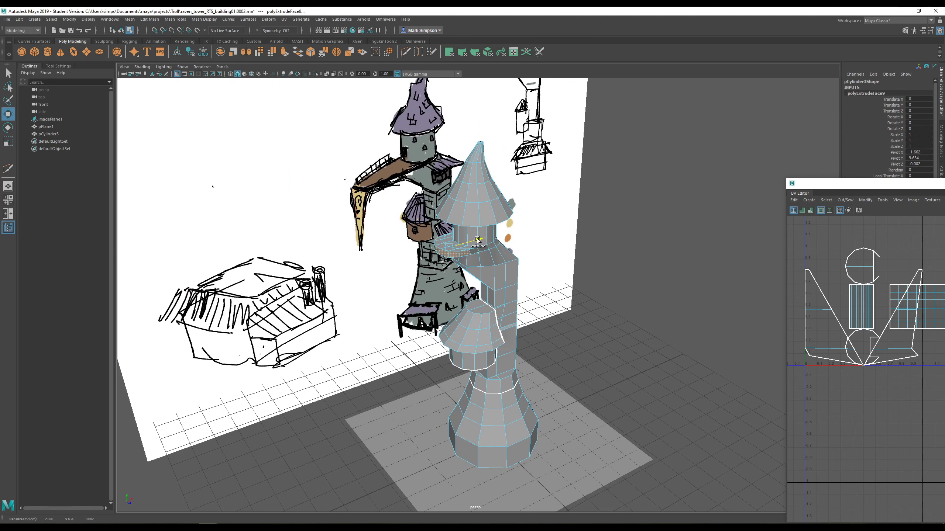
{"action": "left_click_drag", "start_coordinate": [462, 242], "coordinate": [527, 314], "text": "shift"}
{"action": "key", "text": "r"}
{"action": "right_click_drag", "start_coordinate": [527, 315], "coordinate": [557, 348], "text": "alt"}
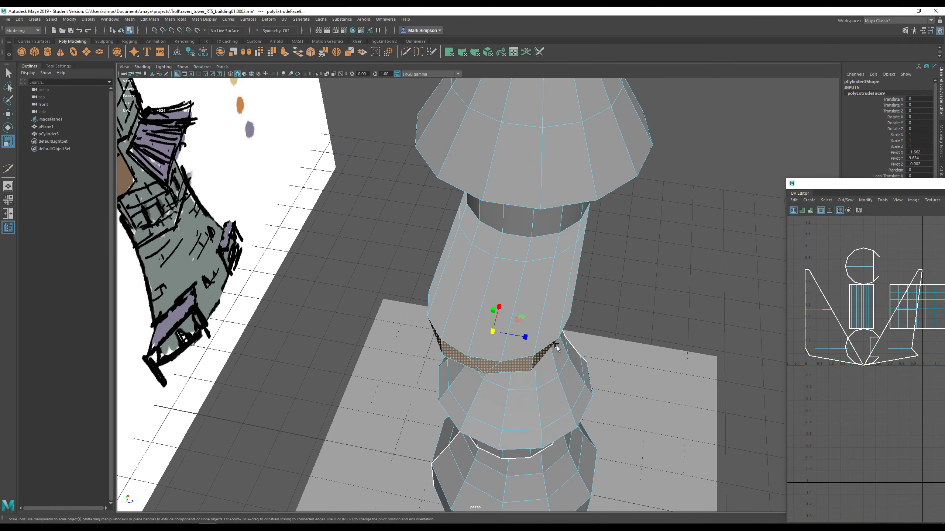
{"action": "key", "text": "ctrl+z"}
{"action": "left_click_drag", "start_coordinate": [565, 326], "coordinate": [455, 159], "text": "alt"}
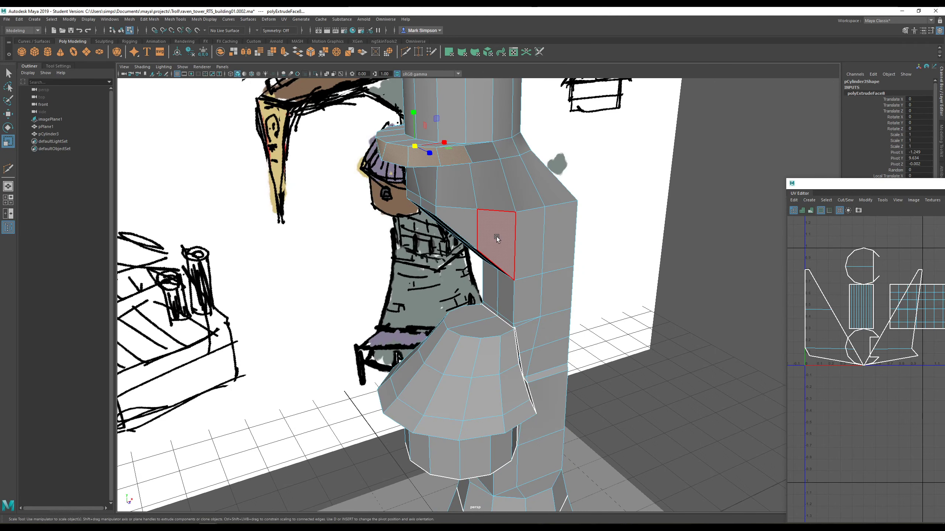
{"action": "left_click", "coordinate": [456, 160]}
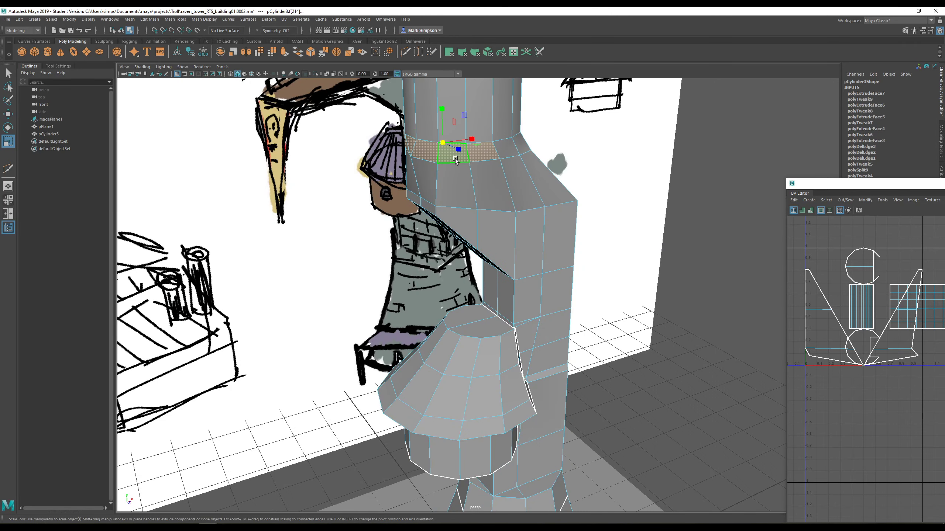
- Extrude the selected band faces outward from the tower in stages to start the projecting walkway
{"action": "left_click", "coordinate": [90, 32]}
{"action": "mouse_move", "coordinate": [454, 162]}
{"action": "left_mouse_down", "text": "alt"}
{"action": "mouse_move", "coordinate": [498, 220]}
{"action": "mouse_move", "coordinate": [594, 222]}
{"action": "left_mouse_up", "text": "alt"}
{"action": "mouse_move", "coordinate": [540, 142]}
{"action": "left_mouse_down", "text": "alt"}
{"action": "mouse_move", "coordinate": [506, 193]}
{"action": "mouse_move", "coordinate": [488, 254]}
{"action": "mouse_move", "coordinate": [475, 214]}
{"action": "mouse_move", "coordinate": [422, 235]}
{"action": "left_mouse_up", "text": "alt"}
{"action": "key", "text": "w"}
{"action": "key", "text": "r"}
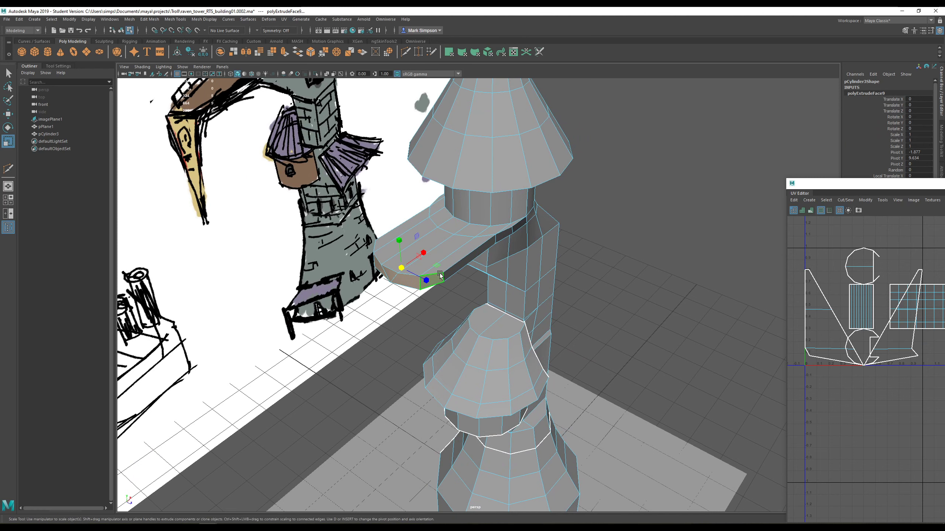
- Narrow the walkway's end, extrude it farther outward, and flatten its end faces by scaling to about 0.224 along X
{"action": "mouse_move", "coordinate": [433, 286]}
{"action": "left_mouse_down"}
{"action": "mouse_move", "coordinate": [413, 281]}
{"action": "mouse_move", "coordinate": [465, 288]}
{"action": "mouse_move", "coordinate": [437, 279]}
{"action": "mouse_move", "coordinate": [543, 263]}
{"action": "mouse_move", "coordinate": [509, 274]}
{"action": "left_mouse_up"}
{"action": "left_click", "coordinate": [542, 262]}
{"action": "key", "text": "w"}
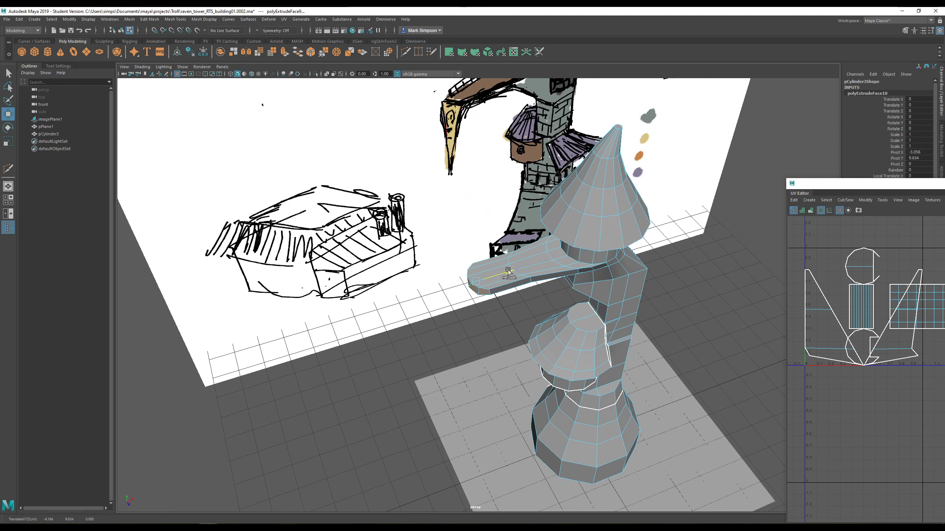
{"action": "key", "text": "r"}
{"action": "left_click_drag", "start_coordinate": [482, 309], "coordinate": [488, 303]}
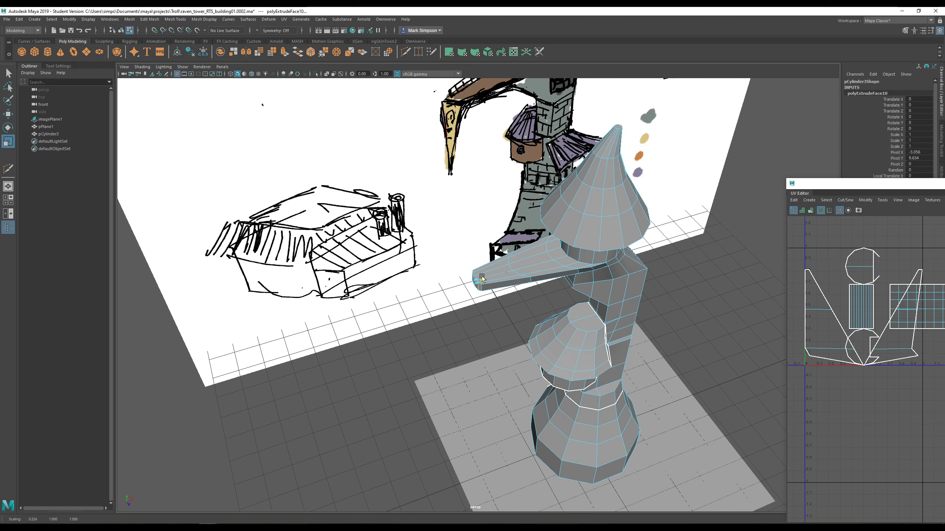
- Extrude the narrow end of the walkway once more, adjust its scale, and return to object selection
{"action": "mouse_move", "coordinate": [481, 279]}
{"action": "left_mouse_down", "text": "alt"}
{"action": "mouse_move", "coordinate": [541, 281]}
{"action": "mouse_move", "coordinate": [502, 268]}
{"action": "mouse_move", "coordinate": [480, 294]}
{"action": "left_mouse_up", "text": "alt"}
{"action": "key", "text": "w"}
{"action": "key", "text": "r"}
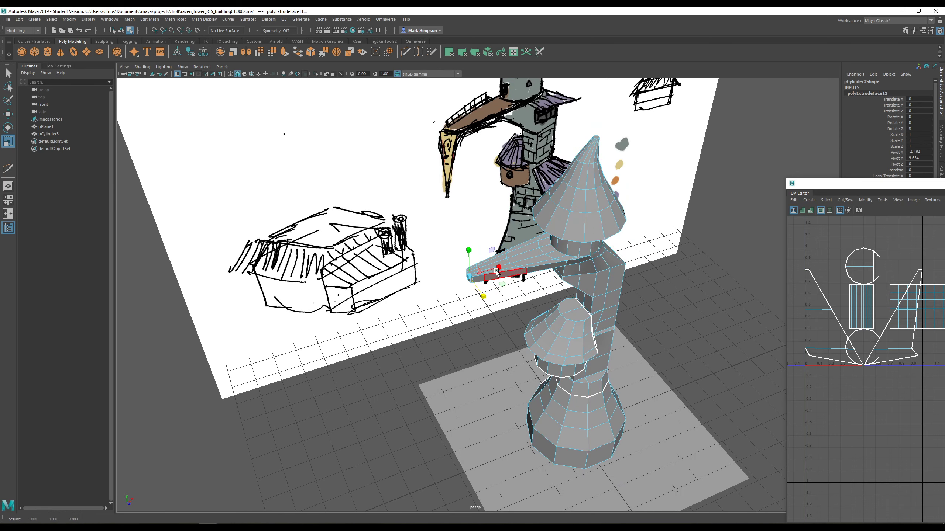
{"action": "left_click_drag", "start_coordinate": [453, 276], "coordinate": [494, 271], "text": "alt"}
{"action": "right_click_drag", "start_coordinate": [577, 233], "coordinate": [612, 208]}
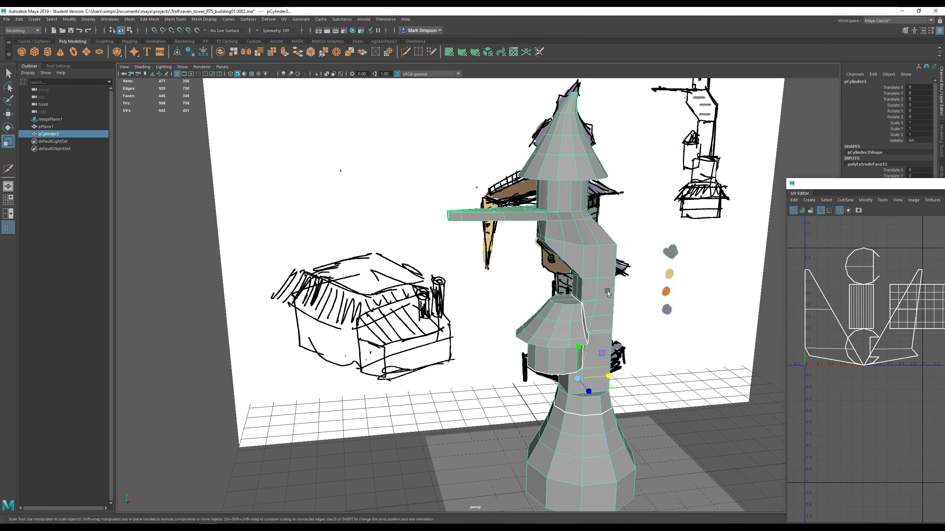
- Save the scene as the next incremental version, raven_tower_RTS_building01.0003.ma, accepting the student version notice
{"action": "scroll", "coordinate": [607, 293], "scroll_direction": "down", "scroll_amount": 4}
{"action": "left_click_drag", "start_coordinate": [603, 274], "coordinate": [556, 284], "text": "alt"}
{"action": "left_click", "coordinate": [603, 303]}
{"action": "left_click_drag", "start_coordinate": [603, 303], "coordinate": [575, 306], "text": "alt"}
{"action": "left_click", "coordinate": [483, 199]}
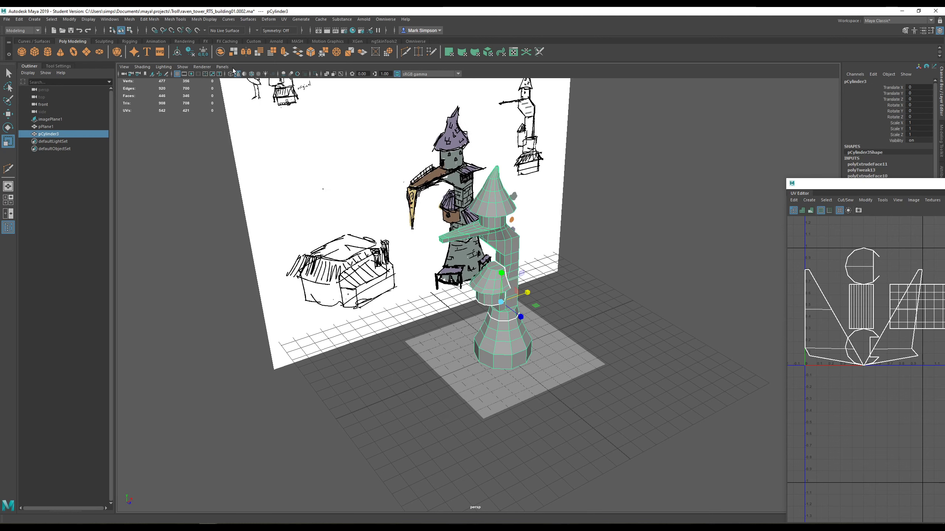
{"action": "left_click", "coordinate": [6, 18]}
{"action": "left_click", "coordinate": [34, 63]}
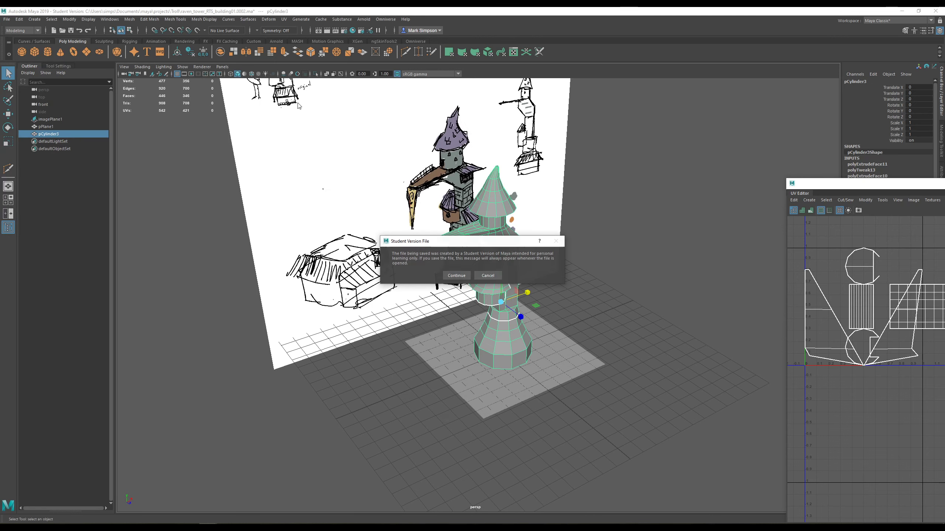
{"action": "left_click", "coordinate": [450, 275]}
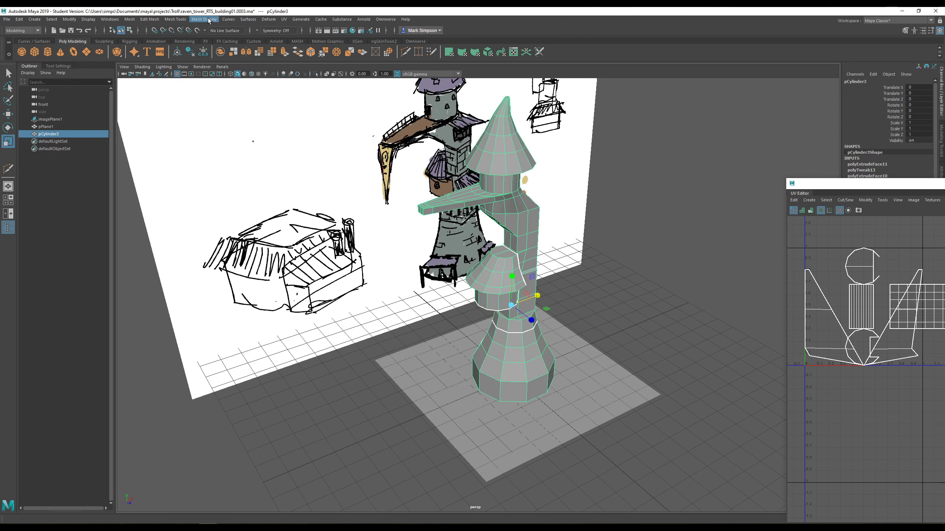
- Soften all edges of the tower mesh and deselect it
{"action": "left_click", "coordinate": [214, 19]}
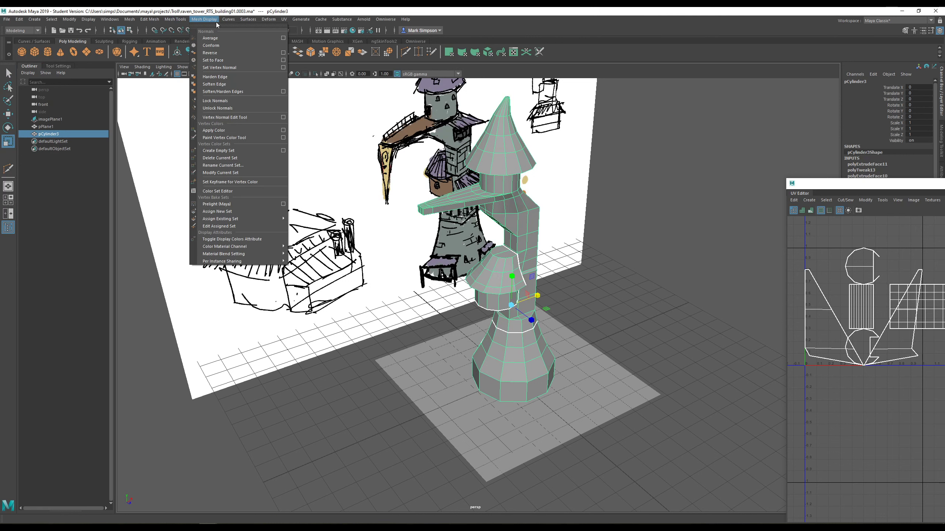
{"action": "left_click", "coordinate": [218, 86]}
{"action": "left_click", "coordinate": [701, 248]}
{"action": "mouse_move", "coordinate": [633, 267]}
{"action": "left_mouse_down", "text": "alt"}
{"action": "mouse_move", "coordinate": [580, 271]}
{"action": "mouse_move", "coordinate": [636, 286]}
{"action": "mouse_move", "coordinate": [686, 256]}
{"action": "mouse_move", "coordinate": [588, 261]}
{"action": "mouse_move", "coordinate": [613, 270]}
{"action": "mouse_move", "coordinate": [641, 250]}
{"action": "mouse_move", "coordinate": [619, 253]}
{"action": "mouse_move", "coordinate": [620, 269]}
{"action": "left_mouse_up", "text": "alt"}
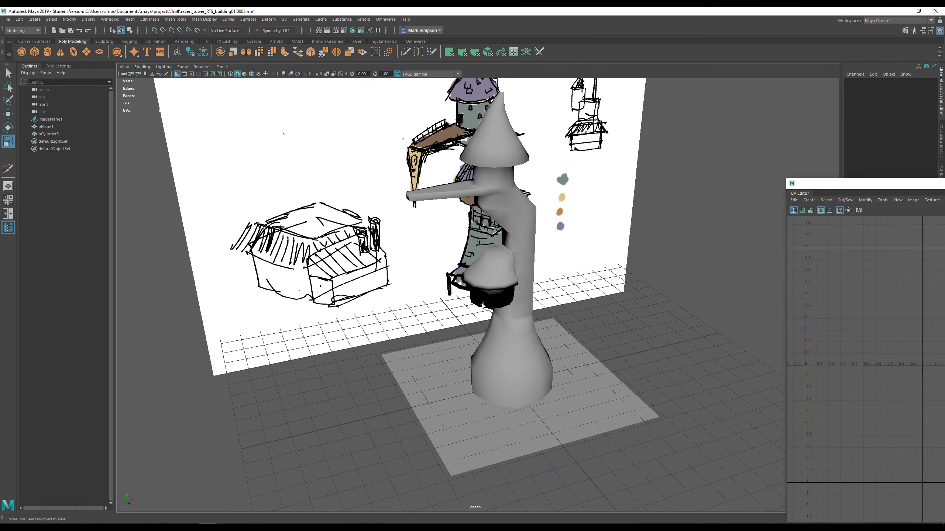
{"action": "middle_click_drag", "start_coordinate": [507, 296], "coordinate": [479, 280], "text": "alt"}
{"action": "scroll", "coordinate": [471, 297], "scroll_direction": "up", "scroll_amount": 5}
{"action": "left_click_drag", "start_coordinate": [430, 253], "coordinate": [461, 248], "text": "alt"}
{"action": "scroll", "coordinate": [435, 205], "scroll_direction": "up", "scroll_amount": 5}
{"action": "right_click_drag", "start_coordinate": [448, 176], "coordinate": [447, 156]}
{"action": "left_click", "coordinate": [438, 187]}
{"action": "left_click_drag", "start_coordinate": [438, 186], "coordinate": [422, 164], "text": "alt"}
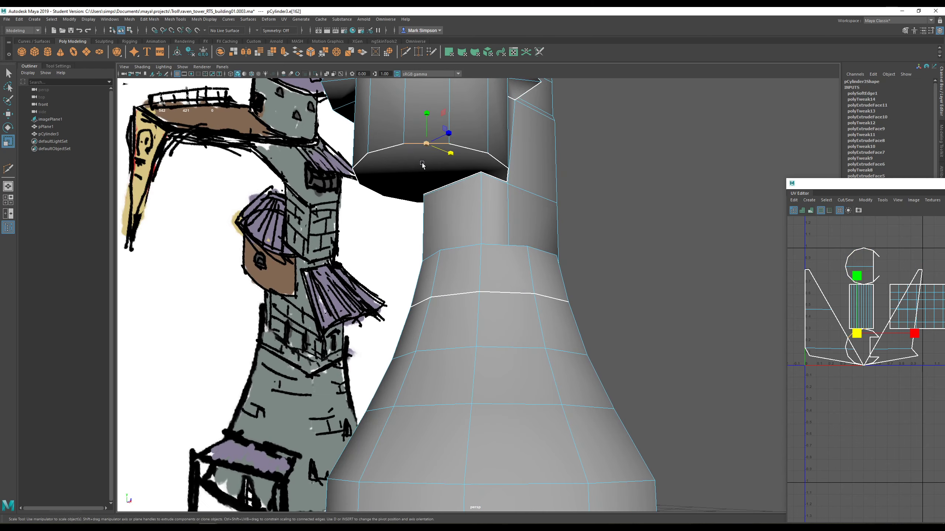
{"action": "double_click", "coordinate": [507, 164]}
{"action": "left_click_drag", "start_coordinate": [508, 166], "coordinate": [456, 188], "text": "alt"}
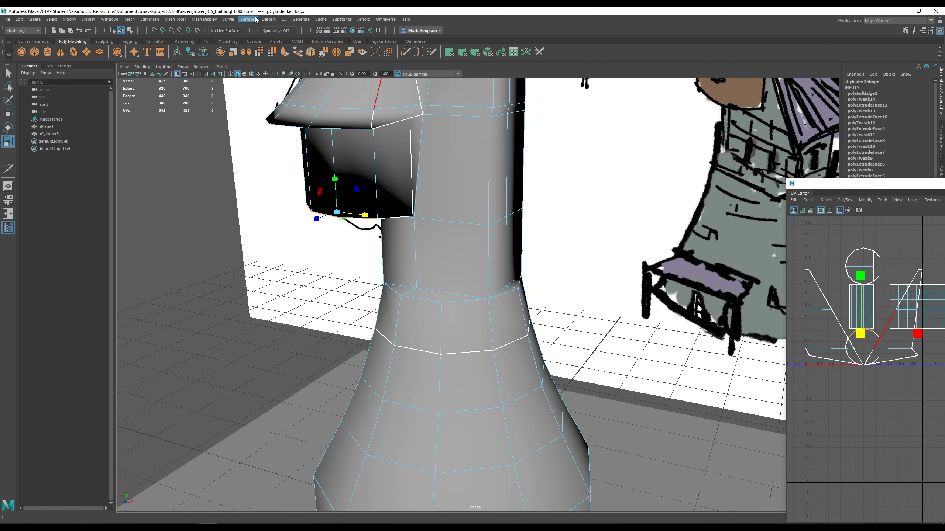
{"action": "left_click", "coordinate": [204, 19]}
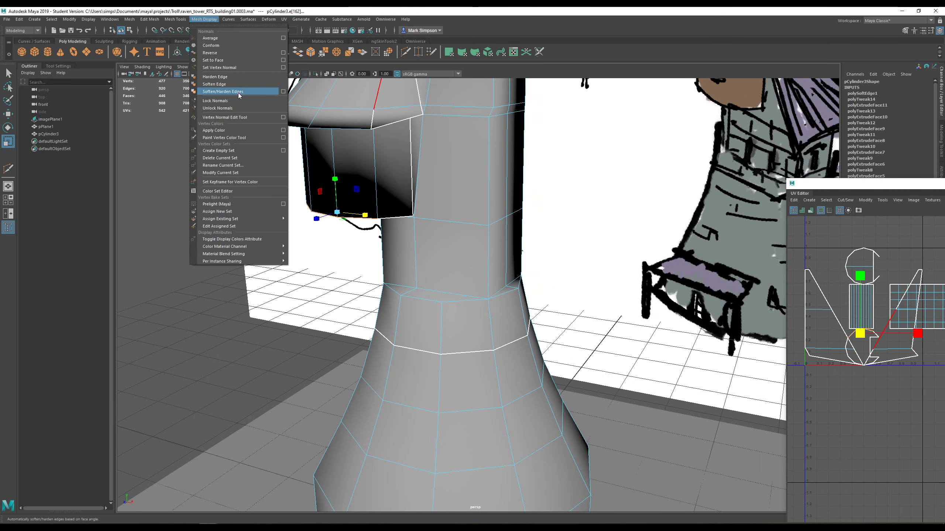
{"action": "left_click", "coordinate": [284, 92]}
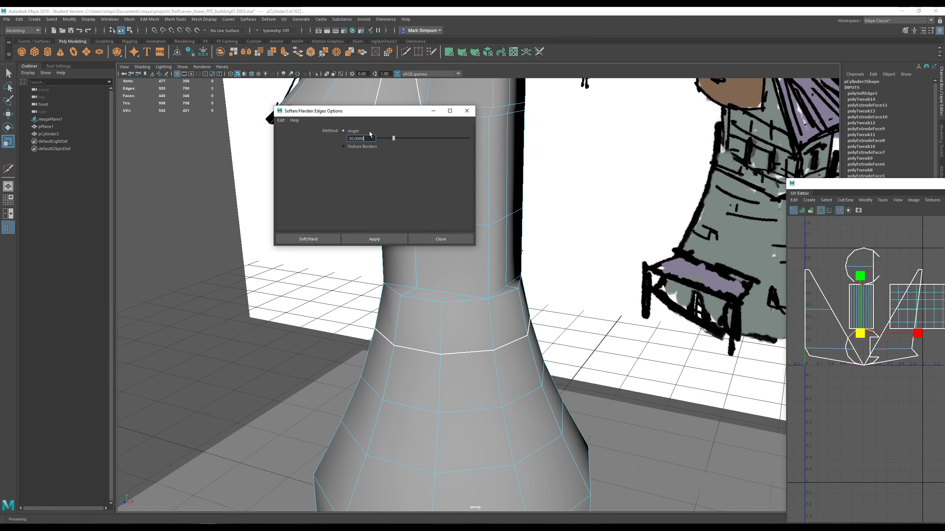
{"action": "left_click", "coordinate": [466, 111]}
{"action": "left_click_drag", "start_coordinate": [437, 209], "coordinate": [438, 236], "text": "alt"}
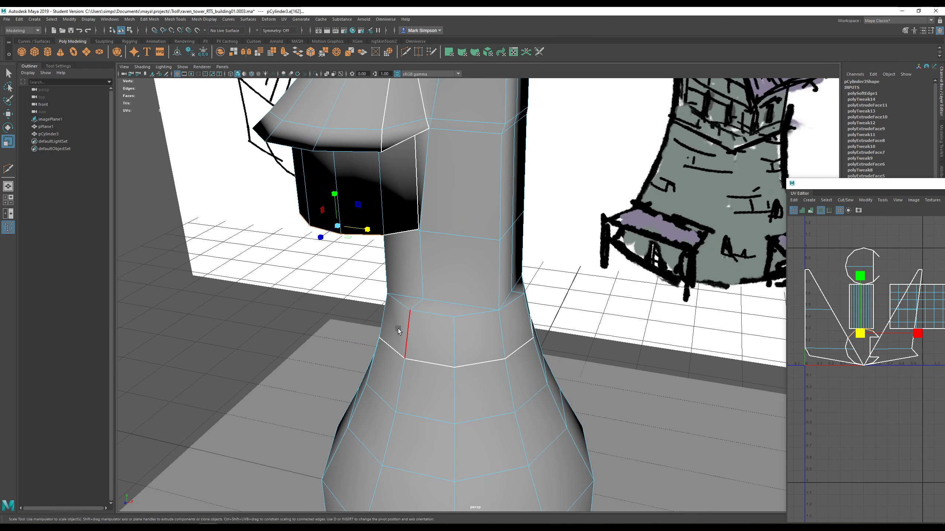
{"action": "left_click_drag", "start_coordinate": [386, 307], "coordinate": [393, 333], "text": "alt"}
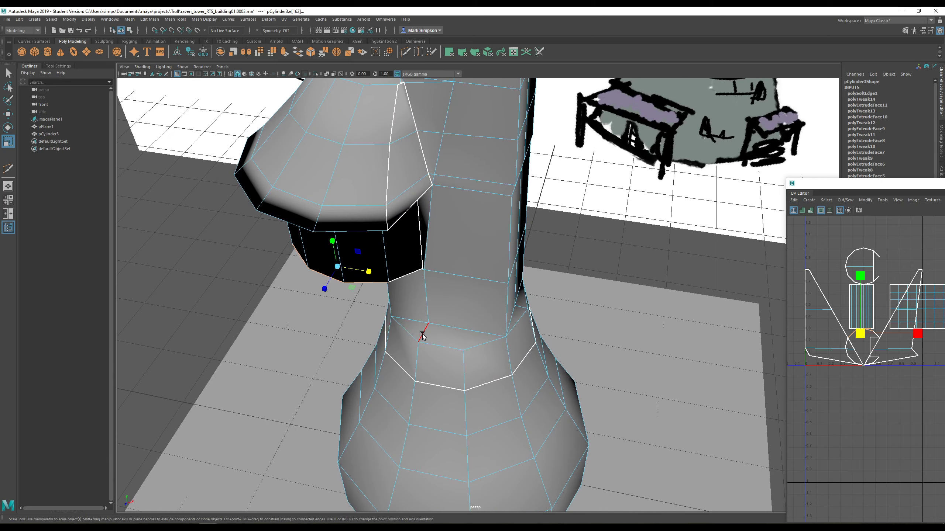
- Examine the shading and topology around the tower's lower collar and the underside of the side turret
{"action": "right_click_drag", "start_coordinate": [425, 328], "coordinate": [428, 346]}
{"action": "left_click", "coordinate": [410, 350]}
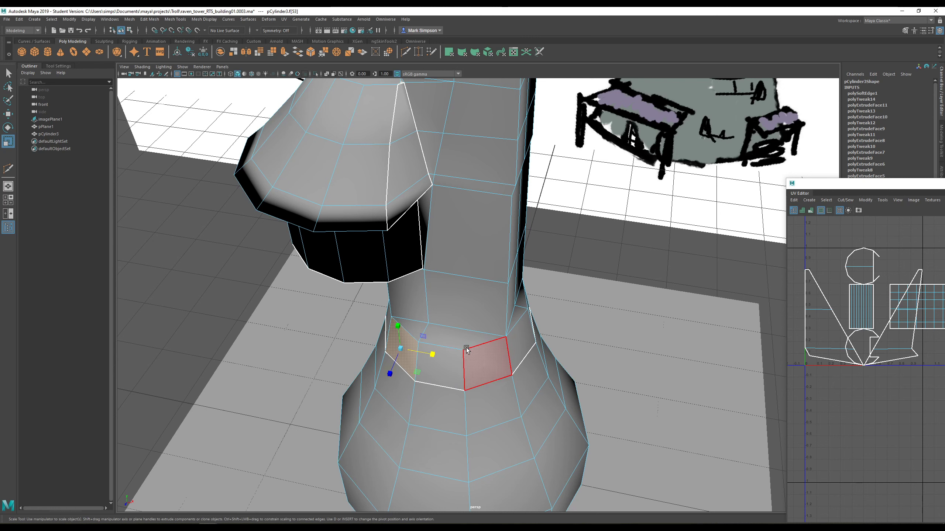
{"action": "left_click_drag", "start_coordinate": [442, 355], "coordinate": [470, 295]}
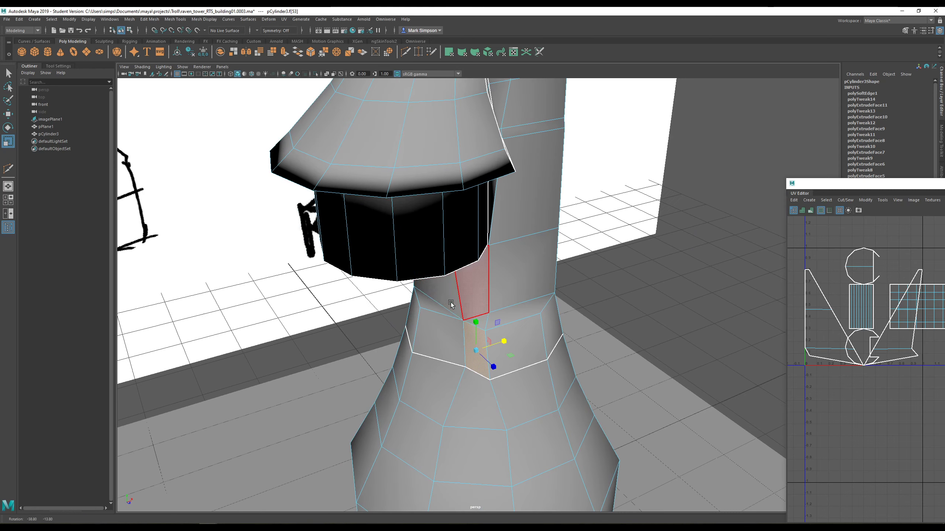
{"action": "left_click_drag", "start_coordinate": [540, 312], "coordinate": [504, 321], "text": "alt"}
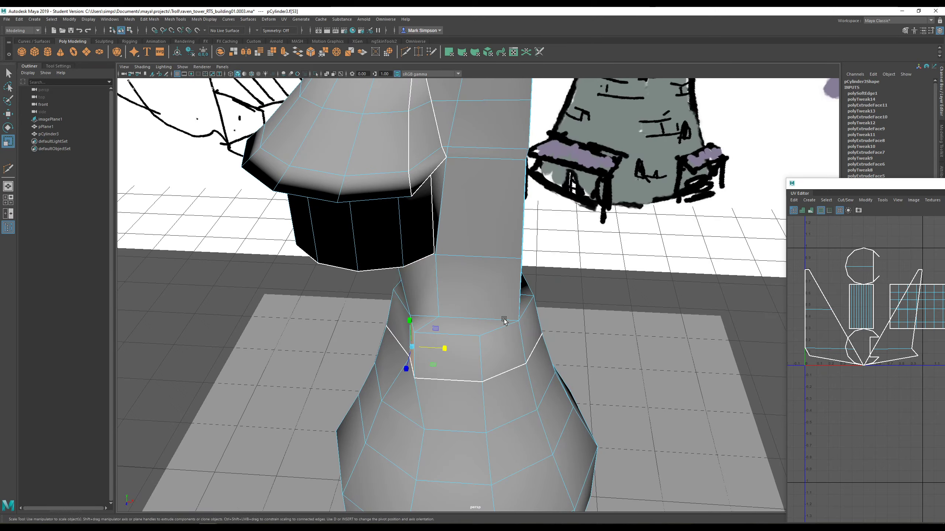
{"action": "mouse_move", "coordinate": [445, 303]}
{"action": "left_mouse_down", "text": "alt"}
{"action": "mouse_move", "coordinate": [470, 307]}
{"action": "mouse_move", "coordinate": [488, 325]}
{"action": "mouse_move", "coordinate": [497, 310]}
{"action": "mouse_move", "coordinate": [503, 358]}
{"action": "left_mouse_up", "text": "alt"}
{"action": "scroll", "coordinate": [502, 358], "scroll_direction": "down", "scroll_amount": 5}
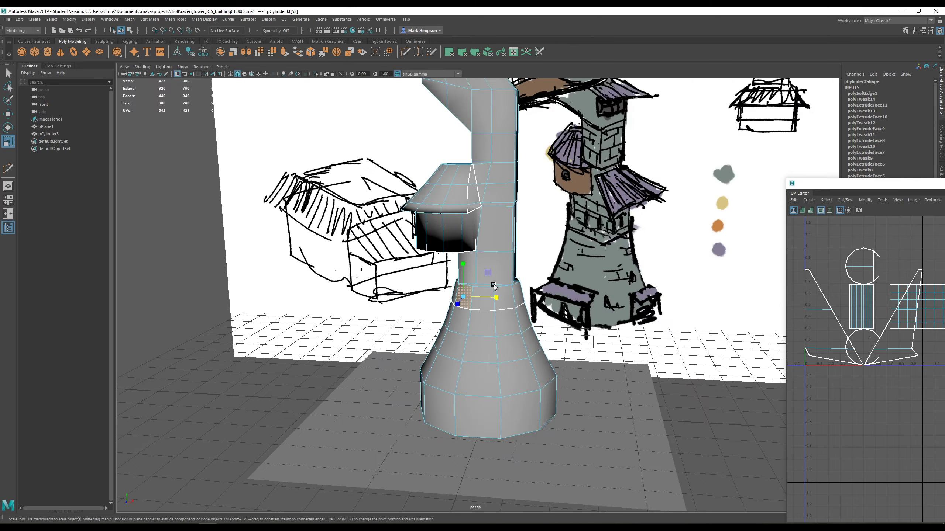
{"action": "left_click_drag", "start_coordinate": [493, 286], "coordinate": [467, 242], "text": "alt"}
{"action": "scroll", "coordinate": [467, 242], "scroll_direction": "up", "scroll_amount": 4}
{"action": "middle_click_drag", "start_coordinate": [468, 241], "coordinate": [502, 313], "text": "alt"}
{"action": "scroll", "coordinate": [501, 313], "scroll_direction": "up", "scroll_amount": 2}
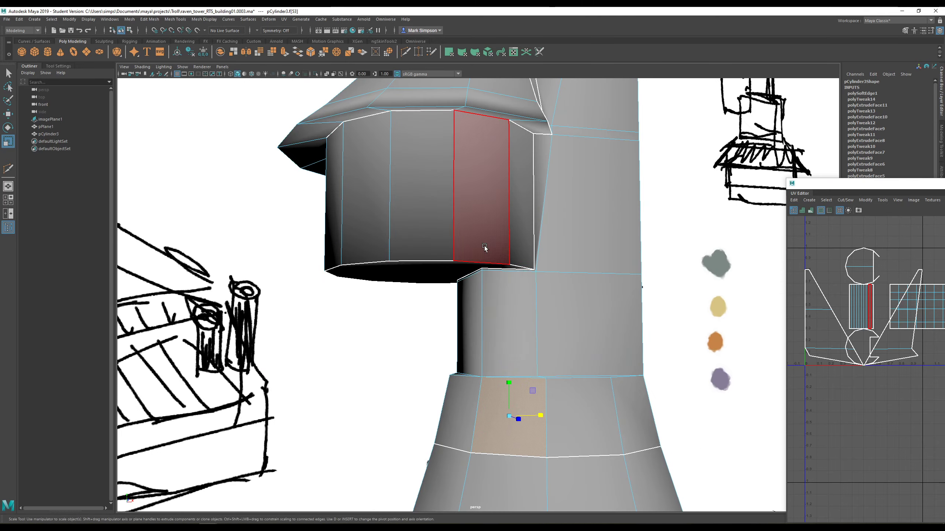
- Bevel the edges running around the bottom rim of the small side turret
{"action": "right_click_drag", "start_coordinate": [484, 246], "coordinate": [484, 227]}
{"action": "left_click", "coordinate": [471, 257]}
{"action": "left_click_drag", "start_coordinate": [471, 257], "coordinate": [481, 242], "text": "alt"}
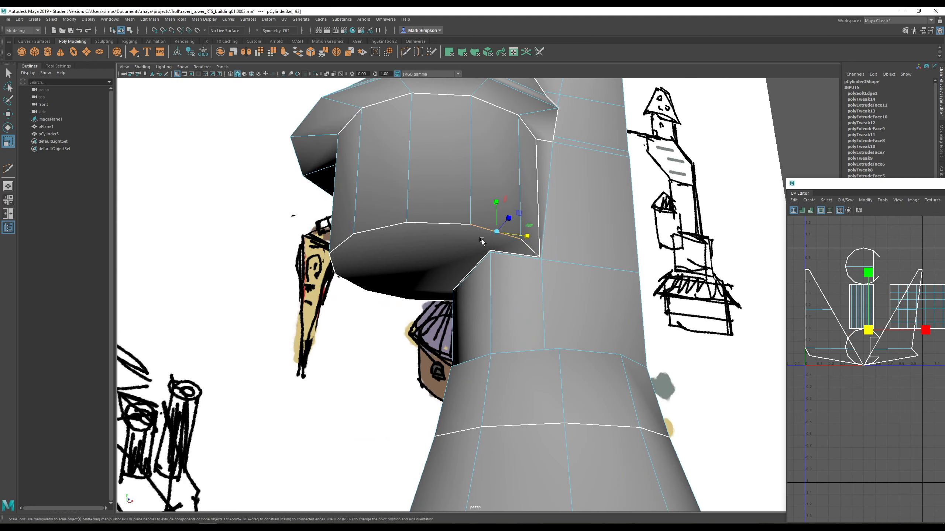
{"action": "left_click", "coordinate": [440, 220], "text": "shift"}
{"action": "left_click", "coordinate": [389, 224], "text": "shift"}
{"action": "left_click_drag", "start_coordinate": [389, 223], "coordinate": [482, 227], "text": "alt"}
{"action": "left_click", "coordinate": [426, 203], "text": "shift"}
{"action": "left_click", "coordinate": [390, 216], "text": "shift"}
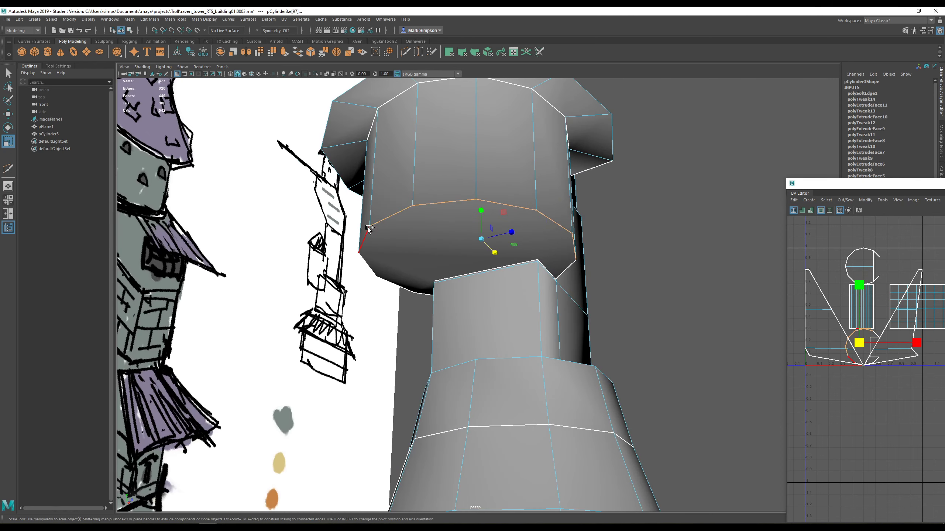
{"action": "left_click", "coordinate": [370, 230], "text": "shift"}
{"action": "left_click_drag", "start_coordinate": [384, 262], "coordinate": [474, 207], "text": "alt"}
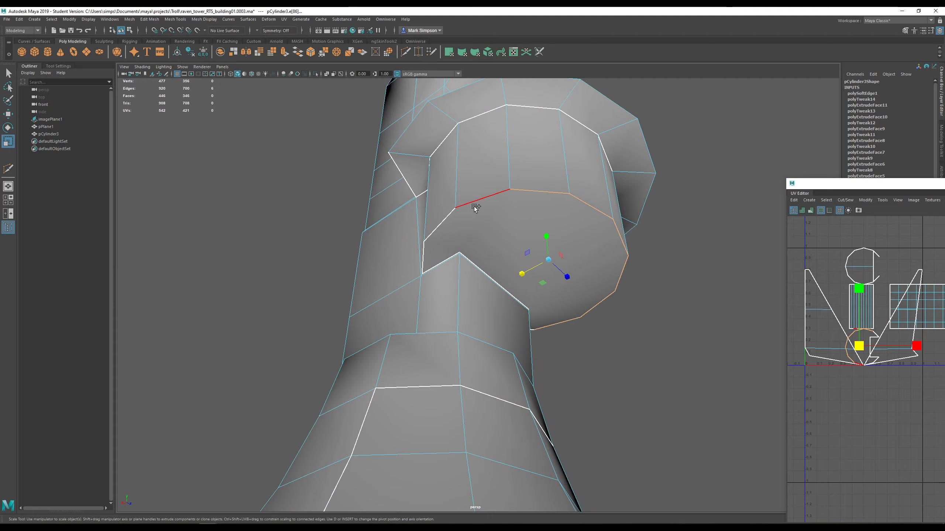
{"action": "left_click", "coordinate": [445, 212], "text": "shift"}
{"action": "left_click_drag", "start_coordinate": [536, 256], "coordinate": [513, 223], "text": "alt"}
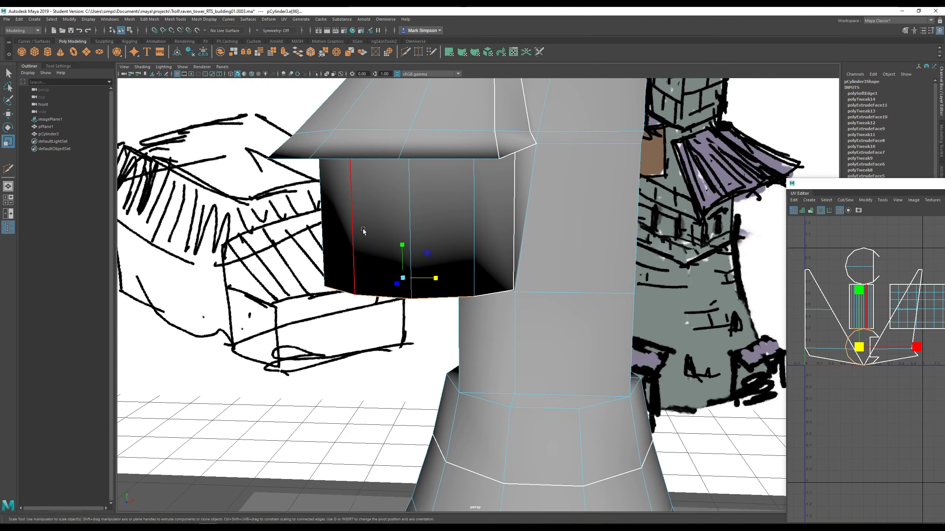
{"action": "mouse_move", "coordinate": [423, 274]}
{"action": "left_mouse_down", "text": "alt"}
{"action": "mouse_move", "coordinate": [434, 222]}
{"action": "mouse_move", "coordinate": [462, 294]}
{"action": "left_mouse_up", "text": "alt"}
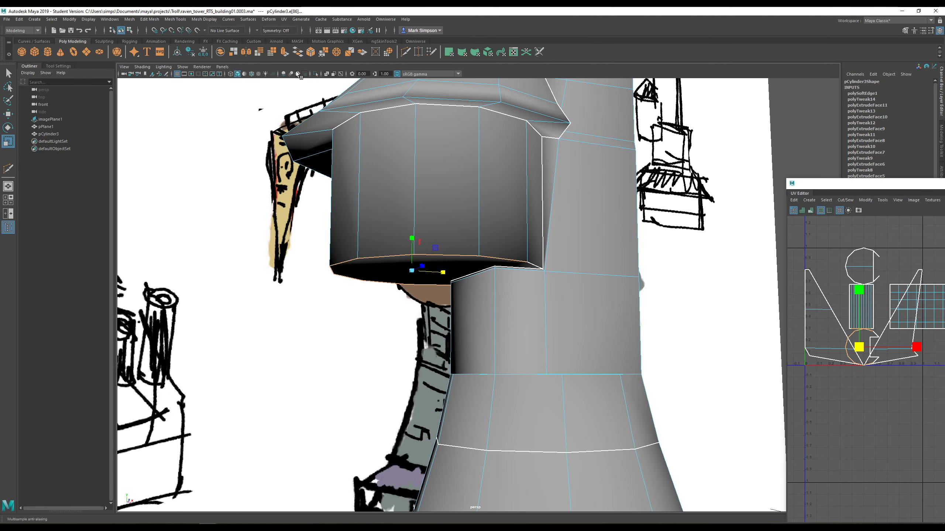
{"action": "left_click", "coordinate": [313, 53]}
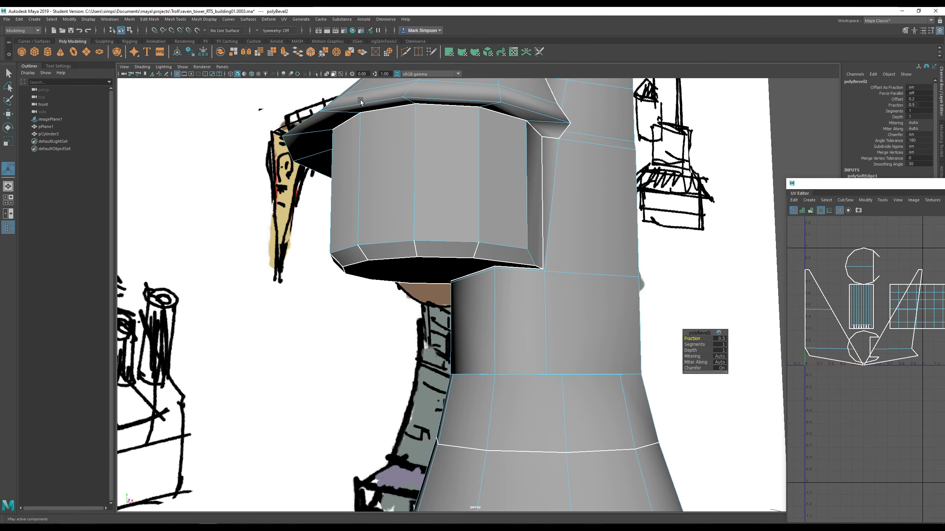
- Try three segments on the bevel around the side turret's bottom rim and check the rounding from several angles
{"action": "left_click_drag", "start_coordinate": [372, 208], "coordinate": [340, 198], "text": "alt"}
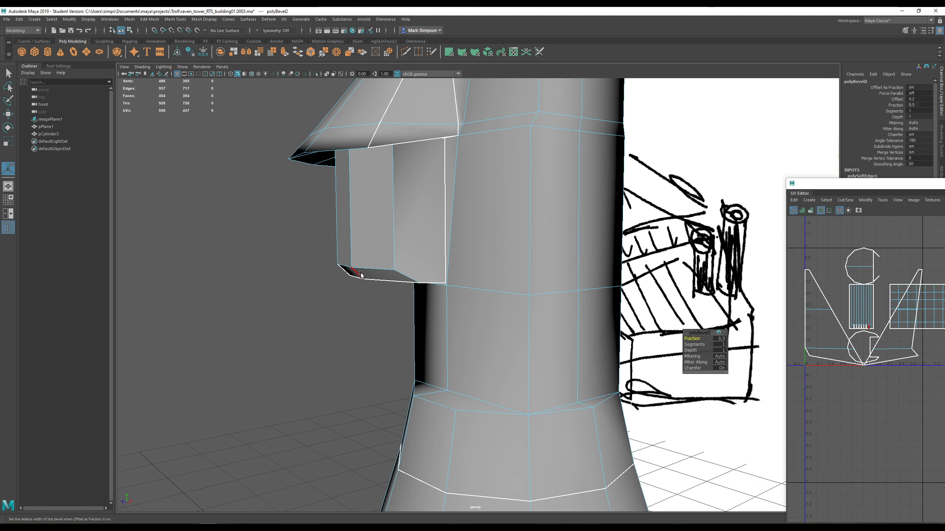
{"action": "left_click_drag", "start_coordinate": [361, 274], "coordinate": [409, 268], "text": "alt"}
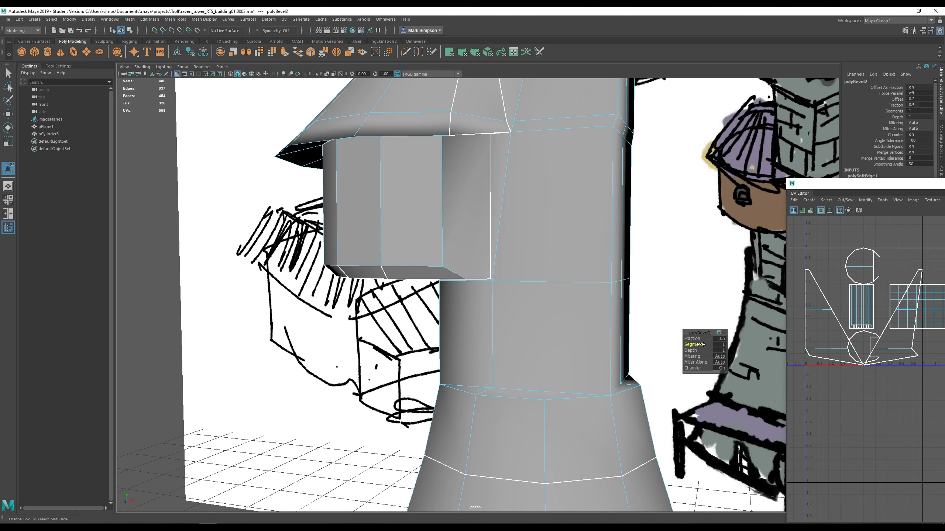
{"action": "left_click_drag", "start_coordinate": [701, 344], "coordinate": [707, 344]}
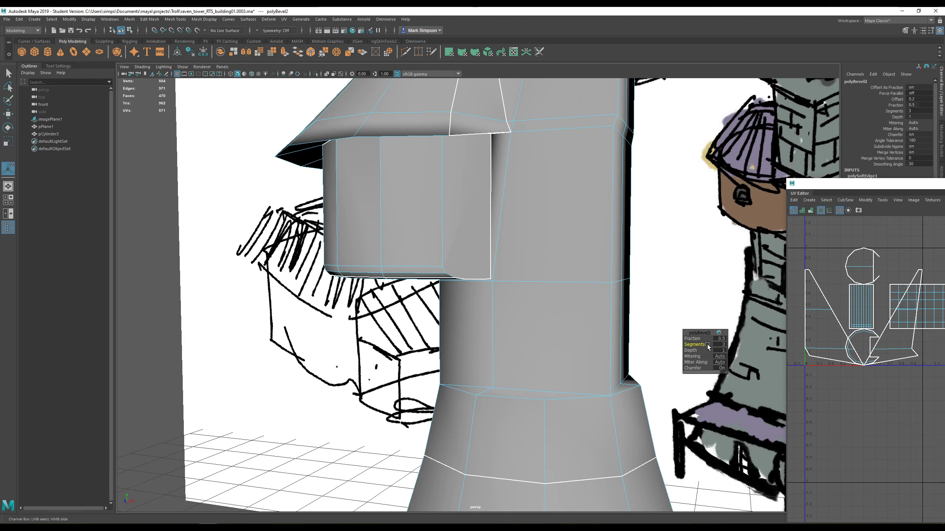
{"action": "left_click_drag", "start_coordinate": [481, 213], "coordinate": [508, 182], "text": "alt"}
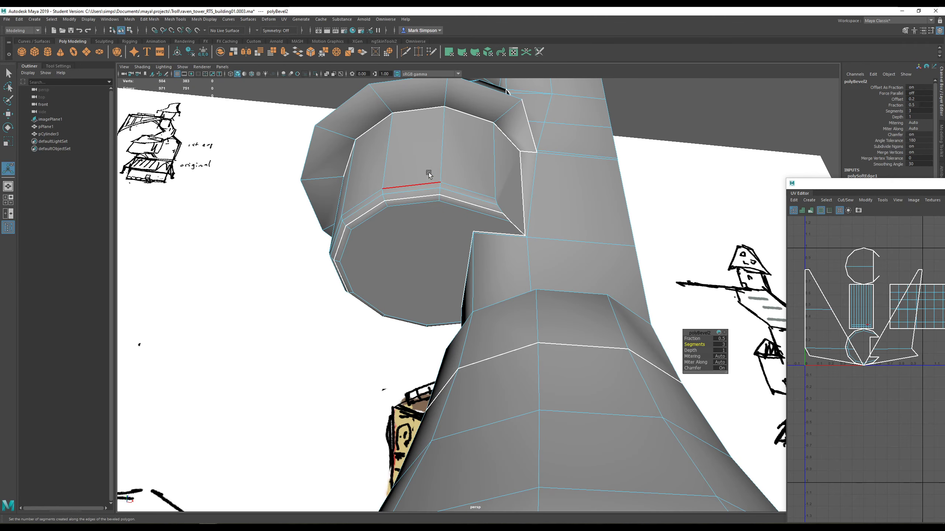
{"action": "left_click_drag", "start_coordinate": [423, 173], "coordinate": [337, 231], "text": "alt"}
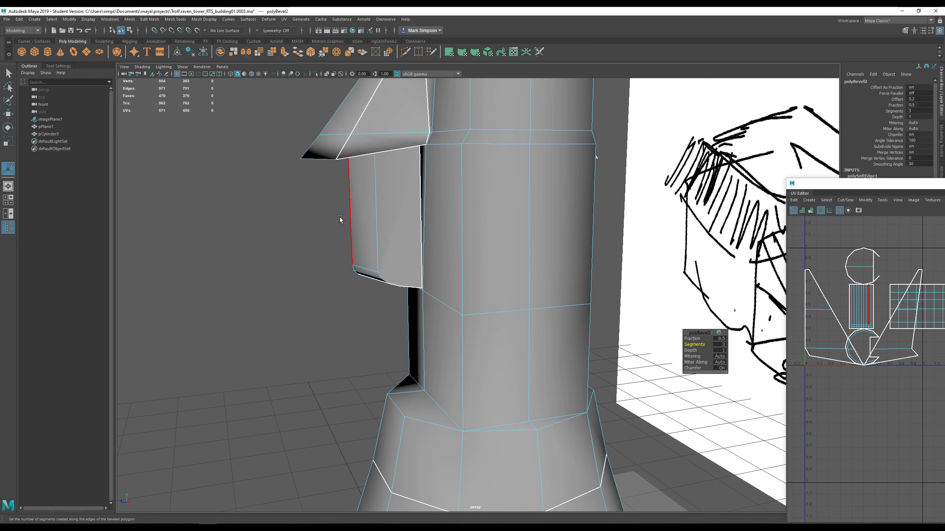
{"action": "mouse_move", "coordinate": [340, 219]}
{"action": "left_mouse_down", "text": "alt"}
{"action": "mouse_move", "coordinate": [358, 225]}
{"action": "mouse_move", "coordinate": [354, 212]}
{"action": "left_mouse_up", "text": "alt"}
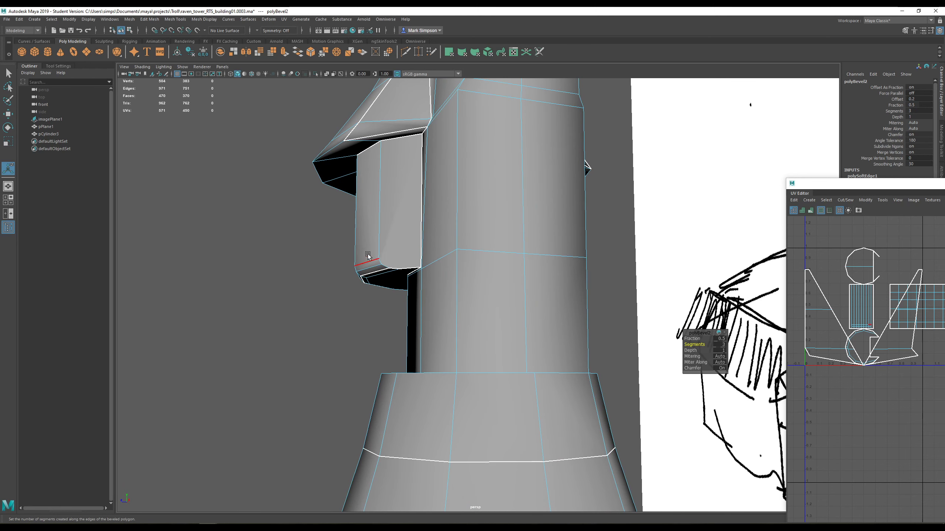
{"action": "left_click_drag", "start_coordinate": [427, 238], "coordinate": [492, 238], "text": "alt"}
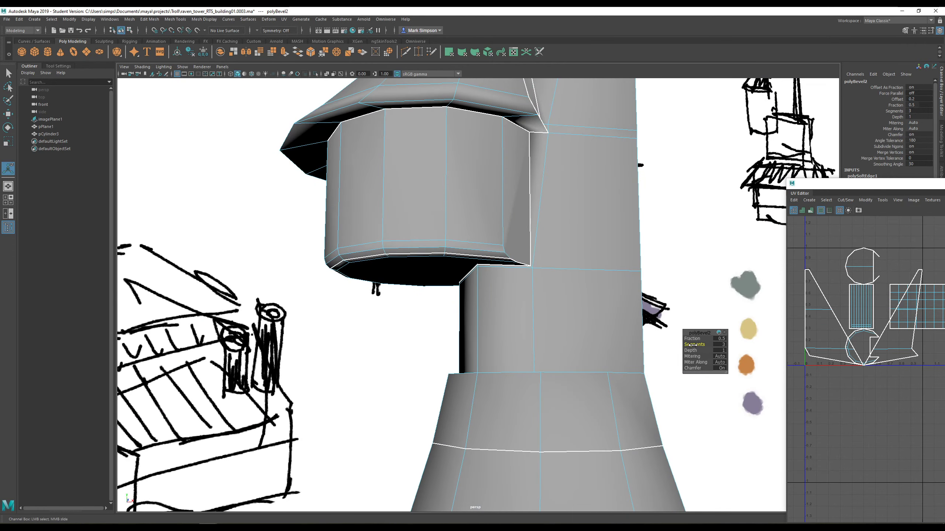
- Set the bevel around the side turret's bottom rim to two segments
{"action": "left_click_drag", "start_coordinate": [693, 345], "coordinate": [688, 345]}
{"action": "left_click_drag", "start_coordinate": [551, 227], "coordinate": [525, 222], "text": "alt"}
{"action": "mouse_move", "coordinate": [435, 267]}
{"action": "left_mouse_down", "text": "alt"}
{"action": "mouse_move", "coordinate": [409, 265]}
{"action": "mouse_move", "coordinate": [512, 269]}
{"action": "mouse_move", "coordinate": [453, 287]}
{"action": "mouse_move", "coordinate": [507, 284]}
{"action": "mouse_move", "coordinate": [505, 303]}
{"action": "mouse_move", "coordinate": [472, 246]}
{"action": "mouse_move", "coordinate": [448, 275]}
{"action": "left_mouse_up", "text": "alt"}
{"action": "left_click_drag", "start_coordinate": [414, 194], "coordinate": [472, 256], "text": "alt"}
- Bevel the edge loop around the main roof's lower rim with a fraction of 0.1
{"action": "scroll", "coordinate": [462, 151], "scroll_direction": "up", "scroll_amount": 5}
{"action": "left_click_drag", "start_coordinate": [462, 150], "coordinate": [539, 320], "text": "alt"}
{"action": "scroll", "coordinate": [469, 302], "scroll_direction": "up", "scroll_amount": 3}
{"action": "scroll", "coordinate": [459, 257], "scroll_direction": "down", "scroll_amount": 5}
{"action": "scroll", "coordinate": [484, 311], "scroll_direction": "down", "scroll_amount": 5}
{"action": "left_click_drag", "start_coordinate": [511, 274], "coordinate": [450, 267], "text": "alt"}
{"action": "scroll", "coordinate": [512, 278], "scroll_direction": "up", "scroll_amount": 6}
{"action": "double_click", "coordinate": [504, 274]}
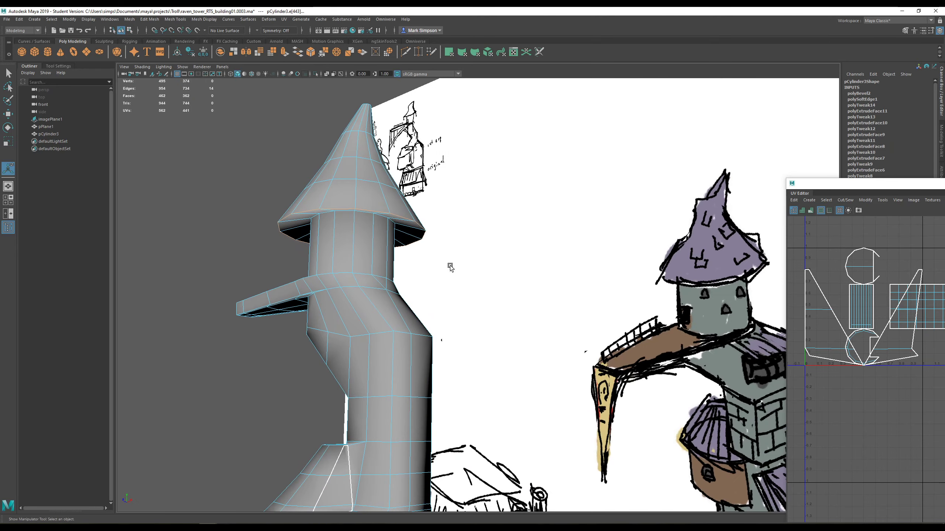
{"action": "left_click", "coordinate": [313, 56]}
{"action": "left_click_drag", "start_coordinate": [697, 338], "coordinate": [695, 338]}
{"action": "mouse_move", "coordinate": [612, 315]}
{"action": "left_mouse_down", "text": "alt"}
{"action": "mouse_move", "coordinate": [512, 257]}
{"action": "mouse_move", "coordinate": [491, 225]}
{"action": "left_mouse_up", "text": "alt"}
{"action": "scroll", "coordinate": [510, 238], "scroll_direction": "up", "scroll_amount": 3}
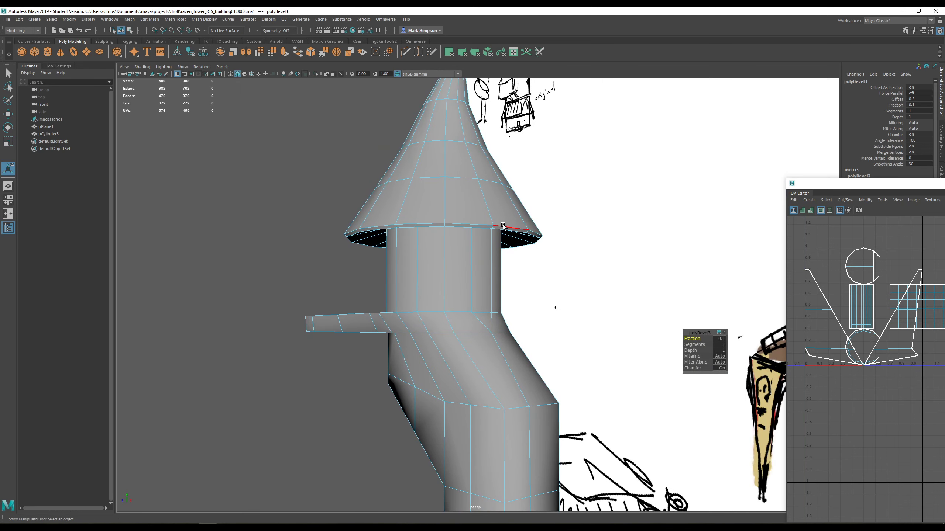
{"action": "double_click", "coordinate": [471, 227]}
{"action": "key", "text": "w"}
{"action": "scroll", "coordinate": [447, 253], "scroll_direction": "down", "scroll_amount": 3}
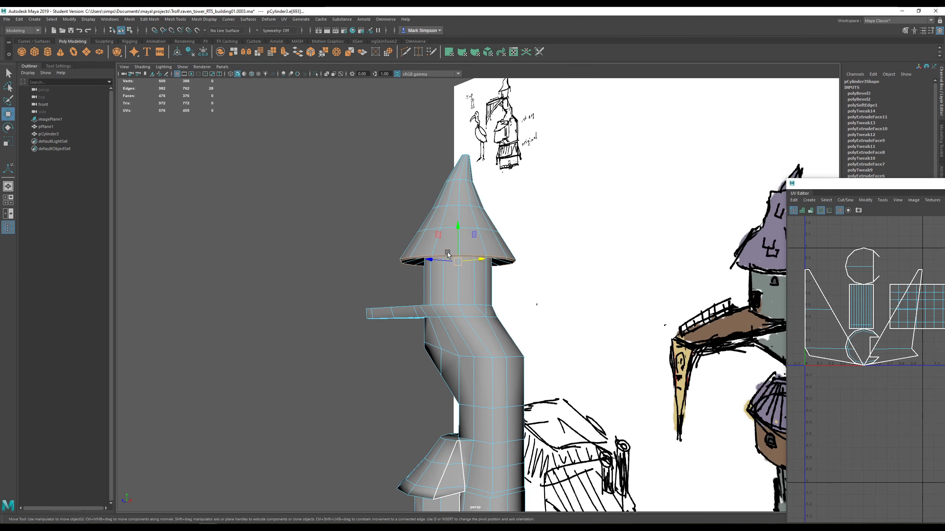
- Bevel the edge loop running around the side turret roof's lower rim and the tower shaft with a fraction of 0.2
{"action": "left_click_drag", "start_coordinate": [447, 253], "coordinate": [499, 231], "text": "alt"}
{"action": "mouse_move", "coordinate": [499, 232]}
{"action": "left_mouse_down", "text": "alt"}
{"action": "mouse_move", "coordinate": [540, 215]}
{"action": "mouse_move", "coordinate": [539, 233]}
{"action": "mouse_move", "coordinate": [556, 249]}
{"action": "mouse_move", "coordinate": [513, 270]}
{"action": "mouse_move", "coordinate": [574, 262]}
{"action": "mouse_move", "coordinate": [689, 275]}
{"action": "mouse_move", "coordinate": [686, 296]}
{"action": "mouse_move", "coordinate": [528, 290]}
{"action": "mouse_move", "coordinate": [539, 301]}
{"action": "mouse_move", "coordinate": [523, 314]}
{"action": "mouse_move", "coordinate": [386, 333]}
{"action": "mouse_move", "coordinate": [345, 327]}
{"action": "left_mouse_up", "text": "alt"}
{"action": "scroll", "coordinate": [559, 298], "scroll_direction": "up", "scroll_amount": 4}
{"action": "left_click", "coordinate": [535, 267]}
{"action": "left_click", "coordinate": [523, 314], "text": "shift"}
{"action": "left_click", "coordinate": [367, 334], "text": "shift"}
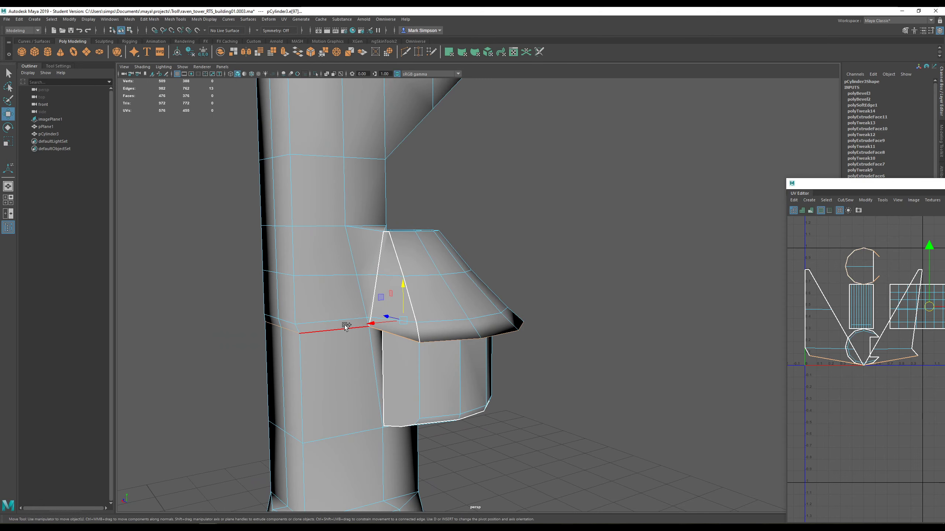
{"action": "mouse_move", "coordinate": [442, 320]}
{"action": "left_mouse_down", "text": "alt"}
{"action": "mouse_move", "coordinate": [501, 300]}
{"action": "mouse_move", "coordinate": [603, 307]}
{"action": "mouse_move", "coordinate": [513, 238]}
{"action": "mouse_move", "coordinate": [469, 182]}
{"action": "mouse_move", "coordinate": [487, 173]}
{"action": "mouse_move", "coordinate": [540, 246]}
{"action": "left_mouse_up", "text": "alt"}
{"action": "left_click", "coordinate": [316, 55]}
{"action": "left_click_drag", "start_coordinate": [697, 338], "coordinate": [696, 338]}
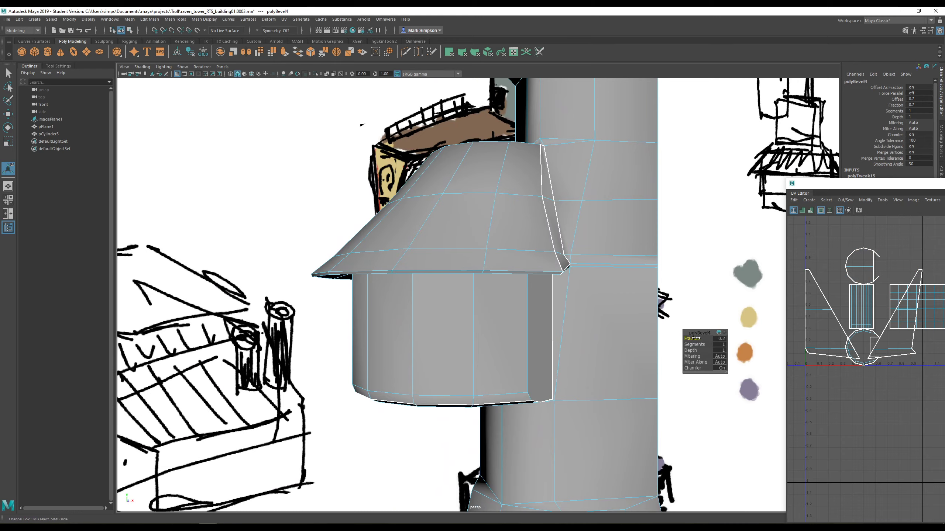
{"action": "mouse_move", "coordinate": [580, 285]}
{"action": "left_mouse_down", "text": "alt"}
{"action": "mouse_move", "coordinate": [548, 253]}
{"action": "mouse_move", "coordinate": [542, 331]}
{"action": "mouse_move", "coordinate": [540, 311]}
{"action": "mouse_move", "coordinate": [535, 321]}
{"action": "left_mouse_up", "text": "alt"}
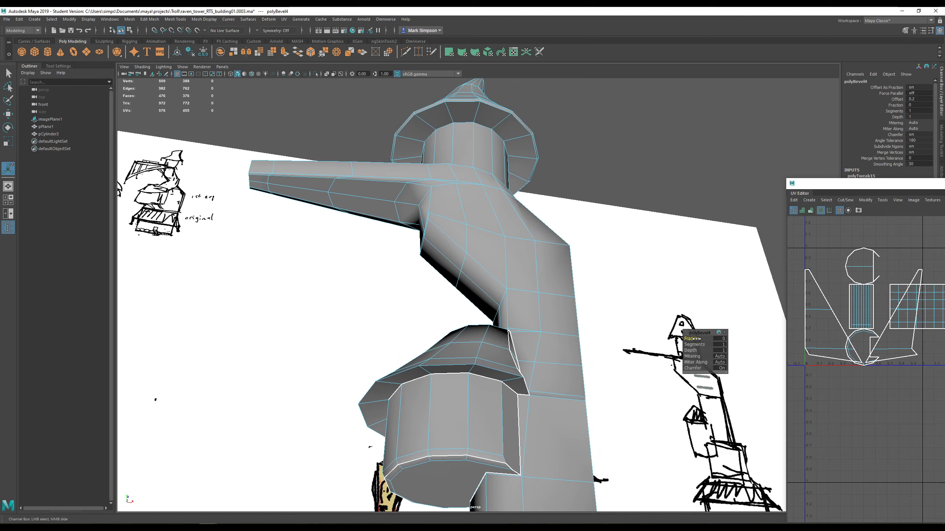
{"action": "left_click_drag", "start_coordinate": [696, 339], "coordinate": [697, 339]}
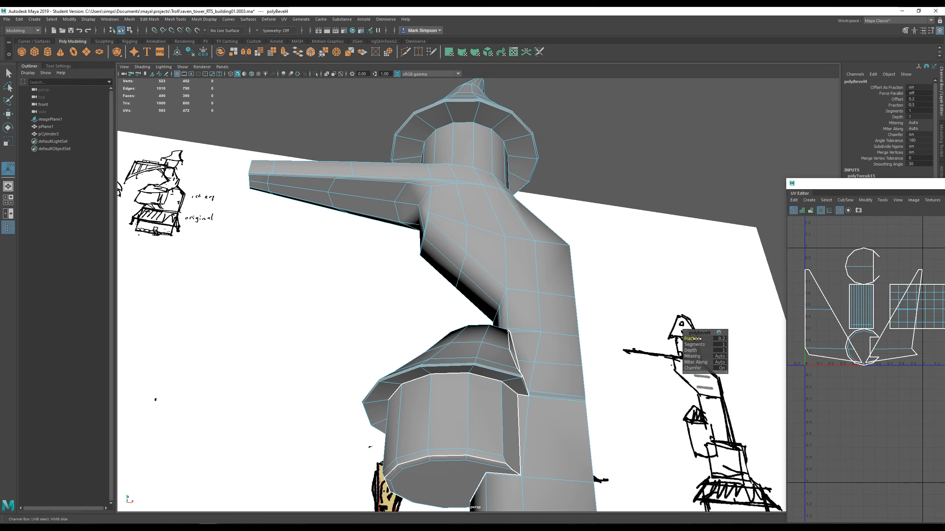
{"action": "left_click_drag", "start_coordinate": [536, 246], "coordinate": [538, 290], "text": "alt"}
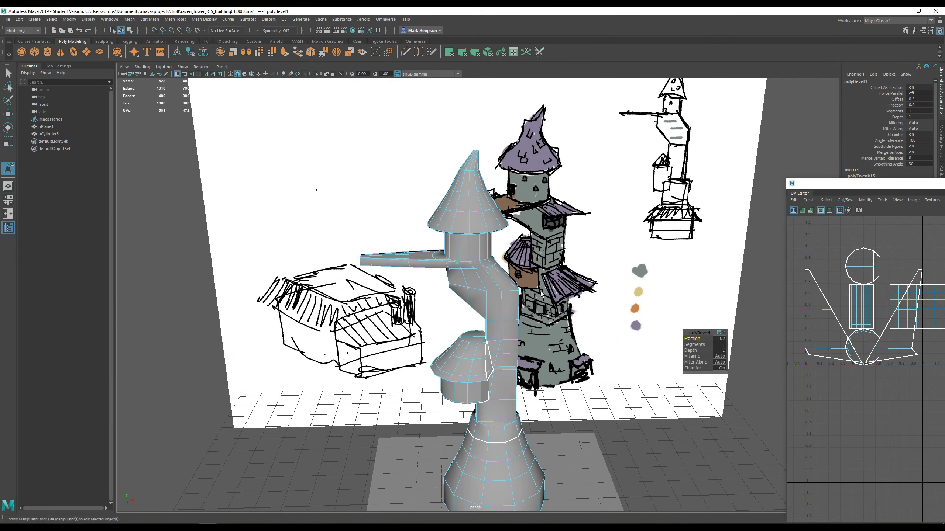
- Return to object selection, deselect the tower and examine its shape and shading against the concept art
{"action": "middle_click_drag", "start_coordinate": [545, 294], "coordinate": [539, 251], "text": "alt"}
{"action": "left_click_drag", "start_coordinate": [539, 251], "coordinate": [489, 268], "text": "alt"}
{"action": "right_click_drag", "start_coordinate": [481, 239], "coordinate": [503, 223]}
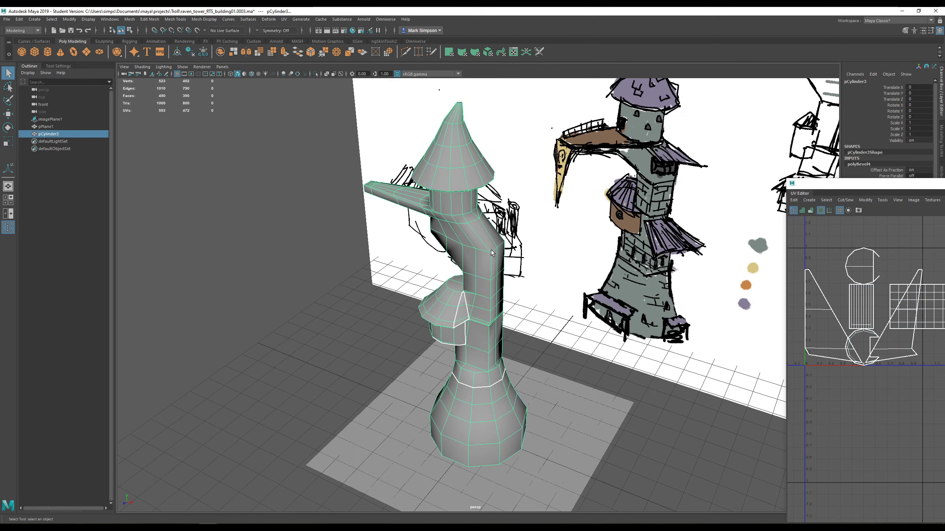
{"action": "scroll", "coordinate": [497, 253], "scroll_direction": "down", "scroll_amount": 3}
{"action": "left_click_drag", "start_coordinate": [497, 253], "coordinate": [503, 256], "text": "alt"}
{"action": "left_click", "coordinate": [603, 337]}
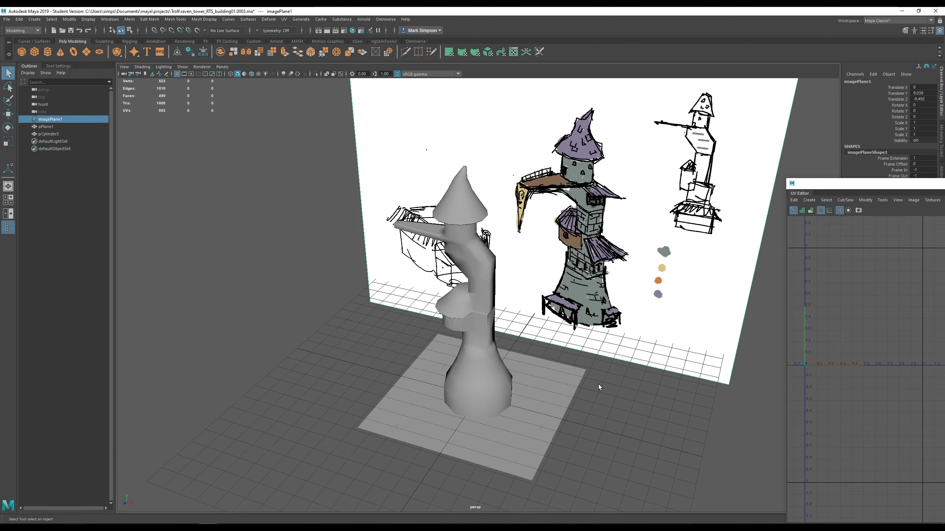
{"action": "left_click_drag", "start_coordinate": [545, 372], "coordinate": [567, 287], "text": "alt"}
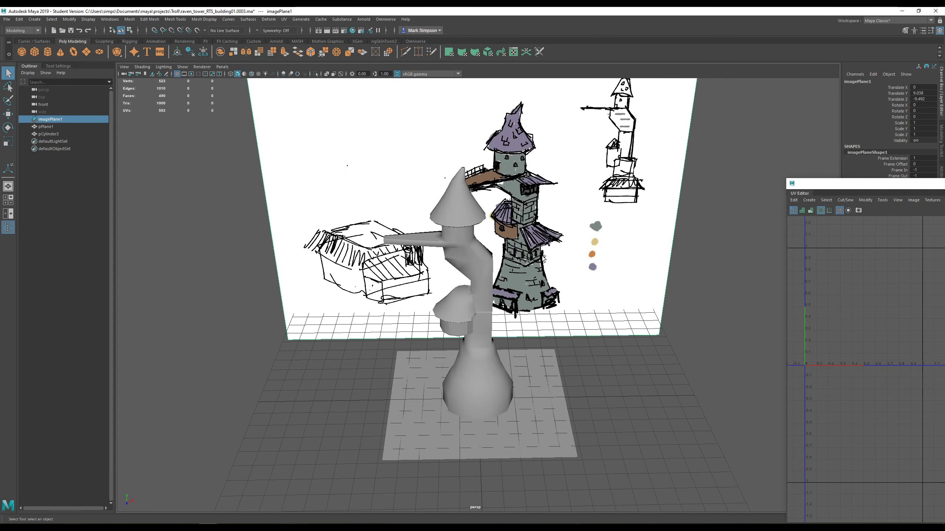
{"action": "scroll", "coordinate": [553, 286], "scroll_direction": "up", "scroll_amount": 3}
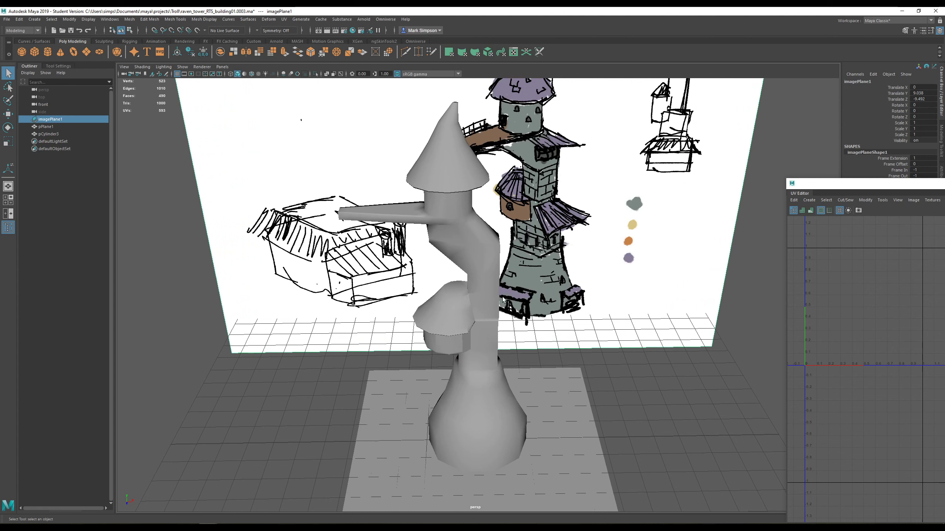
{"action": "scroll", "coordinate": [504, 292], "scroll_direction": "up", "scroll_amount": 8}
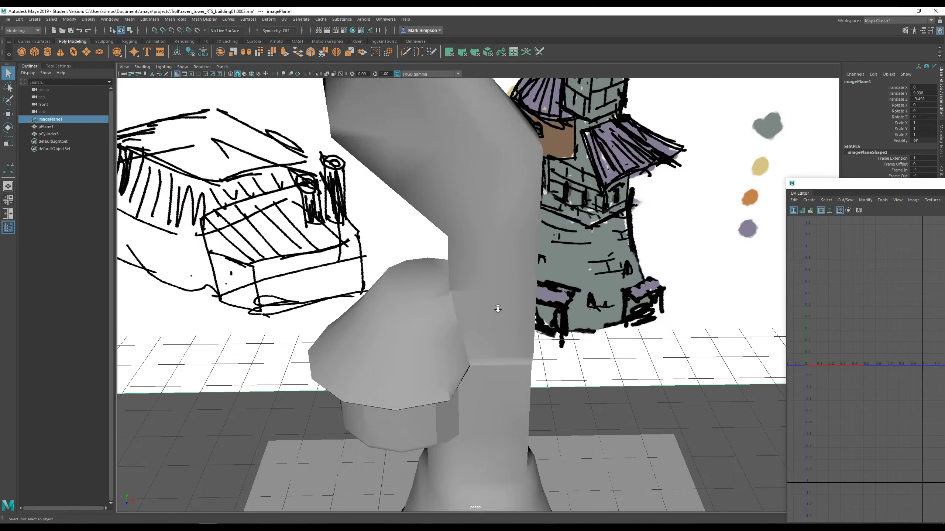
{"action": "left_click_drag", "start_coordinate": [501, 317], "coordinate": [663, 308], "text": "alt"}
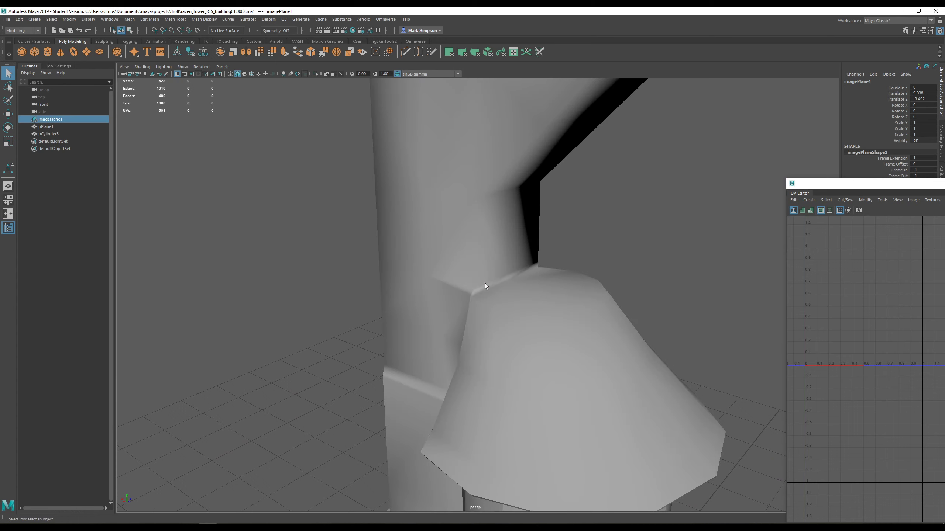
- Select the tower mesh and examine the corner topology where the top of the turret roof meets the shaft
{"action": "left_click", "coordinate": [481, 318]}
{"action": "scroll", "coordinate": [499, 303], "scroll_direction": "up", "scroll_amount": 2}
{"action": "left_click_drag", "start_coordinate": [504, 310], "coordinate": [569, 341], "text": "alt"}
{"action": "scroll", "coordinate": [570, 343], "scroll_direction": "up", "scroll_amount": 3}
{"action": "left_click_drag", "start_coordinate": [591, 295], "coordinate": [551, 270], "text": "alt"}
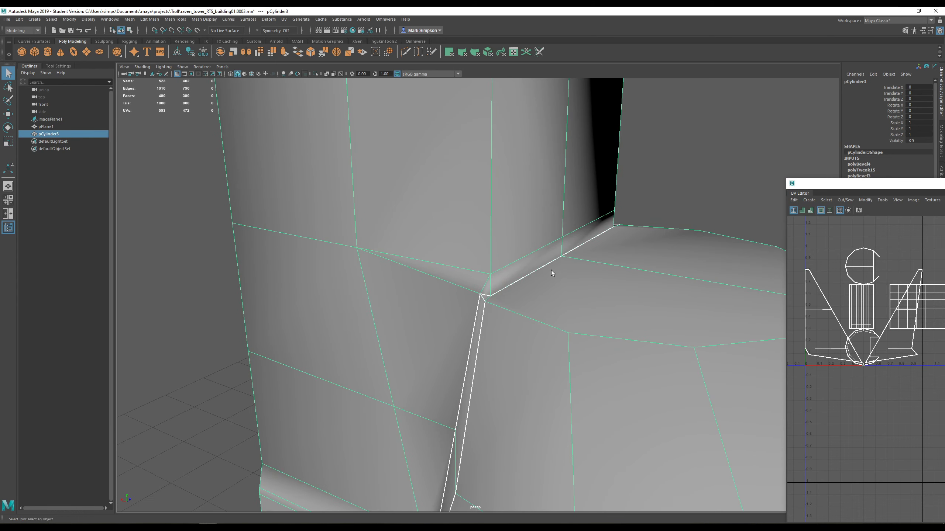
{"action": "left_click_drag", "start_coordinate": [453, 83], "coordinate": [493, 291], "text": "alt"}
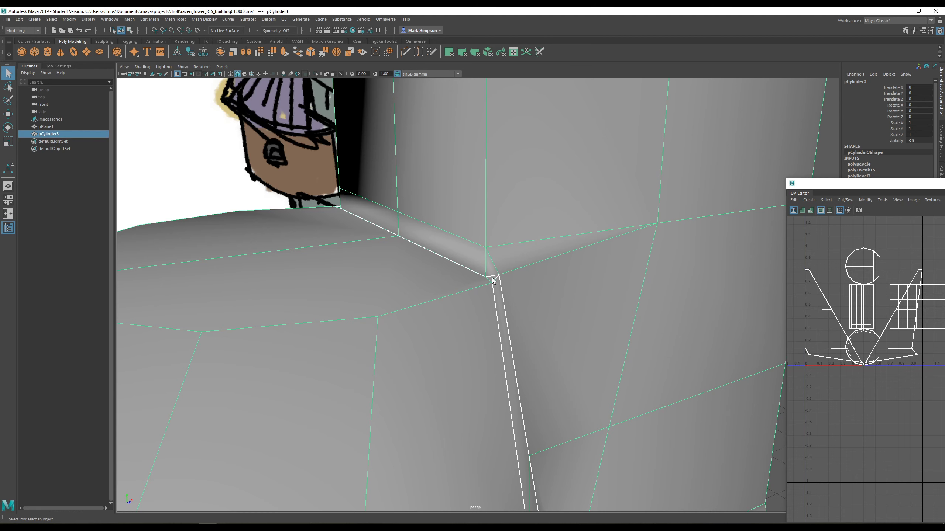
{"action": "mouse_move", "coordinate": [512, 305]}
{"action": "left_mouse_down", "text": "alt"}
{"action": "mouse_move", "coordinate": [456, 303]}
{"action": "mouse_move", "coordinate": [436, 317]}
{"action": "mouse_move", "coordinate": [470, 301]}
{"action": "mouse_move", "coordinate": [385, 275]}
{"action": "mouse_move", "coordinate": [440, 302]}
{"action": "mouse_move", "coordinate": [508, 308]}
{"action": "mouse_move", "coordinate": [494, 305]}
{"action": "left_mouse_up", "text": "alt"}
- Switch the tower mesh to vertex selection and turn on Object Z symmetry
{"action": "right_click", "coordinate": [368, 256]}
{"action": "left_click", "coordinate": [349, 256]}
{"action": "left_click", "coordinate": [355, 266]}
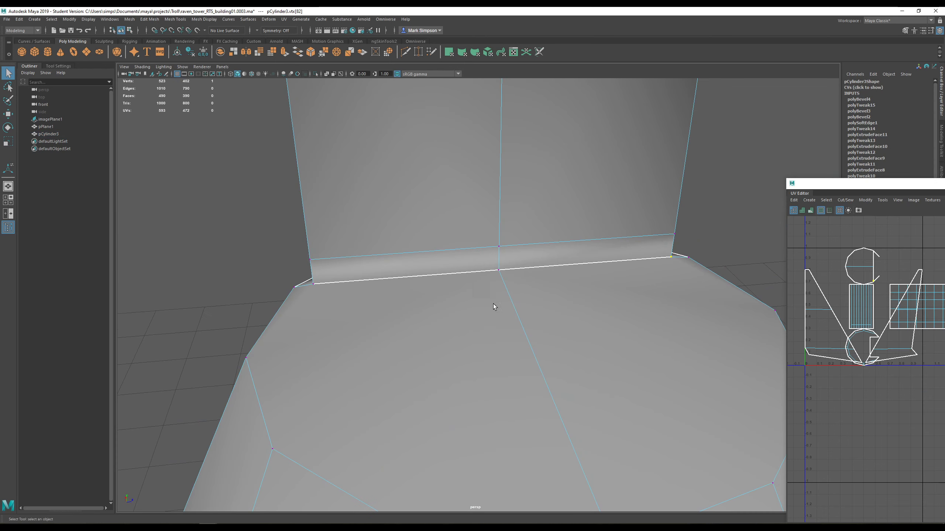
{"action": "left_click", "coordinate": [256, 30]}
{"action": "left_click", "coordinate": [283, 64]}
{"action": "left_click_drag", "start_coordinate": [424, 128], "coordinate": [521, 179], "text": "alt"}
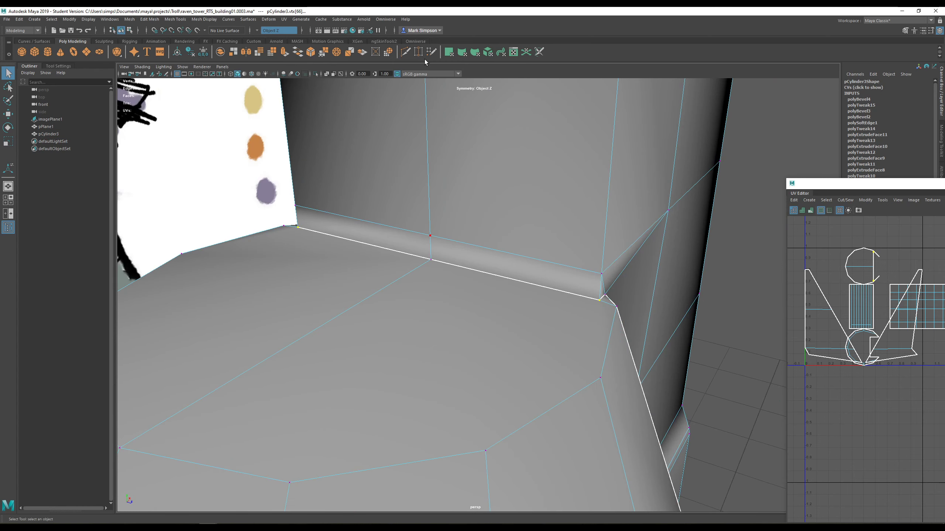
- Try to weld the doubled corner vertices where the top of the turret roof meets the shaft with Target Weld
{"action": "key", "text": "g"}
{"action": "left_click_drag", "start_coordinate": [612, 307], "coordinate": [616, 307]}
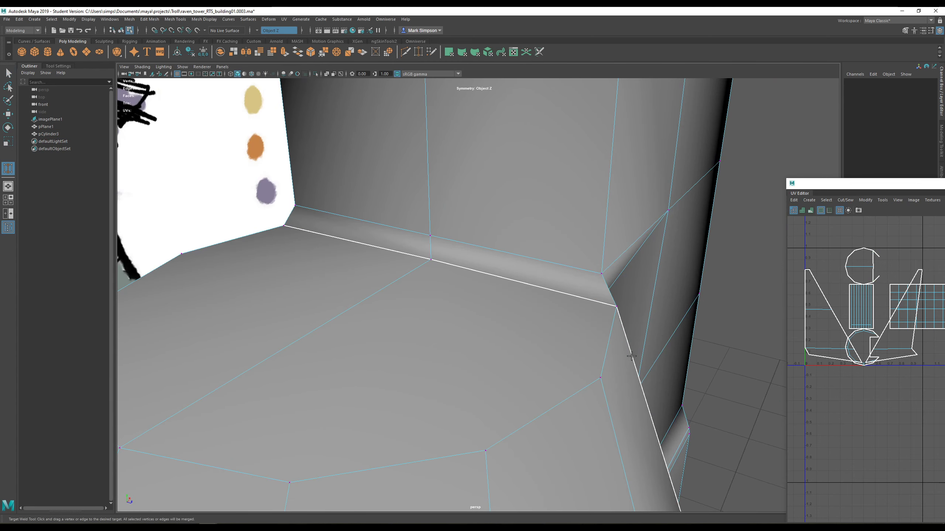
{"action": "scroll", "coordinate": [630, 356], "scroll_direction": "down", "scroll_amount": 3}
{"action": "left_click_drag", "start_coordinate": [630, 354], "coordinate": [514, 337], "text": "alt"}
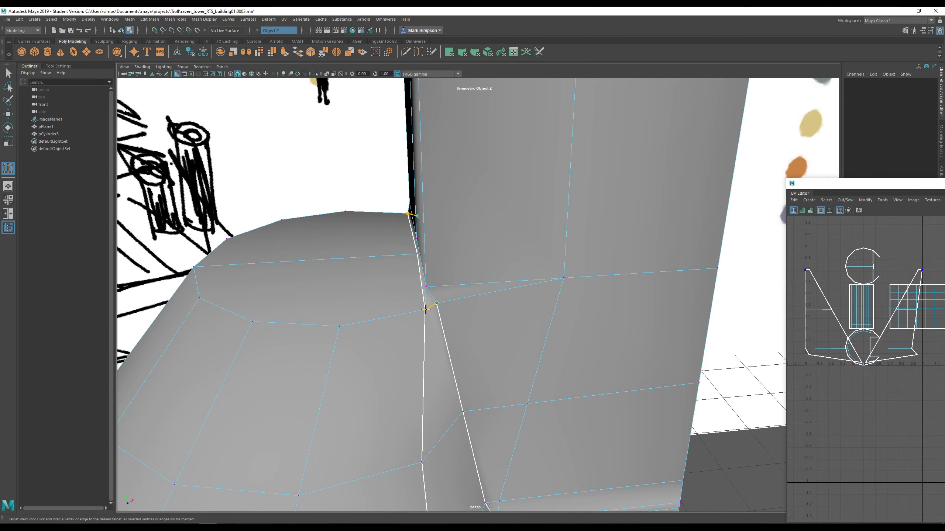
{"action": "left_click_drag", "start_coordinate": [425, 310], "coordinate": [425, 309]}
{"action": "scroll", "coordinate": [479, 380], "scroll_direction": "down", "scroll_amount": 3}
{"action": "mouse_move", "coordinate": [478, 380]}
{"action": "left_mouse_down", "text": "alt"}
{"action": "mouse_move", "coordinate": [480, 399]}
{"action": "mouse_move", "coordinate": [450, 359]}
{"action": "mouse_move", "coordinate": [427, 374]}
{"action": "mouse_move", "coordinate": [523, 389]}
{"action": "mouse_move", "coordinate": [484, 371]}
{"action": "left_mouse_up", "text": "alt"}
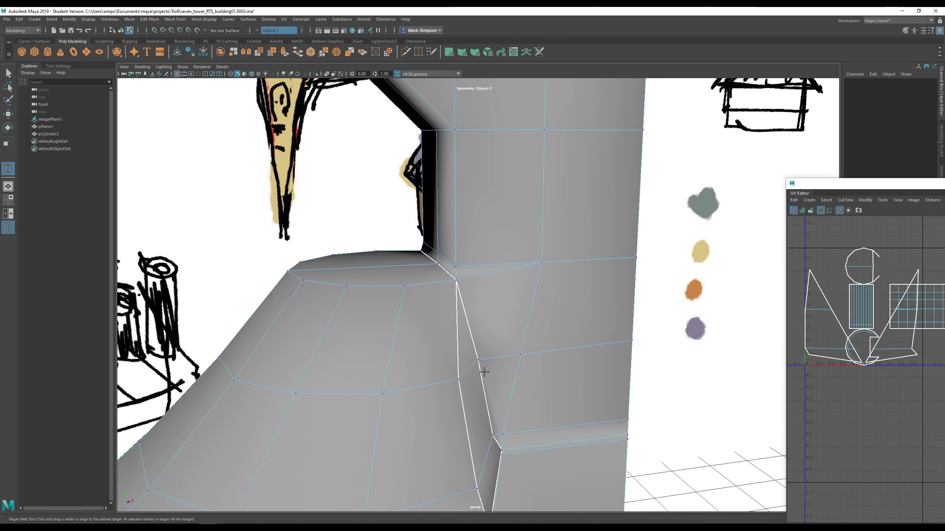
- Undo the vertex welds at the turret roof's upper corners
{"action": "scroll", "coordinate": [484, 371], "scroll_direction": "up", "scroll_amount": 5}
{"action": "key", "text": "ctrl+z"}
{"action": "key", "text": "ctrl+z"}
{"action": "key", "text": "ctrl+z"}
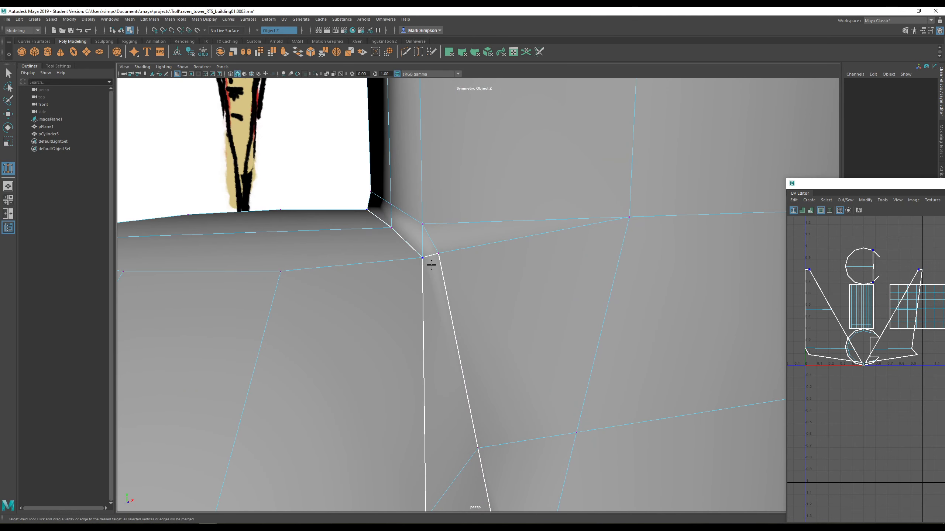
{"action": "left_click_drag", "start_coordinate": [443, 266], "coordinate": [460, 274], "text": "alt"}
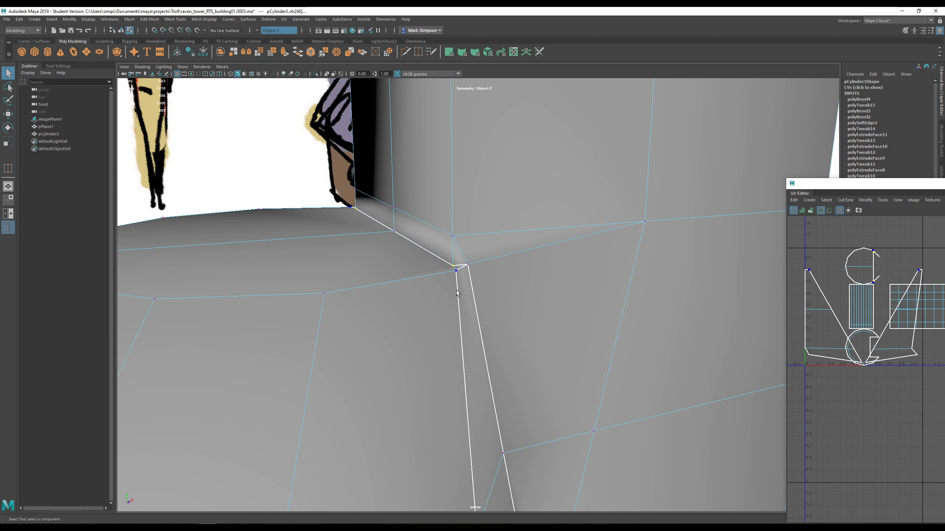
- Move the pair of vertices at the turret roof rim's corner where it meets the tower wall
{"action": "left_click_drag", "start_coordinate": [462, 299], "coordinate": [576, 383], "text": "alt"}
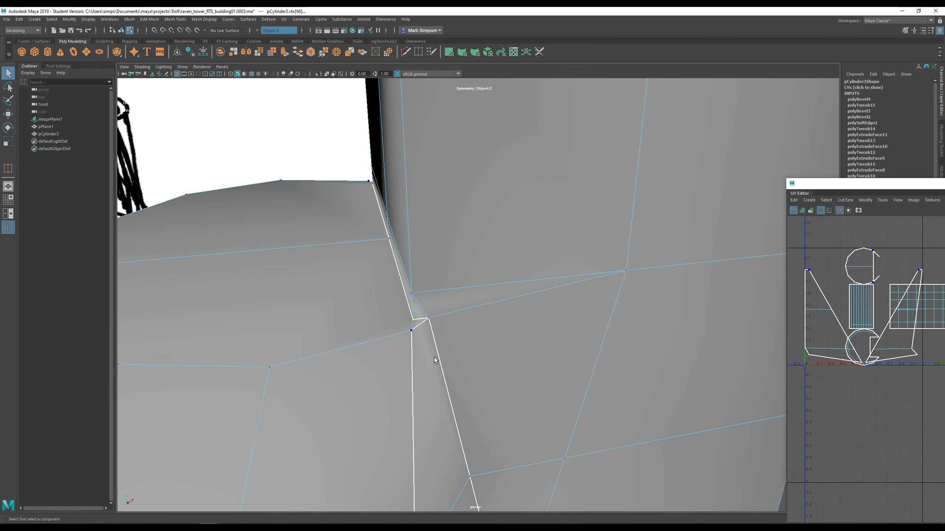
{"action": "left_click_drag", "start_coordinate": [435, 361], "coordinate": [453, 369], "text": "alt"}
{"action": "left_click_drag", "start_coordinate": [484, 402], "coordinate": [374, 374], "text": "alt"}
{"action": "left_click_drag", "start_coordinate": [450, 398], "coordinate": [766, 340], "text": "alt"}
{"action": "mouse_move", "coordinate": [686, 361]}
{"action": "left_mouse_down", "text": "alt"}
{"action": "mouse_move", "coordinate": [623, 375]}
{"action": "mouse_move", "coordinate": [587, 261]}
{"action": "mouse_move", "coordinate": [636, 251]}
{"action": "mouse_move", "coordinate": [601, 226]}
{"action": "mouse_move", "coordinate": [531, 255]}
{"action": "mouse_move", "coordinate": [409, 234]}
{"action": "left_mouse_up", "text": "alt"}
{"action": "left_click_drag", "start_coordinate": [445, 308], "coordinate": [497, 290], "text": "alt"}
{"action": "scroll", "coordinate": [510, 289], "scroll_direction": "up", "scroll_amount": 4}
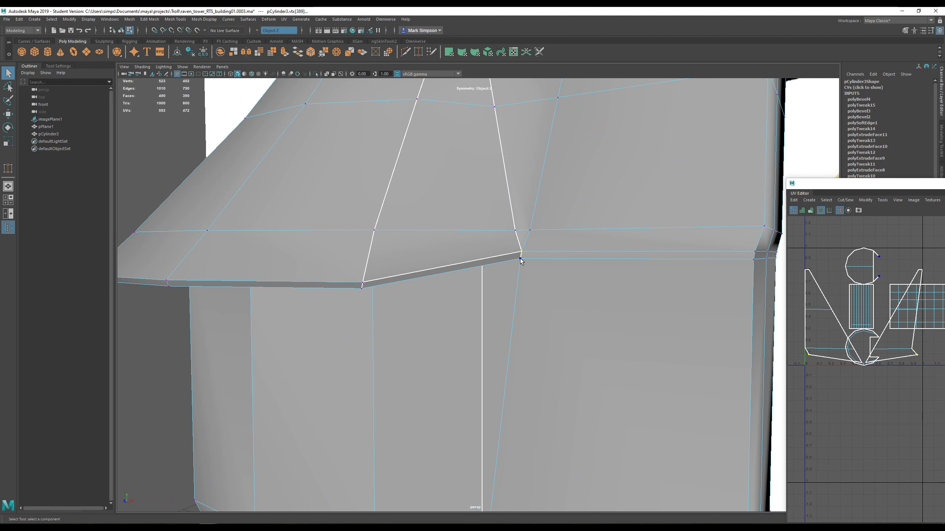
{"action": "left_click_drag", "start_coordinate": [533, 289], "coordinate": [557, 285], "text": "alt"}
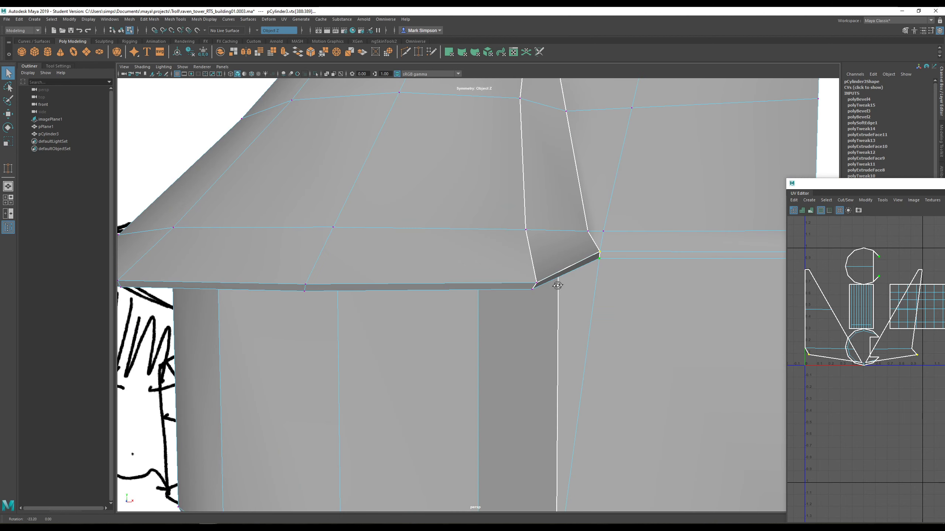
{"action": "key", "text": "w"}
{"action": "left_click_drag", "start_coordinate": [623, 255], "coordinate": [580, 372]}
- Shift the lower vertex of the turret roof rim's corner along the tower wall towards the turret
{"action": "scroll", "coordinate": [644, 204], "scroll_direction": "down", "scroll_amount": 4}
{"action": "left_click_drag", "start_coordinate": [555, 170], "coordinate": [544, 310], "text": "alt"}
{"action": "scroll", "coordinate": [542, 311], "scroll_direction": "up", "scroll_amount": 5}
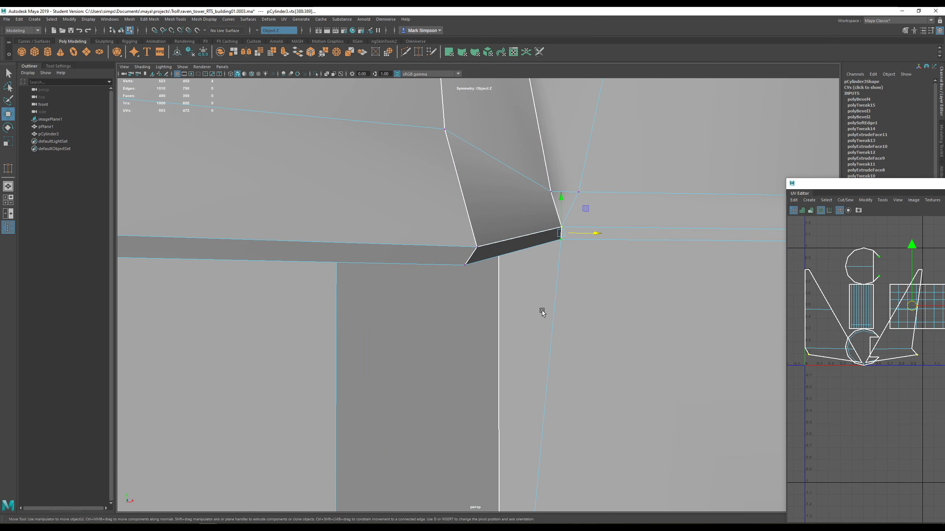
{"action": "left_click", "coordinate": [561, 238]}
{"action": "left_click_drag", "start_coordinate": [590, 238], "coordinate": [578, 240]}
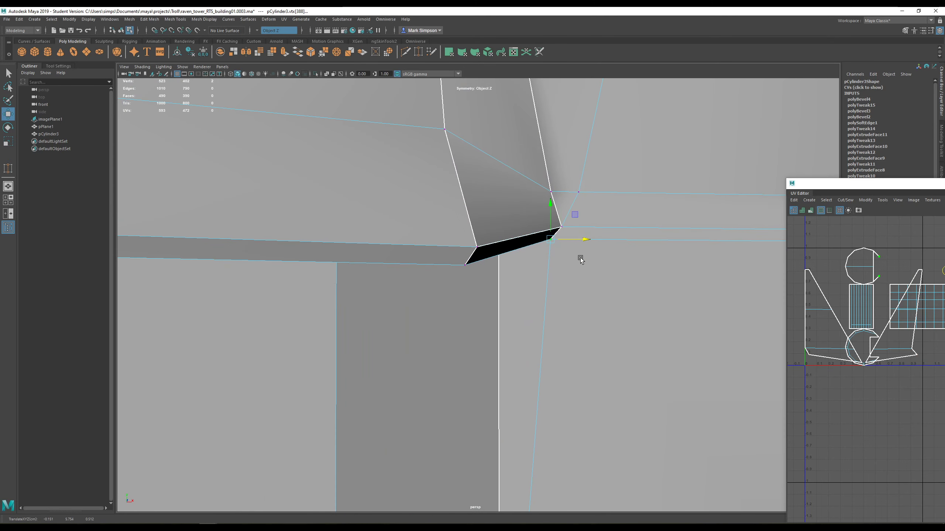
- Examine the turret roof's rim and its junction with the tower wall from several sides
{"action": "scroll", "coordinate": [583, 272], "scroll_direction": "down", "scroll_amount": 4}
{"action": "left_click_drag", "start_coordinate": [584, 285], "coordinate": [545, 293], "text": "alt"}
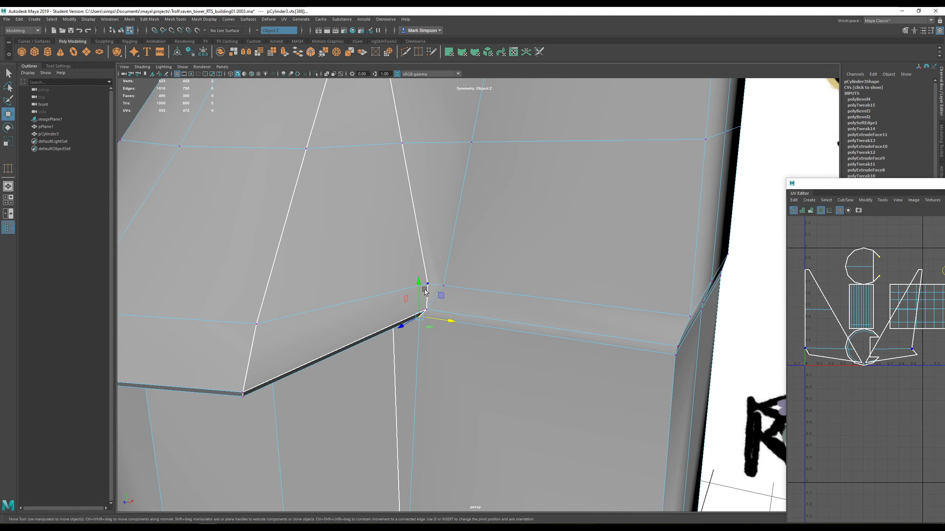
{"action": "left_click_drag", "start_coordinate": [425, 291], "coordinate": [327, 294], "text": "alt"}
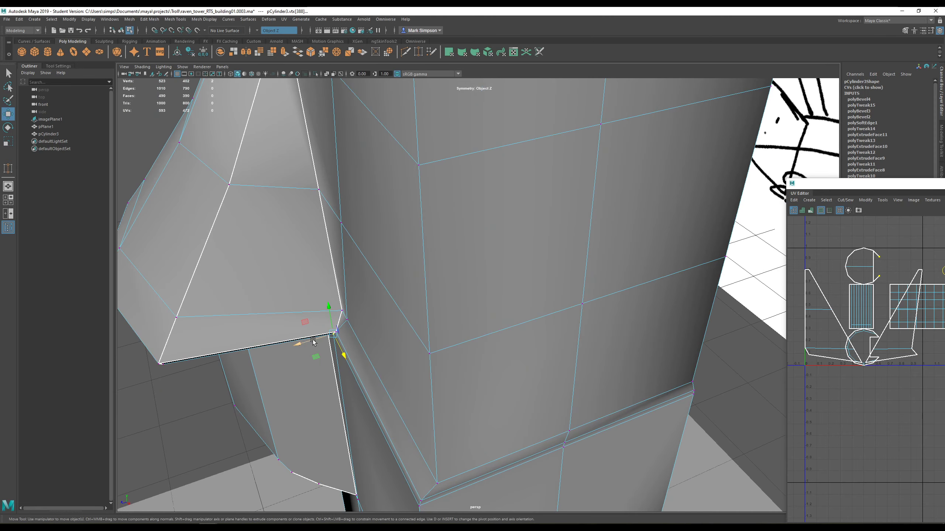
{"action": "middle_click_drag", "start_coordinate": [349, 350], "coordinate": [431, 324], "text": "alt"}
{"action": "left_click_drag", "start_coordinate": [432, 324], "coordinate": [484, 316], "text": "alt"}
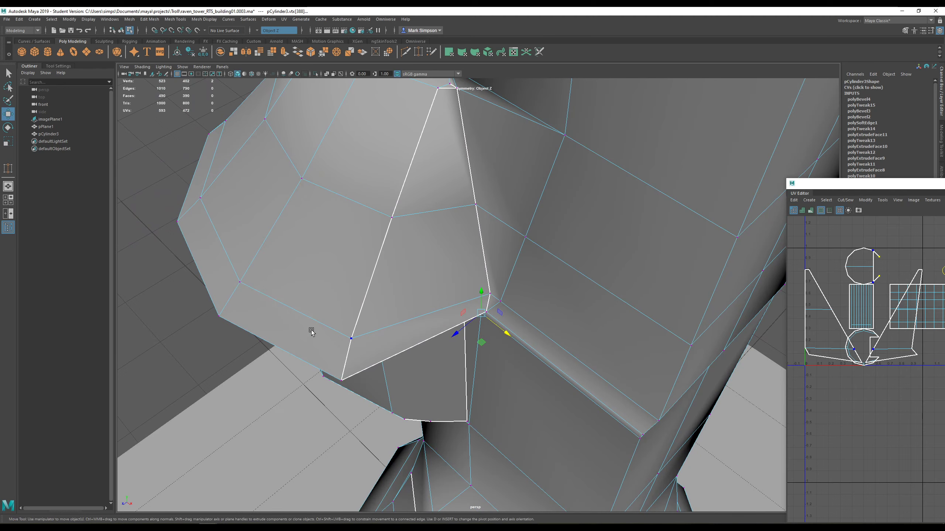
{"action": "left_click_drag", "start_coordinate": [312, 331], "coordinate": [359, 345], "text": "alt"}
{"action": "right_click_drag", "start_coordinate": [364, 327], "coordinate": [368, 354]}
{"action": "left_click", "coordinate": [413, 365]}
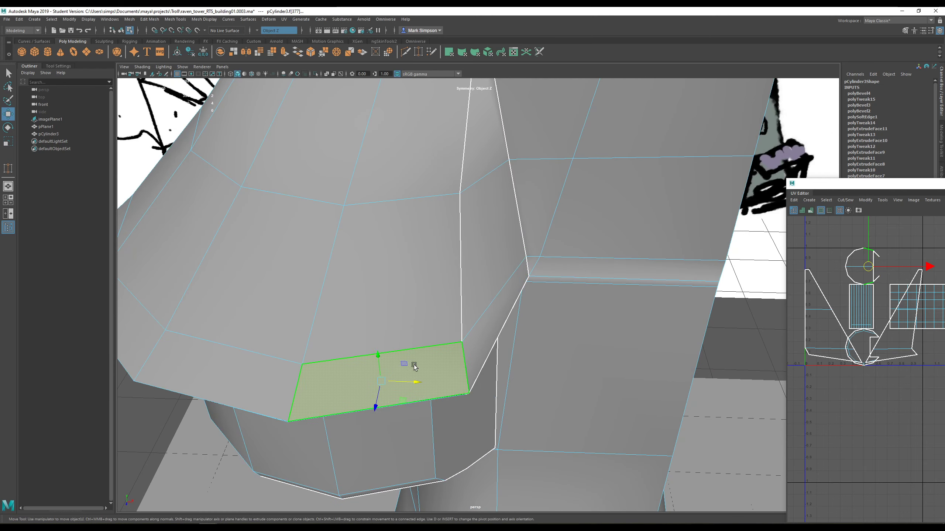
{"action": "left_click_drag", "start_coordinate": [414, 366], "coordinate": [372, 369], "text": "alt"}
{"action": "left_click", "coordinate": [340, 350]}
{"action": "left_click", "coordinate": [384, 364]}
{"action": "left_click_drag", "start_coordinate": [477, 362], "coordinate": [441, 360], "text": "alt"}
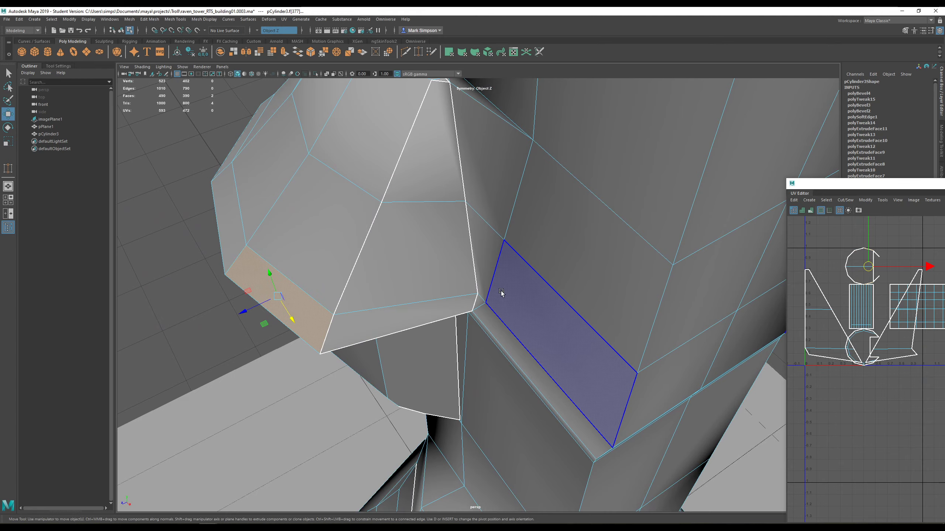
{"action": "left_click_drag", "start_coordinate": [499, 329], "coordinate": [511, 252], "text": "alt"}
{"action": "scroll", "coordinate": [502, 308], "scroll_direction": "up", "scroll_amount": 3}
{"action": "scroll", "coordinate": [450, 301], "scroll_direction": "down", "scroll_amount": 5}
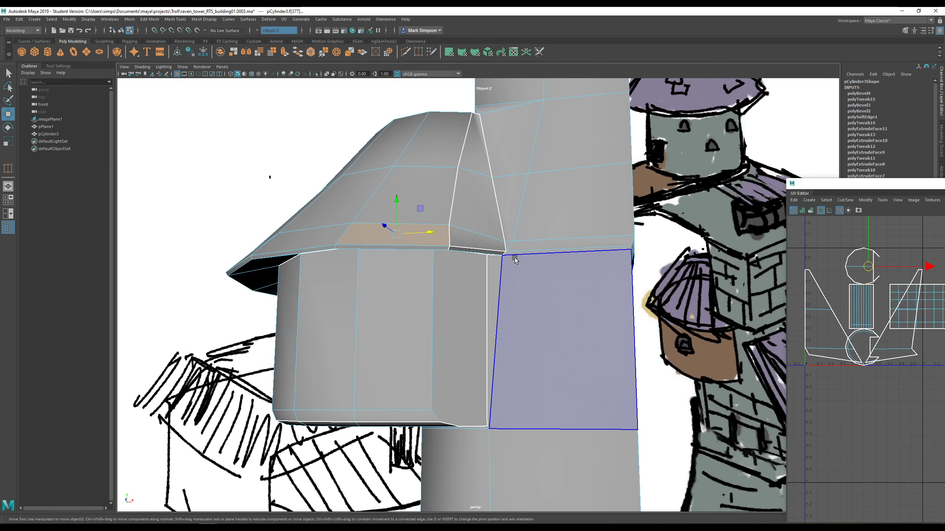
- Lower the pair of vertices at the turret roof rim's corner against the tower wall to the height of the rim's outer edge
{"action": "right_click_drag", "start_coordinate": [510, 250], "coordinate": [461, 250]}
{"action": "scroll", "coordinate": [536, 255], "scroll_direction": "up", "scroll_amount": 5}
{"action": "left_click_drag", "start_coordinate": [551, 251], "coordinate": [538, 266], "text": "alt"}
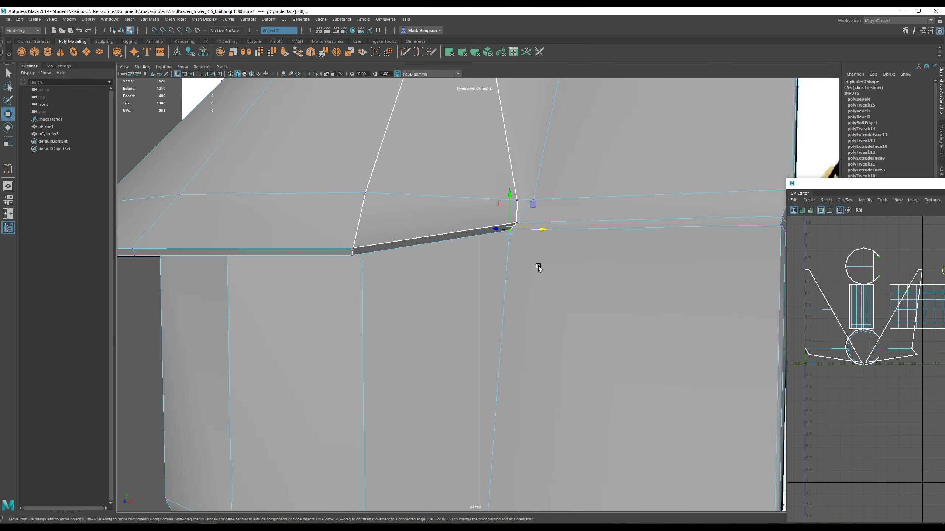
{"action": "scroll", "coordinate": [539, 263], "scroll_direction": "up", "scroll_amount": 3}
{"action": "left_click", "coordinate": [541, 184], "text": "shift"}
{"action": "left_click_drag", "start_coordinate": [579, 209], "coordinate": [542, 235], "text": "alt"}
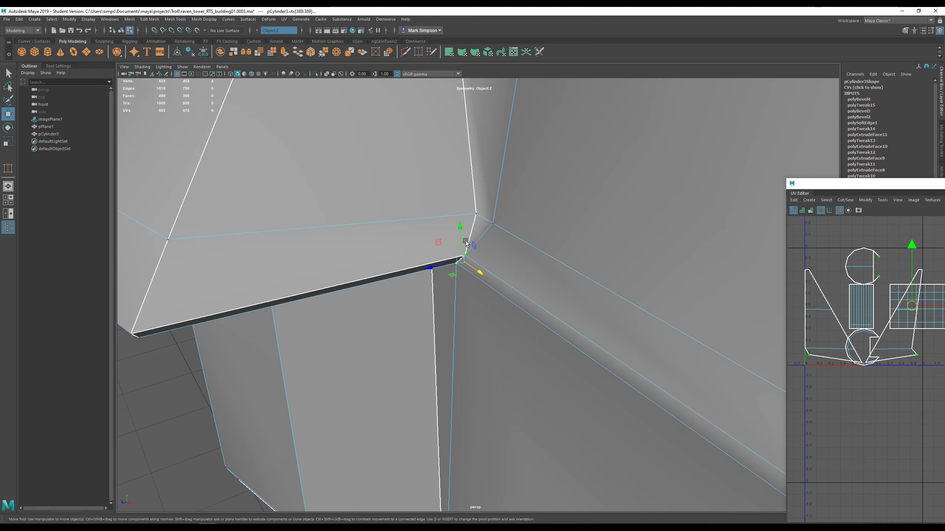
{"action": "left_click_drag", "start_coordinate": [439, 240], "coordinate": [431, 285]}
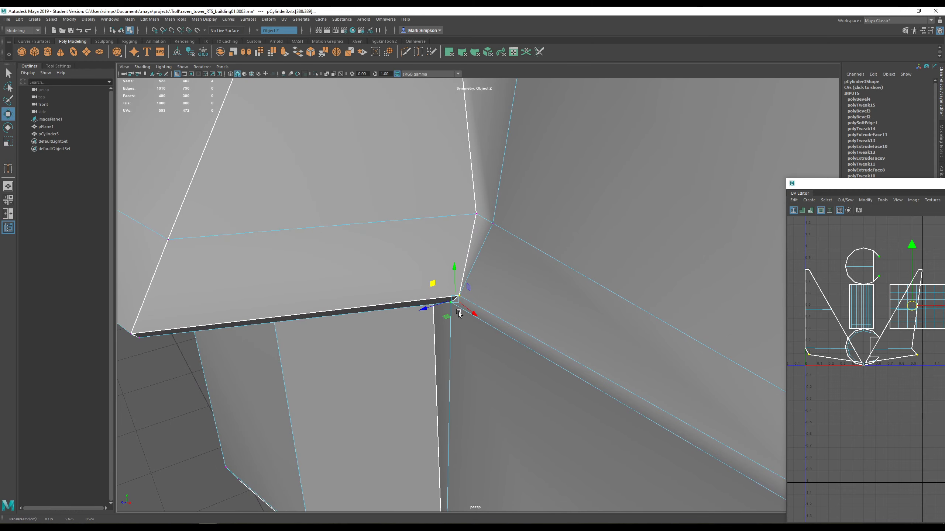
{"action": "scroll", "coordinate": [460, 313], "scroll_direction": "down", "scroll_amount": 5}
{"action": "left_click_drag", "start_coordinate": [466, 310], "coordinate": [521, 296], "text": "alt"}
{"action": "key", "text": "ctrl+z"}
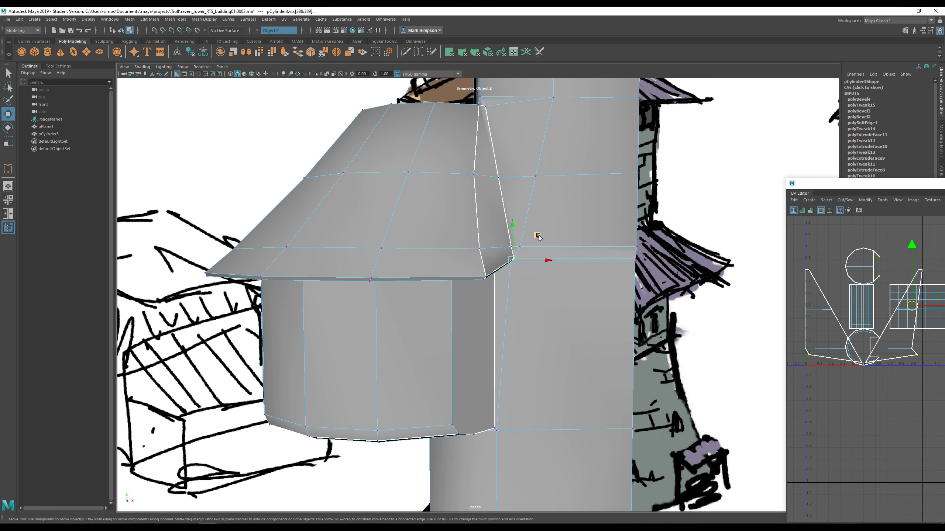
{"action": "left_click_drag", "start_coordinate": [538, 236], "coordinate": [532, 252]}
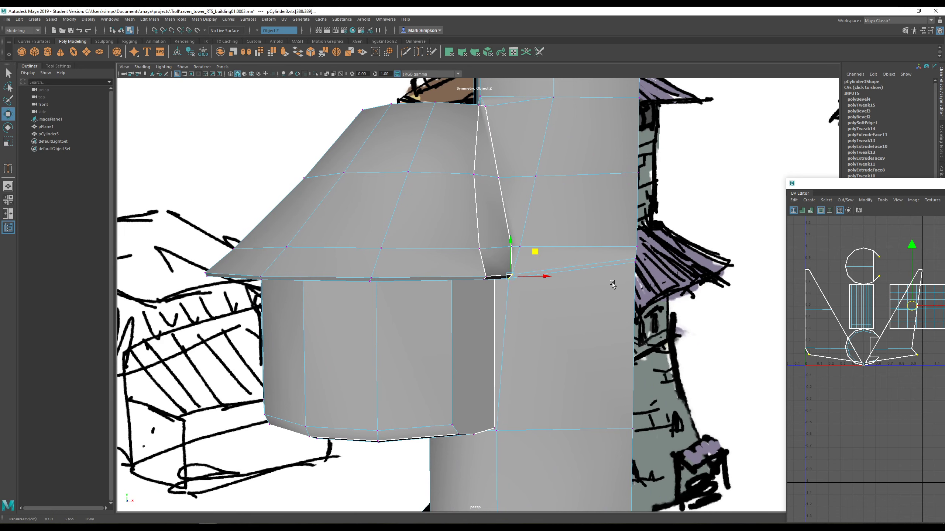
- Adjust the pair of shaft vertices on the upper edge of the ledge beside the turret roof rim
{"action": "mouse_move", "coordinate": [611, 283]}
{"action": "left_mouse_down", "text": "alt"}
{"action": "mouse_move", "coordinate": [548, 306]}
{"action": "mouse_move", "coordinate": [553, 327]}
{"action": "mouse_move", "coordinate": [496, 352]}
{"action": "mouse_move", "coordinate": [490, 363]}
{"action": "mouse_move", "coordinate": [565, 298]}
{"action": "mouse_move", "coordinate": [551, 277]}
{"action": "left_mouse_up", "text": "alt"}
{"action": "left_click_drag", "start_coordinate": [551, 277], "coordinate": [493, 287], "text": "alt"}
{"action": "scroll", "coordinate": [506, 291], "scroll_direction": "up", "scroll_amount": 5}
{"action": "left_click_drag", "start_coordinate": [451, 266], "coordinate": [499, 275], "text": "alt"}
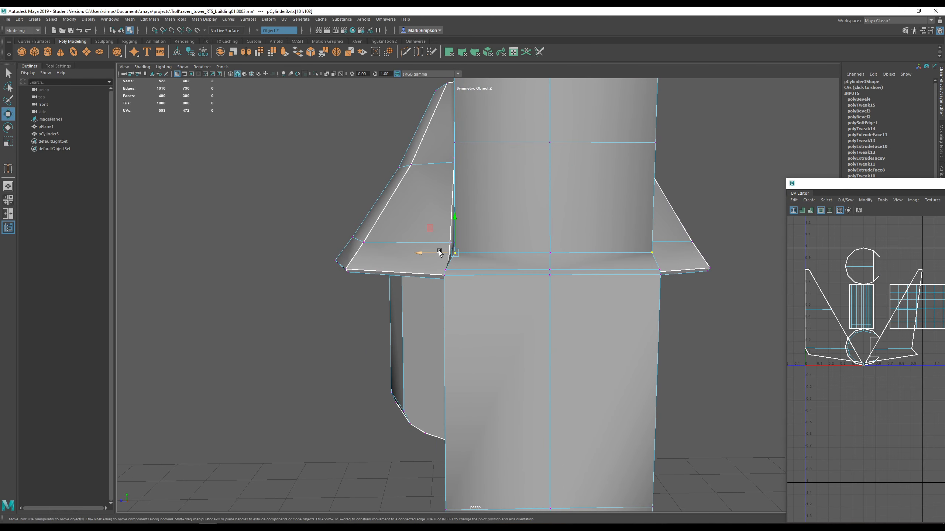
{"action": "mouse_move", "coordinate": [433, 254]}
{"action": "left_mouse_down", "text": "alt"}
{"action": "mouse_move", "coordinate": [474, 302]}
{"action": "mouse_move", "coordinate": [485, 290]}
{"action": "mouse_move", "coordinate": [517, 306]}
{"action": "mouse_move", "coordinate": [488, 303]}
{"action": "mouse_move", "coordinate": [534, 312]}
{"action": "mouse_move", "coordinate": [521, 302]}
{"action": "mouse_move", "coordinate": [529, 331]}
{"action": "mouse_move", "coordinate": [544, 337]}
{"action": "mouse_move", "coordinate": [607, 326]}
{"action": "mouse_move", "coordinate": [527, 331]}
{"action": "mouse_move", "coordinate": [551, 354]}
{"action": "mouse_move", "coordinate": [550, 337]}
{"action": "mouse_move", "coordinate": [537, 364]}
{"action": "mouse_move", "coordinate": [295, 342]}
{"action": "left_mouse_up", "text": "alt"}
- Try to rotate all tower vertices above the base with object symmetry on, and undo the rotation
{"action": "scroll", "coordinate": [607, 326], "scroll_direction": "down", "scroll_amount": 5}
{"action": "scroll", "coordinate": [376, 328], "scroll_direction": "down", "scroll_amount": 5}
{"action": "left_click_drag", "start_coordinate": [377, 328], "coordinate": [544, 250], "text": "alt"}
{"action": "mouse_move", "coordinate": [548, 302]}
{"action": "left_mouse_down", "text": "alt"}
{"action": "mouse_move", "coordinate": [550, 232]}
{"action": "mouse_move", "coordinate": [558, 322]}
{"action": "mouse_move", "coordinate": [586, 307]}
{"action": "left_mouse_up", "text": "alt"}
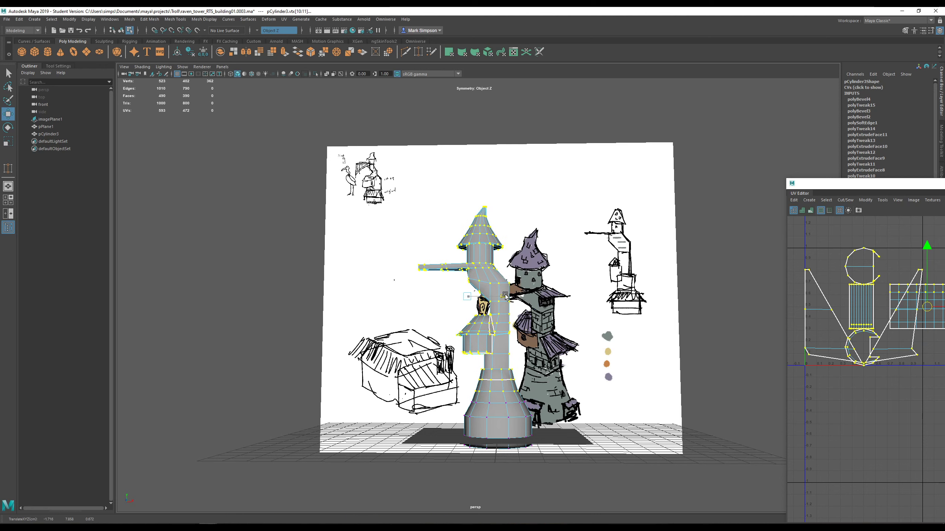
{"action": "key", "text": "e"}
{"action": "left_click_drag", "start_coordinate": [509, 277], "coordinate": [511, 279]}
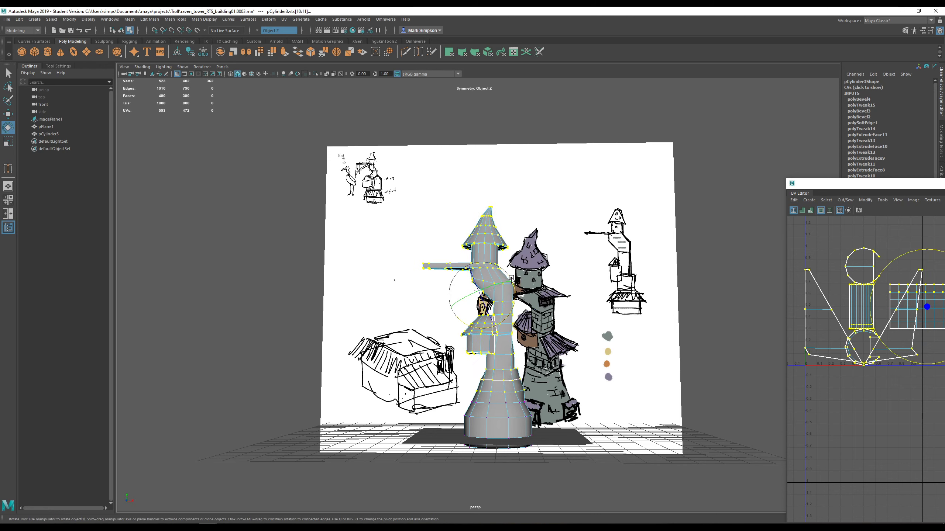
{"action": "key", "text": "w"}
{"action": "key", "text": "ctrl+z"}
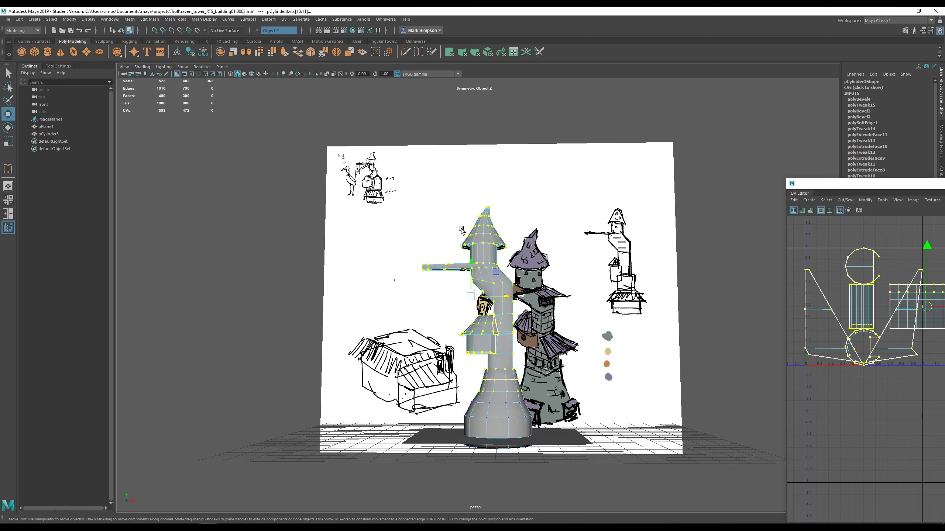
- Turn symmetry off and set the Rotate tool's axis orientation to Object
{"action": "left_click", "coordinate": [279, 30]}
{"action": "left_click", "coordinate": [275, 37]}
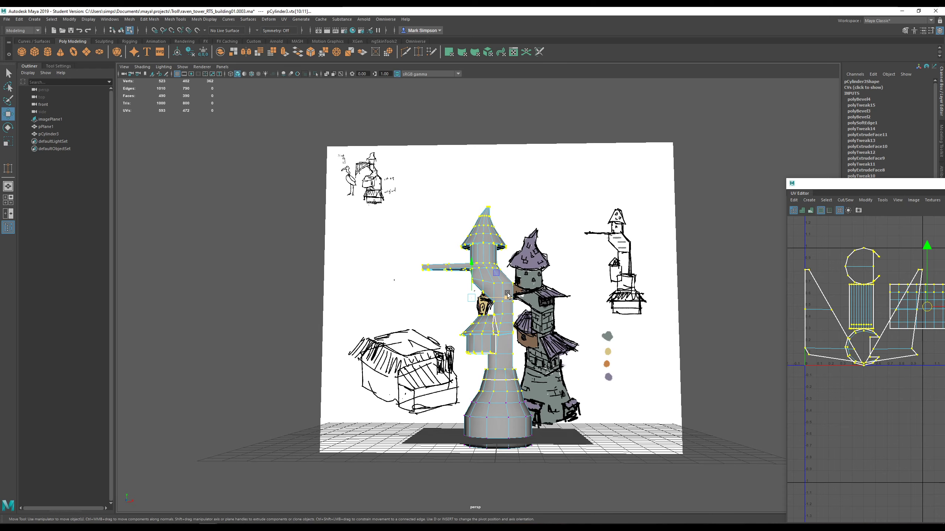
{"action": "left_click_drag", "start_coordinate": [508, 294], "coordinate": [502, 265], "text": "alt"}
{"action": "key", "text": "e"}
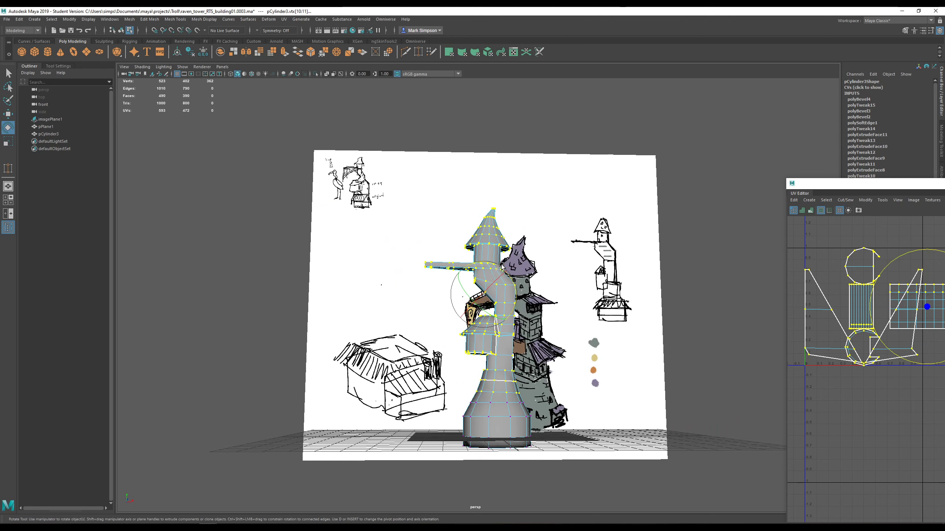
{"action": "double_click", "coordinate": [8, 128]}
{"action": "left_click", "coordinate": [74, 96]}
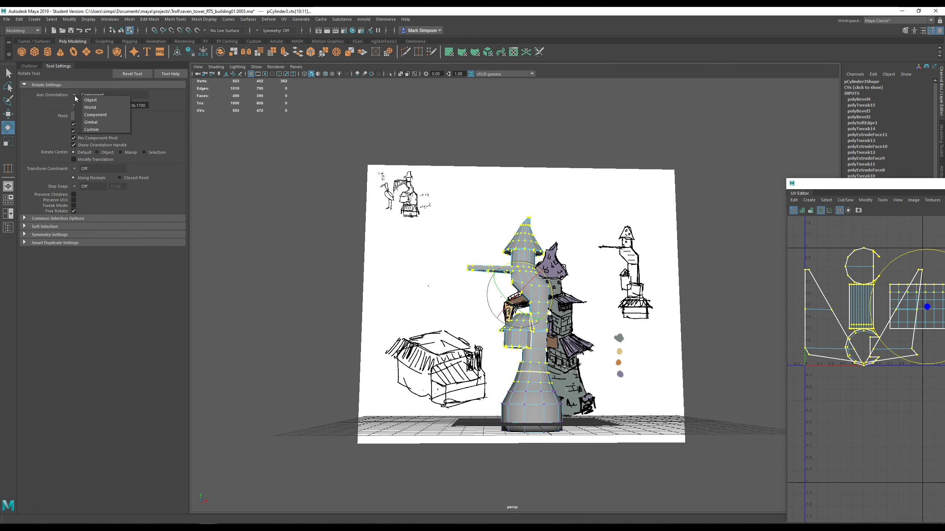
{"action": "left_click", "coordinate": [88, 100]}
- Deselect the vertices nearest the base, and tilt and shift the remaining upper tower slightly sideways
{"action": "left_click_drag", "start_coordinate": [580, 285], "coordinate": [570, 303], "text": "alt"}
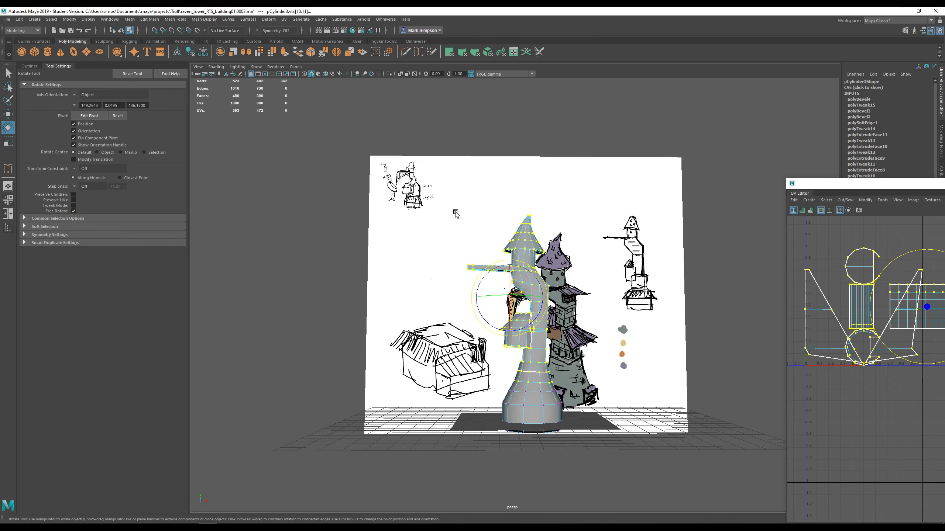
{"action": "left_click_drag", "start_coordinate": [601, 359], "coordinate": [600, 358], "text": "ctrl"}
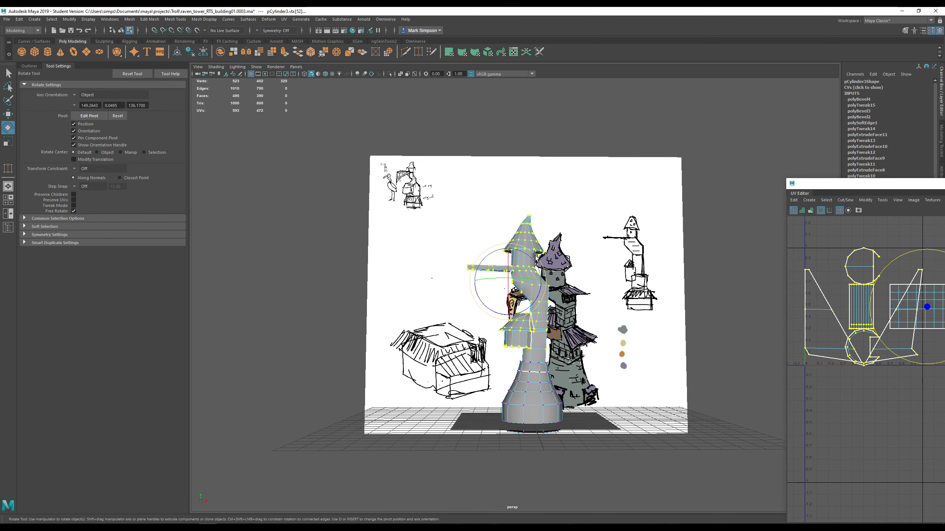
{"action": "left_click_drag", "start_coordinate": [535, 254], "coordinate": [492, 310]}
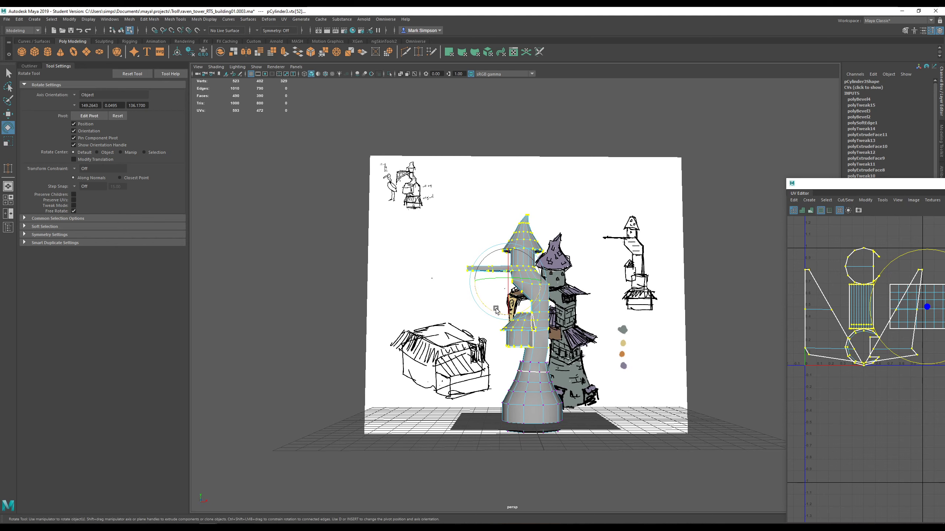
{"action": "key", "text": "w"}
{"action": "left_click_drag", "start_coordinate": [536, 281], "coordinate": [575, 309]}
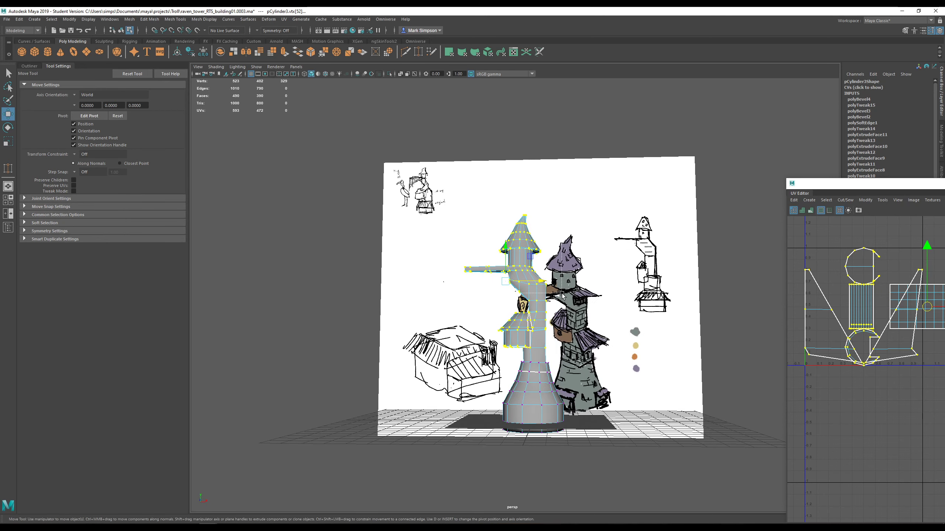
- Tilt the tower section from the shaft's bend upward, including the perch and the top roof, and shift it slightly
{"action": "key", "text": "e"}
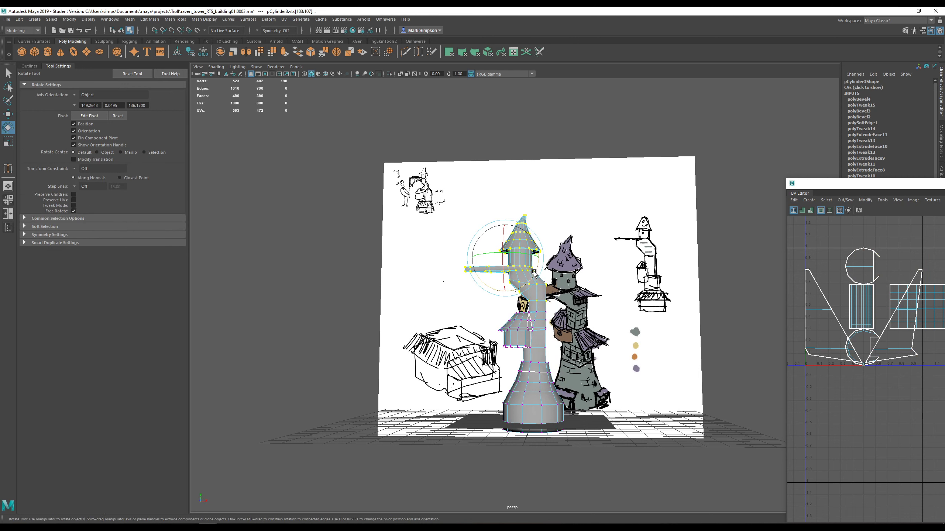
{"action": "left_click_drag", "start_coordinate": [525, 285], "coordinate": [528, 284]}
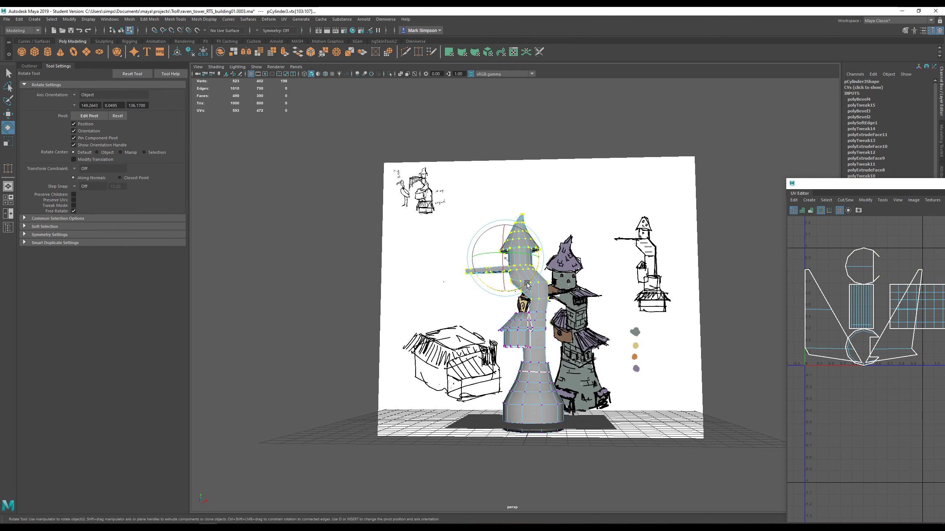
{"action": "key", "text": "w"}
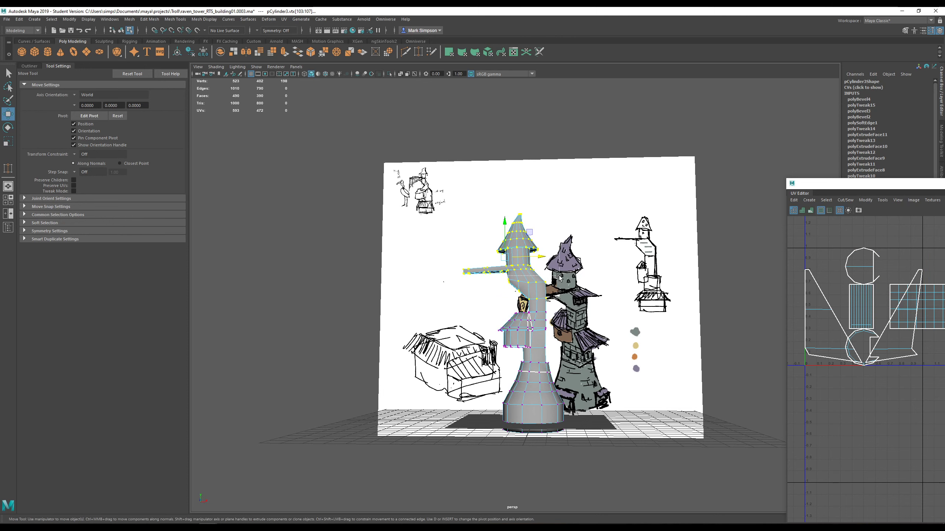
- Rotate the top roof, its drum and the perch back towards level and shift them sideways over the shaft
{"action": "key", "text": "e"}
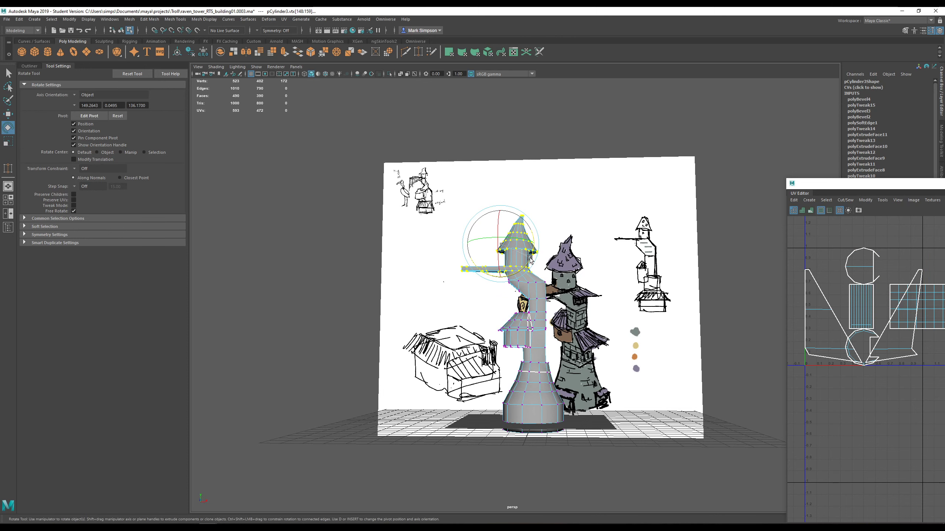
{"action": "key", "text": "w"}
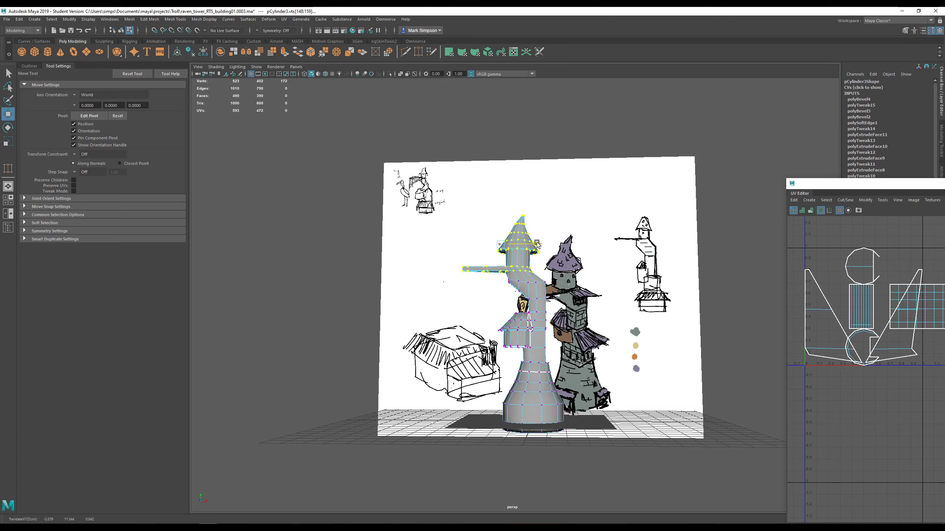
{"action": "left_click_drag", "start_coordinate": [564, 291], "coordinate": [502, 199], "text": "alt"}
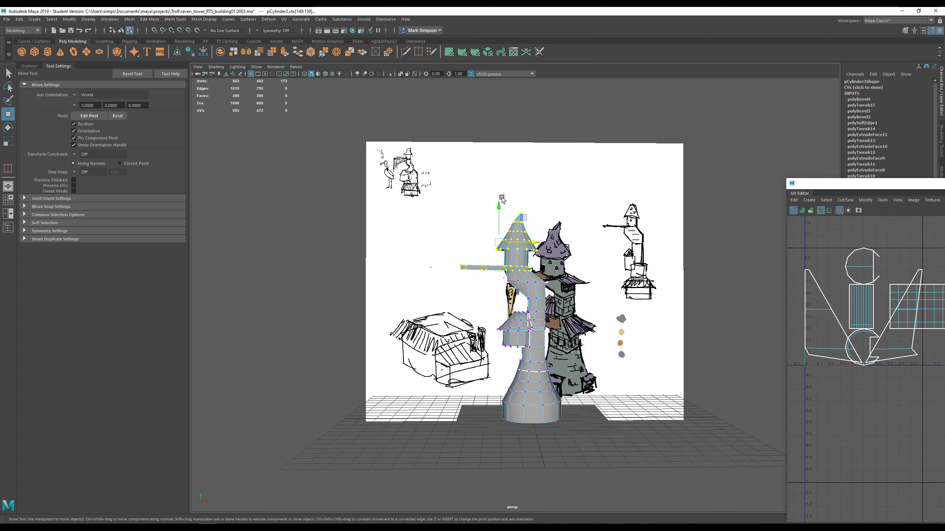
{"action": "left_click_drag", "start_coordinate": [544, 235], "coordinate": [547, 234]}
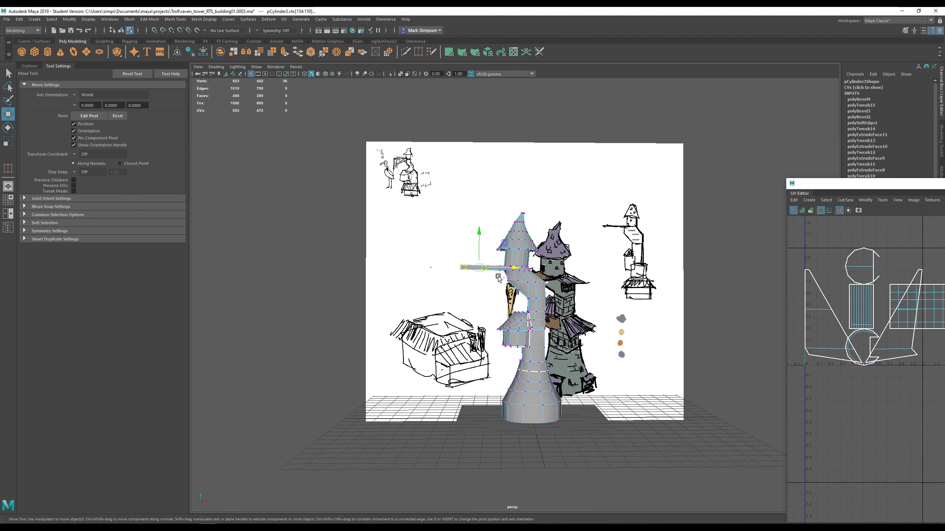
- Return to object mode, clear the selection, and examine the tower's silhouette against the concept art from several sides
{"action": "left_click_drag", "start_coordinate": [498, 278], "coordinate": [549, 273], "text": "alt"}
{"action": "right_click_drag", "start_coordinate": [553, 285], "coordinate": [566, 284]}
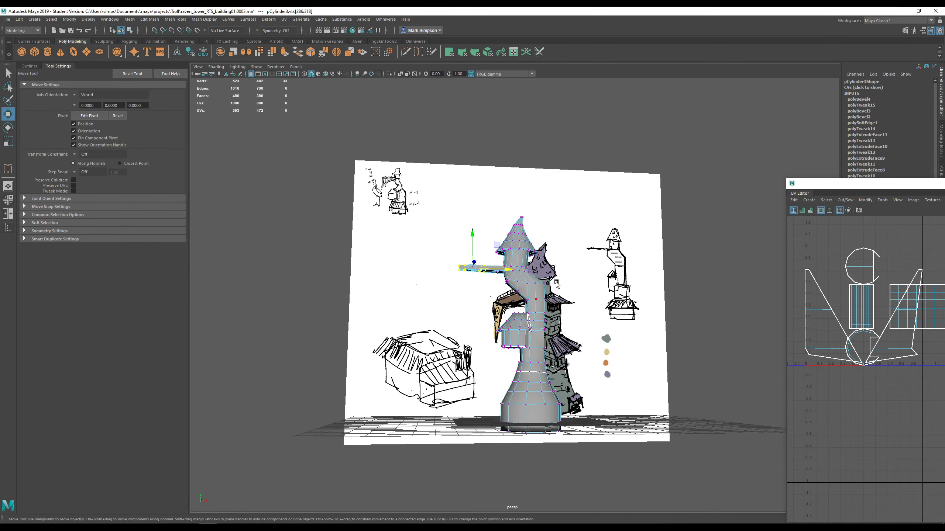
{"action": "scroll", "coordinate": [599, 380], "scroll_direction": "down", "scroll_amount": 3}
{"action": "left_click", "coordinate": [658, 356]}
{"action": "left_click_drag", "start_coordinate": [658, 355], "coordinate": [629, 381], "text": "alt"}
{"action": "scroll", "coordinate": [601, 385], "scroll_direction": "up", "scroll_amount": 3}
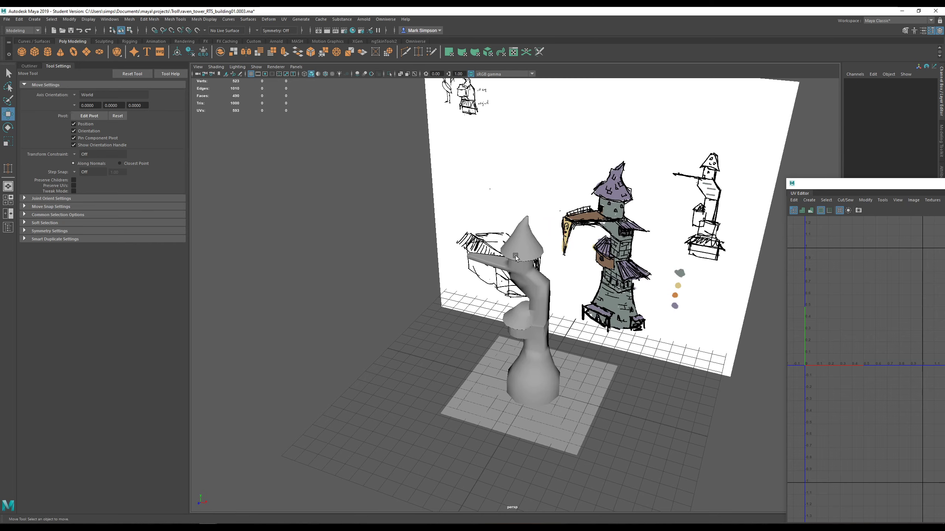
{"action": "left_click_drag", "start_coordinate": [563, 308], "coordinate": [588, 293], "text": "alt"}
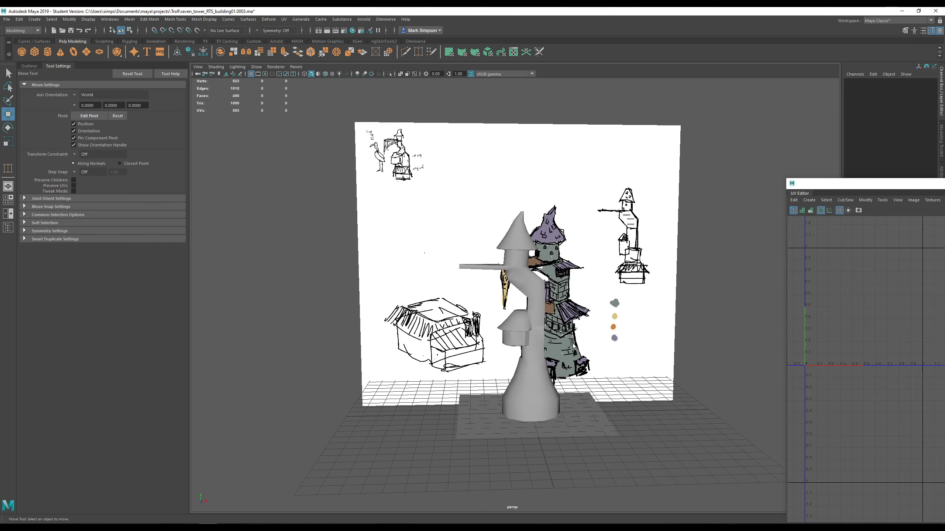
{"action": "left_click_drag", "start_coordinate": [573, 344], "coordinate": [538, 339], "text": "alt"}
{"action": "scroll", "coordinate": [583, 348], "scroll_direction": "down", "scroll_amount": 3}
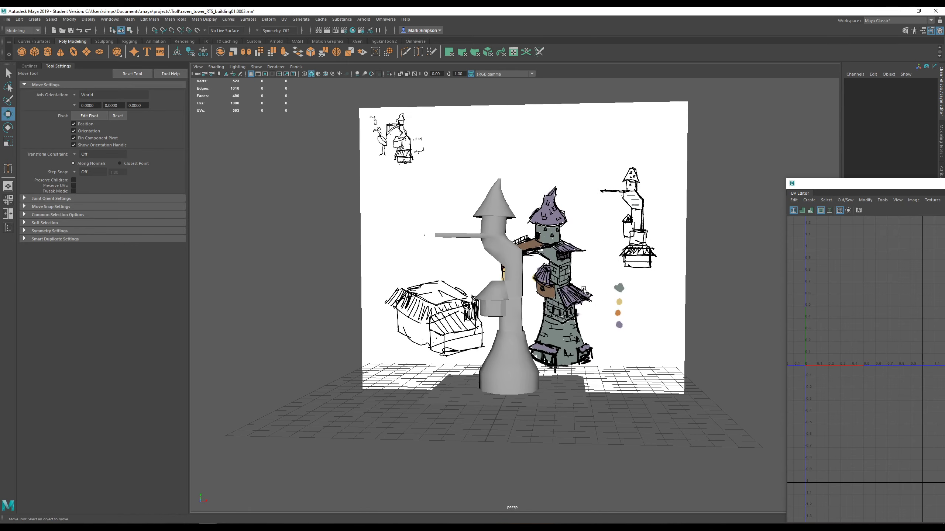
{"action": "scroll", "coordinate": [583, 289], "scroll_direction": "up", "scroll_amount": 3}
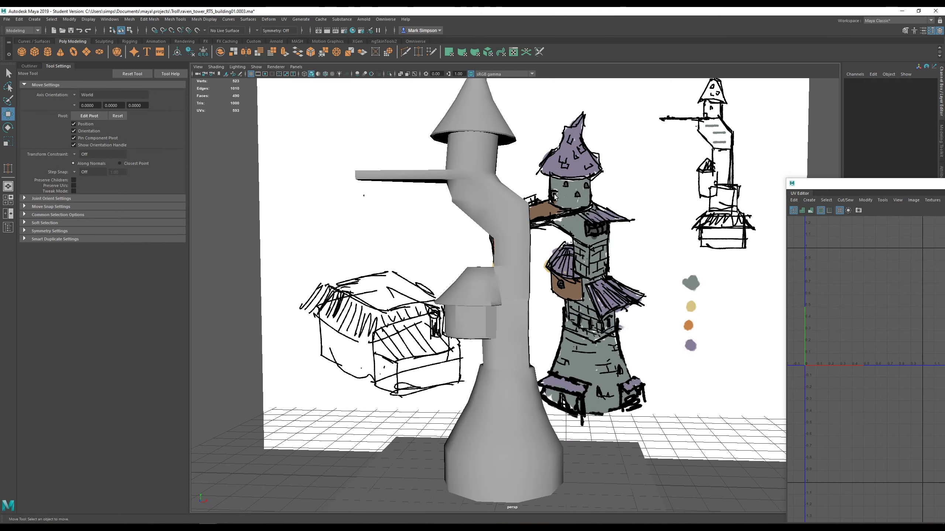
{"action": "left_click_drag", "start_coordinate": [565, 183], "coordinate": [591, 270], "text": "alt"}
{"action": "scroll", "coordinate": [553, 287], "scroll_direction": "up", "scroll_amount": 5}
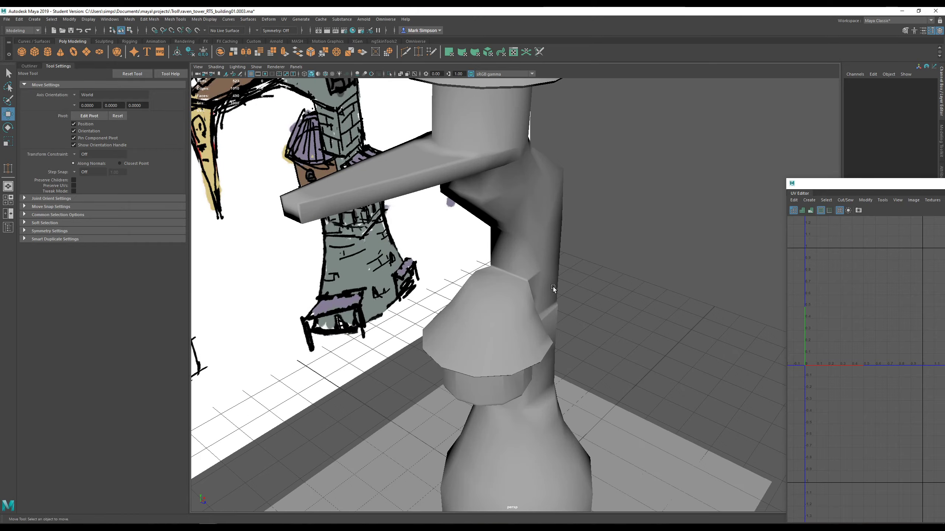
- Insert a horizontal edge loop around the drum between the top roof and the perch using Multi-Cut
{"action": "middle_click_drag", "start_coordinate": [485, 186], "coordinate": [524, 279], "text": "alt"}
{"action": "left_click", "coordinate": [524, 279]}
{"action": "scroll", "coordinate": [517, 284], "scroll_direction": "up", "scroll_amount": 3}
{"action": "left_click_drag", "start_coordinate": [518, 283], "coordinate": [572, 306], "text": "alt"}
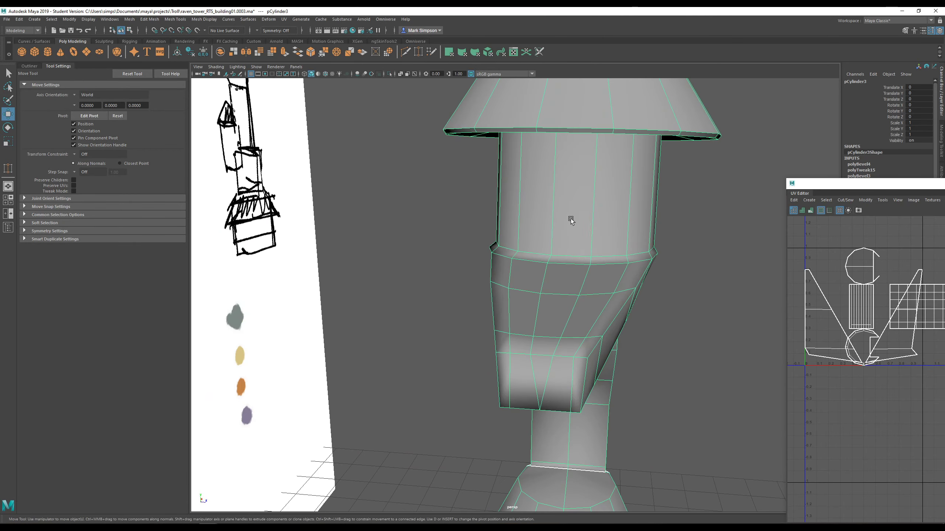
{"action": "right_click_drag", "start_coordinate": [571, 218], "coordinate": [554, 190]}
{"action": "double_click", "coordinate": [553, 201]}
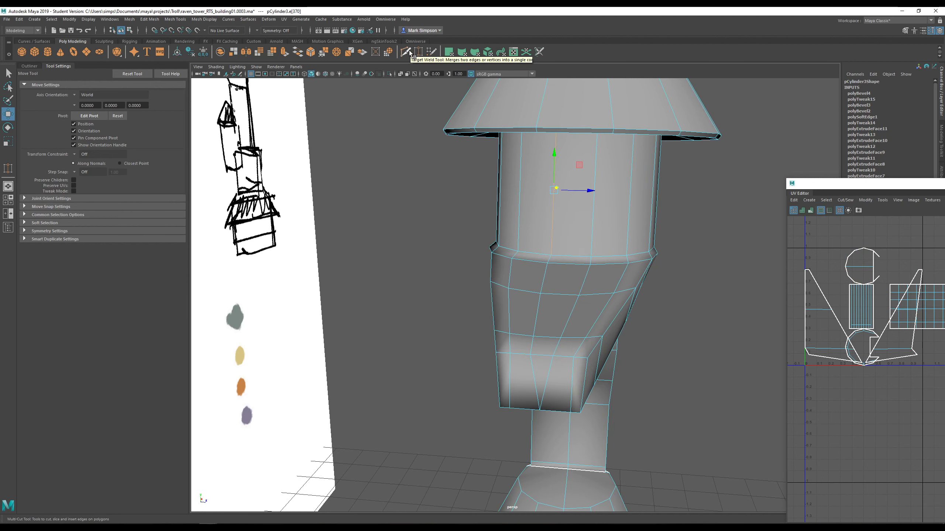
{"action": "left_click", "coordinate": [573, 214], "text": "ctrl"}
{"action": "left_click_drag", "start_coordinate": [681, 250], "coordinate": [661, 239], "text": "alt"}
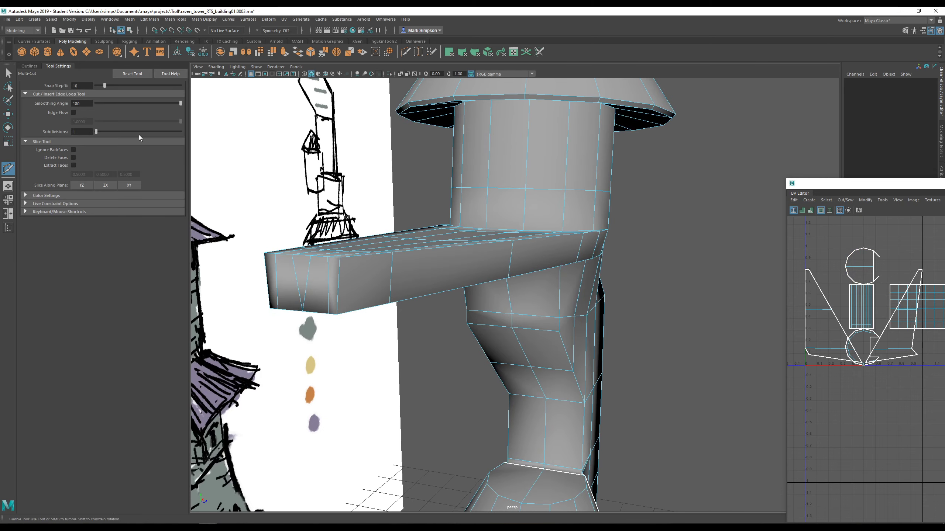
- Extrude the drum face just above the perch as a small doorway, and return to object mode with nothing selected
{"action": "left_click", "coordinate": [8, 73]}
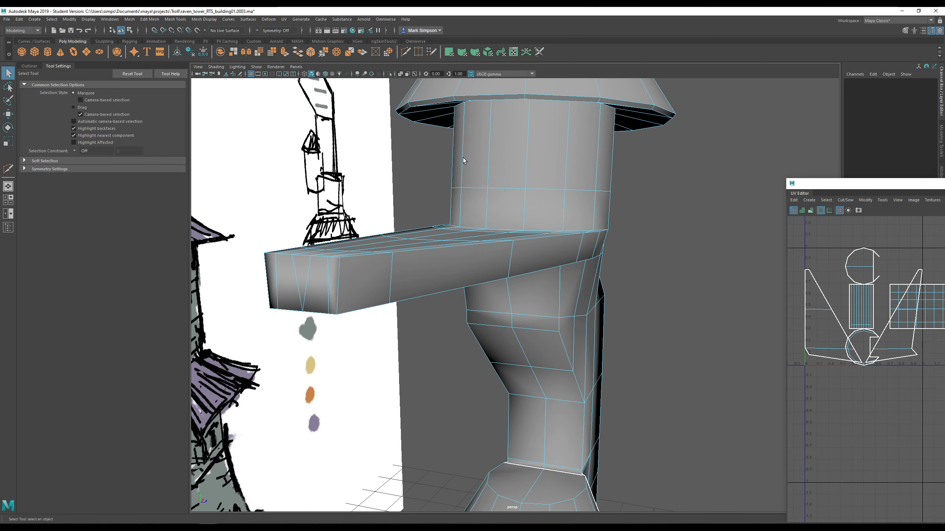
{"action": "left_click", "coordinate": [503, 209]}
{"action": "left_click_drag", "start_coordinate": [535, 217], "coordinate": [547, 236], "text": "alt"}
{"action": "key", "text": "r"}
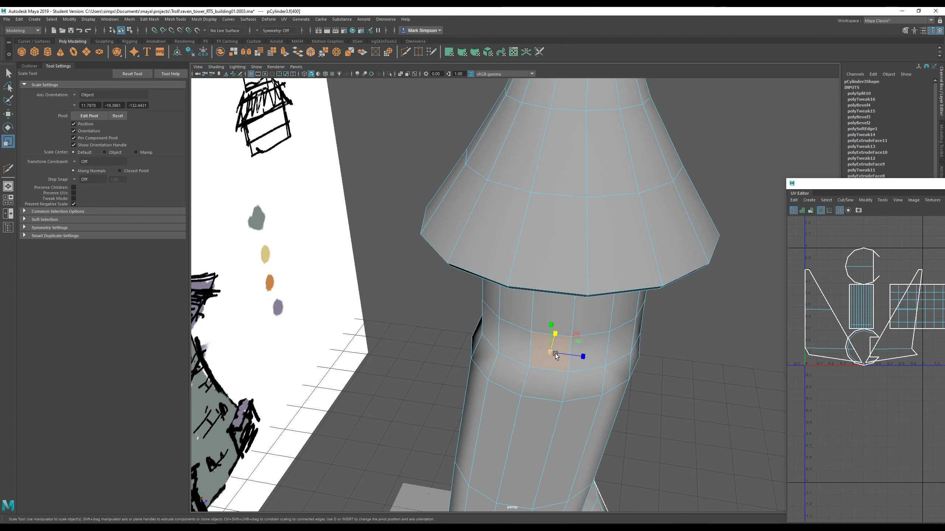
{"action": "key", "text": "ctrl+e"}
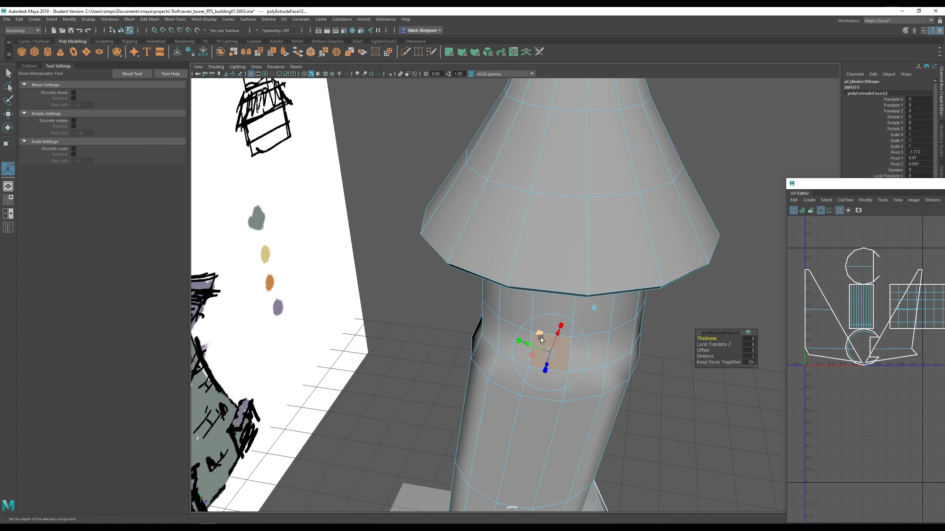
{"action": "left_click_drag", "start_coordinate": [548, 351], "coordinate": [544, 338]}
{"action": "key", "text": "r"}
{"action": "mouse_move", "coordinate": [548, 349]}
{"action": "left_mouse_down", "text": "alt"}
{"action": "mouse_move", "coordinate": [567, 354]}
{"action": "mouse_move", "coordinate": [609, 300]}
{"action": "mouse_move", "coordinate": [495, 329]}
{"action": "mouse_move", "coordinate": [424, 266]}
{"action": "mouse_move", "coordinate": [680, 247]}
{"action": "left_mouse_up", "text": "alt"}
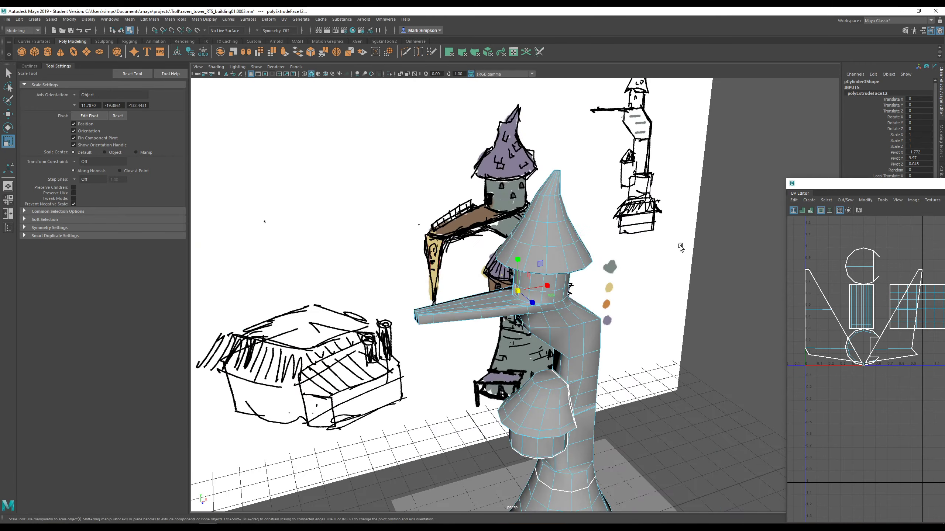
{"action": "right_click_drag", "start_coordinate": [561, 334], "coordinate": [595, 318]}
{"action": "scroll", "coordinate": [586, 319], "scroll_direction": "down", "scroll_amount": 3}
{"action": "left_click", "coordinate": [626, 348]}
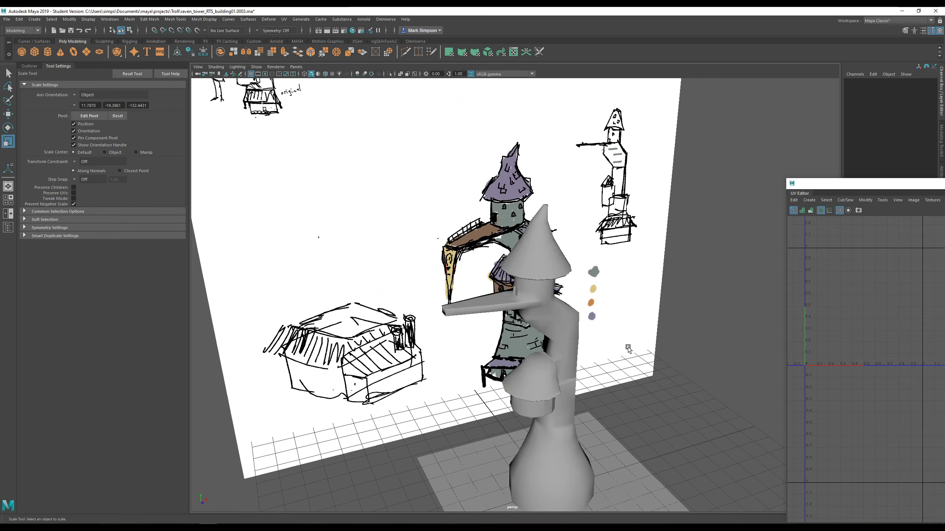
- Examine the tower from several sides against the concept art, especially the perch, the shaft's bend and the side turret
{"action": "left_click_drag", "start_coordinate": [626, 348], "coordinate": [616, 354], "text": "alt"}
{"action": "mouse_move", "coordinate": [526, 294]}
{"action": "left_mouse_down", "text": "alt"}
{"action": "mouse_move", "coordinate": [556, 314]}
{"action": "mouse_move", "coordinate": [592, 320]}
{"action": "left_mouse_up", "text": "alt"}
{"action": "middle_click_drag", "start_coordinate": [592, 321], "coordinate": [581, 287], "text": "alt"}
{"action": "left_click_drag", "start_coordinate": [563, 289], "coordinate": [611, 329], "text": "alt"}
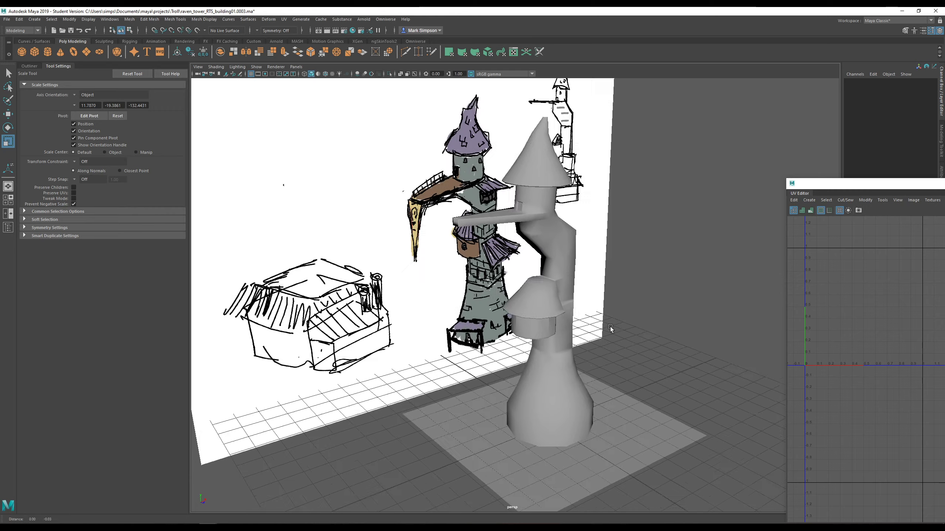
{"action": "middle_click_drag", "start_coordinate": [611, 329], "coordinate": [596, 296], "text": "alt"}
{"action": "left_click_drag", "start_coordinate": [596, 295], "coordinate": [578, 286], "text": "alt"}
{"action": "middle_click_drag", "start_coordinate": [579, 286], "coordinate": [601, 371], "text": "alt"}
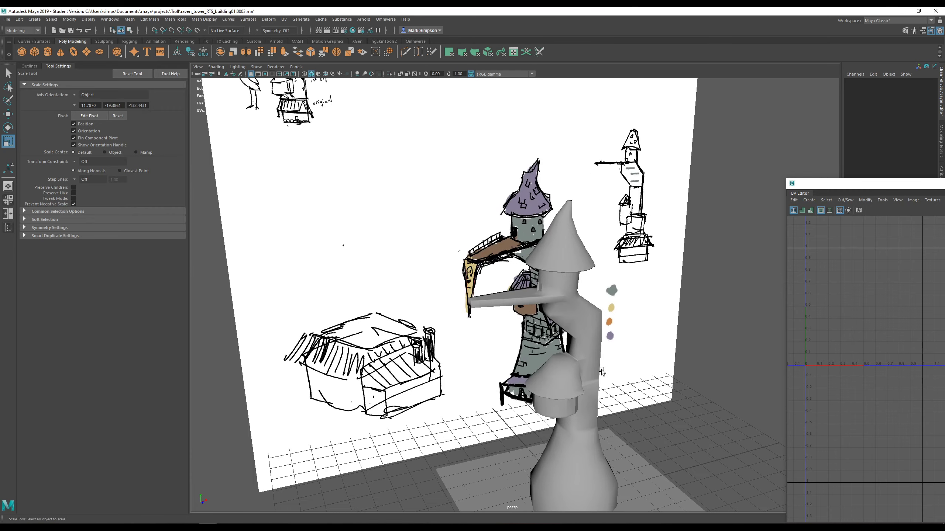
{"action": "scroll", "coordinate": [572, 244], "scroll_direction": "up", "scroll_amount": 5}
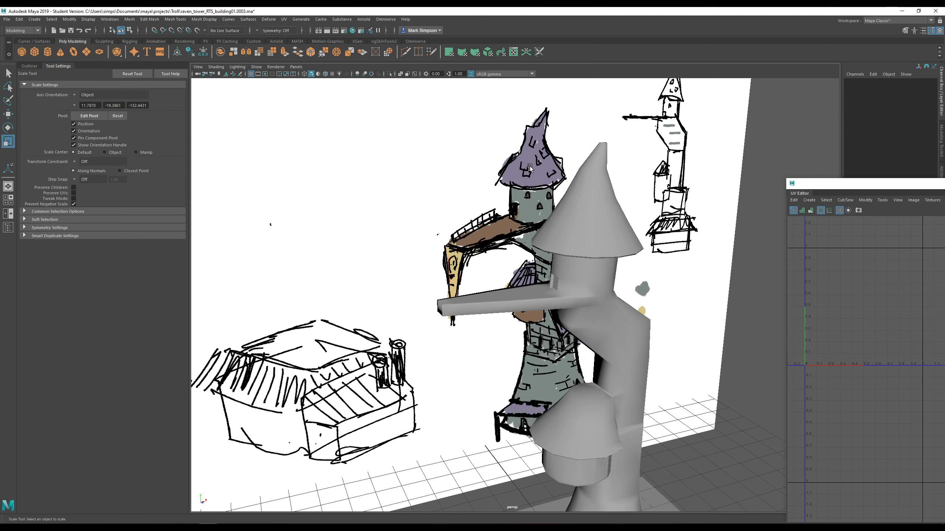
{"action": "middle_click_drag", "start_coordinate": [654, 334], "coordinate": [591, 262], "text": "alt"}
{"action": "left_click_drag", "start_coordinate": [591, 262], "coordinate": [596, 265], "text": "alt"}
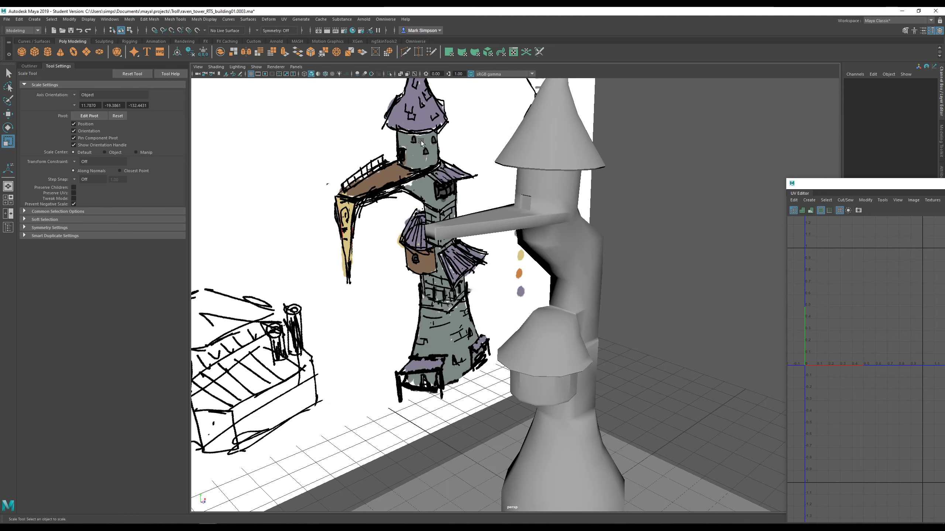
{"action": "left_click_drag", "start_coordinate": [556, 203], "coordinate": [564, 263], "text": "alt"}
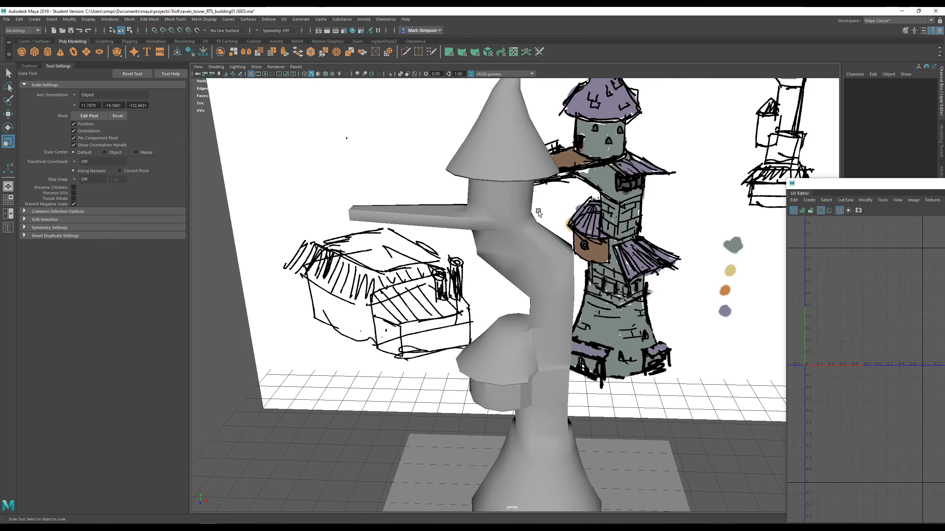
{"action": "left_click_drag", "start_coordinate": [538, 212], "coordinate": [508, 302], "text": "alt"}
{"action": "right_click_drag", "start_coordinate": [509, 302], "coordinate": [506, 249], "text": "alt"}
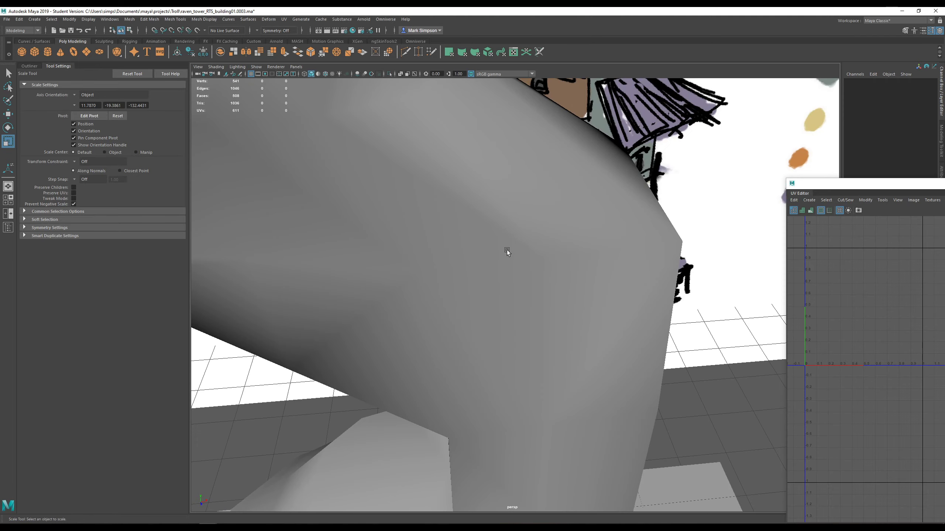
{"action": "scroll", "coordinate": [511, 252], "scroll_direction": "down", "scroll_amount": 5}
{"action": "left_click_drag", "start_coordinate": [511, 252], "coordinate": [488, 197], "text": "alt"}
{"action": "scroll", "coordinate": [524, 242], "scroll_direction": "down", "scroll_amount": 5}
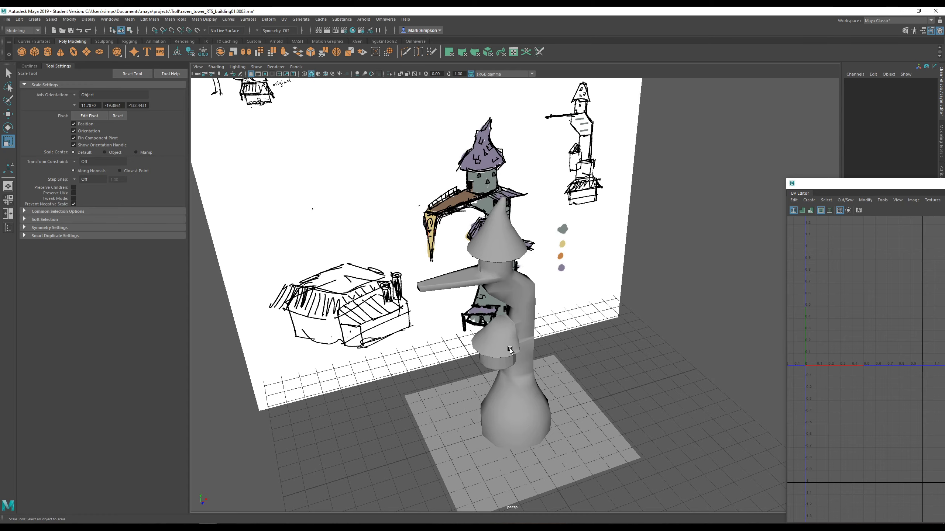
{"action": "mouse_move", "coordinate": [509, 349]}
{"action": "left_mouse_down", "text": "alt"}
{"action": "mouse_move", "coordinate": [521, 344]}
{"action": "mouse_move", "coordinate": [508, 278]}
{"action": "left_mouse_up", "text": "alt"}
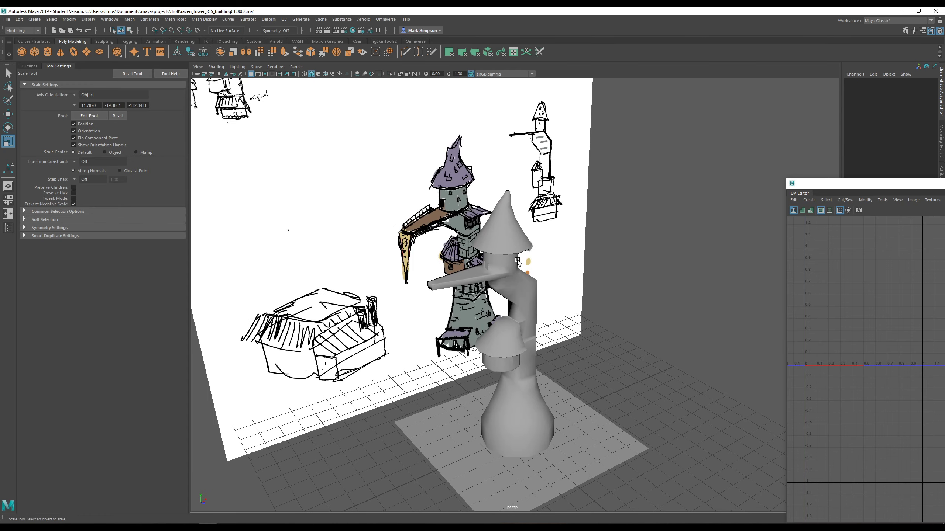
{"action": "mouse_move", "coordinate": [530, 346]}
{"action": "left_mouse_down", "text": "alt"}
{"action": "mouse_move", "coordinate": [540, 340]}
{"action": "mouse_move", "coordinate": [580, 376]}
{"action": "mouse_move", "coordinate": [549, 365]}
{"action": "mouse_move", "coordinate": [573, 408]}
{"action": "left_mouse_up", "text": "alt"}
{"action": "left_click", "coordinate": [537, 297]}
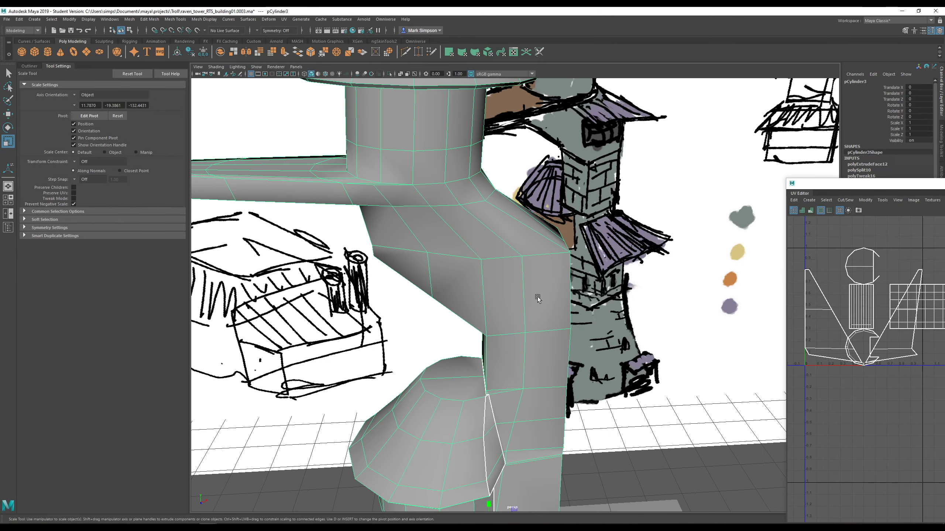
{"action": "mouse_move", "coordinate": [537, 297]}
{"action": "left_mouse_down", "text": "alt"}
{"action": "mouse_move", "coordinate": [561, 344]}
{"action": "mouse_move", "coordinate": [544, 342]}
{"action": "mouse_move", "coordinate": [595, 286]}
{"action": "left_mouse_up", "text": "alt"}
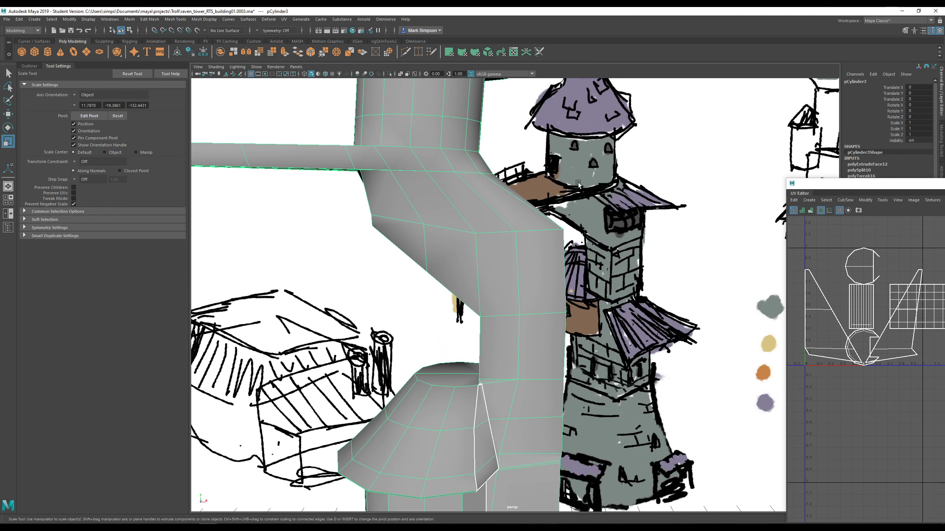
{"action": "mouse_move", "coordinate": [527, 221]}
{"action": "left_mouse_down", "text": "alt"}
{"action": "mouse_move", "coordinate": [528, 229]}
{"action": "mouse_move", "coordinate": [446, 239]}
{"action": "mouse_move", "coordinate": [550, 247]}
{"action": "mouse_move", "coordinate": [536, 202]}
{"action": "left_mouse_up", "text": "alt"}
{"action": "left_click_drag", "start_coordinate": [544, 236], "coordinate": [531, 231], "text": "alt"}
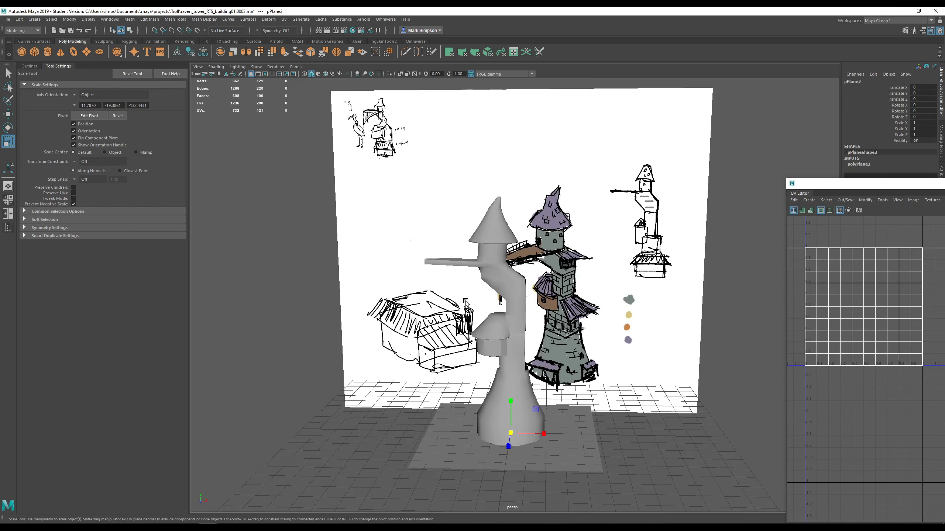
- Raise the new plane from the ground to the shaft's upper bend, moving it to X 0.407, Y 10.481, Z 2.138
{"action": "key", "text": "w"}
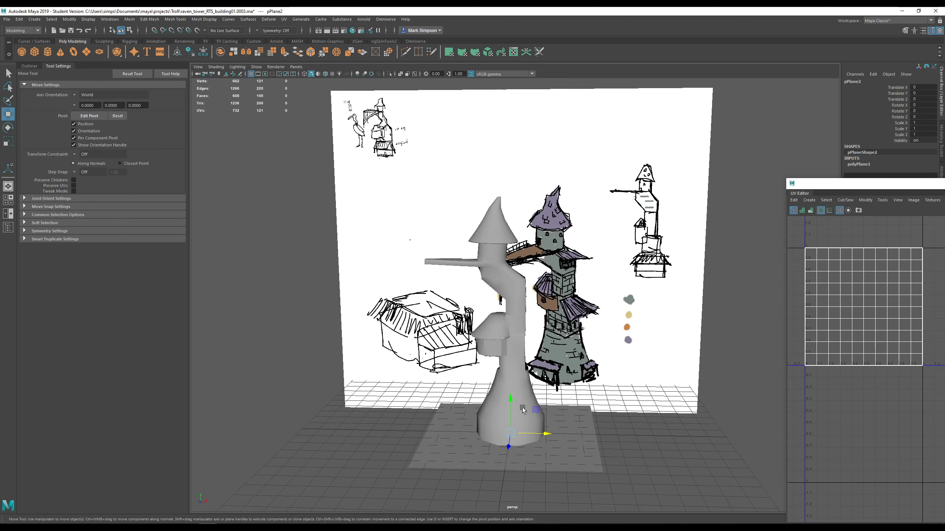
{"action": "left_click_drag", "start_coordinate": [534, 263], "coordinate": [495, 294], "text": "alt"}
{"action": "scroll", "coordinate": [531, 314], "scroll_direction": "up", "scroll_amount": 5}
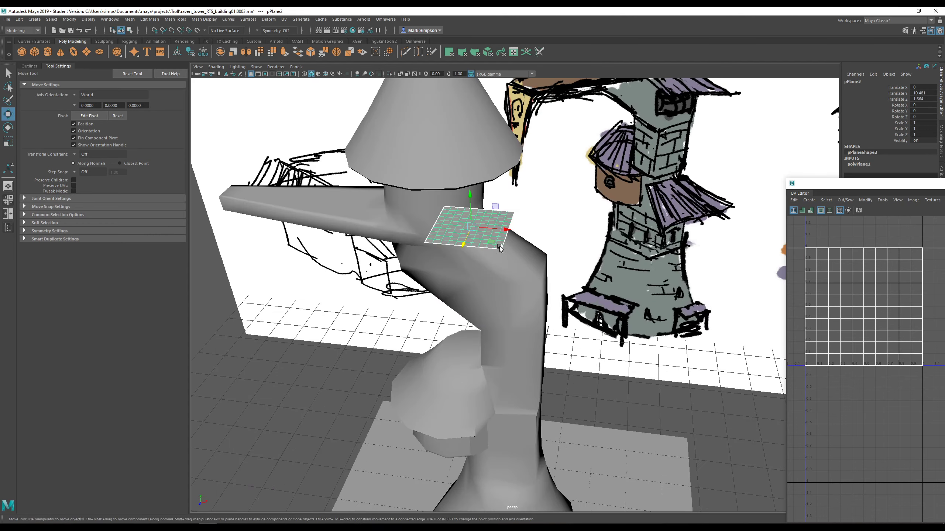
{"action": "left_click_drag", "start_coordinate": [465, 233], "coordinate": [485, 251]}
{"action": "scroll", "coordinate": [506, 281], "scroll_direction": "up", "scroll_amount": 5}
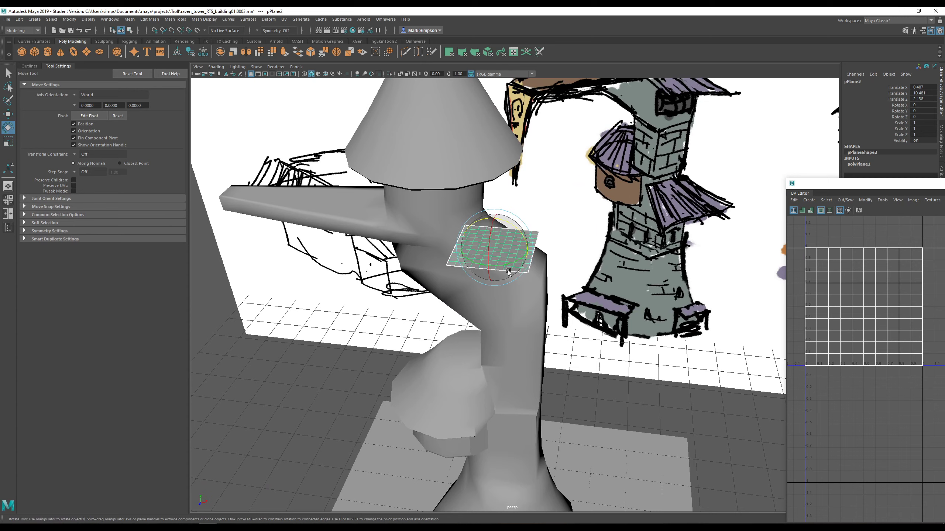
- Rotate the plane to 73.263 degrees in X and scale it uniformly to 0.4
{"action": "key", "text": "e"}
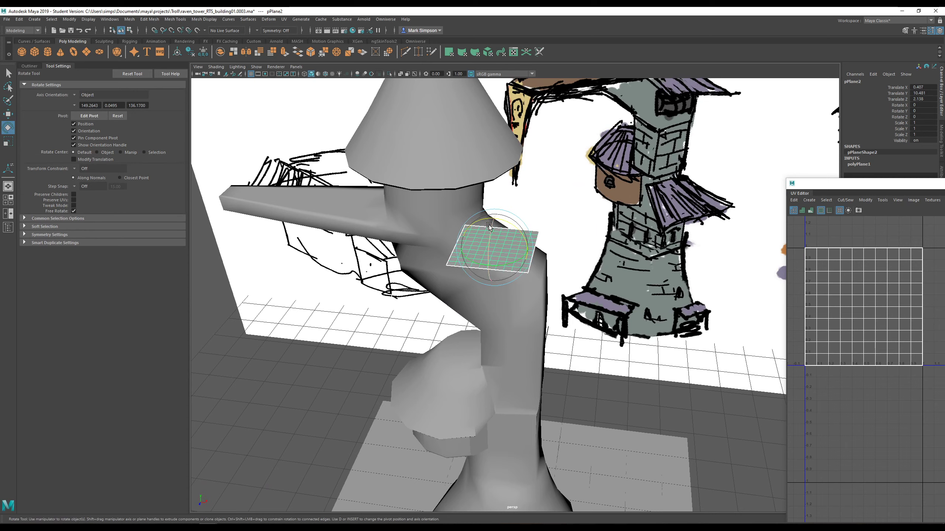
{"action": "left_click_drag", "start_coordinate": [489, 224], "coordinate": [487, 264]}
{"action": "scroll", "coordinate": [500, 256], "scroll_direction": "up", "scroll_amount": 3}
{"action": "key", "text": "r"}
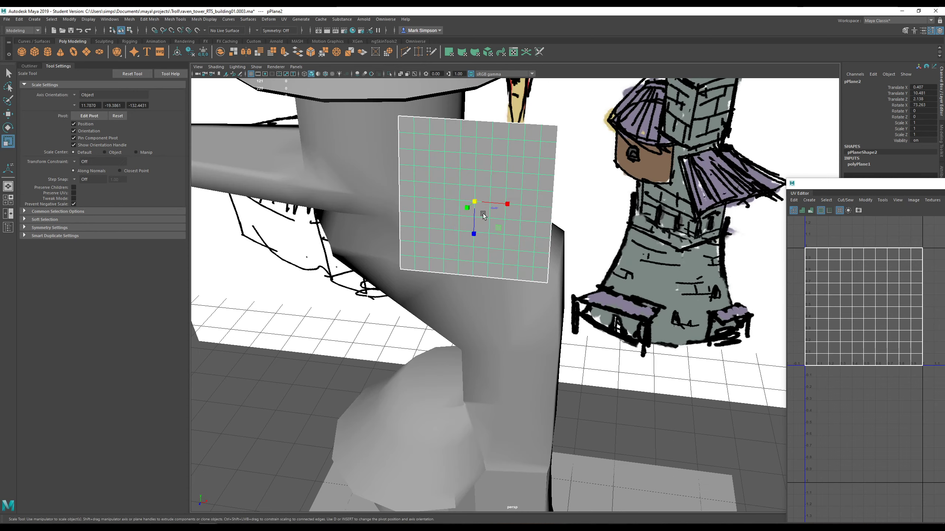
{"action": "left_click_drag", "start_coordinate": [476, 205], "coordinate": [601, 210]}
- Lower the plane against the face of the shaft's upper bend, to X 0.12, Y 9.058, Z 0.583
{"action": "key", "text": "w"}
{"action": "scroll", "coordinate": [601, 210], "scroll_direction": "down", "scroll_amount": 5}
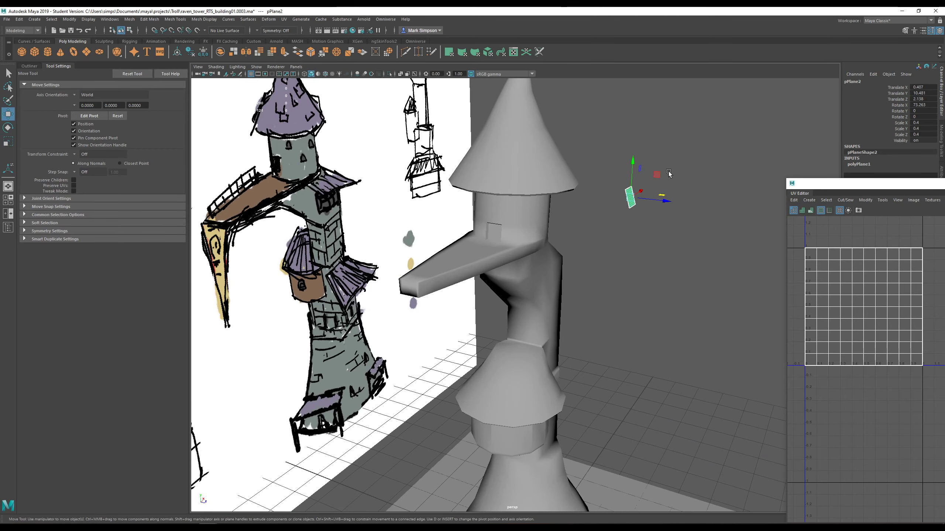
{"action": "left_click_drag", "start_coordinate": [668, 174], "coordinate": [655, 179]}
{"action": "left_click_drag", "start_coordinate": [587, 229], "coordinate": [589, 234]}
{"action": "scroll", "coordinate": [589, 233], "scroll_direction": "up", "scroll_amount": 5}
{"action": "scroll", "coordinate": [628, 265], "scroll_direction": "down", "scroll_amount": 6}
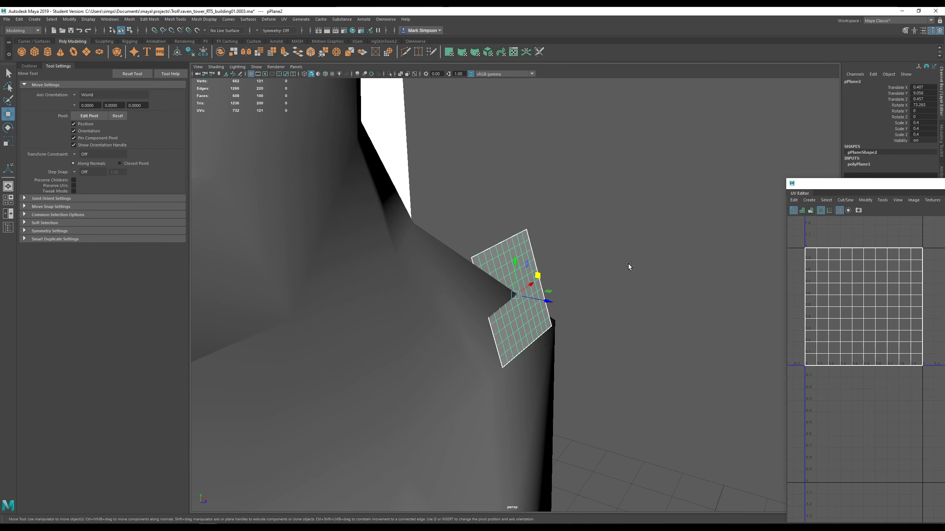
{"action": "left_click_drag", "start_coordinate": [624, 266], "coordinate": [539, 312], "text": "alt"}
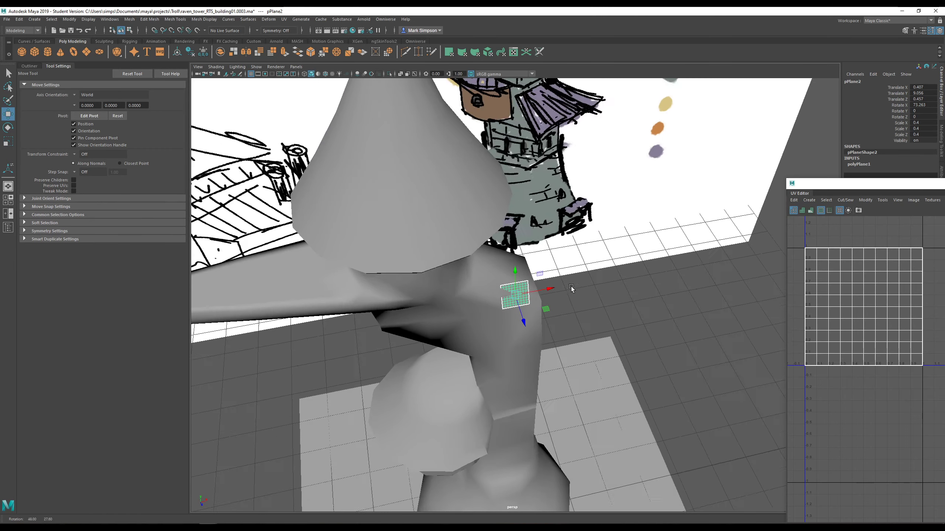
{"action": "mouse_move", "coordinate": [539, 312]}
{"action": "left_mouse_down"}
{"action": "mouse_move", "coordinate": [532, 316]}
{"action": "mouse_move", "coordinate": [523, 290]}
{"action": "mouse_move", "coordinate": [513, 328]}
{"action": "left_mouse_up"}
{"action": "scroll", "coordinate": [525, 323], "scroll_direction": "up", "scroll_amount": 5}
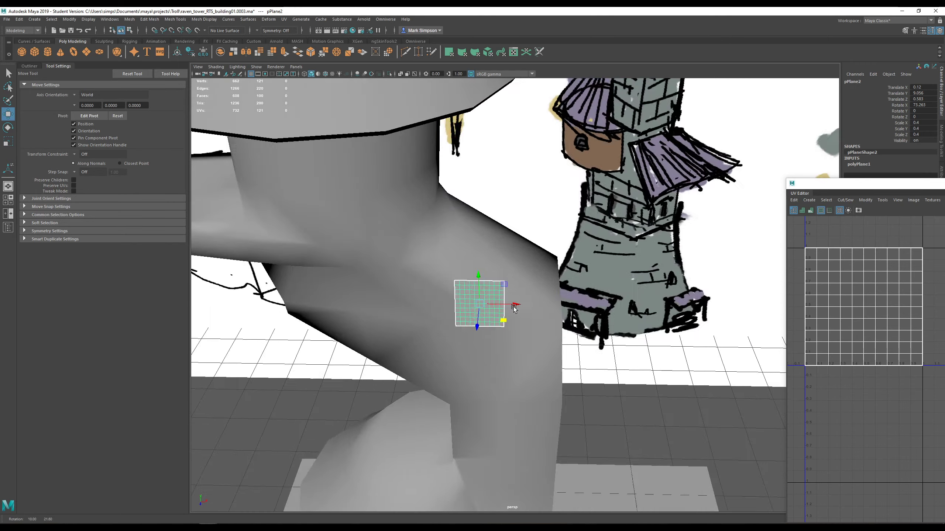
- Widen the plane to scale X 1.062 and Z 0.542, rotate it to 87.563 degrees in X, and move it off the shaft to Z 1.18
{"action": "mouse_move", "coordinate": [509, 323]}
{"action": "left_mouse_down"}
{"action": "mouse_move", "coordinate": [485, 335]}
{"action": "mouse_move", "coordinate": [528, 317]}
{"action": "mouse_move", "coordinate": [485, 314]}
{"action": "mouse_move", "coordinate": [500, 334]}
{"action": "mouse_move", "coordinate": [505, 313]}
{"action": "mouse_move", "coordinate": [496, 311]}
{"action": "left_mouse_up"}
{"action": "key", "text": "r"}
{"action": "key", "text": "w"}
{"action": "mouse_move", "coordinate": [474, 266]}
{"action": "left_mouse_down"}
{"action": "mouse_move", "coordinate": [455, 290]}
{"action": "mouse_move", "coordinate": [546, 296]}
{"action": "mouse_move", "coordinate": [556, 309]}
{"action": "mouse_move", "coordinate": [518, 284]}
{"action": "mouse_move", "coordinate": [482, 282]}
{"action": "left_mouse_up"}
{"action": "key", "text": "e"}
{"action": "key", "text": "w"}
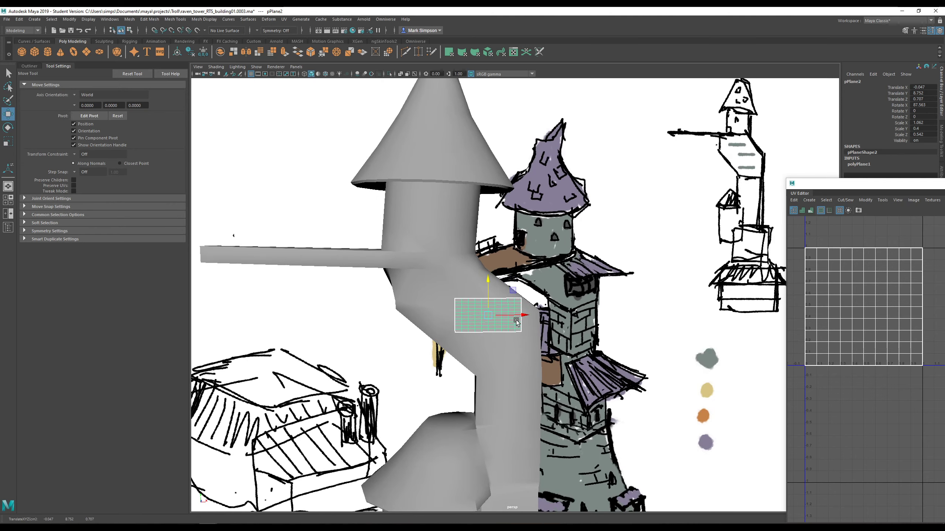
{"action": "left_click_drag", "start_coordinate": [516, 321], "coordinate": [489, 344], "text": "alt"}
{"action": "left_click_drag", "start_coordinate": [446, 313], "coordinate": [399, 326]}
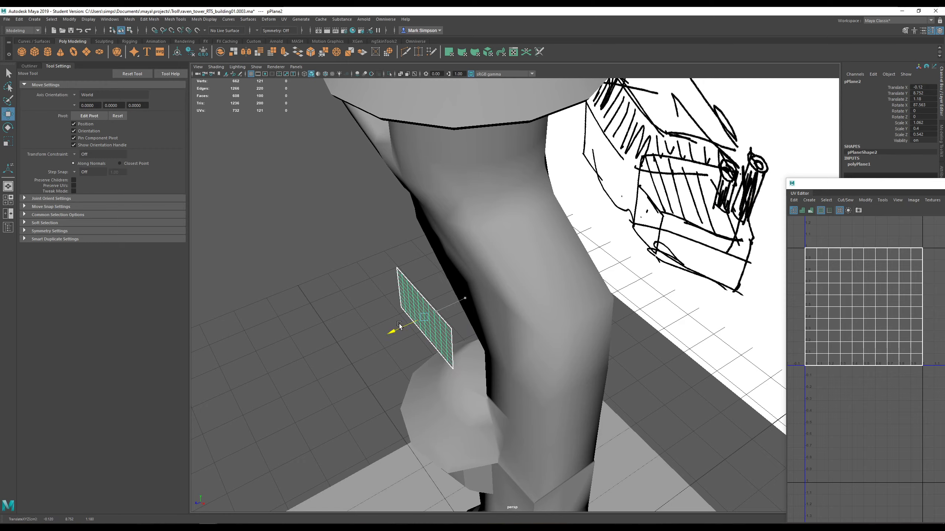
- Bevel the selected edges across the tower shaft's upper bend behind the plane, with a fraction of 0.5 and one segment
{"action": "left_click_drag", "start_coordinate": [495, 304], "coordinate": [496, 329], "text": "alt"}
{"action": "left_click", "coordinate": [509, 334]}
{"action": "scroll", "coordinate": [506, 316], "scroll_direction": "down", "scroll_amount": 5}
{"action": "scroll", "coordinate": [512, 320], "scroll_direction": "up", "scroll_amount": 5}
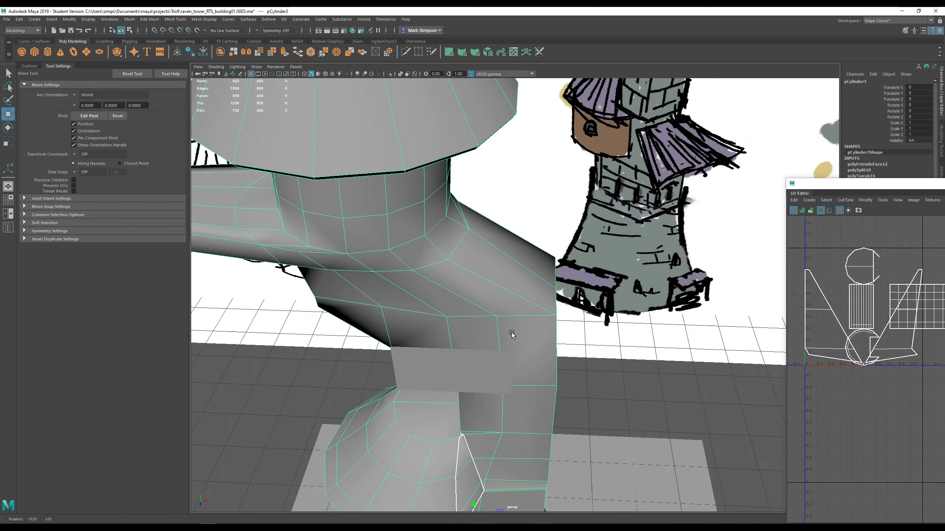
{"action": "right_click_drag", "start_coordinate": [466, 317], "coordinate": [465, 294]}
{"action": "double_click", "coordinate": [435, 308]}
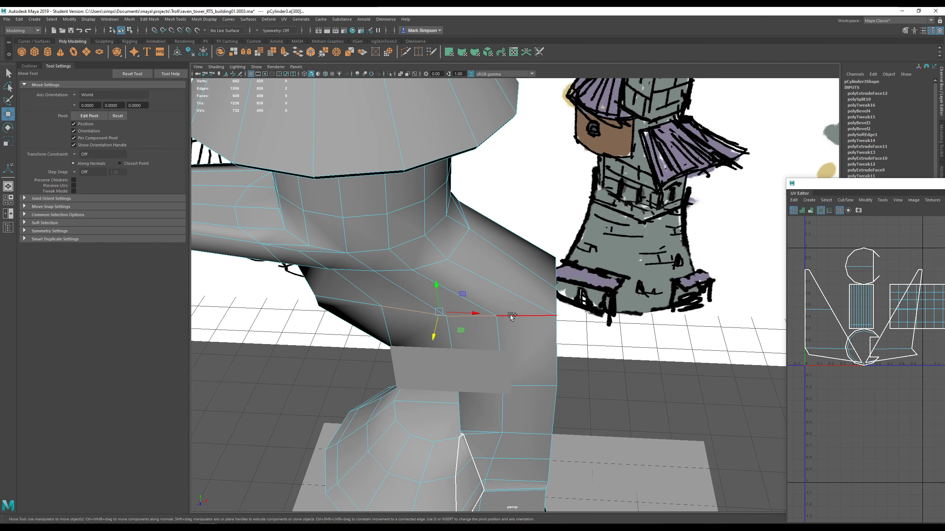
{"action": "left_click_drag", "start_coordinate": [511, 316], "coordinate": [480, 306], "text": "alt"}
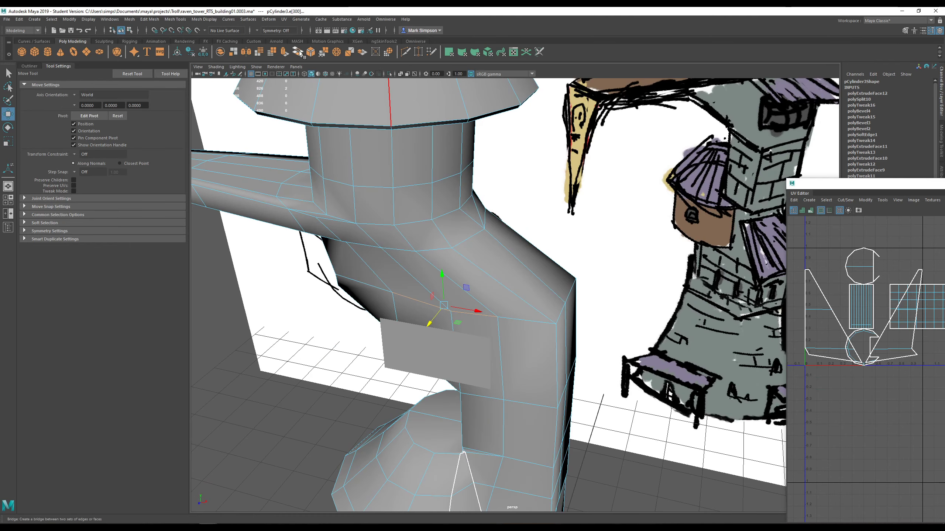
{"action": "left_click", "coordinate": [311, 52]}
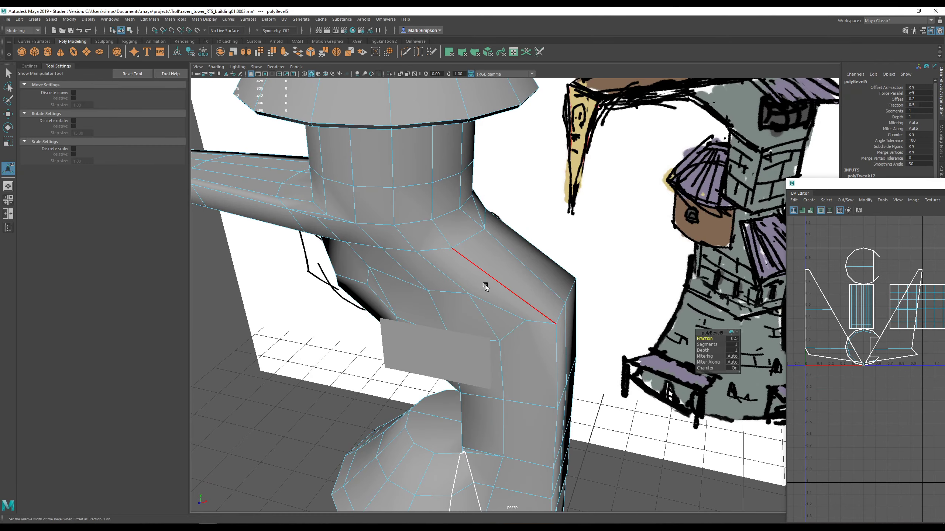
{"action": "mouse_move", "coordinate": [482, 296]}
{"action": "left_mouse_down", "text": "alt"}
{"action": "mouse_move", "coordinate": [515, 285]}
{"action": "mouse_move", "coordinate": [492, 279]}
{"action": "mouse_move", "coordinate": [481, 292]}
{"action": "left_mouse_up", "text": "alt"}
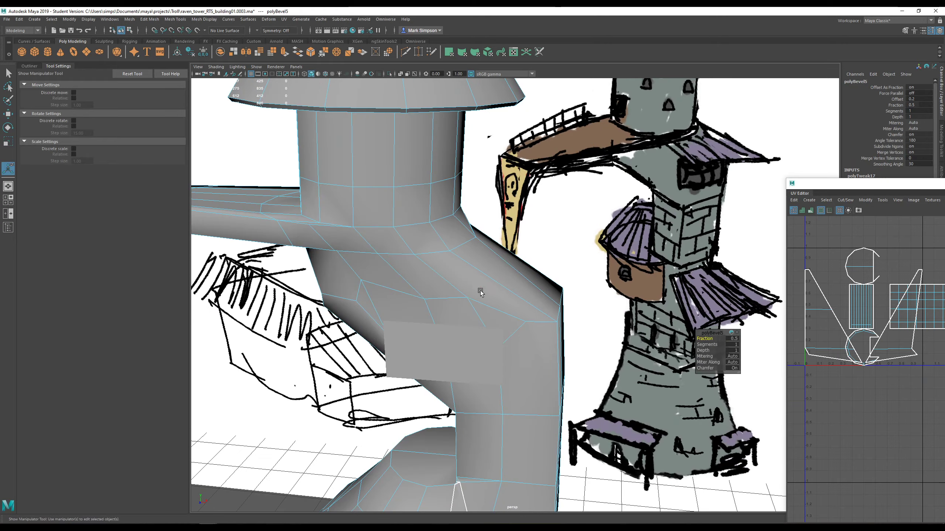
- Flatten the upper and lower edges of the beveled area on the shaft's bend by scaling them to 0 vertically
{"action": "right_click_drag", "start_coordinate": [461, 303], "coordinate": [416, 277]}
{"action": "left_click", "coordinate": [409, 294]}
{"action": "left_click_drag", "start_coordinate": [463, 325], "coordinate": [422, 280], "text": "alt"}
{"action": "key", "text": "r"}
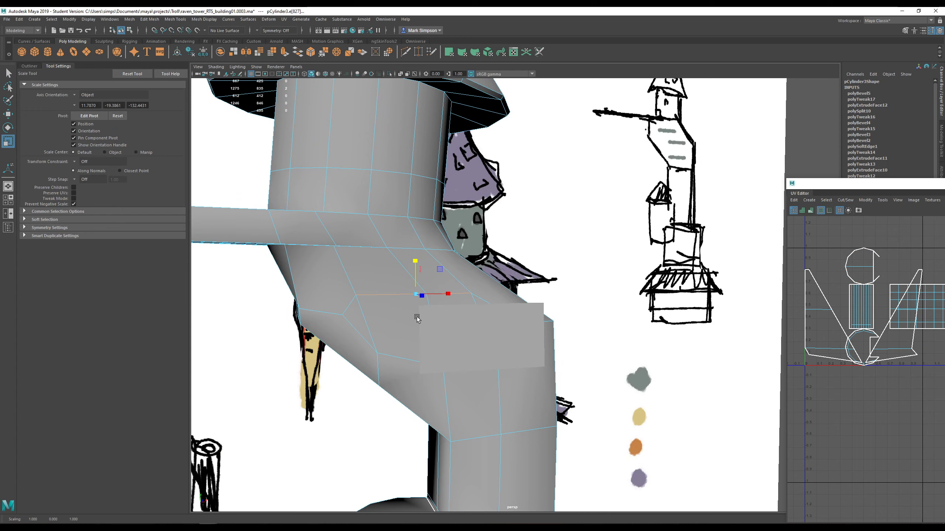
{"action": "left_click", "coordinate": [413, 361]}
{"action": "left_click_drag", "start_coordinate": [412, 361], "coordinate": [459, 344], "text": "alt"}
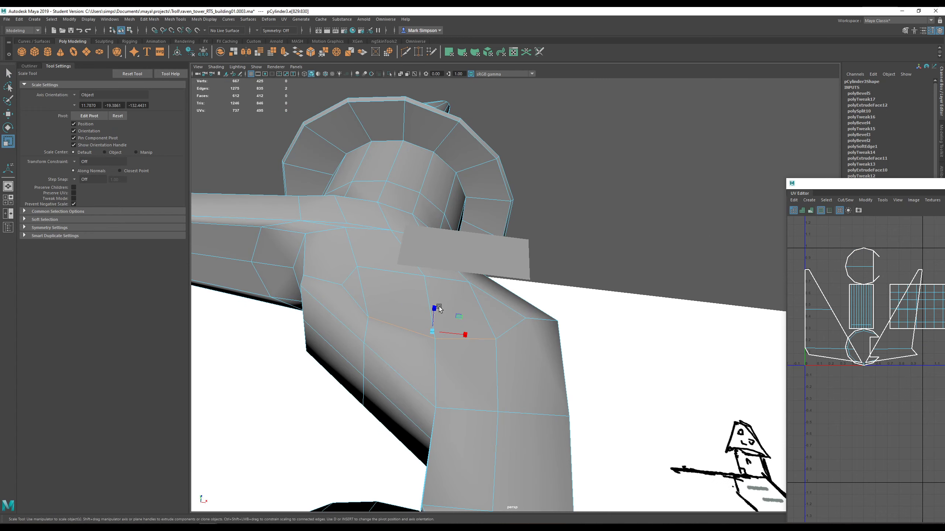
{"action": "mouse_move", "coordinate": [439, 308]}
{"action": "left_mouse_down", "text": "alt"}
{"action": "mouse_move", "coordinate": [446, 322]}
{"action": "mouse_move", "coordinate": [438, 326]}
{"action": "left_mouse_up", "text": "alt"}
- Extrude the two faces between the flattened edges and push them into the shaft's bend to form a recess
{"action": "left_click_drag", "start_coordinate": [437, 379], "coordinate": [430, 304], "text": "alt"}
{"action": "right_click_drag", "start_coordinate": [430, 304], "coordinate": [435, 323]}
{"action": "left_click", "coordinate": [426, 303]}
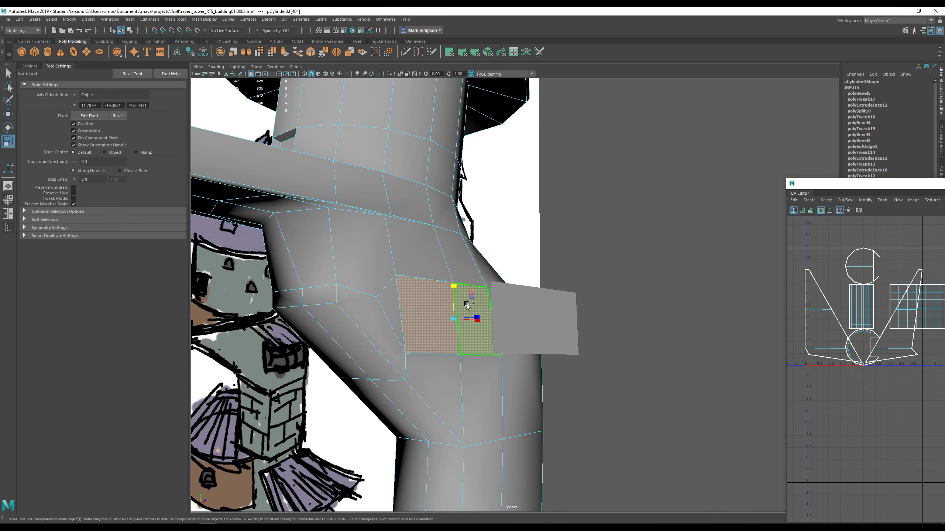
{"action": "left_click_drag", "start_coordinate": [468, 346], "coordinate": [417, 330], "text": "alt"}
{"action": "key", "text": "w"}
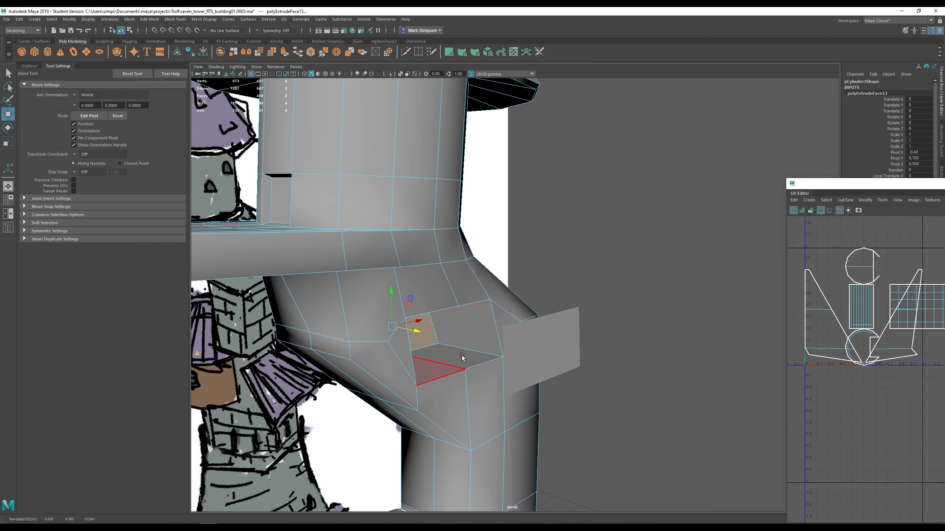
{"action": "left_click_drag", "start_coordinate": [470, 322], "coordinate": [425, 332], "text": "alt"}
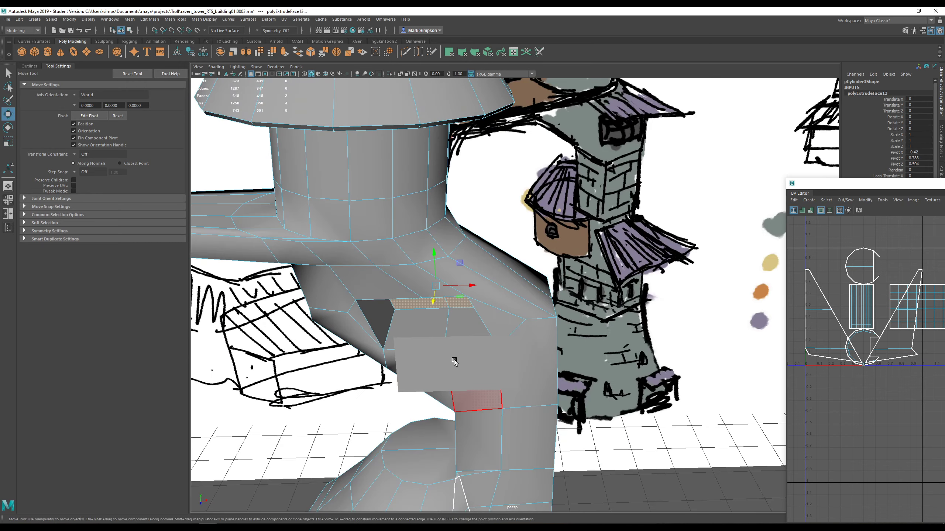
{"action": "left_click_drag", "start_coordinate": [454, 360], "coordinate": [440, 340], "text": "alt"}
- Move the plane over the recess to X -0.464, Z 0.535, rotate it to 91.435 degrees in X, and enlarge it to scale X 1.502, Z 0.767
{"action": "right_click_drag", "start_coordinate": [439, 340], "coordinate": [436, 346]}
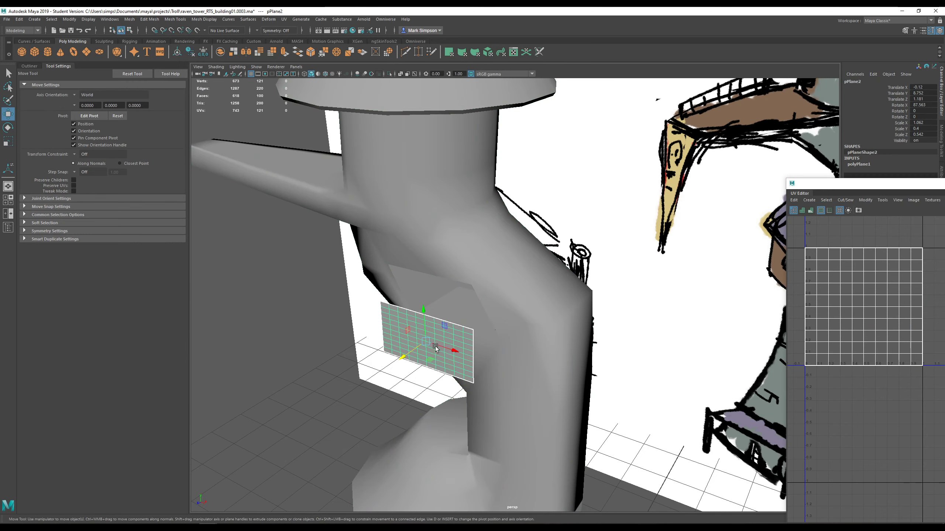
{"action": "left_click_drag", "start_coordinate": [409, 354], "coordinate": [520, 368]}
{"action": "key", "text": "r"}
{"action": "key", "text": "w"}
{"action": "key", "text": "e"}
{"action": "key", "text": "w"}
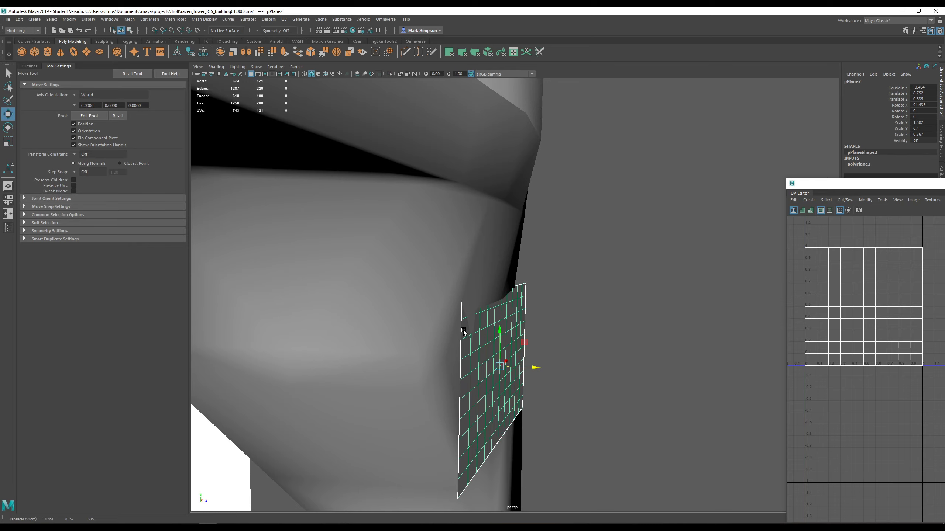
{"action": "mouse_move", "coordinate": [463, 331]}
{"action": "left_mouse_down", "text": "alt"}
{"action": "mouse_move", "coordinate": [460, 363]}
{"action": "mouse_move", "coordinate": [410, 375]}
{"action": "mouse_move", "coordinate": [419, 367]}
{"action": "mouse_move", "coordinate": [391, 325]}
{"action": "mouse_move", "coordinate": [299, 369]}
{"action": "left_mouse_up", "text": "alt"}
- Undo the plane placement and the extruded faces' offset, and push those faces only slightly into the shaft's bend
{"action": "left_click", "coordinate": [483, 281]}
{"action": "key", "text": "ctrl+z"}
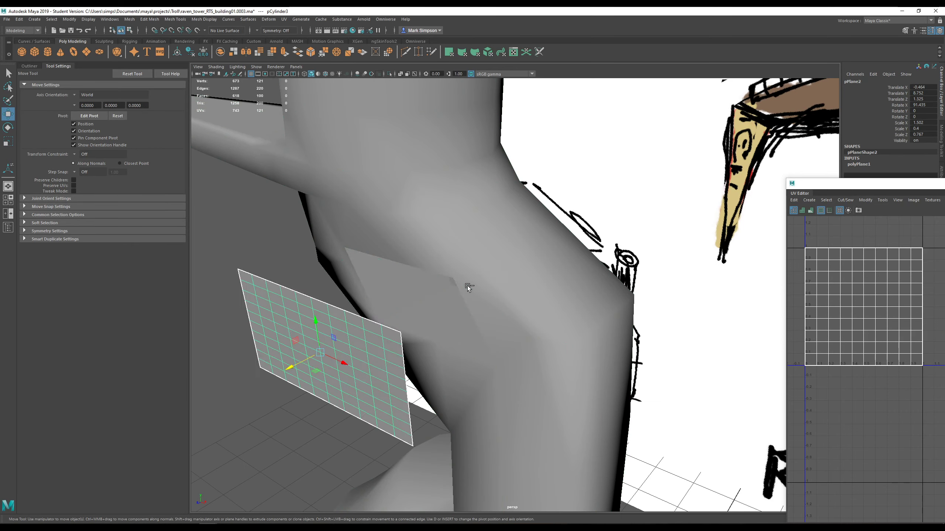
{"action": "key", "text": "ctrl+z"}
{"action": "key", "text": "ctrl+z"}
{"action": "key", "text": "ctrl+z"}
{"action": "key", "text": "ctrl+z"}
{"action": "key", "text": "ctrl+z"}
{"action": "key", "text": "ctrl+z"}
{"action": "key", "text": "ctrl+z"}
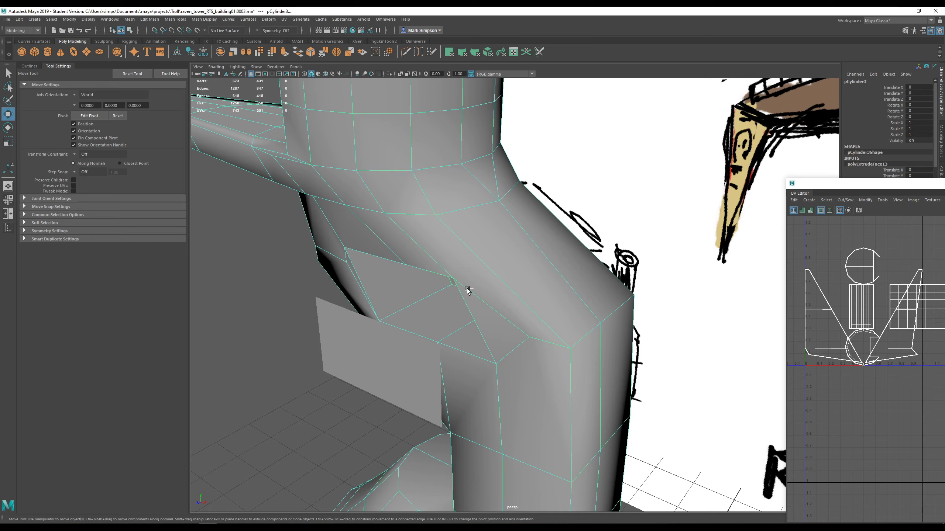
{"action": "key", "text": "ctrl+z"}
{"action": "key", "text": "ctrl+z"}
{"action": "key", "text": "ctrl+z"}
{"action": "left_click_drag", "start_coordinate": [452, 330], "coordinate": [417, 335], "text": "alt"}
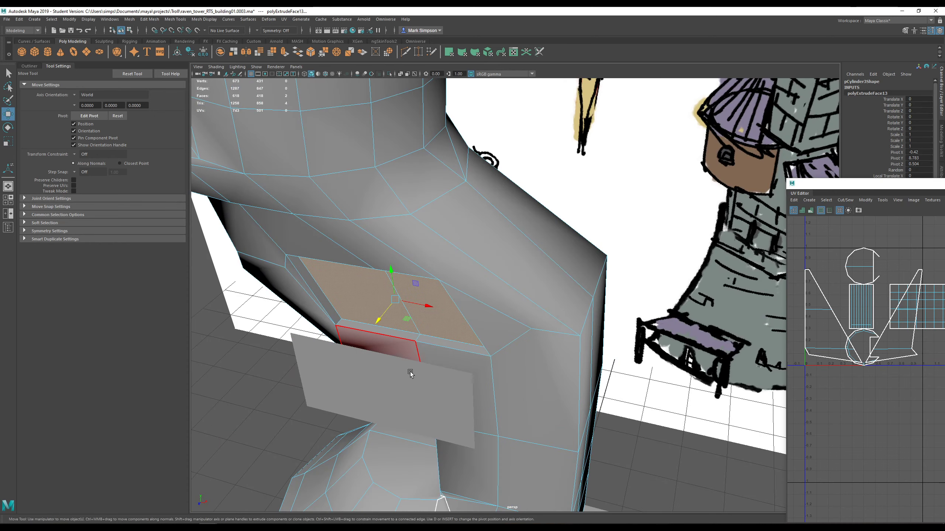
- Move the plane beside the recess to X -1.22, Z 0.572, and select the two recessed faces on the shaft's bend
{"action": "right_click_drag", "start_coordinate": [395, 327], "coordinate": [424, 316]}
{"action": "left_click", "coordinate": [373, 382]}
{"action": "left_click_drag", "start_coordinate": [428, 384], "coordinate": [279, 315], "text": "alt"}
{"action": "left_click", "coordinate": [434, 299]}
{"action": "left_click_drag", "start_coordinate": [520, 275], "coordinate": [439, 304], "text": "alt"}
{"action": "right_click_drag", "start_coordinate": [432, 302], "coordinate": [432, 315]}
{"action": "left_click", "coordinate": [432, 315]}
{"action": "left_click_drag", "start_coordinate": [391, 306], "coordinate": [510, 319], "text": "alt"}
{"action": "left_click", "coordinate": [487, 320], "text": "shift"}
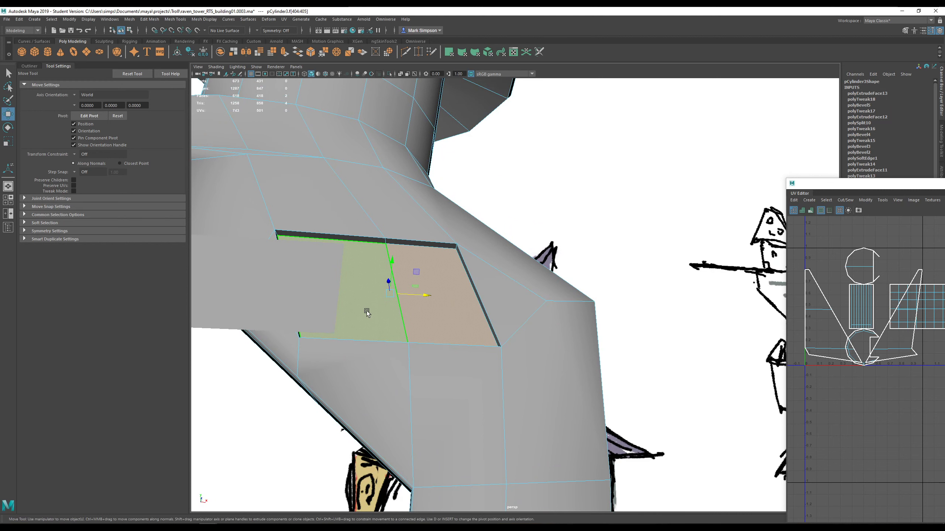
{"action": "left_click_drag", "start_coordinate": [408, 289], "coordinate": [377, 321], "text": "alt"}
{"action": "right_click_drag", "start_coordinate": [424, 283], "coordinate": [452, 275]}
{"action": "scroll", "coordinate": [439, 311], "scroll_direction": "down", "scroll_amount": 2}
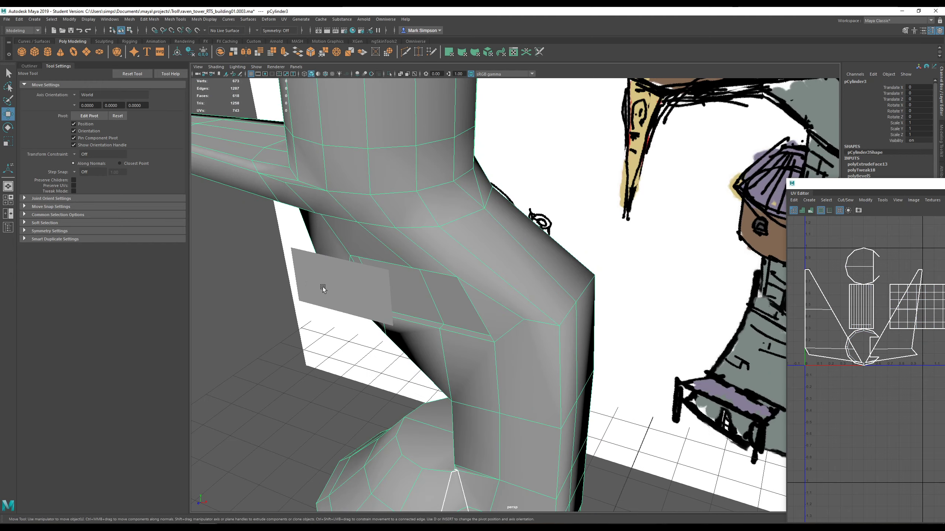
- Move the plane over the recess to X -0.404, Z 0.519, tilt it, and enlarge it to scale X 1.351, Y 0.508, Z 0.69
{"action": "left_click", "coordinate": [322, 287]}
{"action": "left_click_drag", "start_coordinate": [467, 306], "coordinate": [463, 315], "text": "alt"}
{"action": "scroll", "coordinate": [448, 321], "scroll_direction": "up", "scroll_amount": 3}
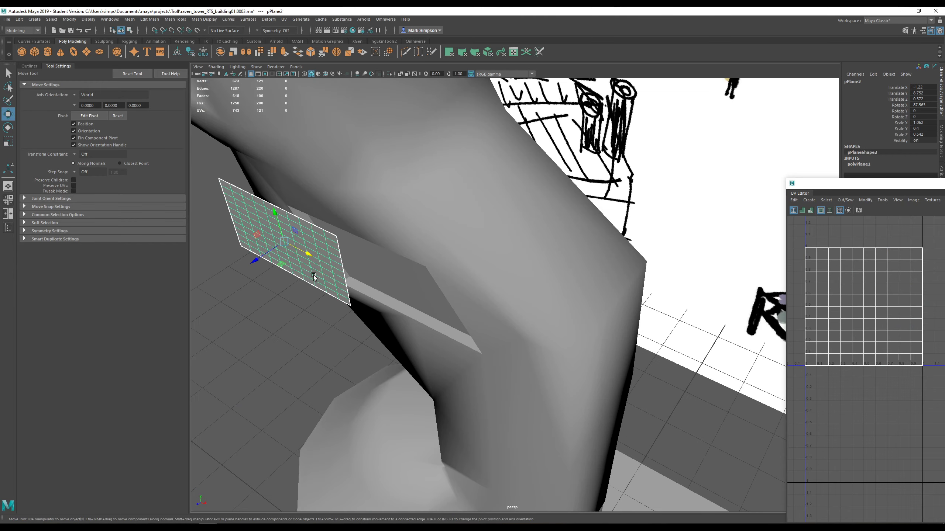
{"action": "left_click_drag", "start_coordinate": [283, 266], "coordinate": [384, 305]}
{"action": "left_click_drag", "start_coordinate": [440, 312], "coordinate": [405, 374], "text": "alt"}
{"action": "key", "text": "r"}
{"action": "key", "text": "w"}
{"action": "key", "text": "e"}
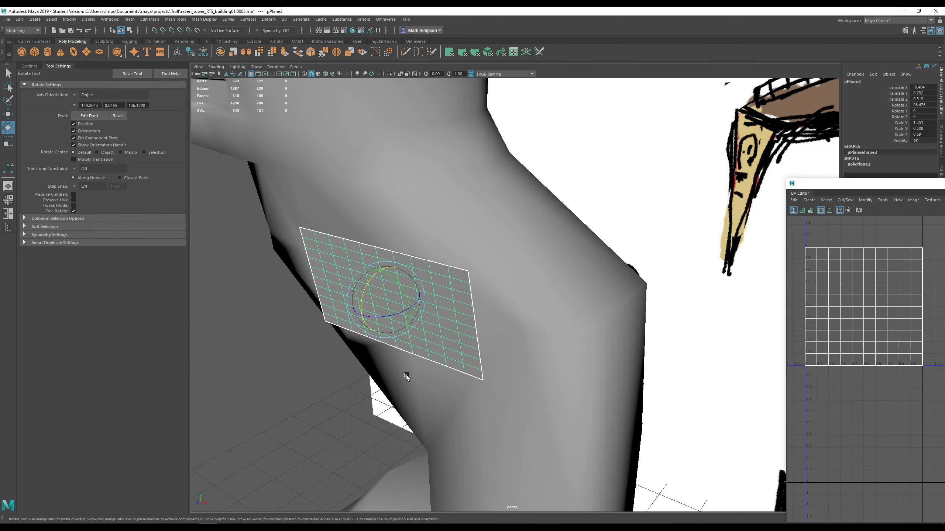
- Examine the plane and the shaft's upper bend from the front, side and back of the tower
{"action": "scroll", "coordinate": [406, 375], "scroll_direction": "down", "scroll_amount": 5}
{"action": "mouse_move", "coordinate": [495, 344]}
{"action": "left_mouse_down", "text": "alt"}
{"action": "mouse_move", "coordinate": [466, 357]}
{"action": "mouse_move", "coordinate": [535, 336]}
{"action": "mouse_move", "coordinate": [413, 323]}
{"action": "left_mouse_up", "text": "alt"}
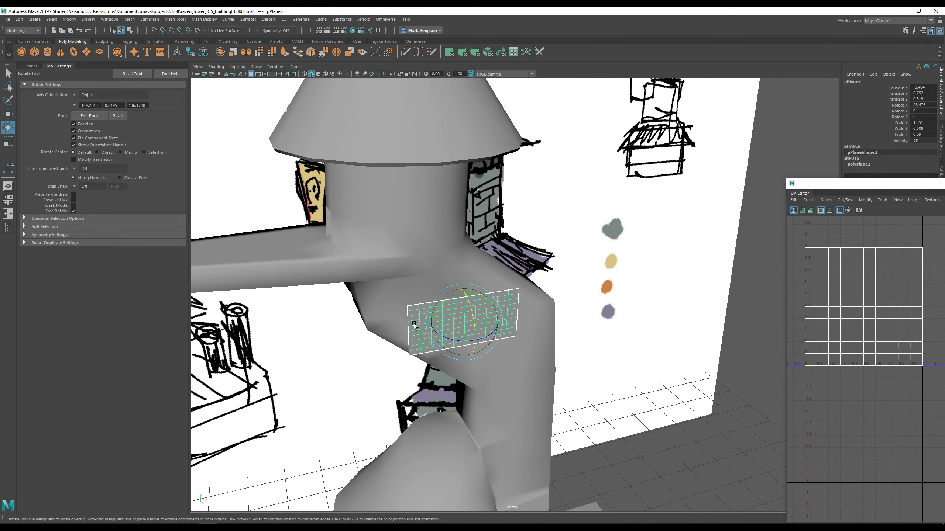
{"action": "left_click_drag", "start_coordinate": [552, 322], "coordinate": [448, 316], "text": "alt"}
{"action": "left_click", "coordinate": [550, 300]}
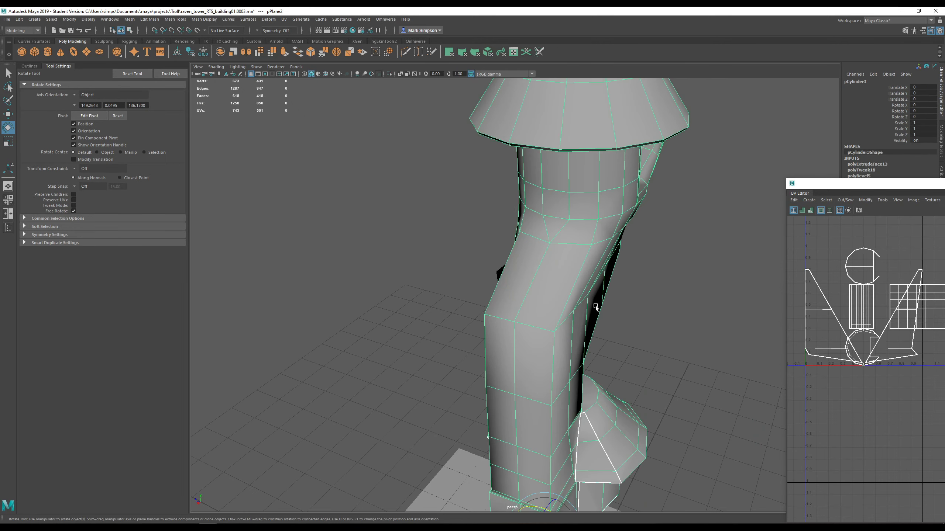
{"action": "scroll", "coordinate": [599, 316], "scroll_direction": "up", "scroll_amount": 4}
{"action": "left_click_drag", "start_coordinate": [604, 326], "coordinate": [624, 311], "text": "alt"}
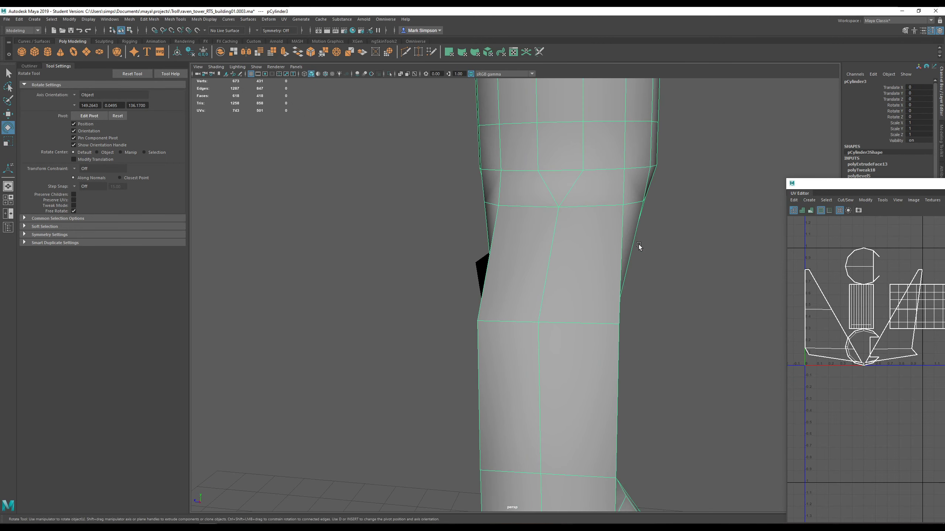
{"action": "left_click_drag", "start_coordinate": [638, 245], "coordinate": [596, 269], "text": "alt"}
{"action": "mouse_move", "coordinate": [646, 286]}
{"action": "left_mouse_down", "text": "alt"}
{"action": "mouse_move", "coordinate": [659, 278]}
{"action": "mouse_move", "coordinate": [620, 293]}
{"action": "mouse_move", "coordinate": [632, 295]}
{"action": "left_mouse_up", "text": "alt"}
- Undo the plane adjustments, the recess extrusion, the edge flattening and the bevel on the shaft's upper bend
{"action": "left_click", "coordinate": [388, 314]}
{"action": "key", "text": "ctrl+z"}
{"action": "key", "text": "ctrl+z"}
{"action": "key", "text": "ctrl+z"}
{"action": "key", "text": "ctrl+z"}
{"action": "key", "text": "ctrl+z"}
{"action": "key", "text": "ctrl+z"}
{"action": "key", "text": "ctrl+z"}
{"action": "key", "text": "ctrl+z"}
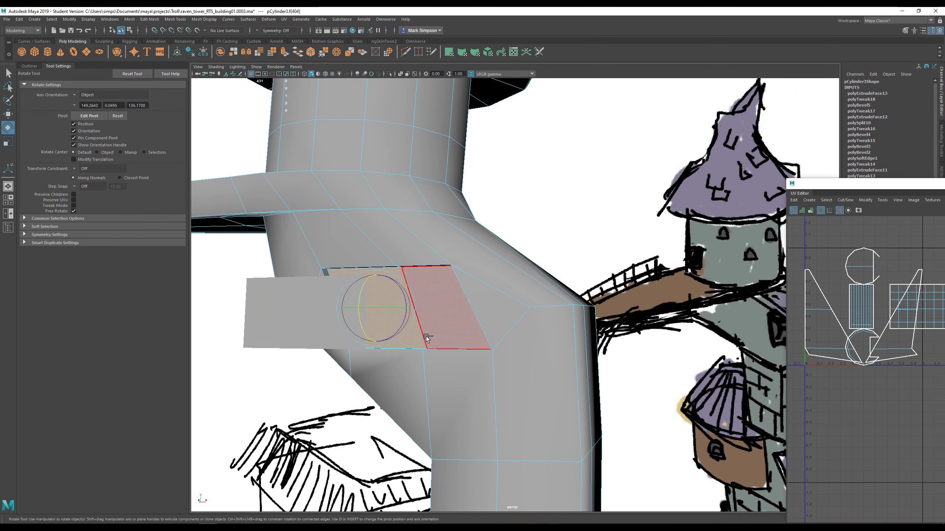
{"action": "key", "text": "ctrl+z"}
{"action": "key", "text": "ctrl+z"}
{"action": "key", "text": "ctrl+z"}
{"action": "key", "text": "ctrl+z"}
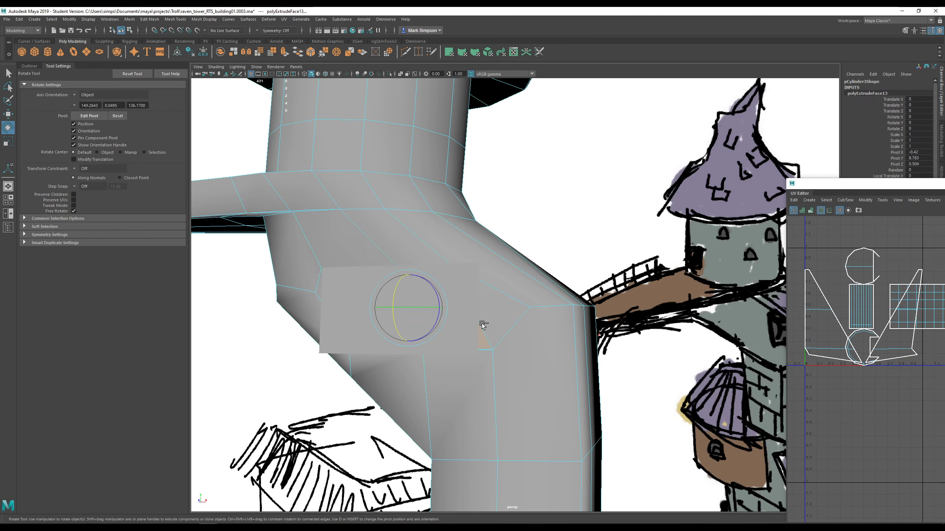
{"action": "left_click_drag", "start_coordinate": [493, 361], "coordinate": [449, 372], "text": "alt"}
{"action": "key", "text": "ctrl+z"}
{"action": "key", "text": "ctrl+z"}
{"action": "key", "text": "ctrl+z"}
{"action": "key", "text": "ctrl+z"}
{"action": "key", "text": "ctrl+z"}
{"action": "key", "text": "ctrl+z"}
{"action": "key", "text": "ctrl+z"}
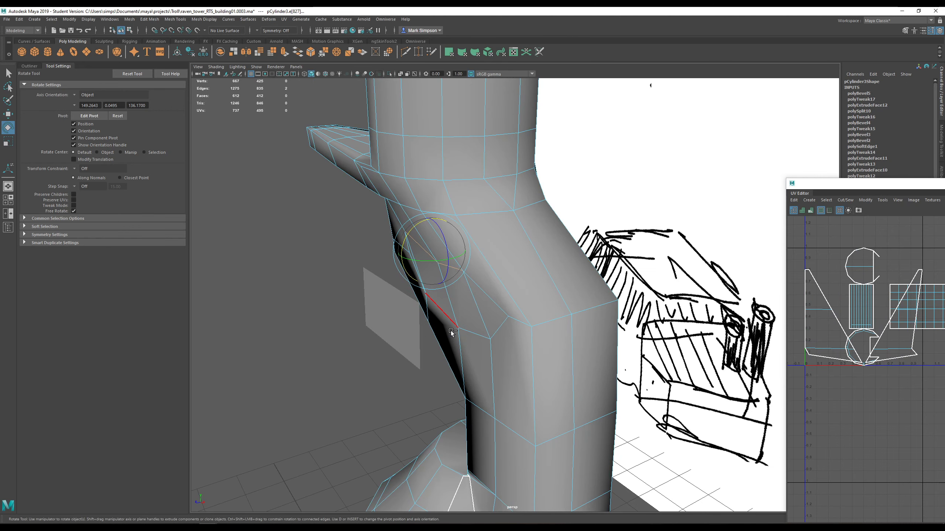
{"action": "key", "text": "ctrl+z"}
{"action": "key", "text": "ctrl+z"}
{"action": "key", "text": "ctrl+z"}
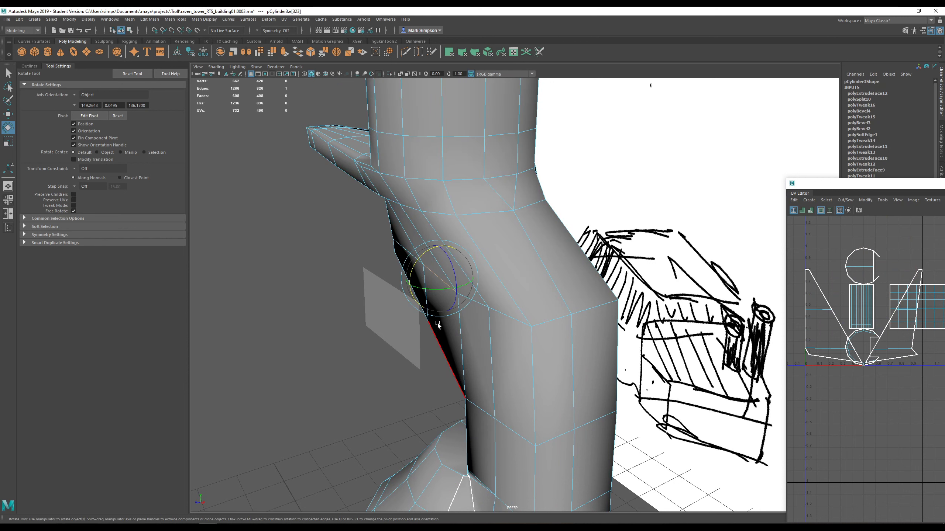
- Move the plane against the face of the shaft's upper bend, to Z 0.522
{"action": "left_click", "coordinate": [385, 318]}
{"action": "key", "text": "w"}
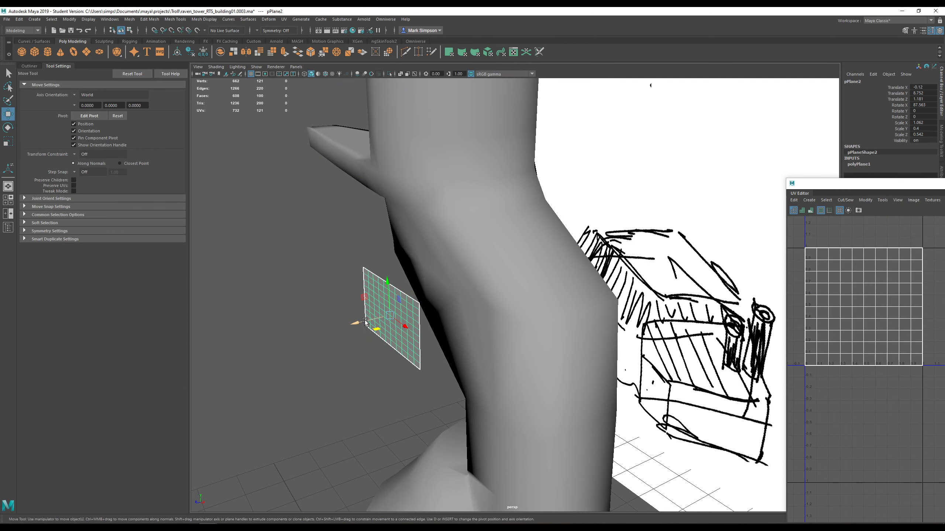
{"action": "left_click_drag", "start_coordinate": [365, 320], "coordinate": [440, 313]}
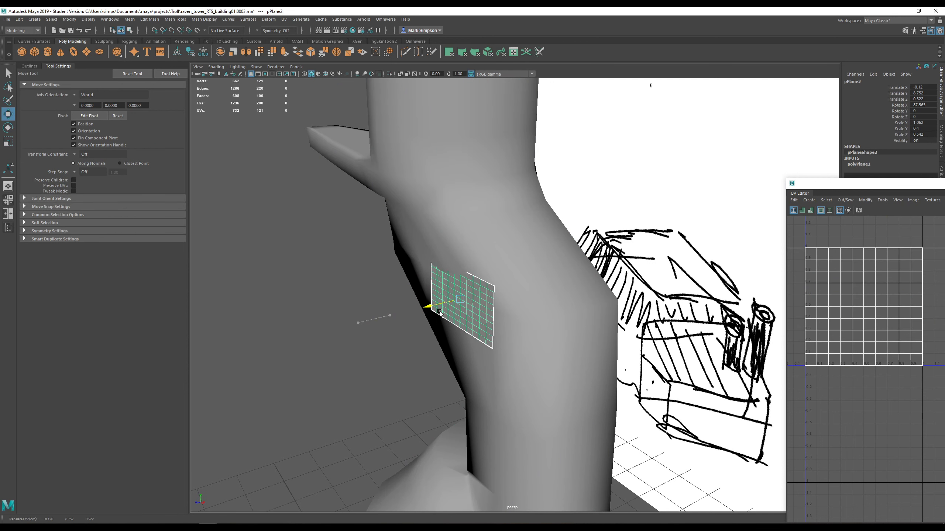
{"action": "left_click_drag", "start_coordinate": [532, 335], "coordinate": [536, 300], "text": "alt"}
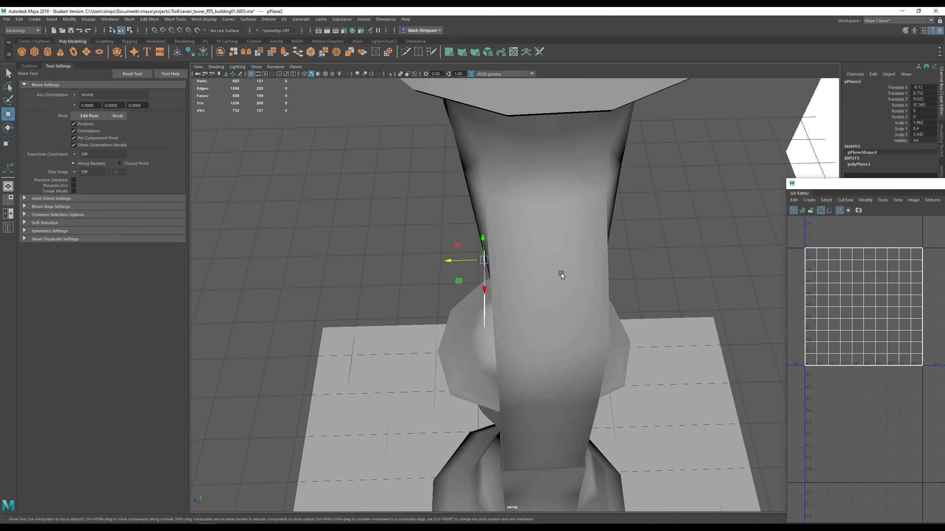
{"action": "left_click_drag", "start_coordinate": [556, 292], "coordinate": [545, 316], "text": "alt"}
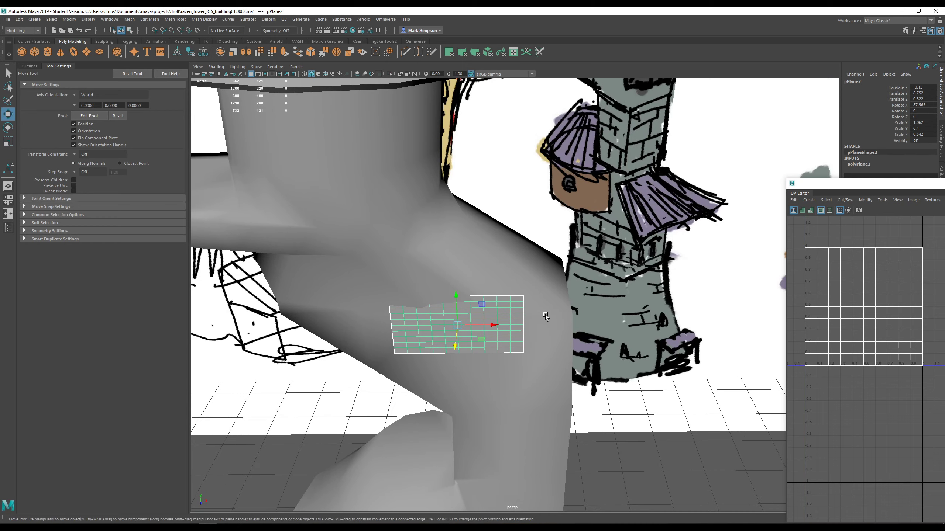
{"action": "left_click_drag", "start_coordinate": [494, 265], "coordinate": [484, 255], "text": "alt"}
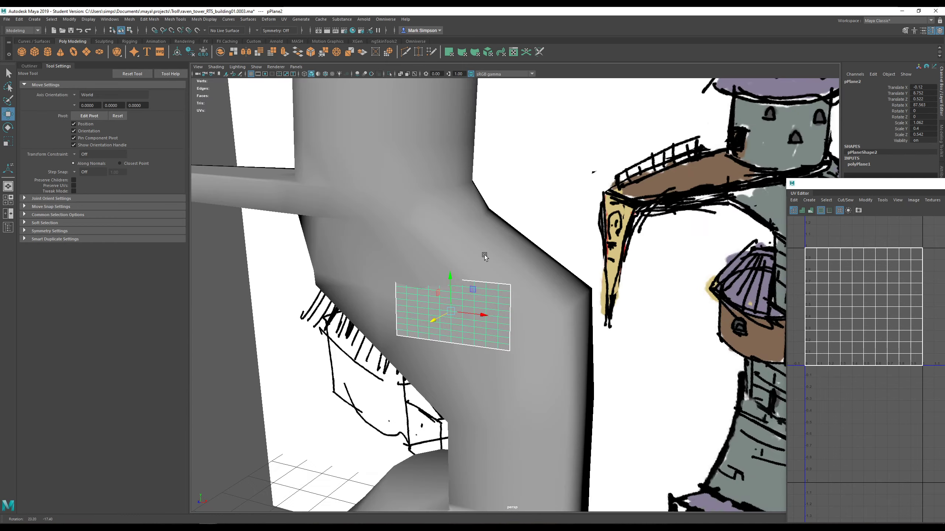
- Examine the side turret, lower shaft and whole tower against the concept art
{"action": "scroll", "coordinate": [487, 306], "scroll_direction": "down", "scroll_amount": 5}
{"action": "middle_click_drag", "start_coordinate": [552, 305], "coordinate": [501, 239], "text": "alt"}
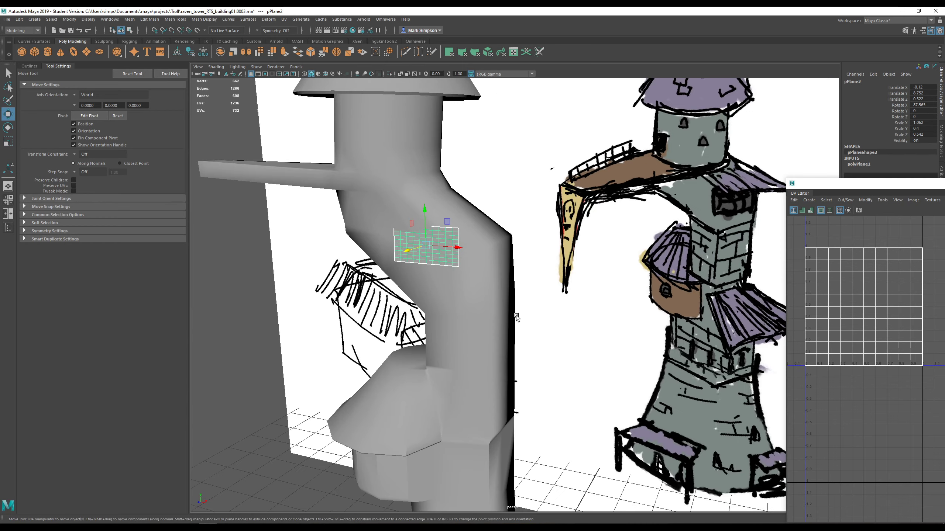
{"action": "middle_click_drag", "start_coordinate": [516, 315], "coordinate": [512, 223], "text": "alt"}
{"action": "middle_click_drag", "start_coordinate": [501, 348], "coordinate": [559, 226], "text": "alt"}
{"action": "scroll", "coordinate": [445, 309], "scroll_direction": "up", "scroll_amount": 5}
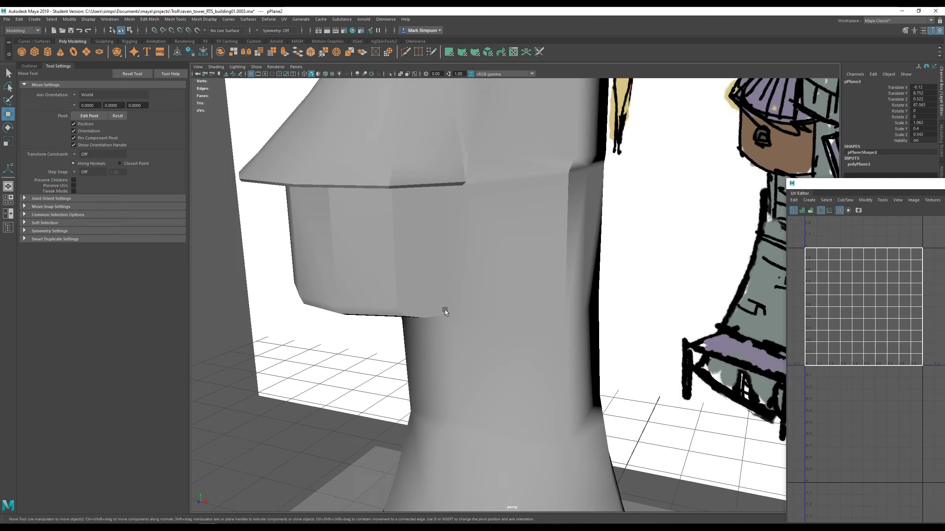
{"action": "left_click_drag", "start_coordinate": [444, 310], "coordinate": [544, 262], "text": "alt"}
{"action": "left_click", "coordinate": [332, 244]}
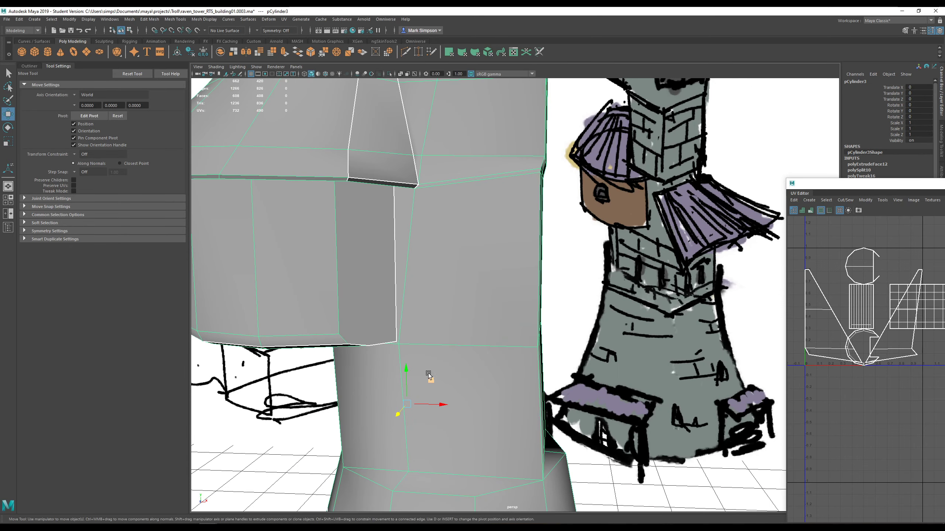
{"action": "scroll", "coordinate": [428, 373], "scroll_direction": "down", "scroll_amount": 5}
{"action": "left_click_drag", "start_coordinate": [429, 374], "coordinate": [507, 387], "text": "alt"}
{"action": "scroll", "coordinate": [523, 358], "scroll_direction": "down", "scroll_amount": 3}
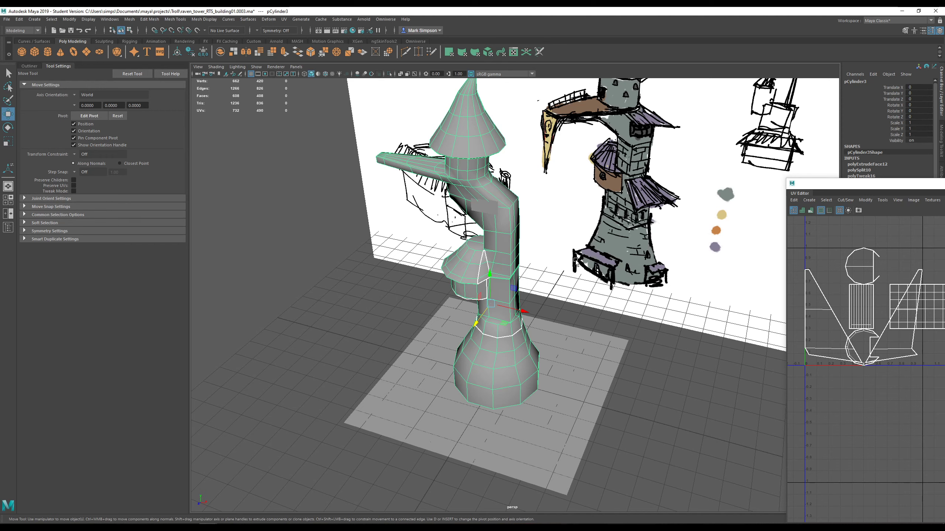
{"action": "left_click_drag", "start_coordinate": [483, 233], "coordinate": [547, 234], "text": "alt"}
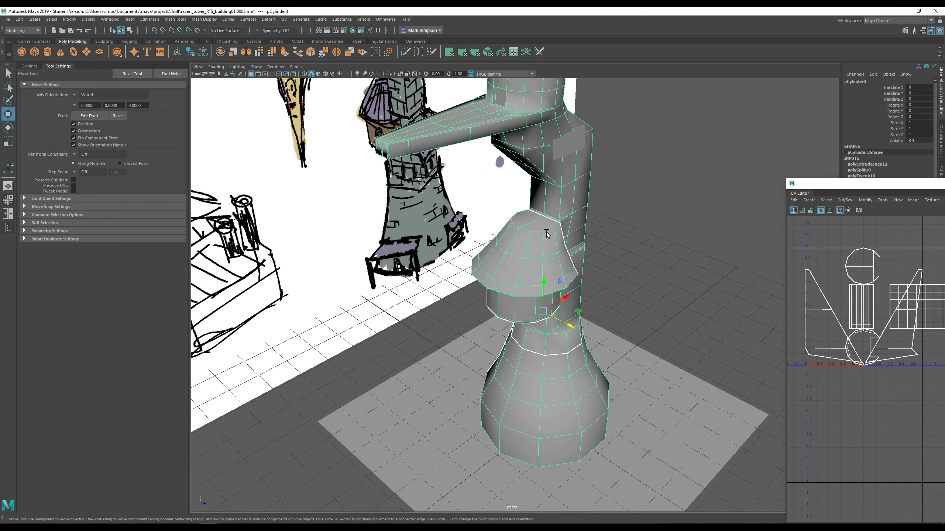
- Select the single tower face where the perch meets the shaft below the main roof
{"action": "right_click_drag", "start_coordinate": [502, 96], "coordinate": [503, 119]}
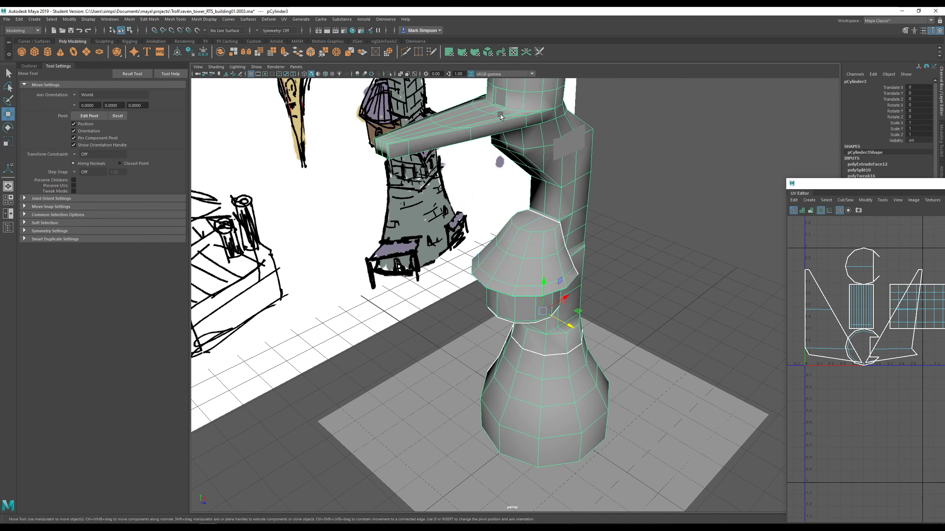
{"action": "left_click", "coordinate": [501, 98]}
{"action": "mouse_move", "coordinate": [518, 108]}
{"action": "left_mouse_down", "text": "alt"}
{"action": "mouse_move", "coordinate": [614, 295]}
{"action": "mouse_move", "coordinate": [605, 301]}
{"action": "mouse_move", "coordinate": [625, 184]}
{"action": "left_mouse_up", "text": "alt"}
{"action": "left_click_drag", "start_coordinate": [531, 176], "coordinate": [491, 180], "text": "alt"}
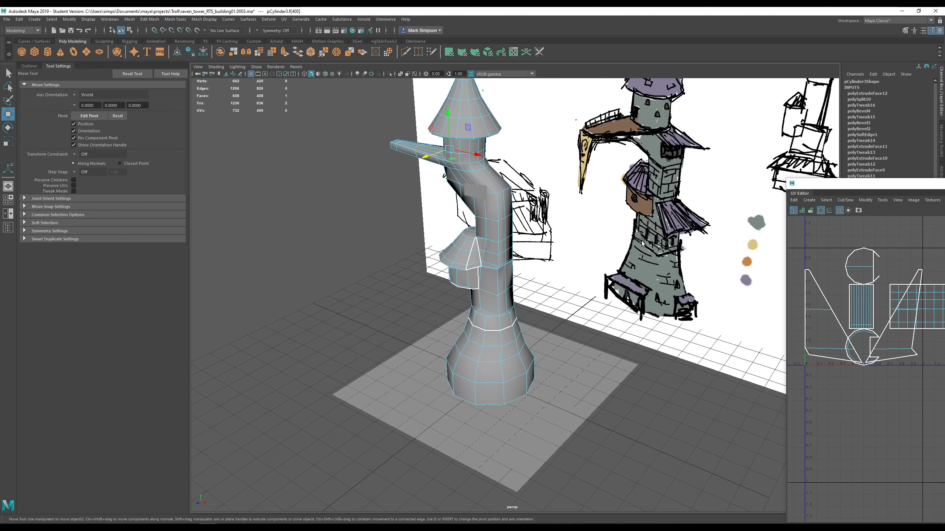
{"action": "mouse_move", "coordinate": [642, 242]}
{"action": "left_mouse_down", "text": "alt"}
{"action": "mouse_move", "coordinate": [583, 264]}
{"action": "mouse_move", "coordinate": [662, 264]}
{"action": "left_mouse_up", "text": "alt"}
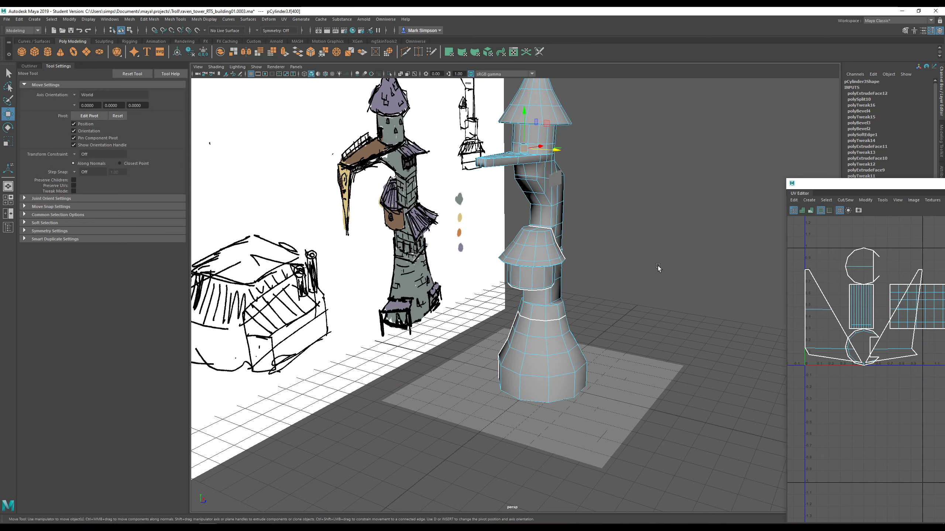
{"action": "scroll", "coordinate": [656, 267], "scroll_direction": "up", "scroll_amount": 4}
{"action": "middle_click_drag", "start_coordinate": [636, 262], "coordinate": [624, 337], "text": "alt"}
{"action": "scroll", "coordinate": [622, 318], "scroll_direction": "down", "scroll_amount": 4}
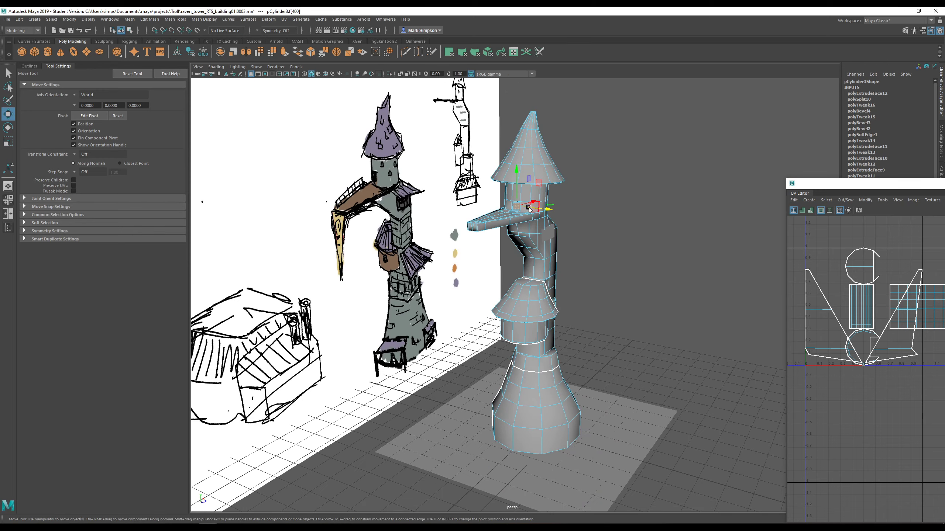
- Examine the doorway face above the perch and the surrounding tower, ending with nothing selected
{"action": "left_click_drag", "start_coordinate": [520, 197], "coordinate": [546, 246], "text": "alt"}
{"action": "scroll", "coordinate": [508, 231], "scroll_direction": "up", "scroll_amount": 5}
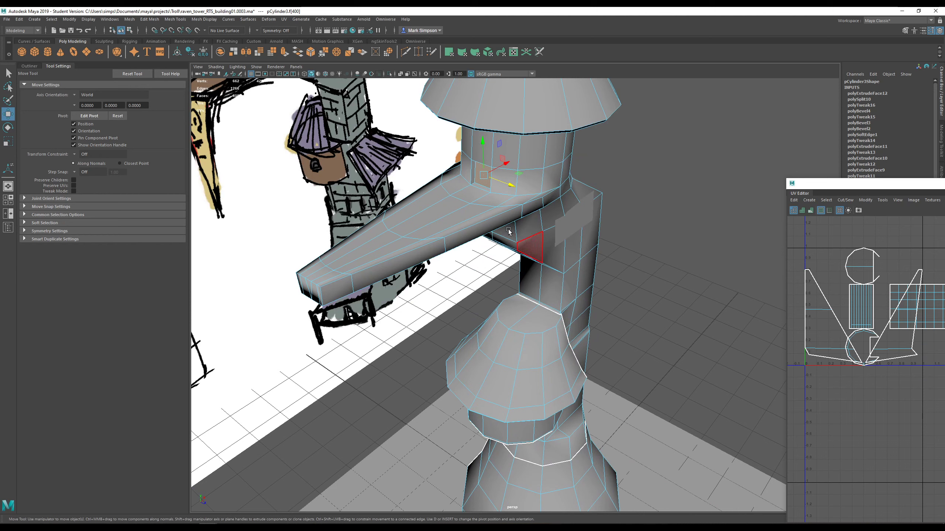
{"action": "left_click", "coordinate": [485, 189]}
{"action": "left_click_drag", "start_coordinate": [485, 189], "coordinate": [509, 316], "text": "alt"}
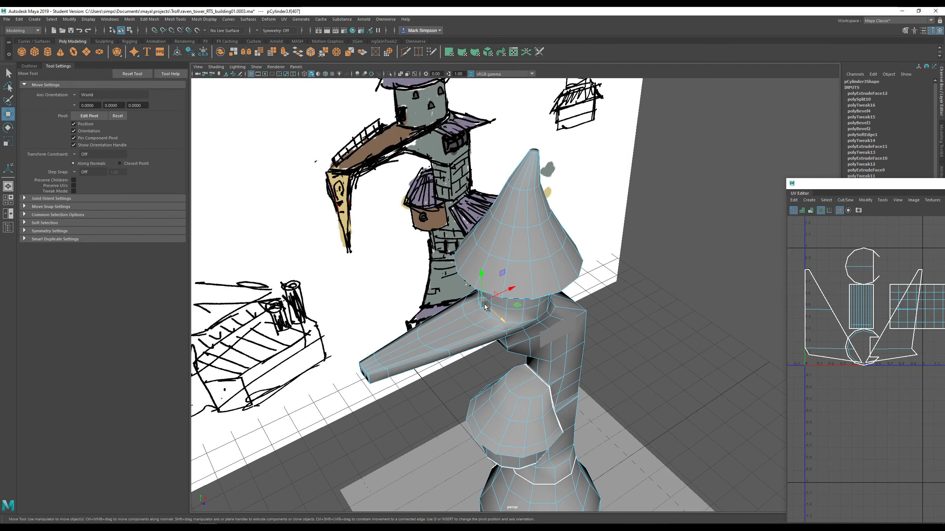
{"action": "scroll", "coordinate": [554, 363], "scroll_direction": "down", "scroll_amount": 3}
{"action": "left_click_drag", "start_coordinate": [583, 363], "coordinate": [587, 272], "text": "alt"}
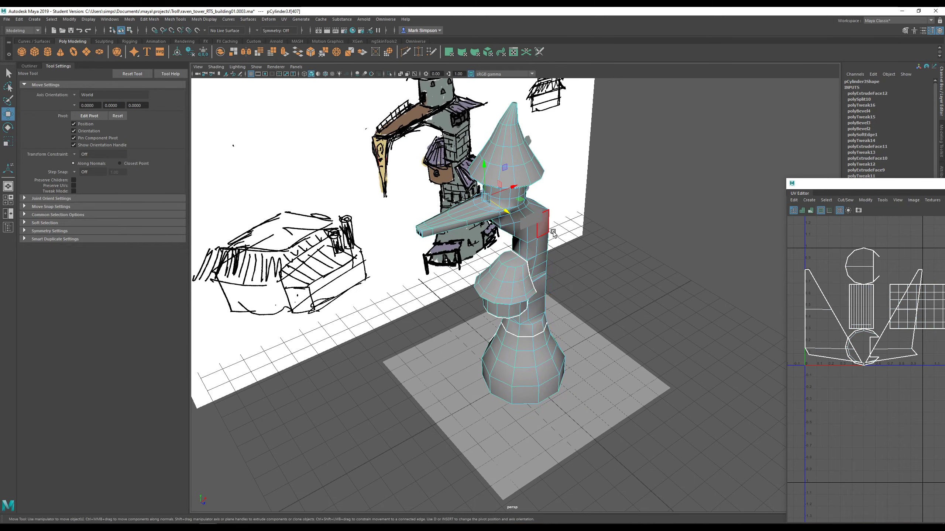
{"action": "left_click", "coordinate": [702, 341]}
{"action": "mouse_move", "coordinate": [702, 341]}
{"action": "left_mouse_down", "text": "alt"}
{"action": "mouse_move", "coordinate": [670, 347]}
{"action": "mouse_move", "coordinate": [683, 334]}
{"action": "left_mouse_up", "text": "alt"}
{"action": "scroll", "coordinate": [667, 345], "scroll_direction": "down", "scroll_amount": 2}
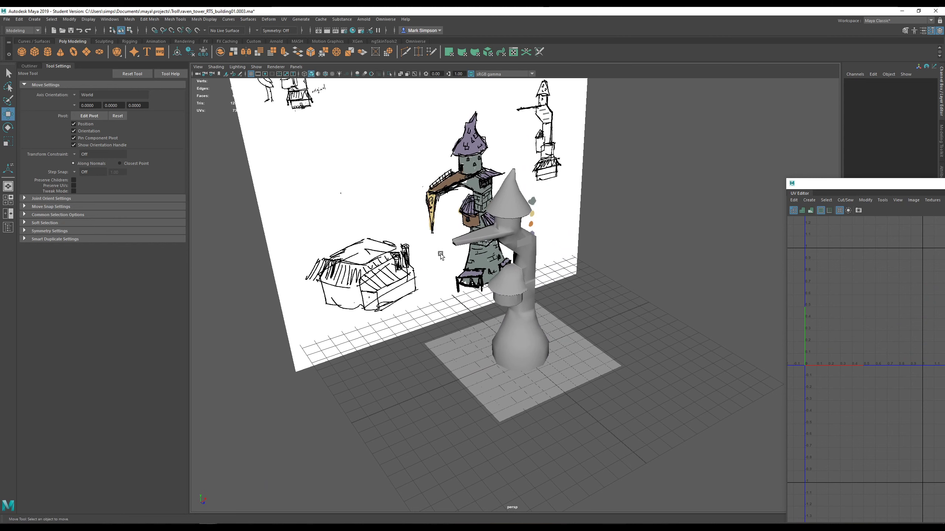
- Duplicate the small plane from the shaft's bend out to X -4.788 and set its rotation to 0 on X and 90 on Z
{"action": "scroll", "coordinate": [514, 229], "scroll_direction": "up", "scroll_amount": 2}
{"action": "left_click", "coordinate": [528, 215]}
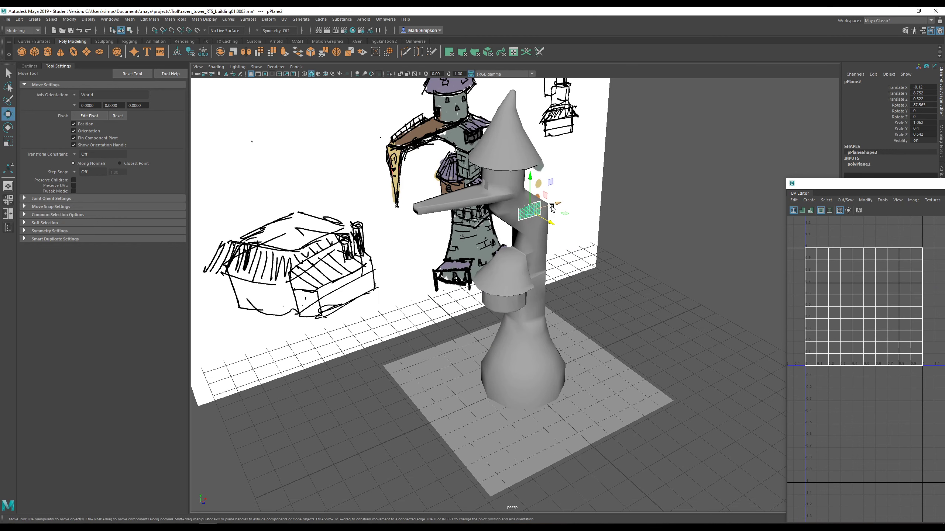
{"action": "left_click_drag", "start_coordinate": [553, 208], "coordinate": [508, 254], "text": "shift"}
{"action": "key", "text": "e"}
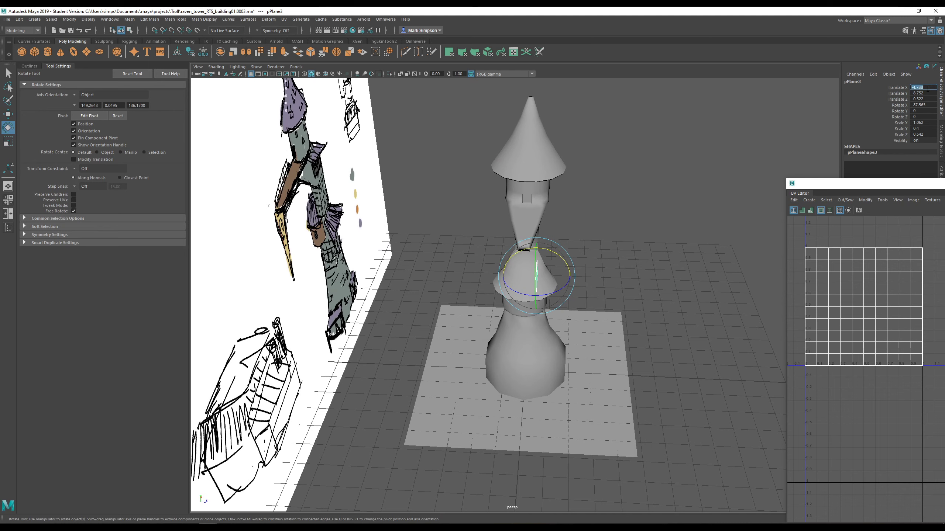
{"action": "left_click", "coordinate": [924, 105]}
{"action": "key", "text": "Return"}
{"action": "mouse_move", "coordinate": [527, 292]}
{"action": "left_mouse_down", "text": "alt"}
{"action": "mouse_move", "coordinate": [540, 281]}
{"action": "mouse_move", "coordinate": [521, 289]}
{"action": "left_mouse_up", "text": "alt"}
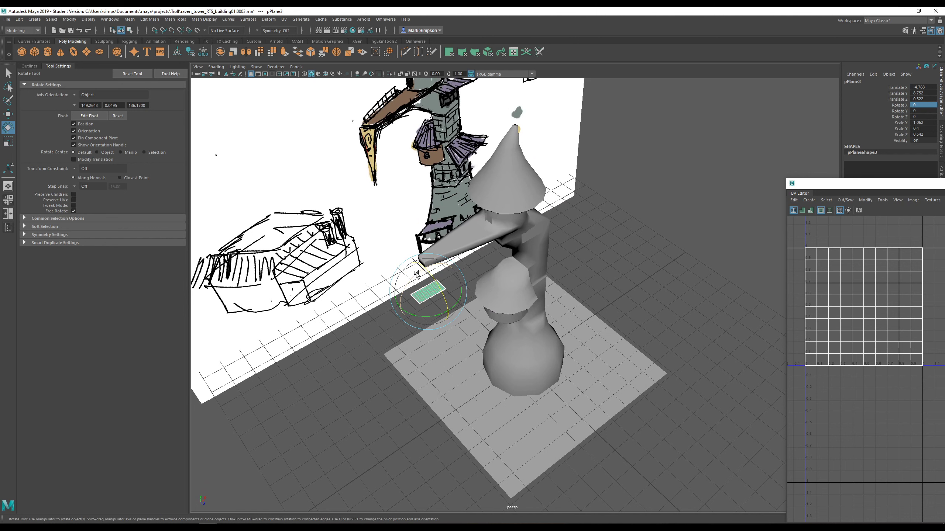
{"action": "left_click_drag", "start_coordinate": [416, 274], "coordinate": [398, 317]}
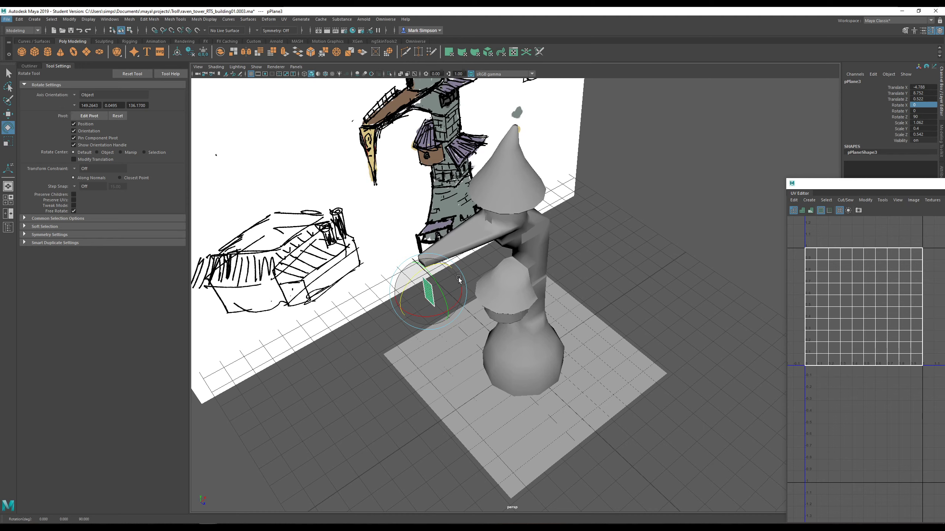
- Move the duplicated plane to the perch's tip, at Y 9.332 and Z 0.082
{"action": "mouse_move", "coordinate": [463, 281]}
{"action": "left_mouse_down", "text": "alt"}
{"action": "mouse_move", "coordinate": [451, 261]}
{"action": "mouse_move", "coordinate": [517, 255]}
{"action": "mouse_move", "coordinate": [507, 259]}
{"action": "left_mouse_up", "text": "alt"}
{"action": "key", "text": "w"}
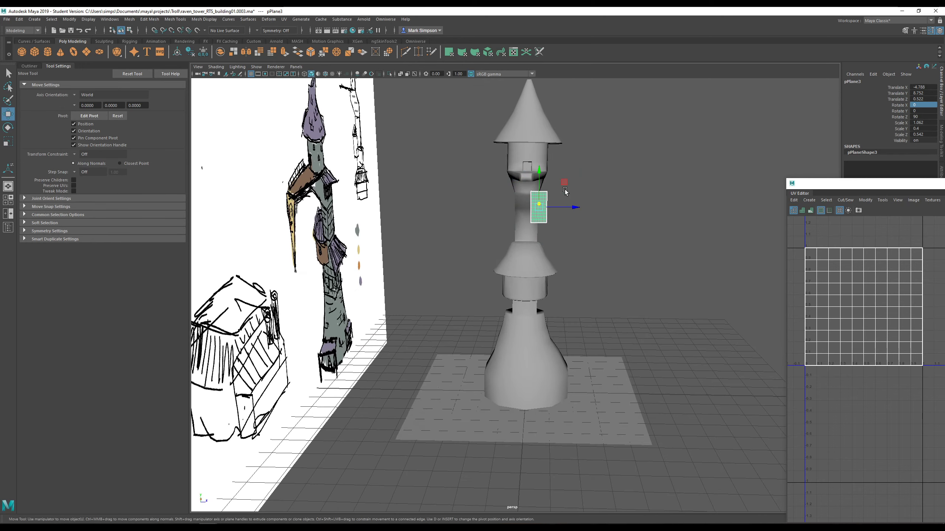
{"action": "left_click_drag", "start_coordinate": [566, 187], "coordinate": [558, 261]}
{"action": "key", "text": "r"}
{"action": "key", "text": "f"}
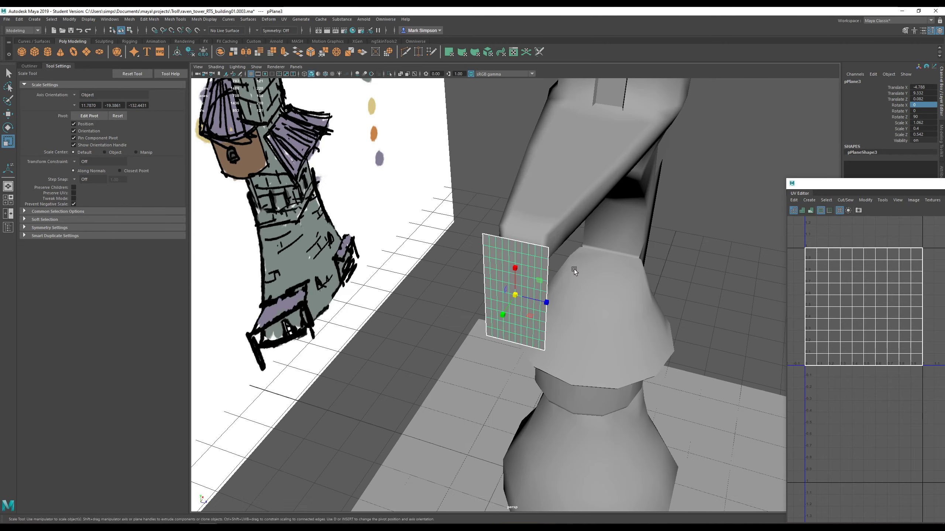
- Look through the duplicated plane's transform and shape attributes for its subdivision settings
{"action": "left_click_drag", "start_coordinate": [870, 182], "coordinate": [838, 290]}
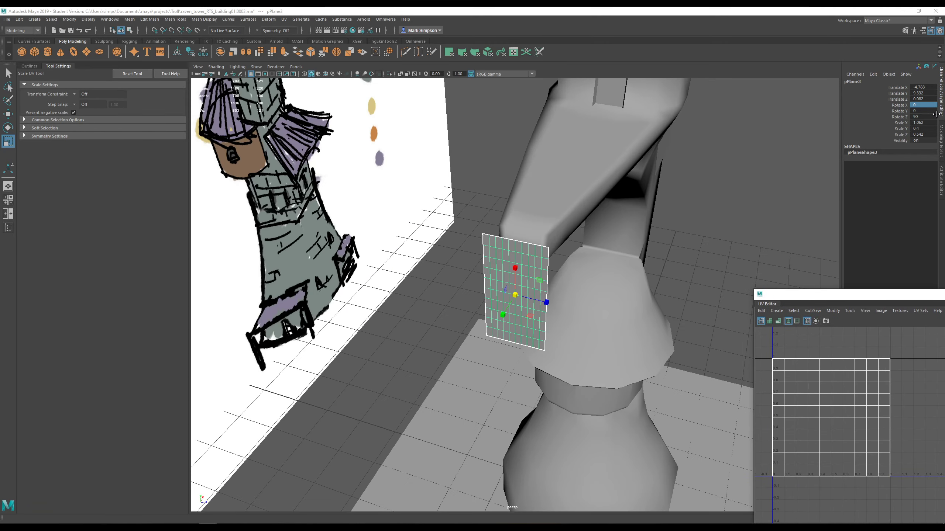
{"action": "left_click", "coordinate": [940, 177]}
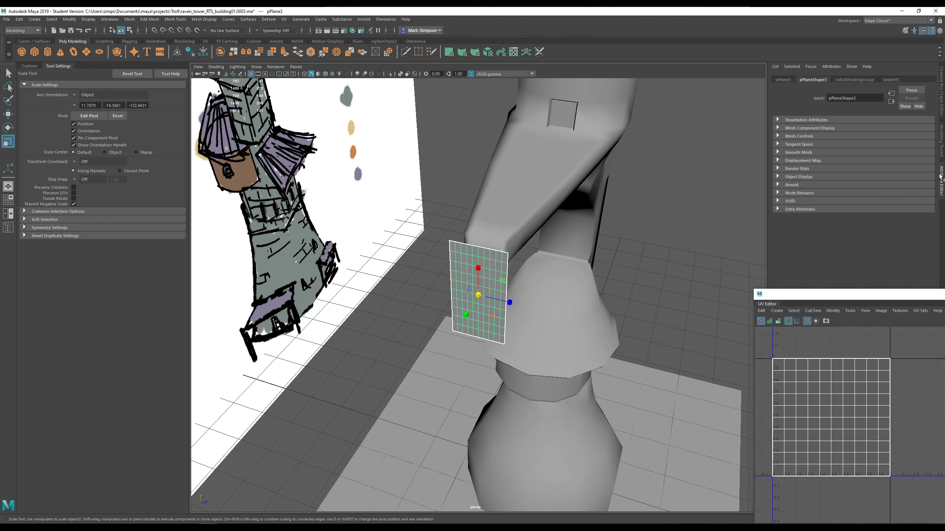
{"action": "left_click", "coordinate": [785, 80]}
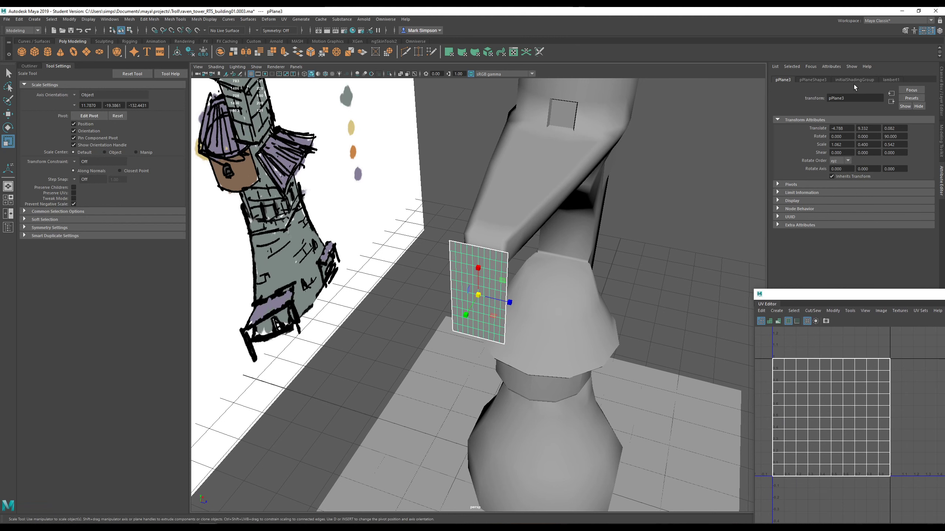
{"action": "left_click", "coordinate": [813, 79]}
{"action": "left_click", "coordinate": [786, 79]}
{"action": "left_click_drag", "start_coordinate": [591, 231], "coordinate": [598, 228], "text": "alt"}
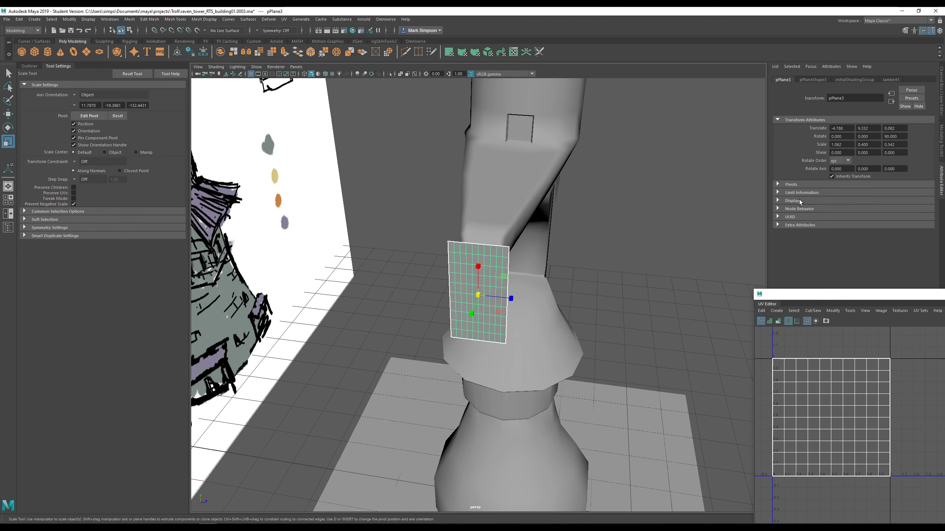
{"action": "left_click", "coordinate": [811, 81]}
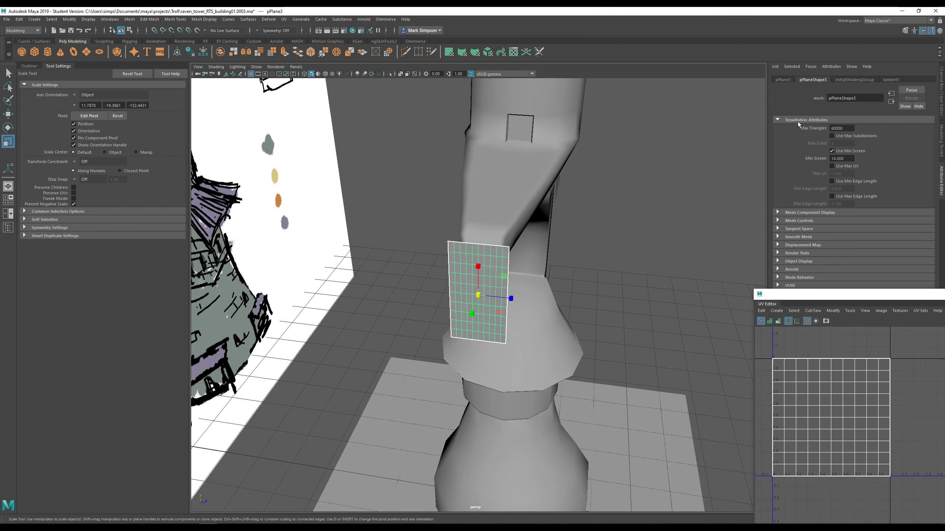
{"action": "left_click", "coordinate": [797, 120]}
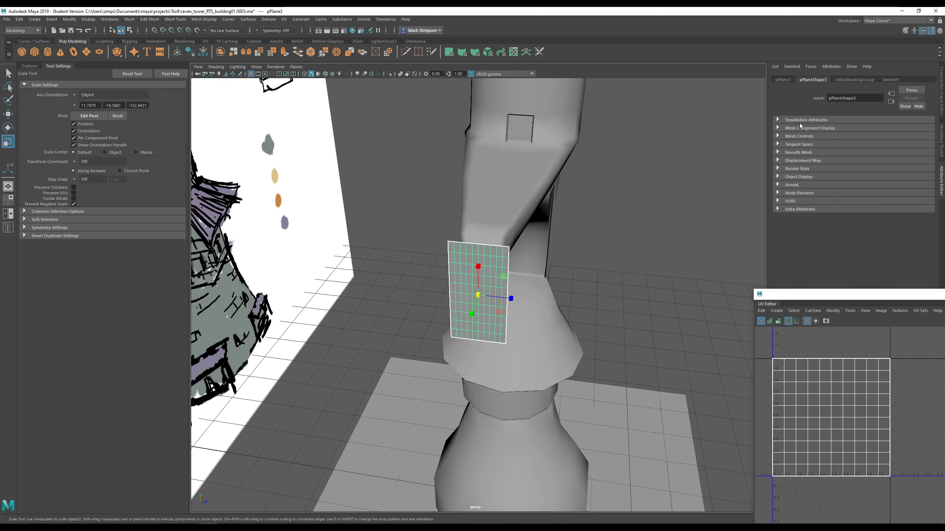
{"action": "left_click", "coordinate": [801, 136]}
{"action": "left_click", "coordinate": [801, 135]}
{"action": "left_click", "coordinate": [919, 106]}
{"action": "double_click", "coordinate": [861, 152]}
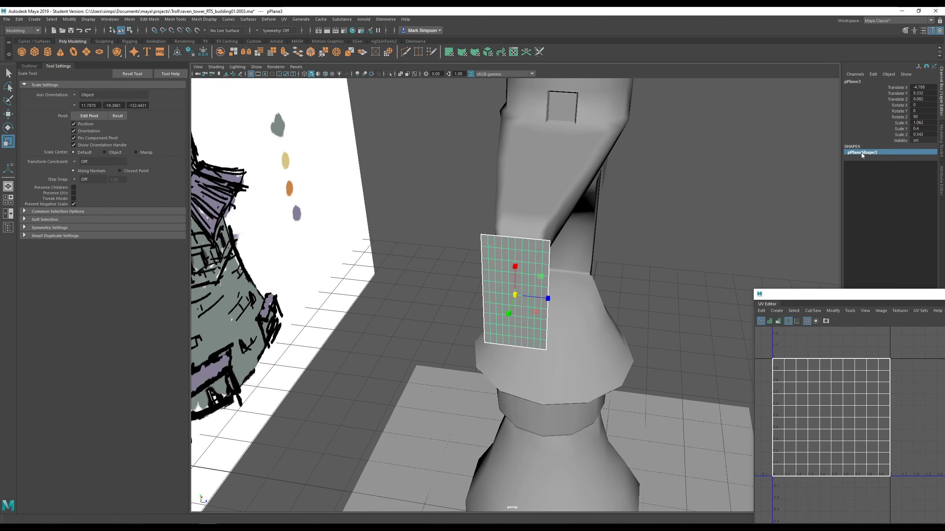
{"action": "left_click", "coordinate": [850, 143]}
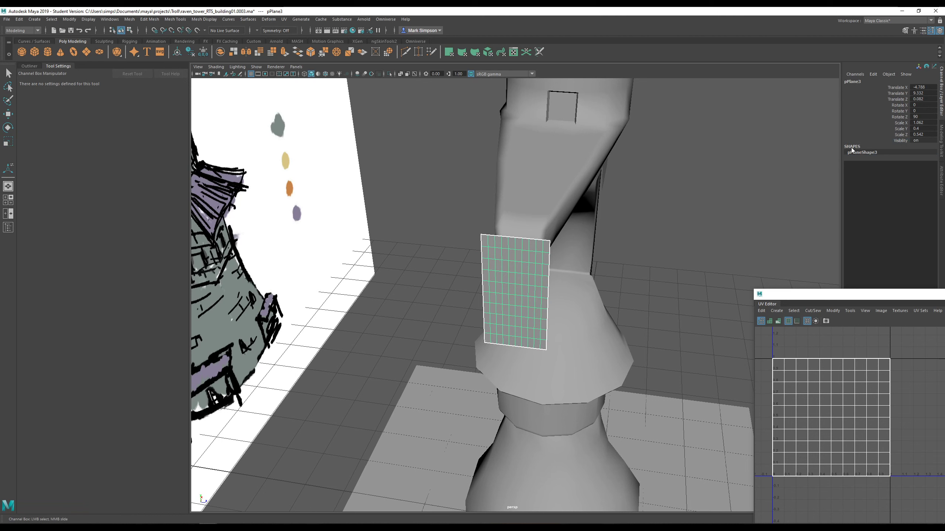
{"action": "double_click", "coordinate": [851, 152]}
- Scale the duplicated plane to 2.166 on X and 0.718 on Z, and lower it to Y 8.812 below the perch's tip
{"action": "key", "text": "r"}
{"action": "left_click_drag", "start_coordinate": [544, 301], "coordinate": [496, 299]}
{"action": "scroll", "coordinate": [497, 298], "scroll_direction": "down", "scroll_amount": 8}
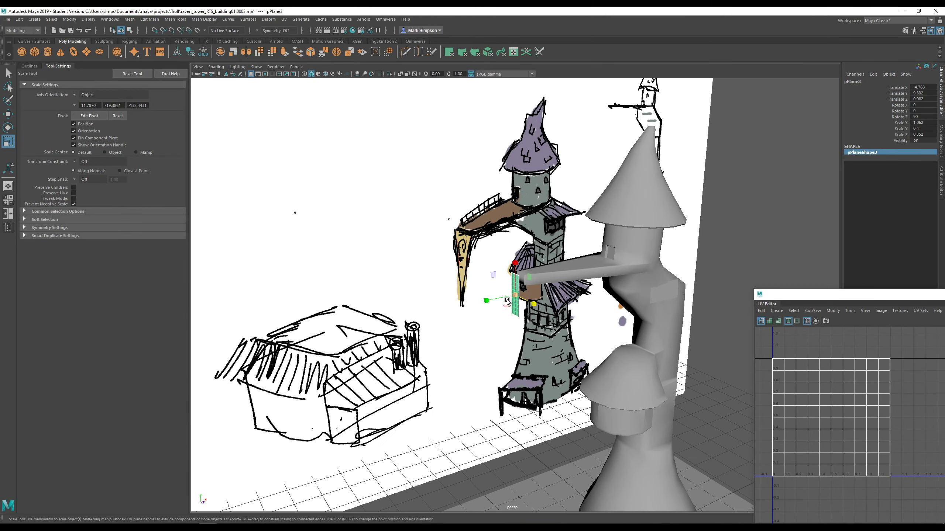
{"action": "key", "text": "w"}
{"action": "left_click_drag", "start_coordinate": [515, 266], "coordinate": [623, 339]}
{"action": "key", "text": "r"}
{"action": "scroll", "coordinate": [597, 327], "scroll_direction": "down", "scroll_amount": 6}
{"action": "scroll", "coordinate": [597, 326], "scroll_direction": "down", "scroll_amount": 5}
{"action": "scroll", "coordinate": [556, 352], "scroll_direction": "up", "scroll_amount": 4}
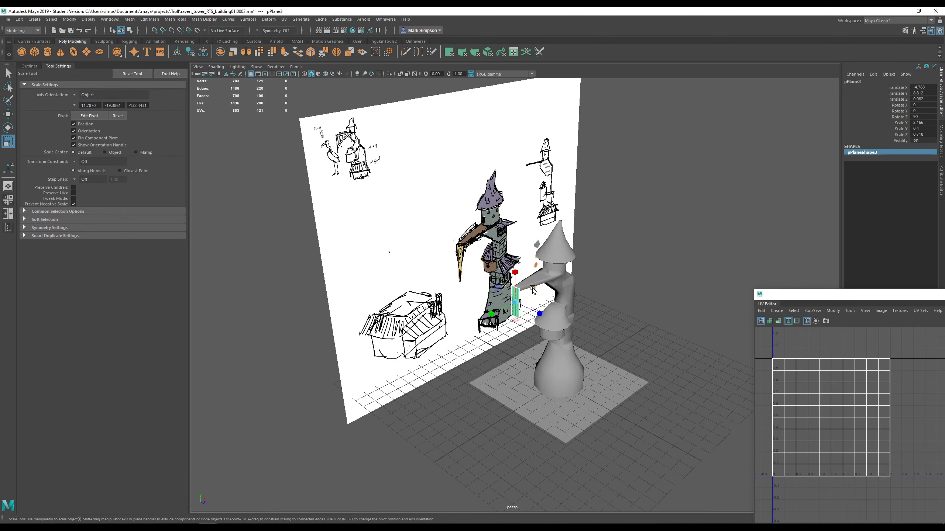
- Place the hanging plane at X -4.657, Y 8.607 against the perch's tip and scale it to 2.454 on X and 0.599 on Z
{"action": "key", "text": "w"}
{"action": "left_click", "coordinate": [516, 275]}
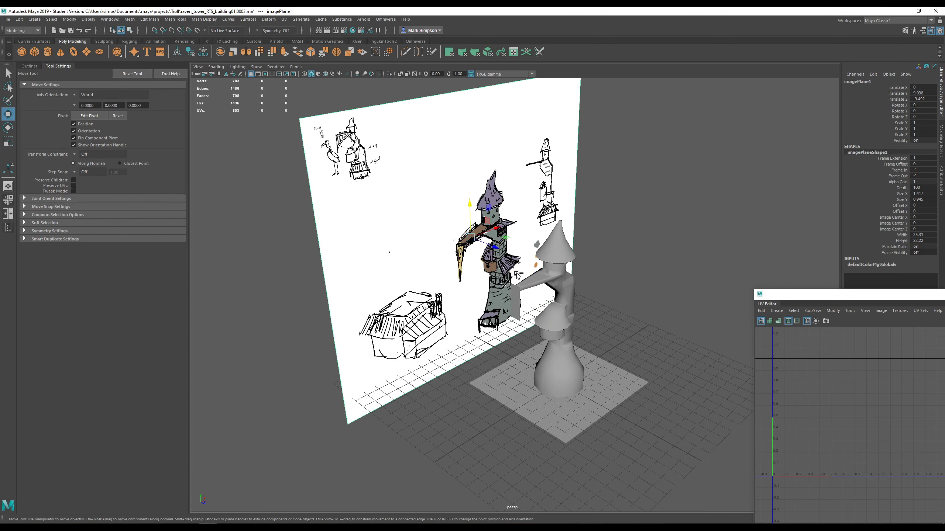
{"action": "key", "text": "ctrl+z"}
{"action": "left_click_drag", "start_coordinate": [516, 273], "coordinate": [516, 277]}
{"action": "scroll", "coordinate": [528, 298], "scroll_direction": "up", "scroll_amount": 4}
{"action": "key", "text": "r"}
{"action": "left_click_drag", "start_coordinate": [538, 320], "coordinate": [539, 321]}
{"action": "left_click_drag", "start_coordinate": [538, 321], "coordinate": [547, 340], "text": "alt"}
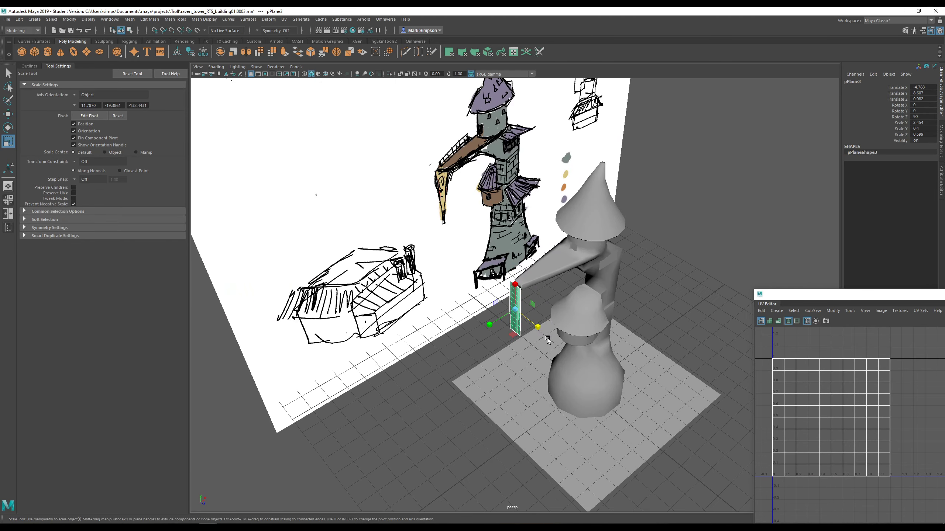
{"action": "key", "text": "w"}
{"action": "left_click_drag", "start_coordinate": [537, 298], "coordinate": [598, 284]}
- Scale the edges at the perch's tip along Z
{"action": "scroll", "coordinate": [559, 299], "scroll_direction": "up", "scroll_amount": 5}
{"action": "left_click", "coordinate": [542, 253]}
{"action": "mouse_move", "coordinate": [592, 274]}
{"action": "right_mouse_down"}
{"action": "mouse_move", "coordinate": [575, 268]}
{"action": "mouse_move", "coordinate": [585, 258]}
{"action": "right_mouse_up"}
{"action": "left_click", "coordinate": [592, 295]}
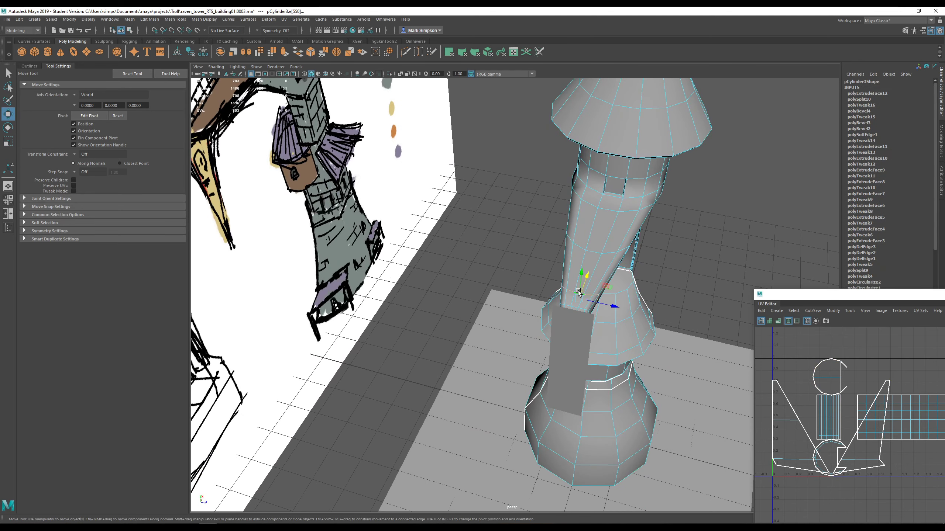
{"action": "key", "text": "r"}
{"action": "left_click_drag", "start_coordinate": [614, 306], "coordinate": [584, 326]}
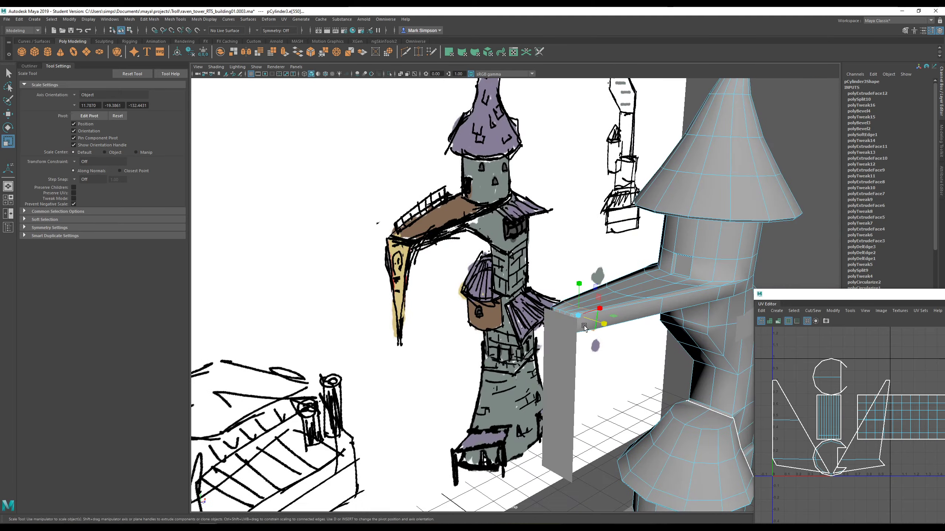
- Delete the duplicated plane hanging from the perch's tip
{"action": "left_click", "coordinate": [563, 340]}
{"action": "mouse_move", "coordinate": [563, 340]}
{"action": "right_mouse_down"}
{"action": "mouse_move", "coordinate": [580, 327]}
{"action": "mouse_move", "coordinate": [568, 352]}
{"action": "right_mouse_up"}
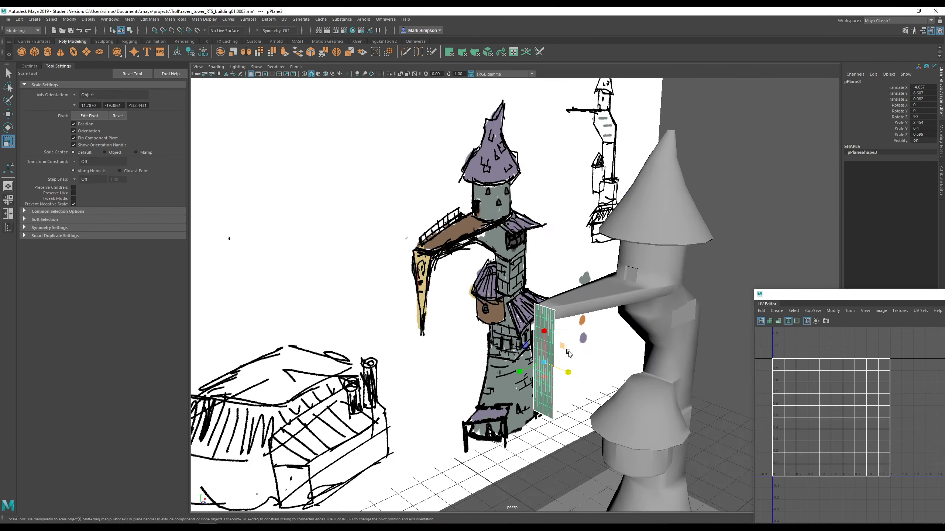
{"action": "left_click_drag", "start_coordinate": [569, 351], "coordinate": [522, 305], "text": "alt"}
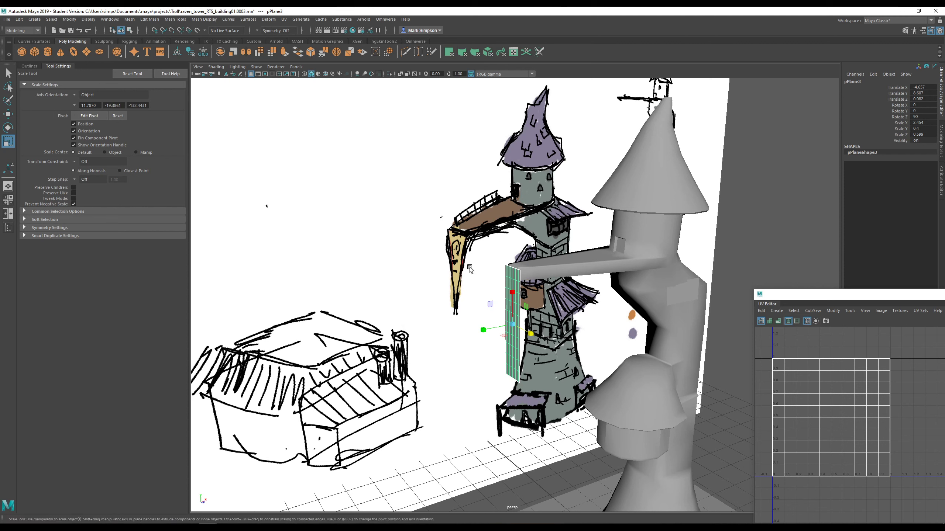
{"action": "left_click", "coordinate": [571, 322]}
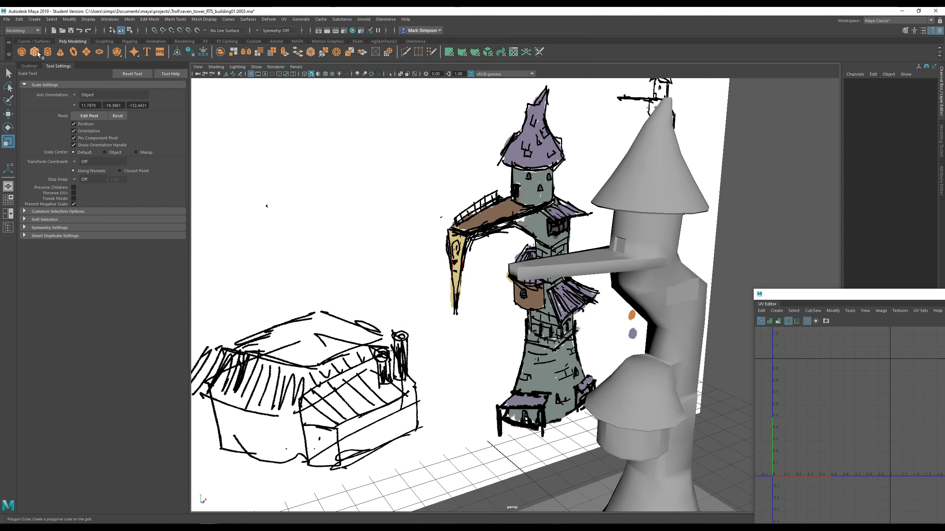
- Create a polygon plane with 1 width and 1 height subdivision, and move it near the perch's tip to X -5.281, Y 9.521
{"action": "left_click", "coordinate": [86, 53]}
{"action": "scroll", "coordinate": [640, 371], "scroll_direction": "down", "scroll_amount": 8}
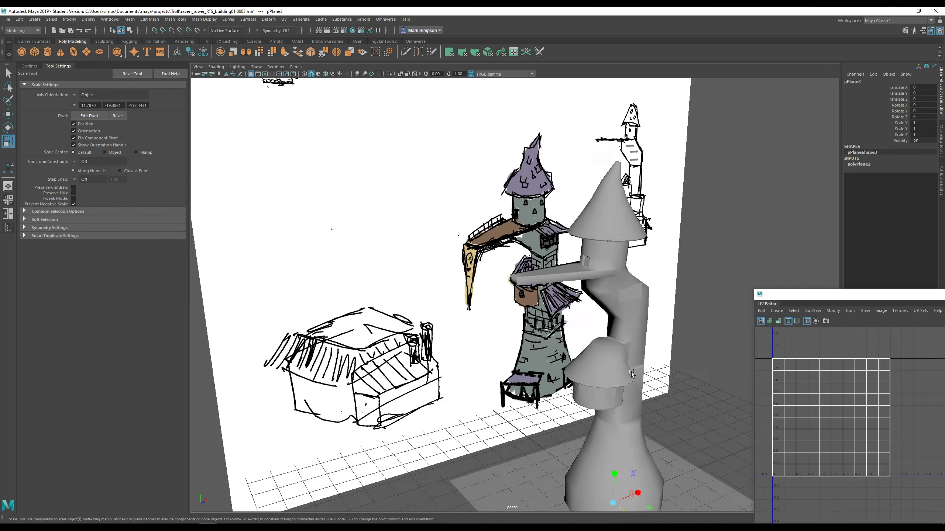
{"action": "left_click", "coordinate": [860, 165]}
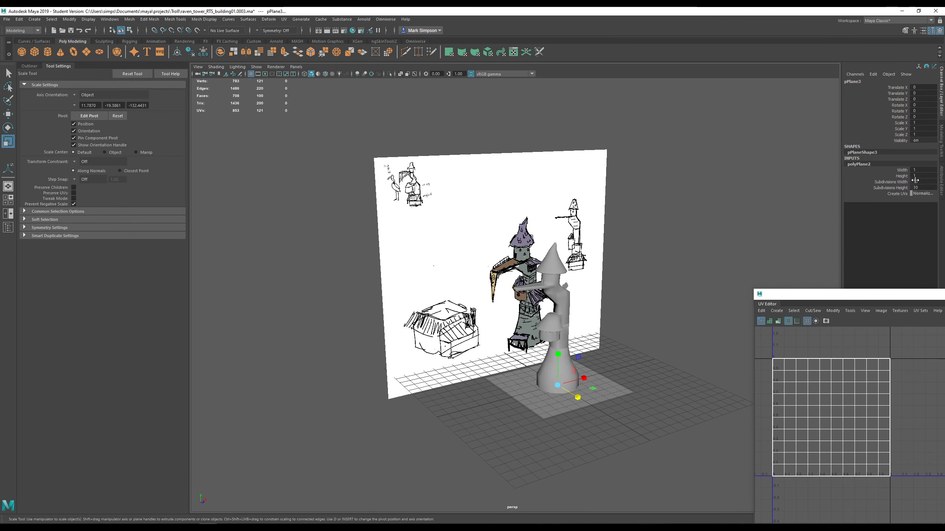
{"action": "mouse_move", "coordinate": [910, 182]}
{"action": "left_mouse_down"}
{"action": "mouse_move", "coordinate": [892, 183]}
{"action": "mouse_move", "coordinate": [902, 188]}
{"action": "left_mouse_up"}
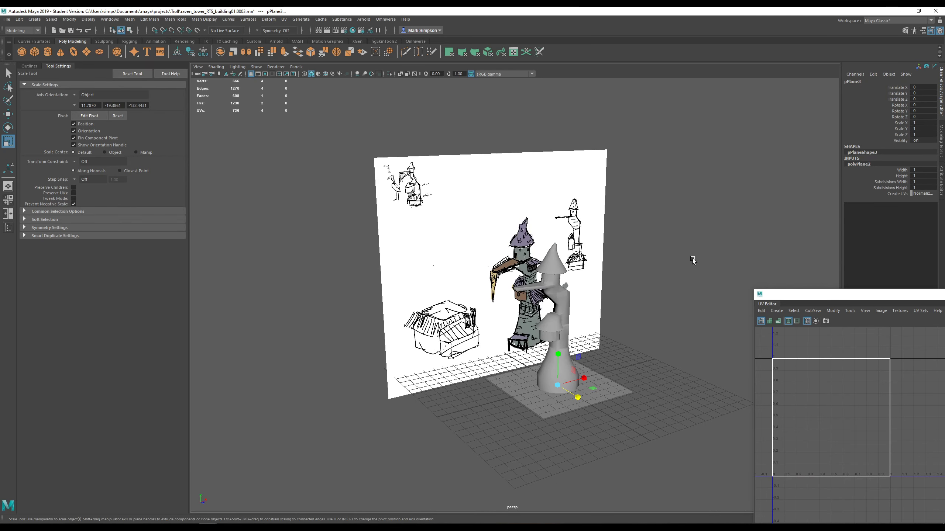
{"action": "key", "text": "w"}
{"action": "left_click_drag", "start_coordinate": [558, 363], "coordinate": [520, 289]}
- Try 9 height subdivisions on the new plane, and set them back to 1
{"action": "left_click_drag", "start_coordinate": [911, 189], "coordinate": [909, 189], "text": "ctrl"}
{"action": "key", "text": "f"}
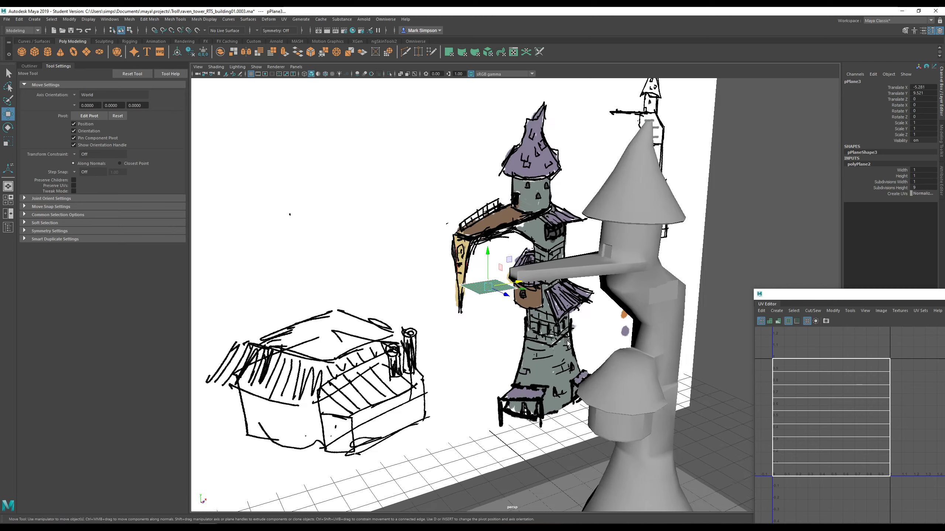
{"action": "left_click", "coordinate": [914, 186]}
{"action": "type", "text": "1"}
{"action": "key", "text": "Return"}
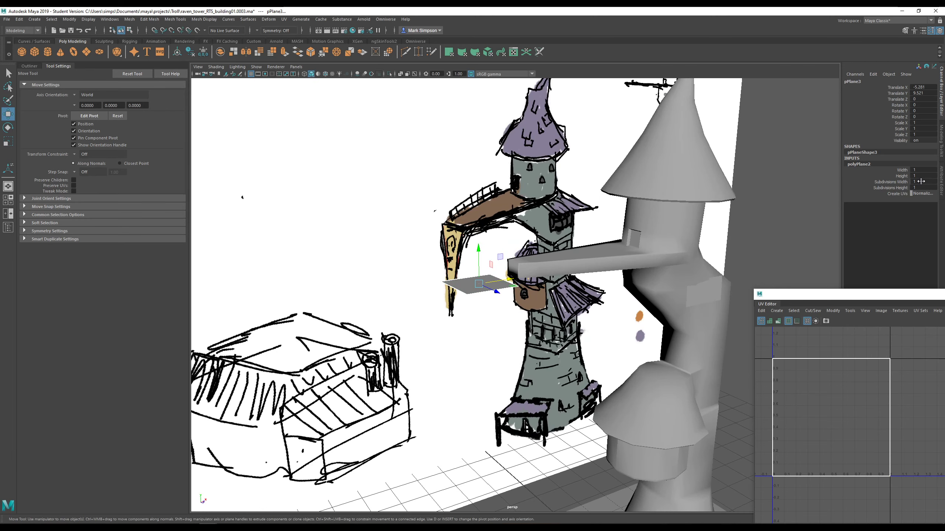
- Rotate the new plane upright to 90 degrees about Z and set its width subdivisions to 4
{"action": "left_click_drag", "start_coordinate": [920, 181], "coordinate": [926, 181], "text": "ctrl"}
{"action": "key", "text": "e"}
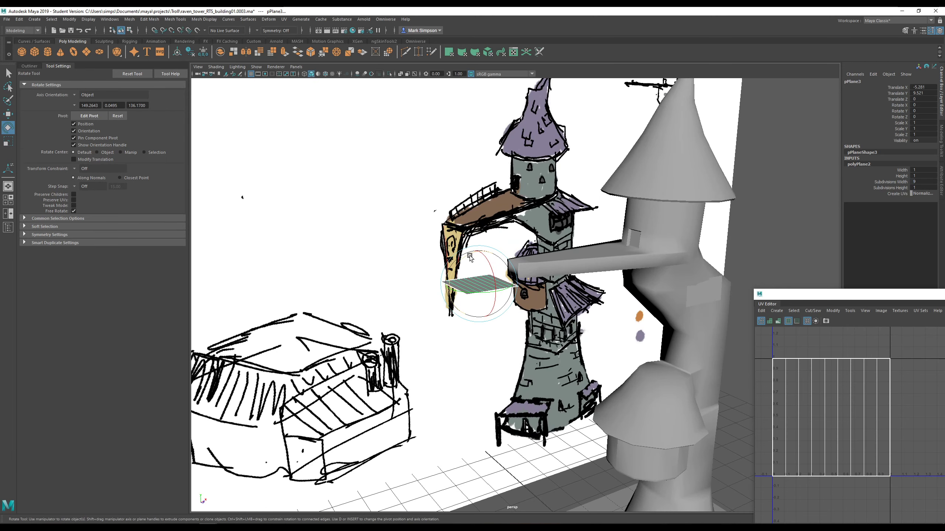
{"action": "left_click_drag", "start_coordinate": [470, 255], "coordinate": [595, 311]}
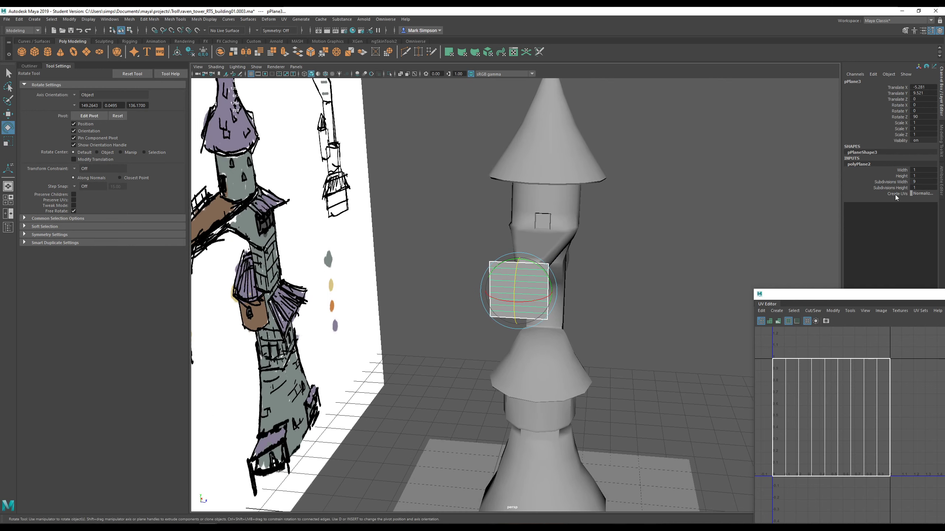
{"action": "left_click_drag", "start_coordinate": [913, 182], "coordinate": [899, 181]}
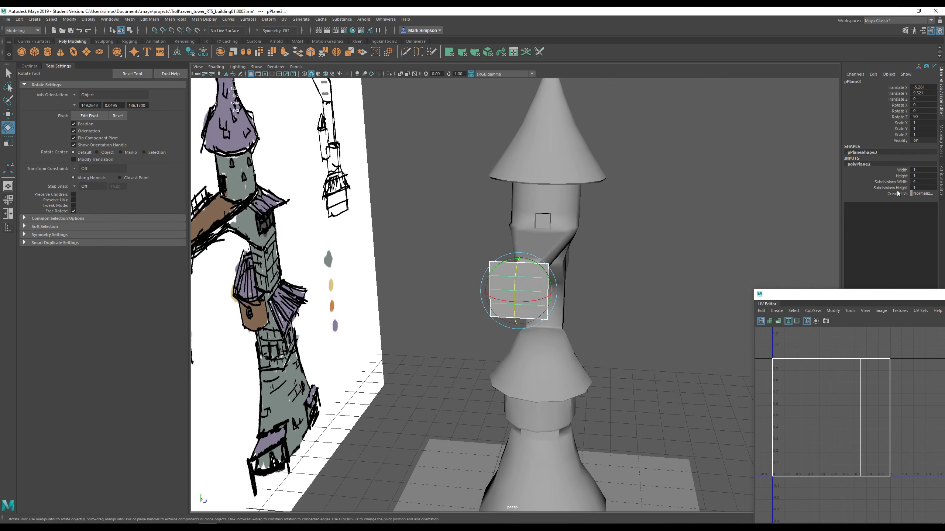
- Move the upright plane against the perch's tip at about X -4.494 and scale it into a narrow hanging strip
{"action": "key", "text": "w"}
{"action": "left_click_drag", "start_coordinate": [586, 312], "coordinate": [524, 330], "text": "alt"}
{"action": "left_click_drag", "start_coordinate": [509, 296], "coordinate": [544, 283]}
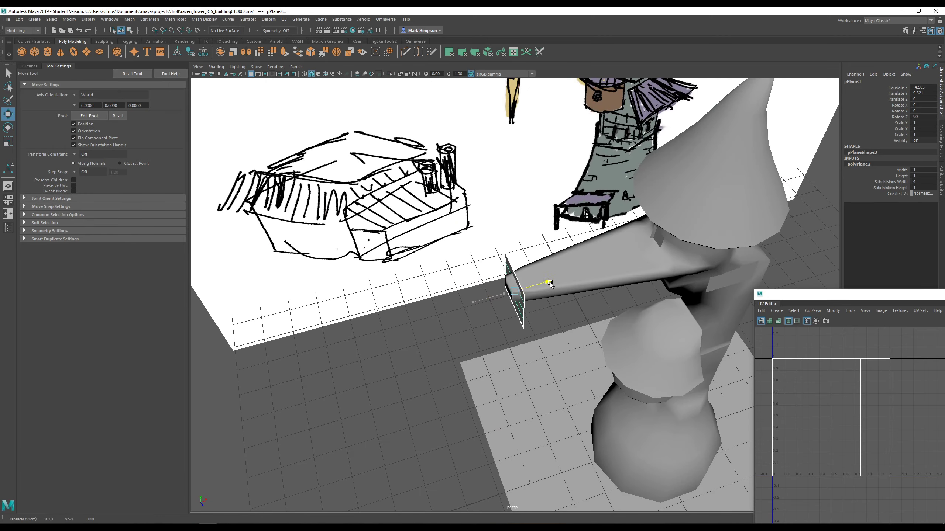
{"action": "key", "text": "r"}
{"action": "left_click_drag", "start_coordinate": [568, 322], "coordinate": [615, 292], "text": "alt"}
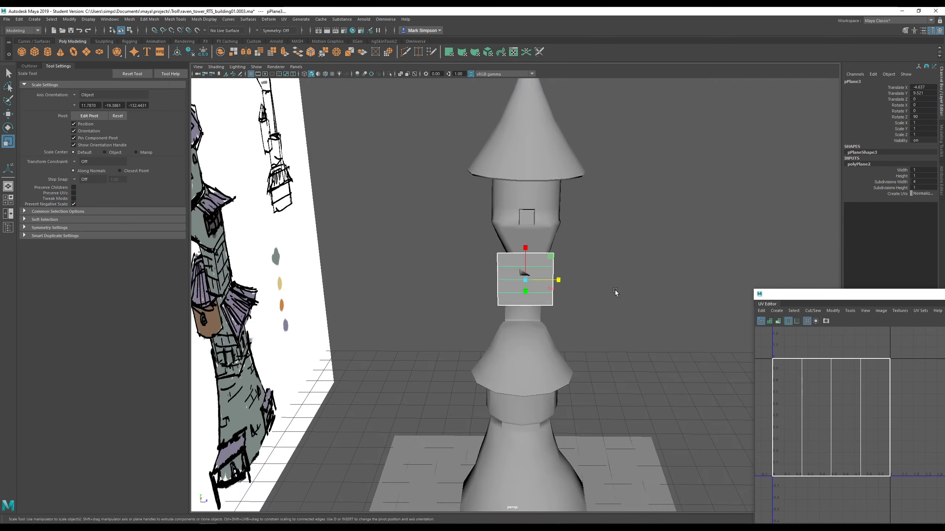
{"action": "left_click_drag", "start_coordinate": [557, 282], "coordinate": [544, 304]}
{"action": "key", "text": "w"}
{"action": "left_click_drag", "start_coordinate": [543, 304], "coordinate": [531, 253], "text": "alt"}
- Scale the banner plane's lower vertex rows narrower across its width and move them down
{"action": "right_click_drag", "start_coordinate": [525, 290], "coordinate": [499, 290]}
{"action": "left_click_drag", "start_coordinate": [545, 309], "coordinate": [554, 325], "text": "alt"}
{"action": "left_click_drag", "start_coordinate": [527, 265], "coordinate": [554, 350]}
{"action": "key", "text": "r"}
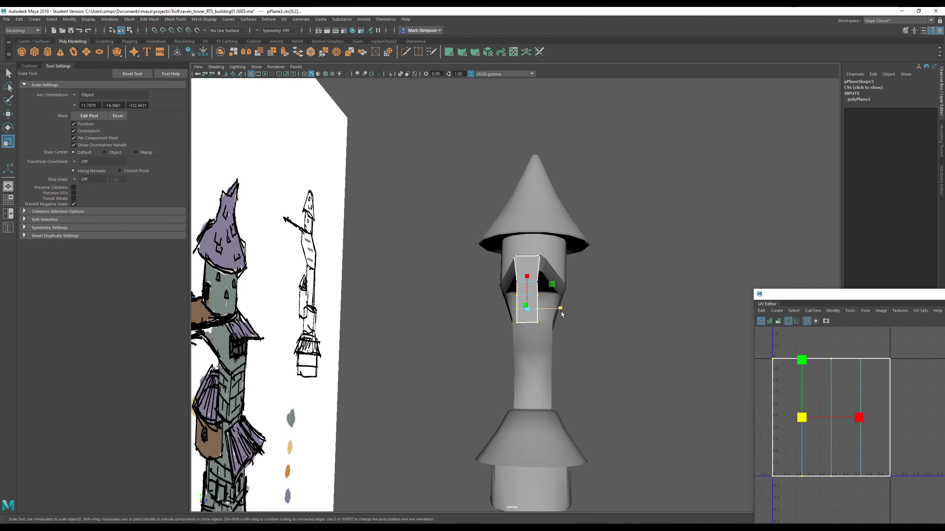
{"action": "key", "text": "w"}
{"action": "left_click_drag", "start_coordinate": [527, 275], "coordinate": [529, 284]}
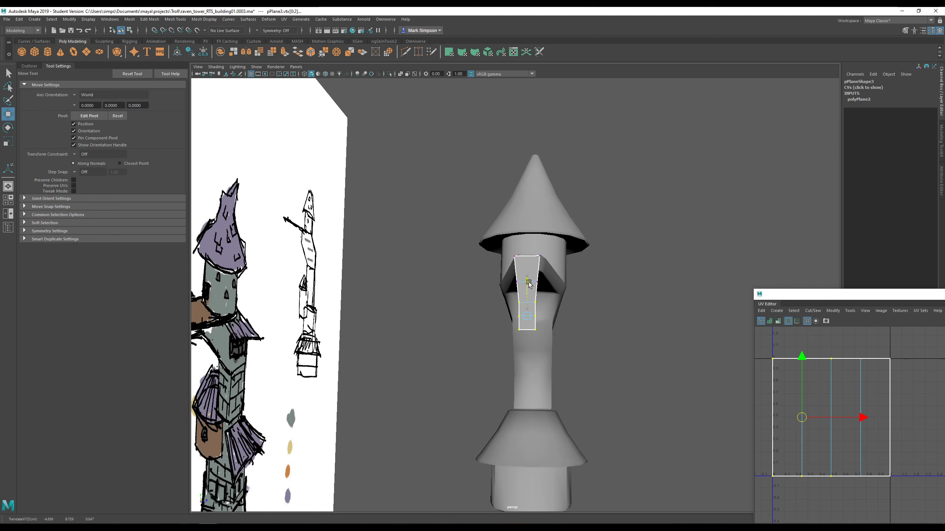
- Narrow the banner's bottom vertex rows further so the strip tapers to a pointed tip
{"action": "left_click_drag", "start_coordinate": [509, 323], "coordinate": [557, 323]}
{"action": "key", "text": "r"}
{"action": "key", "text": "w"}
{"action": "key", "text": "r"}
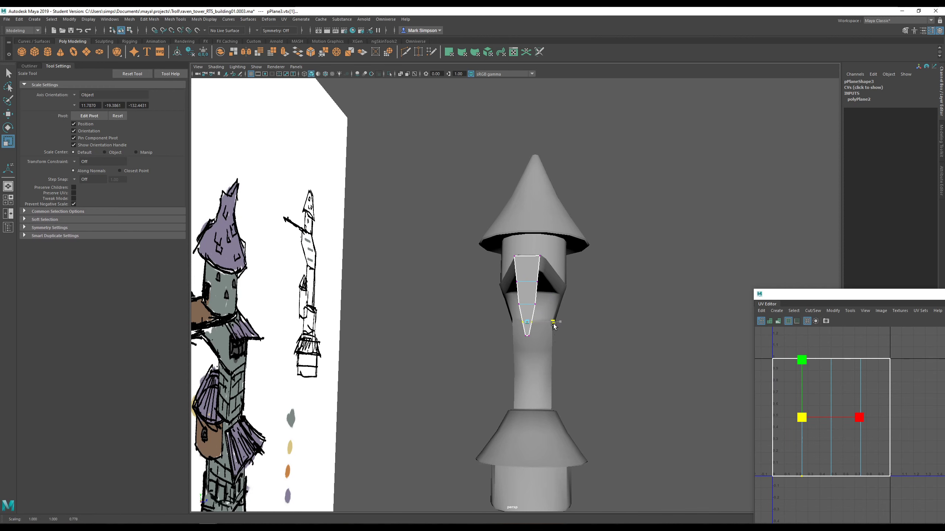
- Lower the banner's tip vertices, space out the rows above into a long beak, and return to object selection
{"action": "left_click_drag", "start_coordinate": [506, 297], "coordinate": [524, 339]}
{"action": "key", "text": "w"}
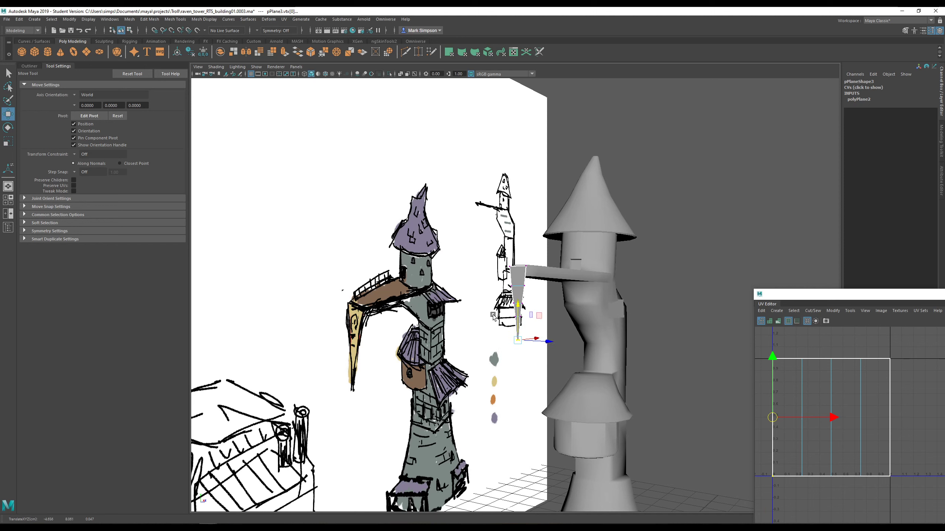
{"action": "left_click", "coordinate": [517, 316]}
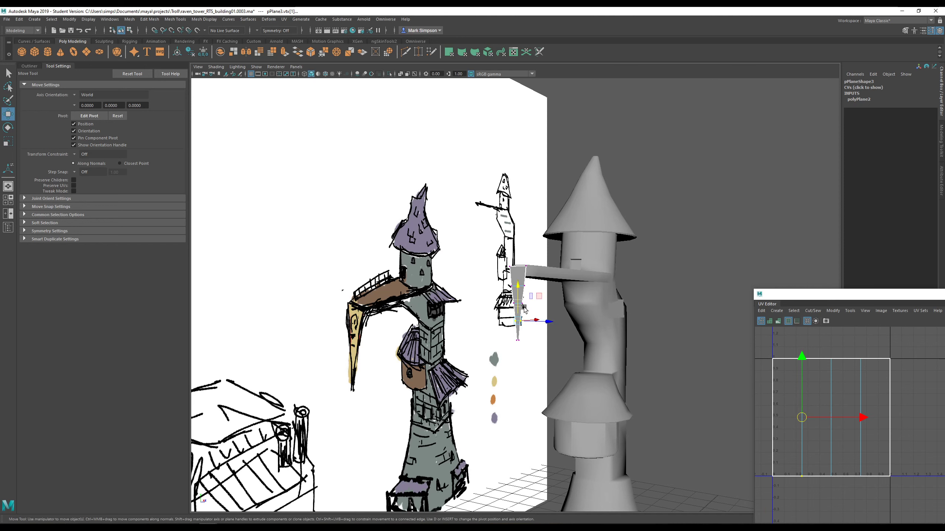
{"action": "left_click", "coordinate": [518, 303]}
{"action": "right_click", "coordinate": [578, 308]}
{"action": "left_click_drag", "start_coordinate": [579, 307], "coordinate": [629, 384], "text": "alt"}
{"action": "left_click", "coordinate": [657, 345]}
{"action": "left_click_drag", "start_coordinate": [624, 384], "coordinate": [618, 379], "text": "alt"}
{"action": "scroll", "coordinate": [564, 342], "scroll_direction": "up", "scroll_amount": 2}
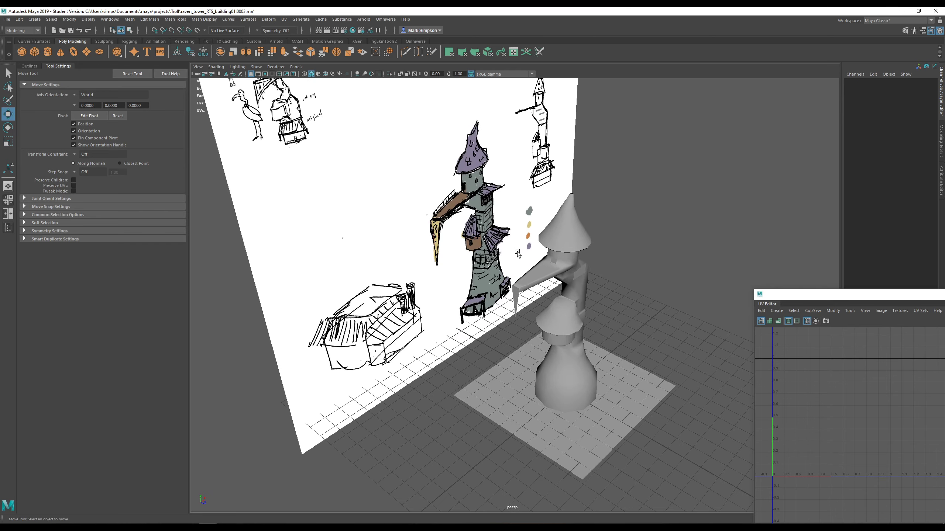
- Select the tower's vertices at the perch's outer end and scale them wider to match the banner
{"action": "scroll", "coordinate": [547, 305], "scroll_direction": "up", "scroll_amount": 2}
{"action": "left_click", "coordinate": [548, 305]}
{"action": "scroll", "coordinate": [527, 282], "scroll_direction": "up", "scroll_amount": 5}
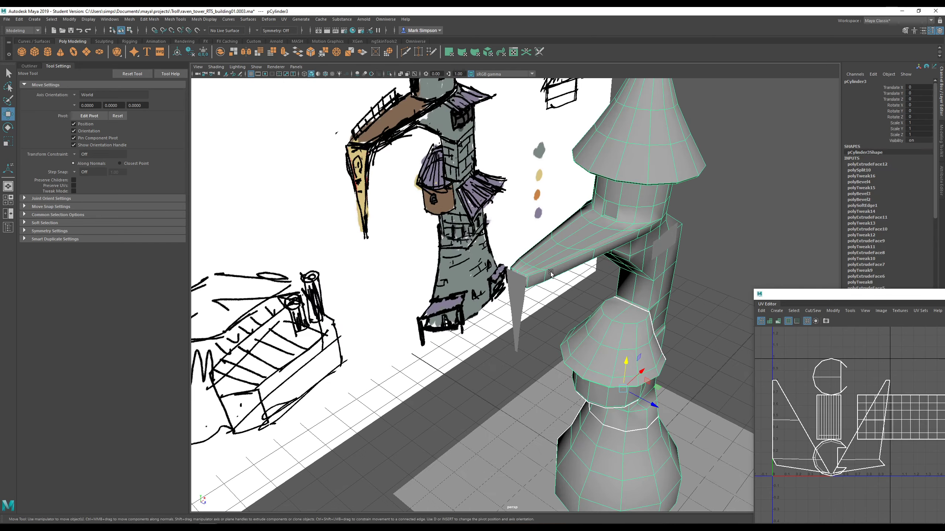
{"action": "right_click_drag", "start_coordinate": [526, 282], "coordinate": [476, 260]}
{"action": "left_click_drag", "start_coordinate": [464, 249], "coordinate": [535, 327]}
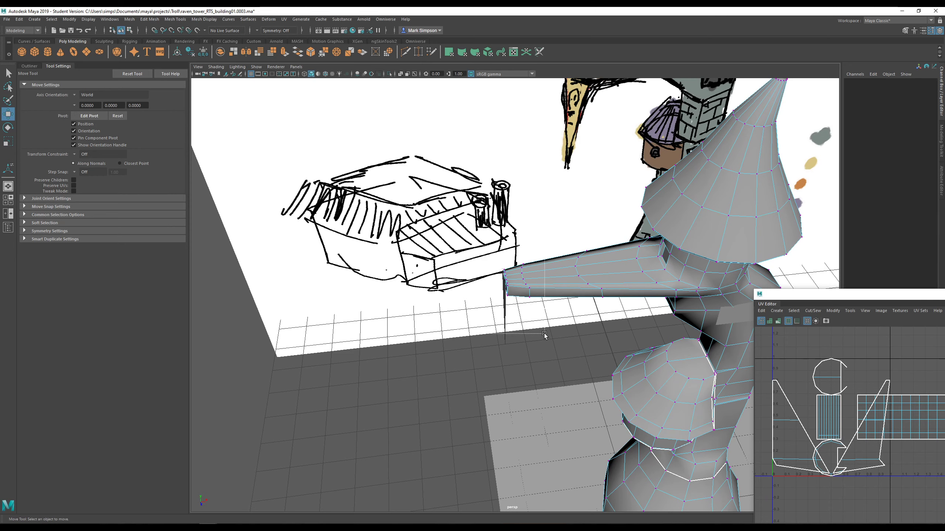
{"action": "left_click_drag", "start_coordinate": [553, 289], "coordinate": [566, 272], "text": "alt"}
{"action": "key", "text": "r"}
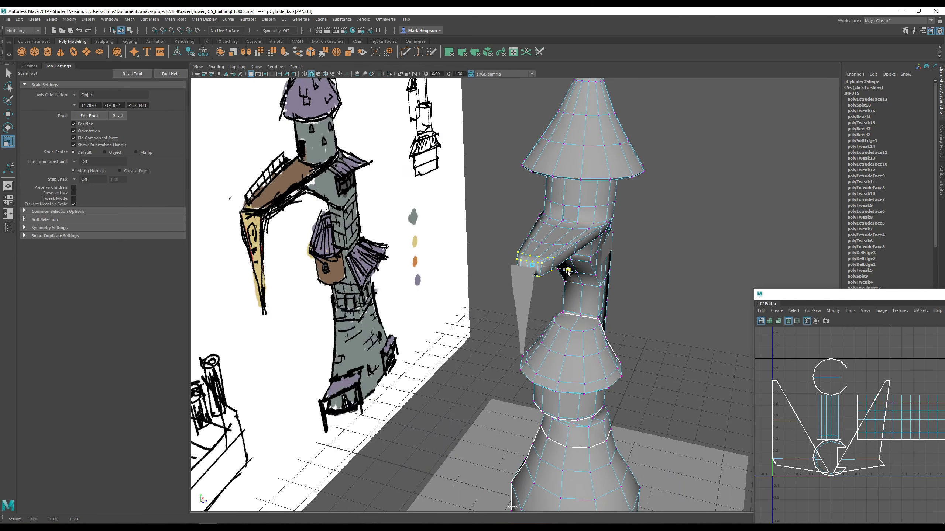
- Refit the banner plane to the perch's tip with Z scale 0.538 and Y position 9.212, and deselect it
{"action": "left_click_drag", "start_coordinate": [605, 300], "coordinate": [495, 276], "text": "alt"}
{"action": "right_click_drag", "start_coordinate": [496, 276], "coordinate": [510, 278]}
{"action": "left_click", "coordinate": [509, 278]}
{"action": "scroll", "coordinate": [508, 279], "scroll_direction": "down", "scroll_amount": 4}
{"action": "key", "text": "w"}
{"action": "left_click_drag", "start_coordinate": [540, 292], "coordinate": [516, 267]}
{"action": "key", "text": "r"}
{"action": "key", "text": "w"}
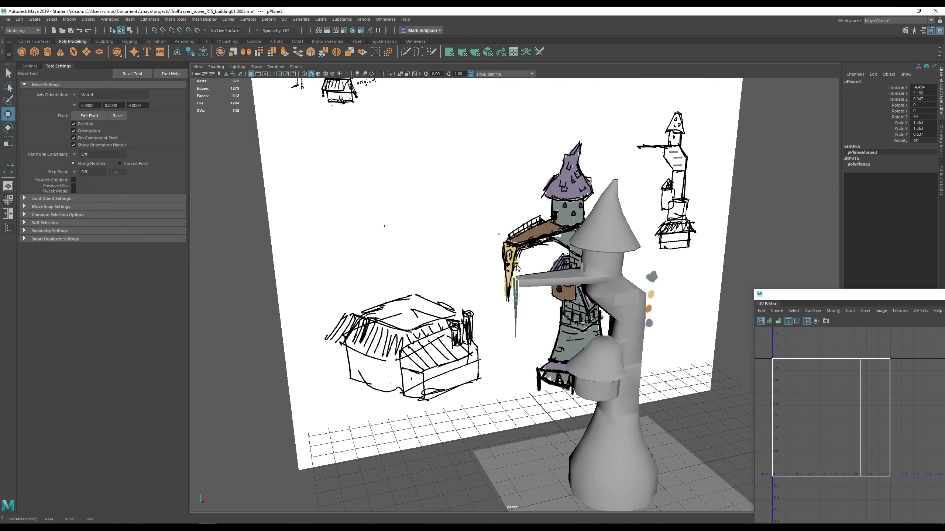
{"action": "key", "text": "r"}
{"action": "left_click_drag", "start_coordinate": [520, 303], "coordinate": [527, 308]}
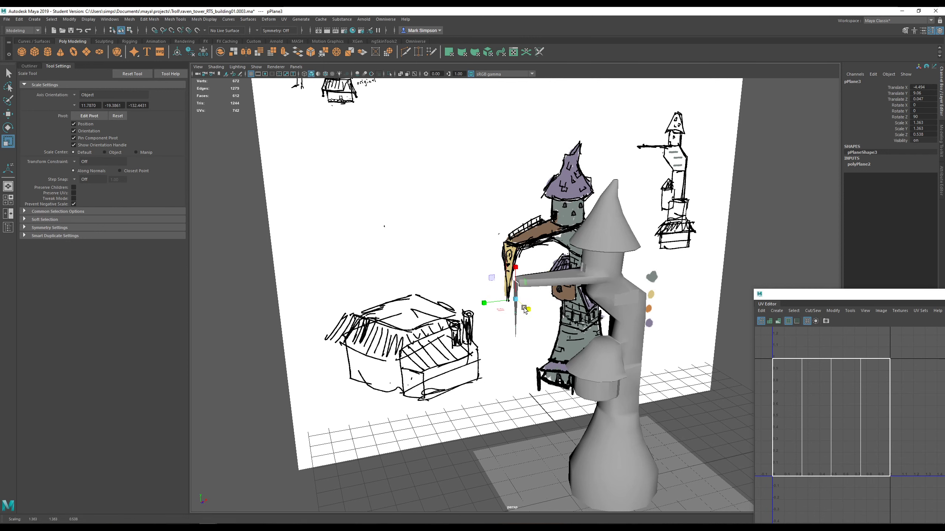
{"action": "key", "text": "w"}
{"action": "left_click_drag", "start_coordinate": [515, 271], "coordinate": [516, 268]}
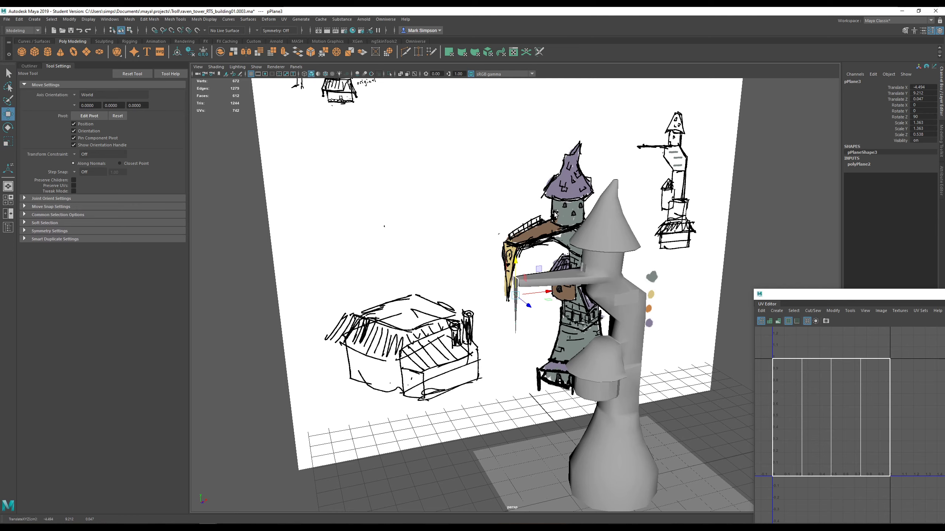
{"action": "left_click_drag", "start_coordinate": [572, 406], "coordinate": [613, 401], "text": "alt"}
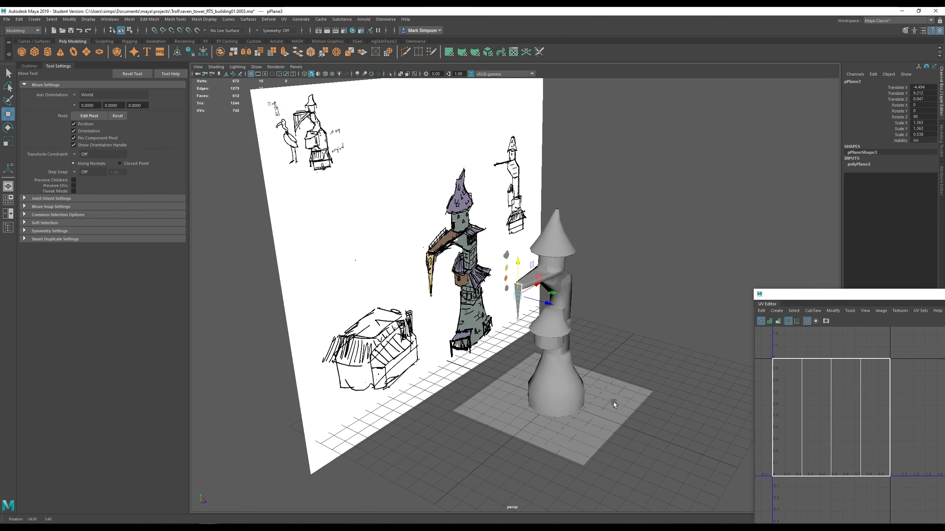
{"action": "right_click", "coordinate": [575, 313]}
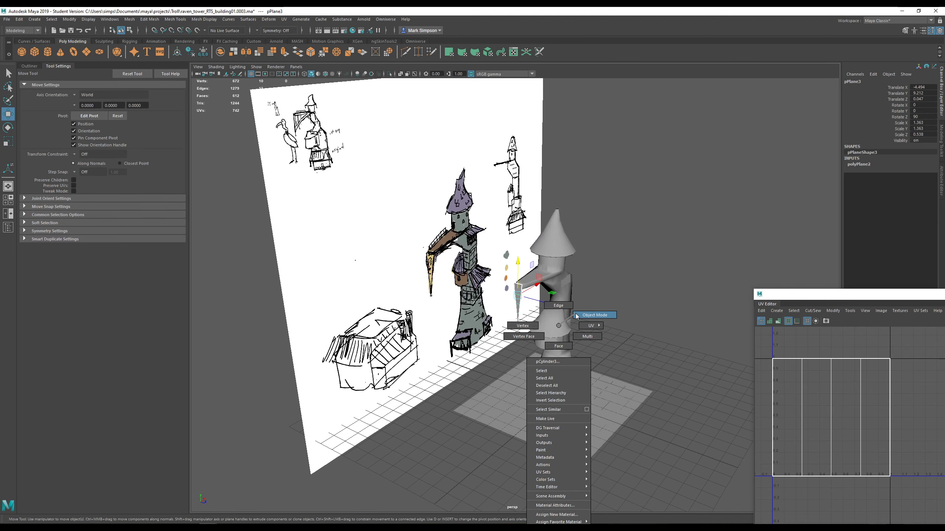
{"action": "left_click", "coordinate": [628, 344]}
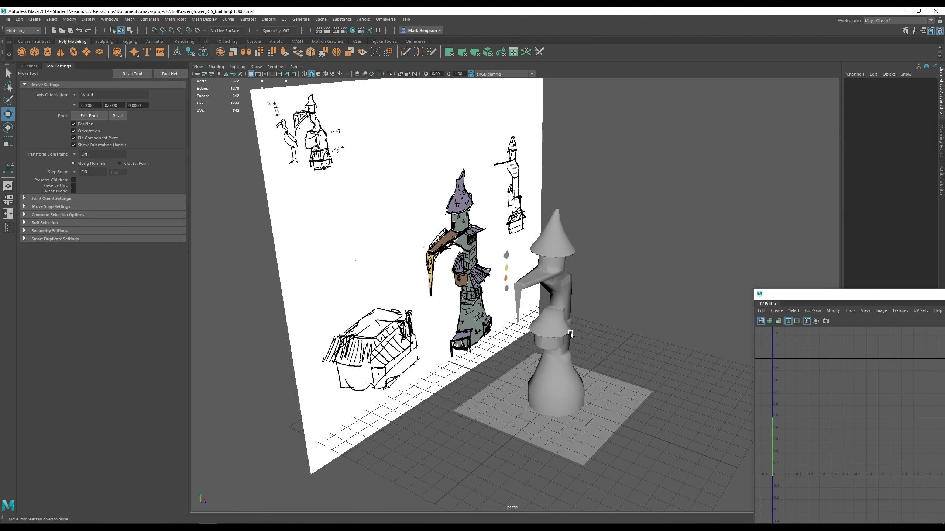
- Select the vertices of the tower's middle section and shift them sideways to make the straight silhouette crooked
{"action": "left_click_drag", "start_coordinate": [570, 332], "coordinate": [592, 353], "text": "alt"}
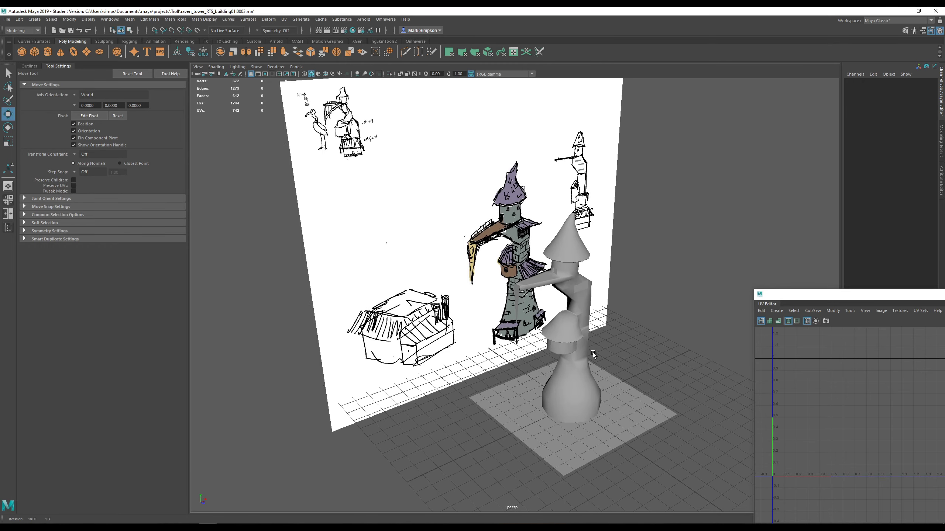
{"action": "left_click_drag", "start_coordinate": [592, 353], "coordinate": [577, 319], "text": "alt"}
{"action": "left_click", "coordinate": [521, 331]}
{"action": "right_click_drag", "start_coordinate": [518, 331], "coordinate": [505, 327]}
{"action": "left_click_drag", "start_coordinate": [505, 328], "coordinate": [562, 409], "text": "alt"}
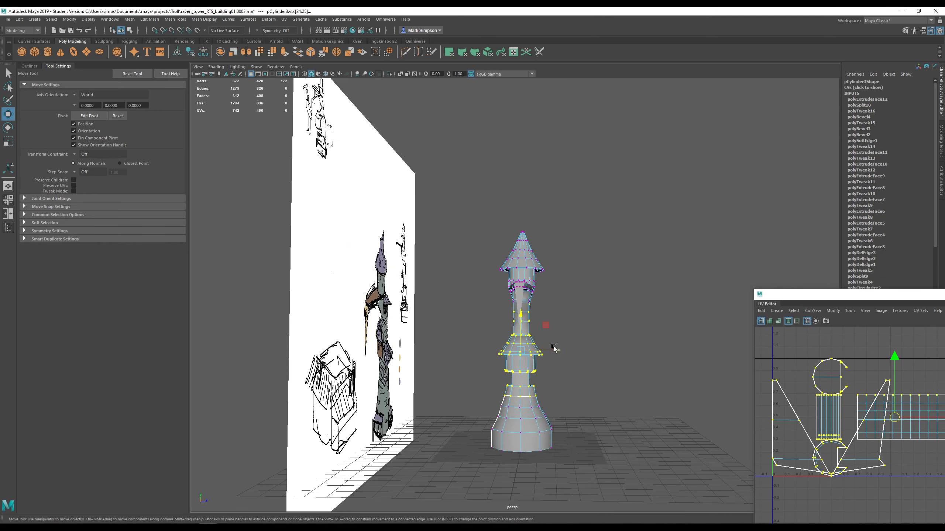
{"action": "left_click_drag", "start_coordinate": [556, 349], "coordinate": [556, 350]}
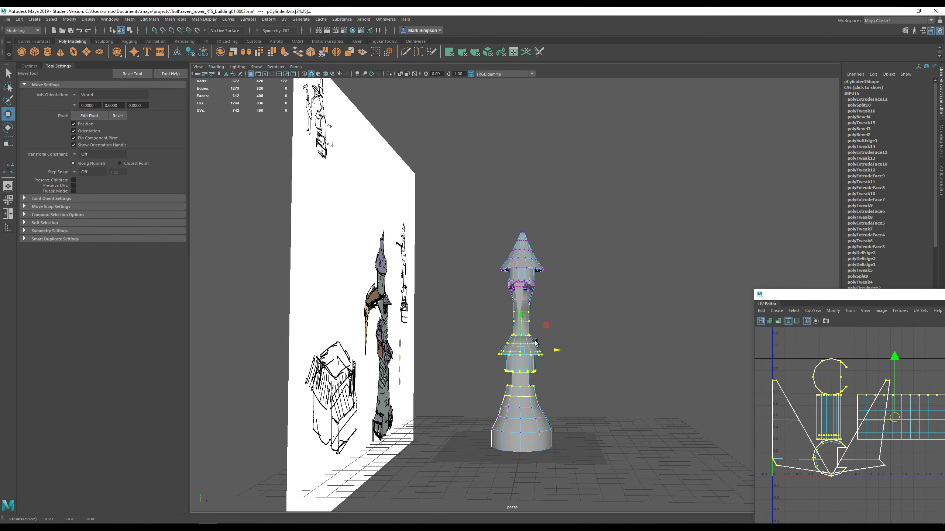
{"action": "left_click_drag", "start_coordinate": [482, 316], "coordinate": [569, 411]}
{"action": "left_click_drag", "start_coordinate": [569, 411], "coordinate": [554, 371], "text": "alt"}
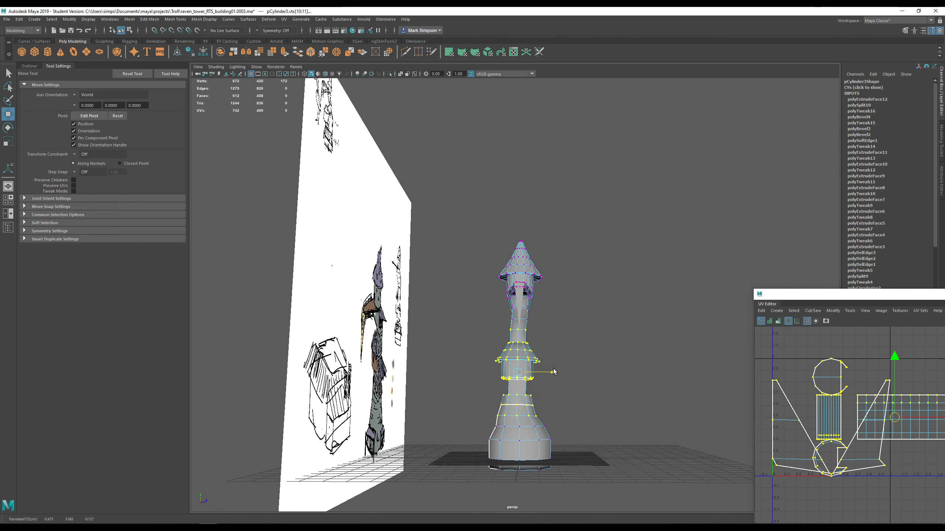
{"action": "left_click_drag", "start_coordinate": [470, 336], "coordinate": [560, 402]}
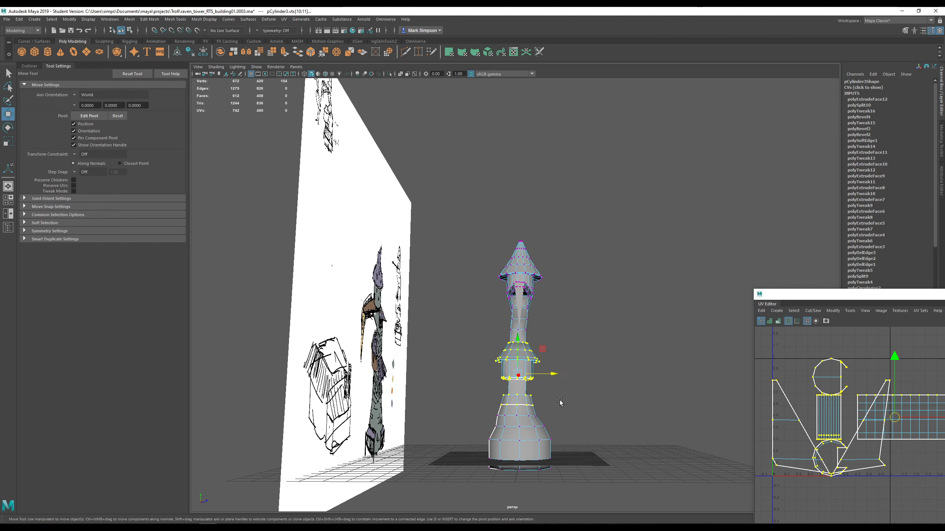
- Tilt the tower's middle section slightly and shift the ring at the base of its roofed part sideways
{"action": "key", "text": "e"}
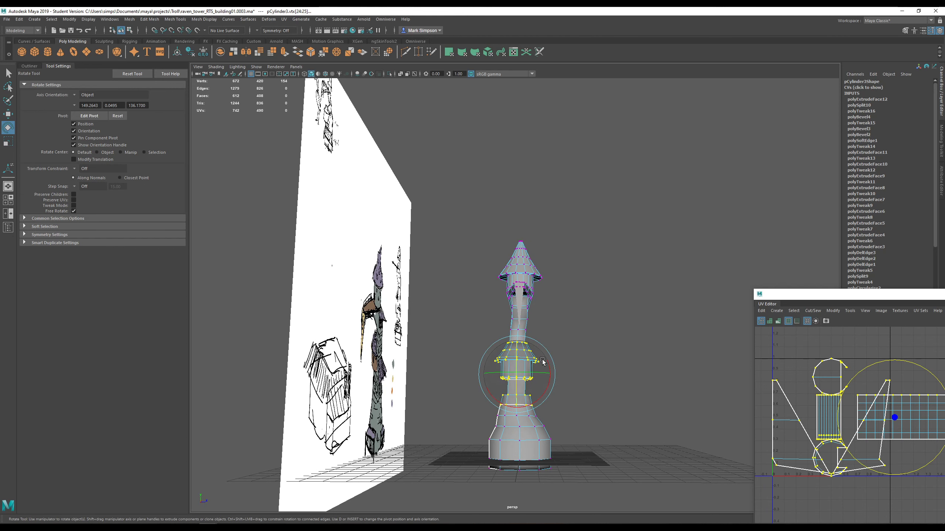
{"action": "left_click_drag", "start_coordinate": [550, 368], "coordinate": [492, 373]}
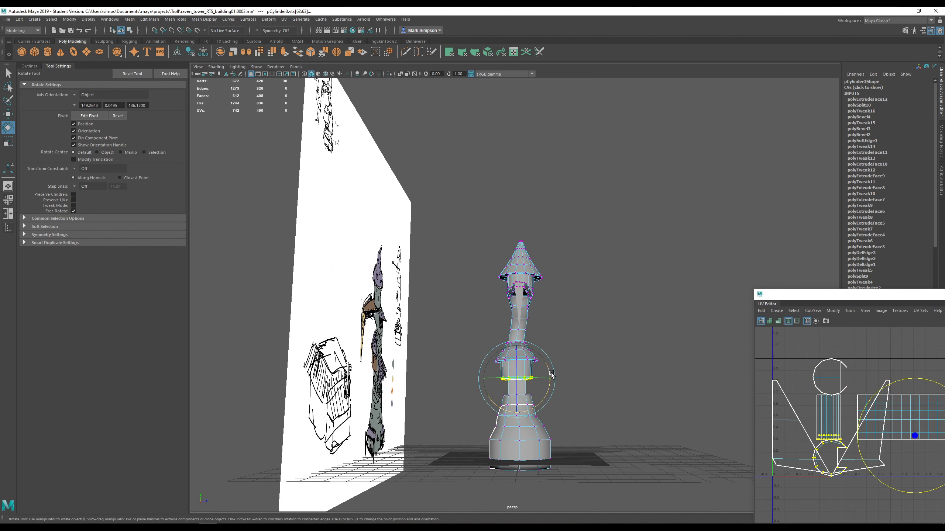
{"action": "key", "text": "w"}
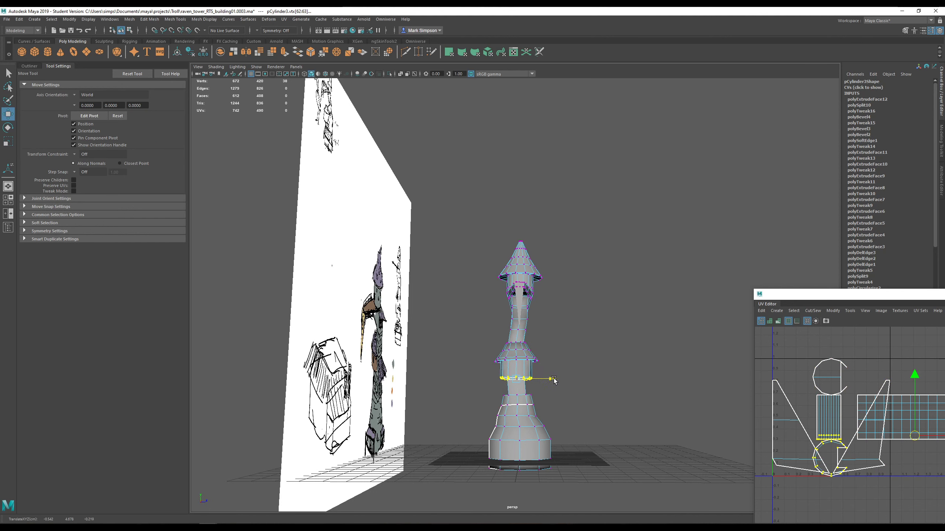
{"action": "left_click", "coordinate": [551, 328]}
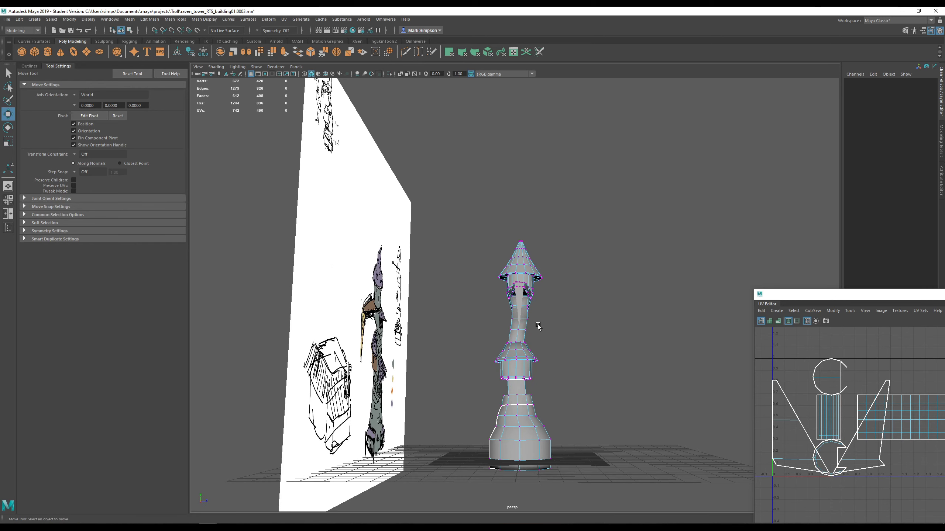
- Select the vertices of the tower's top section with the roof, shift them sideways and tilt them slightly
{"action": "left_click_drag", "start_coordinate": [538, 327], "coordinate": [573, 343], "text": "alt"}
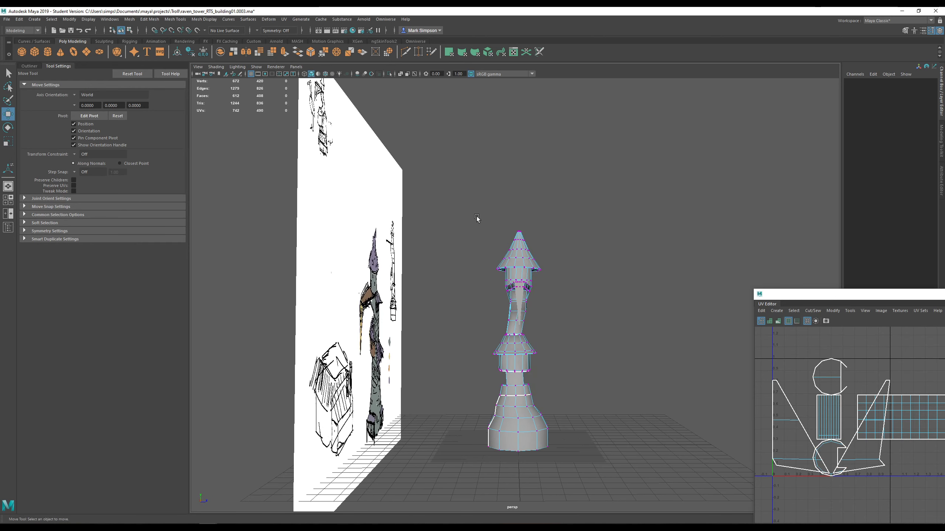
{"action": "left_click_drag", "start_coordinate": [554, 301], "coordinate": [555, 303]}
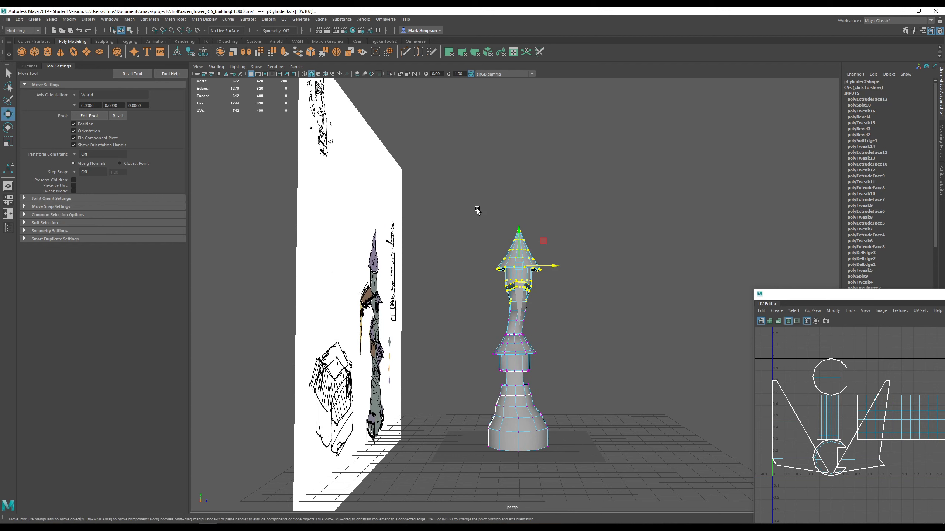
{"action": "left_click_drag", "start_coordinate": [477, 210], "coordinate": [558, 297]}
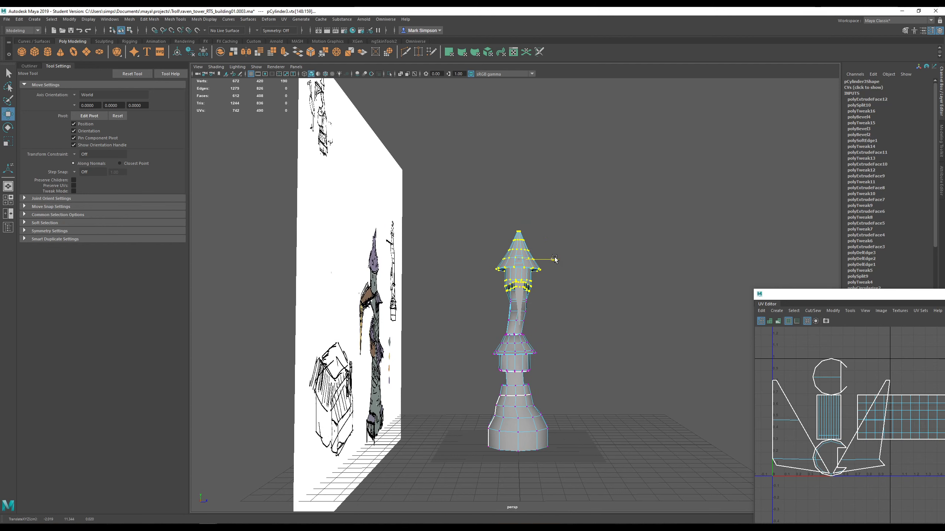
{"action": "key", "text": "e"}
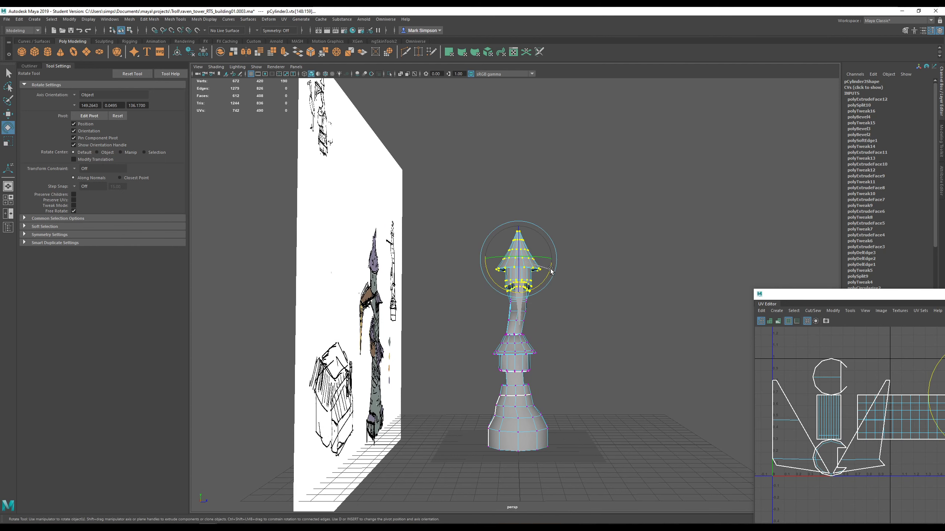
{"action": "key", "text": "w"}
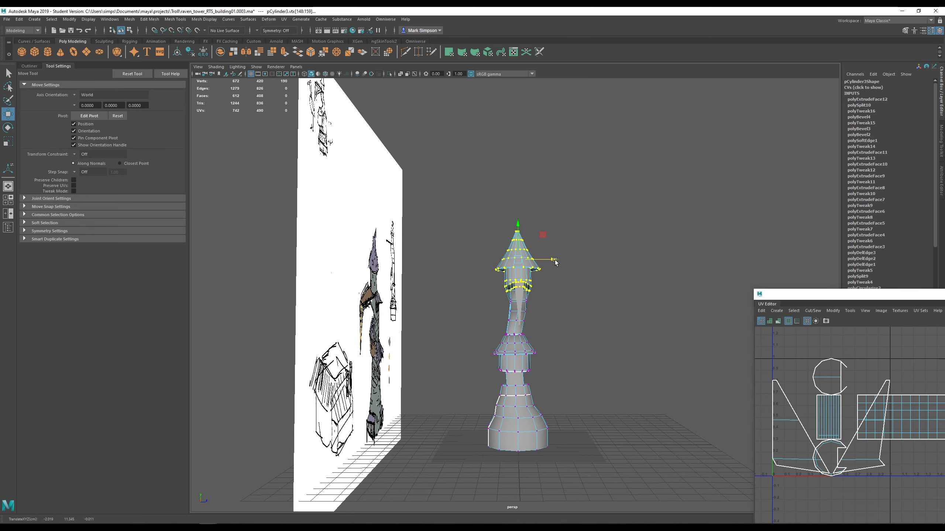
- Select the faces along the perch's upper surface, scale them flatter, and return the tower to object selection
{"action": "left_click_drag", "start_coordinate": [553, 295], "coordinate": [645, 335], "text": "alt"}
{"action": "scroll", "coordinate": [546, 353], "scroll_direction": "up", "scroll_amount": 10}
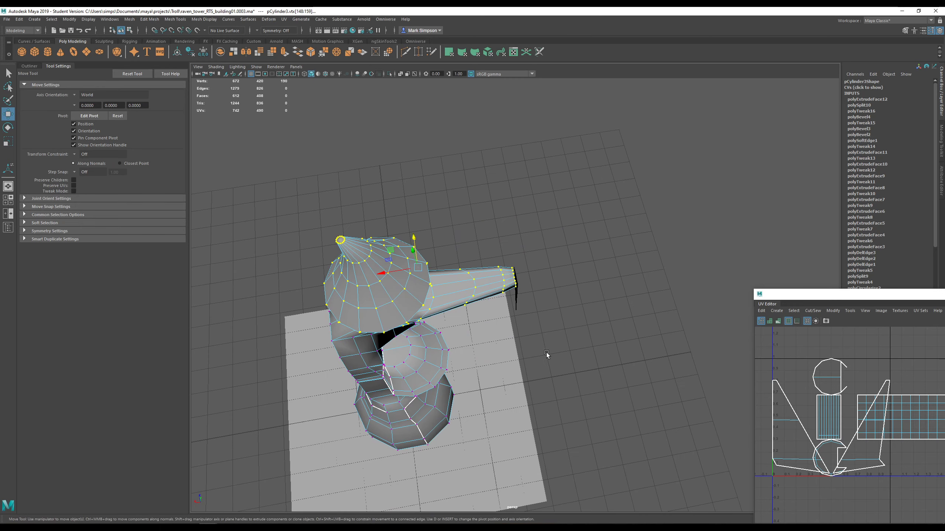
{"action": "right_click_drag", "start_coordinate": [490, 270], "coordinate": [485, 298]}
{"action": "left_click", "coordinate": [379, 260]}
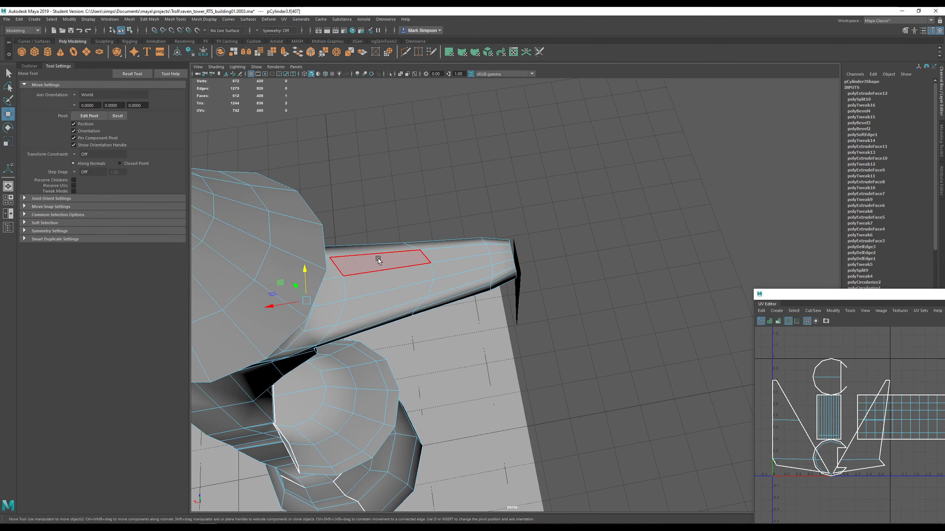
{"action": "mouse_move", "coordinate": [372, 251]}
{"action": "left_mouse_down", "text": "shift"}
{"action": "mouse_move", "coordinate": [376, 312]}
{"action": "mouse_move", "coordinate": [435, 301]}
{"action": "left_mouse_up", "text": "shift"}
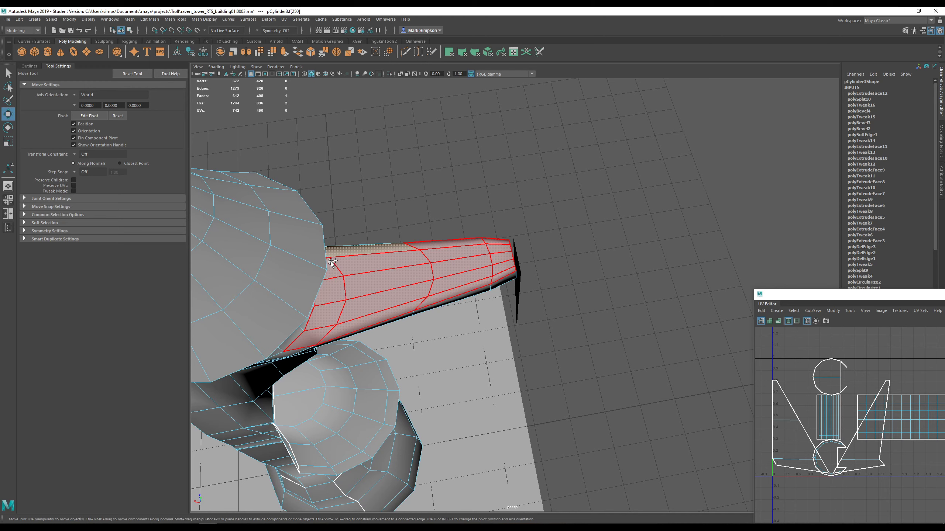
{"action": "left_click_drag", "start_coordinate": [328, 257], "coordinate": [331, 257], "text": "shift"}
{"action": "mouse_move", "coordinate": [476, 282]}
{"action": "left_mouse_down", "text": "alt"}
{"action": "mouse_move", "coordinate": [359, 266]}
{"action": "mouse_move", "coordinate": [298, 274]}
{"action": "left_mouse_up", "text": "alt"}
{"action": "right_click_drag", "start_coordinate": [298, 275], "coordinate": [321, 274], "text": "alt"}
{"action": "left_click_drag", "start_coordinate": [321, 275], "coordinate": [637, 283], "text": "alt"}
{"action": "key", "text": "r"}
{"action": "right_click_drag", "start_coordinate": [639, 277], "coordinate": [675, 266]}
{"action": "scroll", "coordinate": [632, 324], "scroll_direction": "down", "scroll_amount": 6}
{"action": "mouse_move", "coordinate": [587, 317]}
{"action": "left_mouse_down", "text": "alt"}
{"action": "mouse_move", "coordinate": [613, 328]}
{"action": "mouse_move", "coordinate": [681, 322]}
{"action": "left_mouse_up", "text": "alt"}
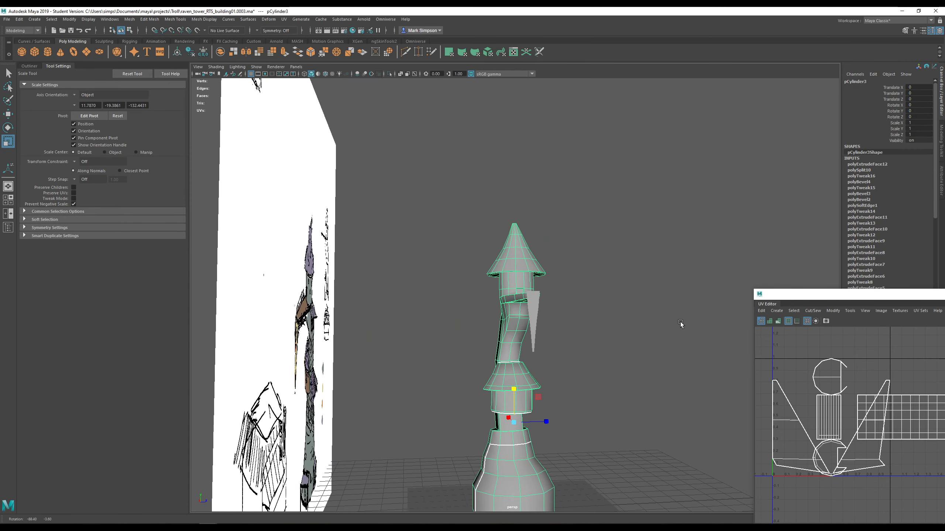
- Select the hanging beak banner and nudge it slightly upward at the tip of the perch
{"action": "left_click", "coordinate": [533, 308]}
{"action": "key", "text": "w"}
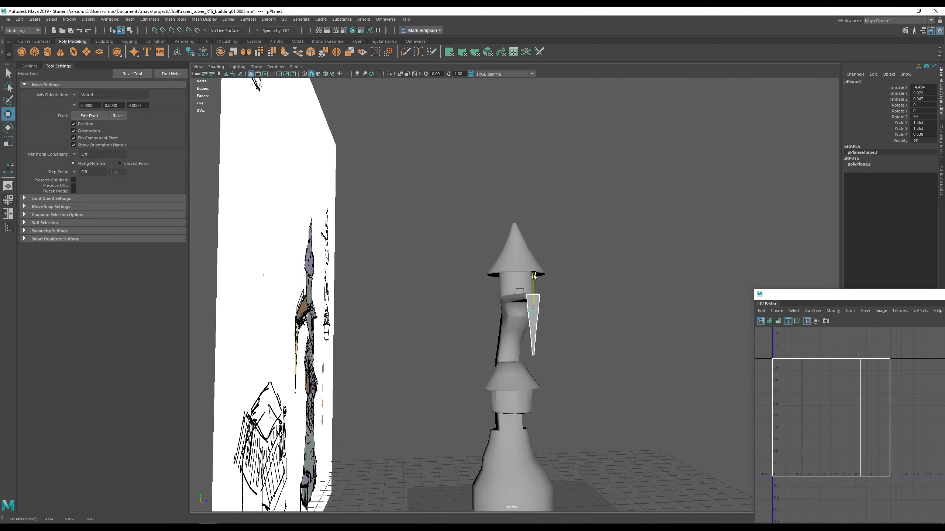
{"action": "mouse_move", "coordinate": [536, 278]}
{"action": "left_mouse_down", "text": "alt"}
{"action": "mouse_move", "coordinate": [572, 365]}
{"action": "mouse_move", "coordinate": [516, 331]}
{"action": "left_mouse_up", "text": "alt"}
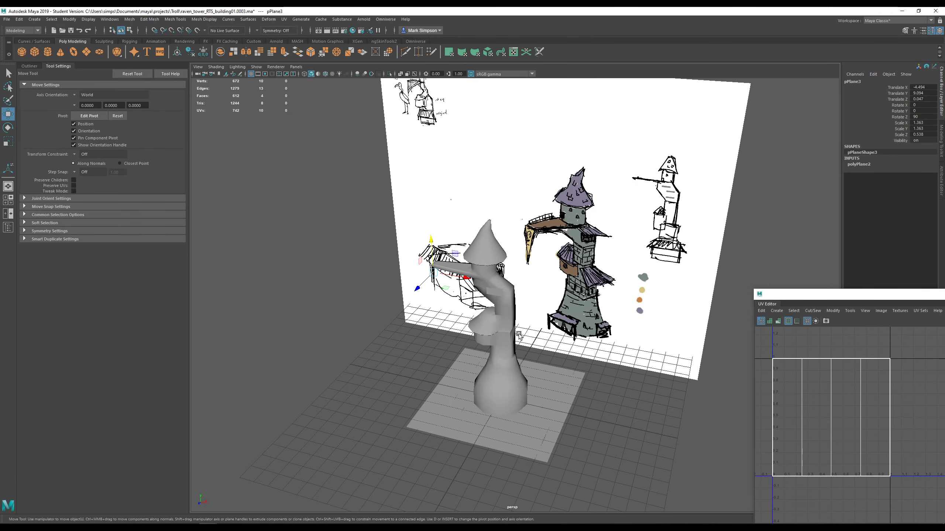
- Soften all edges of the tower mesh and clear the selection
{"action": "left_click", "coordinate": [509, 326]}
{"action": "left_click", "coordinate": [204, 19]}
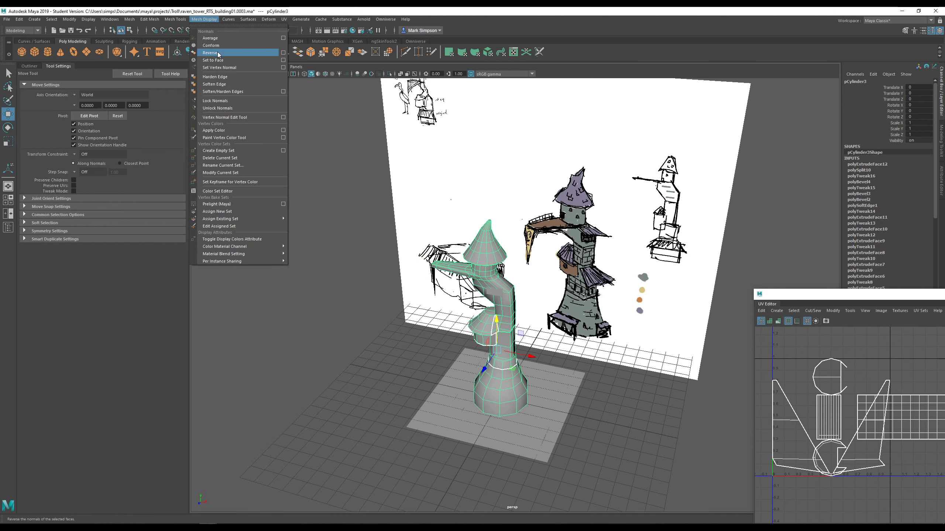
{"action": "left_click", "coordinate": [226, 85]}
{"action": "left_click_drag", "start_coordinate": [573, 363], "coordinate": [588, 366], "text": "alt"}
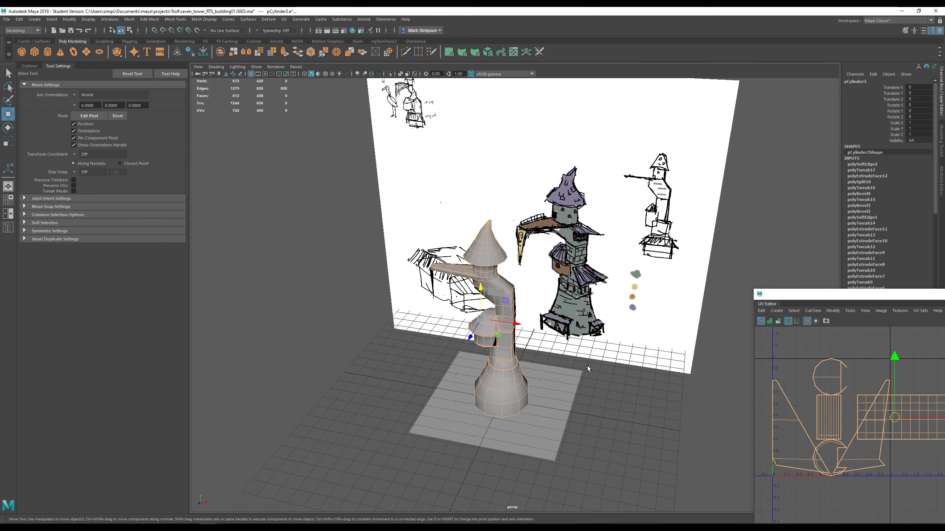
{"action": "left_click", "coordinate": [591, 377]}
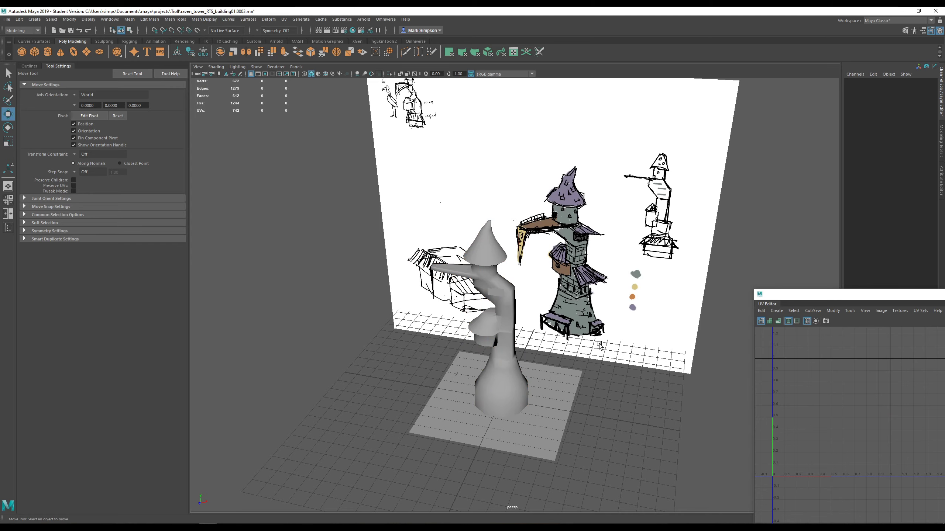
- Examine the tower from several angles, including the upper bend, perch and roof, and compare its shape with the concept art
{"action": "left_click_drag", "start_coordinate": [593, 354], "coordinate": [565, 350], "text": "alt"}
{"action": "scroll", "coordinate": [565, 350], "scroll_direction": "up", "scroll_amount": 10}
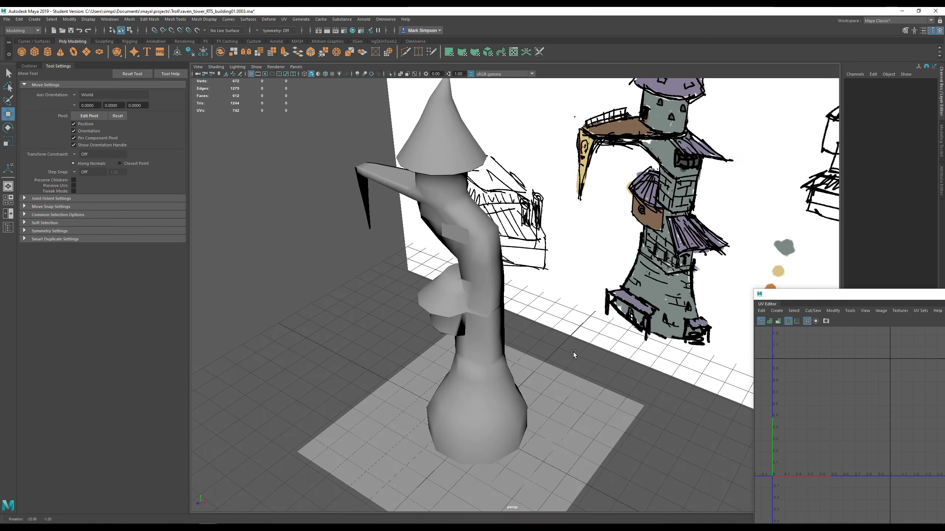
{"action": "scroll", "coordinate": [567, 348], "scroll_direction": "down", "scroll_amount": 4}
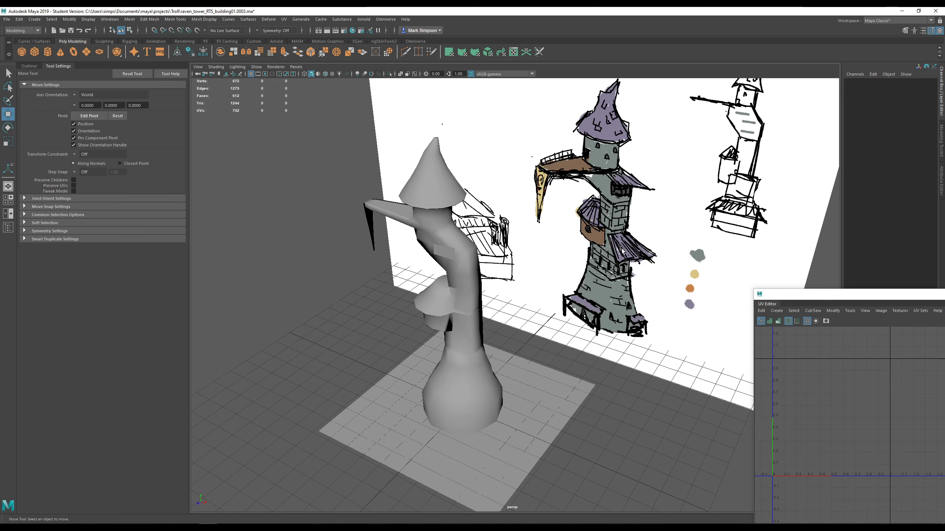
{"action": "scroll", "coordinate": [621, 249], "scroll_direction": "down", "scroll_amount": 4}
{"action": "scroll", "coordinate": [622, 249], "scroll_direction": "up", "scroll_amount": 4}
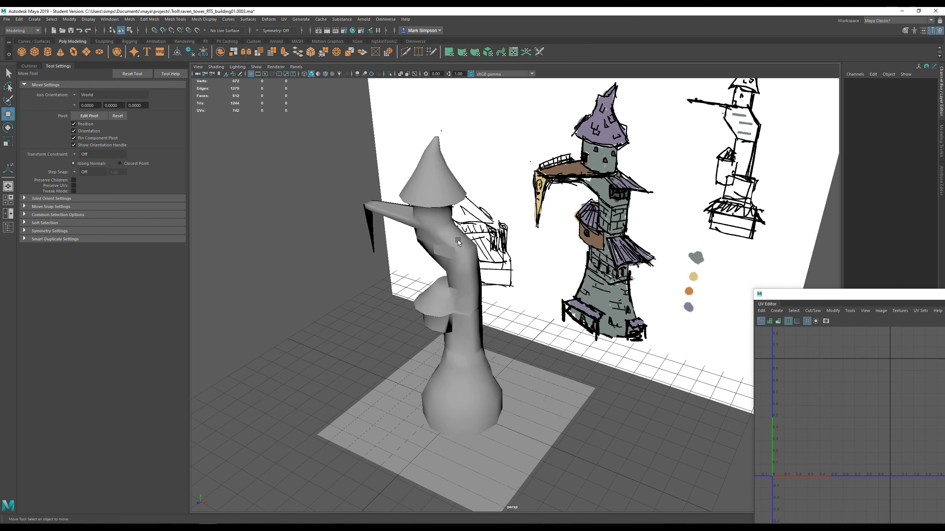
{"action": "left_click", "coordinate": [441, 249]}
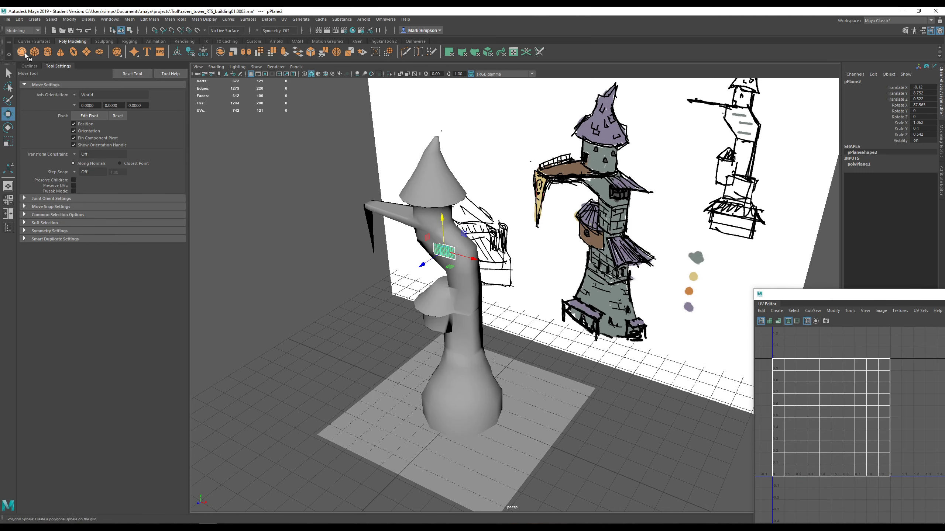
{"action": "scroll", "coordinate": [681, 278], "scroll_direction": "up", "scroll_amount": 5}
{"action": "scroll", "coordinate": [681, 277], "scroll_direction": "down", "scroll_amount": 4}
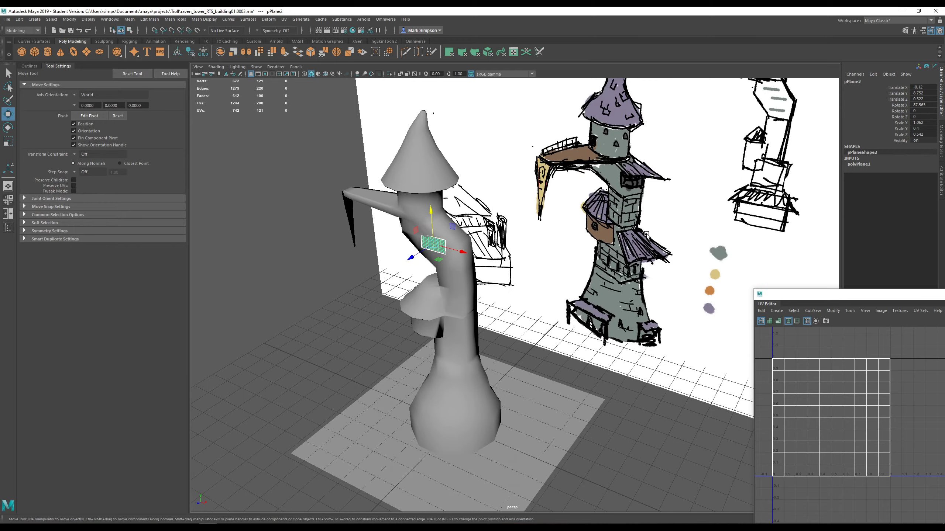
{"action": "left_click_drag", "start_coordinate": [646, 234], "coordinate": [604, 199], "text": "alt"}
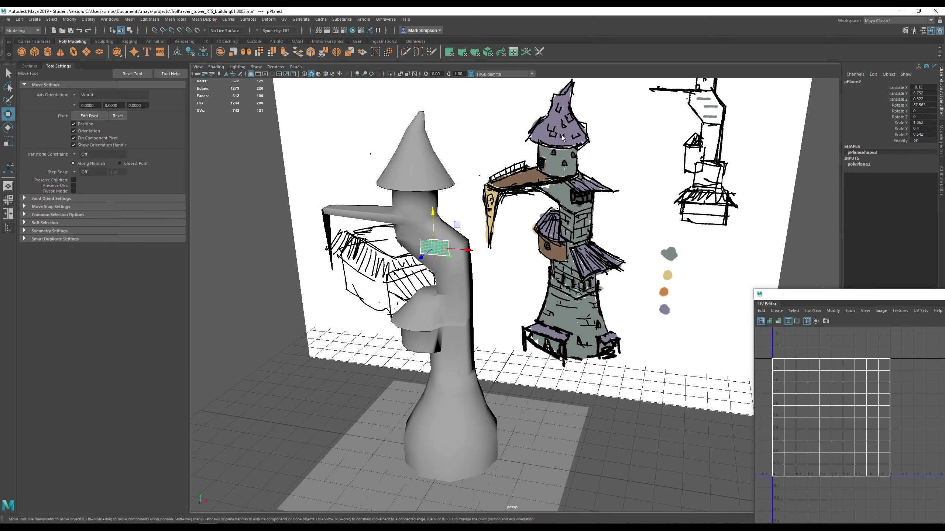
{"action": "mouse_move", "coordinate": [466, 194]}
{"action": "left_mouse_down", "text": "alt"}
{"action": "mouse_move", "coordinate": [450, 158]}
{"action": "mouse_move", "coordinate": [458, 190]}
{"action": "left_mouse_up", "text": "alt"}
{"action": "scroll", "coordinate": [458, 190], "scroll_direction": "up", "scroll_amount": 4}
{"action": "scroll", "coordinate": [410, 149], "scroll_direction": "down", "scroll_amount": 4}
{"action": "left_click", "coordinate": [497, 140]}
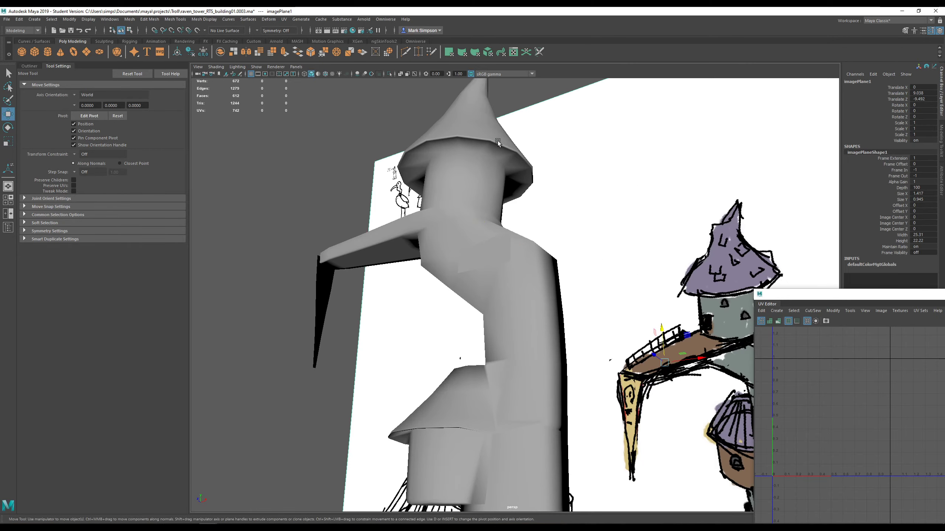
{"action": "left_click_drag", "start_coordinate": [482, 137], "coordinate": [540, 160], "text": "alt"}
{"action": "left_click_drag", "start_coordinate": [601, 233], "coordinate": [666, 192], "text": "alt"}
{"action": "scroll", "coordinate": [567, 264], "scroll_direction": "down", "scroll_amount": 4}
- Create a polygon cube beside the tower's upper bend and flatten it to a thin slab with Y scale about 0.084
{"action": "left_click", "coordinate": [35, 52]}
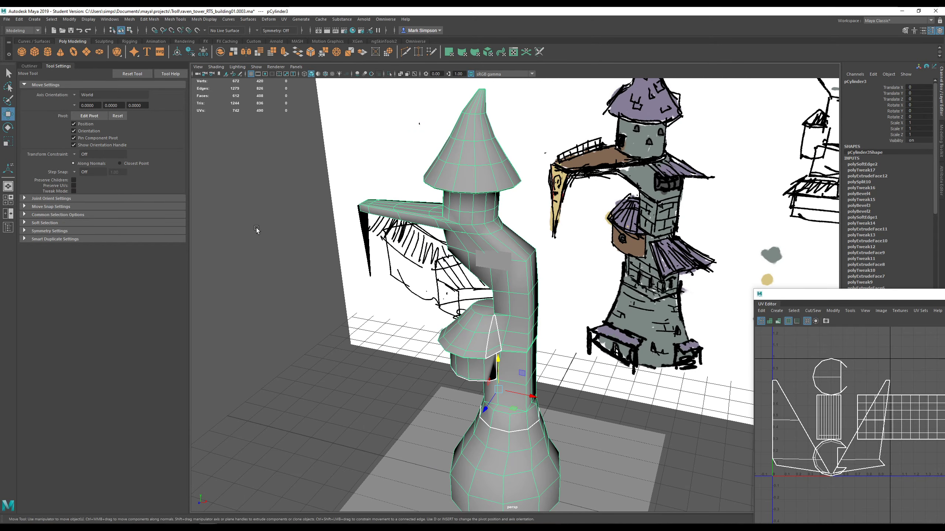
{"action": "scroll", "coordinate": [458, 316], "scroll_direction": "down", "scroll_amount": 5}
{"action": "left_click_drag", "start_coordinate": [504, 343], "coordinate": [532, 244], "text": "alt"}
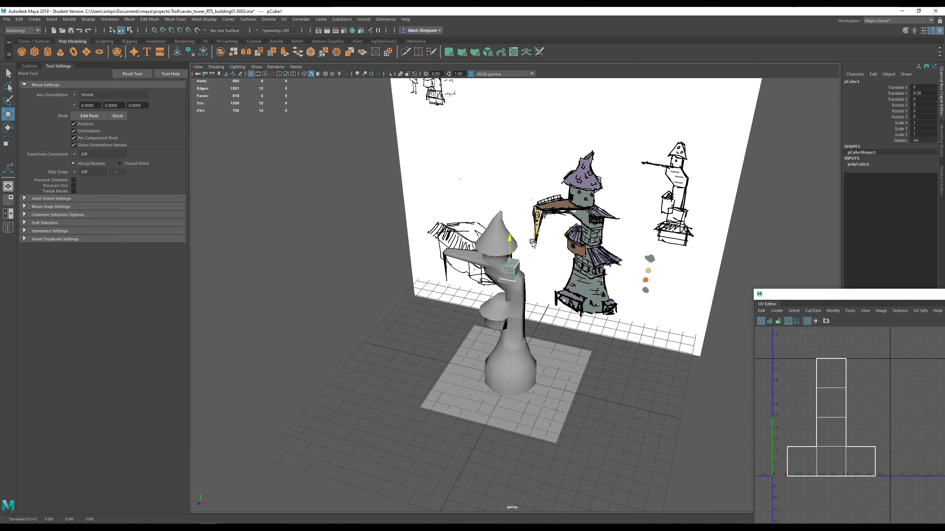
{"action": "left_click_drag", "start_coordinate": [535, 276], "coordinate": [558, 283]}
{"action": "scroll", "coordinate": [557, 283], "scroll_direction": "up", "scroll_amount": 5}
{"action": "key", "text": "r"}
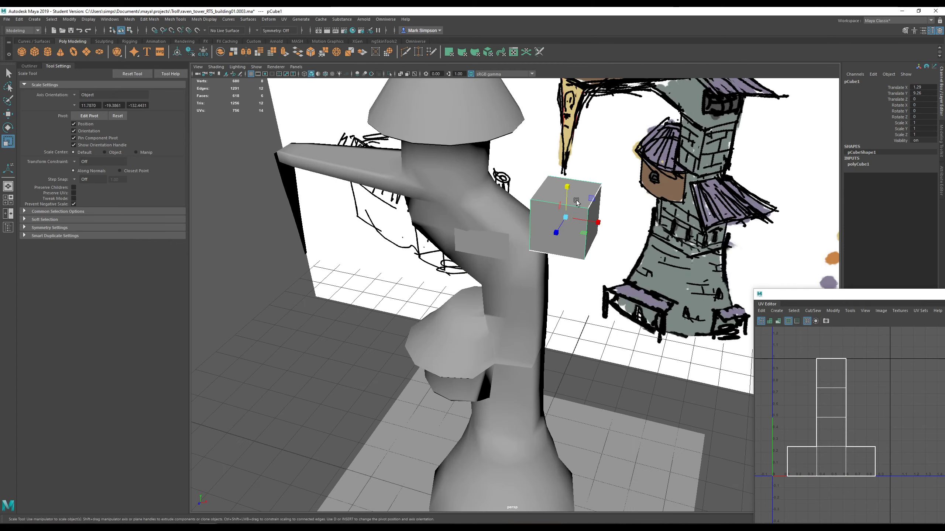
{"action": "left_click_drag", "start_coordinate": [568, 183], "coordinate": [566, 216]}
- Rotate the slab about -26° around Z so that it slopes down away from the tower
{"action": "left_click_drag", "start_coordinate": [629, 258], "coordinate": [588, 203], "text": "alt"}
{"action": "key", "text": "e"}
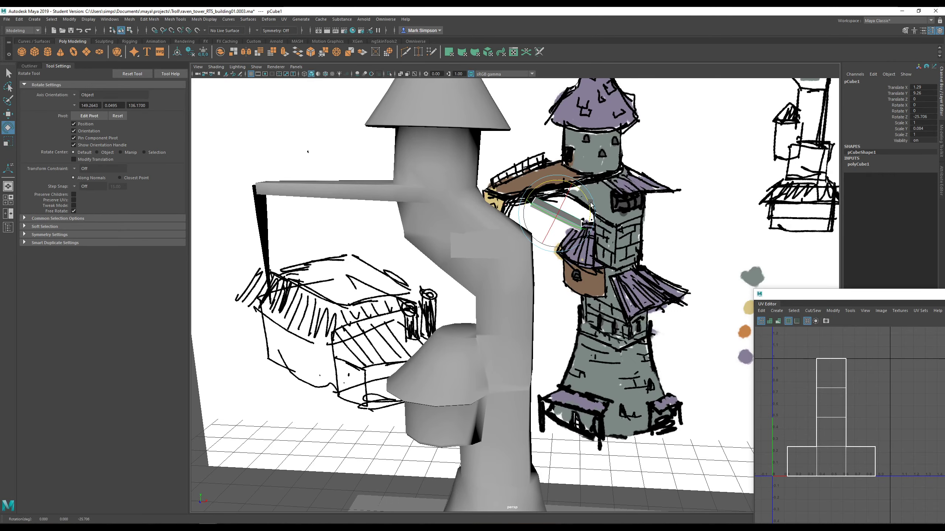
{"action": "left_click_drag", "start_coordinate": [669, 236], "coordinate": [581, 284], "text": "alt"}
{"action": "scroll", "coordinate": [586, 276], "scroll_direction": "down", "scroll_amount": 3}
{"action": "scroll", "coordinate": [557, 287], "scroll_direction": "down", "scroll_amount": 4}
{"action": "scroll", "coordinate": [606, 308], "scroll_direction": "up", "scroll_amount": 4}
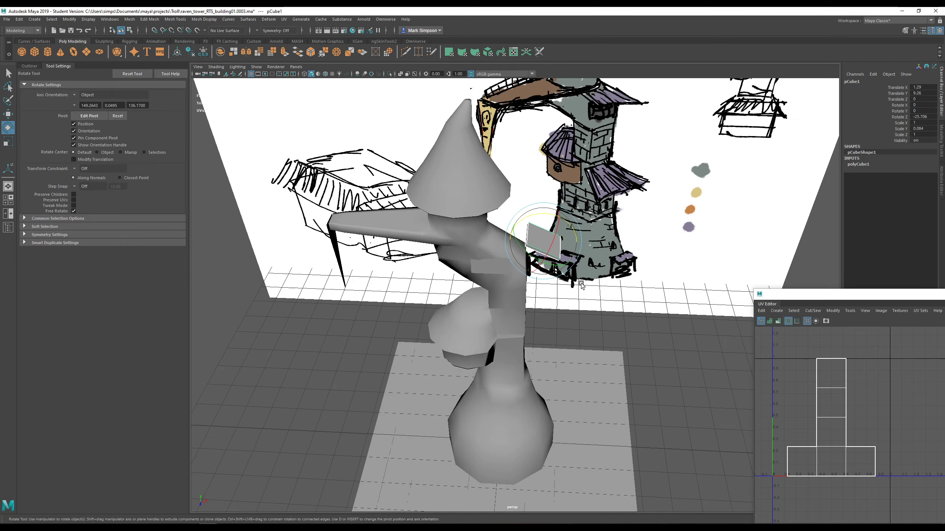
{"action": "scroll", "coordinate": [582, 284], "scroll_direction": "up", "scroll_amount": 3}
{"action": "left_click_drag", "start_coordinate": [581, 224], "coordinate": [574, 223]}
{"action": "key", "text": "ctrl+z"}
- Move the tilted slab against the sloping back of the tower's upper bend
{"action": "key", "text": "w"}
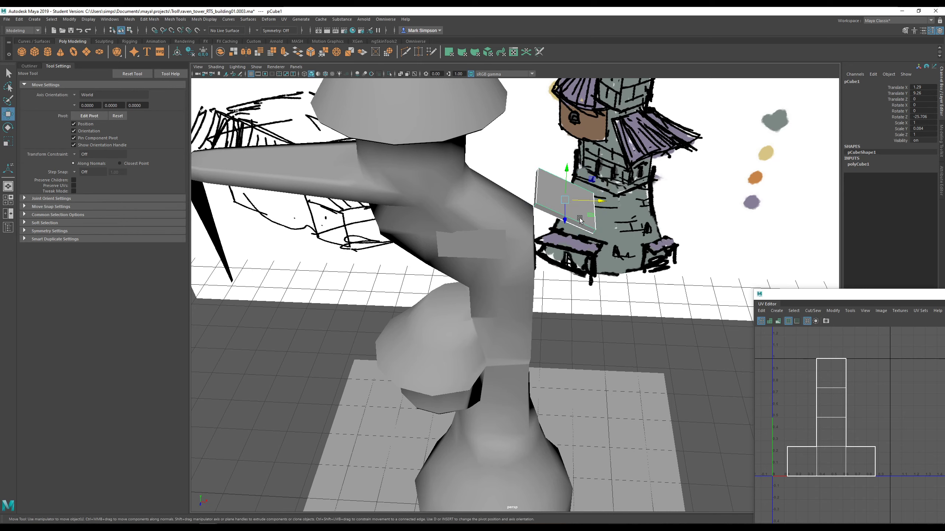
{"action": "left_click_drag", "start_coordinate": [590, 183], "coordinate": [574, 210]}
{"action": "left_click_drag", "start_coordinate": [602, 331], "coordinate": [609, 301], "text": "alt"}
{"action": "right_click_drag", "start_coordinate": [609, 303], "coordinate": [584, 307], "text": "alt"}
{"action": "left_click_drag", "start_coordinate": [580, 298], "coordinate": [579, 296], "text": "alt"}
{"action": "left_click_drag", "start_coordinate": [552, 231], "coordinate": [531, 209]}
- Steepen the slab to about -38° around Z and enlarge it to about 1.88 by 1.81
{"action": "key", "text": "r"}
{"action": "key", "text": "e"}
{"action": "left_click_drag", "start_coordinate": [543, 227], "coordinate": [492, 274], "text": "alt"}
{"action": "key", "text": "r"}
{"action": "left_click_drag", "start_coordinate": [502, 240], "coordinate": [551, 271]}
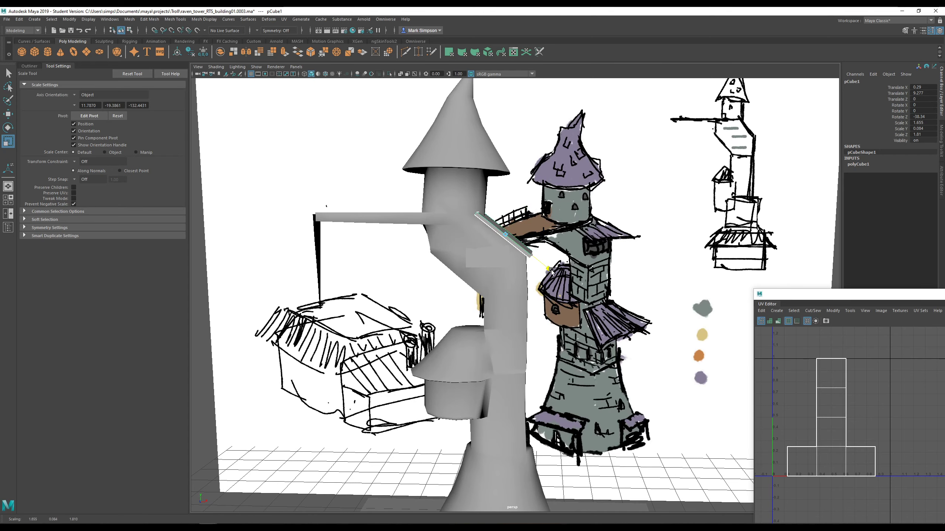
- Set the Move tool's axis orientation to Object and slide the slab outward along its slope
{"action": "key", "text": "w"}
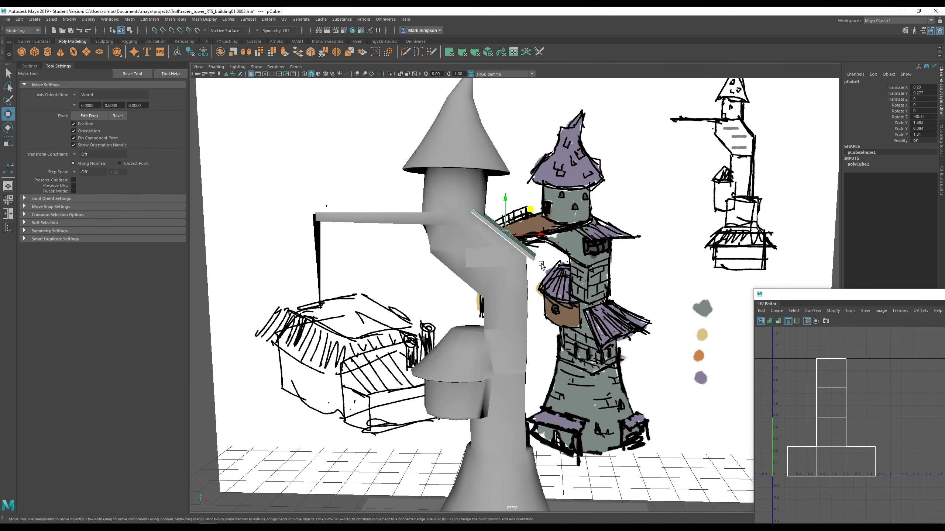
{"action": "left_click", "coordinate": [76, 95]}
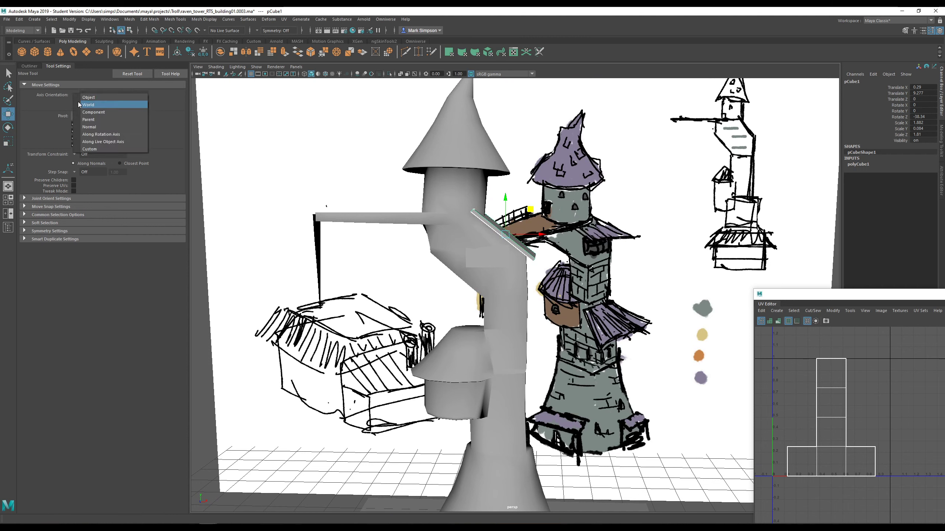
{"action": "left_click", "coordinate": [89, 97]}
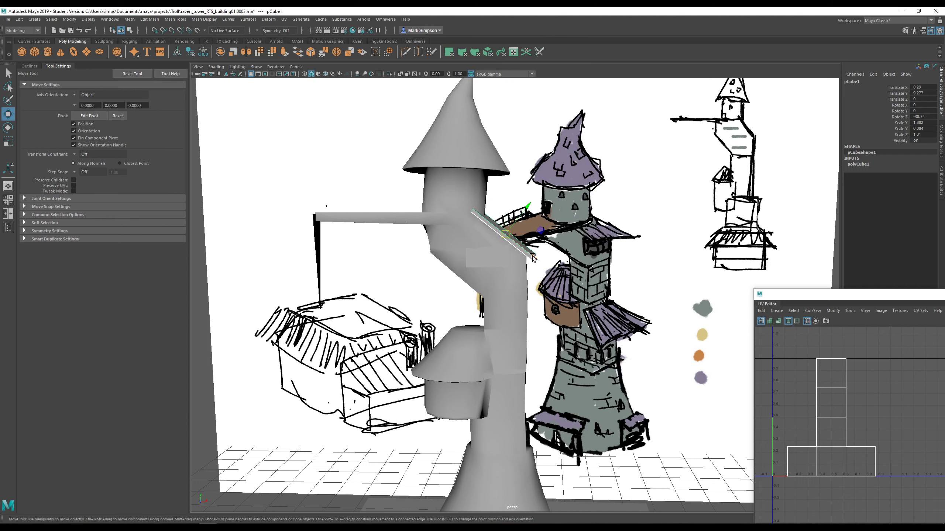
{"action": "left_click_drag", "start_coordinate": [532, 258], "coordinate": [546, 265]}
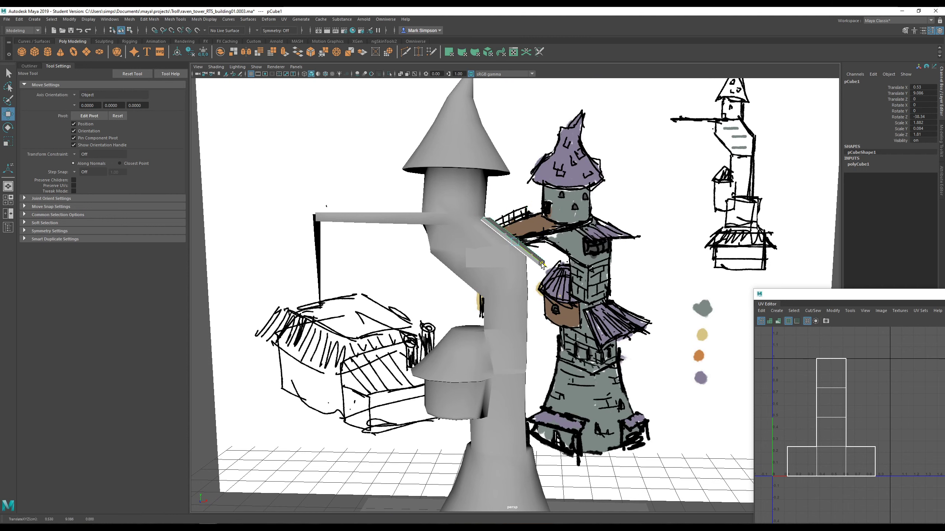
- Scale the vertices at one end of the slab to give it a flared roof shape, and return to object selection
{"action": "left_click_drag", "start_coordinate": [542, 265], "coordinate": [472, 291], "text": "alt"}
{"action": "right_click_drag", "start_coordinate": [529, 242], "coordinate": [500, 230]}
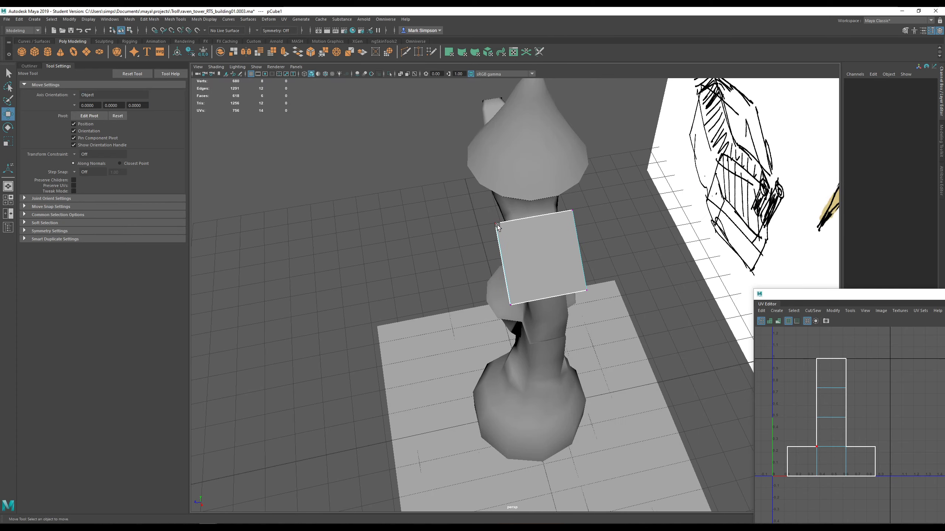
{"action": "left_click_drag", "start_coordinate": [443, 188], "coordinate": [603, 238]}
{"action": "key", "text": "r"}
{"action": "left_click_drag", "start_coordinate": [501, 223], "coordinate": [575, 328]}
{"action": "mouse_move", "coordinate": [576, 327]}
{"action": "left_mouse_down", "text": "alt"}
{"action": "mouse_move", "coordinate": [578, 312]}
{"action": "mouse_move", "coordinate": [510, 285]}
{"action": "mouse_move", "coordinate": [536, 301]}
{"action": "mouse_move", "coordinate": [595, 294]}
{"action": "mouse_move", "coordinate": [632, 267]}
{"action": "mouse_move", "coordinate": [670, 272]}
{"action": "mouse_move", "coordinate": [591, 298]}
{"action": "mouse_move", "coordinate": [510, 247]}
{"action": "left_mouse_up", "text": "alt"}
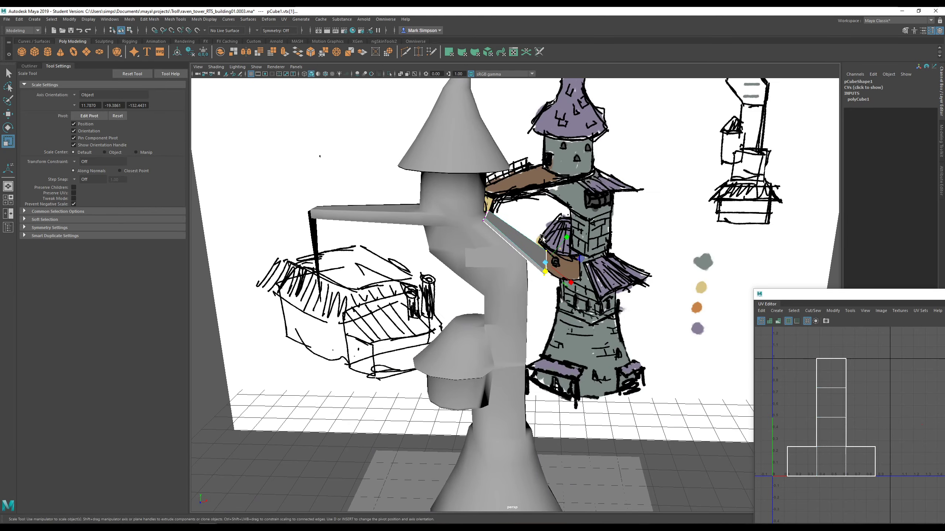
{"action": "key", "text": "F8"}
- Switch the move axes to World, duplicate the roof slab down beside the lower shaft, and shift the copy outward from the tower
{"action": "key", "text": "w"}
{"action": "scroll", "coordinate": [567, 333], "scroll_direction": "down", "scroll_amount": 3}
{"action": "mouse_move", "coordinate": [566, 333]}
{"action": "left_mouse_down", "text": "alt"}
{"action": "mouse_move", "coordinate": [577, 362]}
{"action": "mouse_move", "coordinate": [586, 307]}
{"action": "mouse_move", "coordinate": [562, 300]}
{"action": "left_mouse_up", "text": "alt"}
{"action": "left_click", "coordinate": [84, 95]}
{"action": "left_click", "coordinate": [87, 98]}
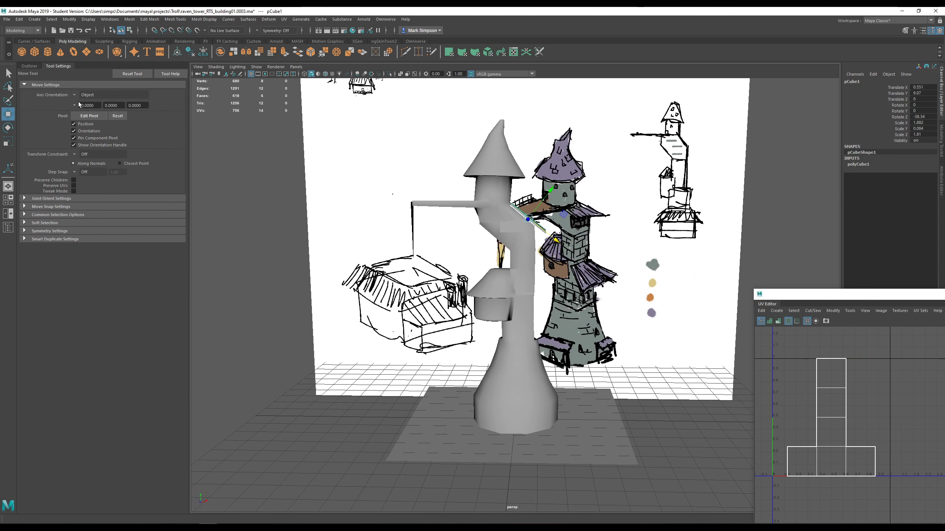
{"action": "left_click", "coordinate": [75, 96]}
{"action": "left_click", "coordinate": [89, 105]}
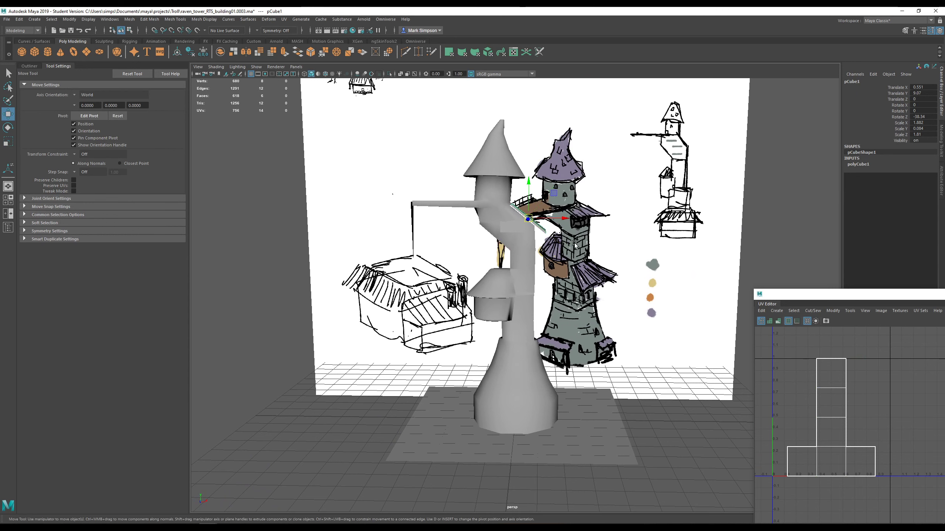
{"action": "left_click_drag", "start_coordinate": [529, 181], "coordinate": [547, 271], "text": "shift"}
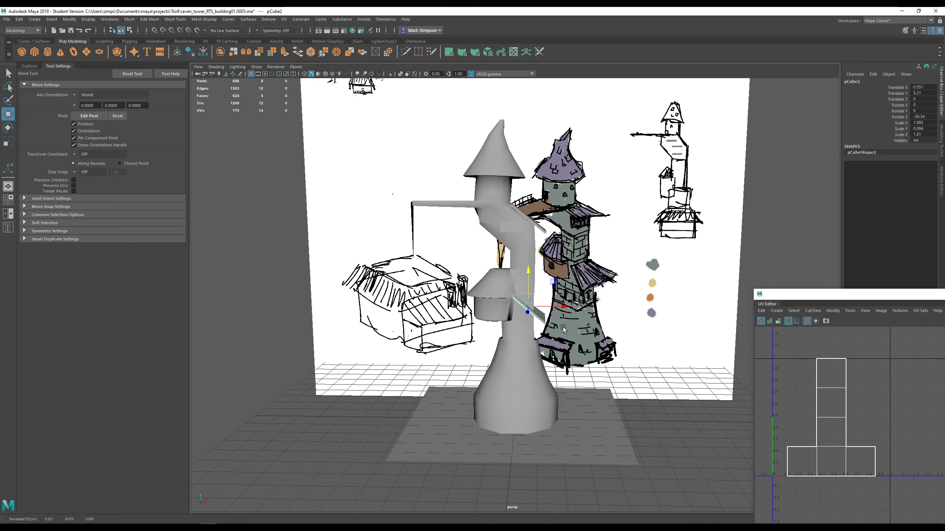
{"action": "scroll", "coordinate": [563, 327], "scroll_direction": "up", "scroll_amount": 3}
{"action": "left_click_drag", "start_coordinate": [569, 314], "coordinate": [596, 315]}
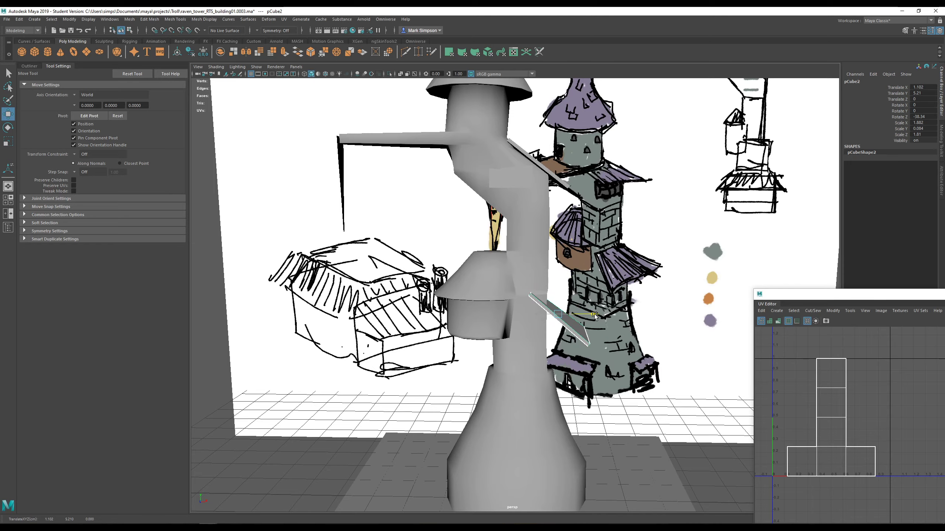
- Widen the lower roof slab to a Z scale of about 2.15
{"action": "left_click_drag", "start_coordinate": [642, 256], "coordinate": [550, 302], "text": "alt"}
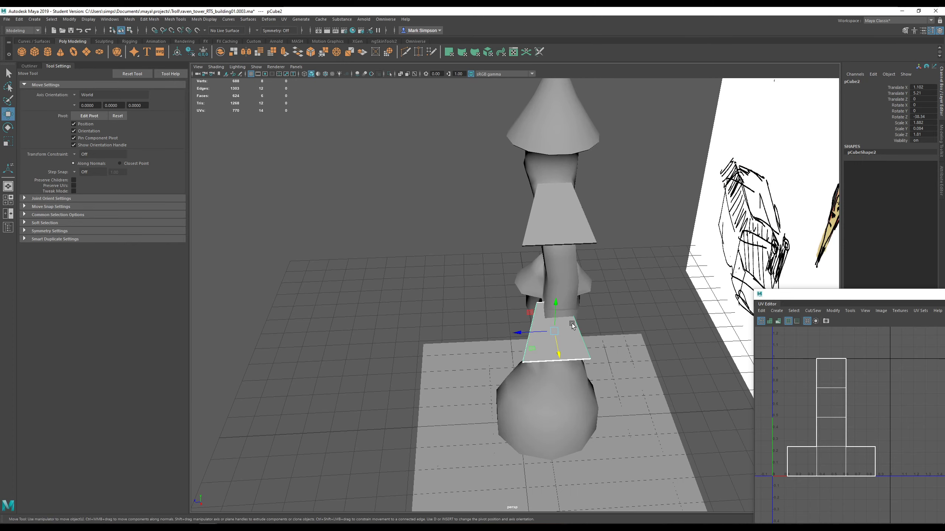
{"action": "key", "text": "r"}
{"action": "left_click_drag", "start_coordinate": [518, 331], "coordinate": [639, 323]}
- Duplicate the lower roof slab down to the side of the tower's base and scale the copy down uniformly
{"action": "key", "text": "w"}
{"action": "scroll", "coordinate": [639, 322], "scroll_direction": "up", "scroll_amount": 3}
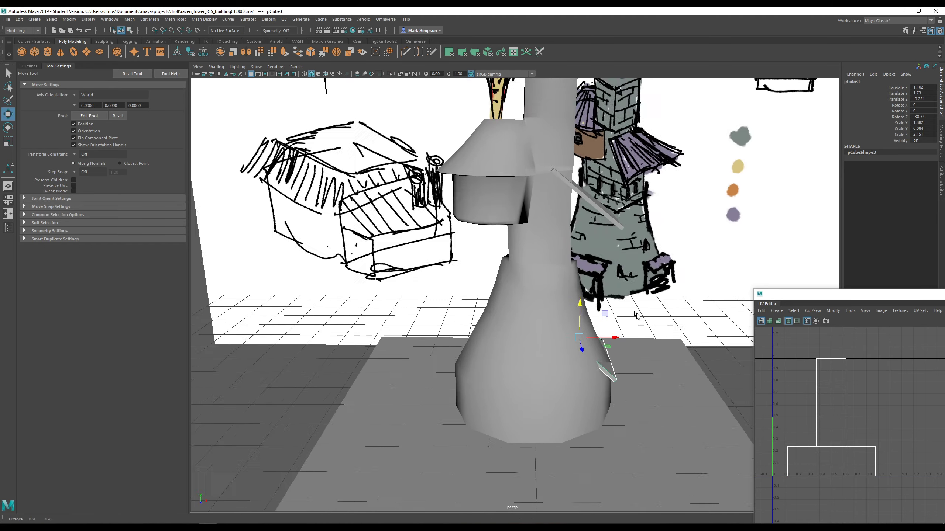
{"action": "middle_click_drag", "start_coordinate": [639, 322], "coordinate": [492, 295], "text": "alt"}
{"action": "key", "text": "r"}
{"action": "left_click_drag", "start_coordinate": [493, 295], "coordinate": [517, 282]}
- Place a copy of the small roof slab at the front of the base and rotate it with World axes to face forward
{"action": "key", "text": "w"}
{"action": "left_click_drag", "start_coordinate": [541, 321], "coordinate": [489, 334], "text": "alt"}
{"action": "key", "text": "e"}
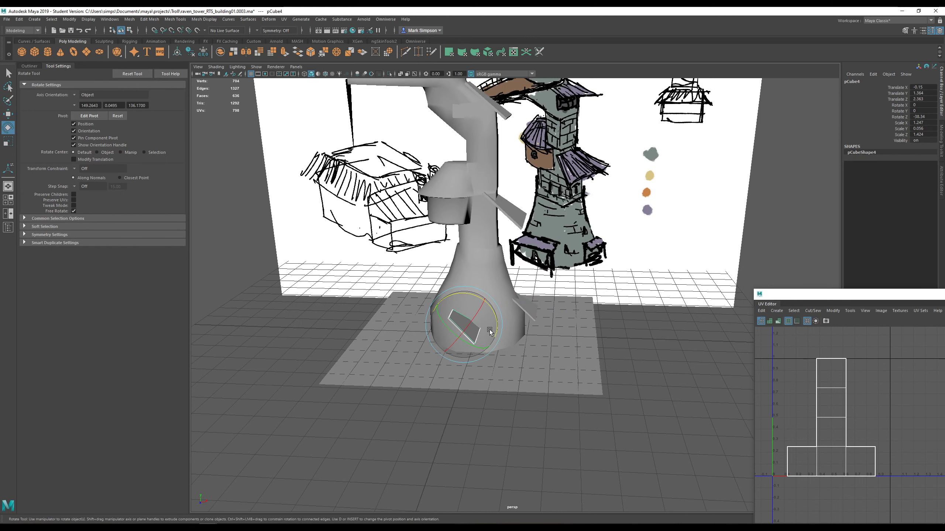
{"action": "left_click", "coordinate": [74, 95]}
{"action": "left_click", "coordinate": [89, 102]}
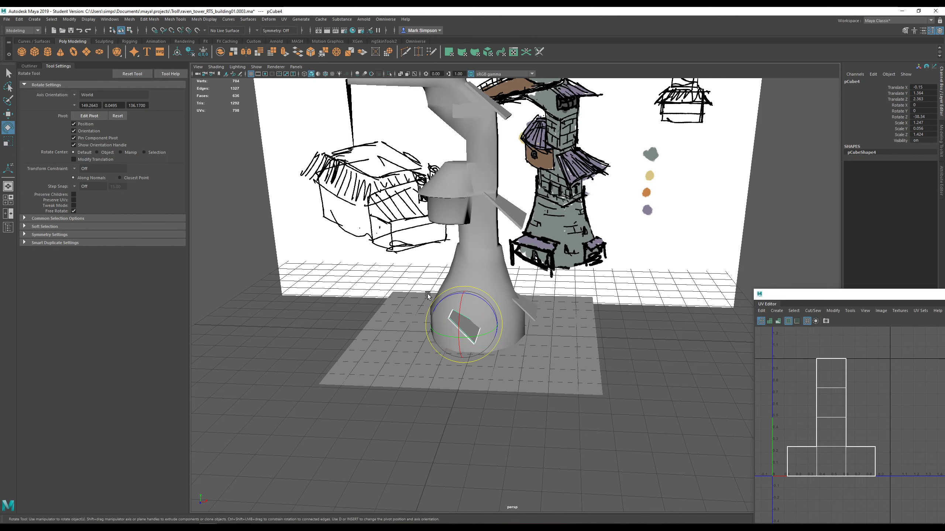
{"action": "left_click_drag", "start_coordinate": [482, 335], "coordinate": [429, 336]}
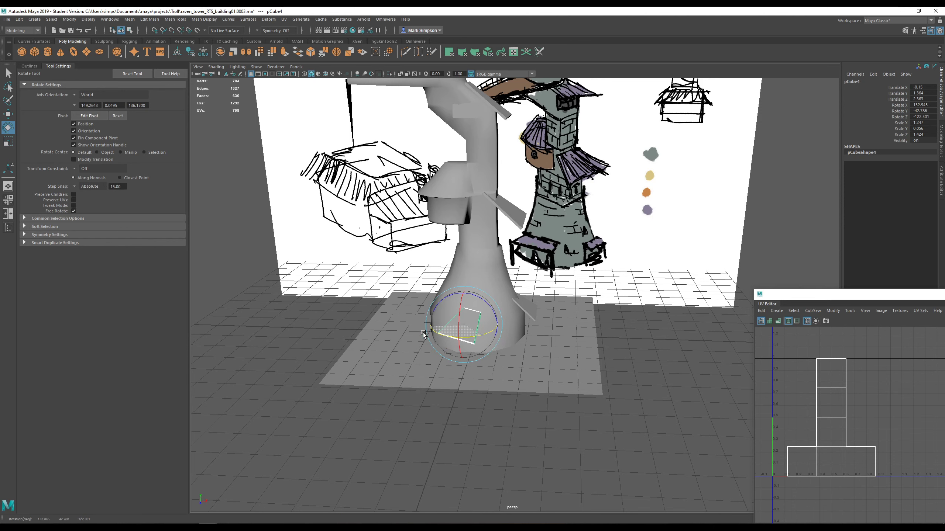
- Position the front roof slab against the tower's base and widen it to a Z scale of about 2.82
{"action": "key", "text": "w"}
{"action": "left_click_drag", "start_coordinate": [511, 329], "coordinate": [482, 346], "text": "alt"}
{"action": "key", "text": "e"}
{"action": "key", "text": "r"}
{"action": "left_click_drag", "start_coordinate": [425, 315], "coordinate": [385, 312]}
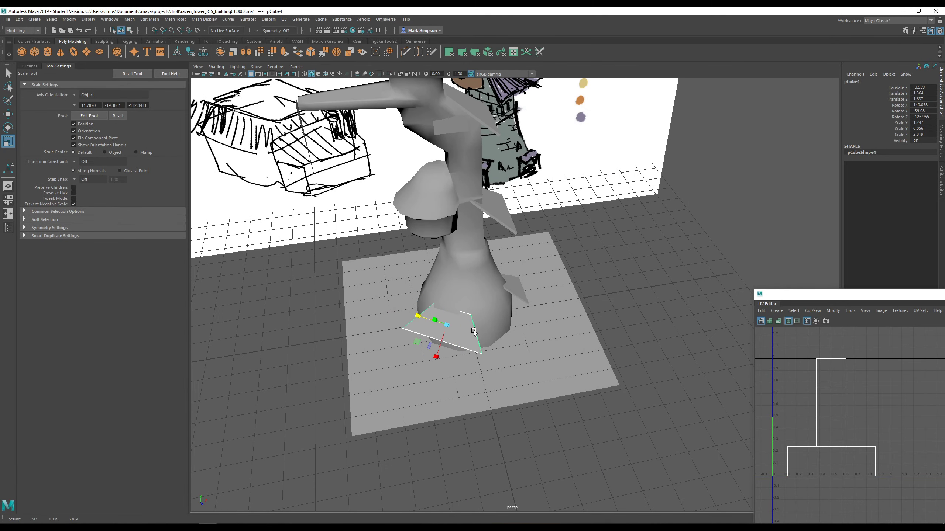
- Select the outer-edge vertices of the front base roof slab and check how the slab sits against the tower
{"action": "right_click_drag", "start_coordinate": [472, 327], "coordinate": [431, 328]}
{"action": "left_click_drag", "start_coordinate": [422, 328], "coordinate": [434, 361], "text": "alt"}
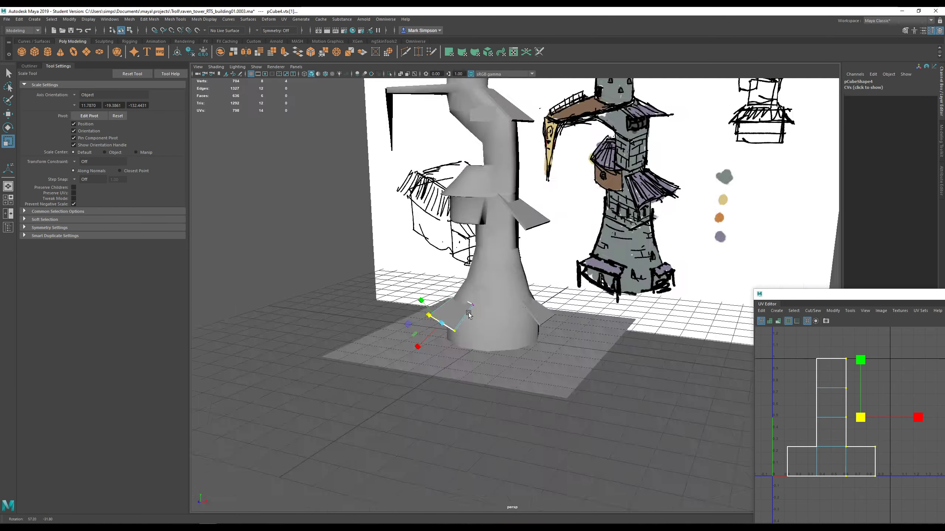
{"action": "left_click_drag", "start_coordinate": [409, 320], "coordinate": [426, 333], "text": "alt"}
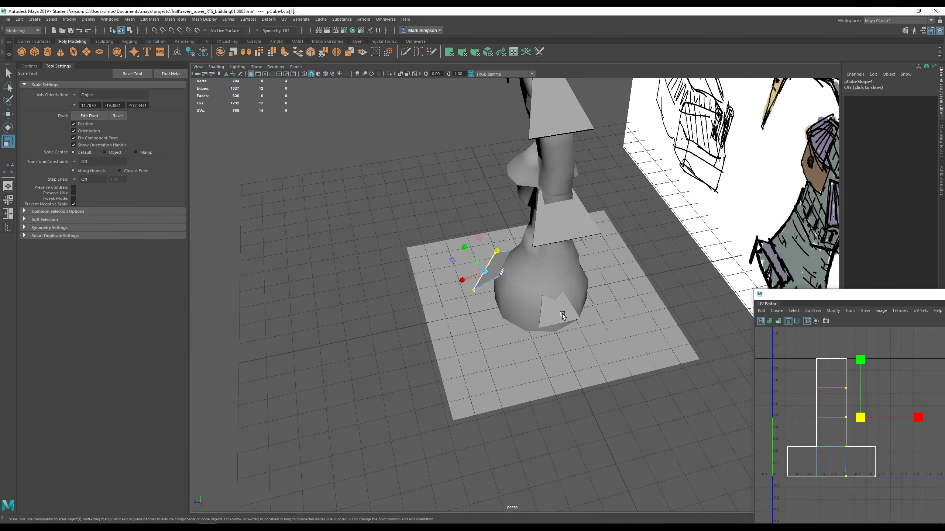
{"action": "left_click_drag", "start_coordinate": [480, 316], "coordinate": [504, 290], "text": "alt"}
{"action": "right_click_drag", "start_coordinate": [470, 318], "coordinate": [470, 318]}
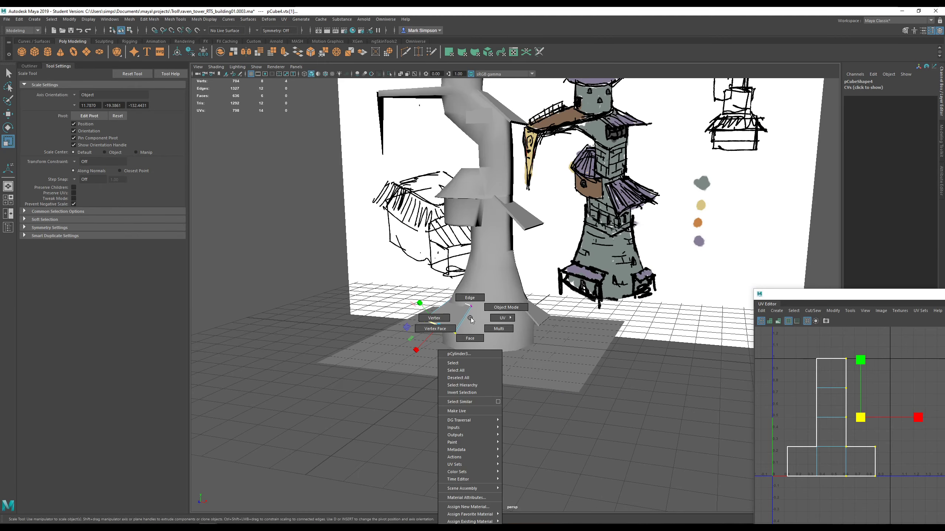
{"action": "left_click", "coordinate": [495, 308]}
{"action": "left_click_drag", "start_coordinate": [493, 313], "coordinate": [535, 309], "text": "alt"}
- Shorten the upper roof slab by sliding its inner-edge vertices down the slope with Component axis orientation
{"action": "left_click", "coordinate": [514, 154]}
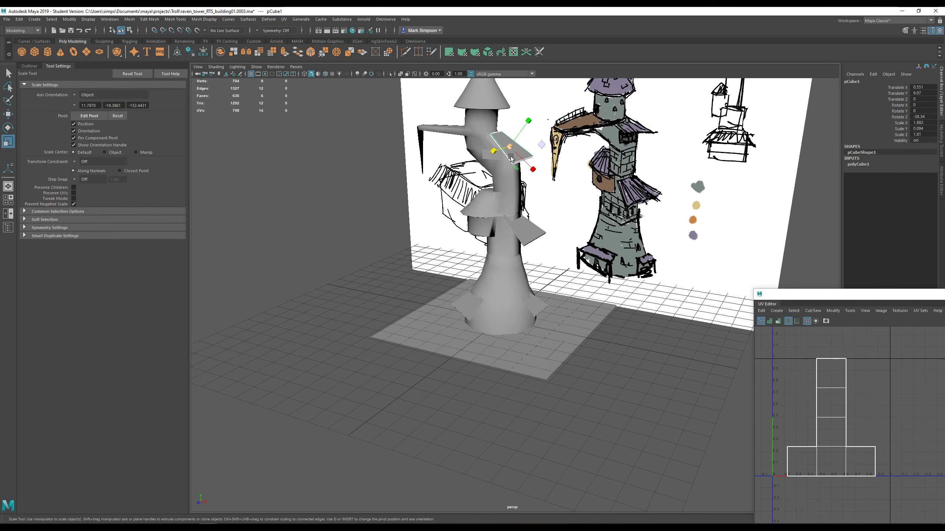
{"action": "scroll", "coordinate": [514, 155], "scroll_direction": "up", "scroll_amount": 3}
{"action": "scroll", "coordinate": [514, 156], "scroll_direction": "down", "scroll_amount": 2}
{"action": "middle_click_drag", "start_coordinate": [514, 156], "coordinate": [544, 214], "text": "alt"}
{"action": "scroll", "coordinate": [544, 214], "scroll_direction": "up", "scroll_amount": 3}
{"action": "right_click_drag", "start_coordinate": [543, 214], "coordinate": [521, 166]}
{"action": "left_click_drag", "start_coordinate": [542, 173], "coordinate": [531, 134]}
{"action": "key", "text": "w"}
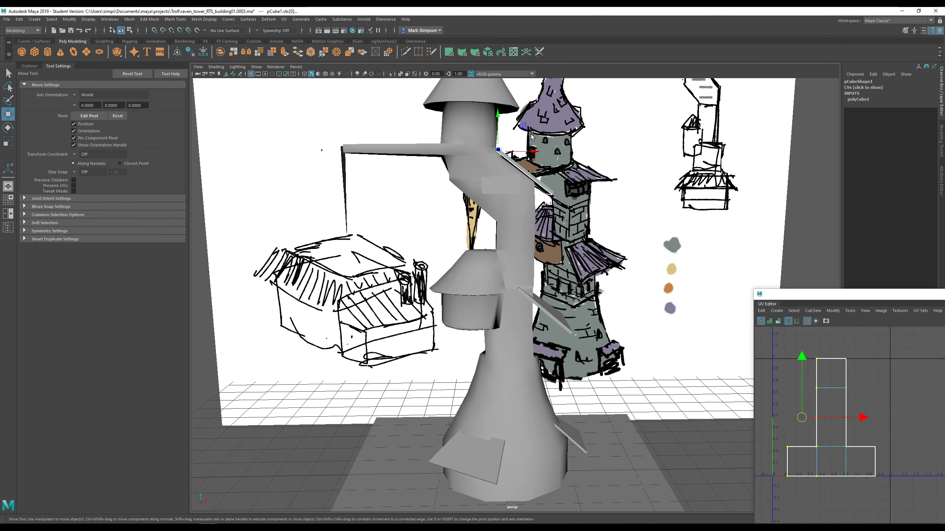
{"action": "left_click", "coordinate": [131, 94]}
{"action": "left_click", "coordinate": [88, 114]}
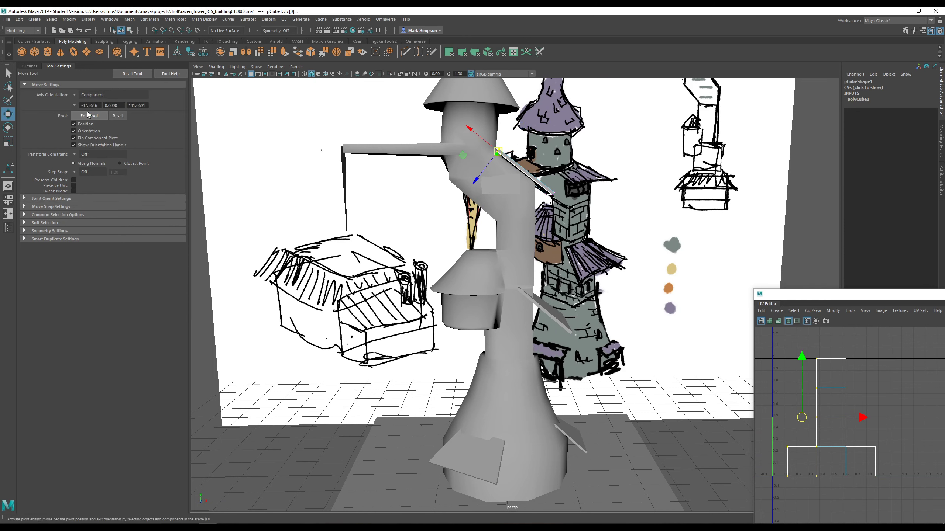
{"action": "left_click_drag", "start_coordinate": [476, 134], "coordinate": [478, 136]}
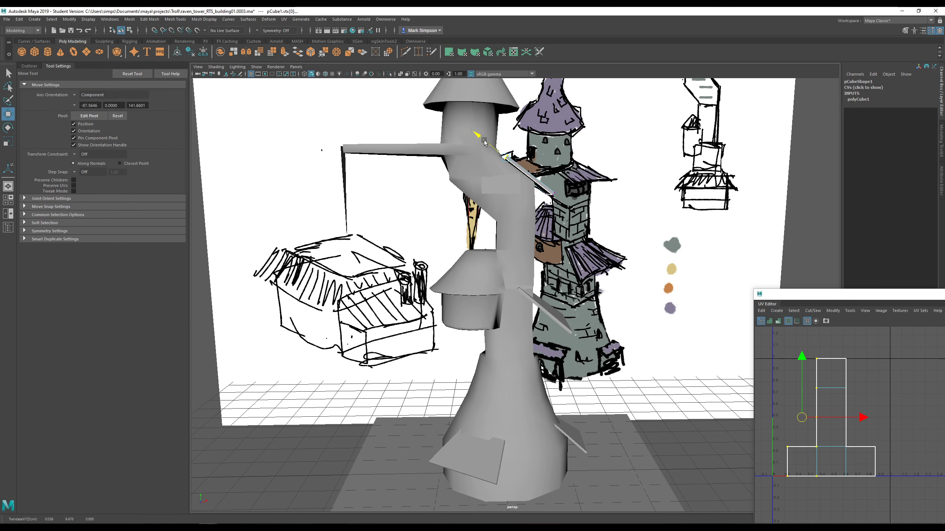
- Adjust the width of the lower roof slab's outer edge by scaling its end vertices
{"action": "left_click_drag", "start_coordinate": [605, 246], "coordinate": [613, 274], "text": "alt"}
{"action": "left_click", "coordinate": [566, 306]}
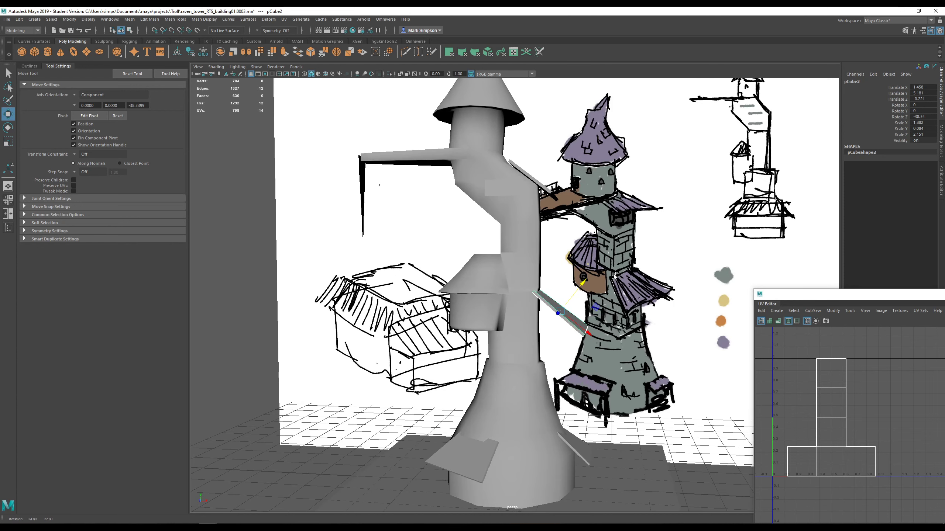
{"action": "right_click_drag", "start_coordinate": [587, 324], "coordinate": [608, 316]}
{"action": "left_click_drag", "start_coordinate": [575, 351], "coordinate": [541, 349]}
{"action": "key", "text": "r"}
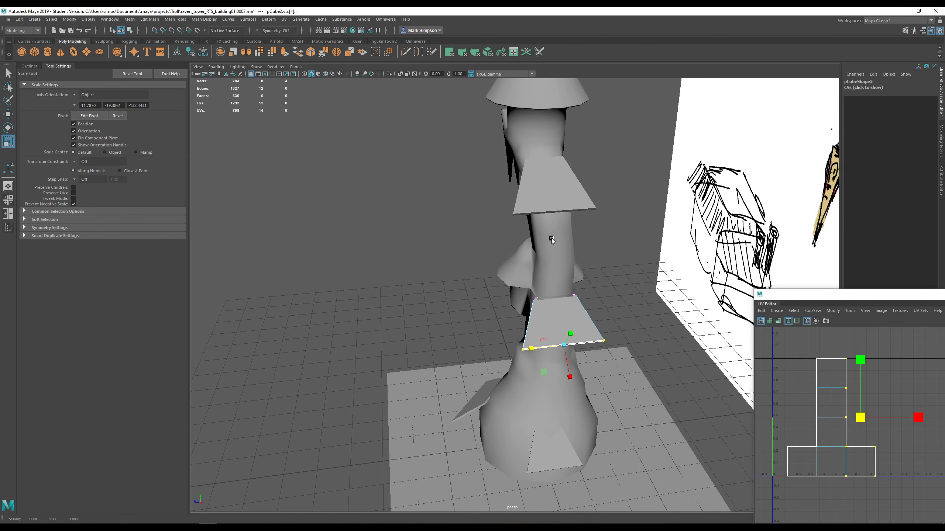
{"action": "left_click_drag", "start_coordinate": [551, 238], "coordinate": [533, 297], "text": "alt"}
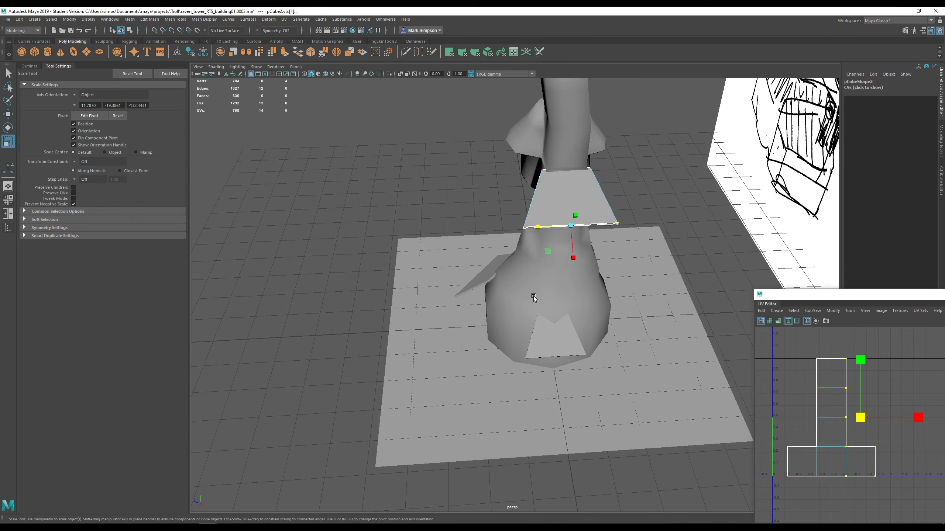
{"action": "left_click", "coordinate": [550, 338]}
{"action": "left_click", "coordinate": [545, 316]}
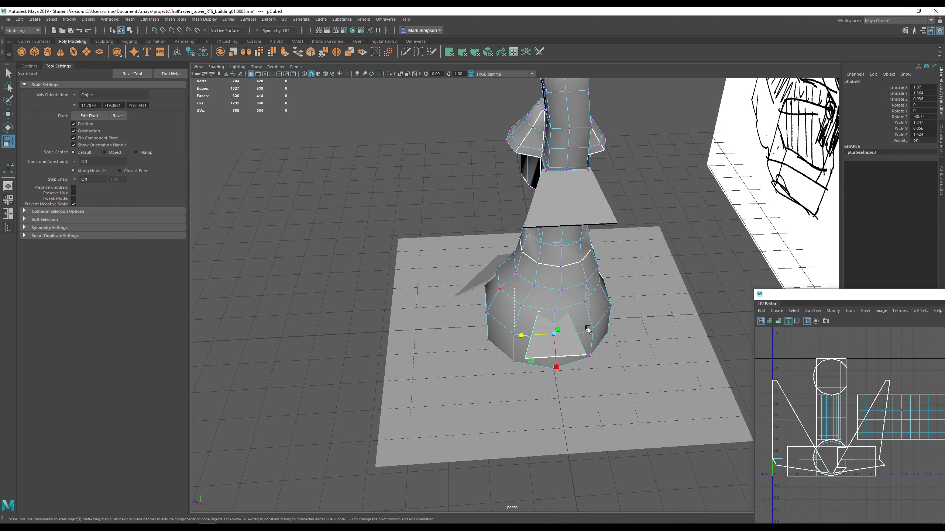
{"action": "left_click", "coordinate": [548, 359]}
{"action": "right_click_drag", "start_coordinate": [539, 327], "coordinate": [574, 317]}
{"action": "left_click", "coordinate": [690, 319]}
- Slide the outer-edge vertices of the roof slab at the side of the base along its slope to adjust its length
{"action": "left_click", "coordinate": [563, 341]}
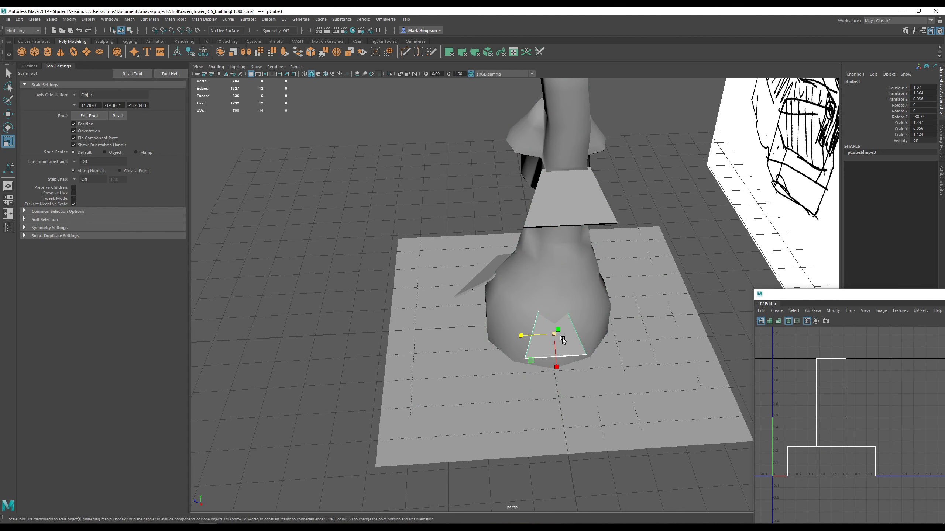
{"action": "right_click", "coordinate": [537, 326]}
{"action": "left_click", "coordinate": [518, 325]}
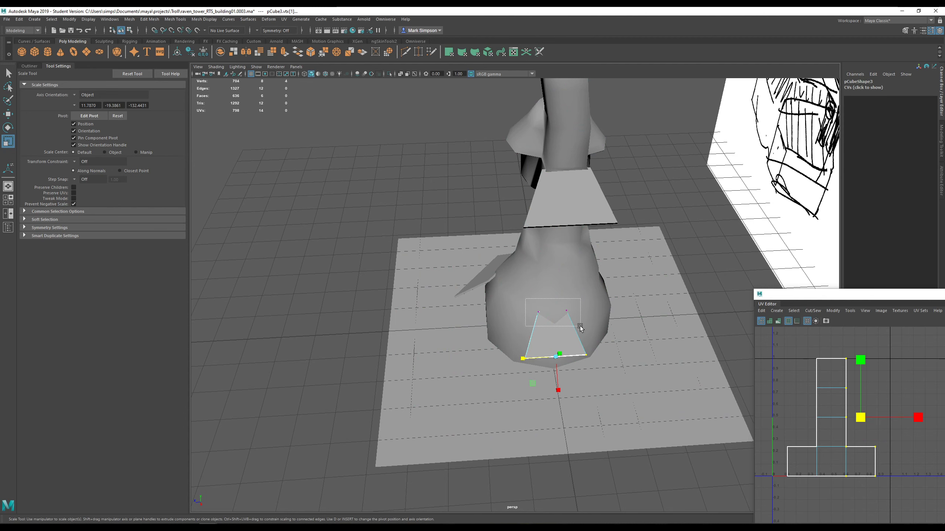
{"action": "left_click_drag", "start_coordinate": [581, 326], "coordinate": [581, 326]}
{"action": "key", "text": "w"}
{"action": "left_click_drag", "start_coordinate": [552, 290], "coordinate": [557, 320], "text": "alt"}
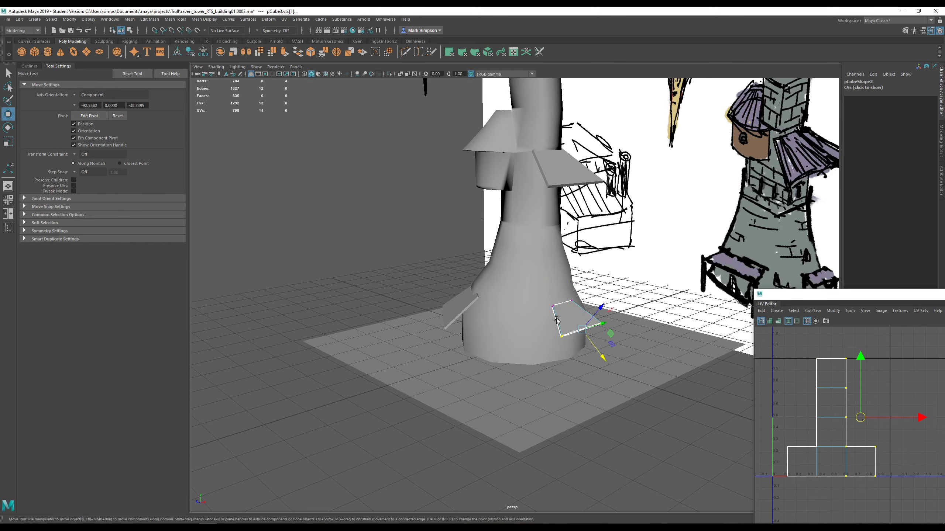
{"action": "middle_click_drag", "start_coordinate": [603, 356], "coordinate": [599, 350]}
{"action": "left_click_drag", "start_coordinate": [597, 349], "coordinate": [596, 349]}
{"action": "left_click_drag", "start_coordinate": [597, 349], "coordinate": [647, 346], "text": "alt"}
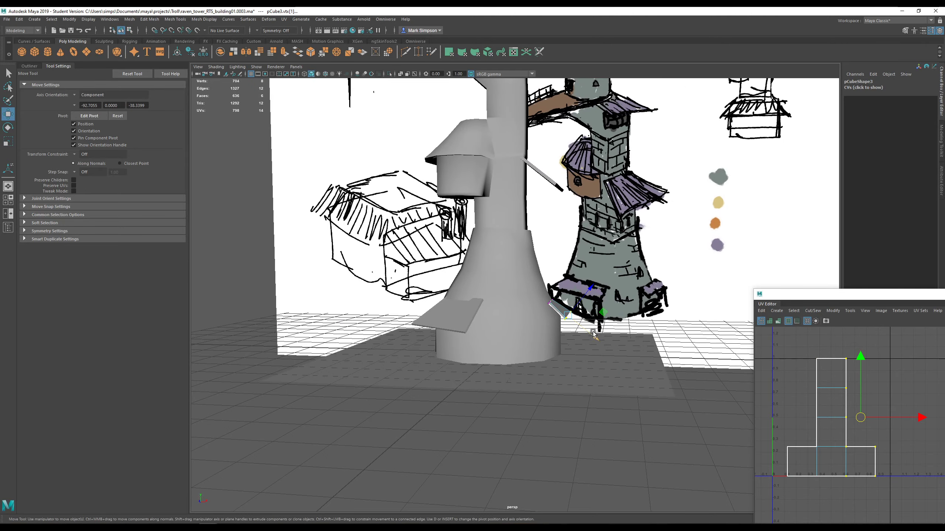
{"action": "middle_click_drag", "start_coordinate": [594, 335], "coordinate": [599, 341]}
{"action": "left_click_drag", "start_coordinate": [599, 340], "coordinate": [553, 323], "text": "alt"}
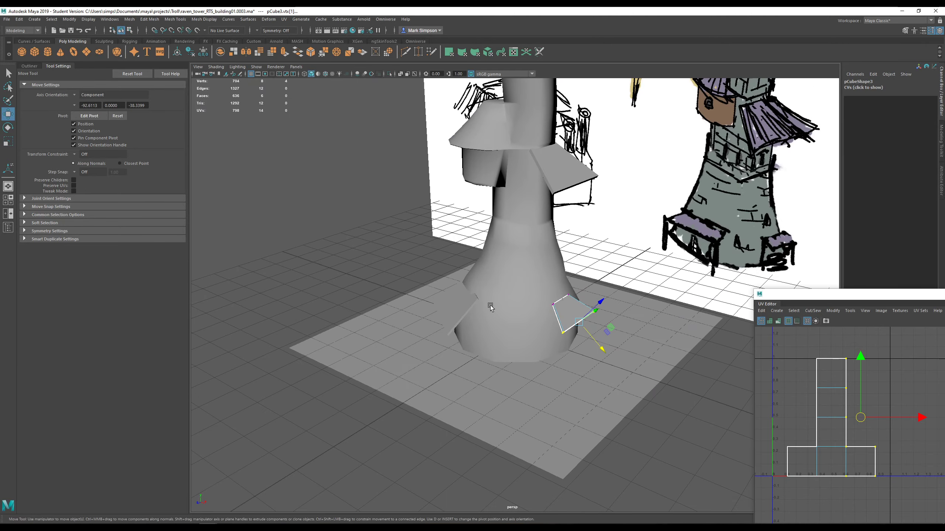
{"action": "right_click_drag", "start_coordinate": [513, 303], "coordinate": [531, 301]}
{"action": "scroll", "coordinate": [532, 301], "scroll_direction": "down", "scroll_amount": 4}
{"action": "left_click", "coordinate": [590, 338]}
- Insert an edge loop down the middle of the upper roof slab with Multi-Cut
{"action": "left_click_drag", "start_coordinate": [571, 340], "coordinate": [593, 356], "text": "alt"}
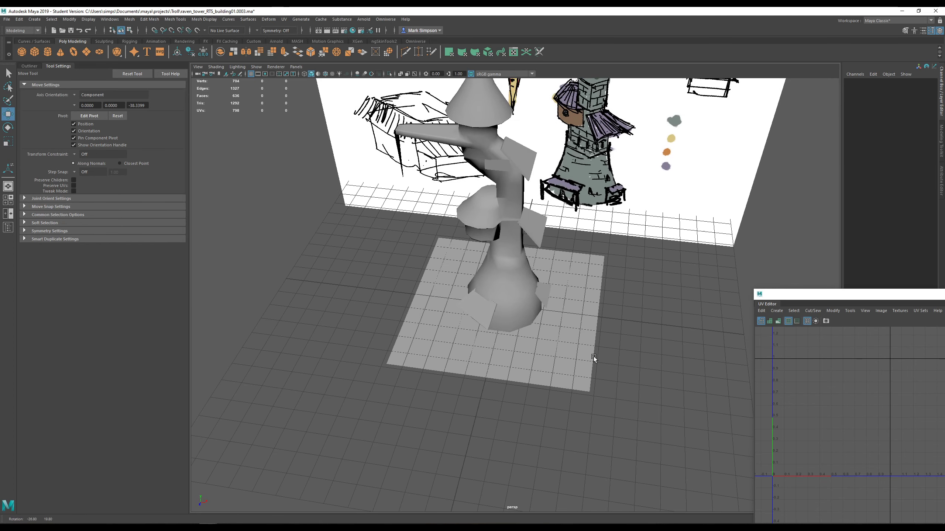
{"action": "scroll", "coordinate": [595, 354], "scroll_direction": "down", "scroll_amount": 3}
{"action": "middle_click_drag", "start_coordinate": [589, 327], "coordinate": [594, 348], "text": "alt"}
{"action": "left_click_drag", "start_coordinate": [594, 348], "coordinate": [594, 345], "text": "alt"}
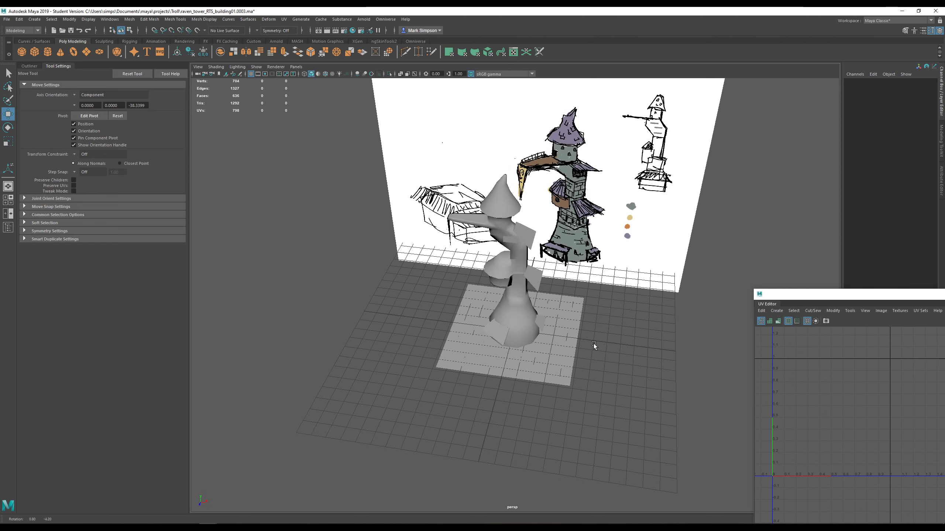
{"action": "scroll", "coordinate": [593, 345], "scroll_direction": "up", "scroll_amount": 2}
{"action": "left_click", "coordinate": [530, 211]}
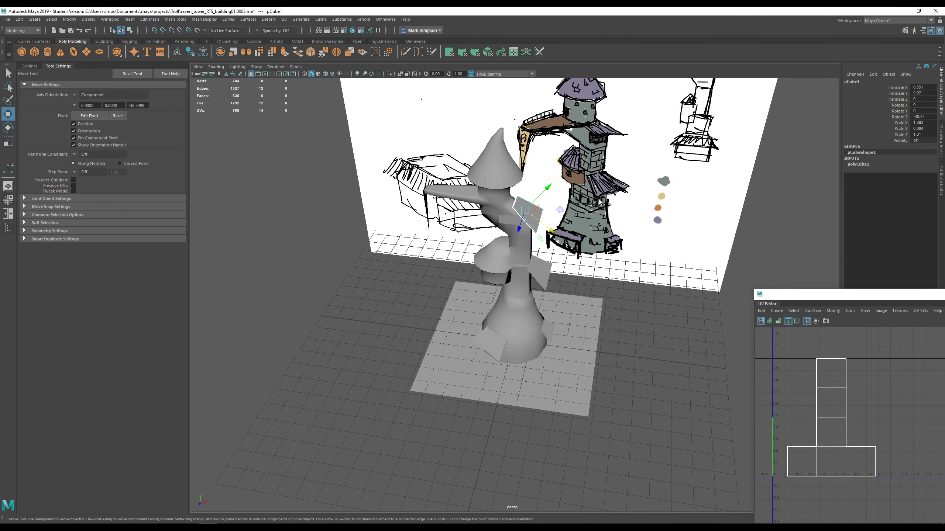
{"action": "left_click_drag", "start_coordinate": [565, 232], "coordinate": [516, 245], "text": "alt"}
{"action": "scroll", "coordinate": [516, 245], "scroll_direction": "up", "scroll_amount": 3}
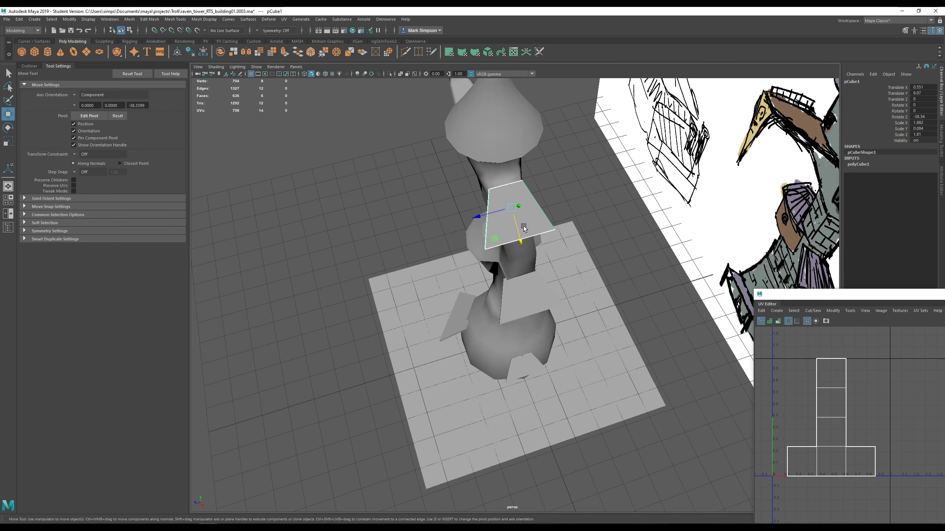
{"action": "right_click_drag", "start_coordinate": [524, 227], "coordinate": [520, 211]}
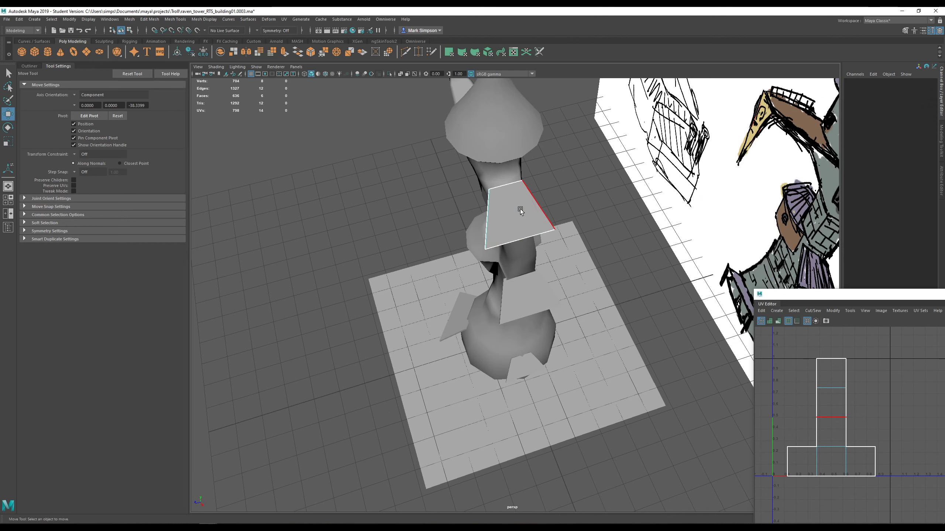
{"action": "left_click", "coordinate": [418, 52]}
{"action": "left_click", "coordinate": [406, 52]}
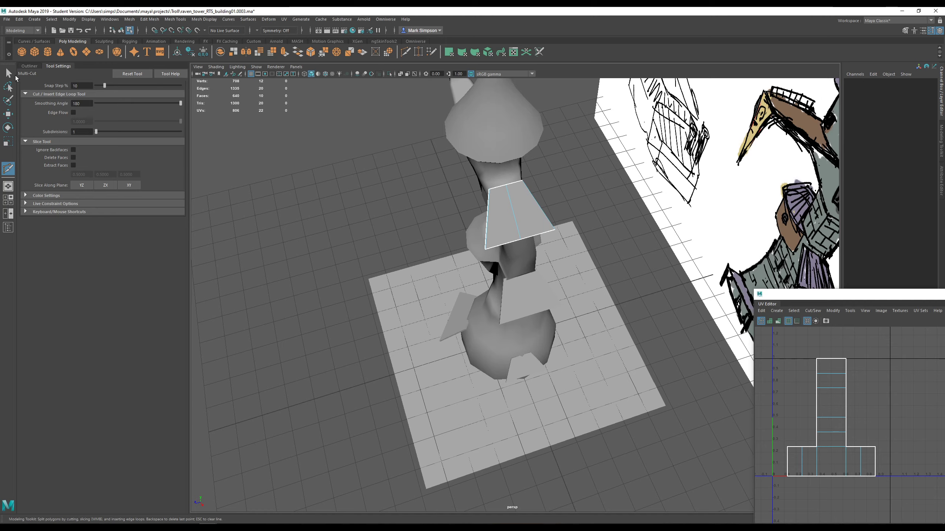
{"action": "left_click", "coordinate": [9, 74]}
- Push the middle vertices of the upper roof slab's outer edge slightly away from the tower using World axis orientation
{"action": "right_click_drag", "start_coordinate": [523, 226], "coordinate": [501, 225]}
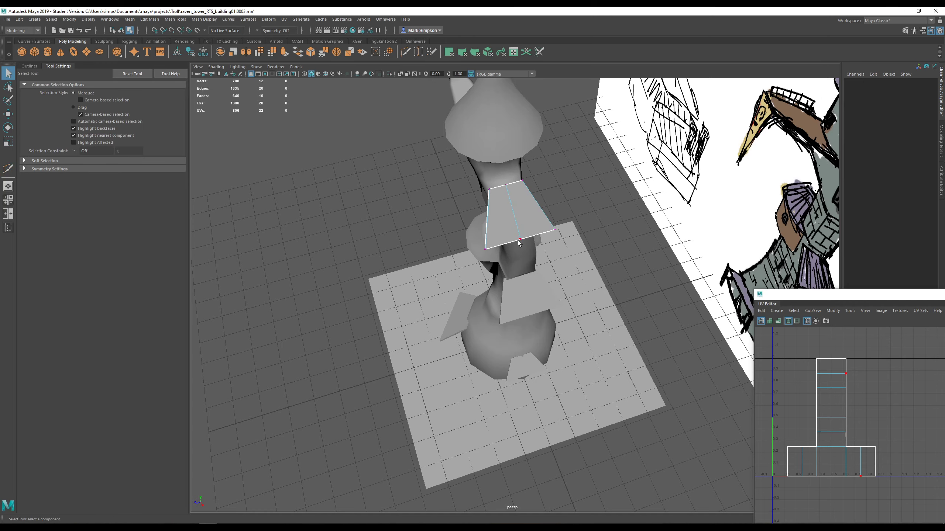
{"action": "left_click_drag", "start_coordinate": [511, 234], "coordinate": [511, 234]}
{"action": "mouse_move", "coordinate": [511, 234]}
{"action": "left_mouse_down", "text": "alt"}
{"action": "mouse_move", "coordinate": [579, 190]}
{"action": "mouse_move", "coordinate": [578, 170]}
{"action": "left_mouse_up", "text": "alt"}
{"action": "key", "text": "w"}
{"action": "left_click", "coordinate": [80, 95]}
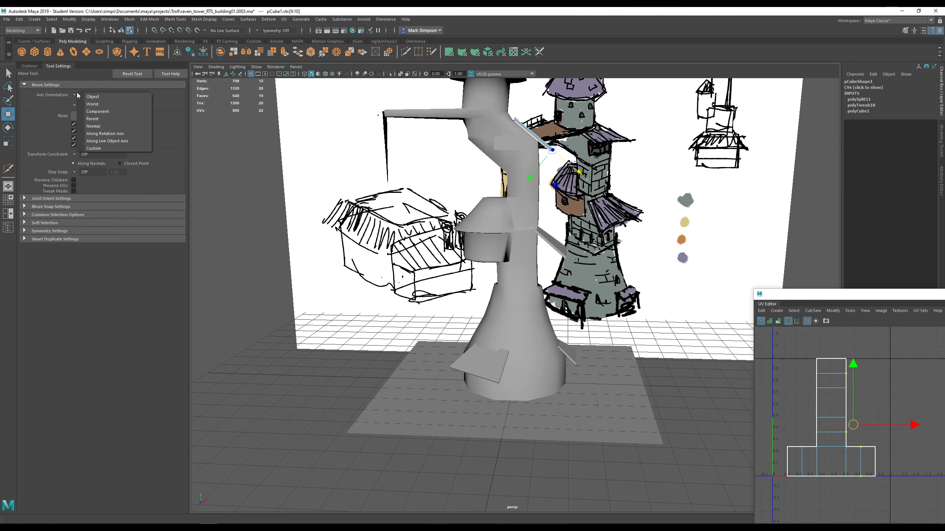
{"action": "left_click", "coordinate": [86, 103]}
{"action": "left_click_drag", "start_coordinate": [596, 152], "coordinate": [581, 360]}
{"action": "middle_click_drag", "start_coordinate": [577, 283], "coordinate": [524, 265]}
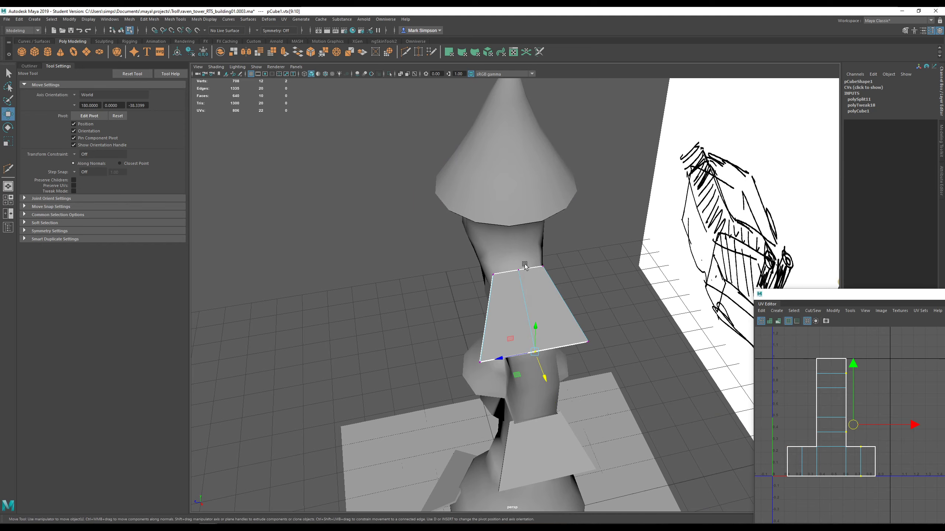
{"action": "left_click_drag", "start_coordinate": [524, 278], "coordinate": [525, 279], "text": "shift"}
- Move the whole upper roof slab in toward the tower to a Translate X of about 0.33
{"action": "left_click_drag", "start_coordinate": [526, 280], "coordinate": [633, 269], "text": "alt"}
{"action": "right_click_drag", "start_coordinate": [625, 269], "coordinate": [669, 249]}
{"action": "left_click_drag", "start_coordinate": [669, 249], "coordinate": [657, 260], "text": "alt"}
{"action": "left_click_drag", "start_coordinate": [632, 231], "coordinate": [625, 232]}
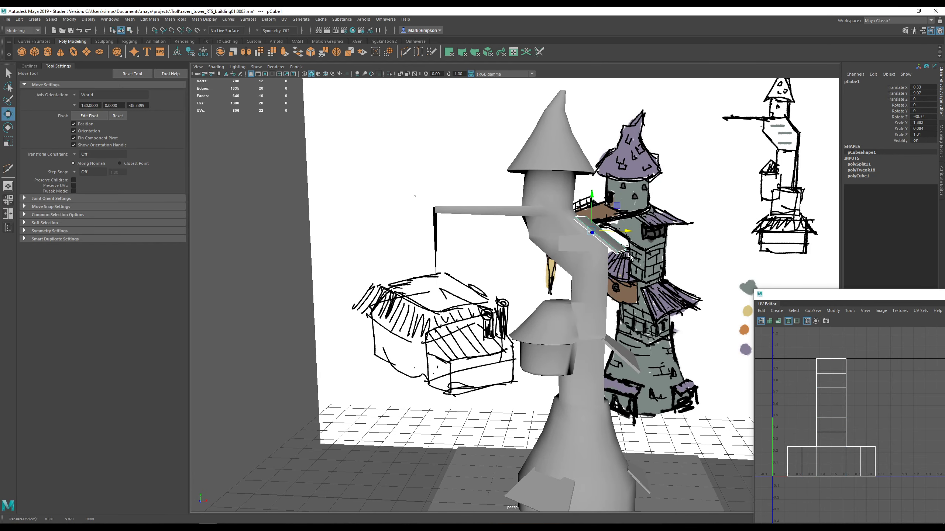
- Select the tower base's vertices on the side with the small roof slab and move them outward along X
{"action": "left_click", "coordinate": [625, 358]}
{"action": "mouse_move", "coordinate": [625, 358]}
{"action": "left_mouse_down", "text": "alt"}
{"action": "mouse_move", "coordinate": [583, 294]}
{"action": "mouse_move", "coordinate": [598, 286]}
{"action": "mouse_move", "coordinate": [575, 278]}
{"action": "mouse_move", "coordinate": [606, 277]}
{"action": "mouse_move", "coordinate": [577, 294]}
{"action": "mouse_move", "coordinate": [521, 289]}
{"action": "left_mouse_up", "text": "alt"}
{"action": "scroll", "coordinate": [606, 278], "scroll_direction": "down", "scroll_amount": 5}
{"action": "left_click", "coordinate": [509, 289]}
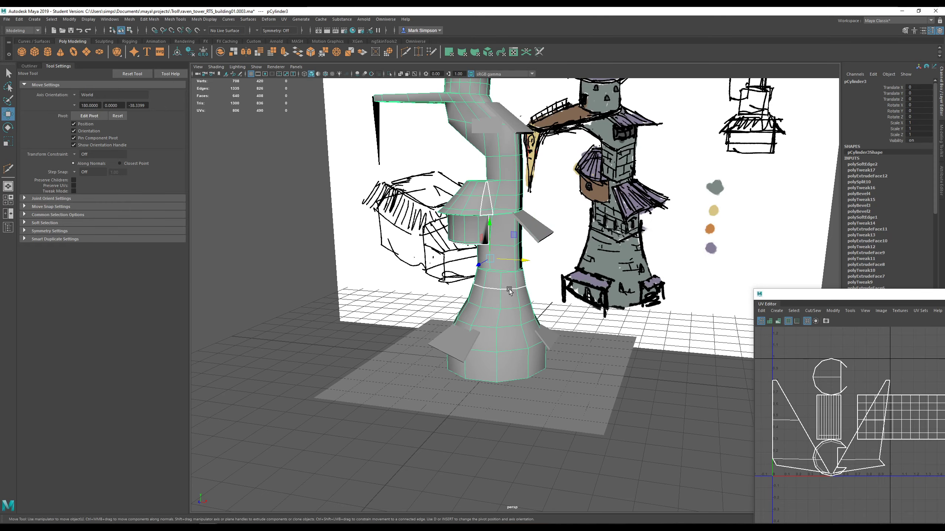
{"action": "right_click_drag", "start_coordinate": [509, 289], "coordinate": [478, 289]}
{"action": "left_click_drag", "start_coordinate": [479, 289], "coordinate": [560, 378], "text": "alt"}
{"action": "left_click", "coordinate": [497, 300]}
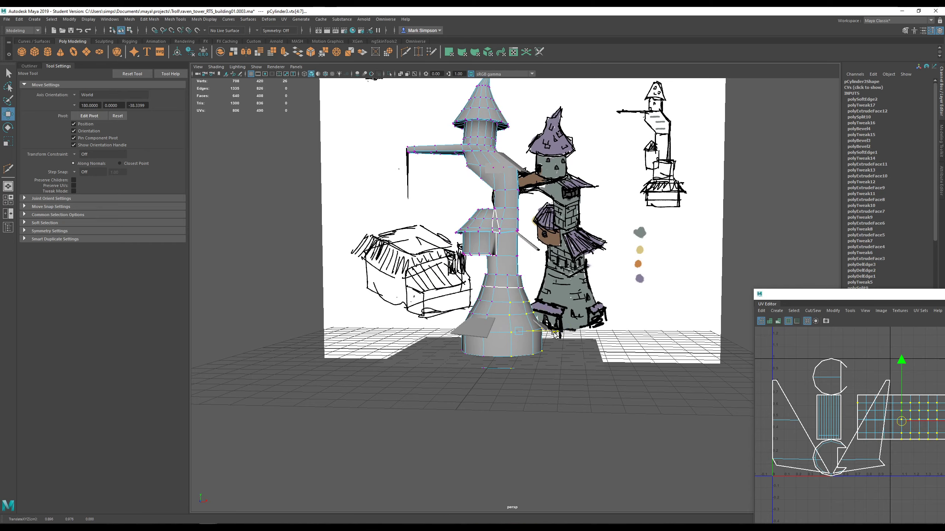
{"action": "left_click_drag", "start_coordinate": [553, 334], "coordinate": [499, 368], "text": "alt"}
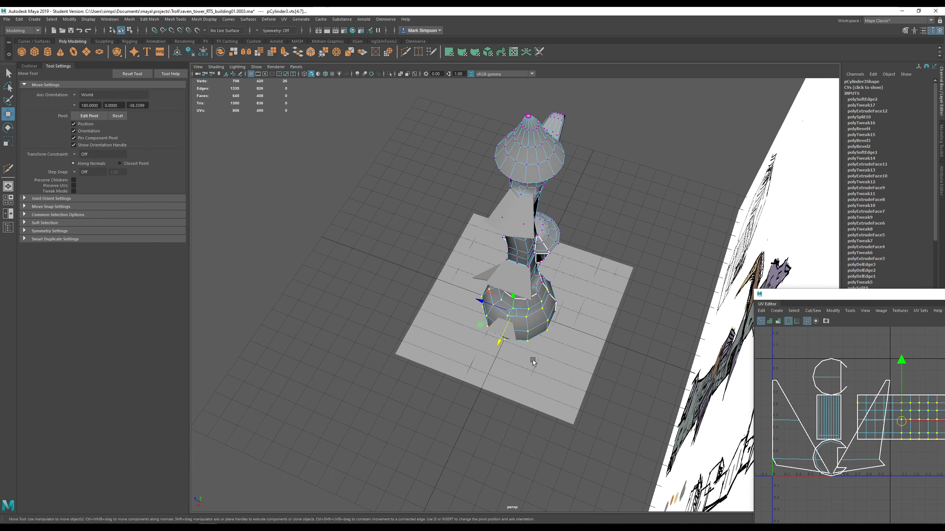
- Flare the side of the tower's base further by moving successively lower groups of its vertices outward along X
{"action": "left_click_drag", "start_coordinate": [561, 299], "coordinate": [528, 335], "text": "alt"}
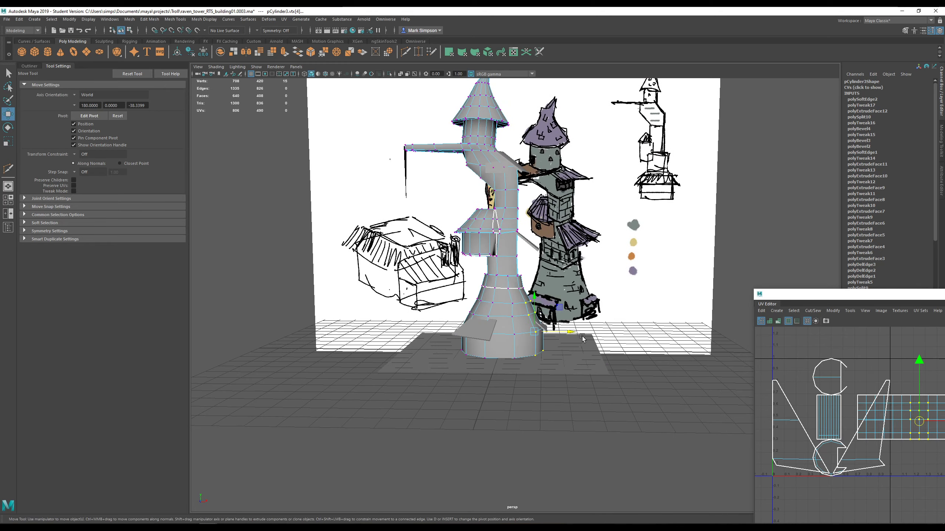
{"action": "left_click_drag", "start_coordinate": [589, 376], "coordinate": [522, 309]}
{"action": "left_click_drag", "start_coordinate": [572, 339], "coordinate": [575, 339]}
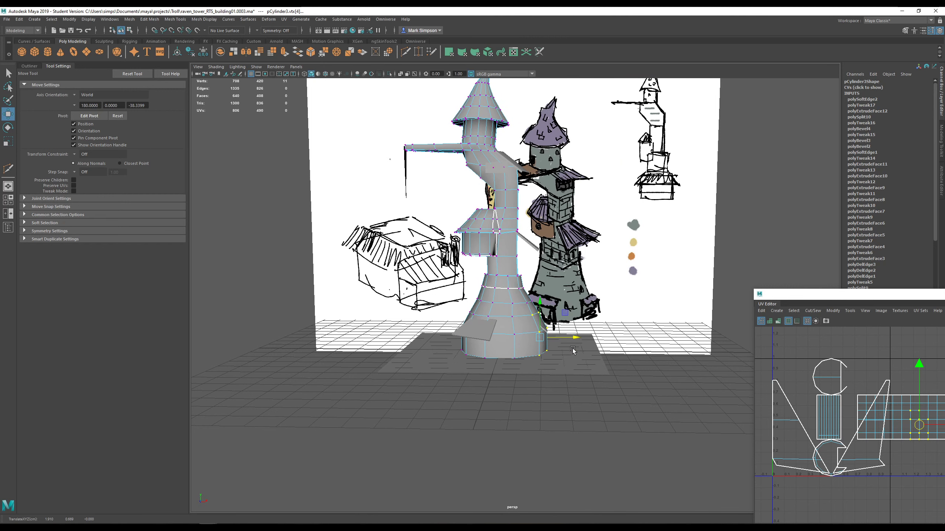
{"action": "left_click_drag", "start_coordinate": [581, 376], "coordinate": [528, 322]}
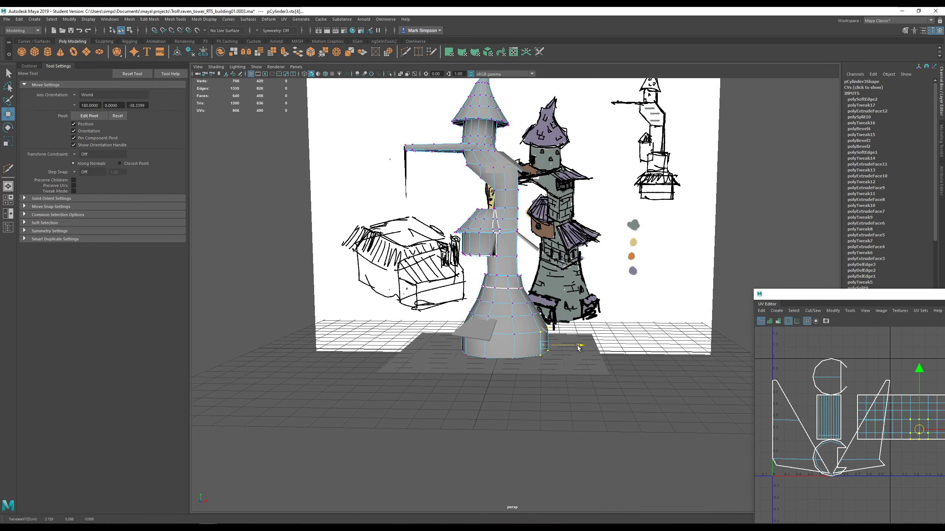
- Nudge a single vertex on the front of the tower's flared base along X to smooth its contour
{"action": "left_click_drag", "start_coordinate": [576, 348], "coordinate": [592, 298], "text": "alt"}
{"action": "left_click", "coordinate": [508, 317]}
{"action": "key", "text": "f"}
{"action": "left_click_drag", "start_coordinate": [535, 317], "coordinate": [532, 317]}
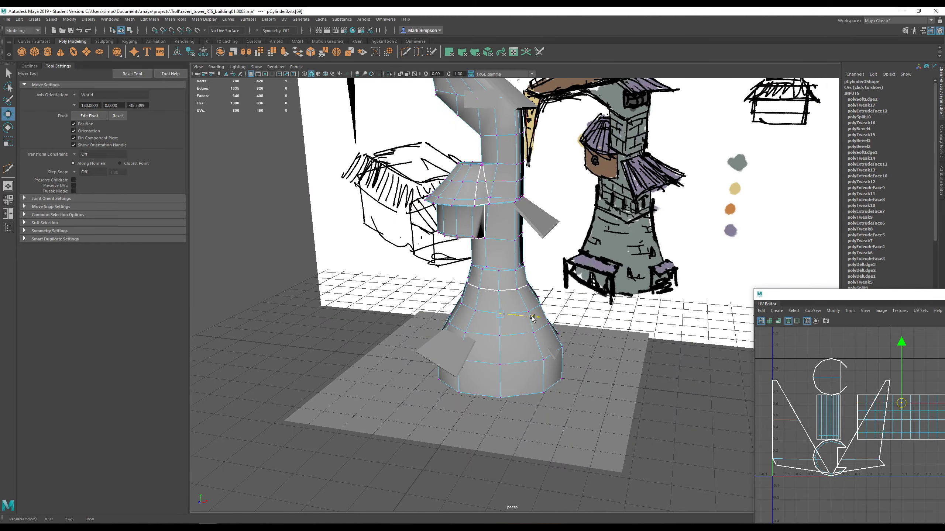
- Move the roof slab at the side of the base outward to a Translate X of about 2.24
{"action": "mouse_move", "coordinate": [592, 330]}
{"action": "left_mouse_down", "text": "alt"}
{"action": "mouse_move", "coordinate": [610, 320]}
{"action": "mouse_move", "coordinate": [573, 333]}
{"action": "left_mouse_up", "text": "alt"}
{"action": "right_click_drag", "start_coordinate": [558, 350], "coordinate": [593, 327]}
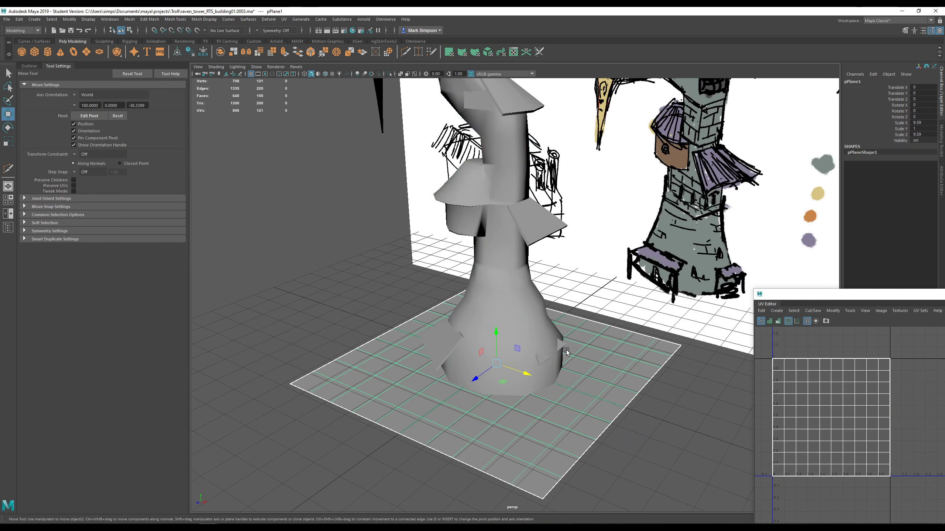
{"action": "left_click_drag", "start_coordinate": [568, 351], "coordinate": [580, 352]}
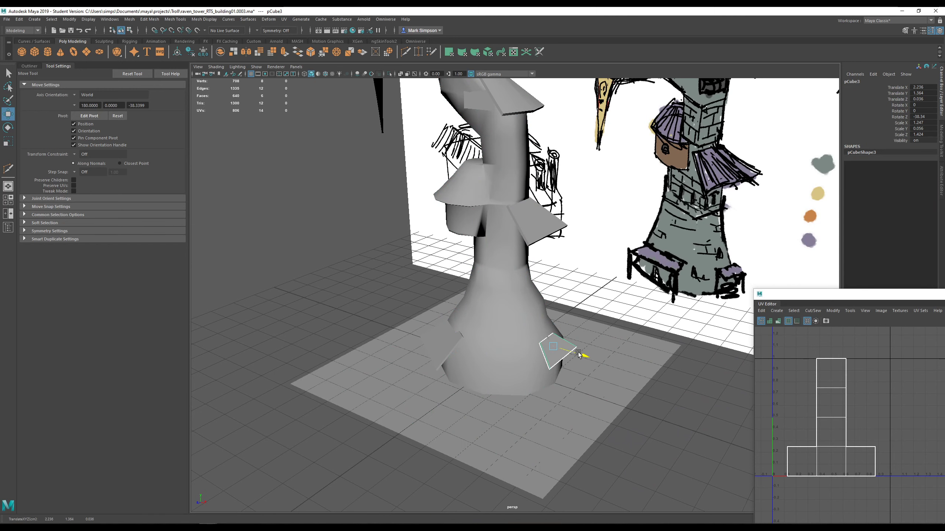
- Insert an edge loop down the middle of the small roof slab at the side of the tower's base
{"action": "scroll", "coordinate": [581, 352], "scroll_direction": "up", "scroll_amount": 3}
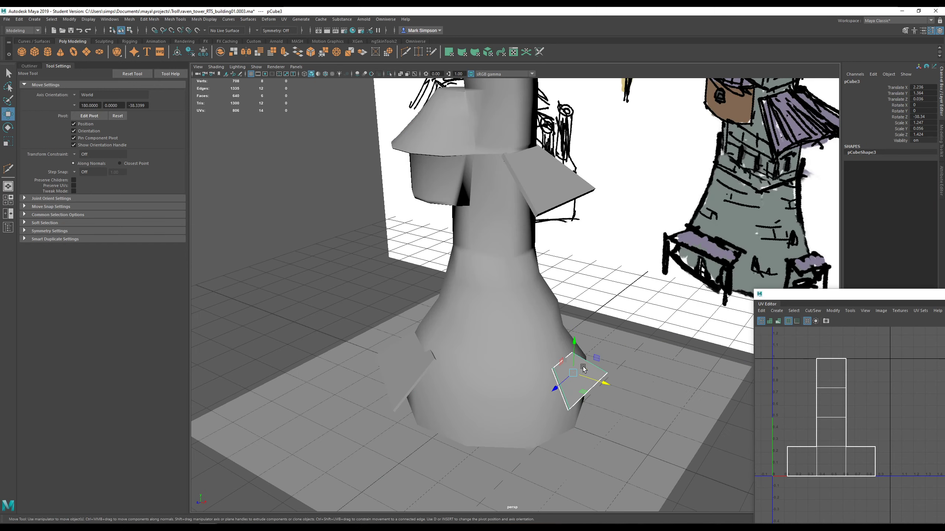
{"action": "left_click", "coordinate": [407, 52]}
{"action": "left_click_drag", "start_coordinate": [580, 380], "coordinate": [546, 387], "text": "alt"}
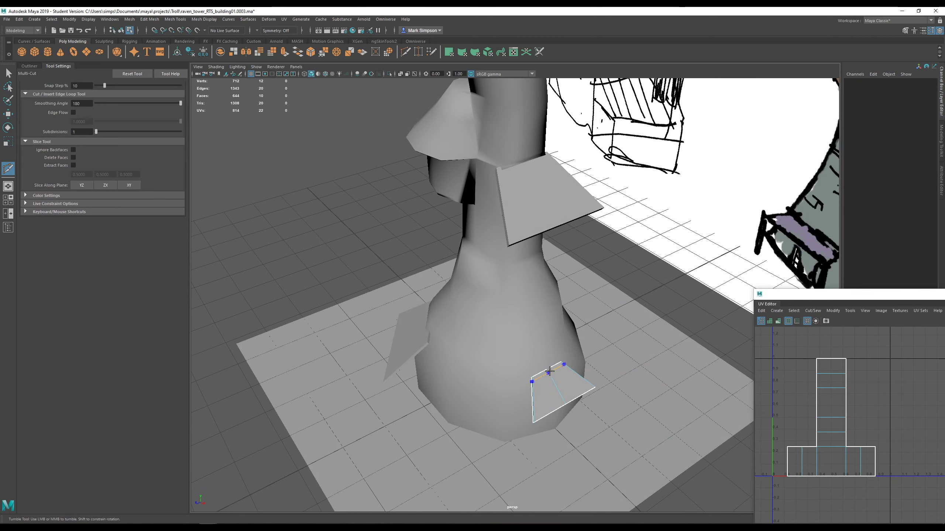
{"action": "left_click_drag", "start_coordinate": [549, 371], "coordinate": [576, 387], "text": "alt"}
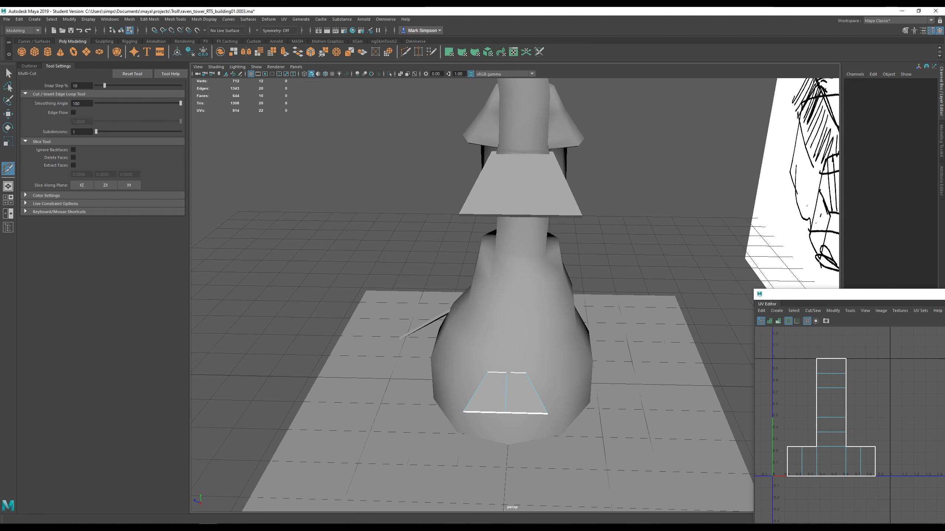
- Select the small roof slab's middle vertices and move them outward along X to bend the slab around the base
{"action": "left_click", "coordinate": [8, 74]}
{"action": "right_click_drag", "start_coordinate": [506, 333], "coordinate": [478, 334]}
{"action": "left_click_drag", "start_coordinate": [509, 416], "coordinate": [500, 366]}
{"action": "key", "text": "w"}
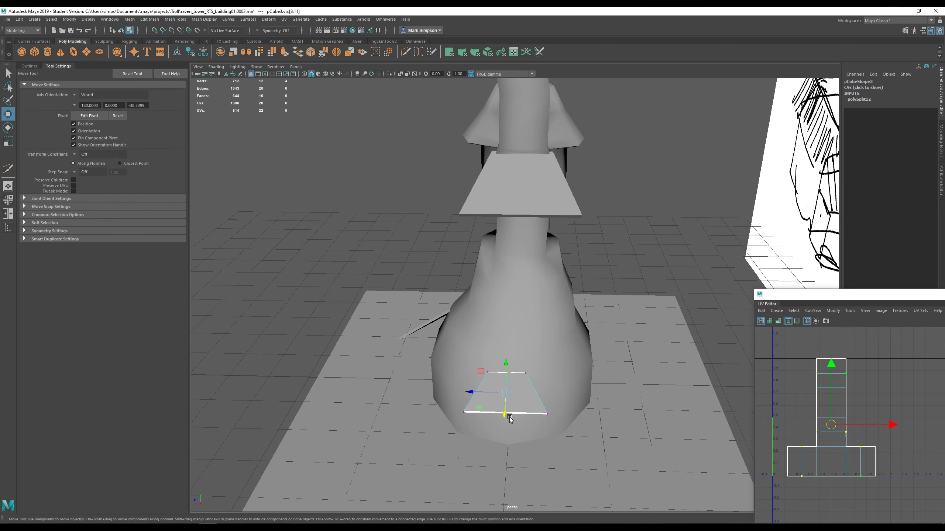
{"action": "left_click_drag", "start_coordinate": [506, 416], "coordinate": [516, 432]}
{"action": "scroll", "coordinate": [507, 416], "scroll_direction": "down", "scroll_amount": 7}
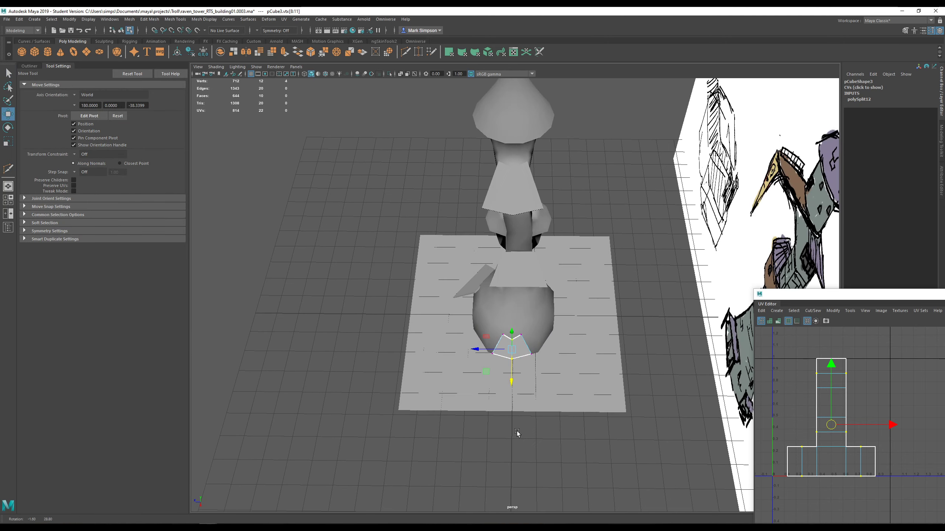
{"action": "left_click_drag", "start_coordinate": [511, 381], "coordinate": [620, 388]}
{"action": "scroll", "coordinate": [547, 398], "scroll_direction": "up", "scroll_amount": 4}
{"action": "scroll", "coordinate": [618, 388], "scroll_direction": "up", "scroll_amount": 5}
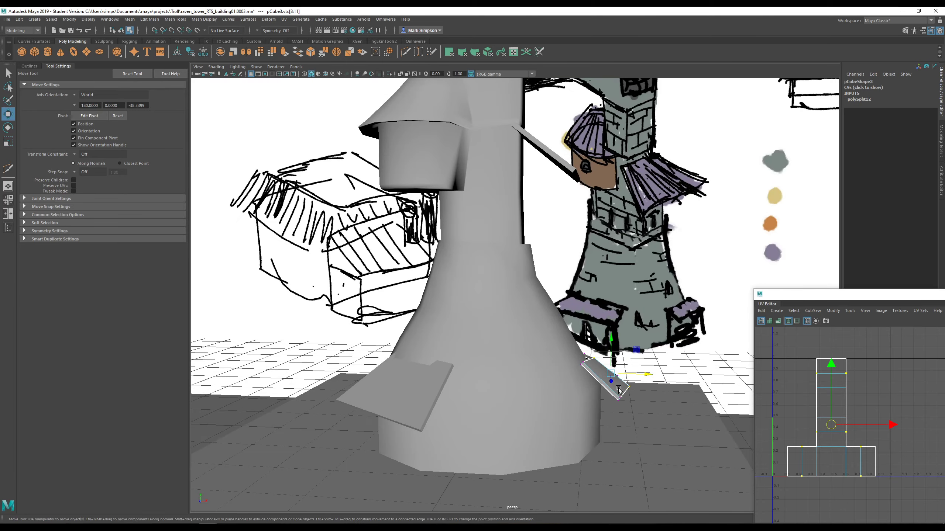
- Move the small side roof slab back toward the tower to a Translate X of about 2.07
{"action": "middle_click_drag", "start_coordinate": [619, 389], "coordinate": [537, 339], "text": "alt"}
{"action": "left_click_drag", "start_coordinate": [536, 339], "coordinate": [549, 351], "text": "alt"}
{"action": "right_click_drag", "start_coordinate": [517, 319], "coordinate": [547, 310]}
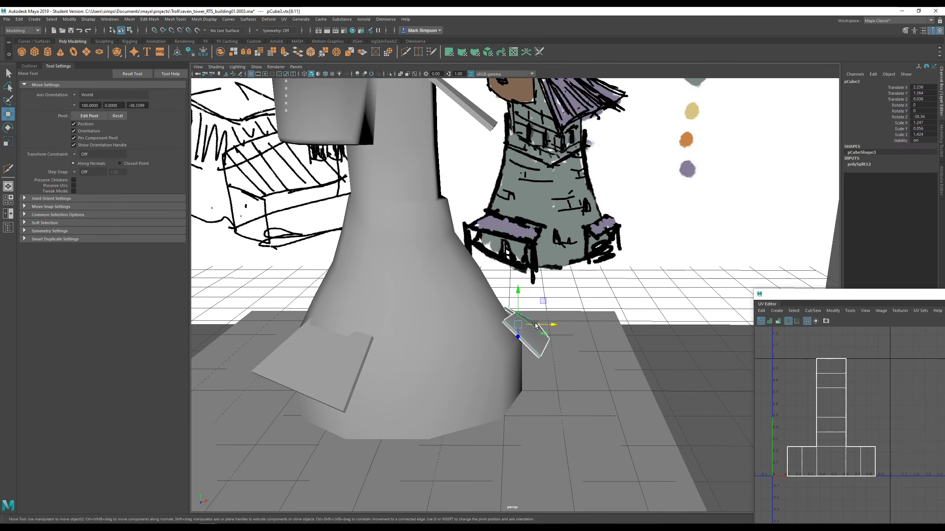
{"action": "left_click_drag", "start_coordinate": [560, 327], "coordinate": [543, 326]}
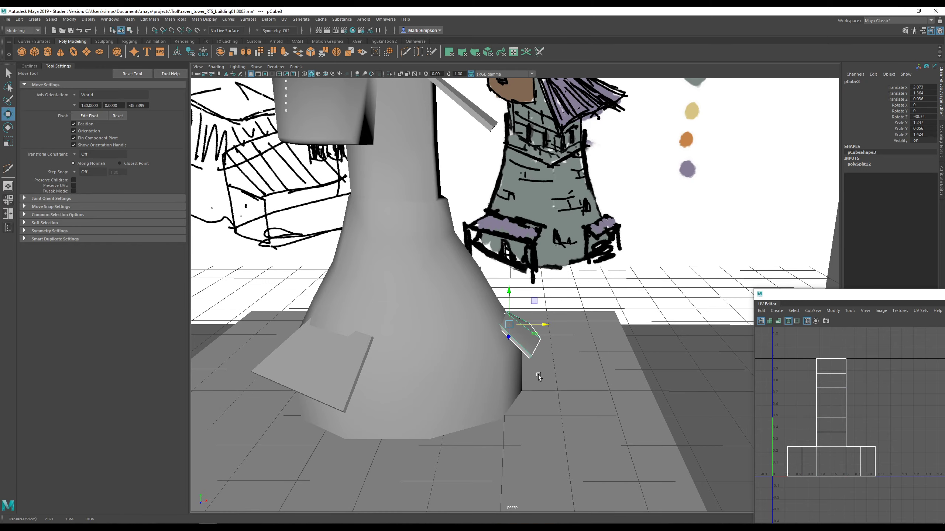
- Select the wide roof slab at the tower's base and insert an edge loop down its middle
{"action": "left_click_drag", "start_coordinate": [538, 375], "coordinate": [477, 324], "text": "alt"}
{"action": "left_click", "coordinate": [419, 370]}
{"action": "left_click", "coordinate": [477, 325]}
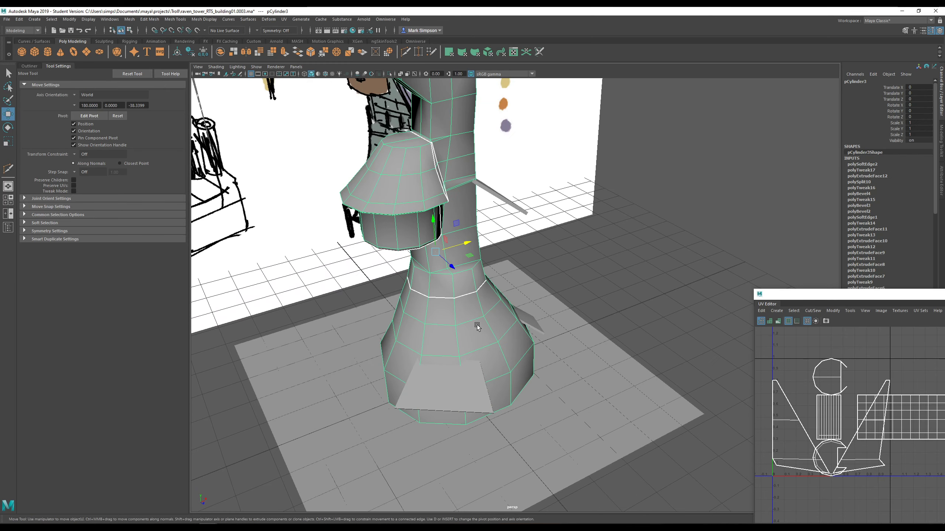
{"action": "left_click", "coordinate": [469, 394]}
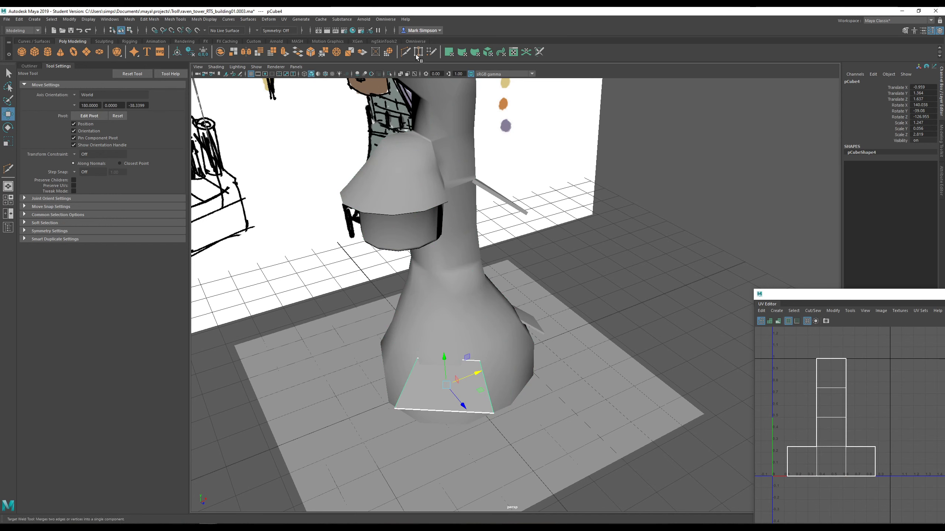
{"action": "left_click", "coordinate": [403, 53]}
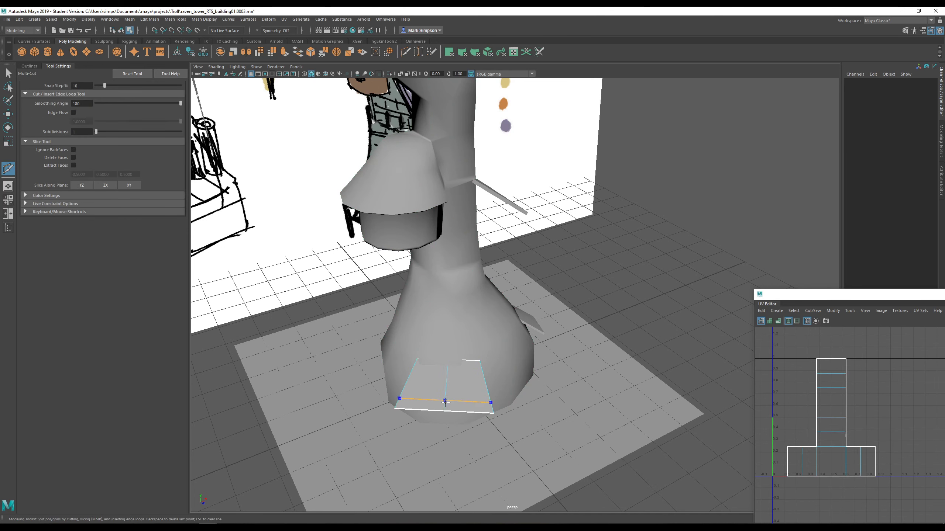
{"action": "key", "text": "Escape"}
{"action": "left_click", "coordinate": [8, 74]}
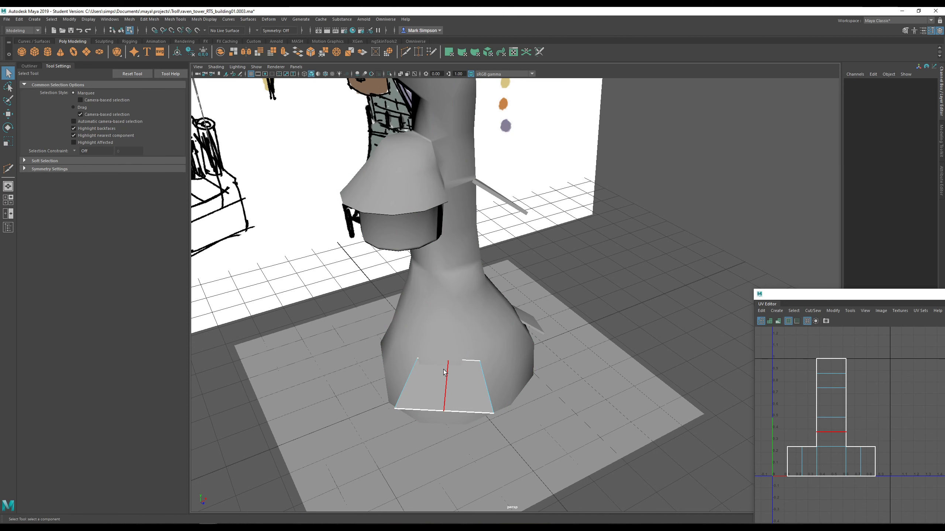
- Turn on Wireframe on Shaded and bend the wide roof slab by moving its middle edge loop outward and rotating it slightly
{"action": "double_click", "coordinate": [447, 374]}
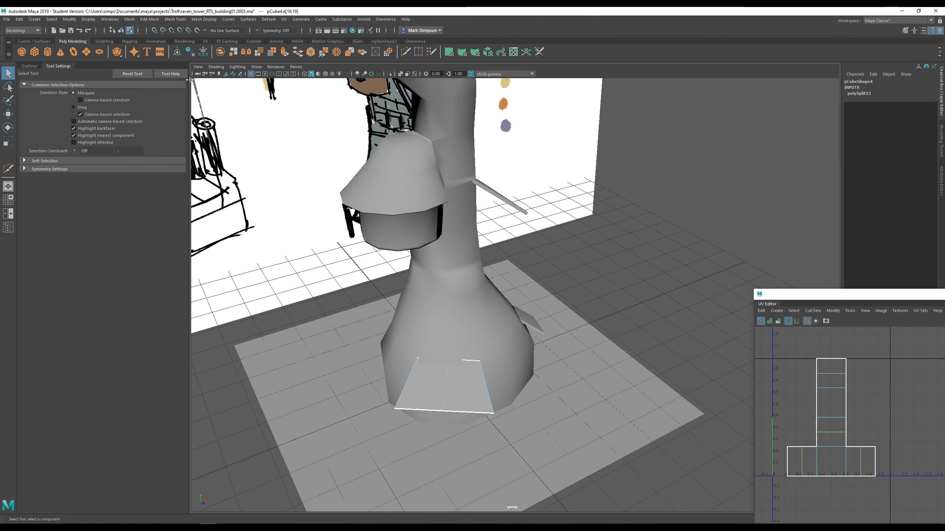
{"action": "left_click", "coordinate": [227, 69]}
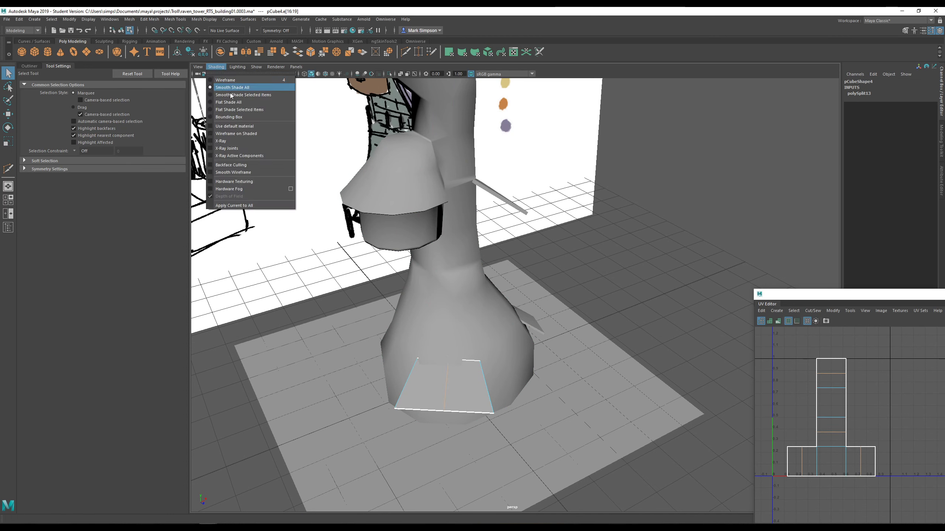
{"action": "left_click", "coordinate": [246, 135]}
{"action": "key", "text": "w"}
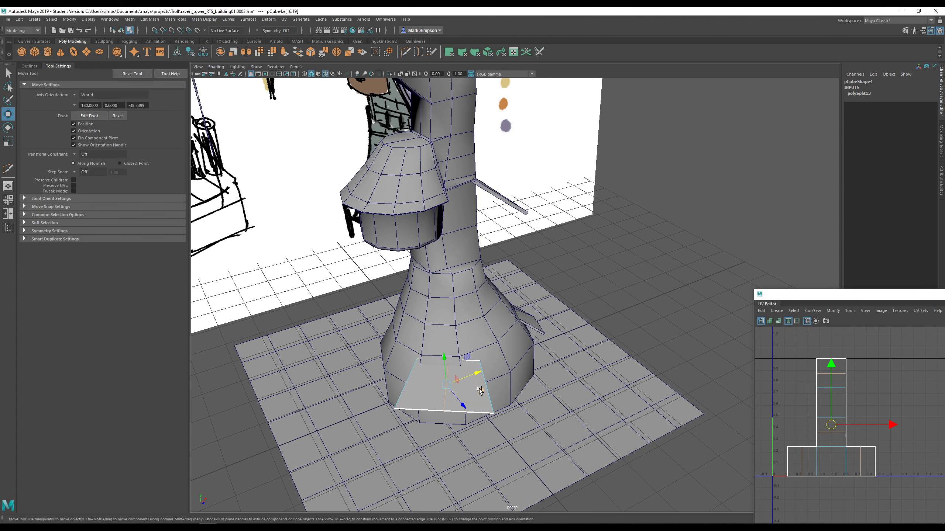
{"action": "middle_click_drag", "start_coordinate": [491, 392], "coordinate": [491, 391]}
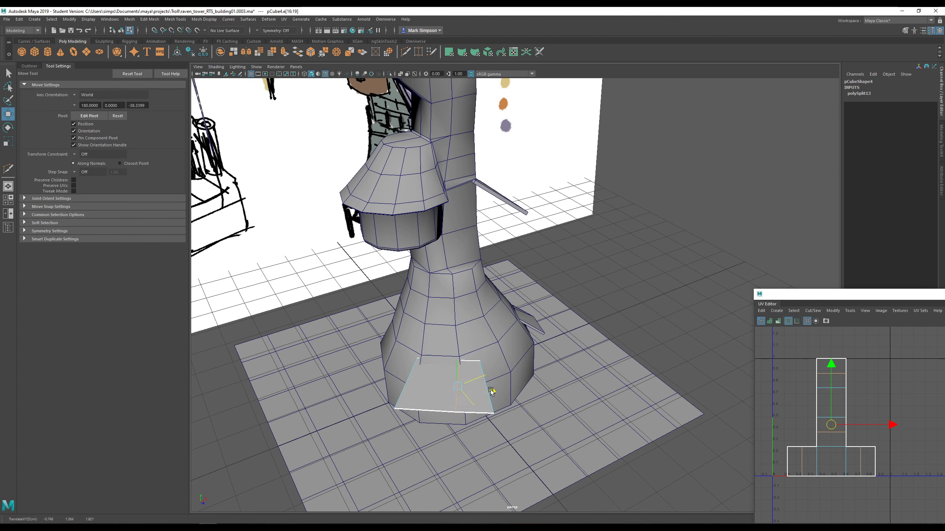
{"action": "key", "text": "e"}
{"action": "left_click_drag", "start_coordinate": [468, 410], "coordinate": [484, 408]}
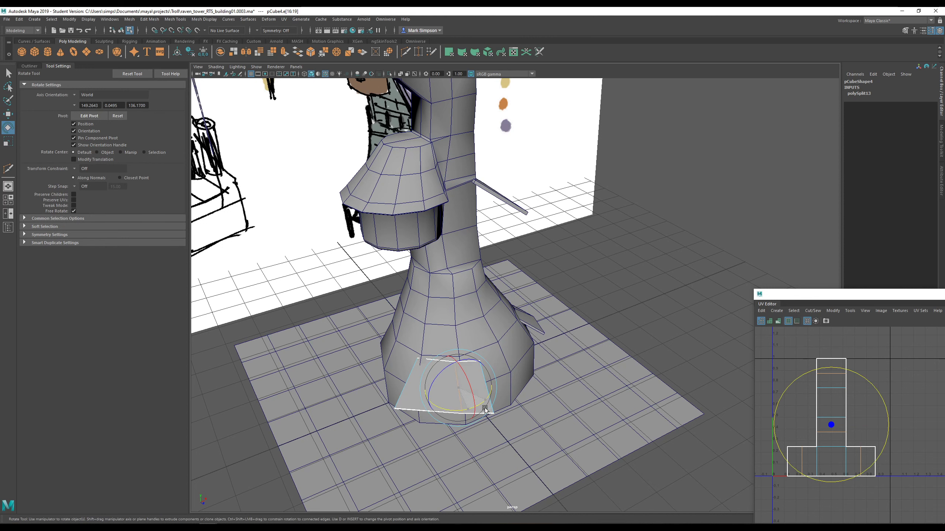
{"action": "key", "text": "w"}
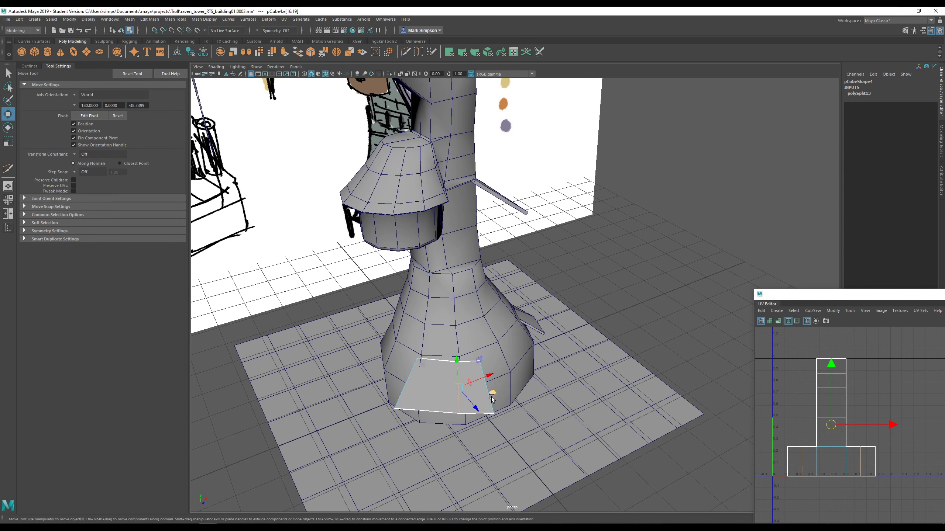
{"action": "left_click", "coordinate": [489, 397]}
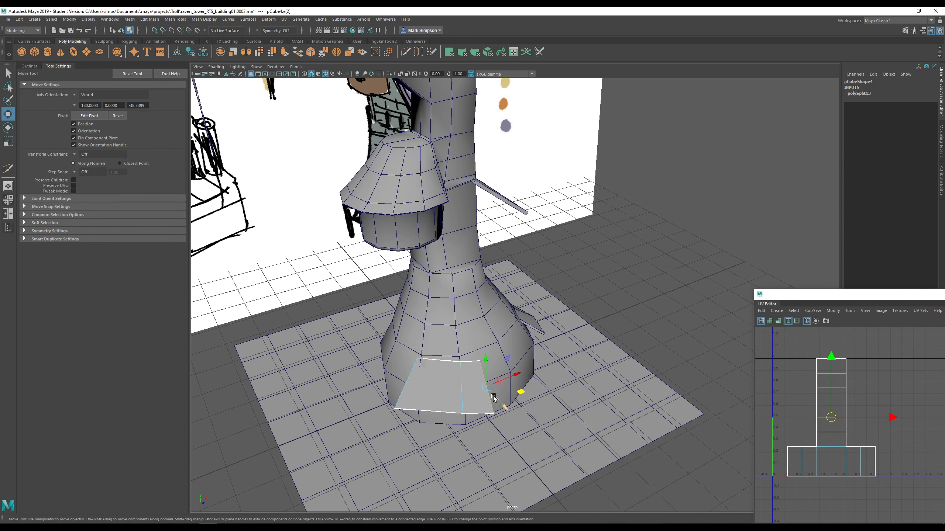
{"action": "left_click_drag", "start_coordinate": [521, 393], "coordinate": [544, 377]}
{"action": "key", "text": "ctrl+z"}
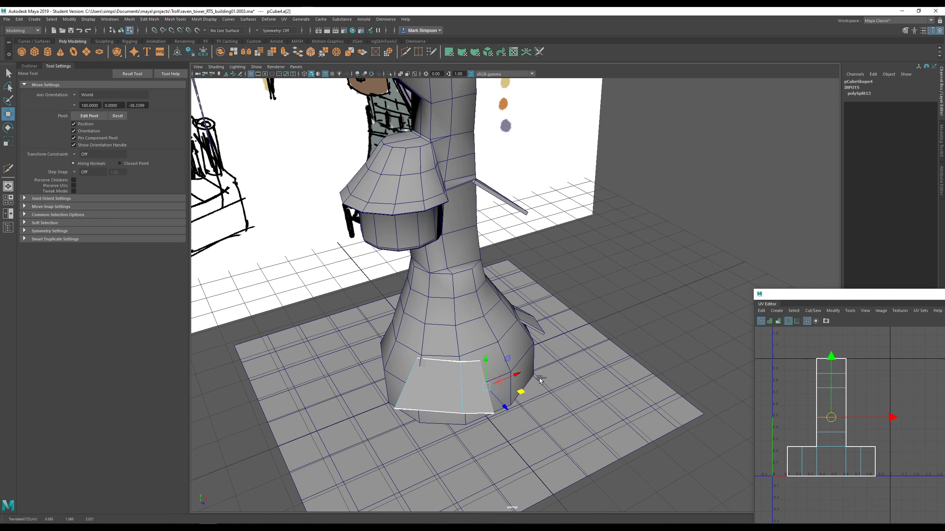
- Select the wide roof slab's end face and reposition it so the slab wraps further around the base, returning to object selection
{"action": "scroll", "coordinate": [513, 405], "scroll_direction": "up", "scroll_amount": 4}
{"action": "left_click_drag", "start_coordinate": [512, 406], "coordinate": [416, 382], "text": "alt"}
{"action": "middle_click_drag", "start_coordinate": [415, 382], "coordinate": [480, 395], "text": "alt"}
{"action": "scroll", "coordinate": [480, 400], "scroll_direction": "up", "scroll_amount": 3}
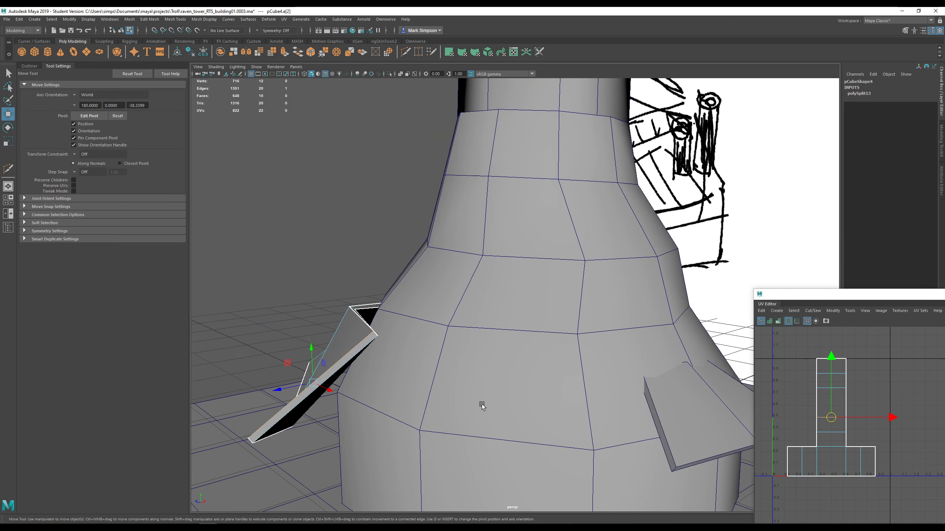
{"action": "right_click_drag", "start_coordinate": [360, 332], "coordinate": [359, 348]}
{"action": "left_click", "coordinate": [358, 349]}
{"action": "scroll", "coordinate": [358, 377], "scroll_direction": "down", "scroll_amount": 3}
{"action": "left_click_drag", "start_coordinate": [359, 377], "coordinate": [525, 348], "text": "alt"}
{"action": "key", "text": "e"}
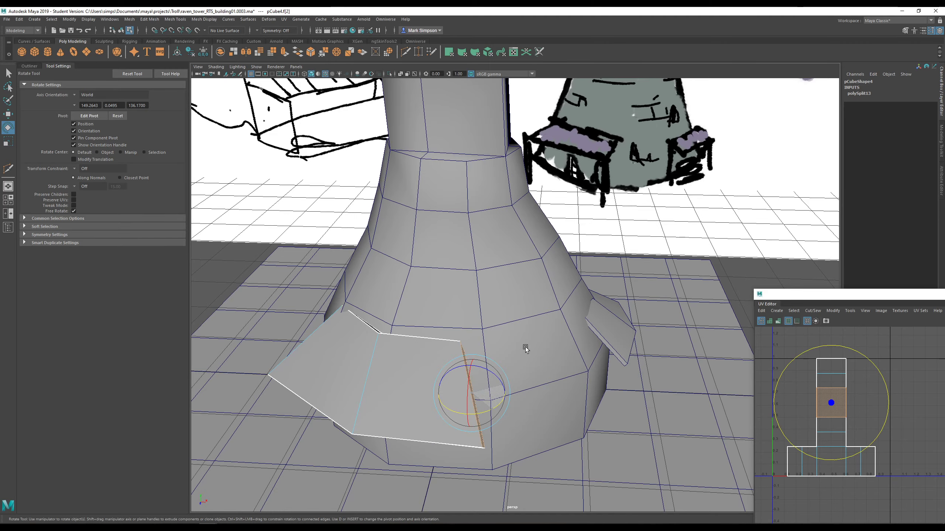
{"action": "left_click_drag", "start_coordinate": [491, 398], "coordinate": [376, 412], "text": "alt"}
{"action": "scroll", "coordinate": [457, 384], "scroll_direction": "down", "scroll_amount": 2}
{"action": "left_click_drag", "start_coordinate": [457, 384], "coordinate": [561, 385], "text": "alt"}
{"action": "right_click", "coordinate": [440, 340]}
{"action": "left_click", "coordinate": [477, 316]}
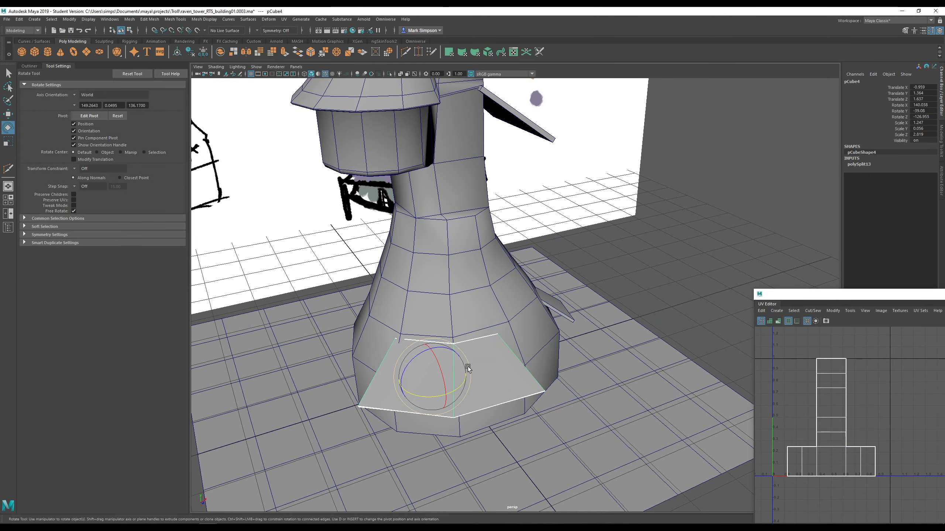
- Examine the bent roof slabs and the whole tower from several angles, toggling wireframe display and clearing the selection
{"action": "left_click_drag", "start_coordinate": [479, 327], "coordinate": [513, 346], "text": "alt"}
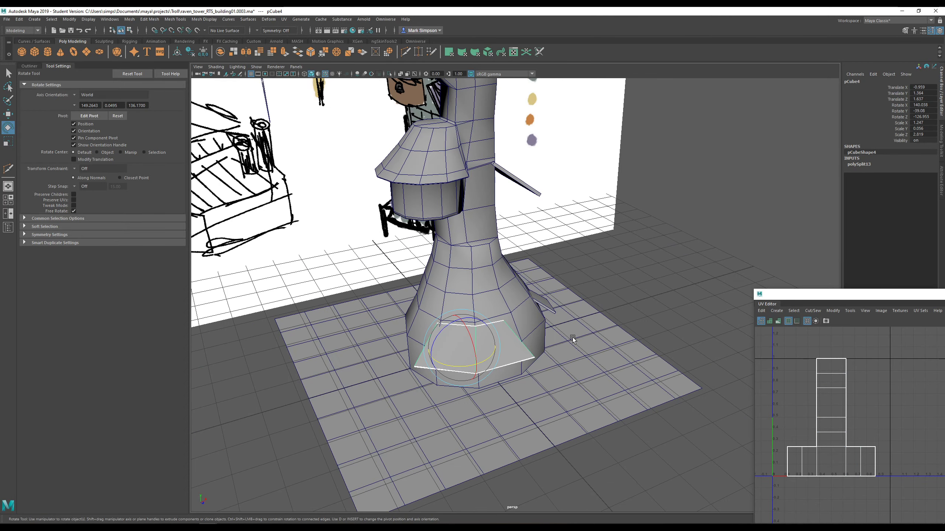
{"action": "left_click_drag", "start_coordinate": [572, 338], "coordinate": [587, 386], "text": "alt"}
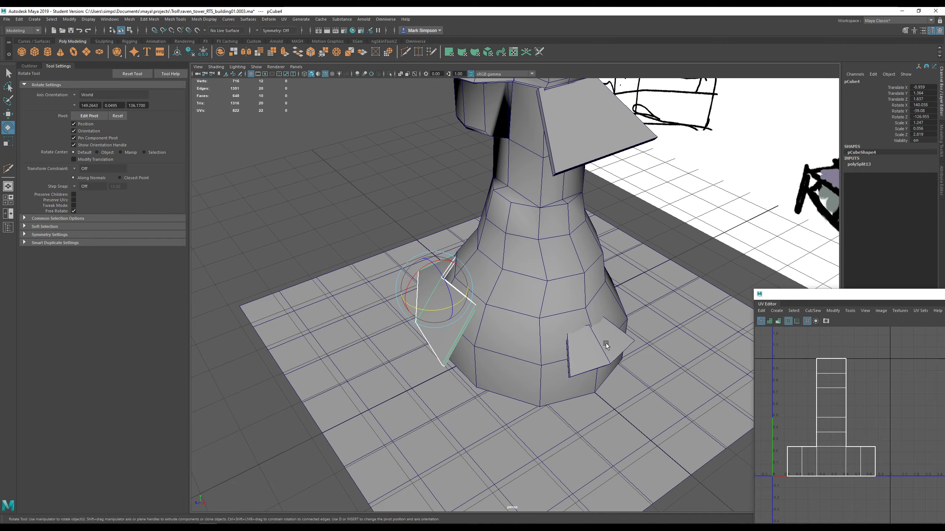
{"action": "right_click_drag", "start_coordinate": [605, 343], "coordinate": [631, 318]}
{"action": "right_click_drag", "start_coordinate": [629, 320], "coordinate": [563, 388], "text": "alt"}
{"action": "left_click", "coordinate": [548, 295]}
{"action": "middle_click_drag", "start_coordinate": [548, 296], "coordinate": [473, 389], "text": "alt"}
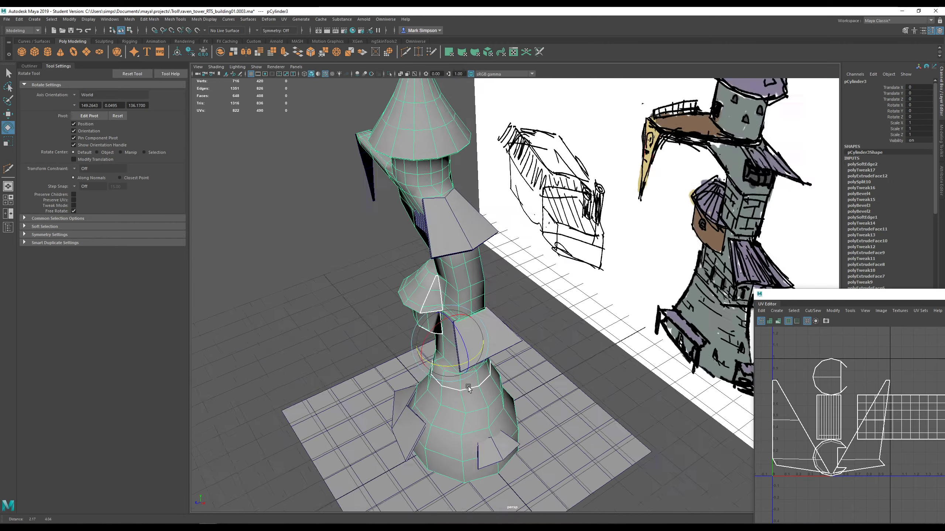
{"action": "left_click_drag", "start_coordinate": [472, 389], "coordinate": [505, 344], "text": "alt"}
{"action": "middle_click_drag", "start_coordinate": [505, 344], "coordinate": [498, 402], "text": "alt"}
{"action": "scroll", "coordinate": [498, 402], "scroll_direction": "up", "scroll_amount": 4}
{"action": "mouse_move", "coordinate": [498, 401]}
{"action": "left_mouse_down", "text": "alt"}
{"action": "mouse_move", "coordinate": [485, 326]}
{"action": "mouse_move", "coordinate": [468, 331]}
{"action": "mouse_move", "coordinate": [468, 298]}
{"action": "left_mouse_up", "text": "alt"}
{"action": "key", "text": "4"}
{"action": "key", "text": "5"}
{"action": "scroll", "coordinate": [478, 329], "scroll_direction": "down", "scroll_amount": 4}
{"action": "left_click_drag", "start_coordinate": [549, 310], "coordinate": [535, 321], "text": "alt"}
{"action": "scroll", "coordinate": [536, 320], "scroll_direction": "down", "scroll_amount": 4}
{"action": "left_click_drag", "start_coordinate": [461, 308], "coordinate": [498, 302], "text": "alt"}
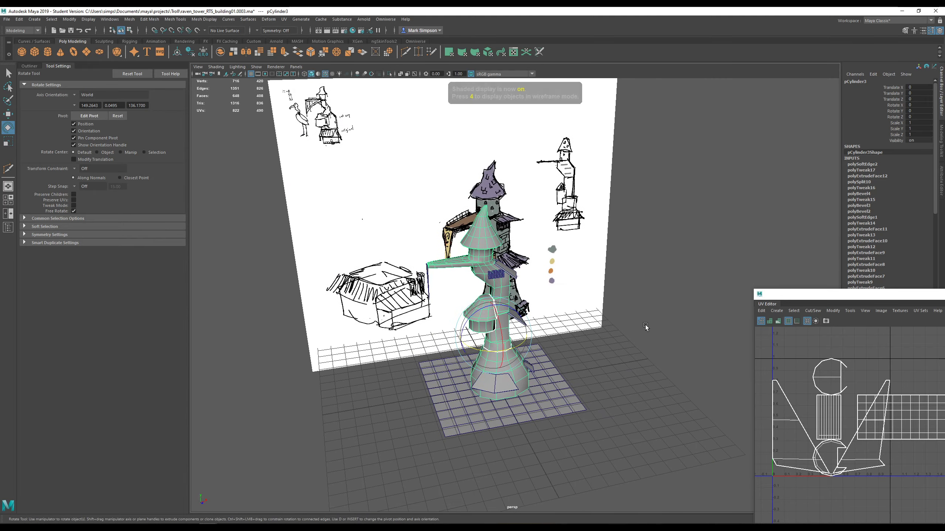
{"action": "left_click", "coordinate": [618, 352]}
{"action": "mouse_move", "coordinate": [617, 352]}
{"action": "left_mouse_down", "text": "alt"}
{"action": "mouse_move", "coordinate": [595, 371]}
{"action": "mouse_move", "coordinate": [622, 378]}
{"action": "left_mouse_up", "text": "alt"}
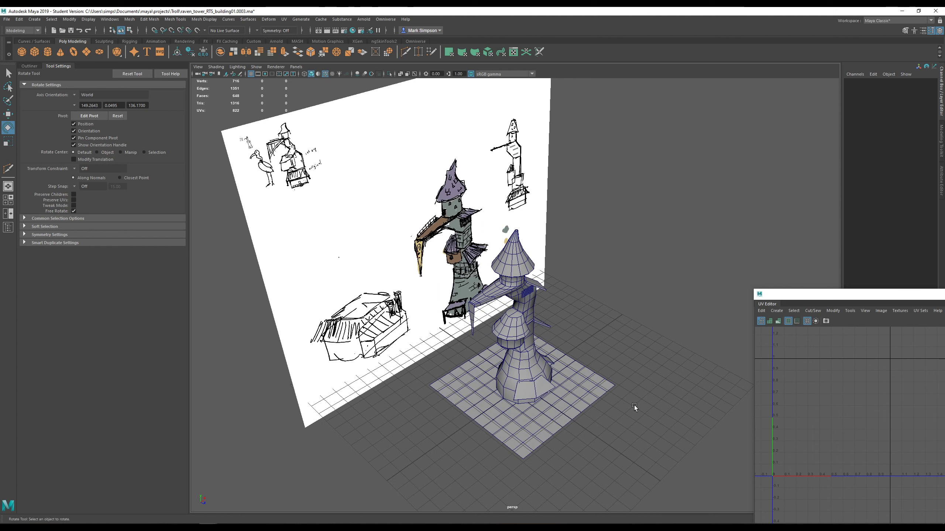
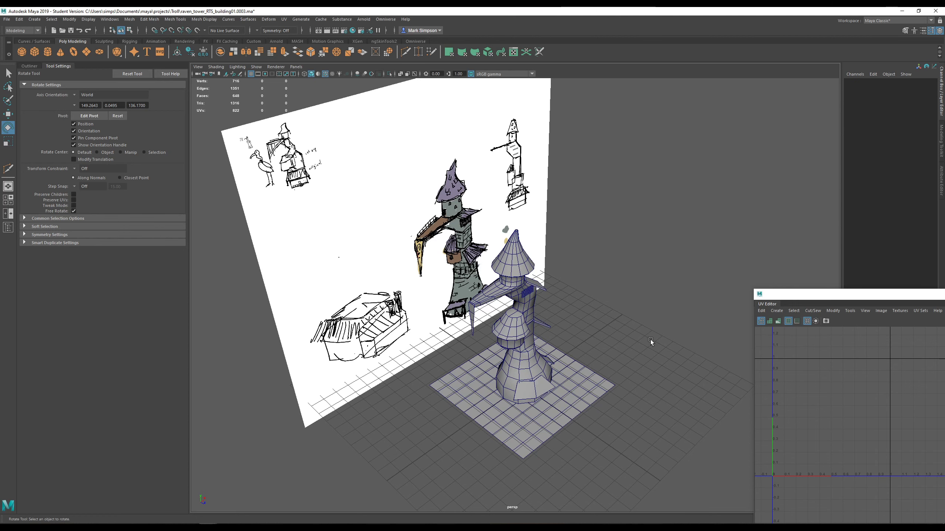
- Compare the tower's overall silhouette and roof slabs with the coloured concept sketch
{"action": "mouse_move", "coordinate": [651, 340]}
{"action": "left_mouse_down", "text": "alt"}
{"action": "mouse_move", "coordinate": [649, 362]}
{"action": "mouse_move", "coordinate": [655, 347]}
{"action": "left_mouse_up", "text": "alt"}
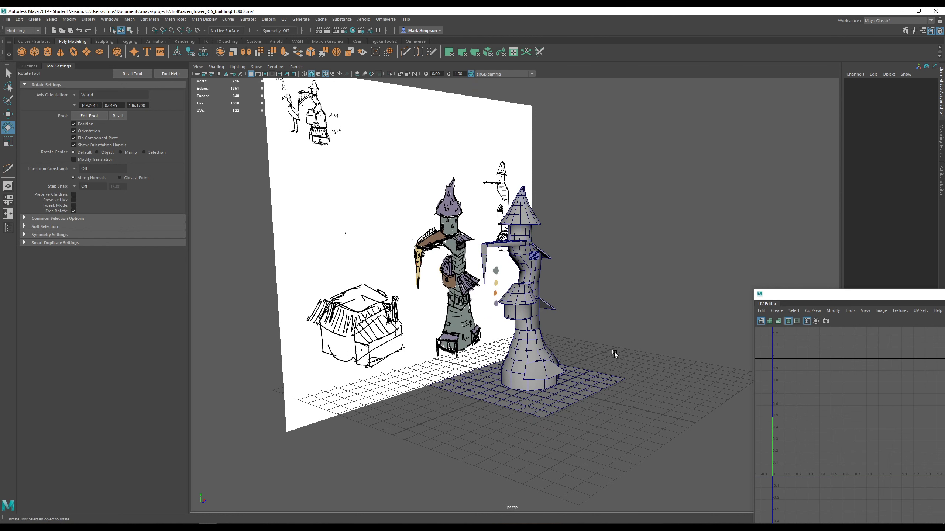
{"action": "left_click_drag", "start_coordinate": [614, 352], "coordinate": [554, 359], "text": "alt"}
{"action": "right_click_drag", "start_coordinate": [555, 359], "coordinate": [527, 399], "text": "alt"}
{"action": "middle_click_drag", "start_coordinate": [525, 373], "coordinate": [544, 329], "text": "alt"}
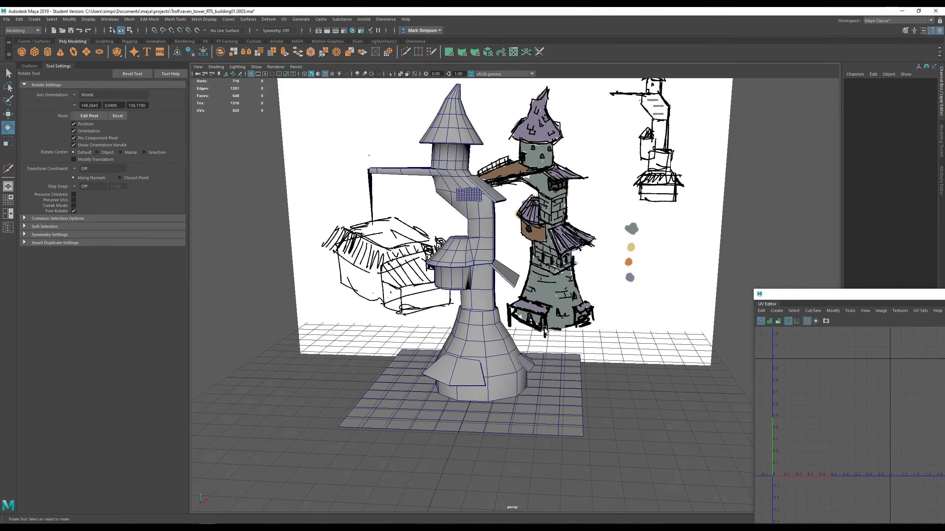
{"action": "left_click_drag", "start_coordinate": [456, 295], "coordinate": [500, 298], "text": "alt"}
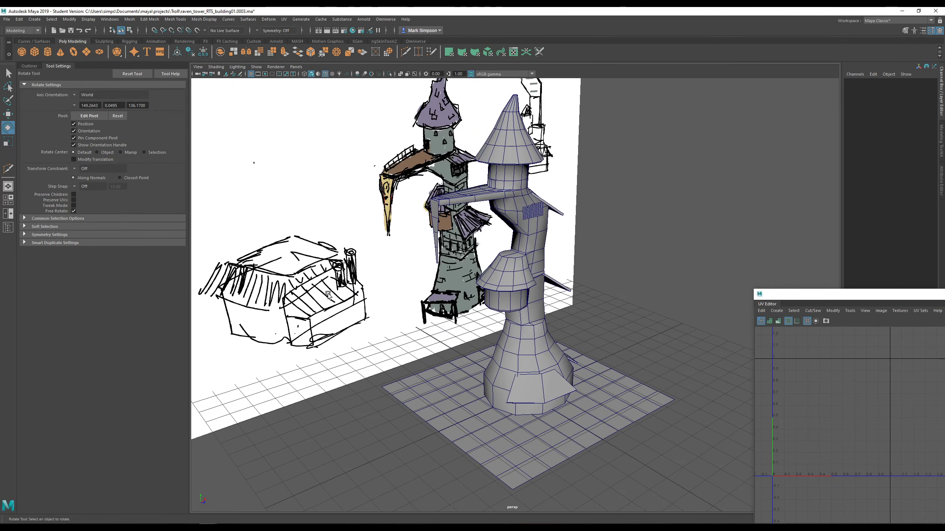
- Examine the tower, its beak bridge and the small side turret from several angles beside the concept art
{"action": "mouse_move", "coordinate": [568, 377]}
{"action": "left_mouse_down", "text": "alt"}
{"action": "mouse_move", "coordinate": [573, 367]}
{"action": "mouse_move", "coordinate": [566, 385]}
{"action": "mouse_move", "coordinate": [537, 384]}
{"action": "mouse_move", "coordinate": [533, 368]}
{"action": "mouse_move", "coordinate": [600, 257]}
{"action": "left_mouse_up", "text": "alt"}
{"action": "scroll", "coordinate": [518, 385], "scroll_direction": "up", "scroll_amount": 12}
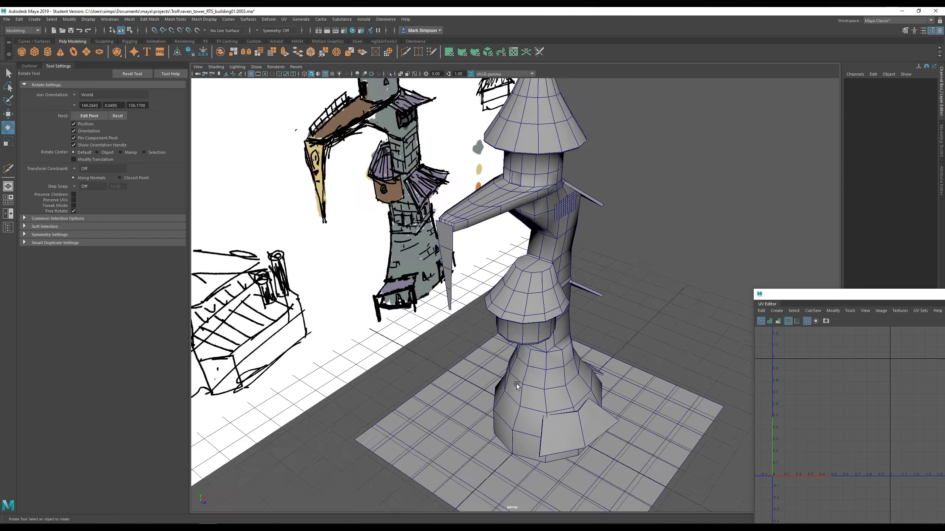
{"action": "left_click_drag", "start_coordinate": [575, 295], "coordinate": [568, 303], "text": "alt"}
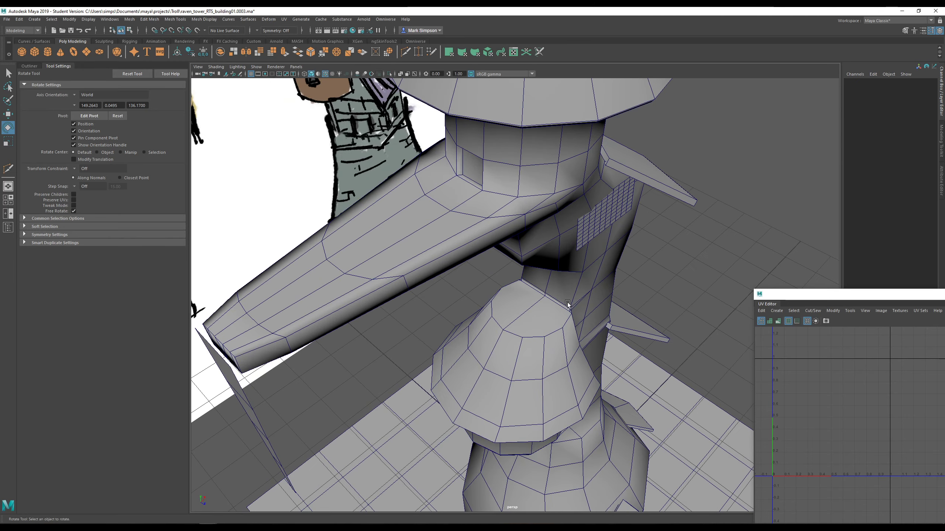
{"action": "left_click", "coordinate": [405, 51]}
{"action": "left_click_drag", "start_coordinate": [512, 330], "coordinate": [428, 337], "text": "alt"}
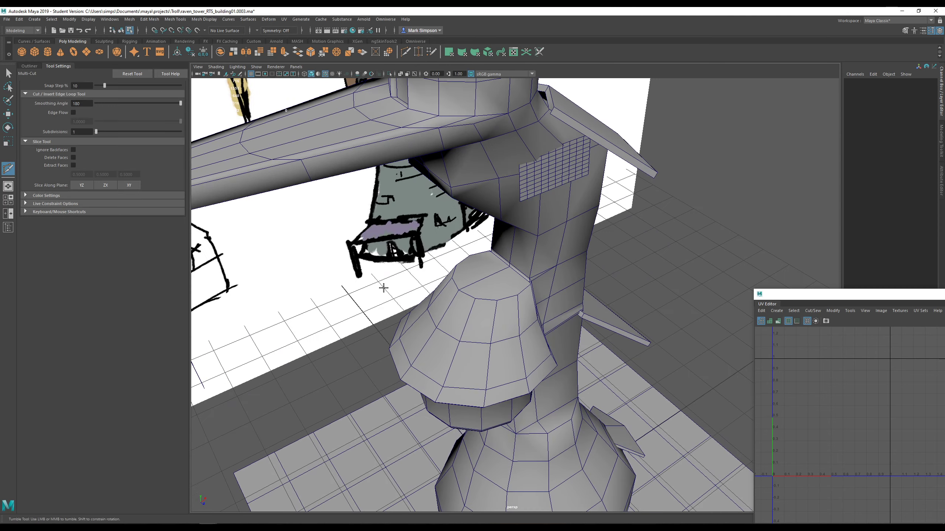
{"action": "key", "text": "q"}
{"action": "key", "text": "f"}
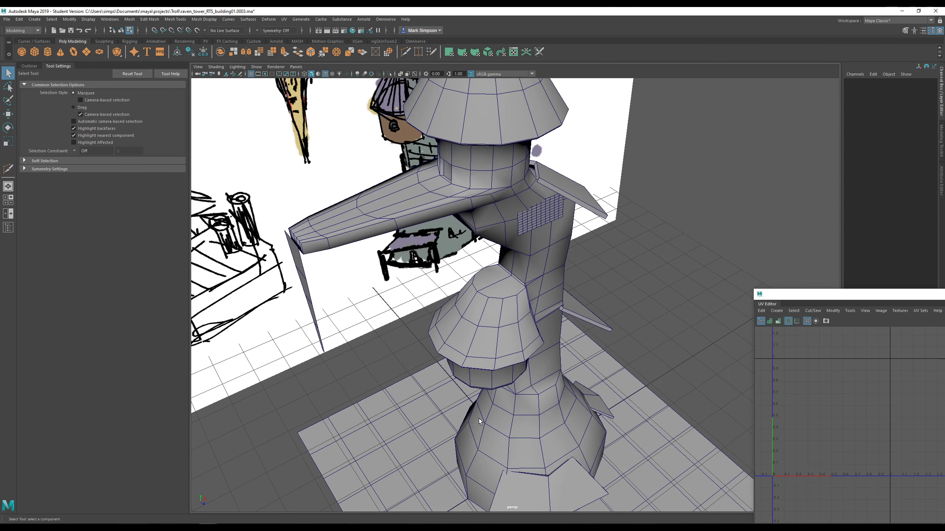
{"action": "mouse_move", "coordinate": [478, 418]}
{"action": "left_mouse_down", "text": "alt"}
{"action": "mouse_move", "coordinate": [490, 454]}
{"action": "mouse_move", "coordinate": [502, 417]}
{"action": "left_mouse_up", "text": "alt"}
{"action": "mouse_move", "coordinate": [534, 403]}
{"action": "left_mouse_down", "text": "alt"}
{"action": "mouse_move", "coordinate": [557, 392]}
{"action": "mouse_move", "coordinate": [544, 405]}
{"action": "left_mouse_up", "text": "alt"}
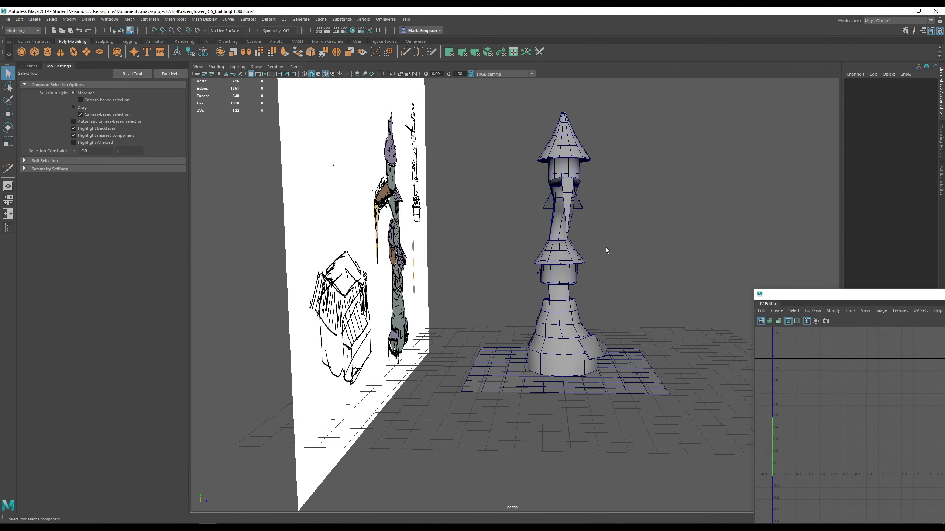
{"action": "left_click_drag", "start_coordinate": [606, 251], "coordinate": [499, 361], "text": "alt"}
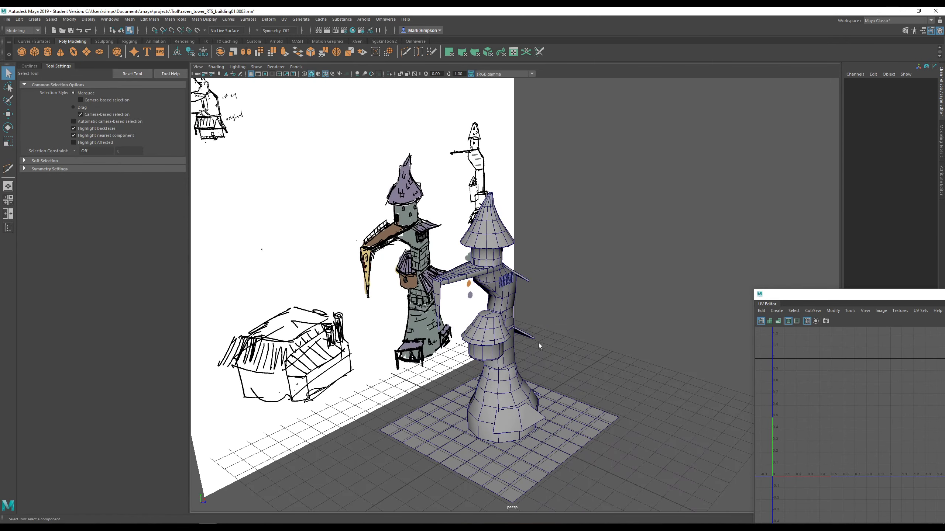
{"action": "right_click_drag", "start_coordinate": [539, 343], "coordinate": [523, 370], "text": "alt"}
{"action": "left_click_drag", "start_coordinate": [523, 371], "coordinate": [550, 321], "text": "alt"}
{"action": "right_click_drag", "start_coordinate": [551, 320], "coordinate": [551, 344], "text": "alt"}
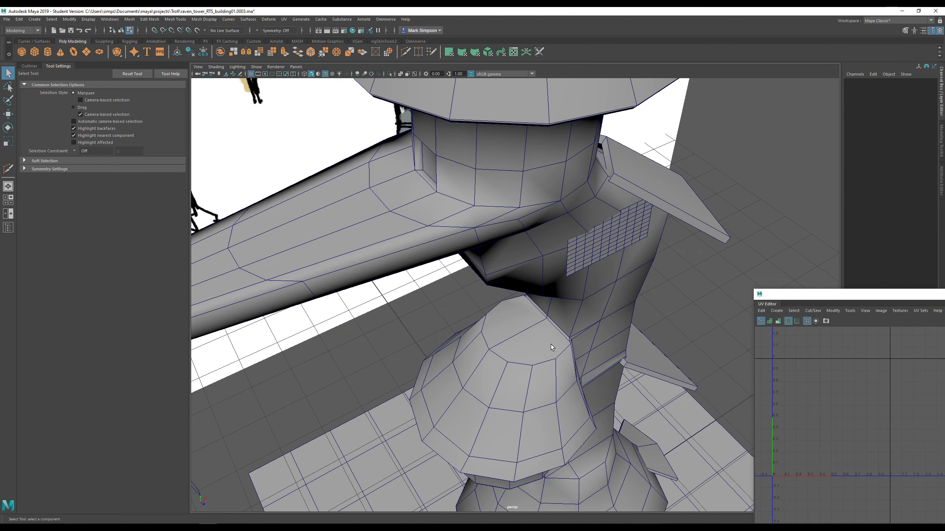
{"action": "left_click_drag", "start_coordinate": [551, 344], "coordinate": [488, 135], "text": "alt"}
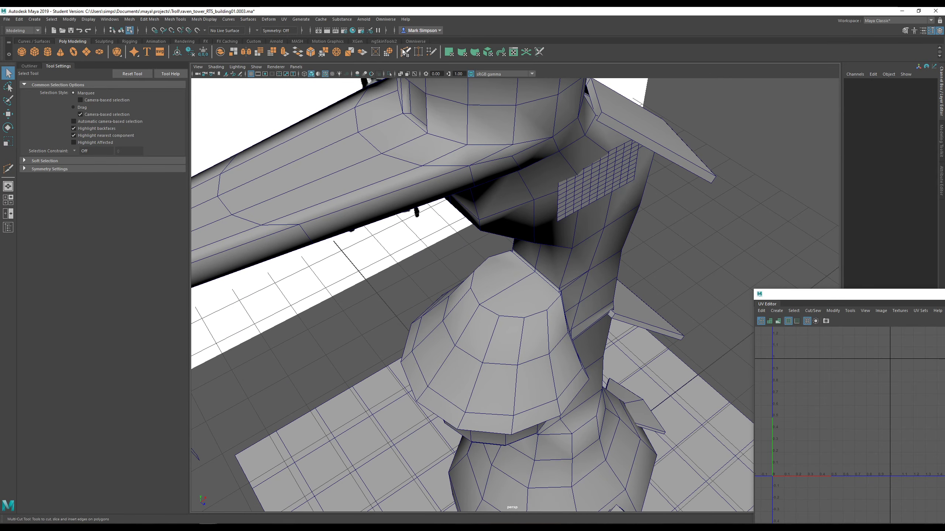
- Select the tower mesh as an object and cut a new edge across the top face of the small side turret's roof
{"action": "key", "text": "y"}
{"action": "left_click_drag", "start_coordinate": [432, 168], "coordinate": [493, 283], "text": "alt"}
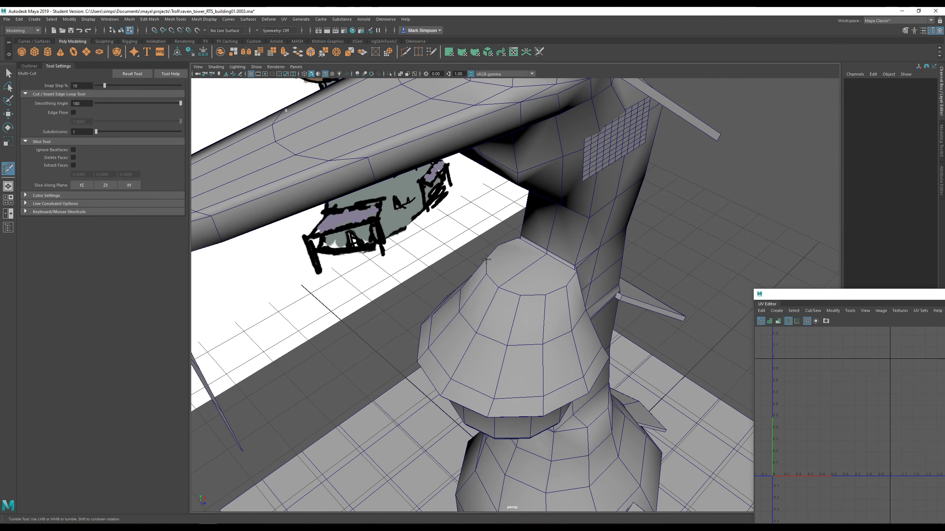
{"action": "key", "text": "q"}
{"action": "left_click", "coordinate": [484, 313]}
{"action": "right_click", "coordinate": [524, 322]}
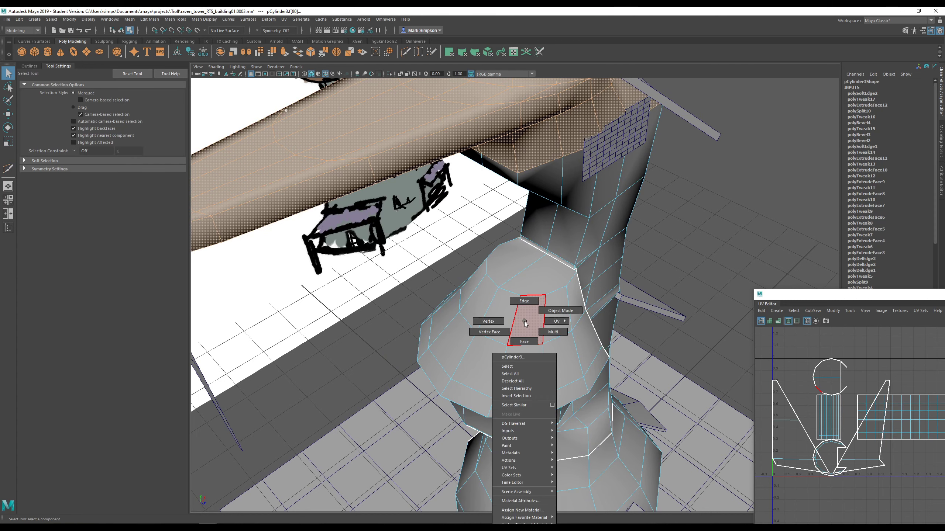
{"action": "left_click", "coordinate": [544, 309]}
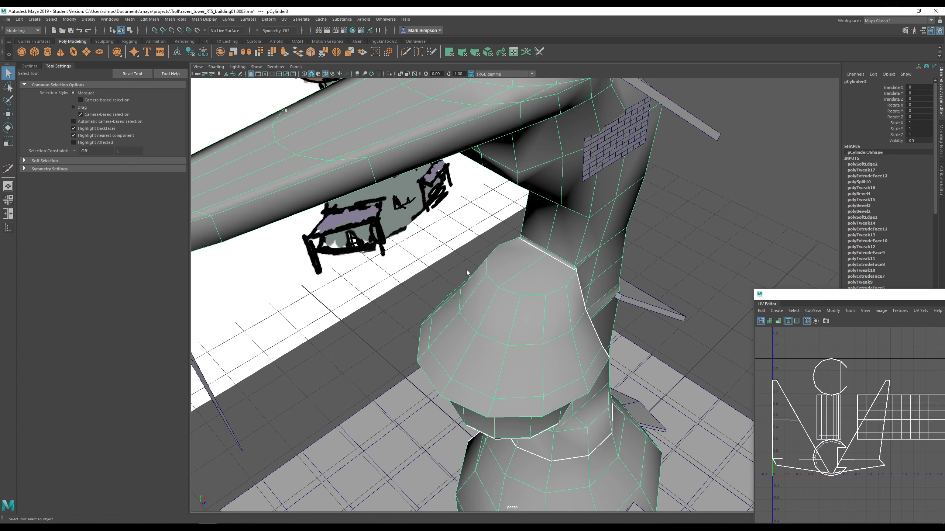
{"action": "left_click", "coordinate": [407, 52]}
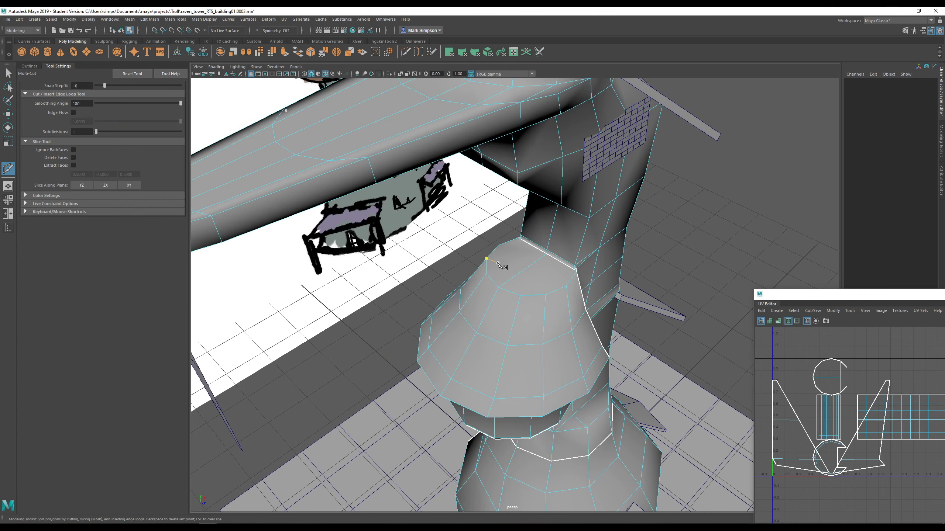
{"action": "left_click", "coordinate": [545, 295]}
- Cut a second edge across the side turret's roof top, joining its opposite outer corners
{"action": "left_click_drag", "start_coordinate": [672, 267], "coordinate": [684, 296], "text": "alt"}
{"action": "right_click_drag", "start_coordinate": [684, 294], "coordinate": [688, 250], "text": "alt"}
{"action": "middle_click_drag", "start_coordinate": [688, 250], "coordinate": [535, 355], "text": "alt"}
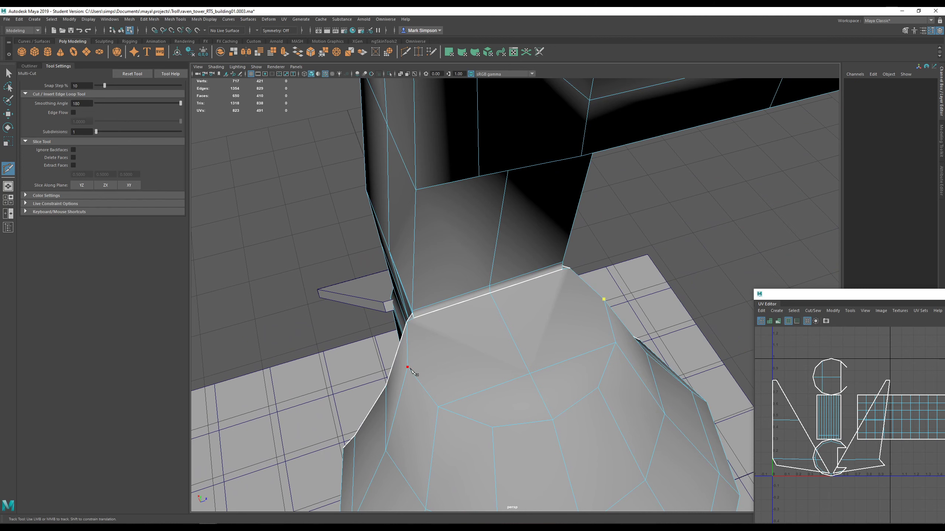
{"action": "right_click", "coordinate": [320, 278]}
{"action": "left_click_drag", "start_coordinate": [320, 277], "coordinate": [388, 241], "text": "alt"}
{"action": "left_click", "coordinate": [573, 246]}
- Start a Multi-Cut at the side turret's lower wall corner and carry it onto the edge where the turret meets the tower
{"action": "left_click_drag", "start_coordinate": [586, 252], "coordinate": [367, 269], "text": "alt"}
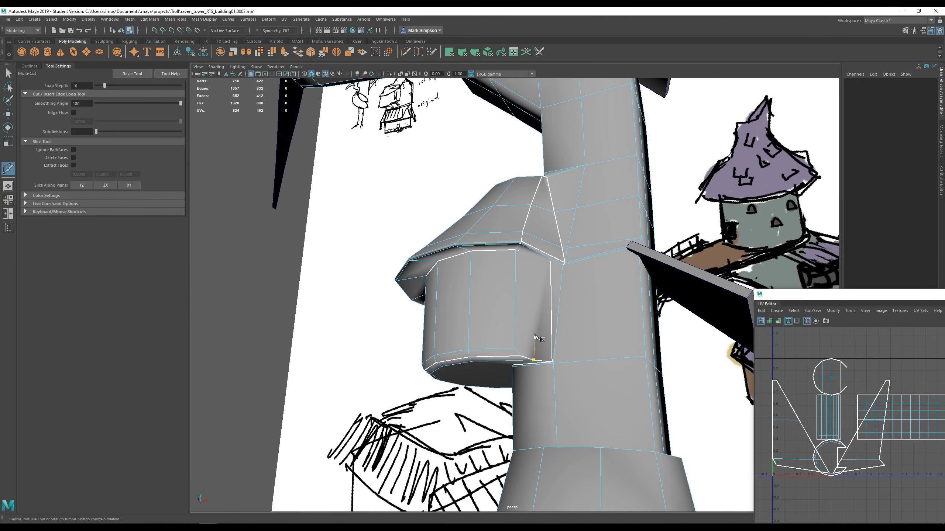
{"action": "left_click_drag", "start_coordinate": [547, 332], "coordinate": [541, 331], "text": "alt"}
{"action": "right_click_drag", "start_coordinate": [542, 331], "coordinate": [553, 363], "text": "alt"}
{"action": "middle_click_drag", "start_coordinate": [553, 363], "coordinate": [503, 337], "text": "alt"}
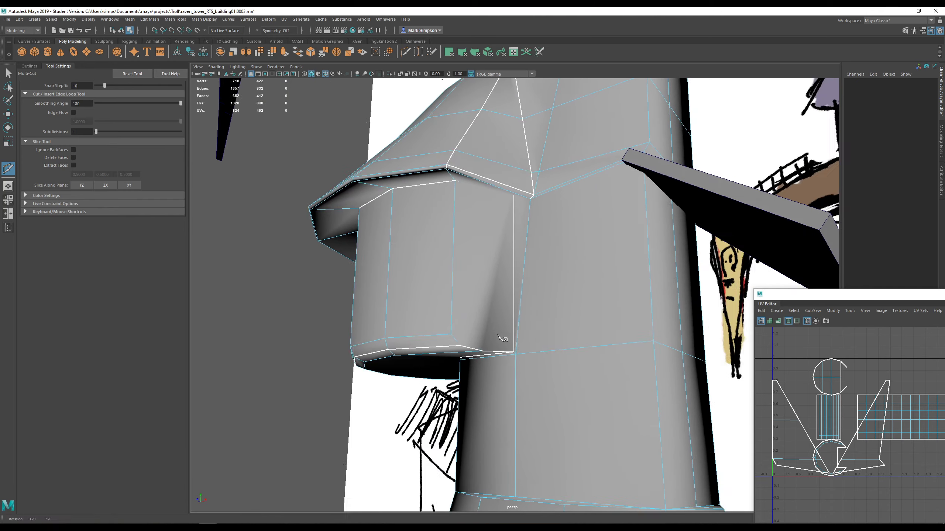
{"action": "left_click_drag", "start_coordinate": [503, 337], "coordinate": [509, 336], "text": "alt"}
{"action": "left_click", "coordinate": [478, 343]}
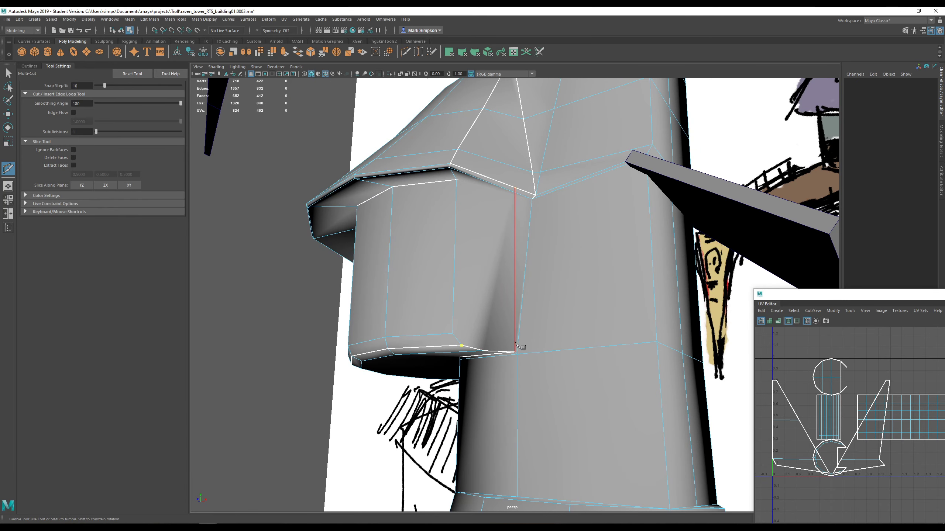
{"action": "left_click", "coordinate": [516, 344]}
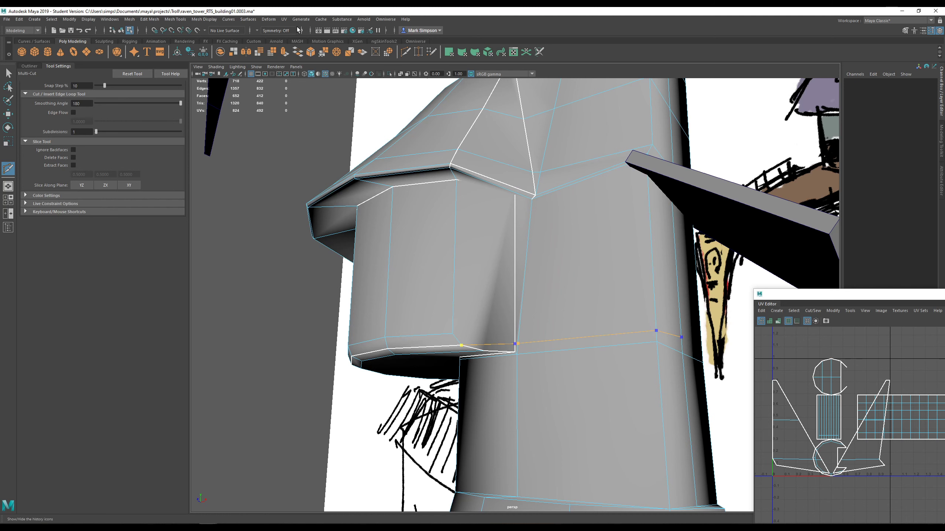
- Try Object Z symmetry for the cut and undo the extra cut points on the tower wall
{"action": "left_click", "coordinate": [256, 30]}
{"action": "left_click", "coordinate": [277, 83]}
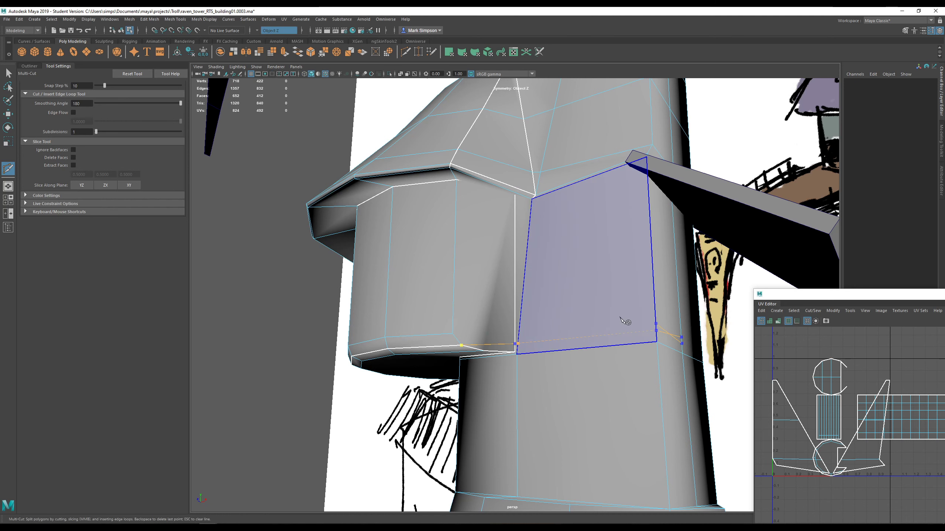
{"action": "left_click_drag", "start_coordinate": [623, 322], "coordinate": [577, 322], "text": "alt"}
{"action": "key", "text": "ctrl+z"}
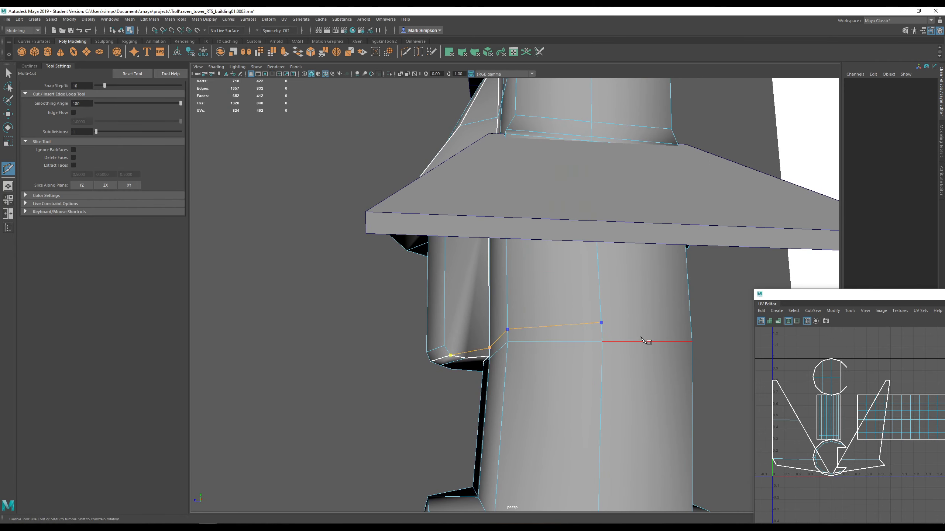
- Continue the cut around the back of the tower to the side turret's opposite lower corner and commit it
{"action": "left_click_drag", "start_coordinate": [477, 329], "coordinate": [550, 359], "text": "alt"}
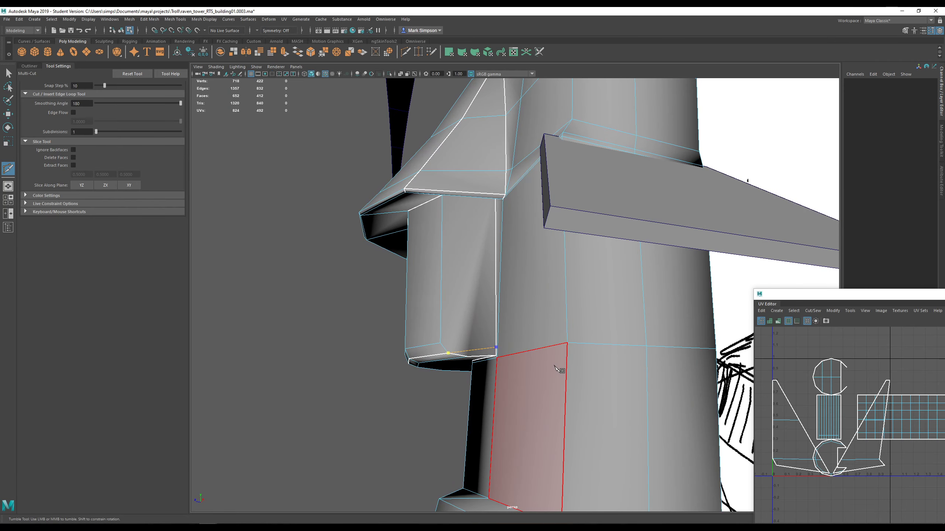
{"action": "left_click_drag", "start_coordinate": [545, 306], "coordinate": [569, 338], "text": "alt"}
{"action": "left_click", "coordinate": [622, 333]}
{"action": "left_click_drag", "start_coordinate": [675, 350], "coordinate": [480, 350], "text": "alt"}
{"action": "left_click", "coordinate": [446, 342]}
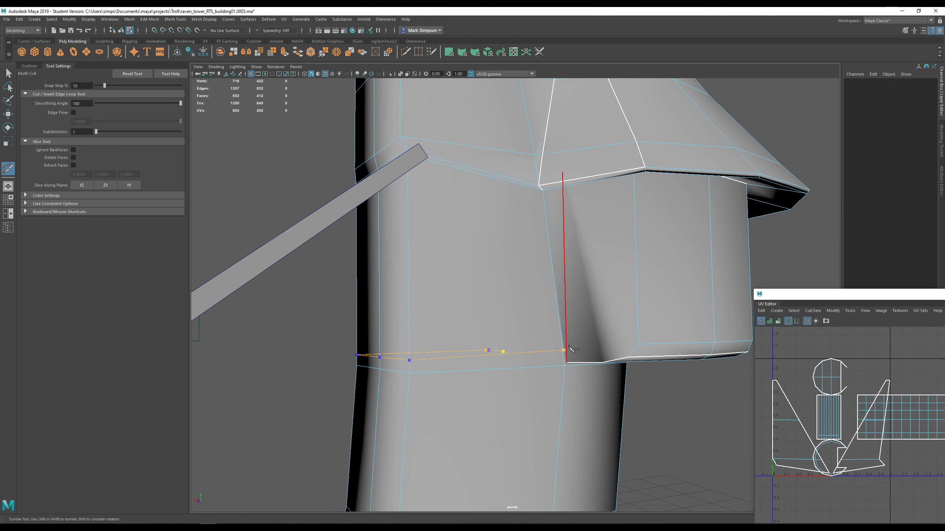
{"action": "left_click", "coordinate": [566, 350]}
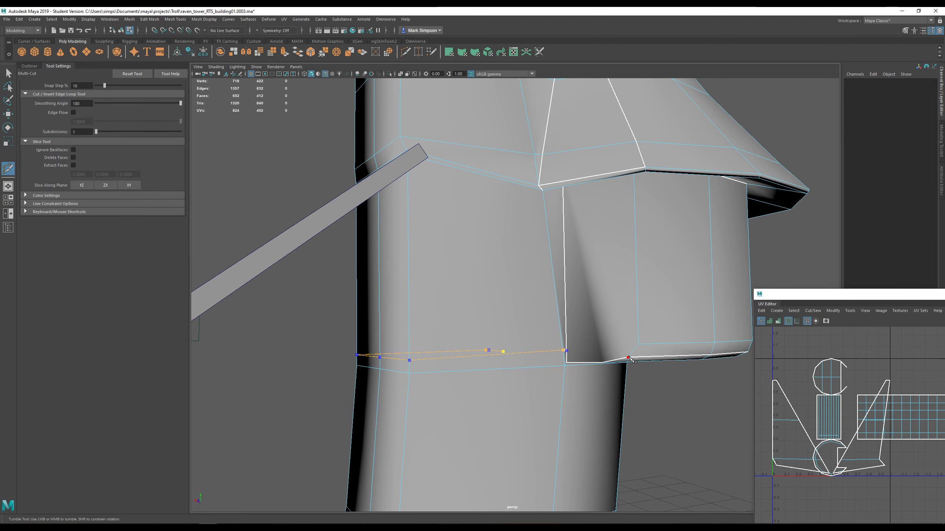
{"action": "left_click_drag", "start_coordinate": [629, 360], "coordinate": [686, 408], "text": "alt"}
{"action": "right_click", "coordinate": [655, 405]}
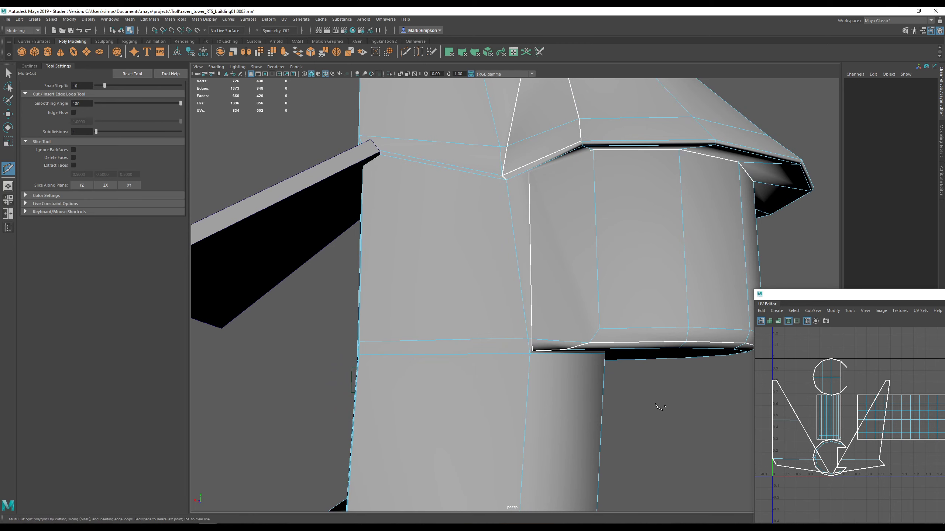
- Cut another edge loop slightly higher around the tower, joining the side turret's lower bevel corners on both sides
{"action": "left_click_drag", "start_coordinate": [585, 369], "coordinate": [651, 349], "text": "alt"}
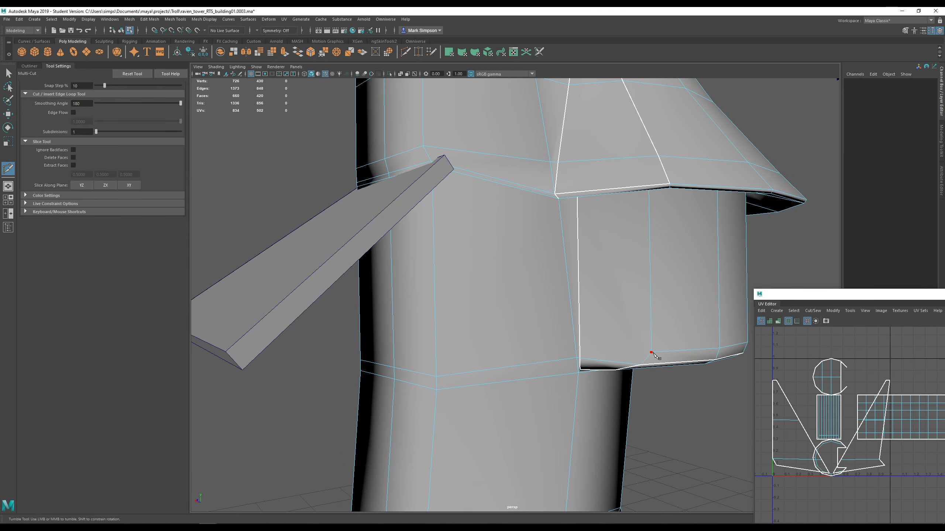
{"action": "left_click", "coordinate": [651, 352]}
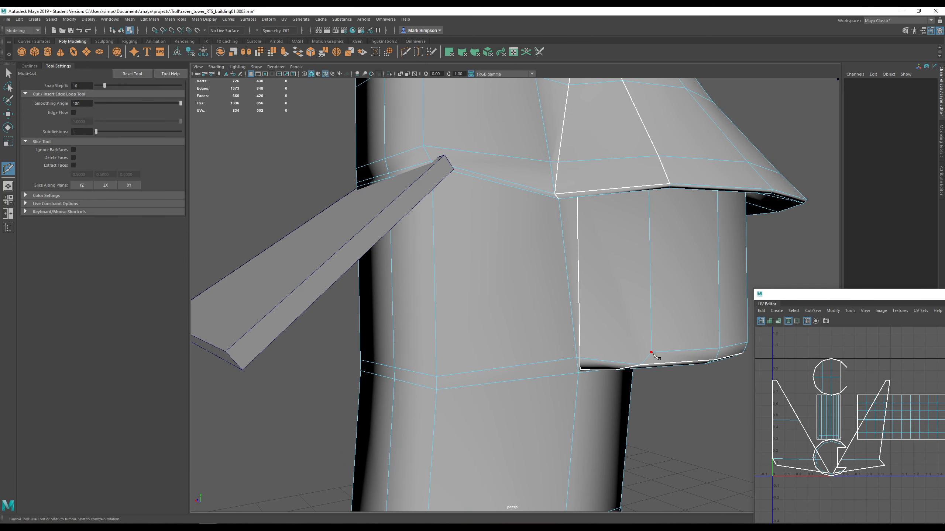
{"action": "left_click", "coordinate": [579, 331]}
{"action": "left_click", "coordinate": [573, 329]}
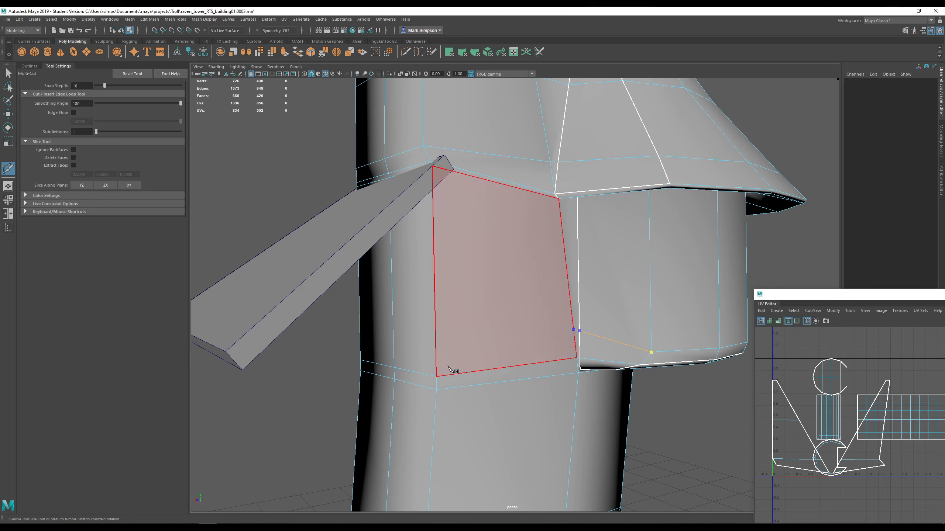
{"action": "left_click", "coordinate": [435, 335]}
{"action": "left_click_drag", "start_coordinate": [383, 349], "coordinate": [646, 342], "text": "alt"}
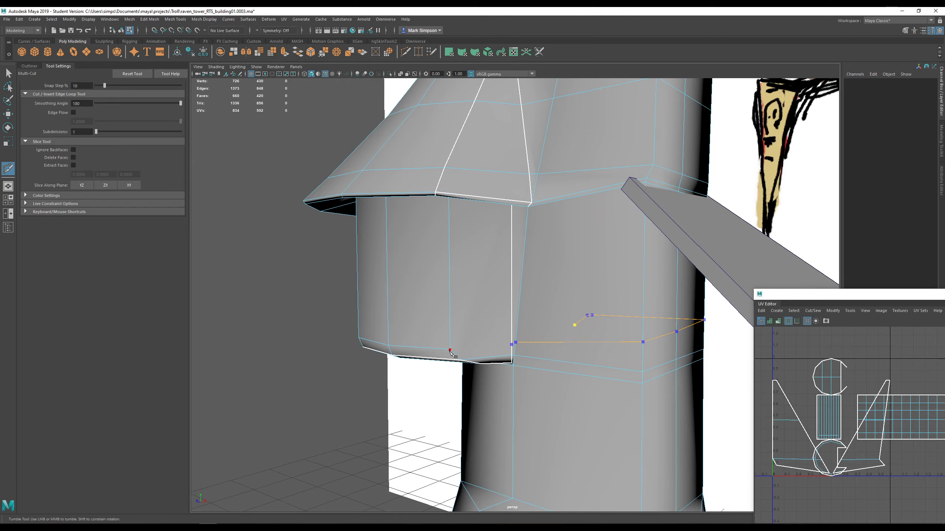
- Cut an edge under the side turret's eaves from the wall's top corner to the roof corner on both sides, returning to object selection
{"action": "left_click_drag", "start_coordinate": [325, 317], "coordinate": [536, 296], "text": "alt"}
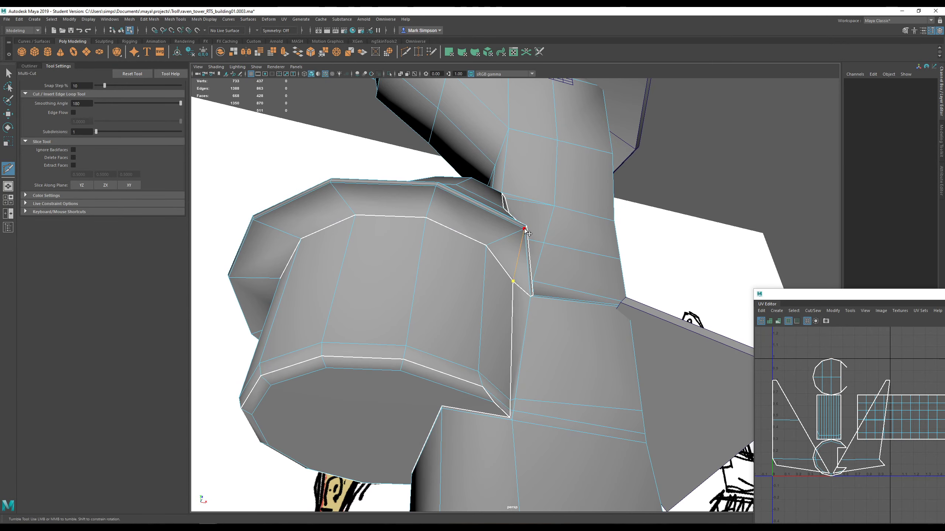
{"action": "left_click_drag", "start_coordinate": [383, 175], "coordinate": [408, 295], "text": "alt"}
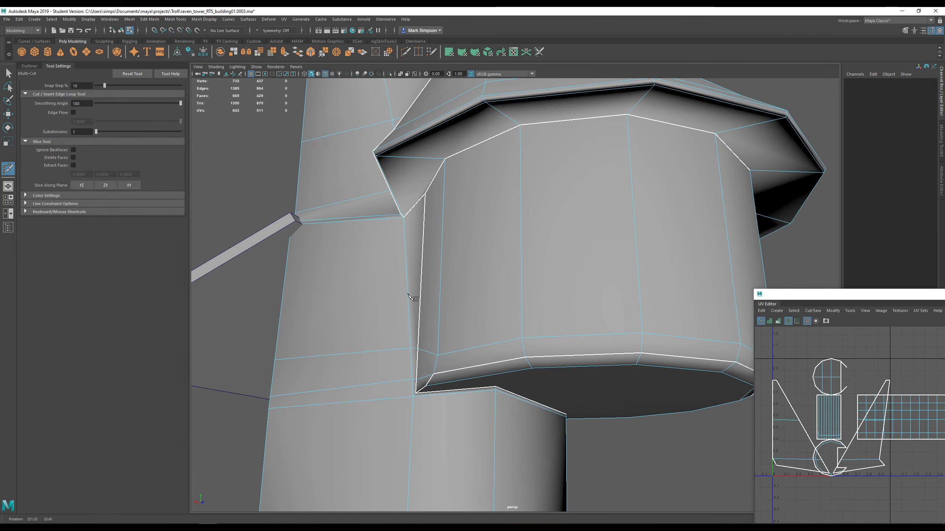
{"action": "left_click_drag", "start_coordinate": [413, 227], "coordinate": [515, 309], "text": "alt"}
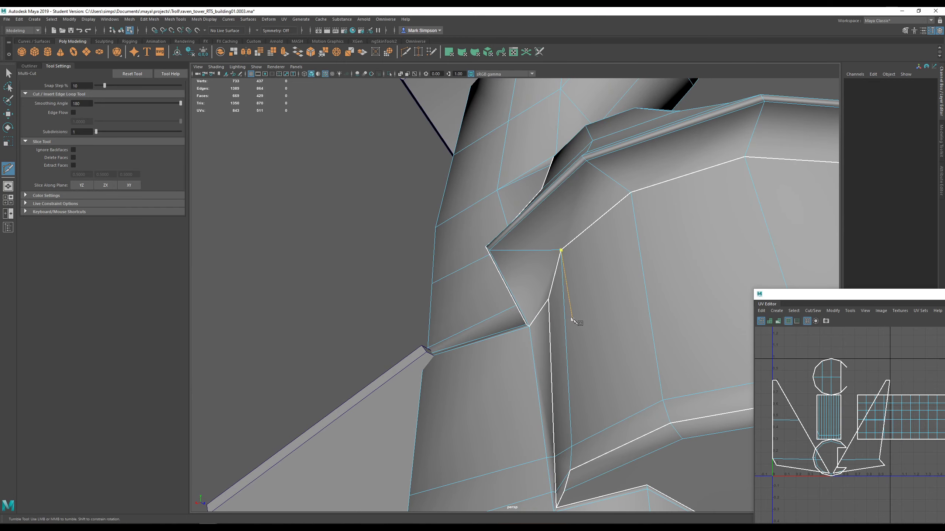
{"action": "left_click_drag", "start_coordinate": [572, 320], "coordinate": [643, 296], "text": "alt"}
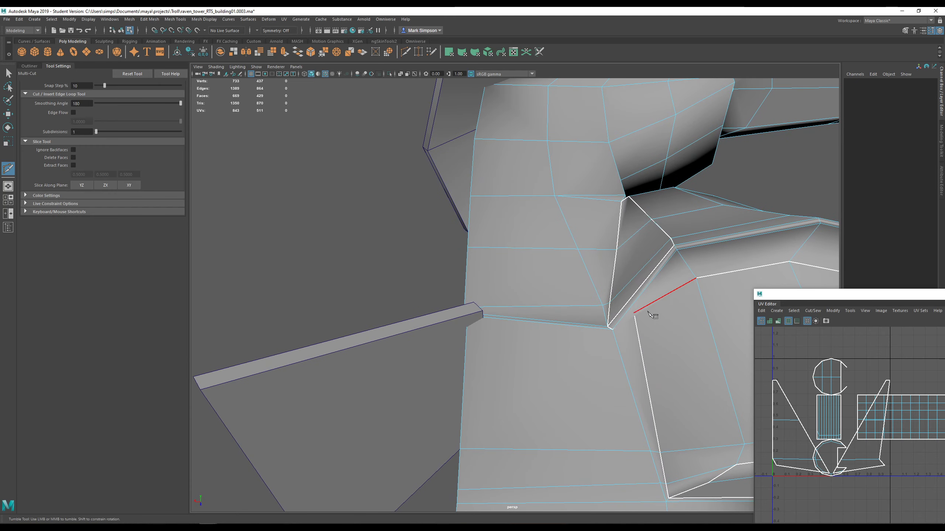
{"action": "left_click_drag", "start_coordinate": [681, 261], "coordinate": [679, 238], "text": "alt"}
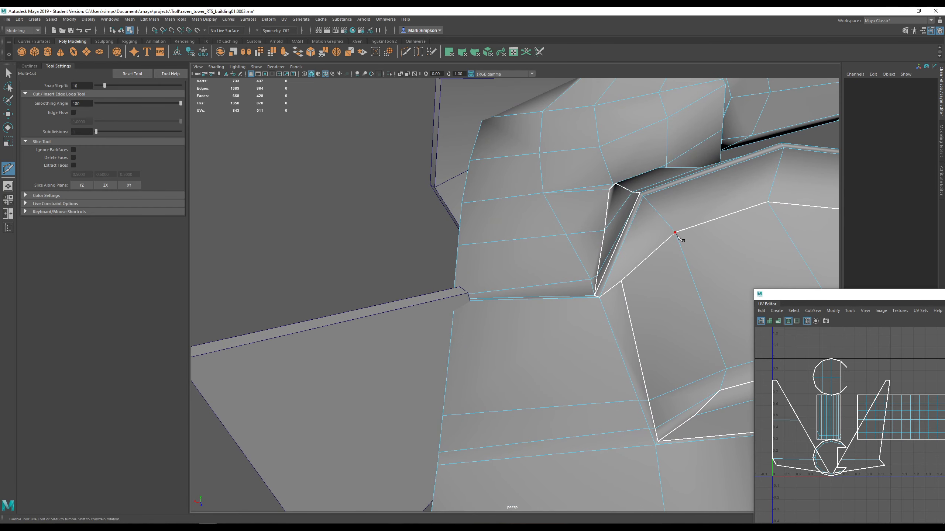
{"action": "left_click_drag", "start_coordinate": [612, 297], "coordinate": [615, 315], "text": "alt"}
{"action": "left_click", "coordinate": [599, 353]}
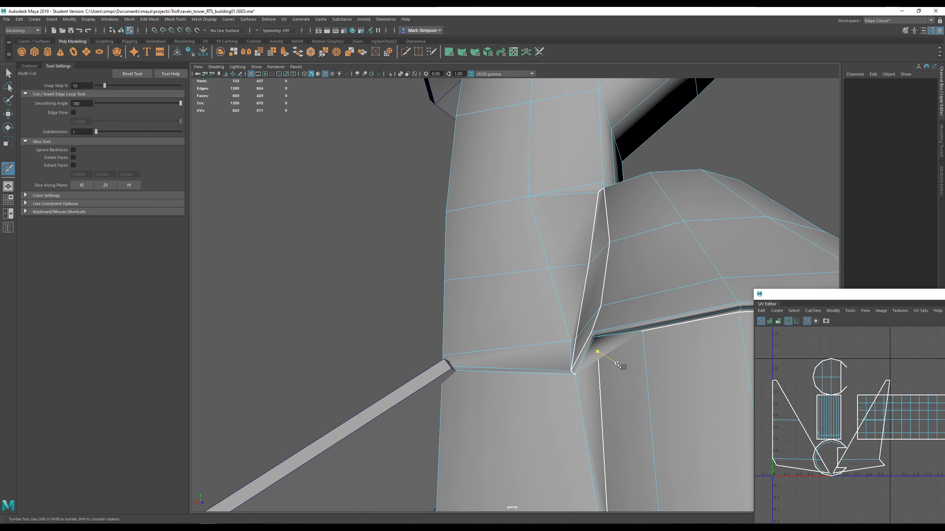
{"action": "left_click_drag", "start_coordinate": [626, 348], "coordinate": [621, 284], "text": "alt"}
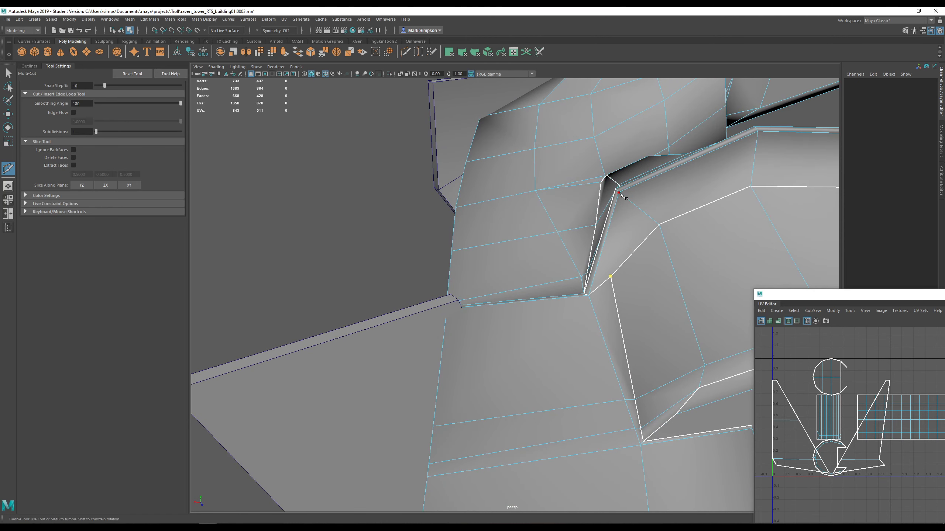
{"action": "key", "text": "Return"}
{"action": "left_click_drag", "start_coordinate": [467, 250], "coordinate": [597, 337], "text": "alt"}
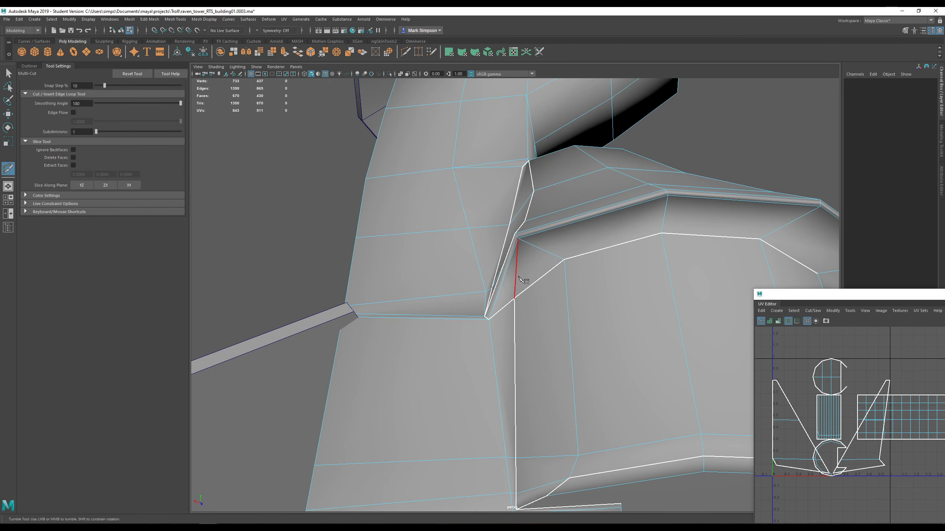
{"action": "key", "text": "q"}
{"action": "mouse_move", "coordinate": [597, 337]}
{"action": "left_mouse_down", "text": "alt"}
{"action": "mouse_move", "coordinate": [533, 386]}
{"action": "mouse_move", "coordinate": [584, 353]}
{"action": "mouse_move", "coordinate": [550, 380]}
{"action": "mouse_move", "coordinate": [485, 388]}
{"action": "mouse_move", "coordinate": [508, 379]}
{"action": "mouse_move", "coordinate": [528, 391]}
{"action": "left_mouse_up", "text": "alt"}
{"action": "right_click_drag", "start_coordinate": [473, 230], "coordinate": [509, 220]}
- Compare the whole tower with the concept sketches from a wider view and clear the selection
{"action": "scroll", "coordinate": [654, 350], "scroll_direction": "down", "scroll_amount": 4}
{"action": "left_click", "coordinate": [654, 351]}
{"action": "left_click_drag", "start_coordinate": [542, 370], "coordinate": [527, 357], "text": "alt"}
{"action": "left_click", "coordinate": [522, 347]}
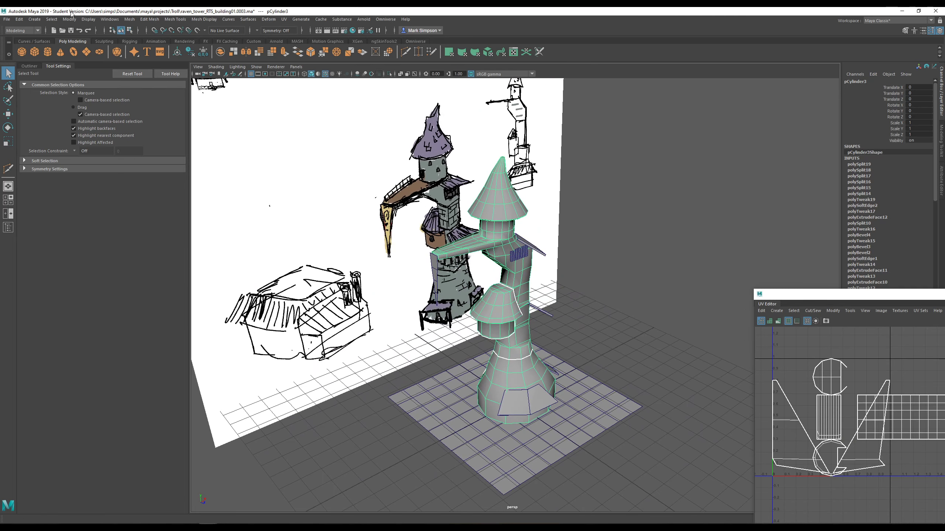
{"action": "left_click", "coordinate": [6, 20]}
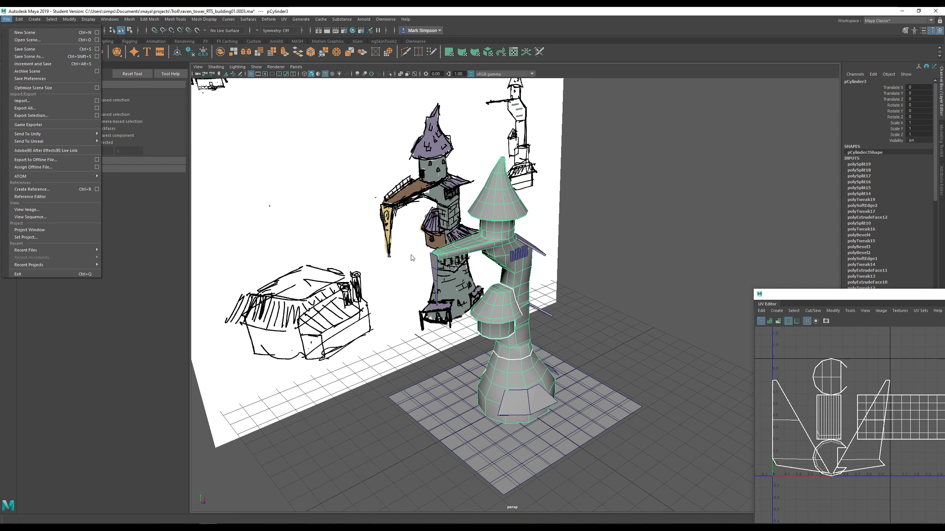
{"action": "left_click", "coordinate": [516, 132]}
{"action": "left_click_drag", "start_coordinate": [543, 197], "coordinate": [587, 214], "text": "alt"}
{"action": "left_click", "coordinate": [592, 222]}
{"action": "mouse_move", "coordinate": [576, 268]}
{"action": "left_mouse_down", "text": "alt"}
{"action": "mouse_move", "coordinate": [613, 238]}
{"action": "mouse_move", "coordinate": [552, 199]}
{"action": "left_mouse_up", "text": "alt"}
{"action": "mouse_move", "coordinate": [467, 329]}
{"action": "left_mouse_down", "text": "alt"}
{"action": "mouse_move", "coordinate": [552, 324]}
{"action": "mouse_move", "coordinate": [563, 312]}
{"action": "left_mouse_up", "text": "alt"}
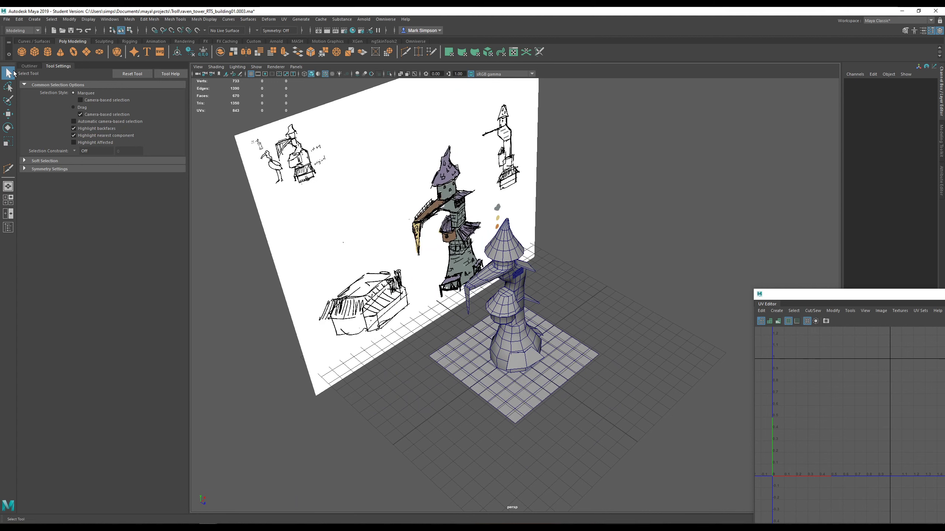
- Start opening another scene and save the current scene's changes
{"action": "left_click", "coordinate": [7, 19]}
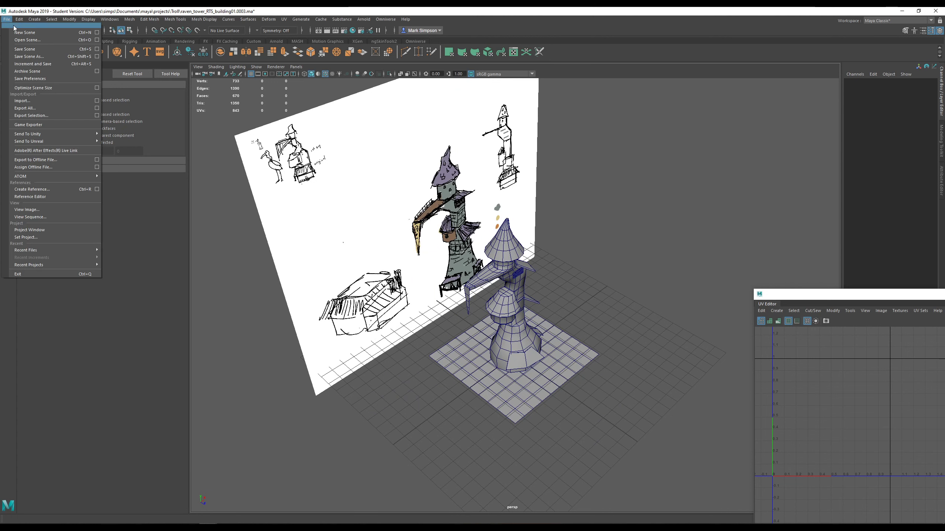
{"action": "left_click", "coordinate": [32, 41]}
{"action": "left_click", "coordinate": [457, 276]}
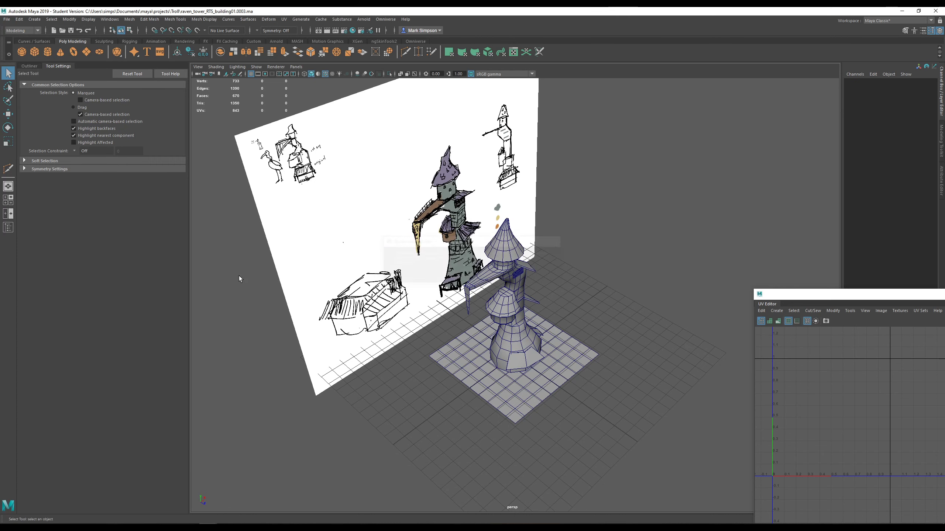